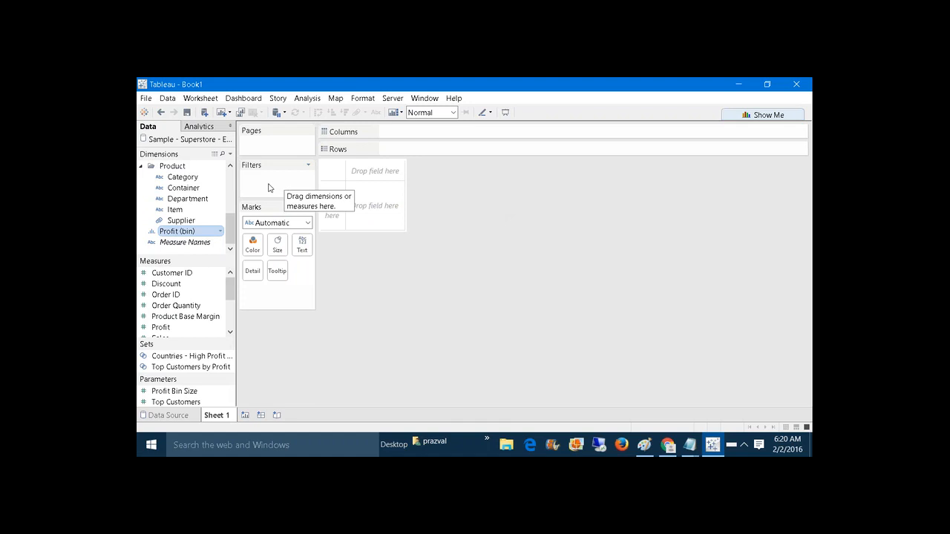
# Open the filter options for the Order Date dimension, mark the date choices, and dismiss them without filtering
pyautogui.moveTo(230, 228); pyautogui.dragTo(233, 177)
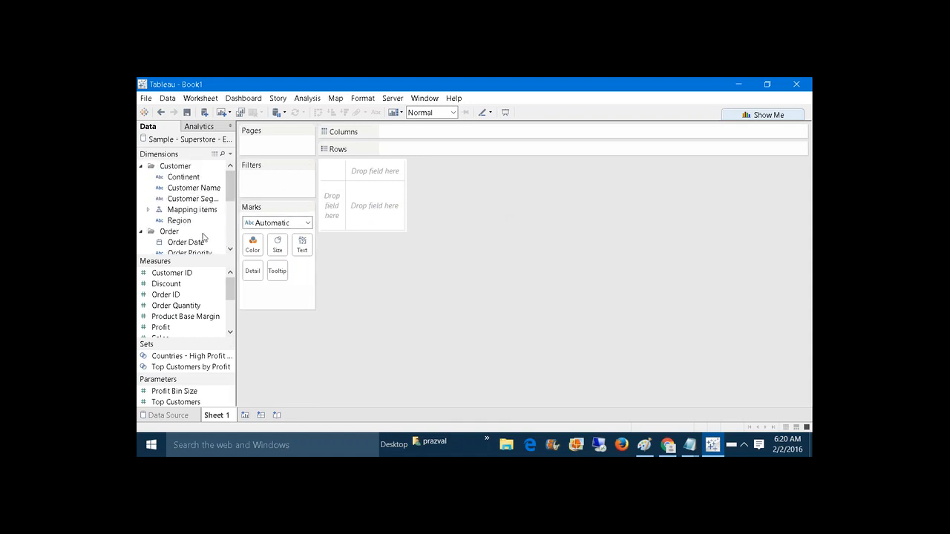
pyautogui.moveTo(185, 242); pyautogui.dragTo(256, 186)
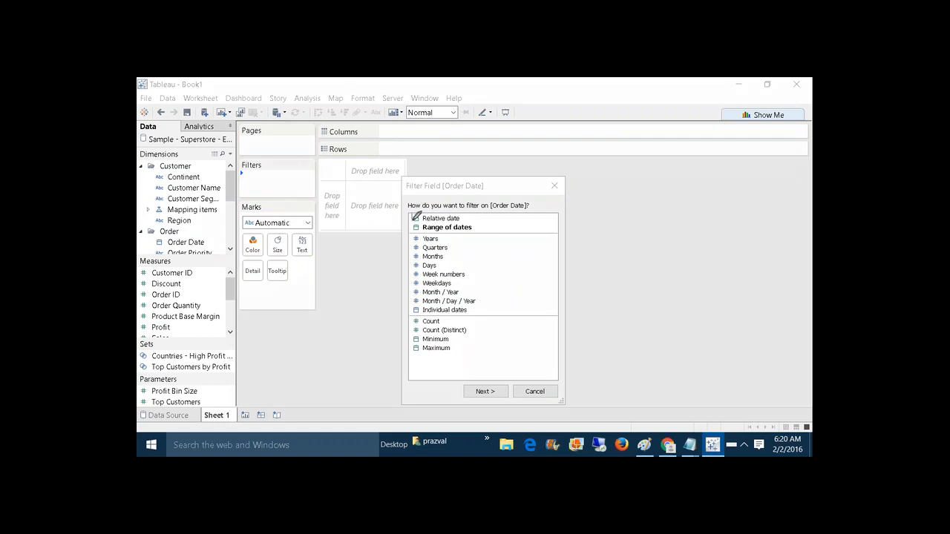
pyautogui.moveTo(439, 224)
pyautogui.mouseDown()
pyautogui.moveTo(479, 223)
pyautogui.moveTo(471, 204)
pyautogui.moveTo(413, 215)
pyautogui.mouseUp()
pyautogui.press('Escape')
pyautogui.click(555, 185)
# Open a blank Notepad document
pyautogui.press('super+r')
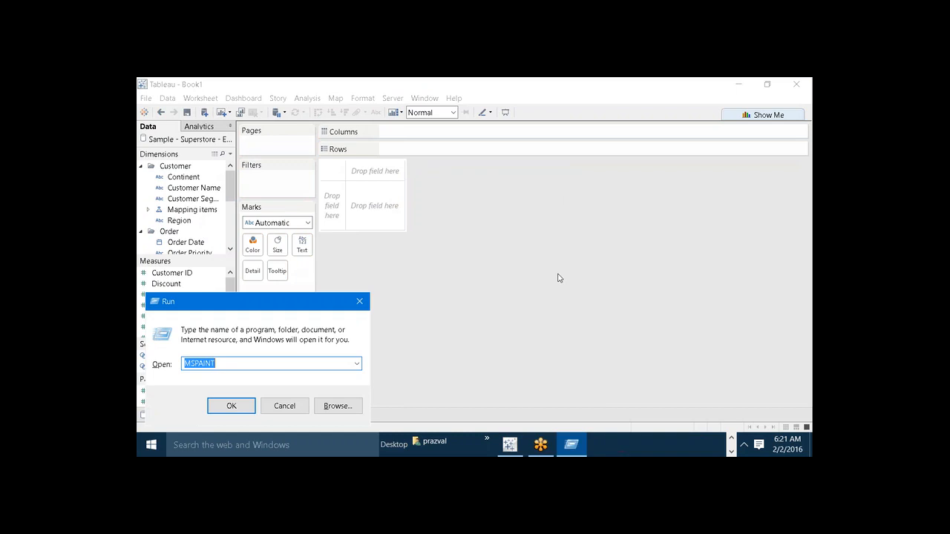
pyautogui.write('notepad')
pyautogui.press('Return')
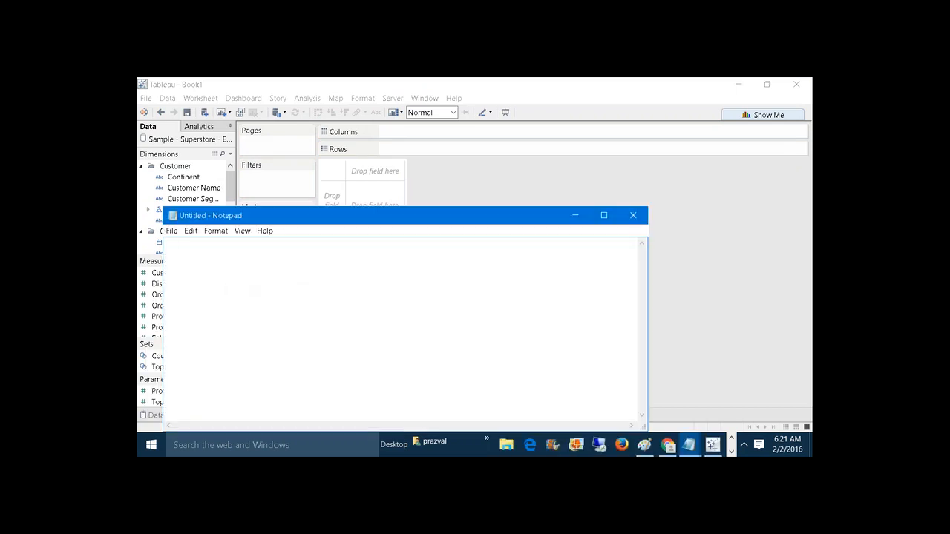
# Write the two list lines "1)Discrete Dates" and "2)Continous dates", separated by a blank line
pyautogui.write('1)Dic')
pyautogui.press('BackSpace')
pyautogui.write('screte')
pyautogui.write(' Dat')
pyautogui.write('es  ')
pyautogui.write('2')
pyautogui.write(')Contino')
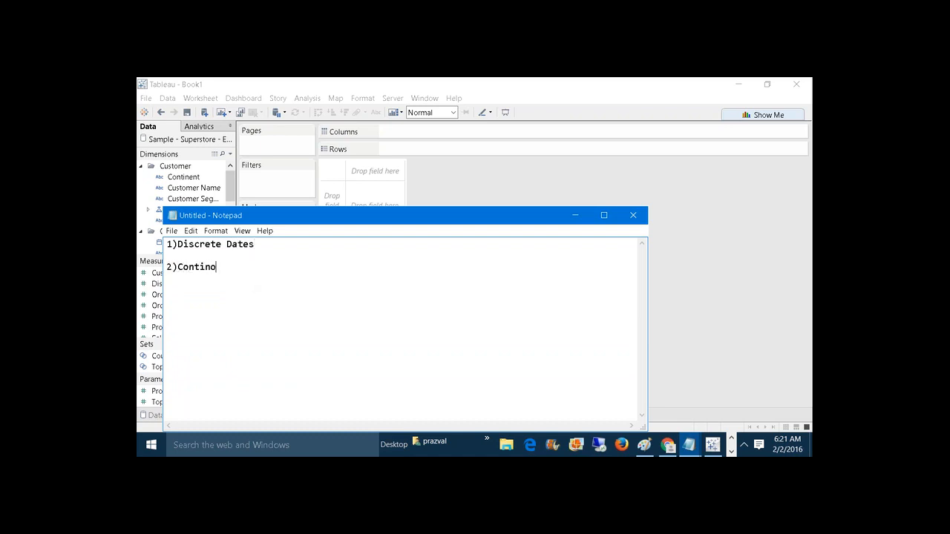
pyautogui.write('us ')
pyautogui.write('dates')
# Below the list, add the heading "---Discrete:-" with "Independent" on the next line
pyautogui.write('---Di')
pyautogui.write('s')
pyautogui.write('crete')
pyautogui.write(':-')
pyautogui.press('Return')
pyautogui.write('Indeed')
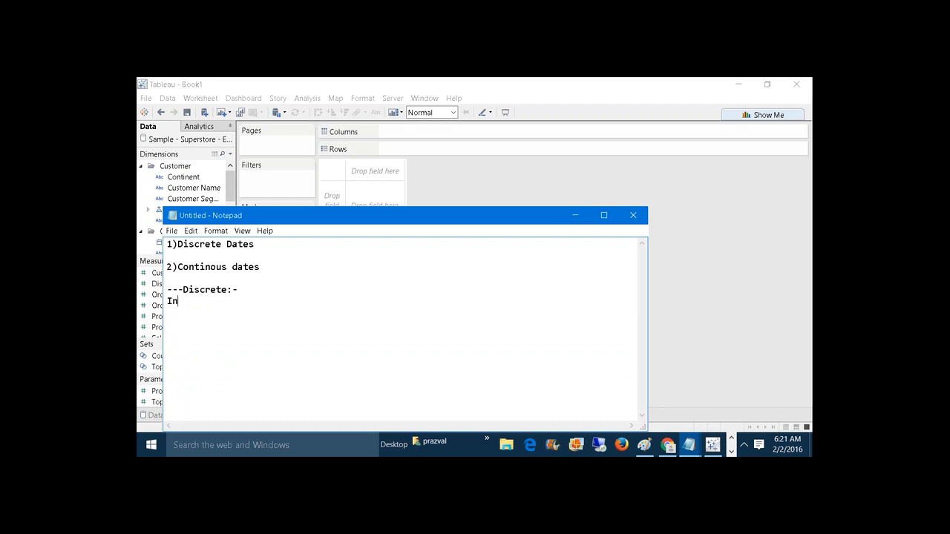
pyautogui.press('BackSpace')
pyautogui.press('BackSpace')
pyautogui.write('pene')
pyautogui.press('BackSpace')
pyautogui.press('BackSpace')
pyautogui.write('ndent')
# Add the heading "Continous:-" with "--dependent" on the line beneath it
pyautogui.write('Cont')
pyautogui.write('inou')
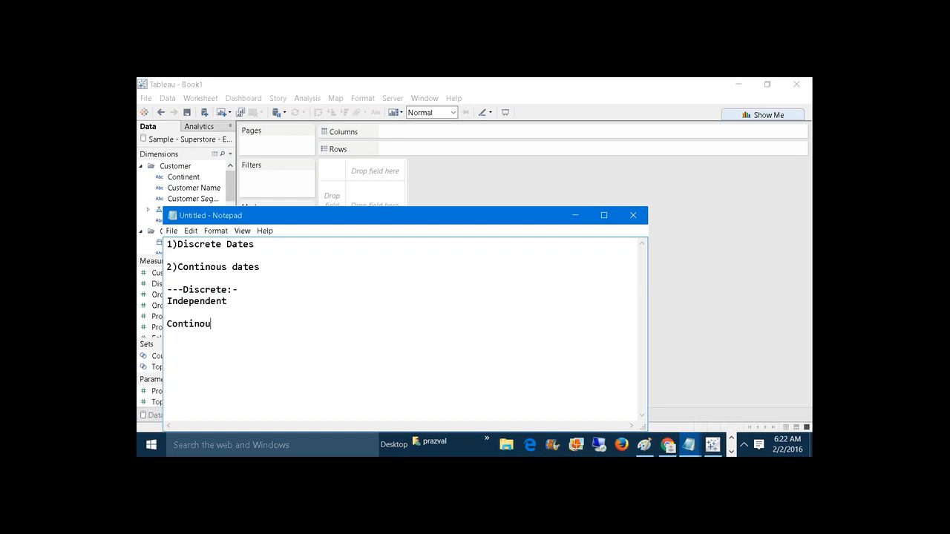
pyautogui.write('s:-')
pyautogui.press('Return')
pyautogui.write('--dependent')
# Add "-->DIMENSIONS" under the Discrete note and "-->MEASURES" under the Continous note, and return to Tableau
pyautogui.press('Return')
pyautogui.press('Return')
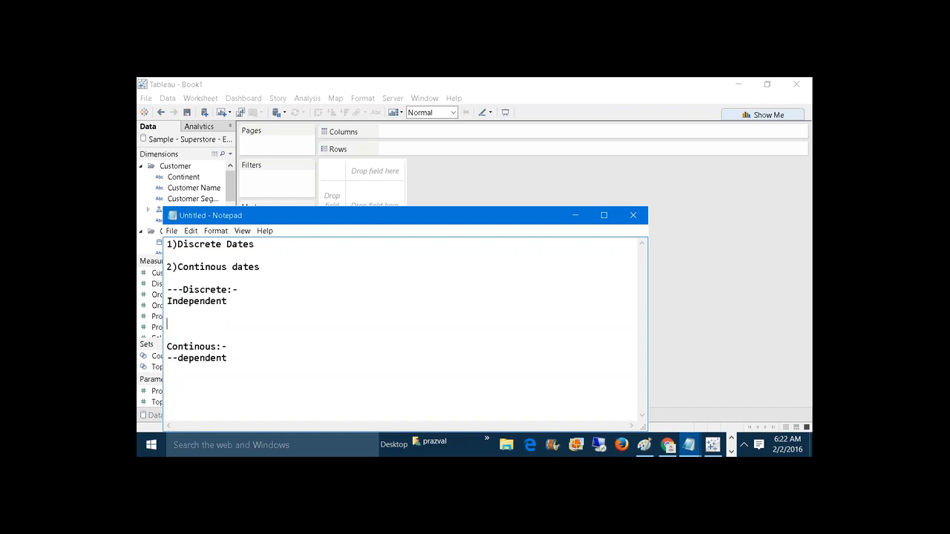
pyautogui.write('-->DIMENSIONS')
pyautogui.press('Return')
pyautogui.press('Return')
pyautogui.write('-->MEASU')
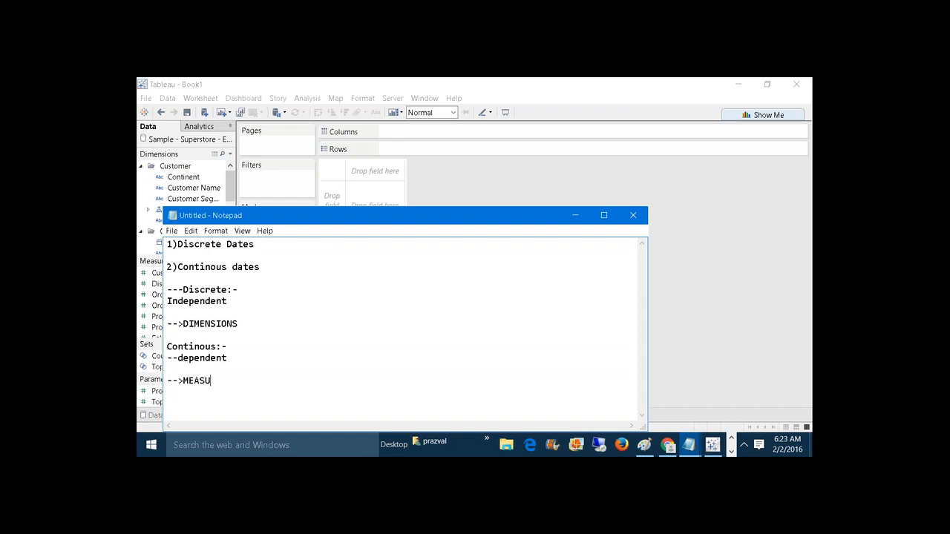
pyautogui.write('RES')
pyautogui.click(573, 208)
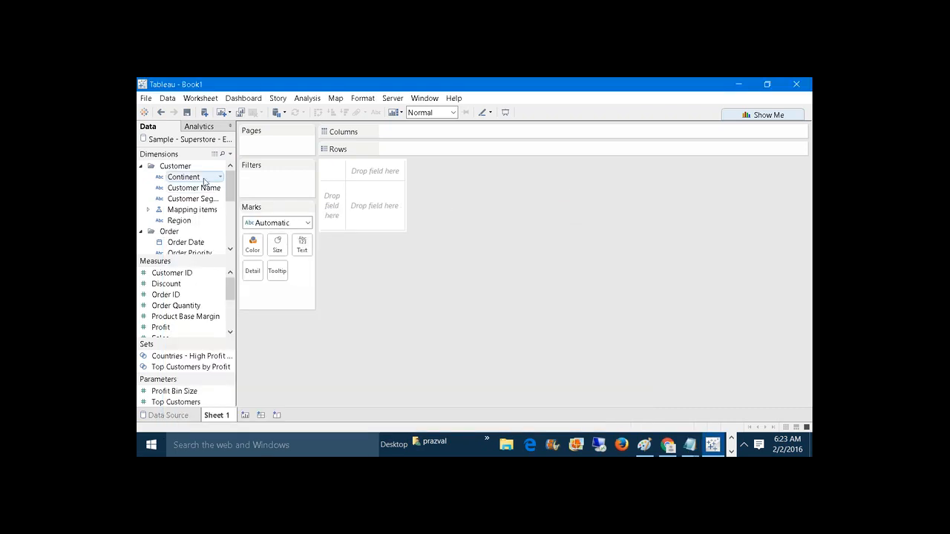
# Place the Continent dimension on Rows and select its continent headers one after another, ending with none selected
pyautogui.moveTo(204, 181); pyautogui.dragTo(449, 151)
pyautogui.click(363, 187)
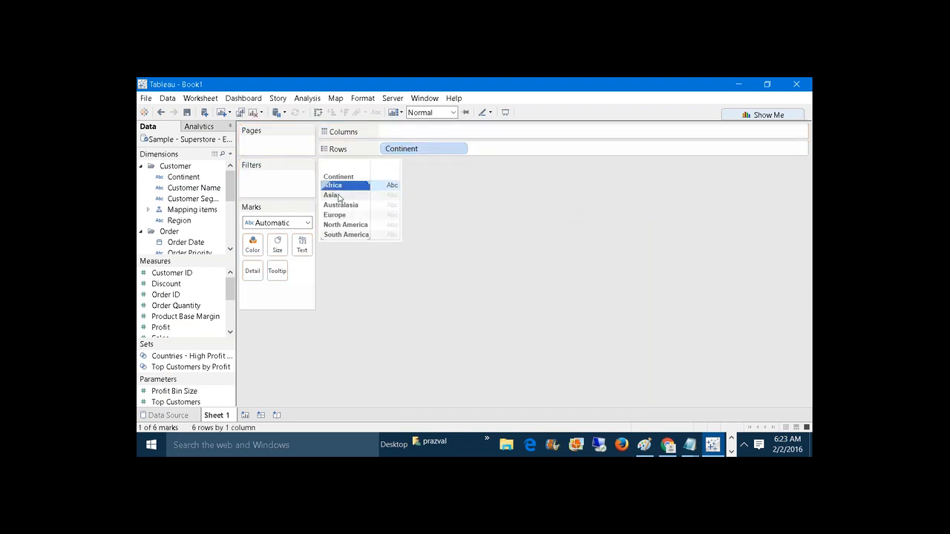
pyautogui.click(339, 196)
pyautogui.click(337, 205)
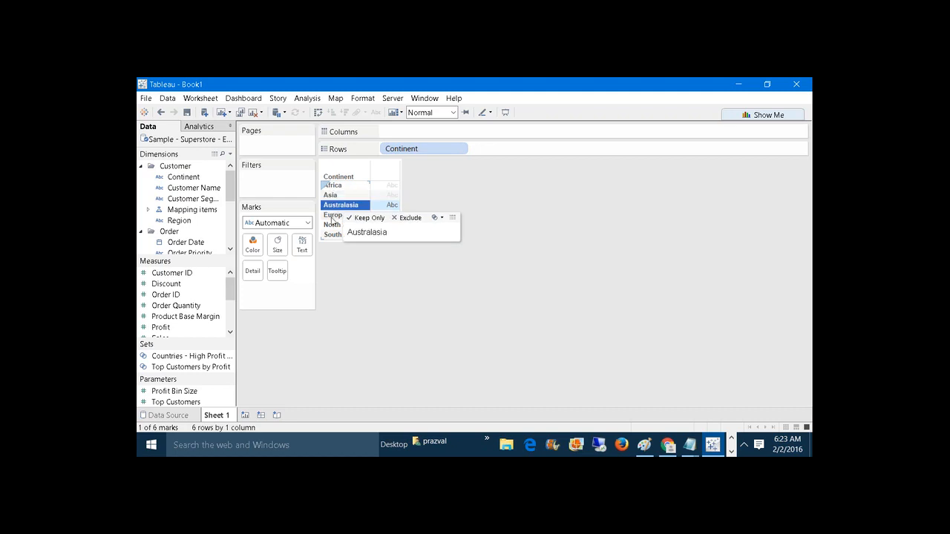
pyautogui.click(335, 215)
pyautogui.click(332, 225)
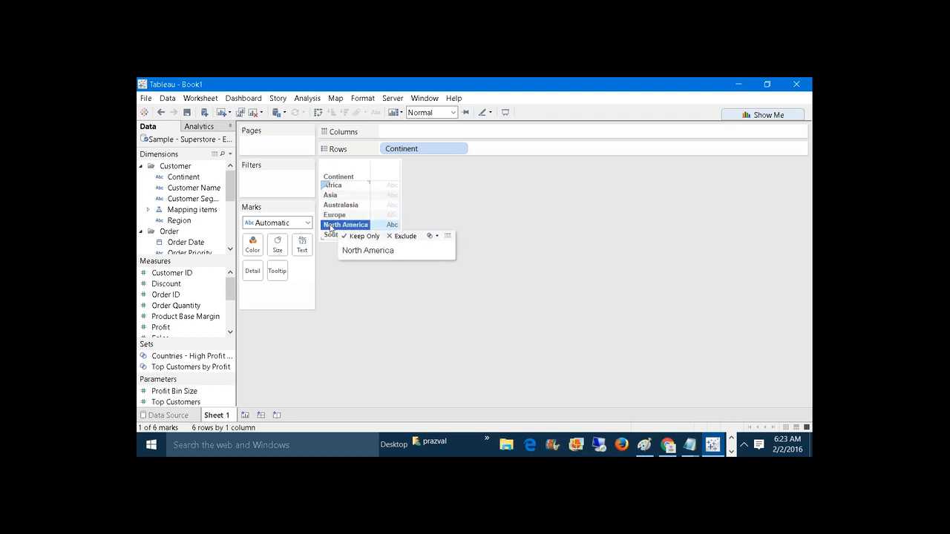
pyautogui.click(333, 234)
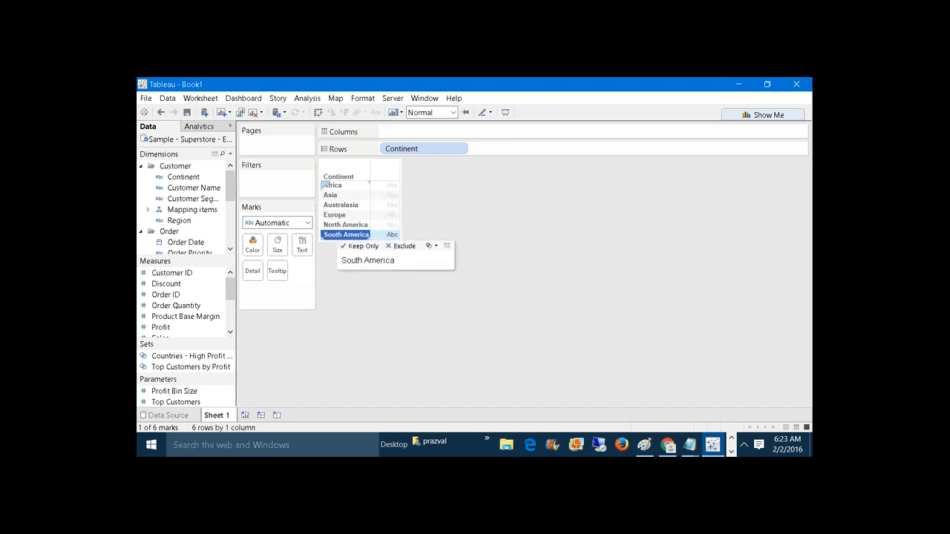
pyautogui.click(327, 255)
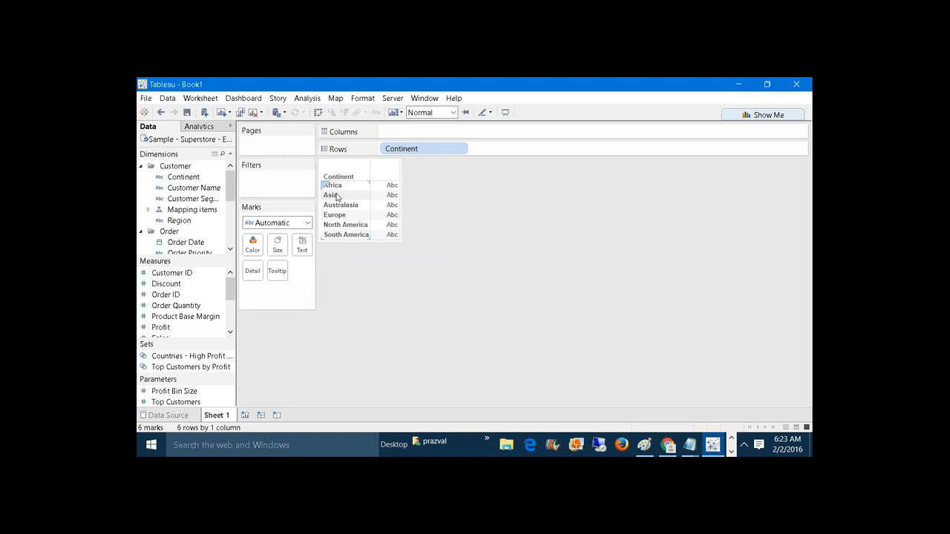
# Move Asia to the end of the continent list and add Profit to Columns, checking its axis
pyautogui.moveTo(339, 197); pyautogui.dragTo(341, 240)
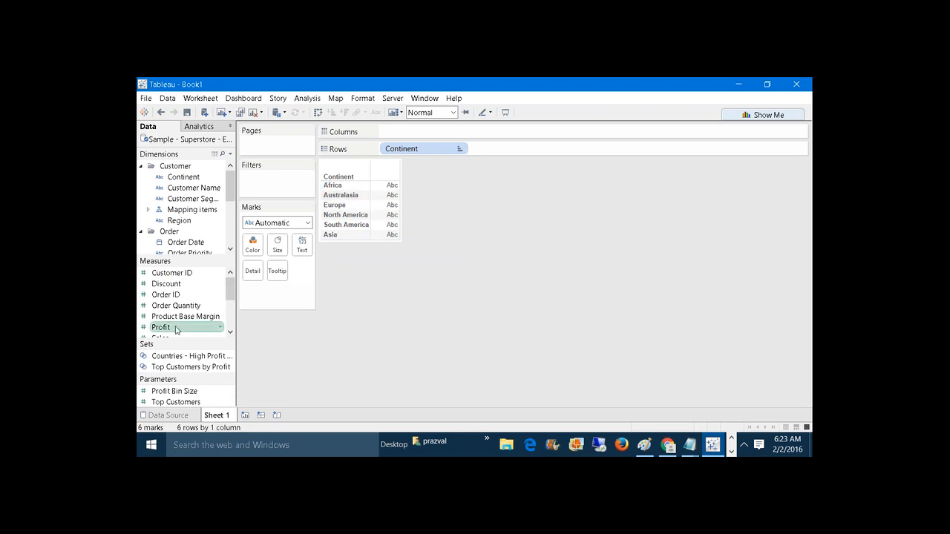
pyautogui.moveTo(176, 328)
pyautogui.mouseDown()
pyautogui.moveTo(465, 290)
pyautogui.moveTo(475, 132)
pyautogui.mouseUp()
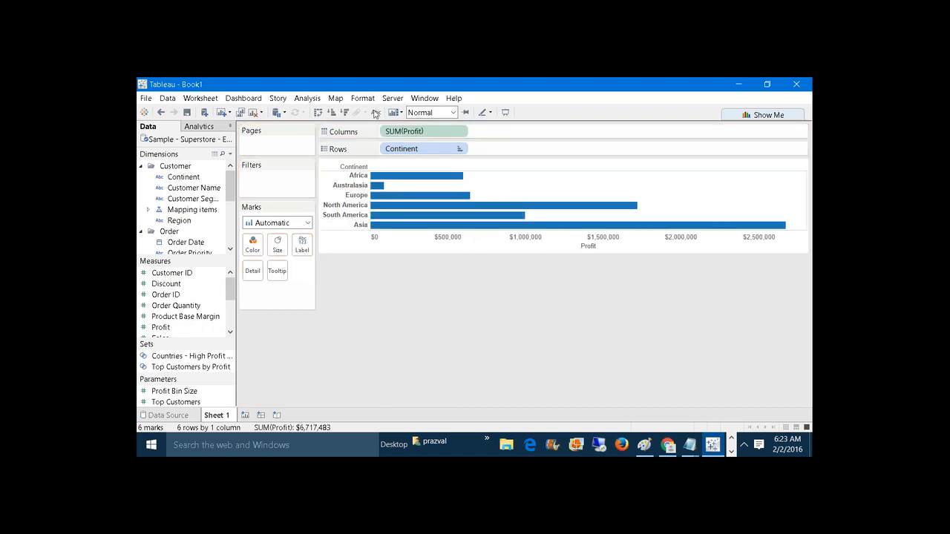
pyautogui.click(459, 245)
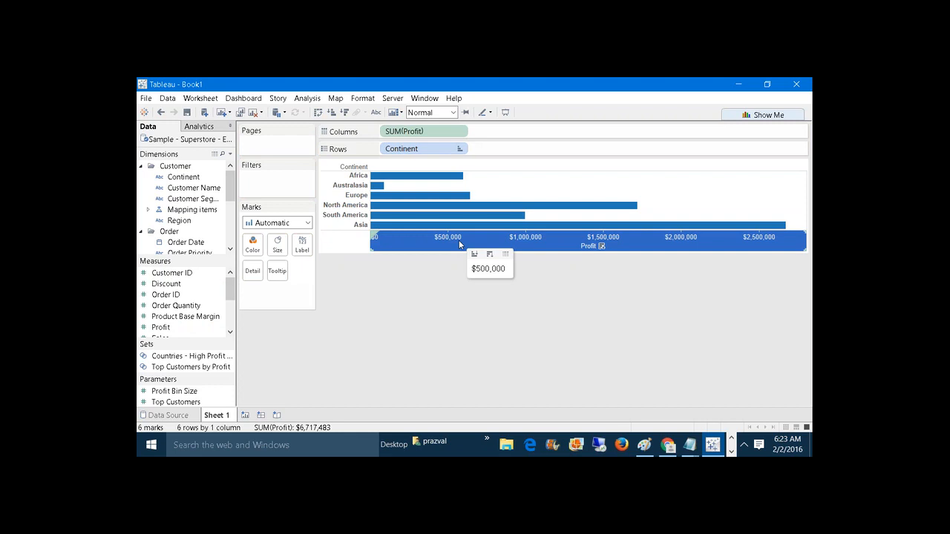
pyautogui.click(574, 283)
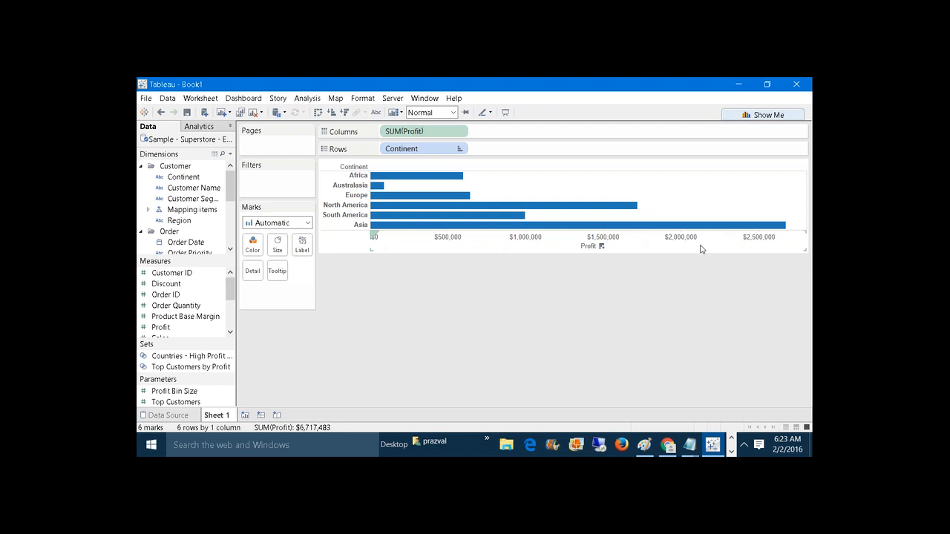
# Annotate the profit axis with 0, a circled 5M and 10M, draw an arrow from 5M to before 0, and erase the marks
pyautogui.moveTo(377, 185)
pyautogui.click(284, 113)
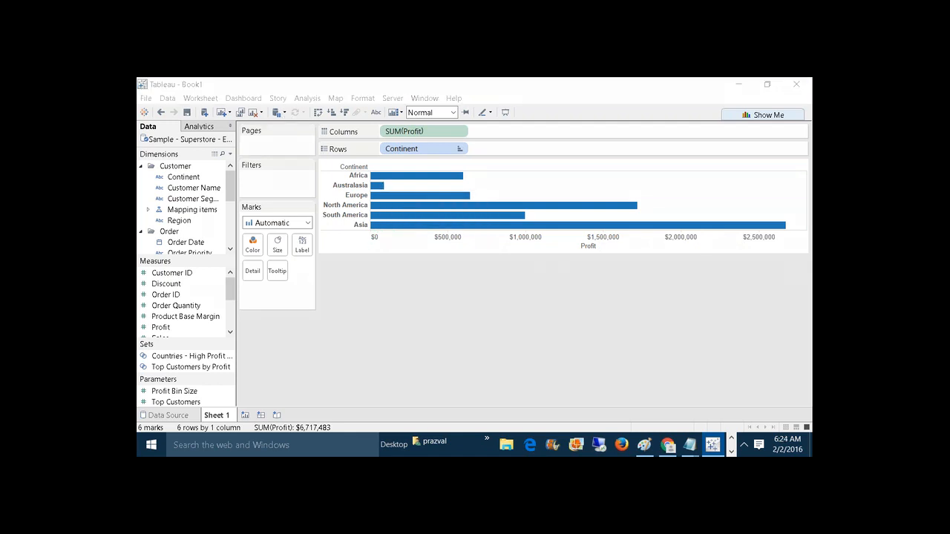
pyautogui.moveTo(394, 238)
pyautogui.mouseDown()
pyautogui.moveTo(384, 248)
pyautogui.moveTo(390, 244)
pyautogui.mouseUp()
pyautogui.moveTo(450, 245)
pyautogui.mouseDown()
pyautogui.moveTo(462, 254)
pyautogui.moveTo(475, 240)
pyautogui.moveTo(464, 271)
pyautogui.moveTo(481, 251)
pyautogui.moveTo(519, 259)
pyautogui.moveTo(533, 253)
pyautogui.moveTo(528, 245)
pyautogui.moveTo(554, 251)
pyautogui.mouseUp()
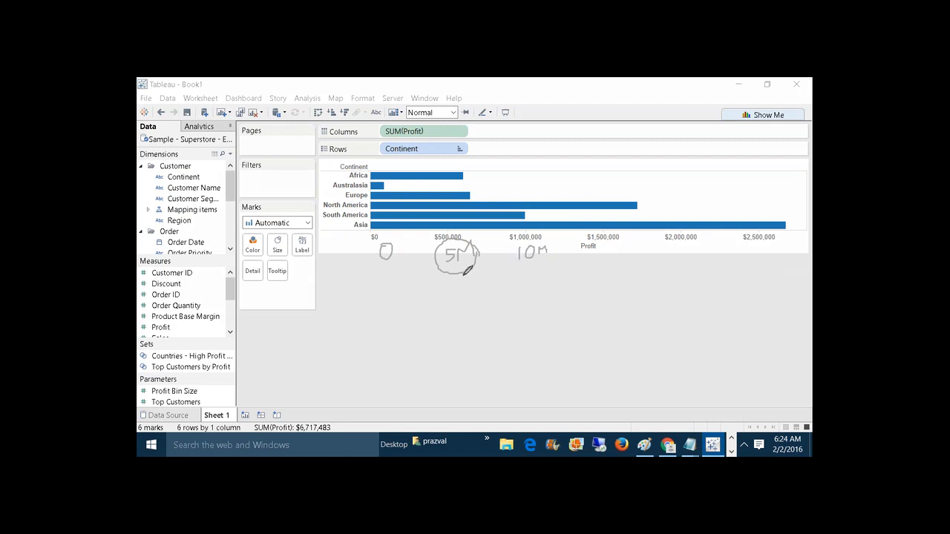
pyautogui.moveTo(466, 272)
pyautogui.mouseDown()
pyautogui.moveTo(430, 297)
pyautogui.moveTo(386, 302)
pyautogui.moveTo(336, 254)
pyautogui.moveTo(329, 260)
pyautogui.moveTo(341, 258)
pyautogui.mouseUp()
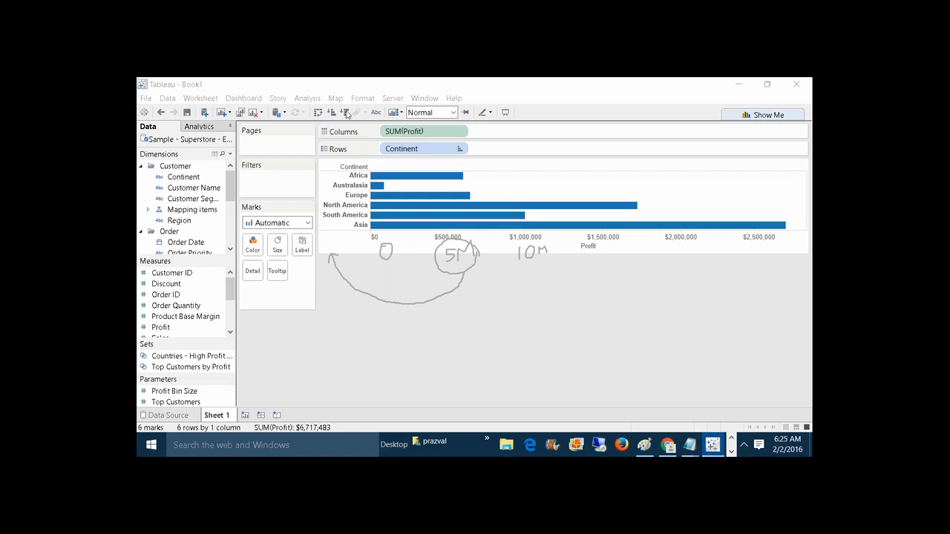
pyautogui.press('Escape')
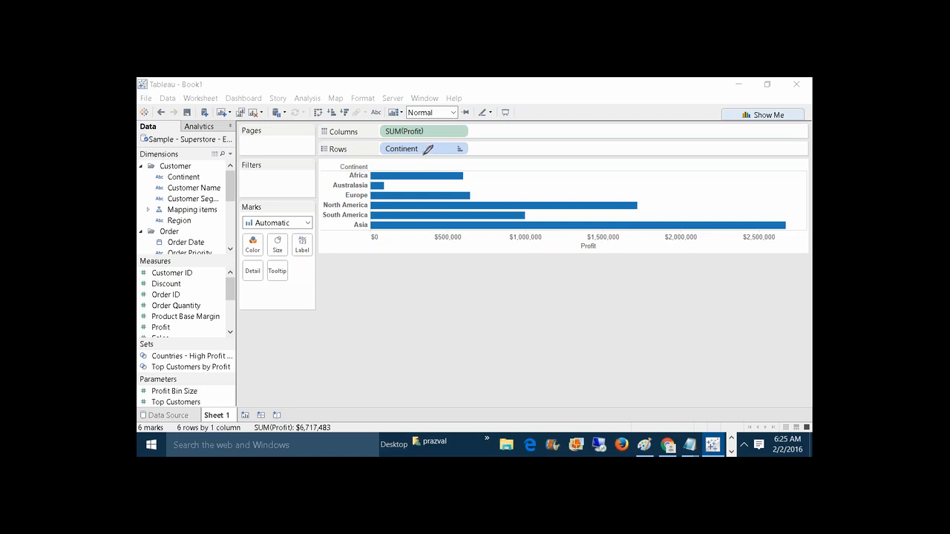
pyautogui.moveTo(423, 154); pyautogui.dragTo(437, 146)
pyautogui.press('Escape')
# On a cleared sheet, show Order Date on Rows as a continuous year
pyautogui.click(253, 112)
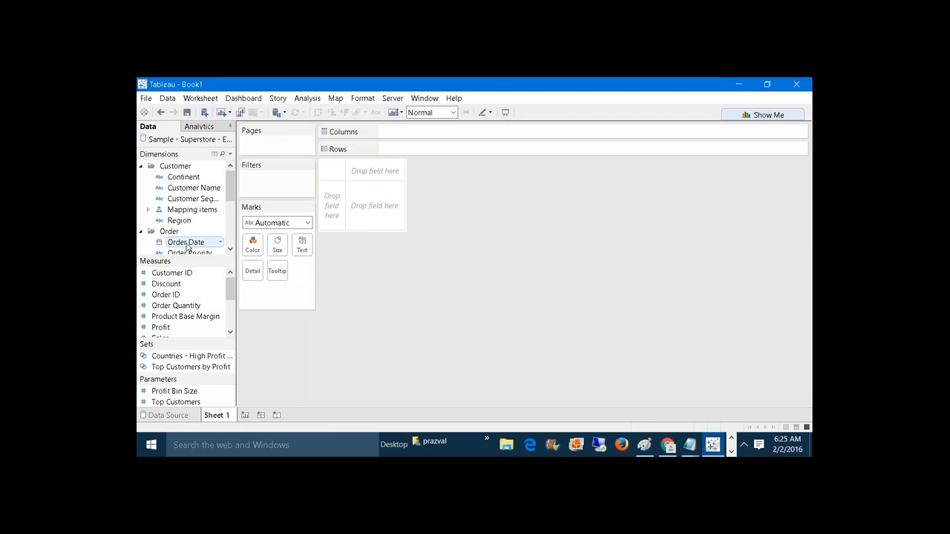
pyautogui.moveTo(210, 236); pyautogui.dragTo(445, 148)
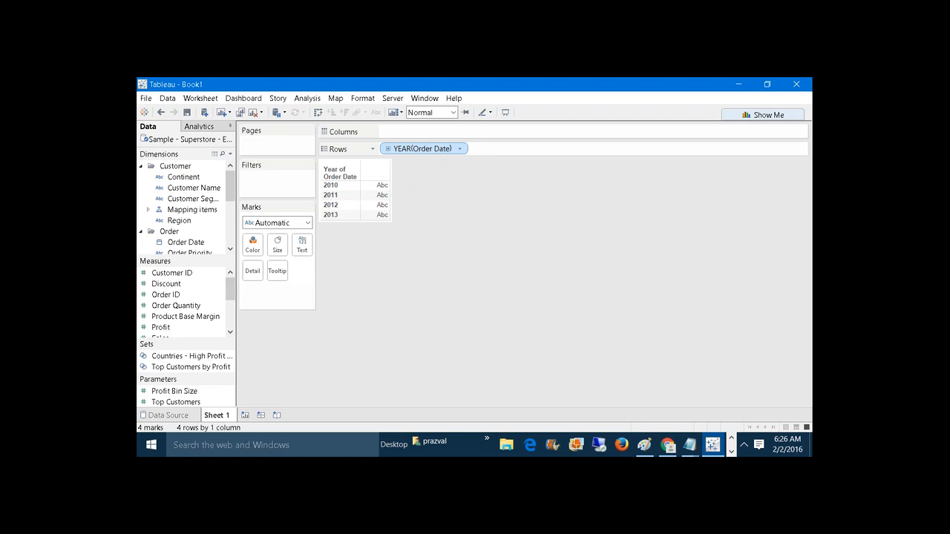
pyautogui.rightClick(432, 148)
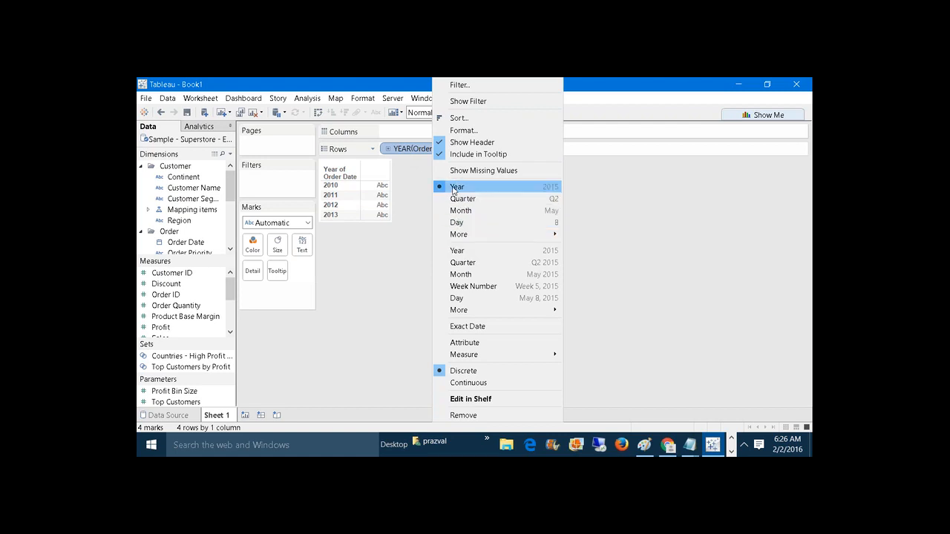
pyautogui.moveTo(471, 238)
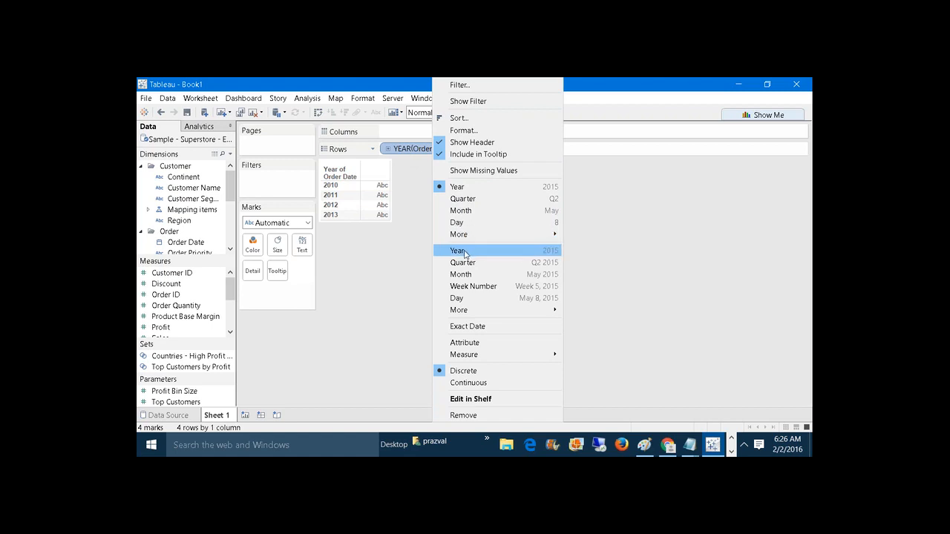
pyautogui.click(465, 252)
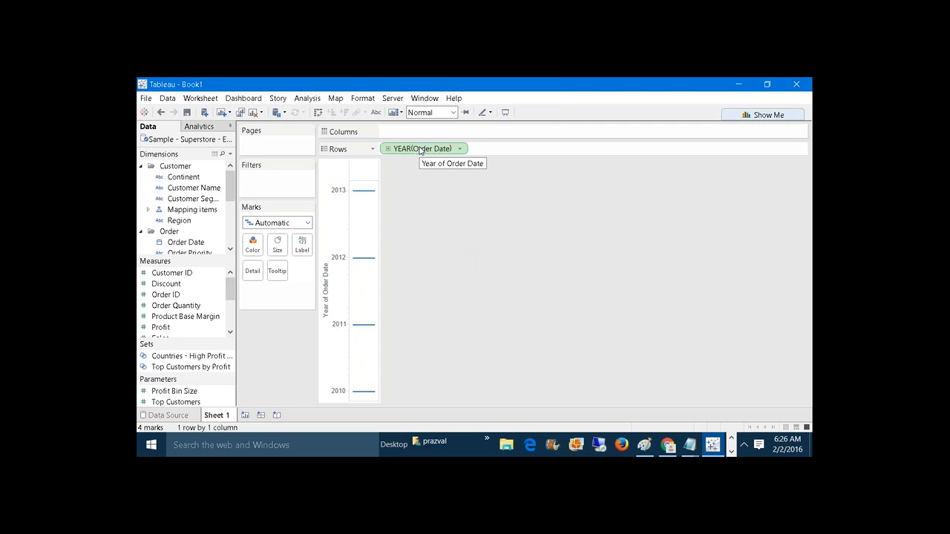
# Change the Order Date field on Rows to discrete month, and then to continuous month
pyautogui.rightClick(420, 150)
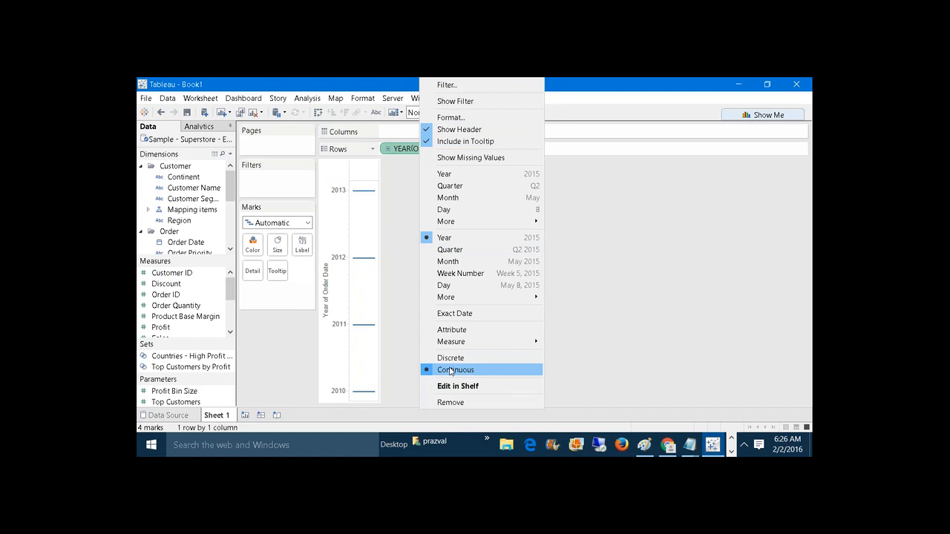
pyautogui.click(448, 199)
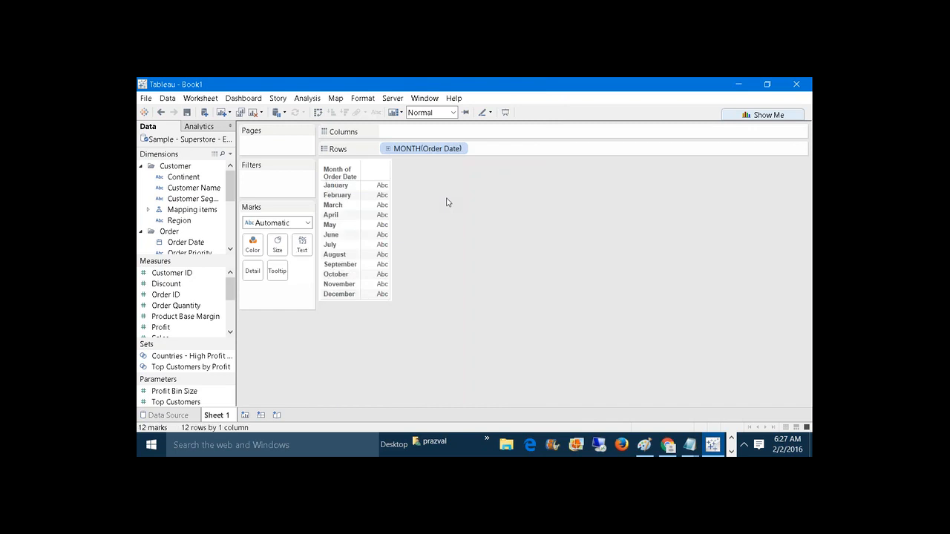
pyautogui.rightClick(410, 151)
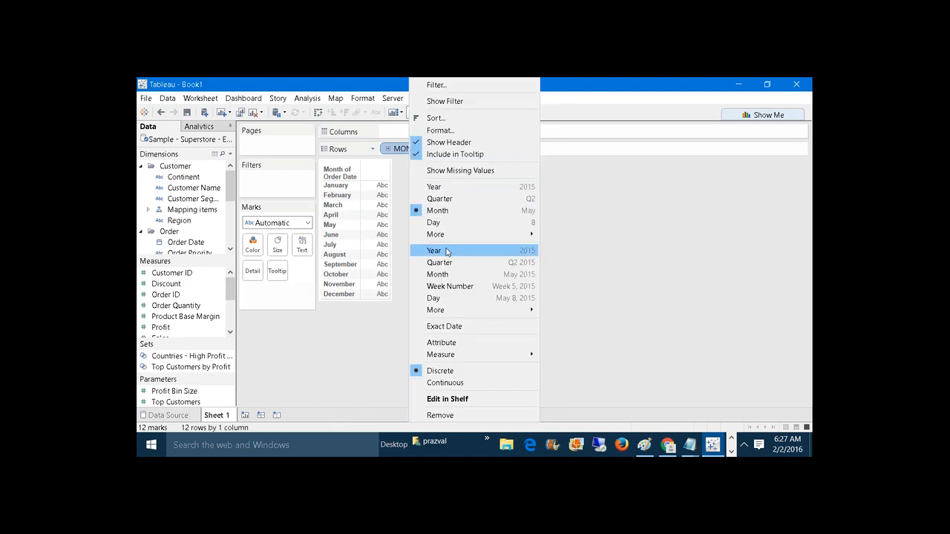
pyautogui.click(449, 274)
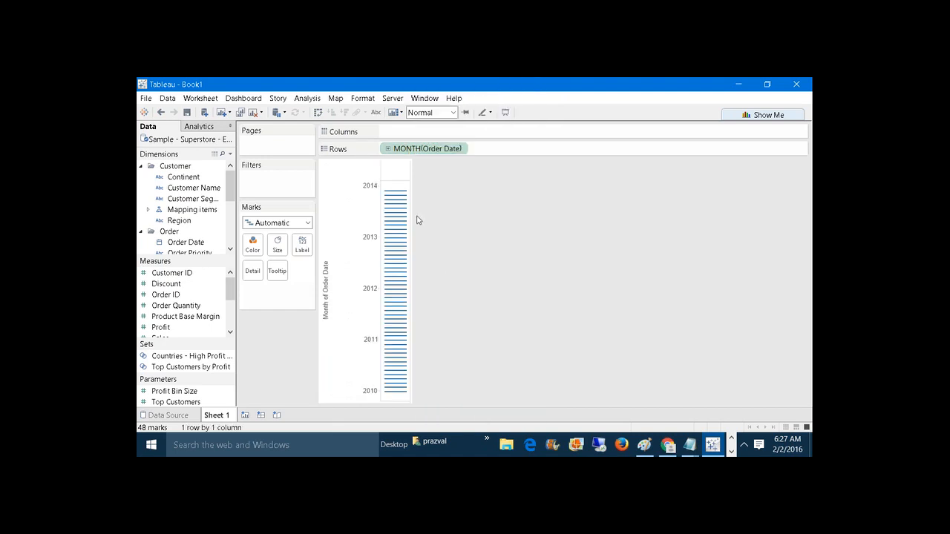
# Check the continuous setting of the month field on Rows and clear the sheet
pyautogui.rightClick(401, 151)
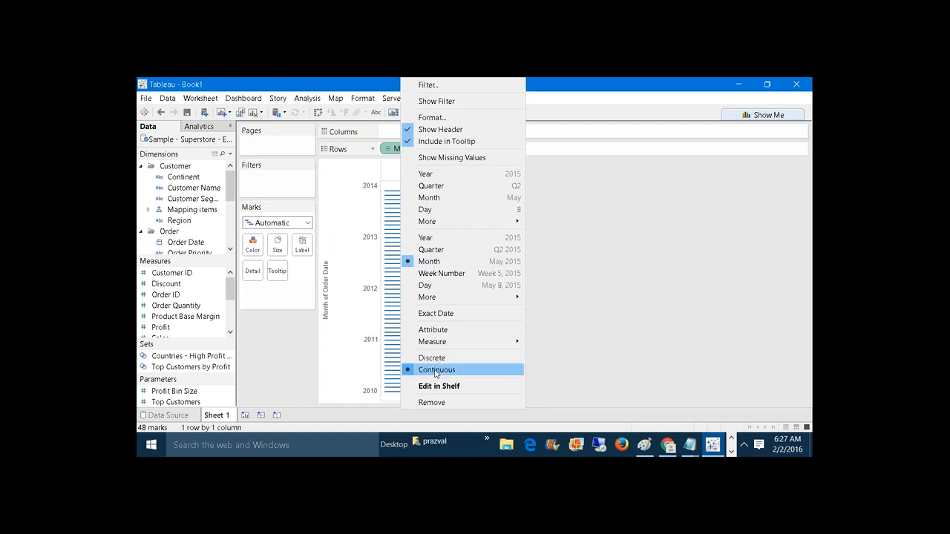
pyautogui.click(553, 346)
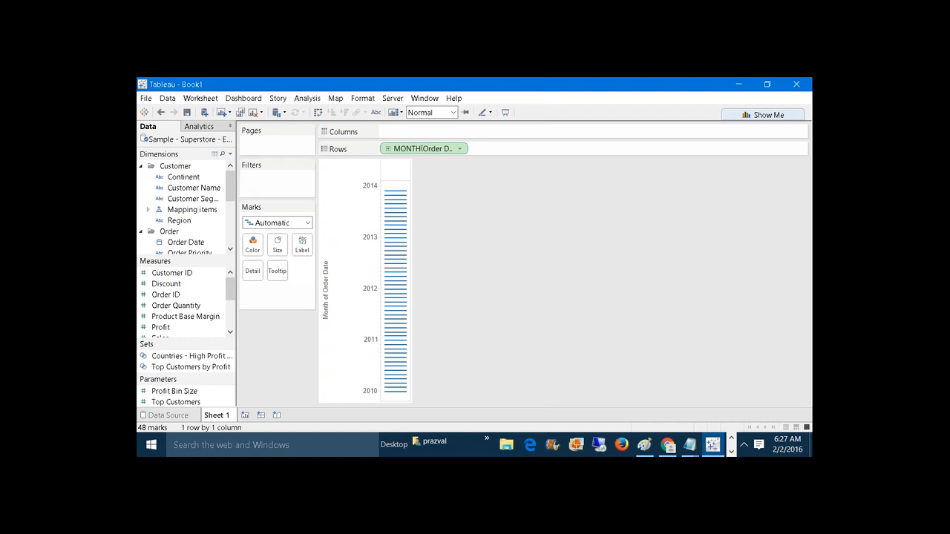
pyautogui.click(253, 114)
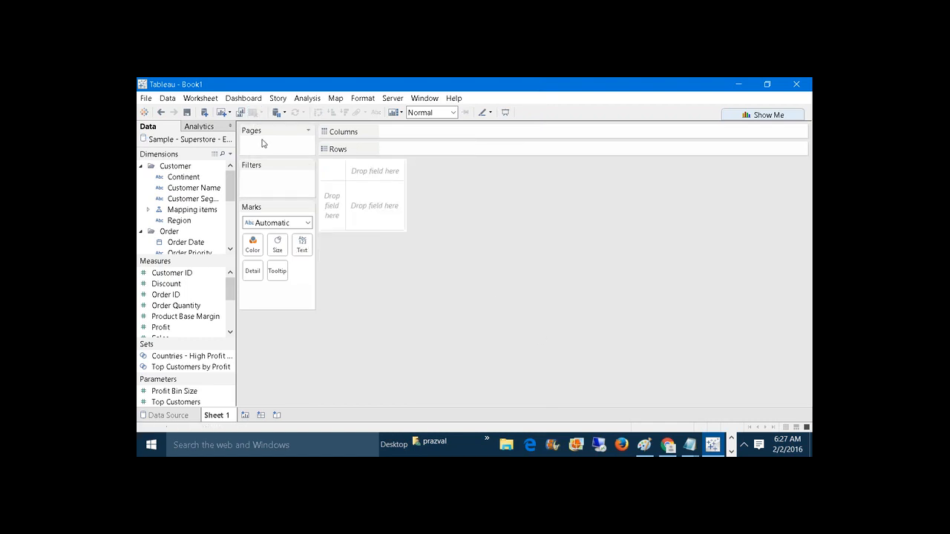
# In the Notepad notes, add "DATE:-", "DD--MON--YYYY" and "DD -->DP1 MON-->DP2 YYYY-->DP3" under Discrete Dates
pyautogui.moveTo(690, 445)
pyautogui.click(715, 395)
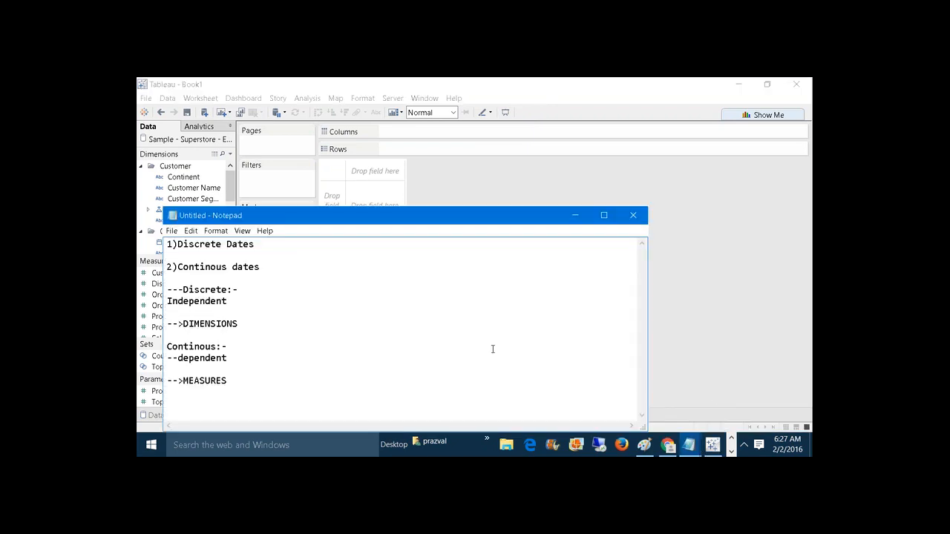
pyautogui.click(258, 248)
pyautogui.press('Return')
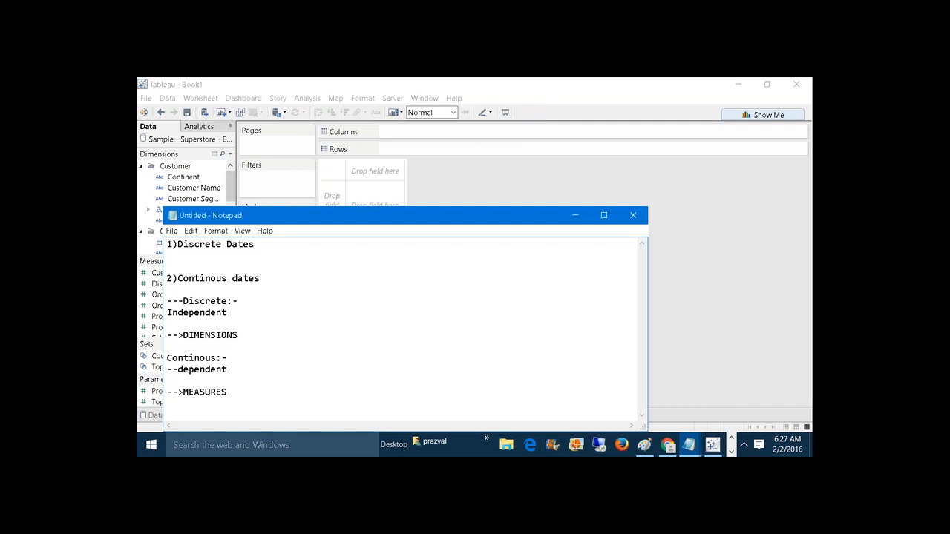
pyautogui.write('DATE:-')
pyautogui.press('Return')
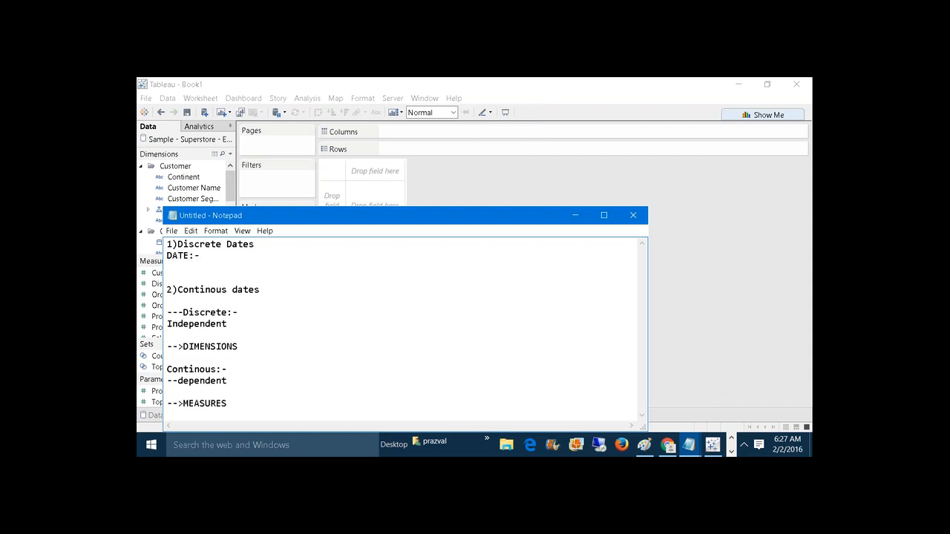
pyautogui.write('DD--MON--YYYY')
pyautogui.press('Return')
pyautogui.press('Return')
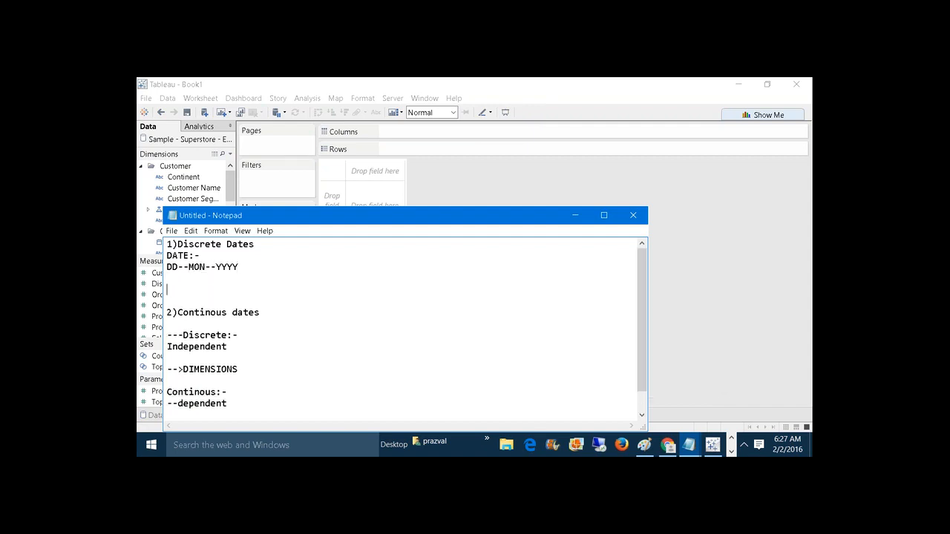
pyautogui.write('DD -->DP1  MON-->DP2 YYYY-->DP')
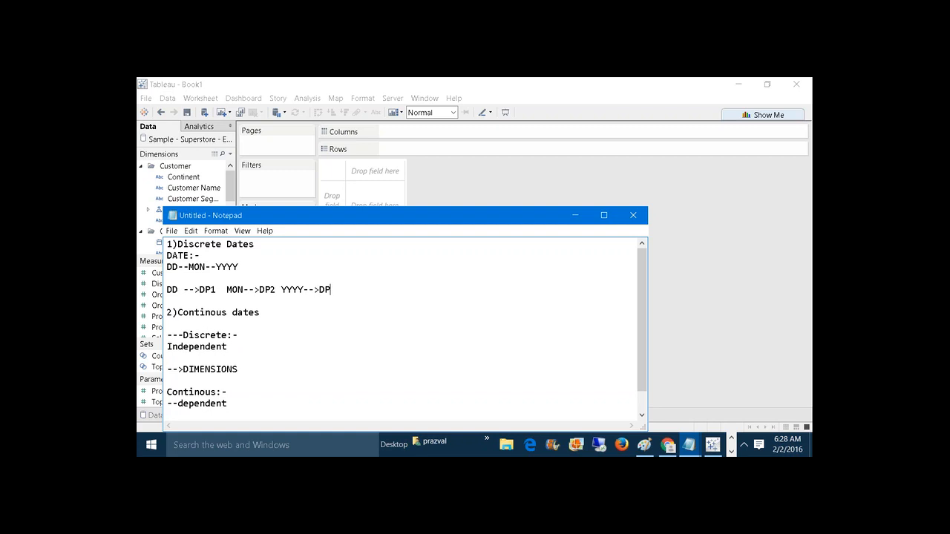
pyautogui.write('3')
# Add the line "---->1)RANGE OF DATES 2)RELATIVE DATES" under Continous dates and return to Tableau
pyautogui.write('----')
pyautogui.write('>')
pyautogui.write('1')
pyautogui.write(')RANG')
pyautogui.write('E OF D')
pyautogui.write('ATES   ')
pyautogui.write('2')
pyautogui.write(')RE')
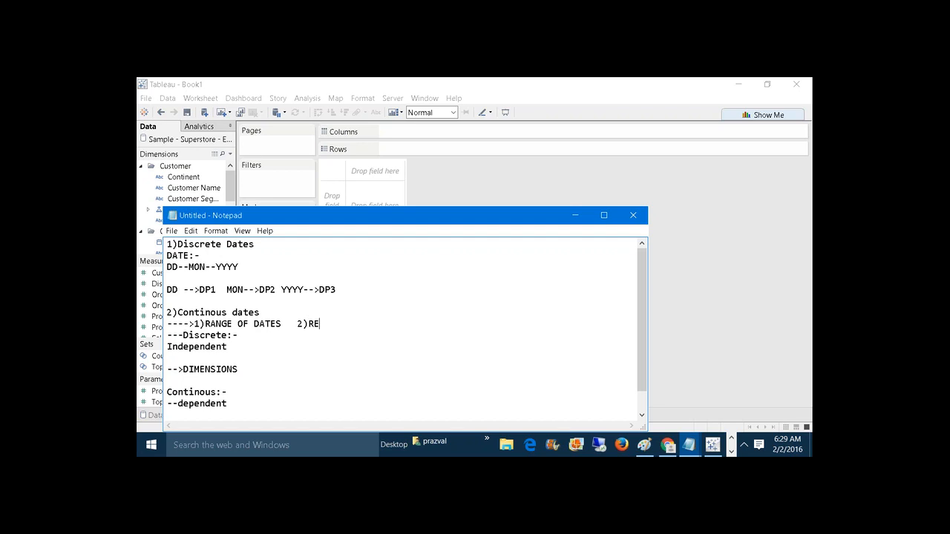
pyautogui.write('LATIVE DATES')
pyautogui.press('Return')
pyautogui.press('Return')
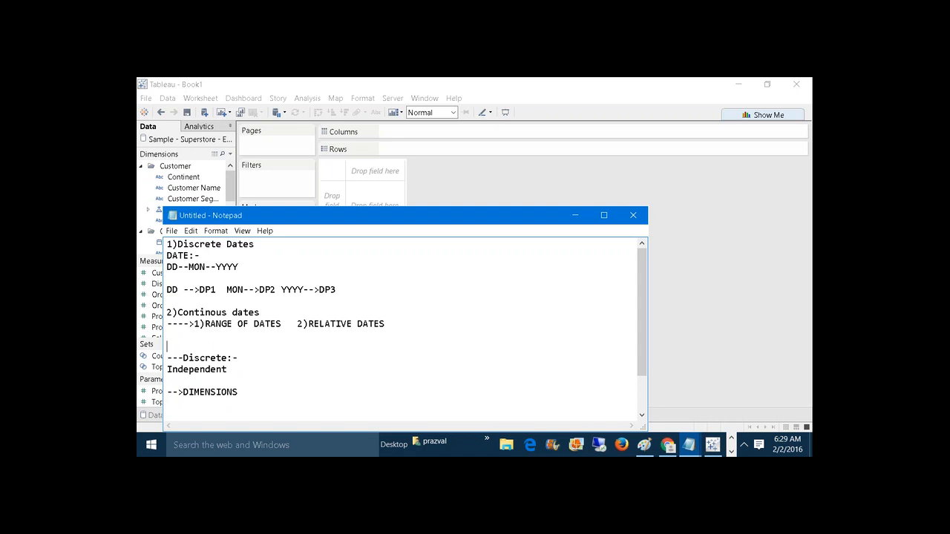
pyautogui.click(284, 308)
pyautogui.click(574, 215)
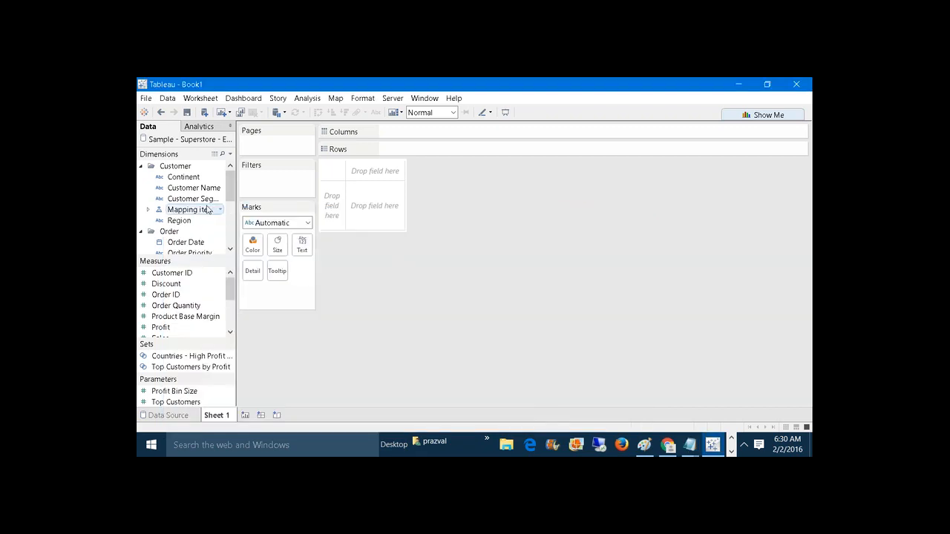
# Check the filter options offered for Order Date and examine the Order Date column in the underlying data
pyautogui.moveTo(197, 245); pyautogui.dragTo(271, 176)
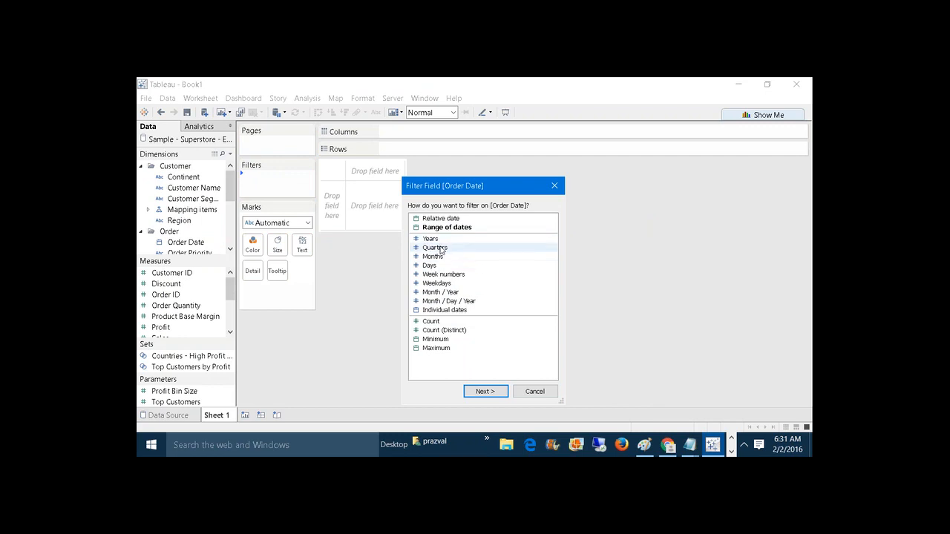
pyautogui.click(524, 391)
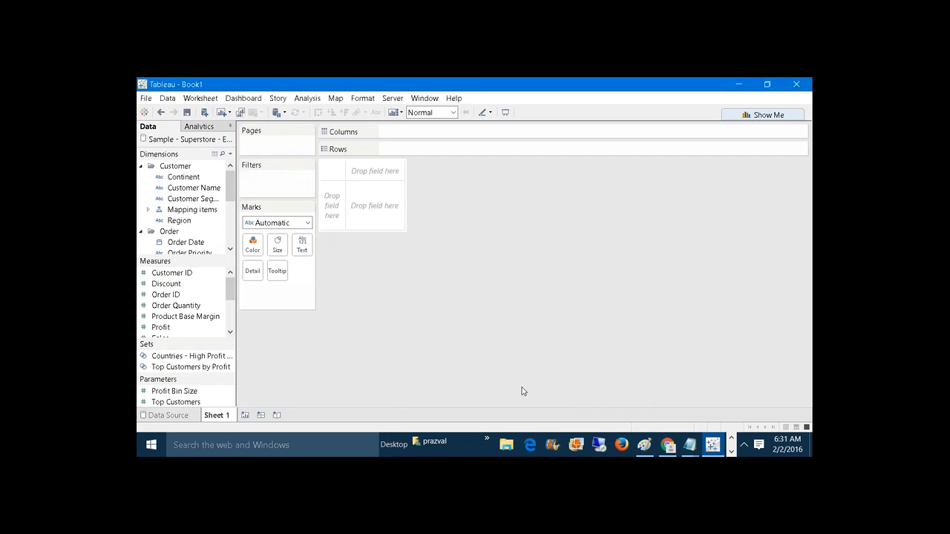
pyautogui.click(215, 153)
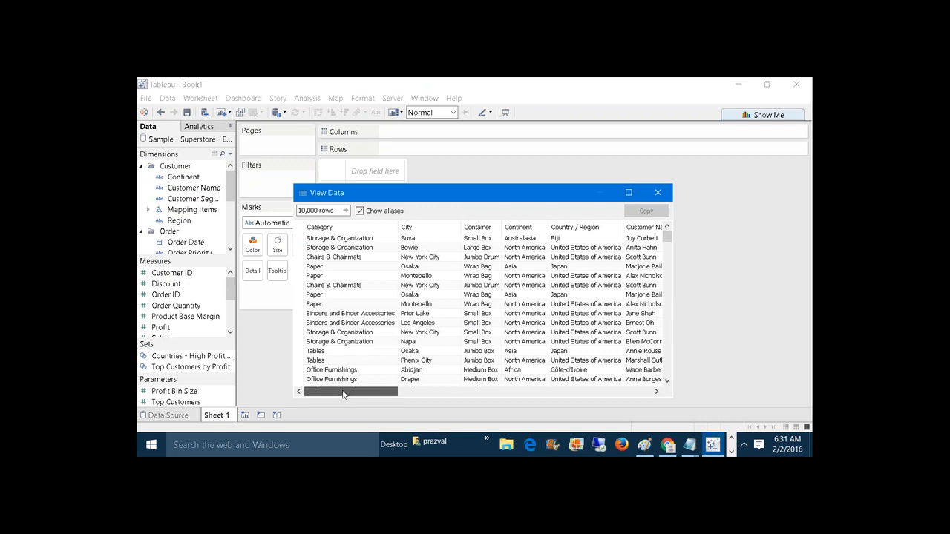
pyautogui.moveTo(343, 393); pyautogui.dragTo(468, 382)
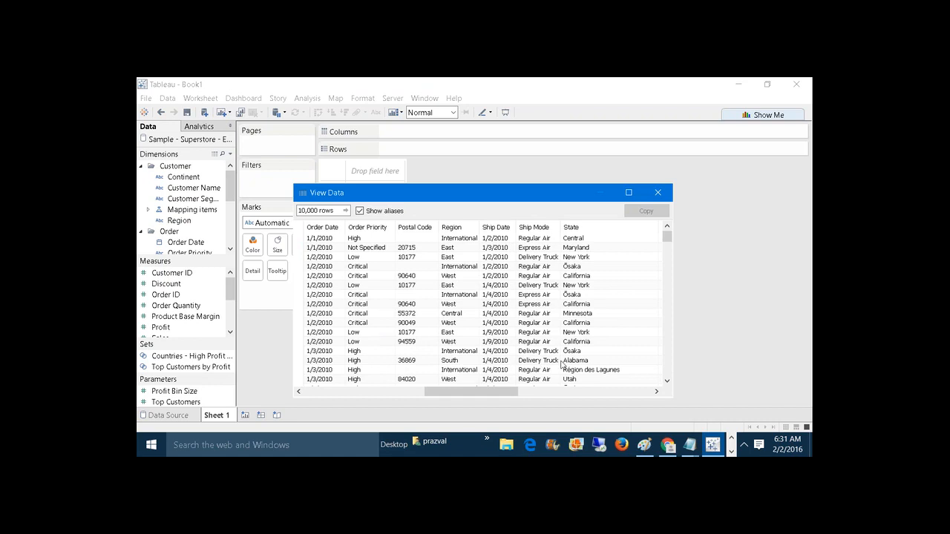
pyautogui.click(657, 193)
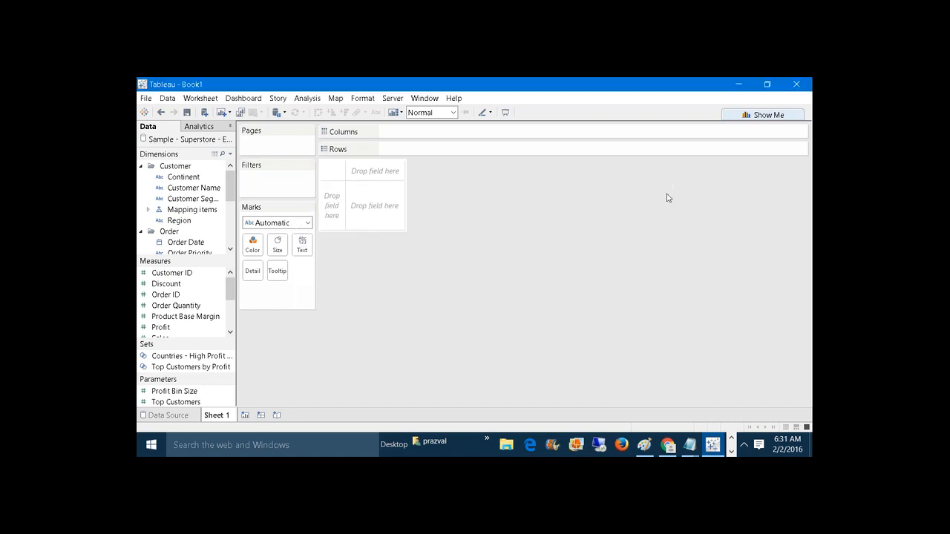
# Write "TASK1:-" and "EVEN YEAR WISE SALES" in a new Notepad document and return to Tableau
pyautogui.press('super+r')
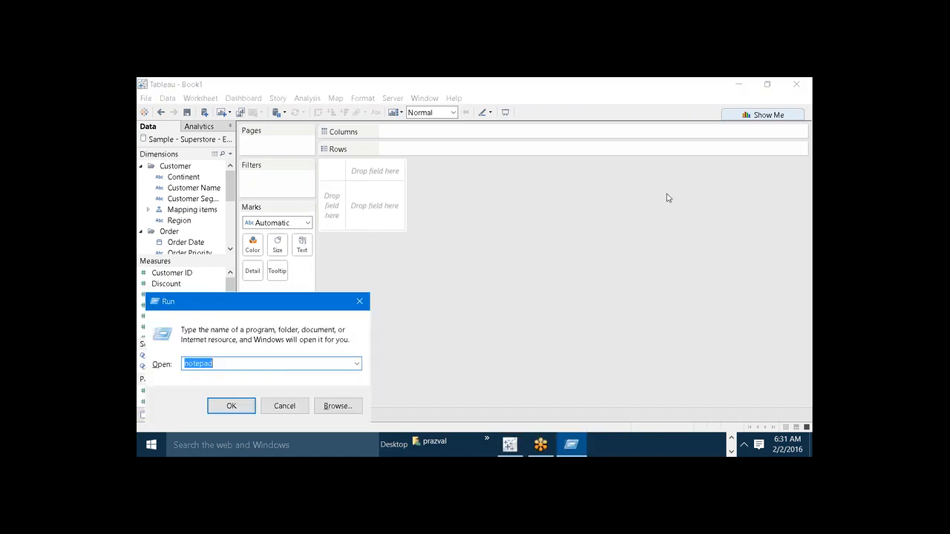
pyautogui.press('Return')
pyautogui.moveTo(505, 218); pyautogui.dragTo(669, 198)
pyautogui.write('TASK')
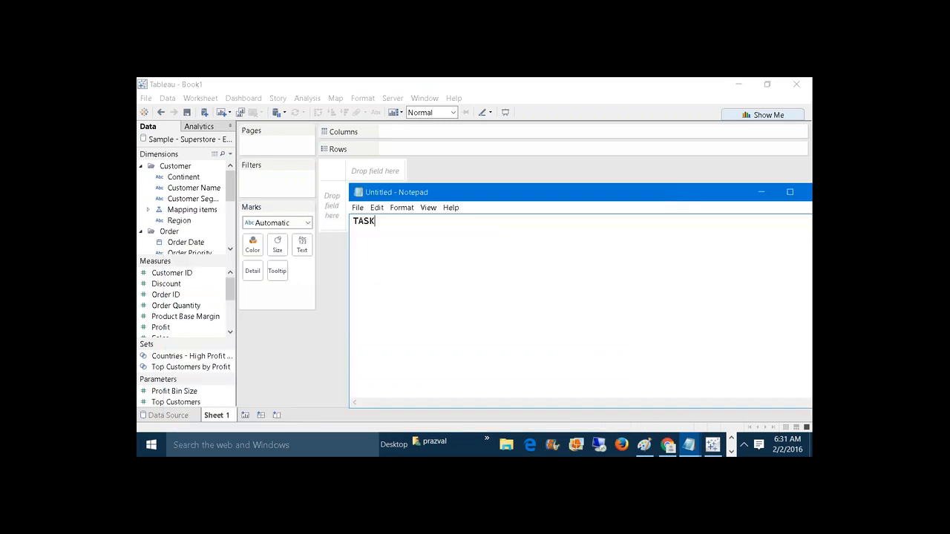
pyautogui.write('1:-')
pyautogui.press('Return')
pyautogui.write('YEAR')
pyautogui.press('BackSpace')
pyautogui.press('BackSpace')
pyautogui.press('BackSpace')
pyautogui.press('BackSpace')
pyautogui.write('EVEN YEAR WISE SALES')
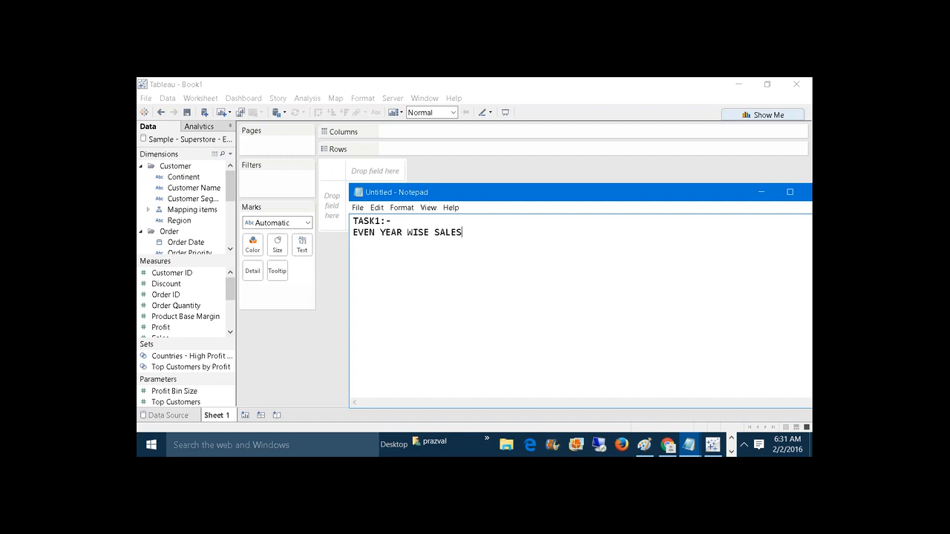
pyautogui.click(751, 199)
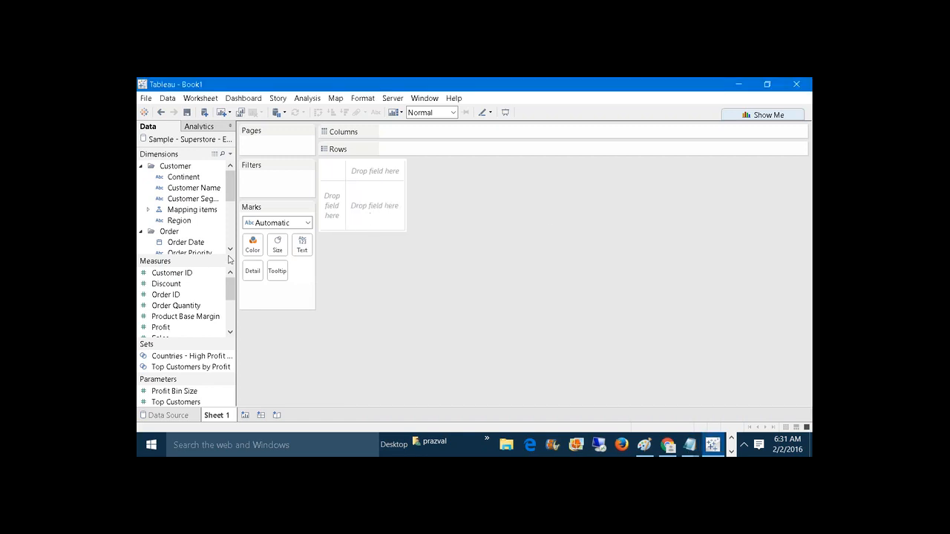
# Filter the sheet by years of Order Date, keeping only 2010 and 2012
pyautogui.moveTo(196, 251); pyautogui.dragTo(275, 189)
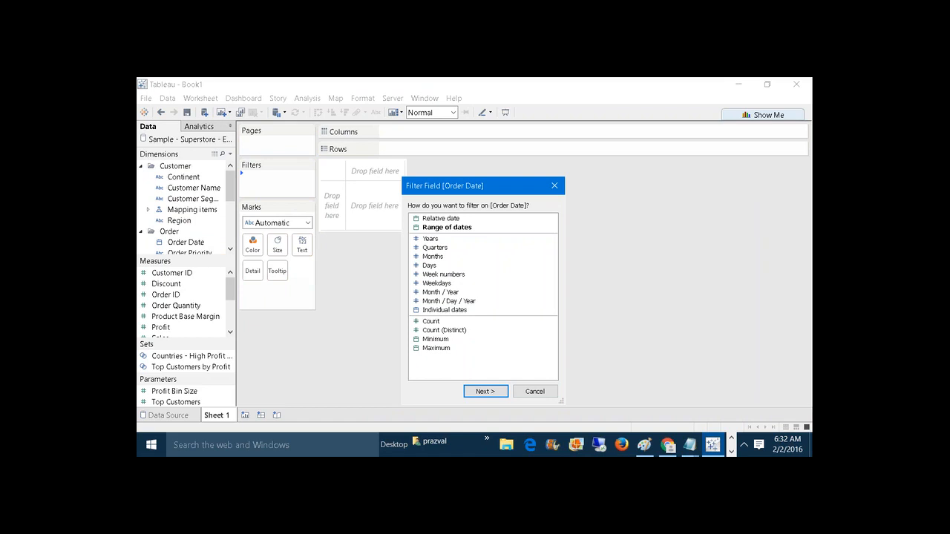
pyautogui.click(434, 239)
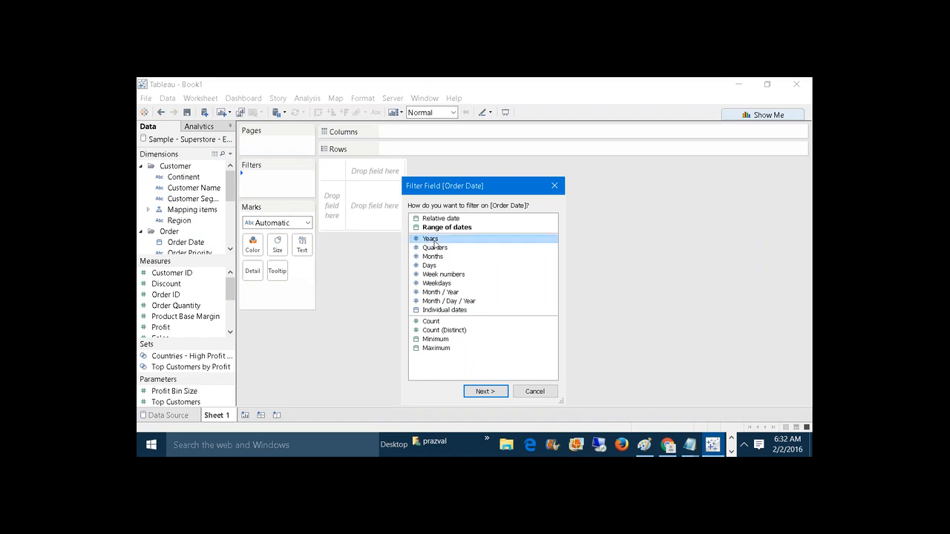
pyautogui.click(483, 391)
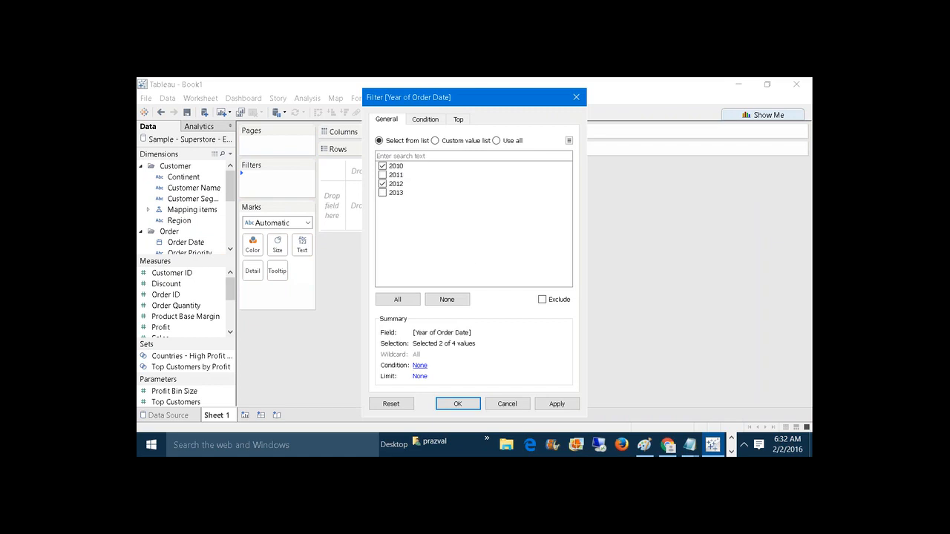
pyautogui.click(536, 406)
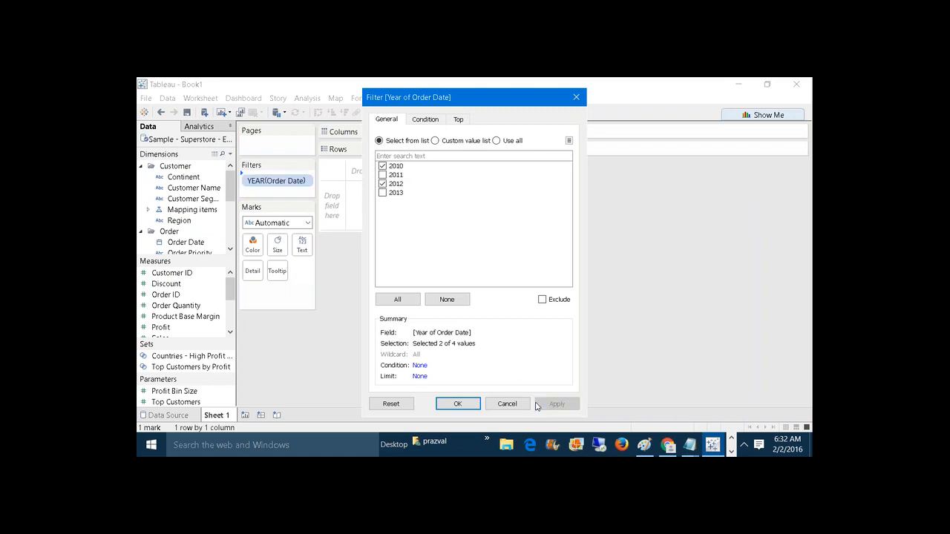
pyautogui.click(469, 407)
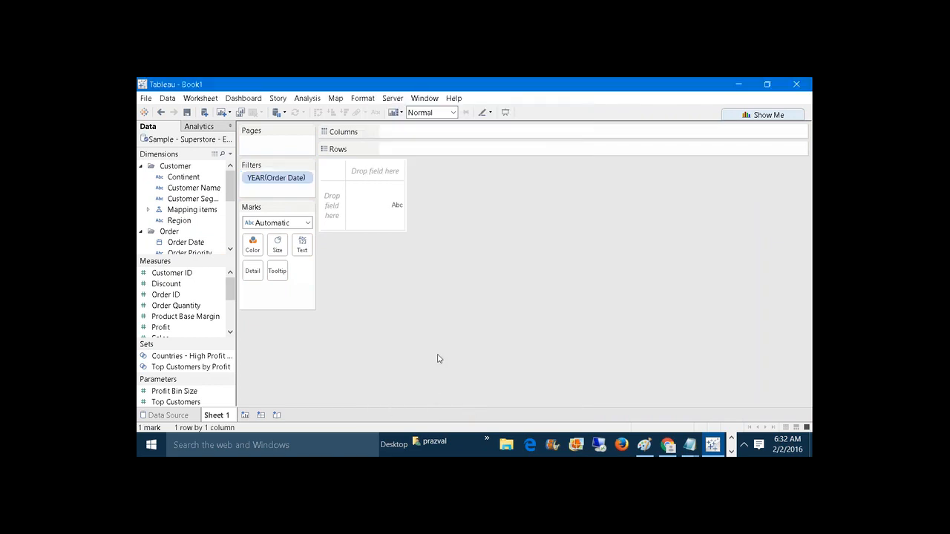
# Plot Sales on Rows against year of Order Date on Columns, with mark labels shown
pyautogui.click(207, 244)
pyautogui.moveTo(209, 245); pyautogui.dragTo(490, 150)
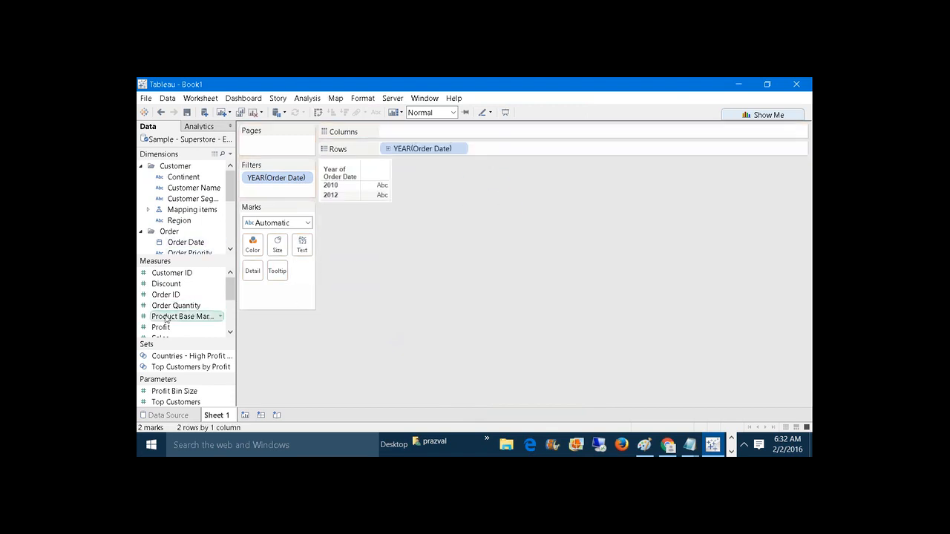
pyautogui.moveTo(165, 338); pyautogui.dragTo(405, 147)
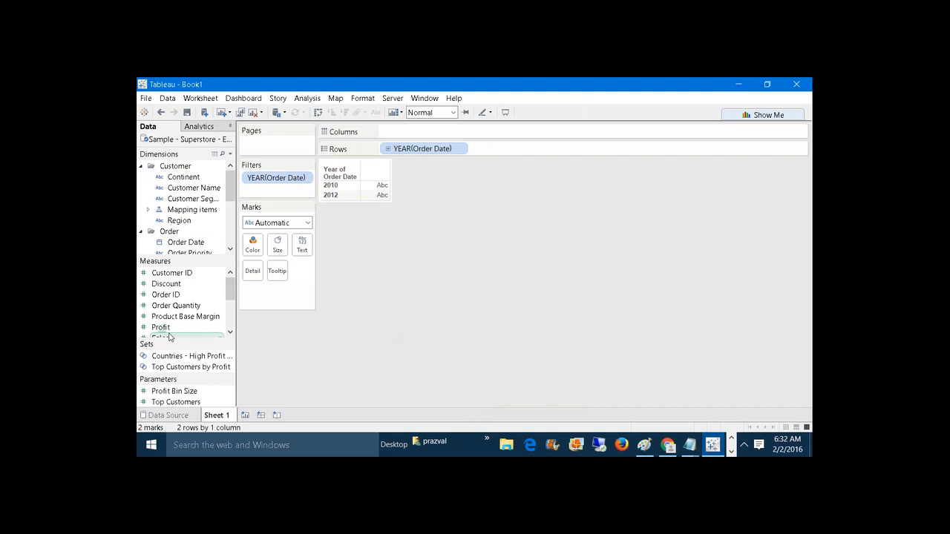
pyautogui.moveTo(169, 338); pyautogui.dragTo(380, 130)
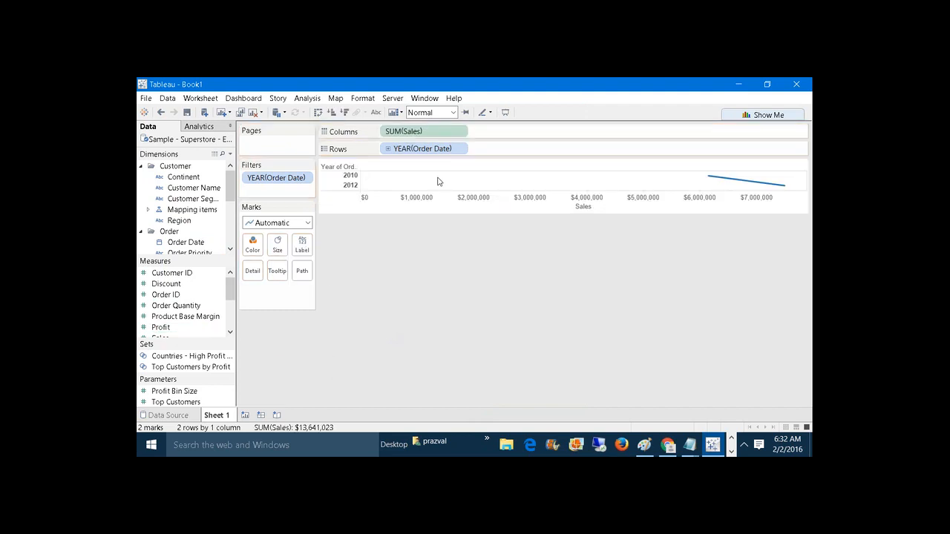
pyautogui.click(318, 113)
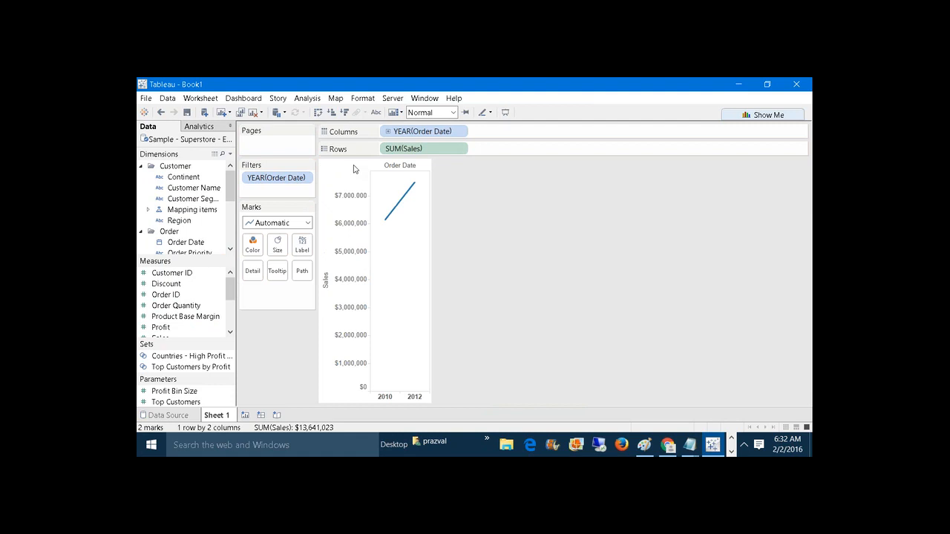
pyautogui.click(377, 112)
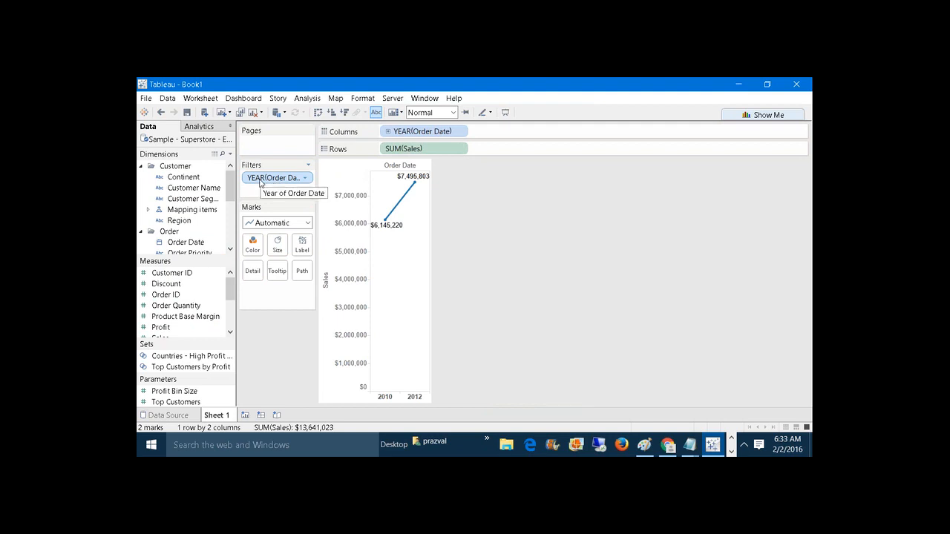
# Rename the worksheet as Task1
pyautogui.rightClick(223, 415)
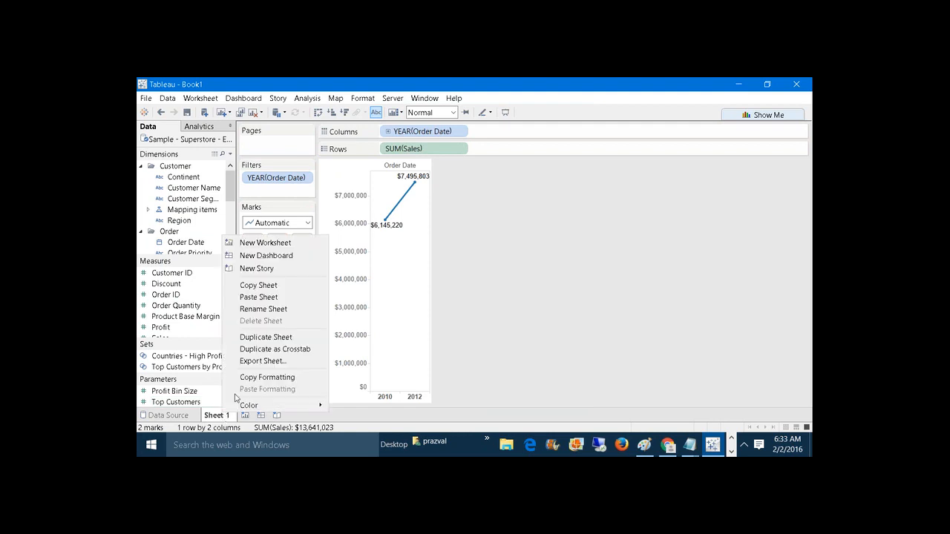
pyautogui.click(281, 309)
pyautogui.write('T')
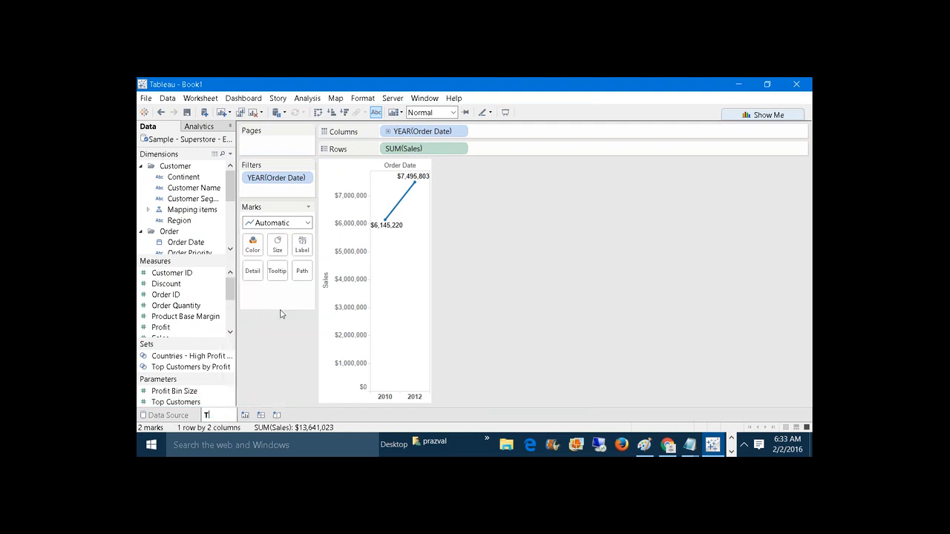
pyautogui.write('ask1')
# In the Notepad task list, add "Task2:-" with "Customer sales inbetween 1-jan-2013 to 31-mar-2013" and return to Tableau
pyautogui.moveTo(694, 445)
pyautogui.click(705, 403)
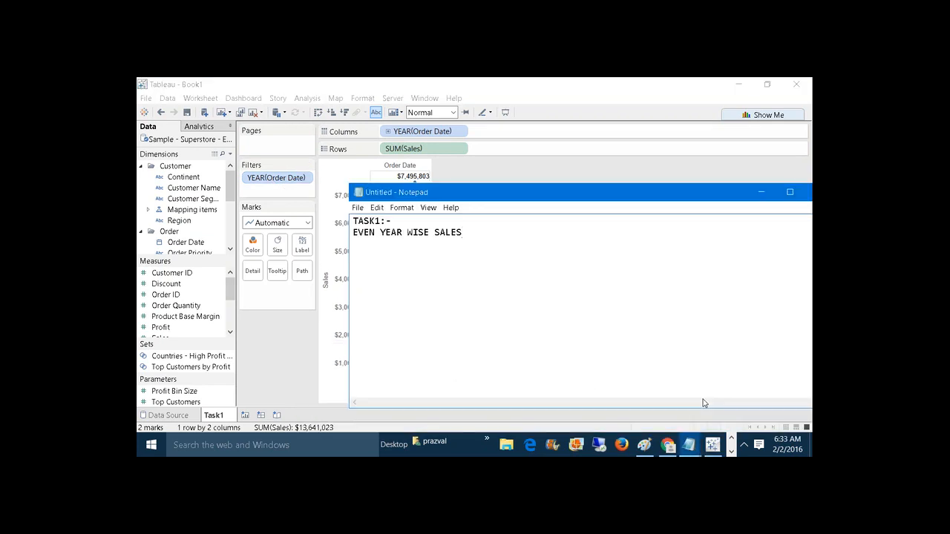
pyautogui.press('Return')
pyautogui.press('Return')
pyautogui.write('Tas')
pyautogui.write('k2')
pyautogui.write(':- ')
pyautogui.write('C')
pyautogui.write('ust')
pyautogui.write('omer ')
pyautogui.write('sales')
pyautogui.write(' i')
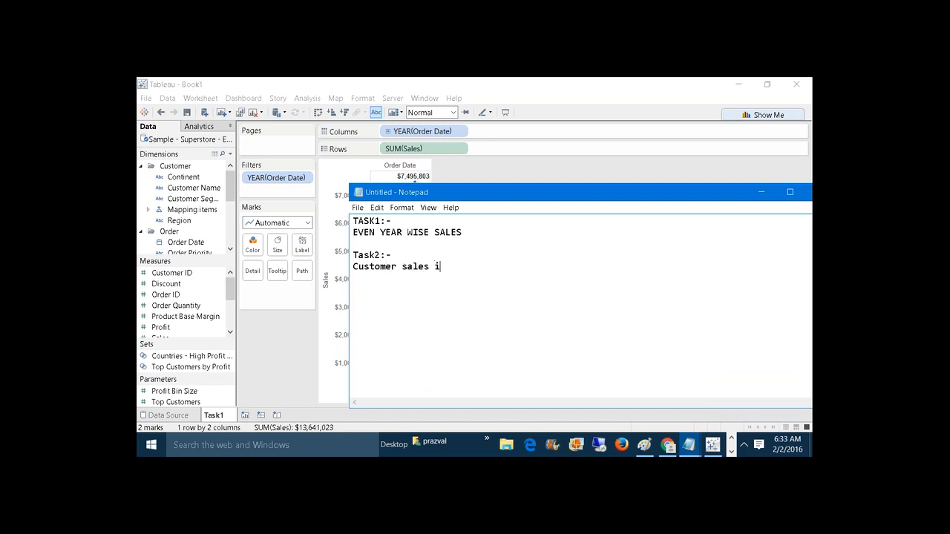
pyautogui.write('nbetween 1-jan-2013 ')
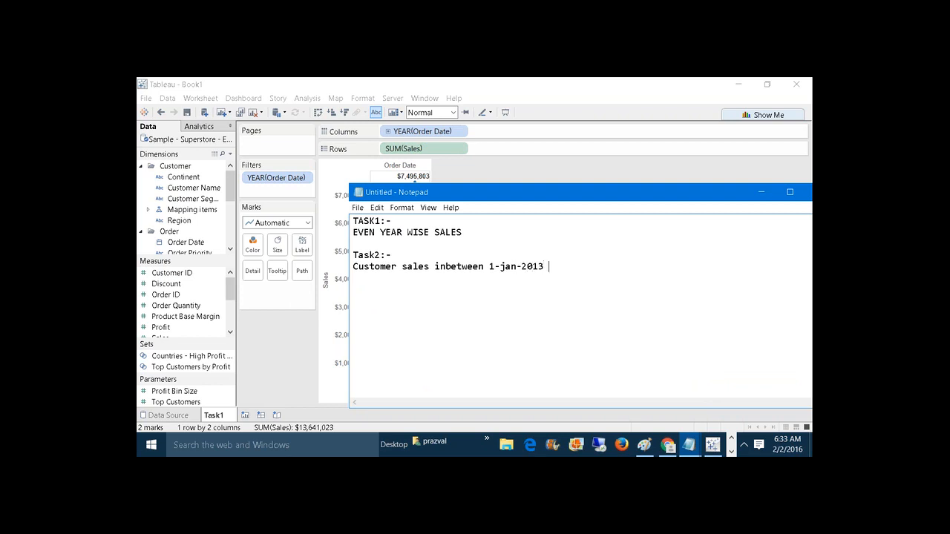
pyautogui.write('to 31-mar-2013')
pyautogui.click(761, 191)
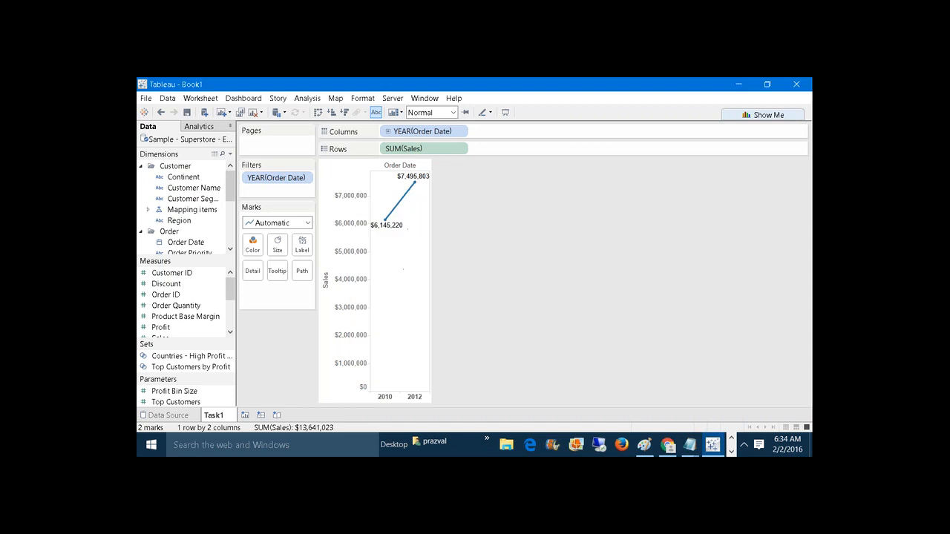
# Create a new worksheet and start a range-of-dates filter on Order Date
pyautogui.click(246, 415)
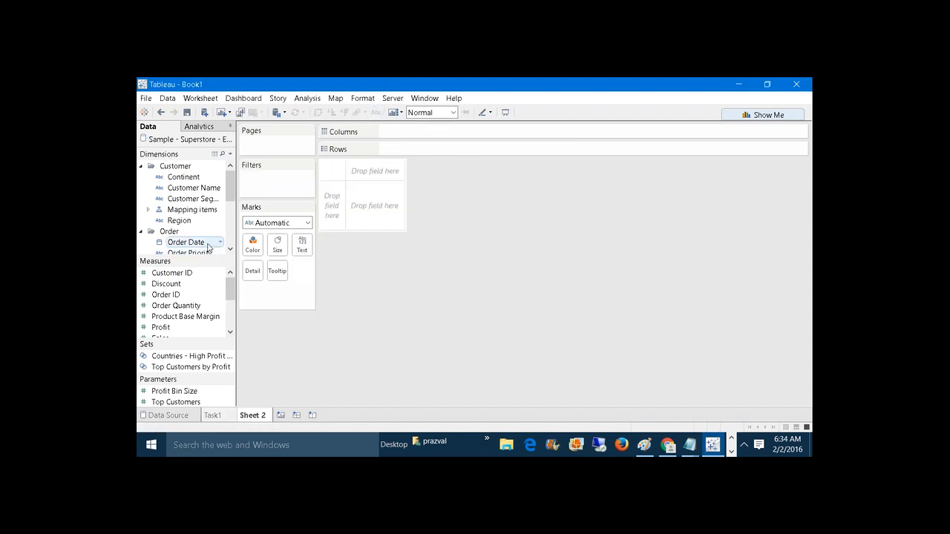
pyautogui.moveTo(208, 247); pyautogui.dragTo(245, 182)
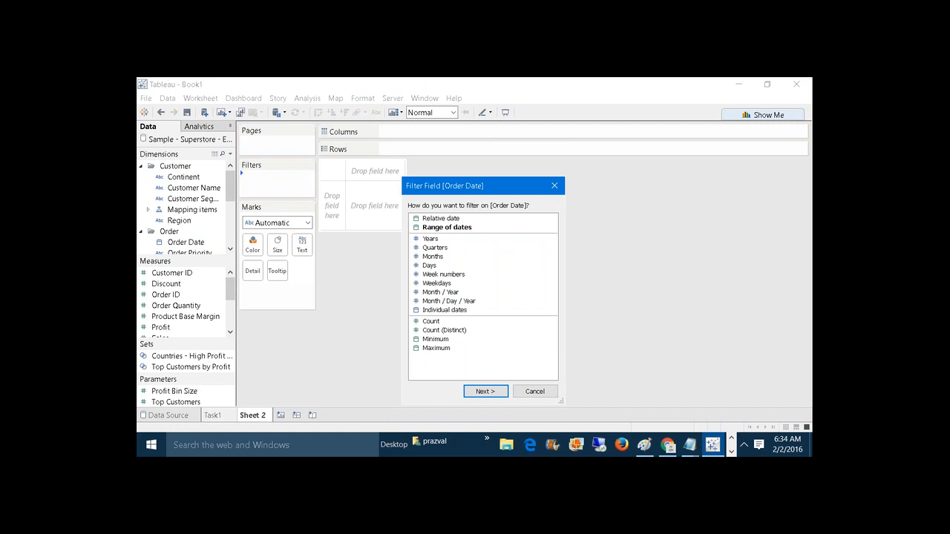
pyautogui.click(452, 228)
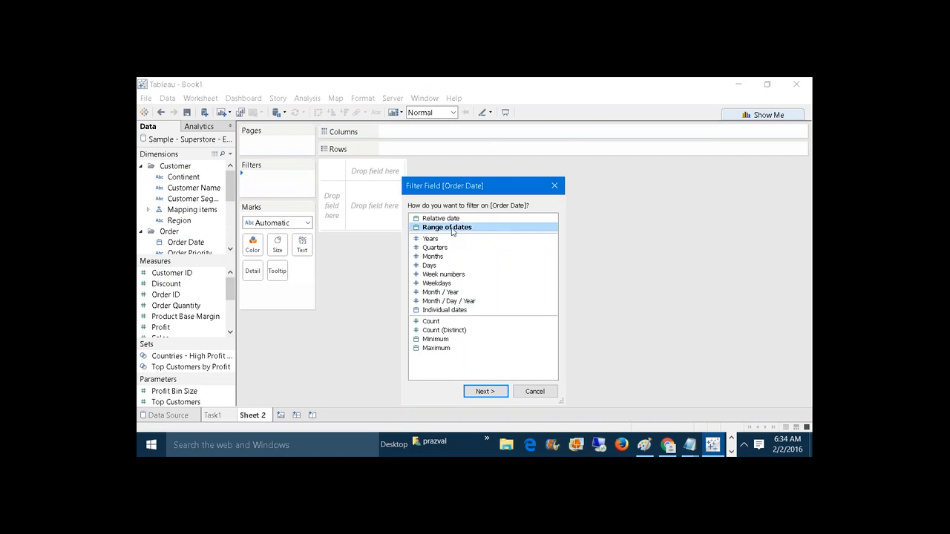
pyautogui.click(486, 391)
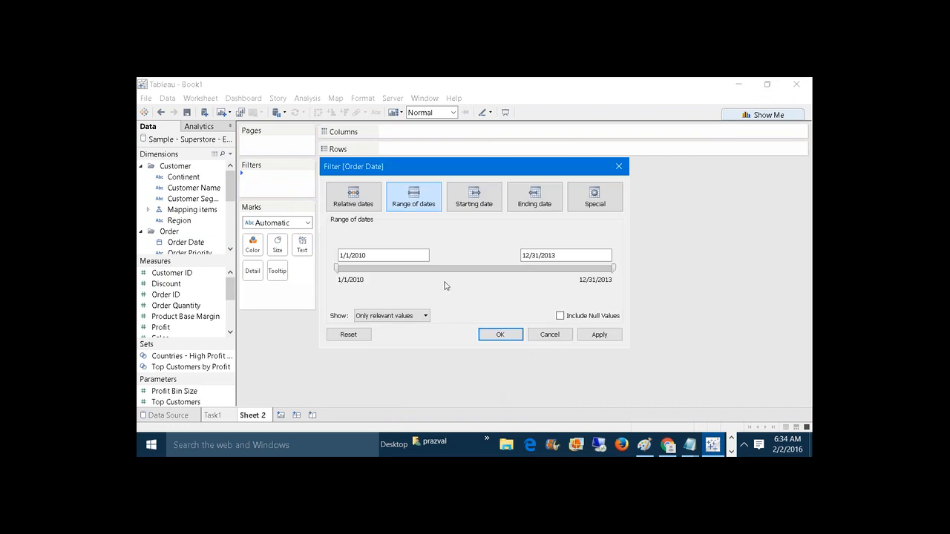
# Set the start date of the Order Date range filter to 1/1/2013
pyautogui.click(412, 253)
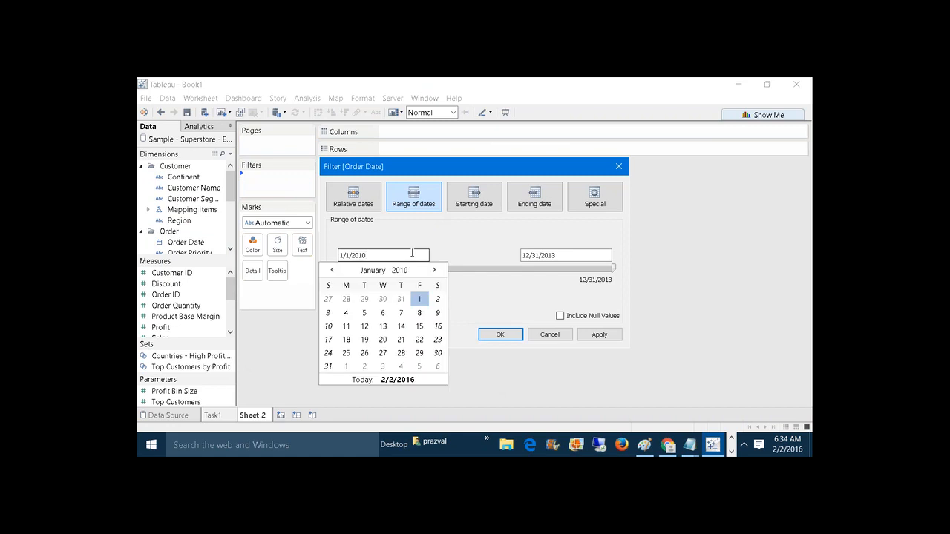
pyautogui.press('BackSpace')
pyautogui.write('3')
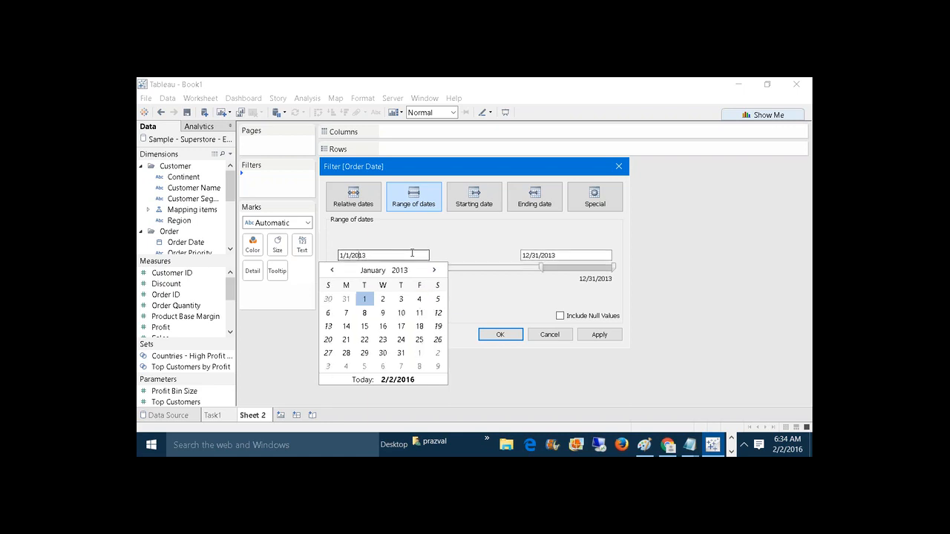
pyautogui.press('Left')
pyautogui.press('BackSpace')
pyautogui.write('1')
# Set the end date of the Order Date range to 3/31/2013 and apply the filter
pyautogui.click(530, 255)
pyautogui.click(530, 255)
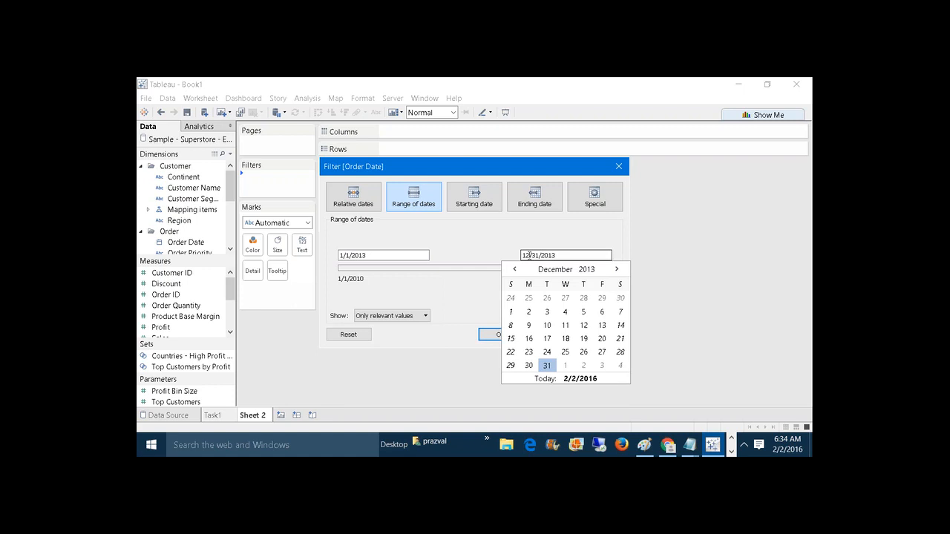
pyautogui.press('BackSpace')
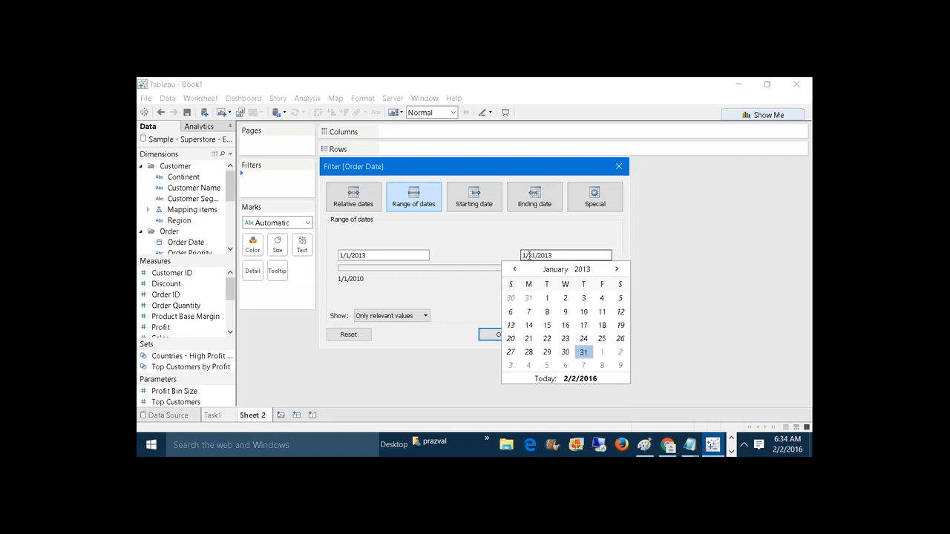
pyautogui.press('BackSpace')
pyautogui.write('3')
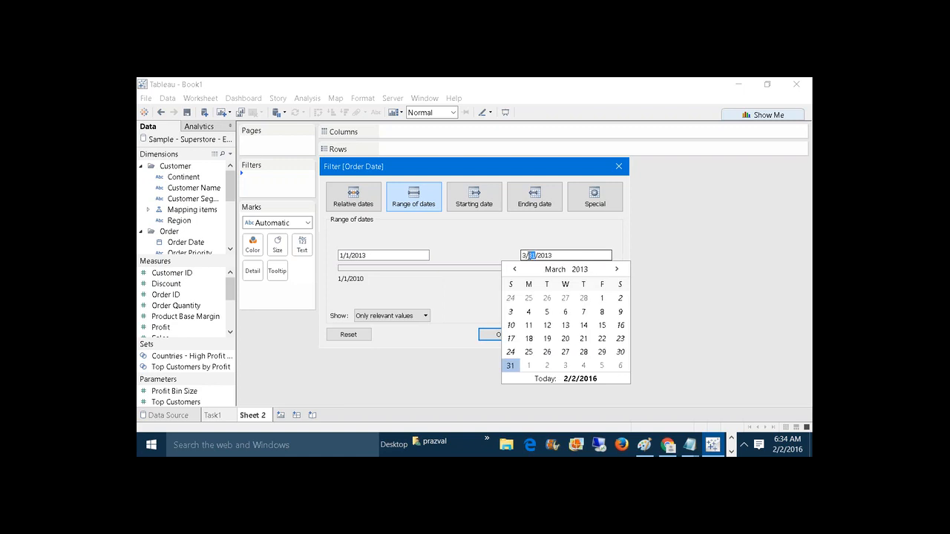
pyautogui.click(484, 294)
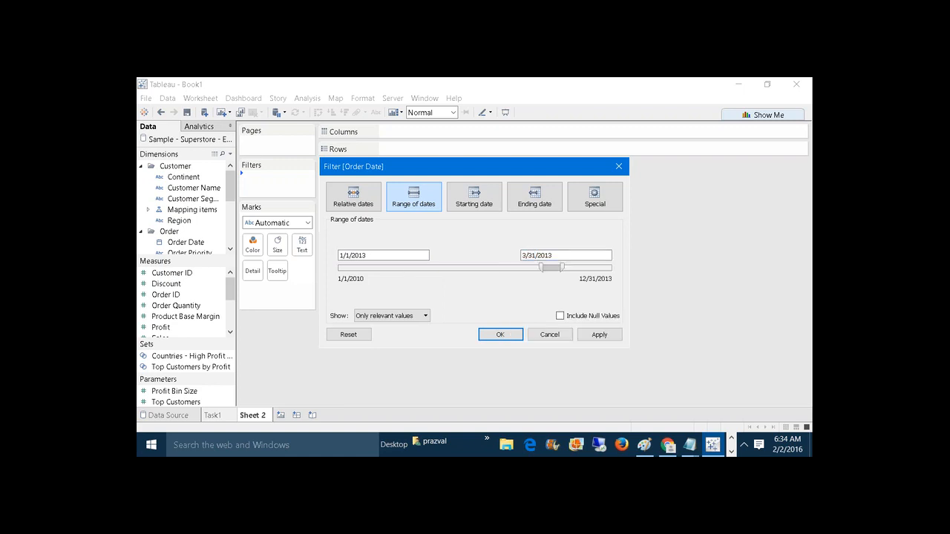
pyautogui.click(340, 255)
pyautogui.click(340, 255)
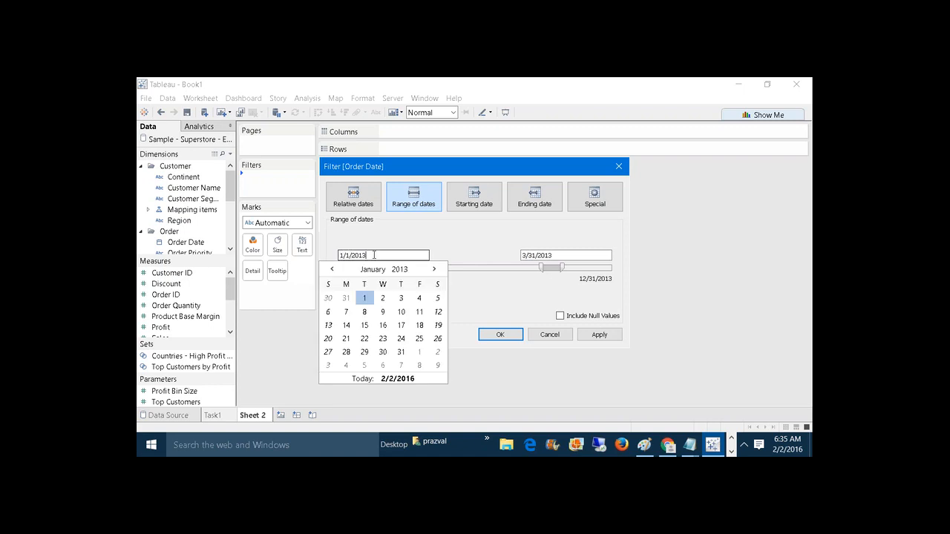
pyautogui.click(460, 306)
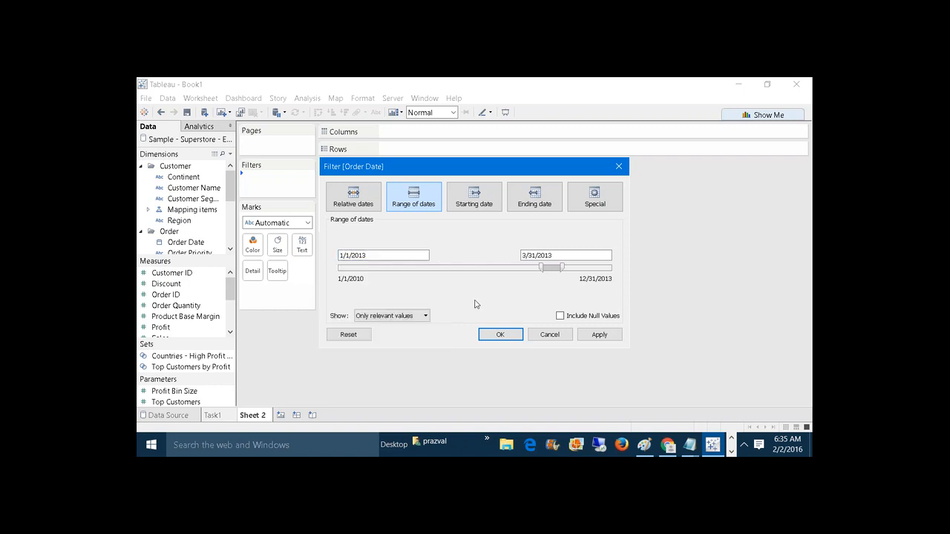
pyautogui.click(590, 336)
pyautogui.click(505, 336)
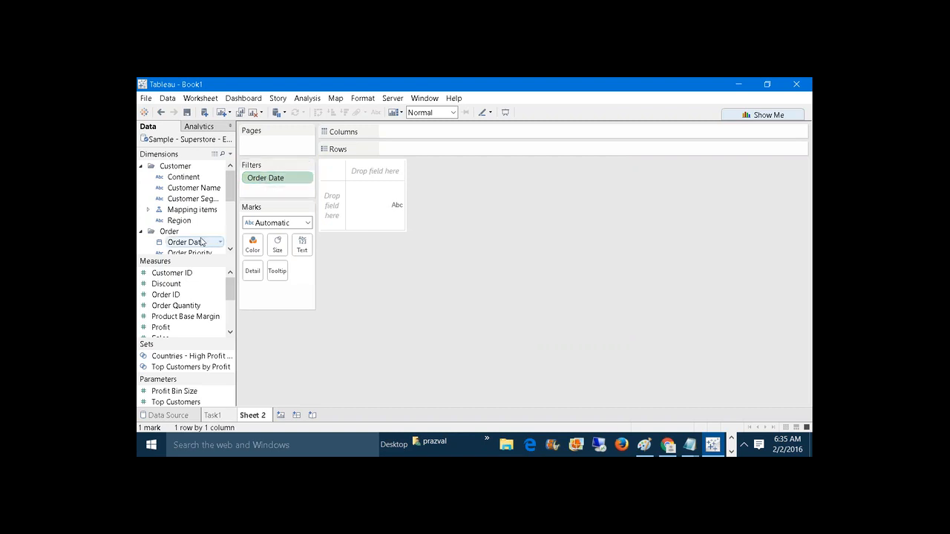
# Plot Sales on Columns against all Customer Name members on Rows, with the year of Order Date ahead of Customer Name
pyautogui.moveTo(182, 242)
pyautogui.mouseDown()
pyautogui.moveTo(260, 226)
pyautogui.moveTo(243, 199)
pyautogui.moveTo(194, 238)
pyautogui.mouseUp()
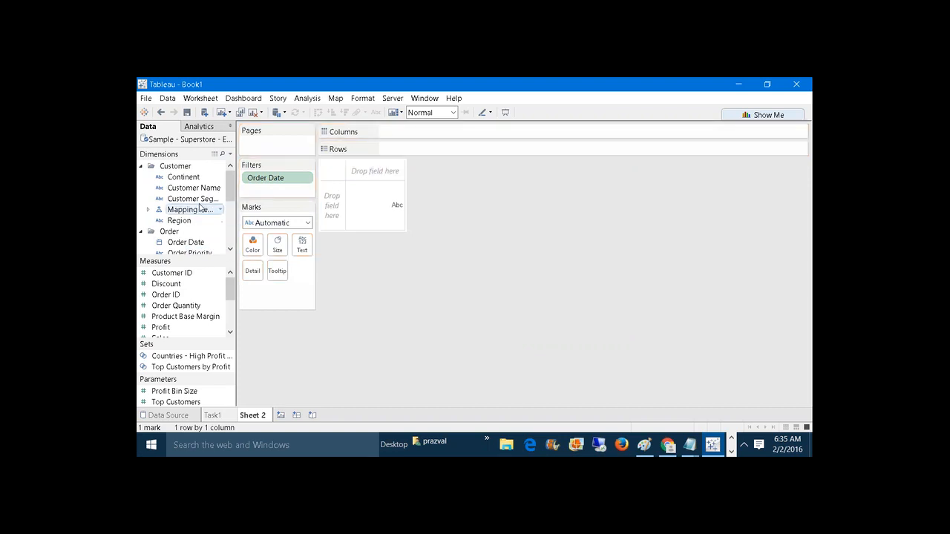
pyautogui.moveTo(196, 189); pyautogui.dragTo(425, 145)
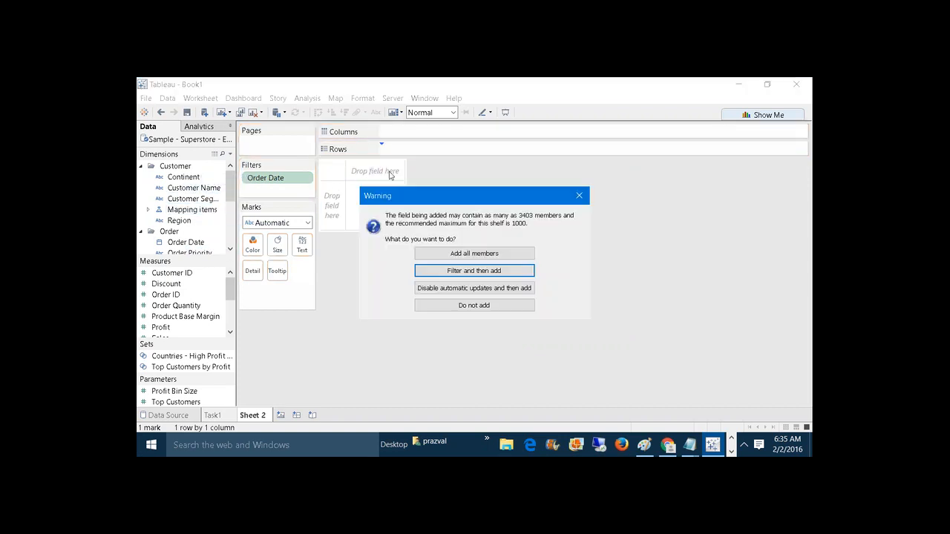
pyautogui.click(442, 254)
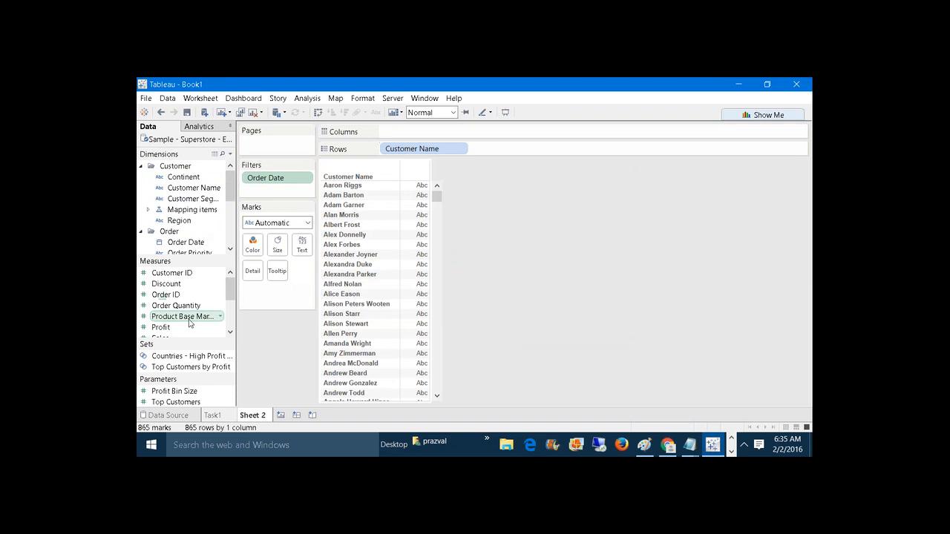
pyautogui.moveTo(160, 338); pyautogui.dragTo(440, 134)
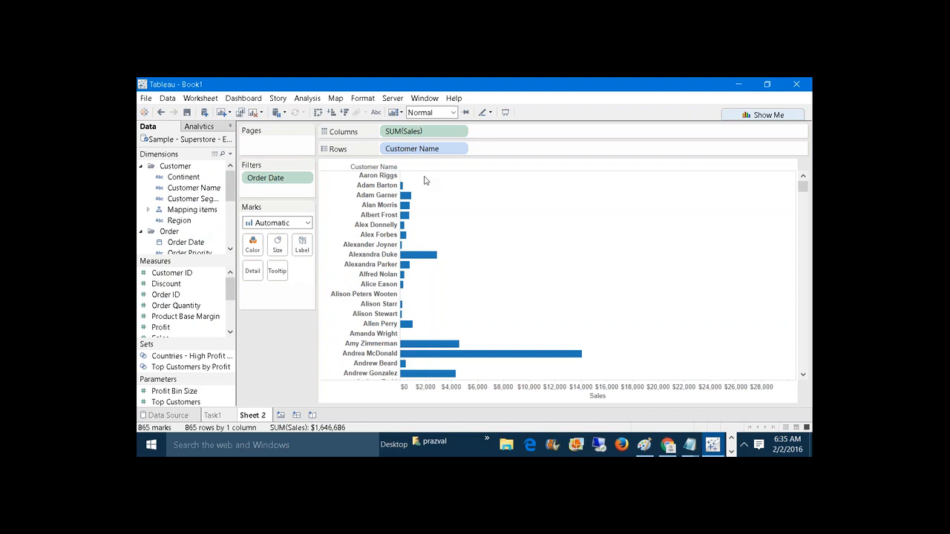
pyautogui.click(199, 248)
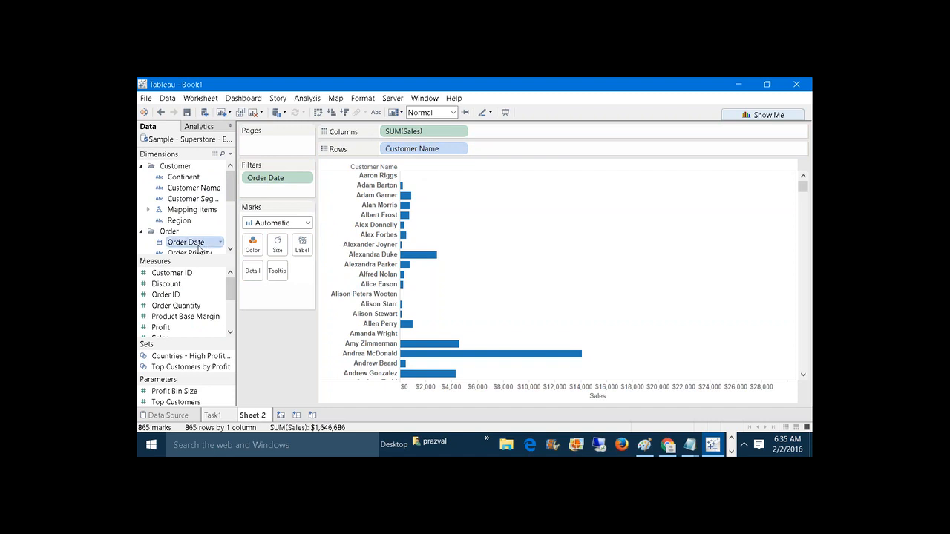
pyautogui.moveTo(199, 248); pyautogui.dragTo(397, 151)
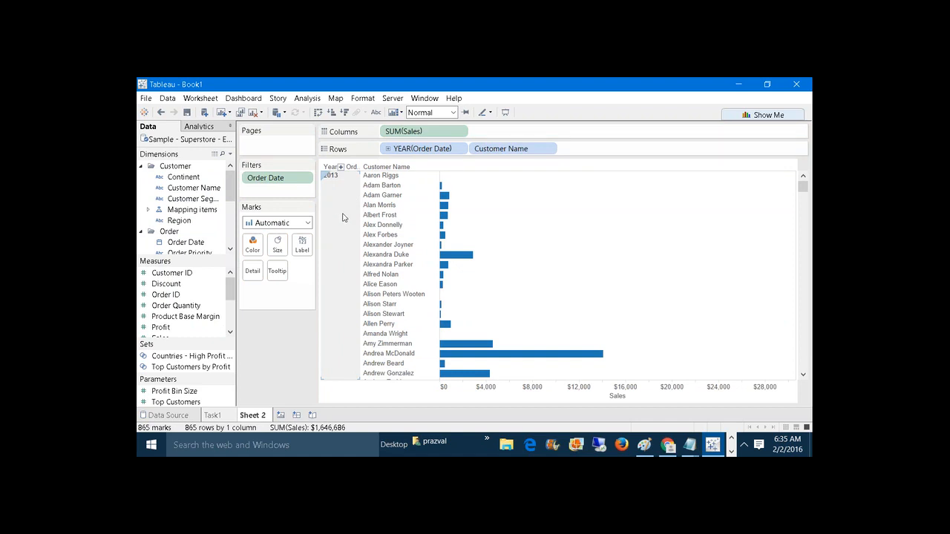
# Review the Task2 date range in the Notepad task list and return to Tableau
pyautogui.moveTo(689, 445)
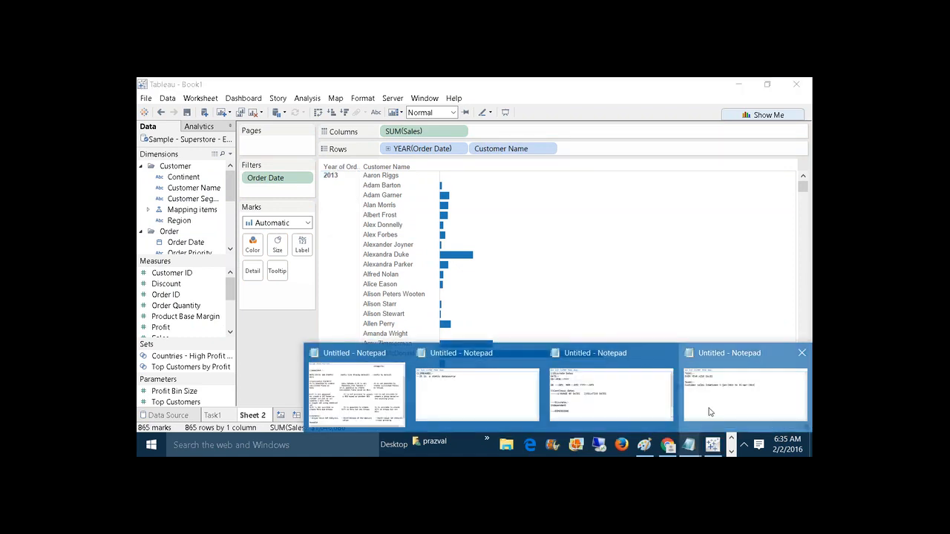
pyautogui.click(709, 411)
pyautogui.moveTo(490, 266); pyautogui.dragTo(598, 267)
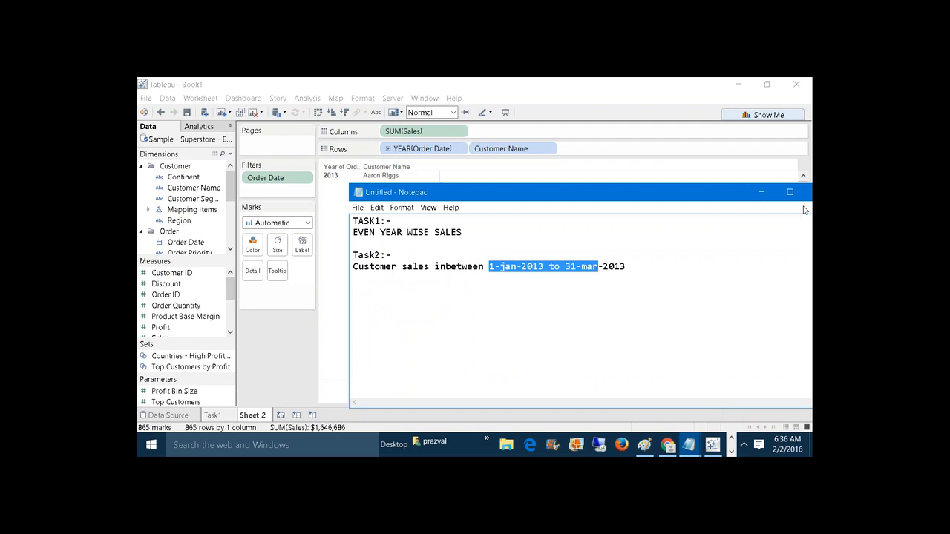
pyautogui.click(761, 191)
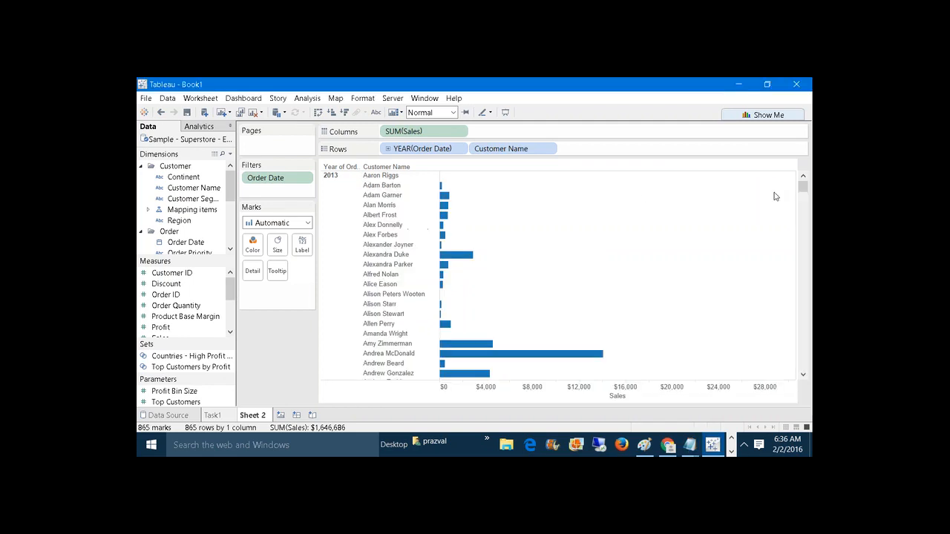
# Change Order Date on Rows to discrete exact dates and place it ahead of Customer Name
pyautogui.rightClick(438, 151)
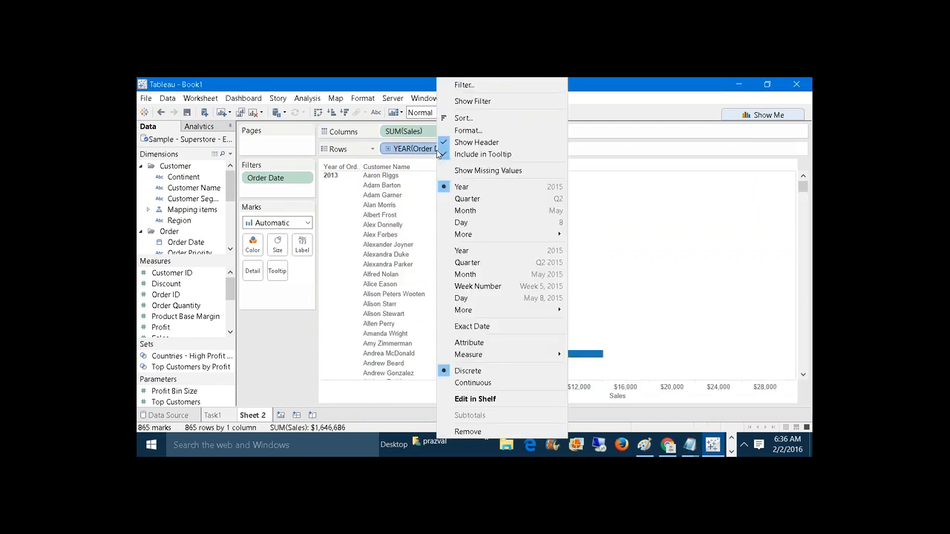
pyautogui.click(478, 328)
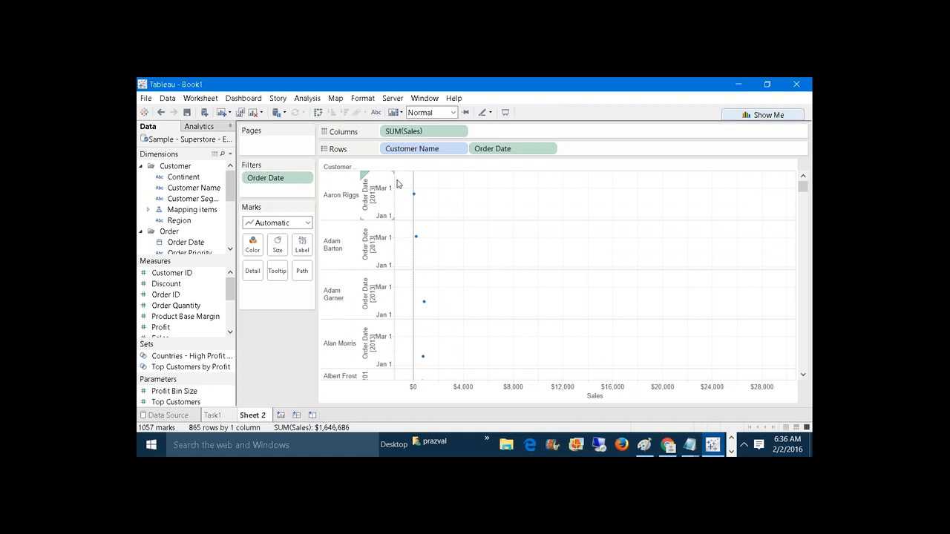
pyautogui.rightClick(507, 148)
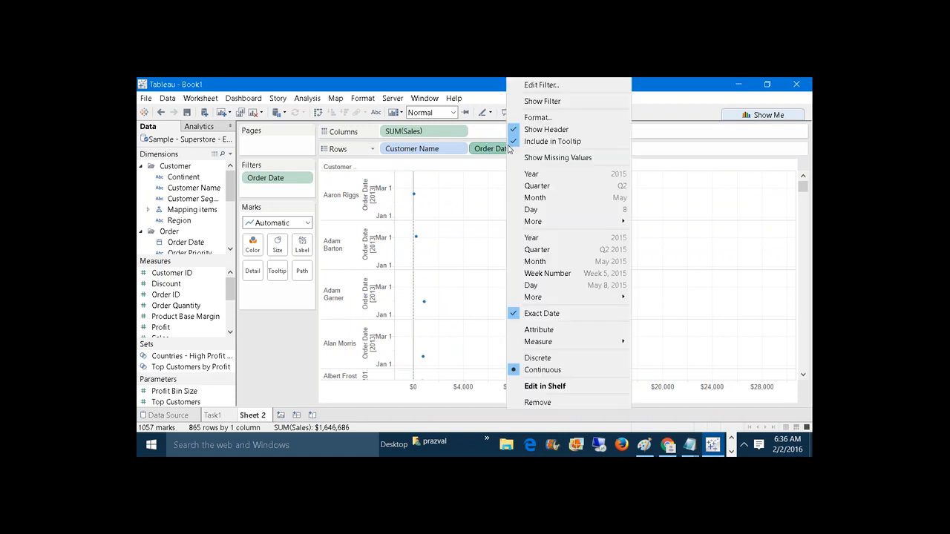
pyautogui.click(539, 360)
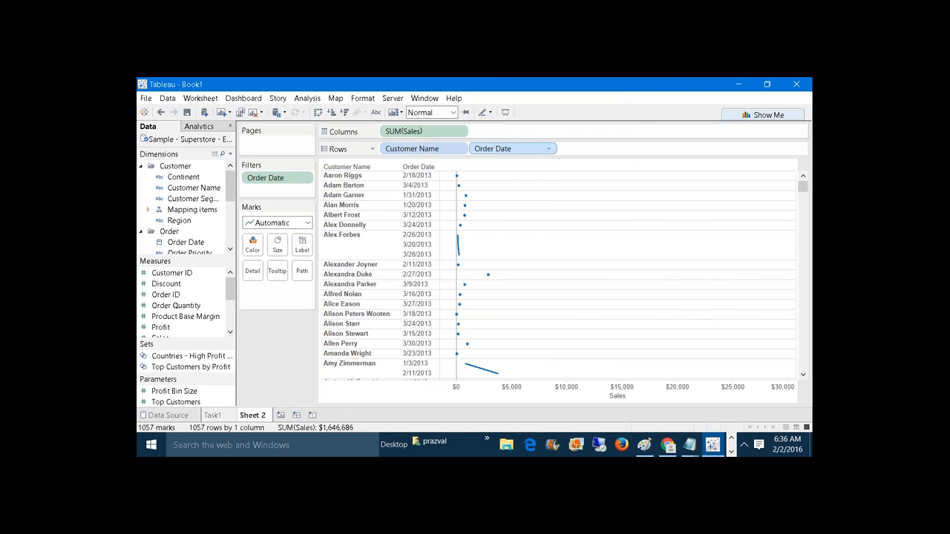
pyautogui.moveTo(495, 152); pyautogui.dragTo(388, 150)
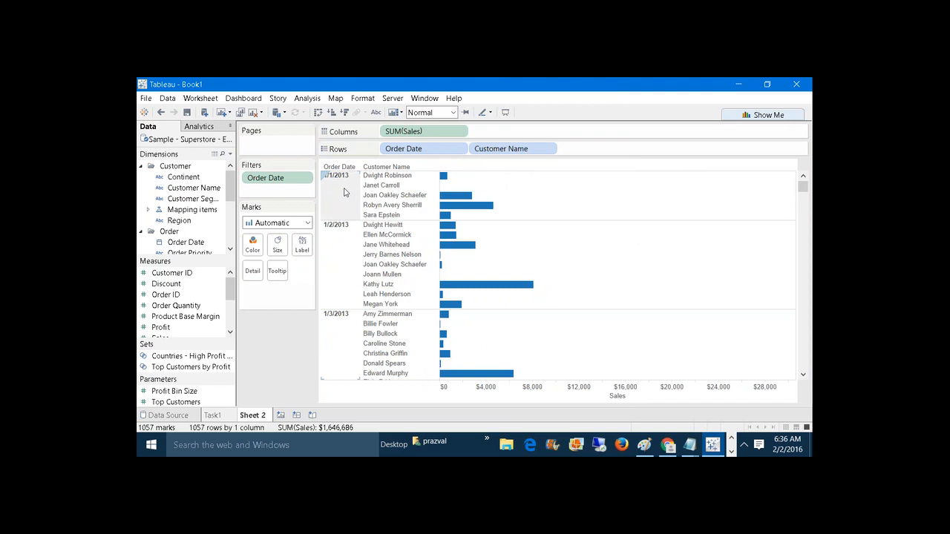
# Try keeping only the 1/1/2013 order date in the view, and undo that filter
pyautogui.click(343, 190)
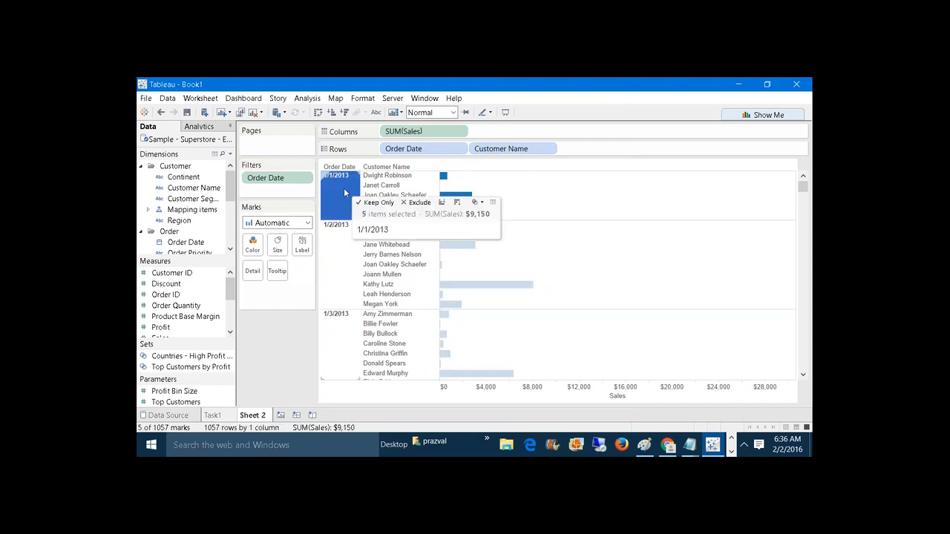
pyautogui.click(374, 202)
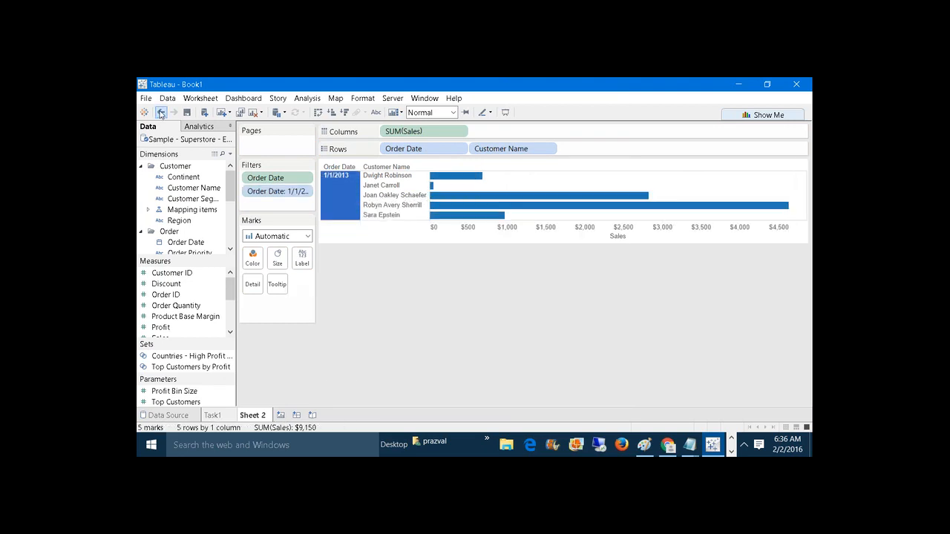
pyautogui.click(161, 112)
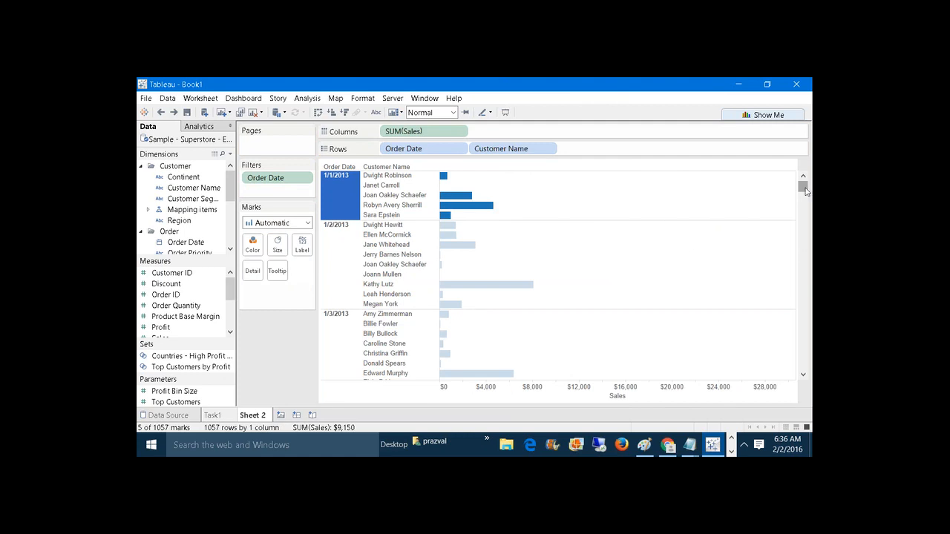
# Review the listed order dates from first to last and inspect the range of dates set in the Order Date filter
pyautogui.moveTo(803, 186); pyautogui.dragTo(802, 365)
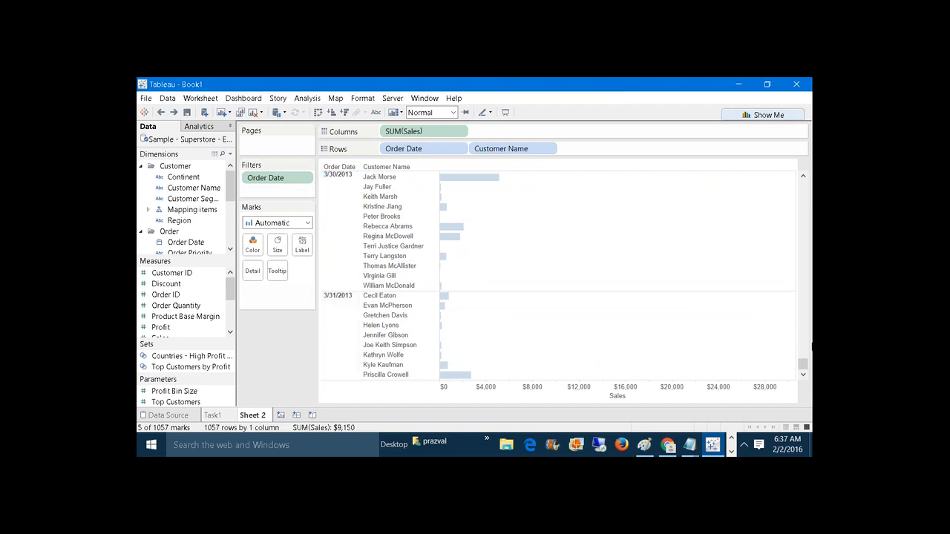
pyautogui.moveTo(803, 367); pyautogui.dragTo(803, 186)
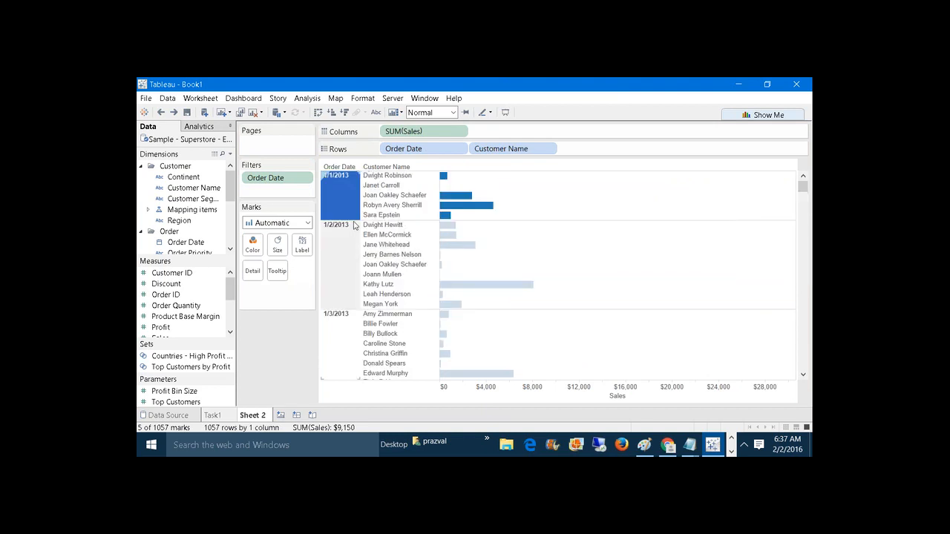
pyautogui.rightClick(289, 186)
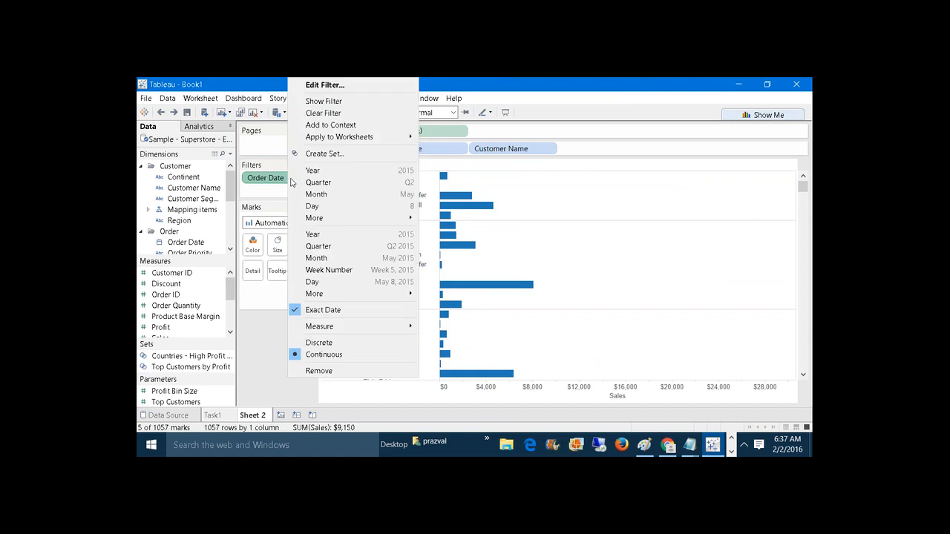
pyautogui.click(326, 85)
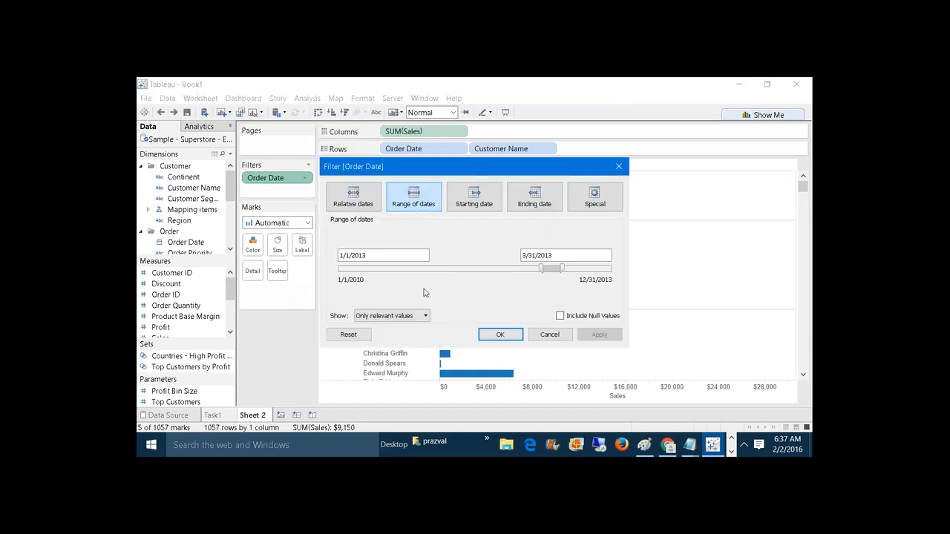
pyautogui.click(365, 256)
pyautogui.click(365, 255)
pyautogui.click(564, 255)
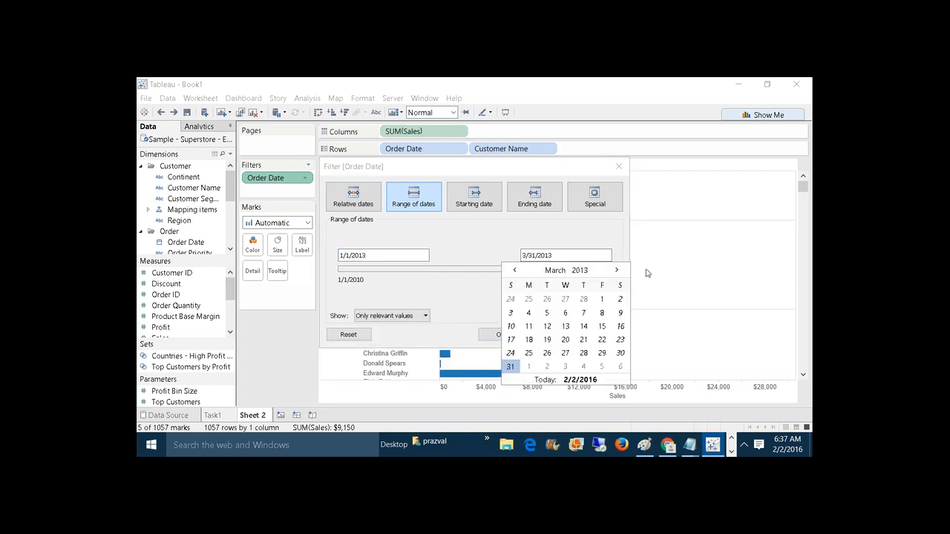
pyautogui.click(487, 298)
# Add "Task3:-" with "Country wise profits from 1-apr-2013" below Task2 in the Notepad task list and return to Tableau
pyautogui.moveTo(696, 449)
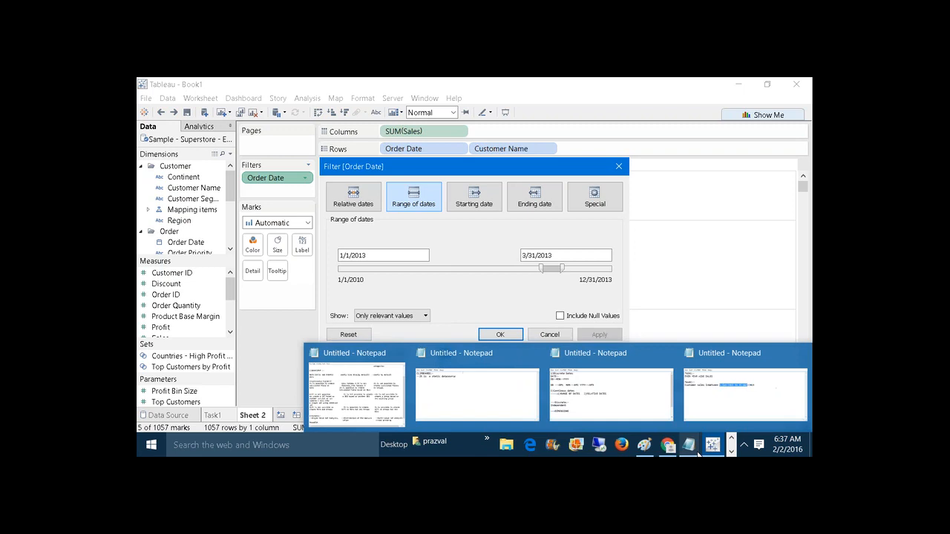
pyautogui.click(716, 415)
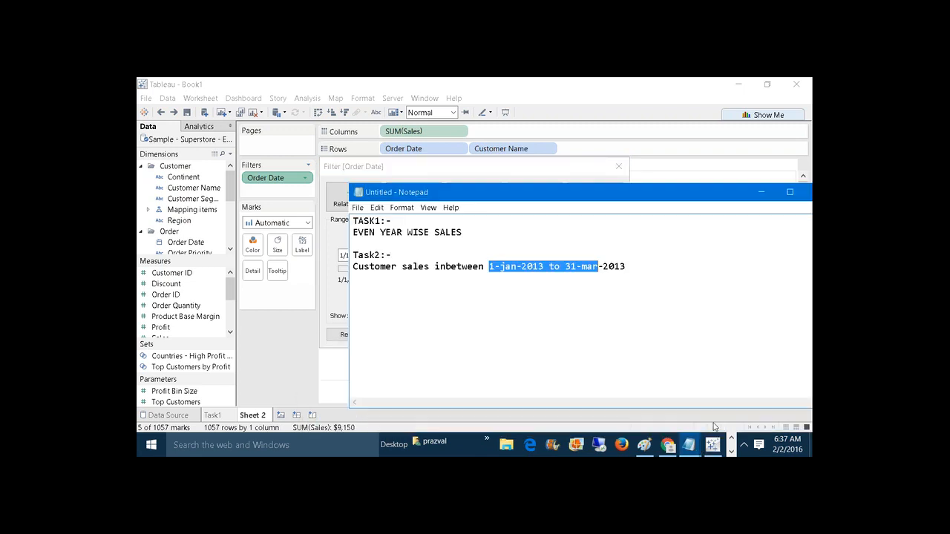
pyautogui.click(645, 273)
pyautogui.press('Return')
pyautogui.press('Return')
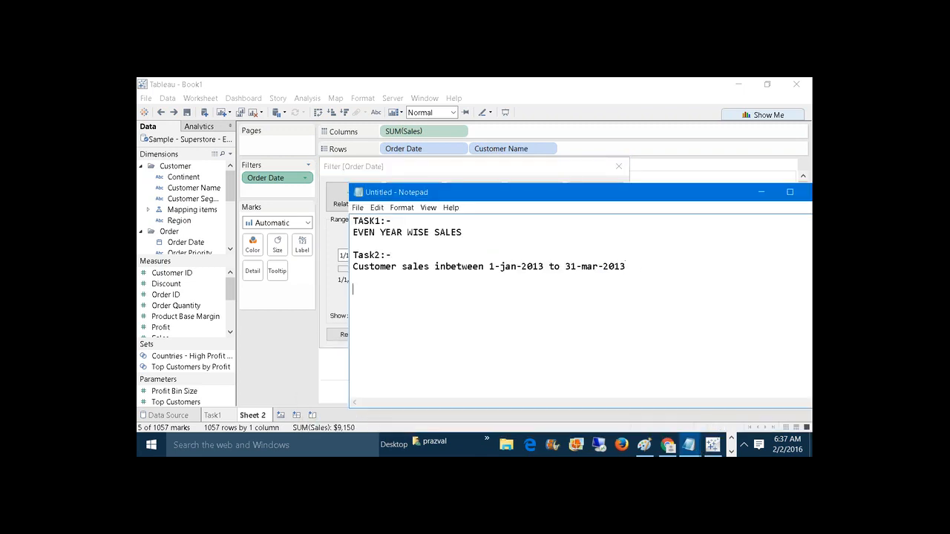
pyautogui.write('Task3:-')
pyautogui.press('Return')
pyautogui.write('Countir')
pyautogui.press('BackSpace')
pyautogui.press('BackSpace')
pyautogui.write('ry wise profit')
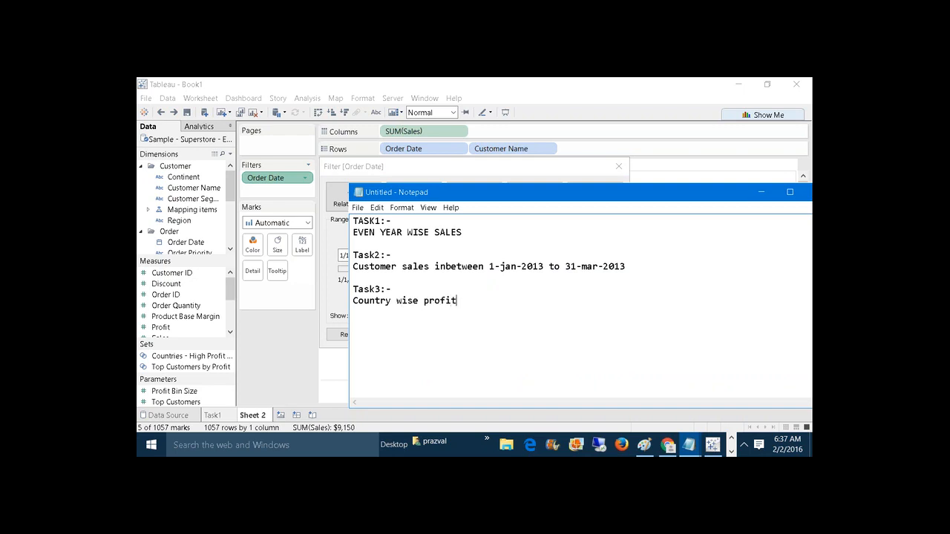
pyautogui.write('s from 1-apr-2013')
pyautogui.click(760, 191)
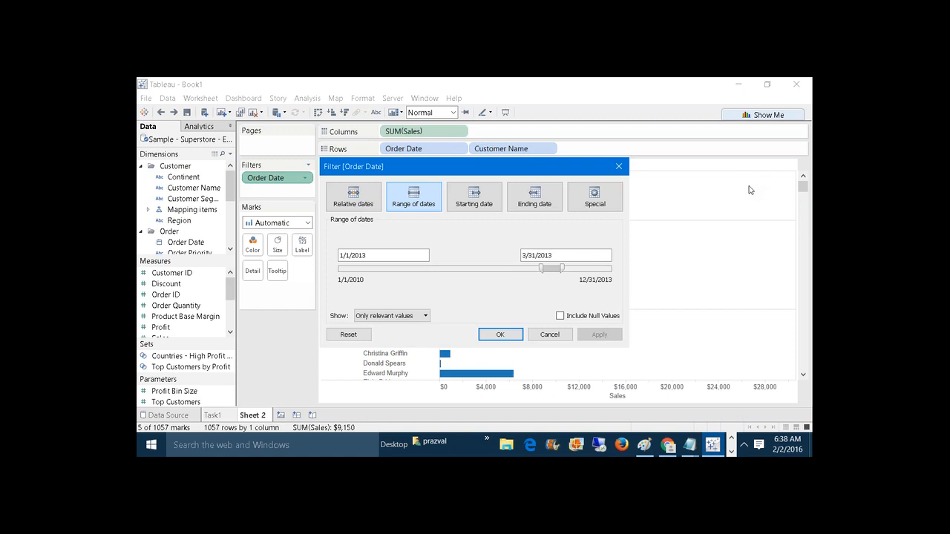
# Examine the Starting date and Ending date modes of the Order Date filter and leave the filter without changing it
pyautogui.click(488, 204)
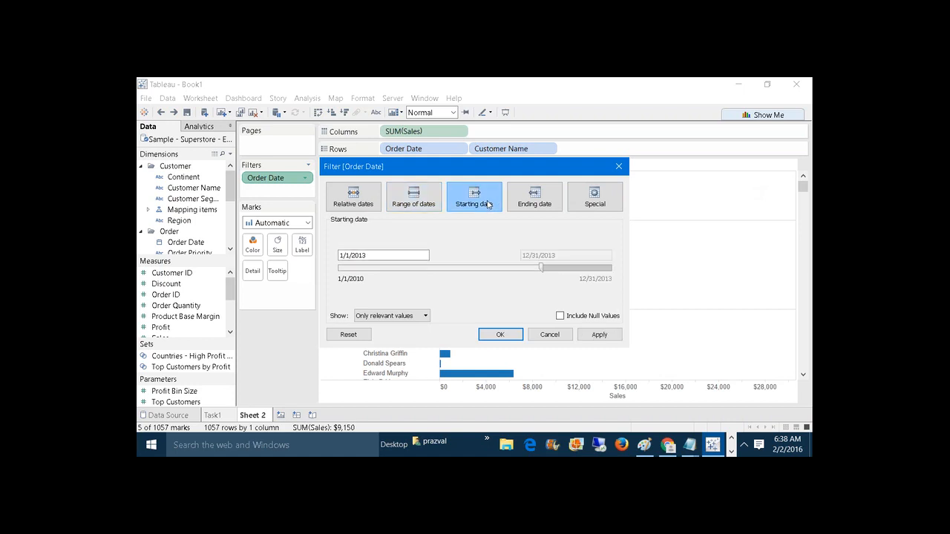
pyautogui.click(409, 256)
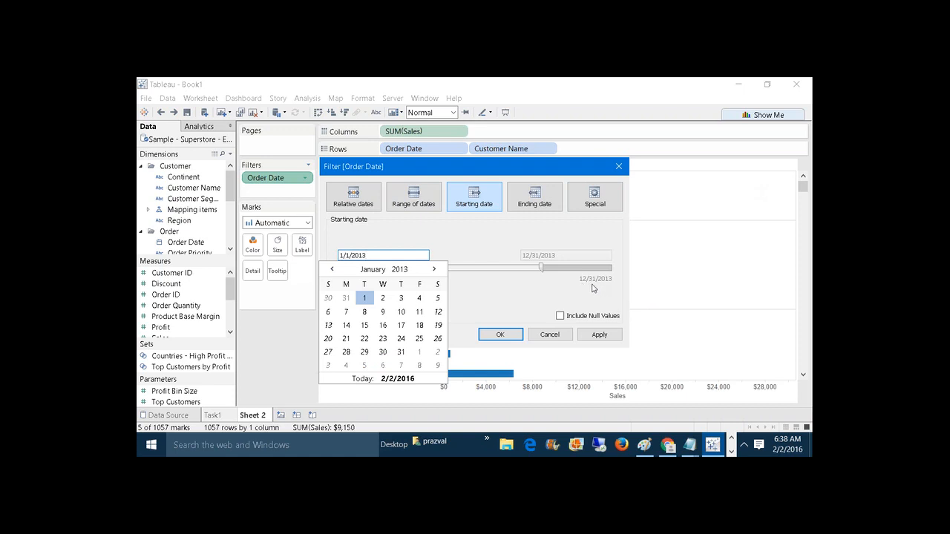
pyautogui.click(522, 240)
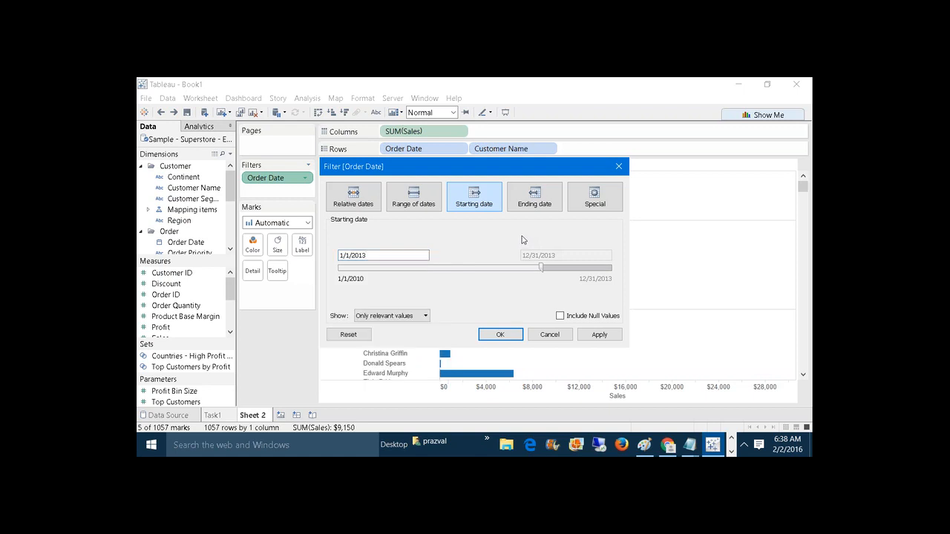
pyautogui.click(534, 195)
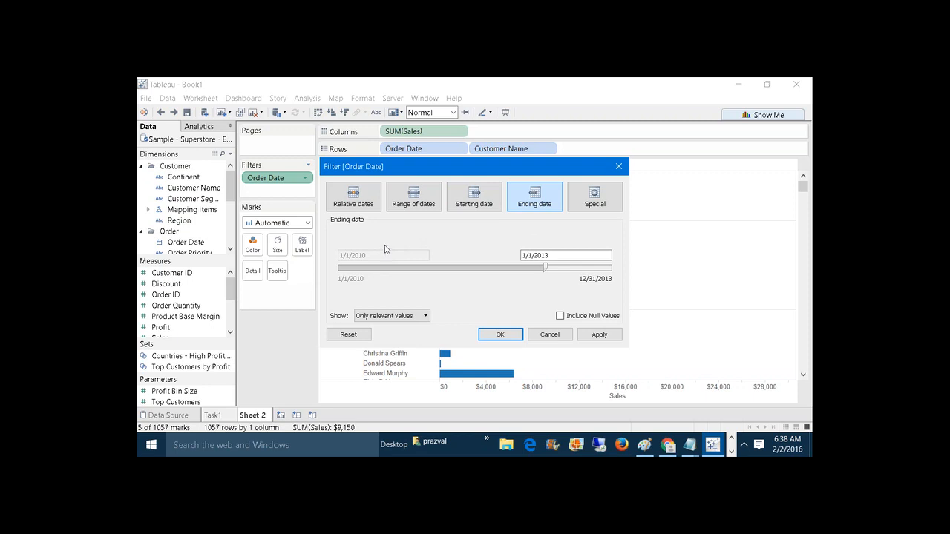
pyautogui.click(543, 331)
# Create a new worksheet and add a range-of-dates filter on Order Date in Starting date mode
pyautogui.click(281, 416)
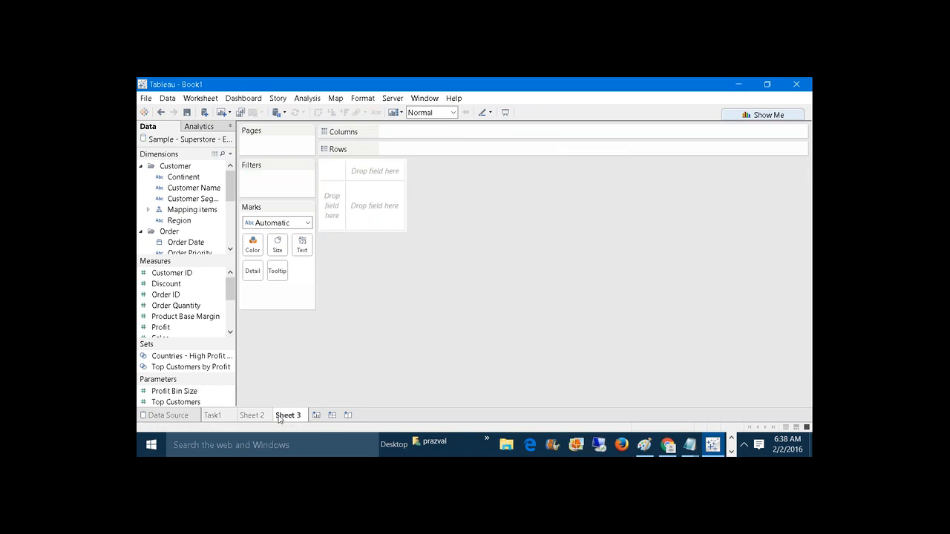
pyautogui.moveTo(224, 212)
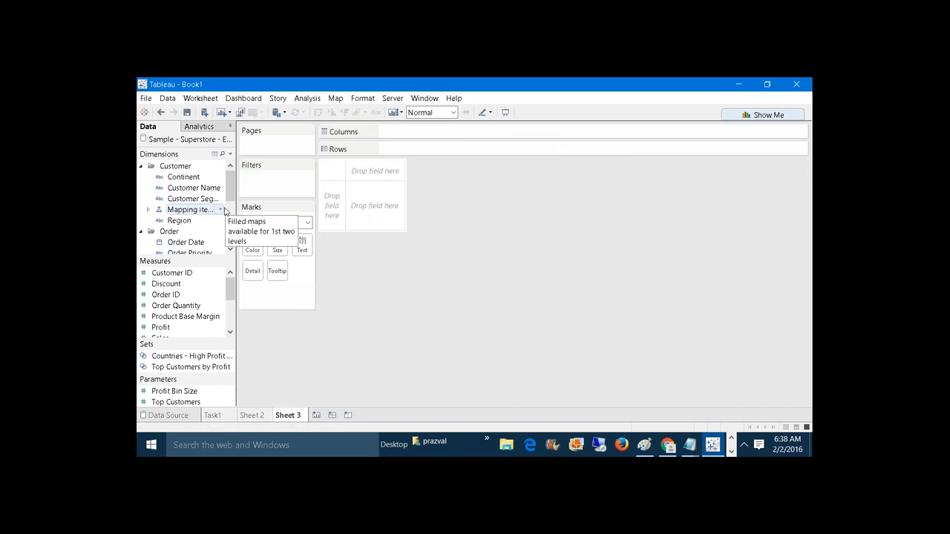
pyautogui.moveTo(185, 242); pyautogui.dragTo(285, 190)
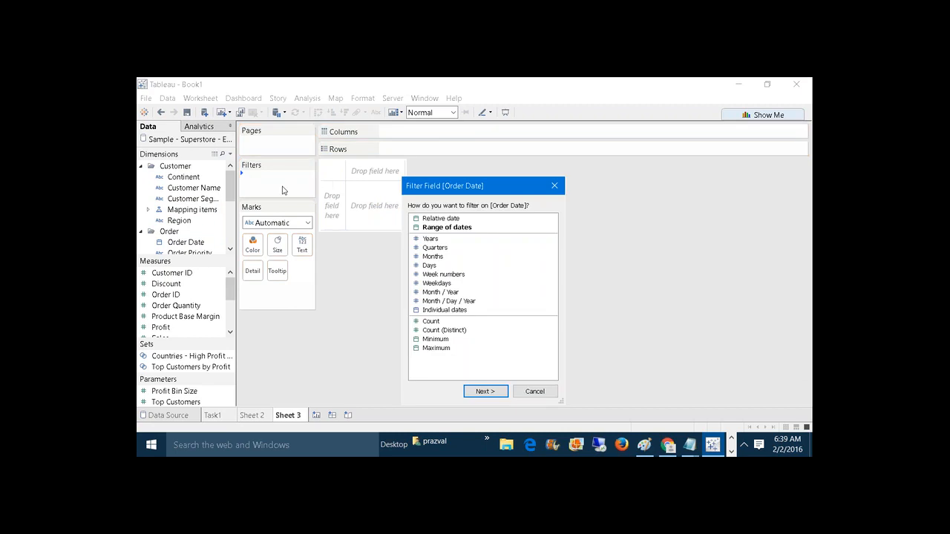
pyautogui.click(447, 227)
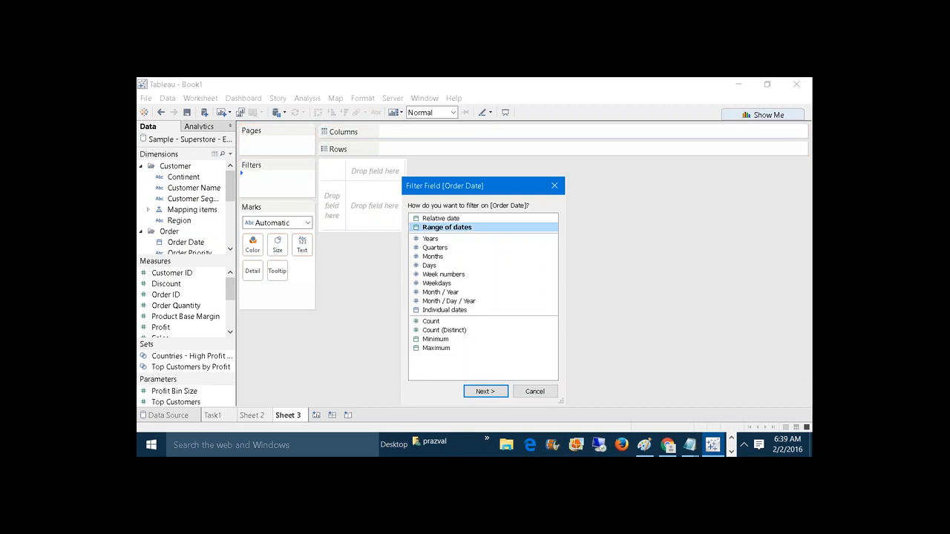
pyautogui.click(484, 393)
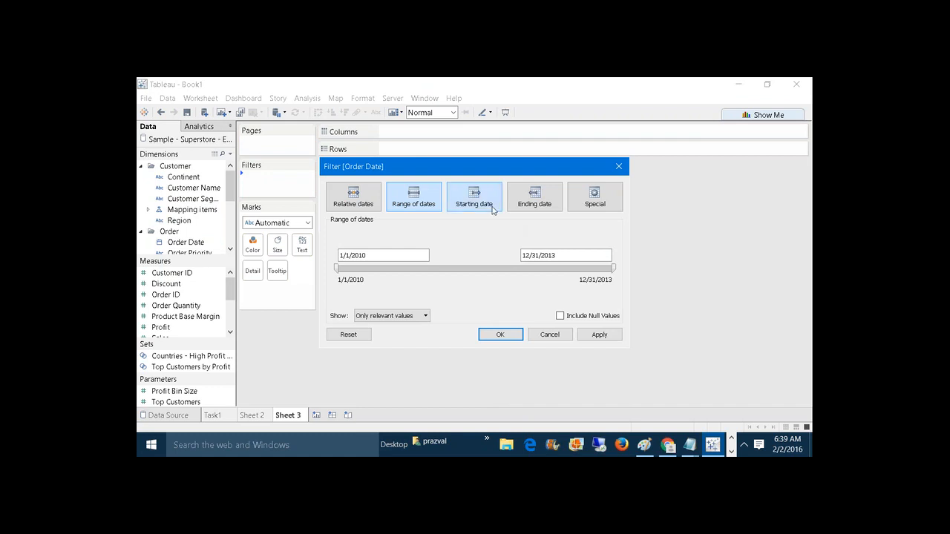
pyautogui.click(490, 208)
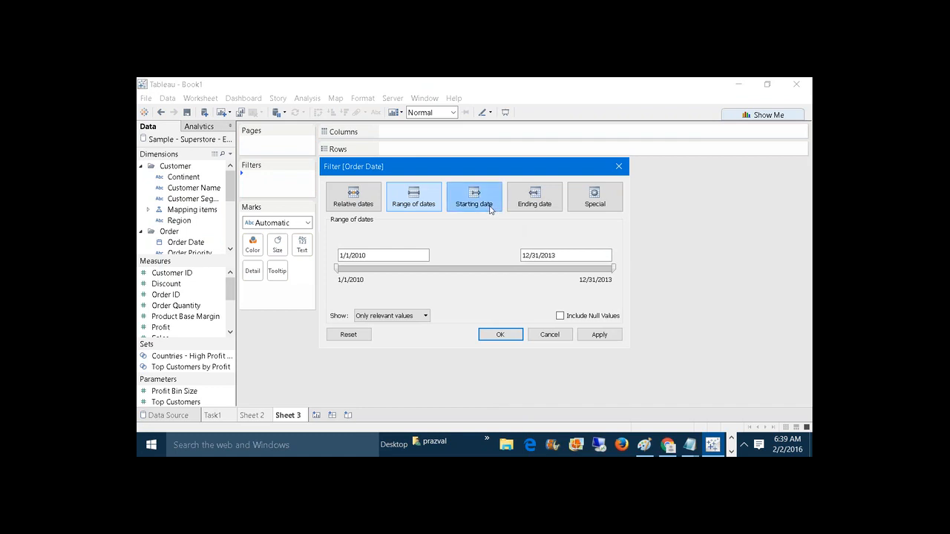
# Set the Order Date filter's starting date to 4/1/2013 and apply the filter
pyautogui.click(363, 255)
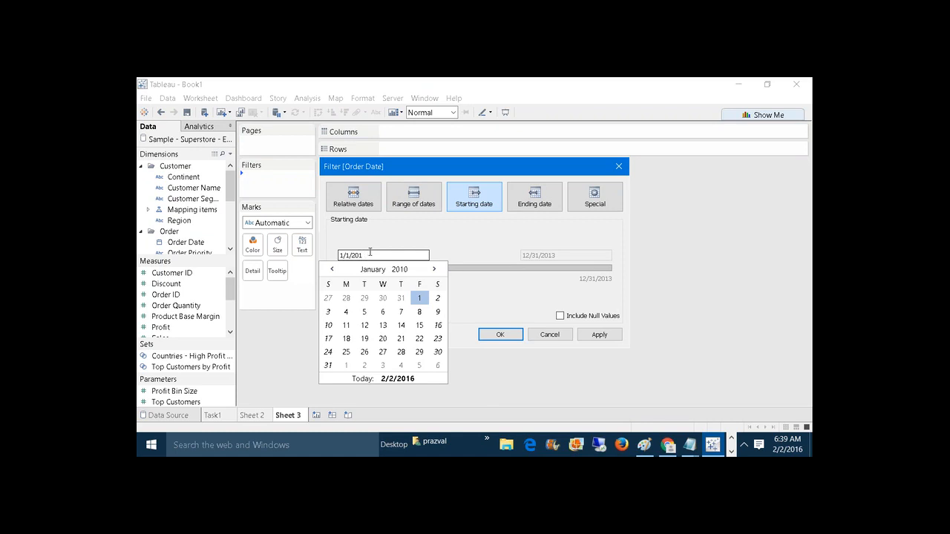
pyautogui.write('3')
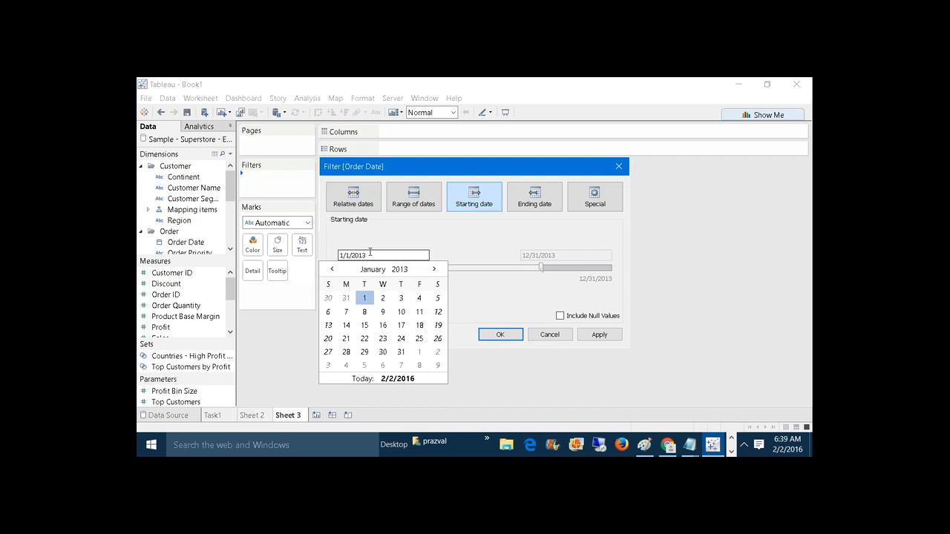
pyautogui.press('BackSpace')
pyautogui.write('4')
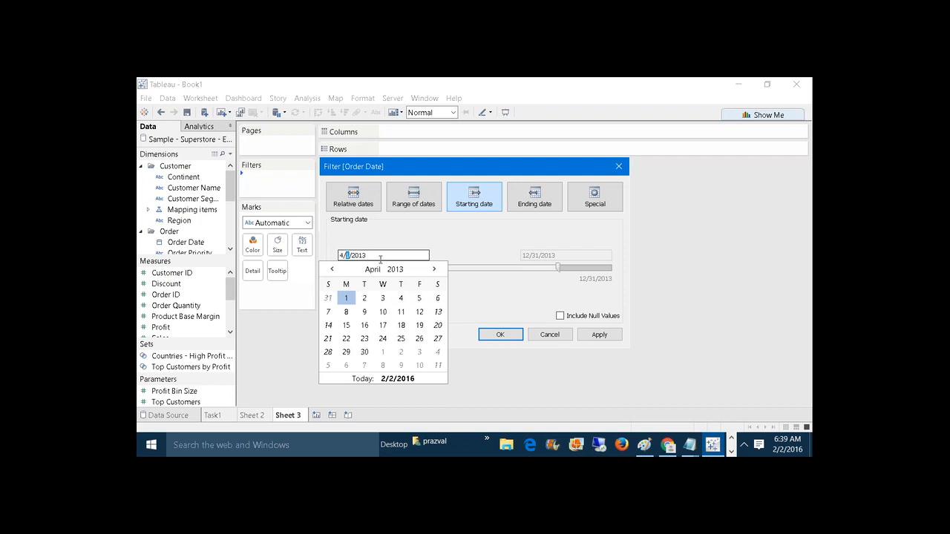
pyautogui.click(346, 298)
pyautogui.click(484, 296)
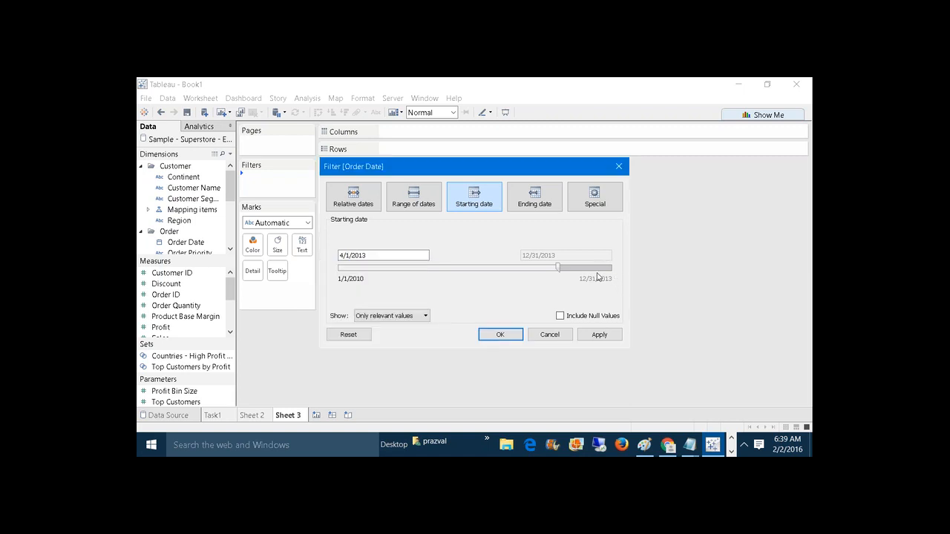
pyautogui.click(593, 336)
pyautogui.click(501, 335)
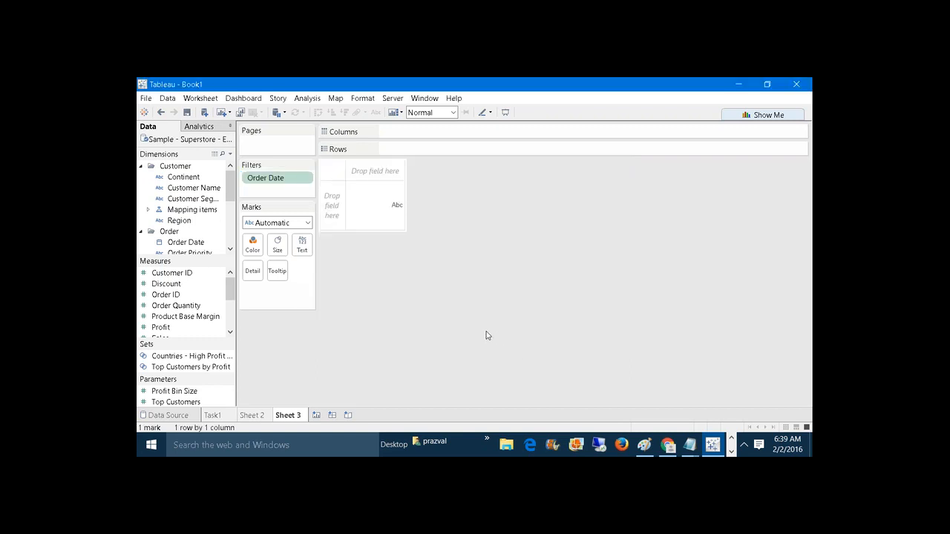
# Plot the country field from Mapping items on a map and colour its marks by the year of Order Date
pyautogui.click(148, 210)
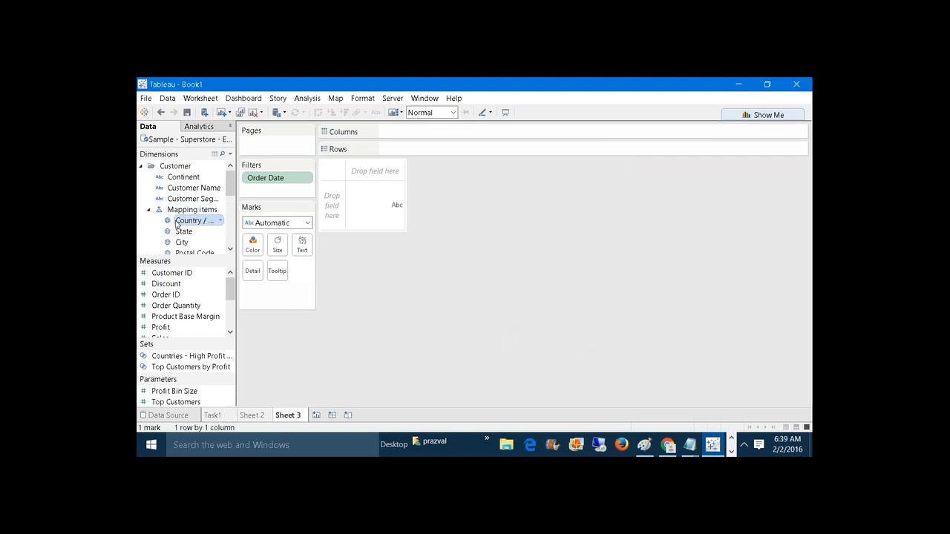
pyautogui.doubleClick(186, 221)
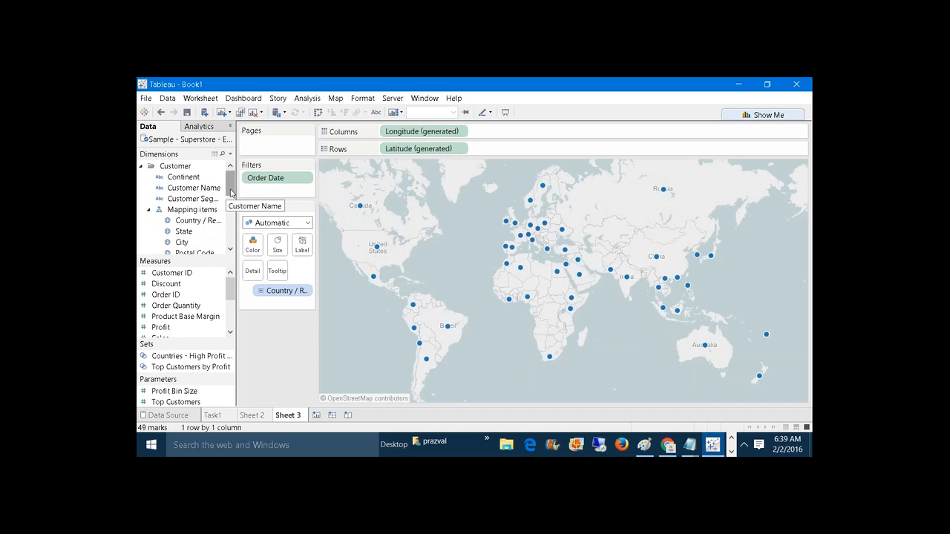
pyautogui.scroll(-3, 231, 192)
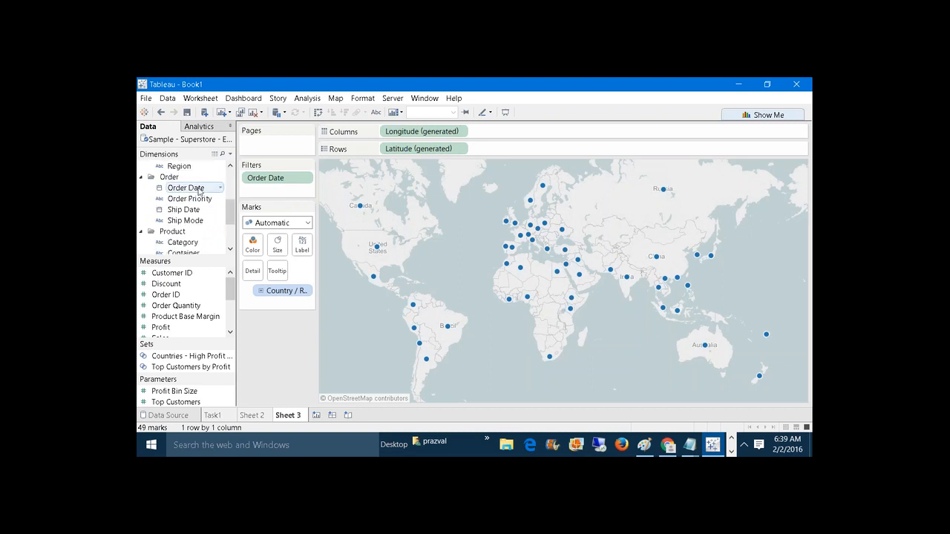
pyautogui.moveTo(199, 190); pyautogui.dragTo(253, 244)
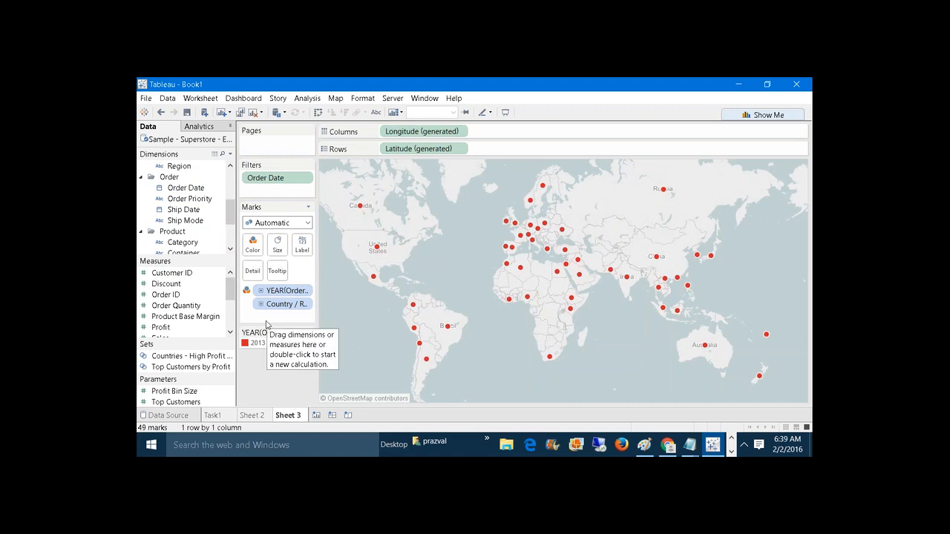
pyautogui.click(258, 343)
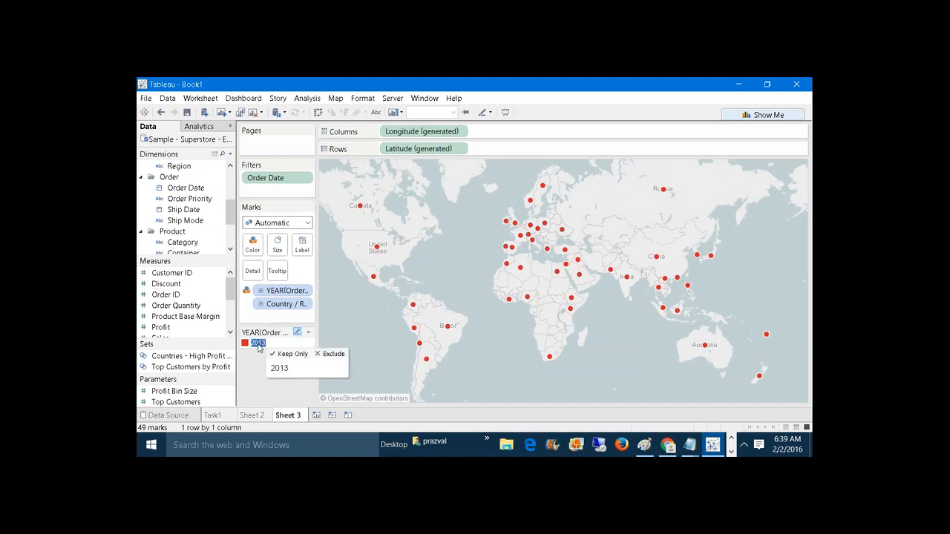
# Change the Order Date colour field to a custom date with Month / Year detail
pyautogui.rightClick(272, 292)
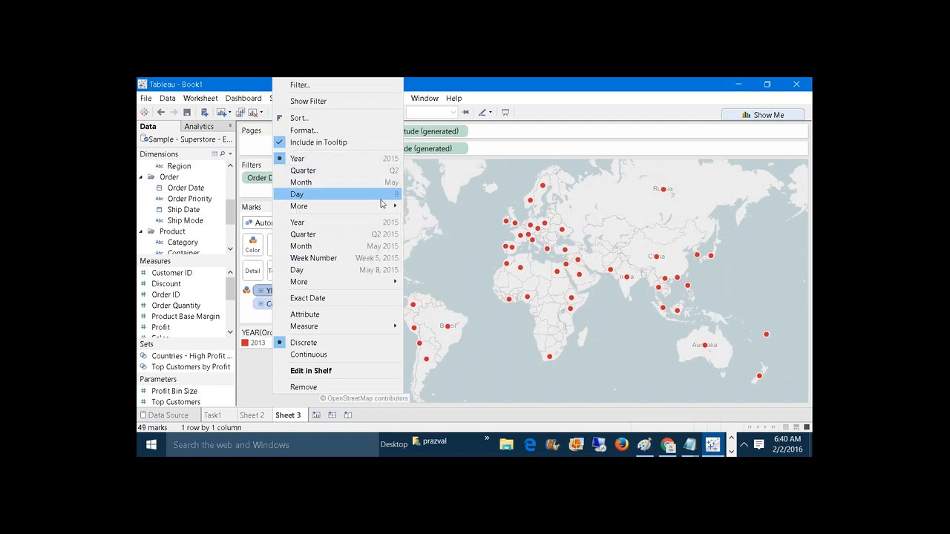
pyautogui.moveTo(393, 207)
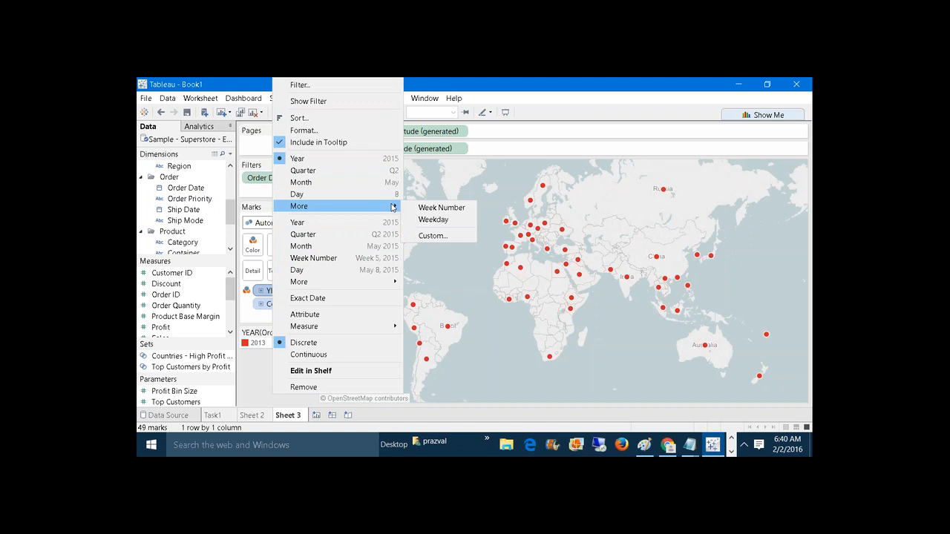
pyautogui.click(433, 236)
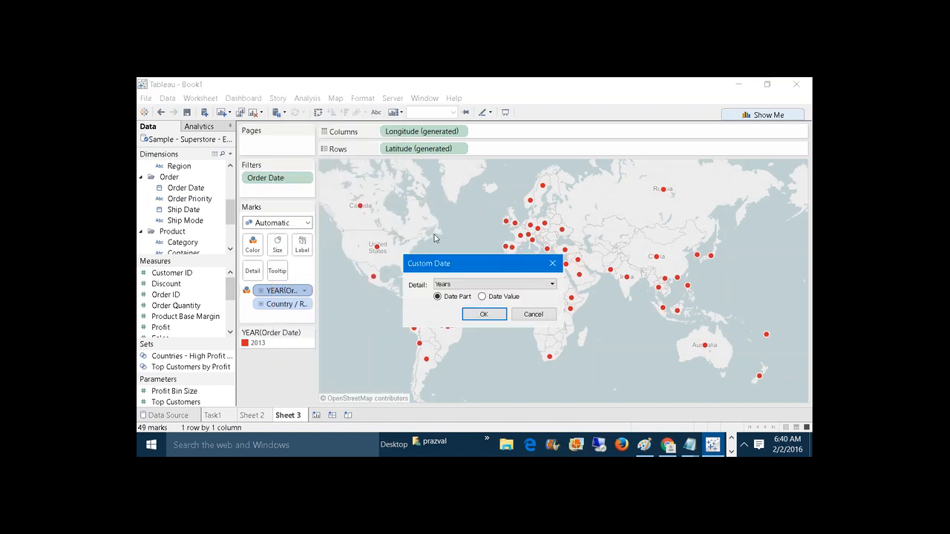
pyautogui.click(524, 286)
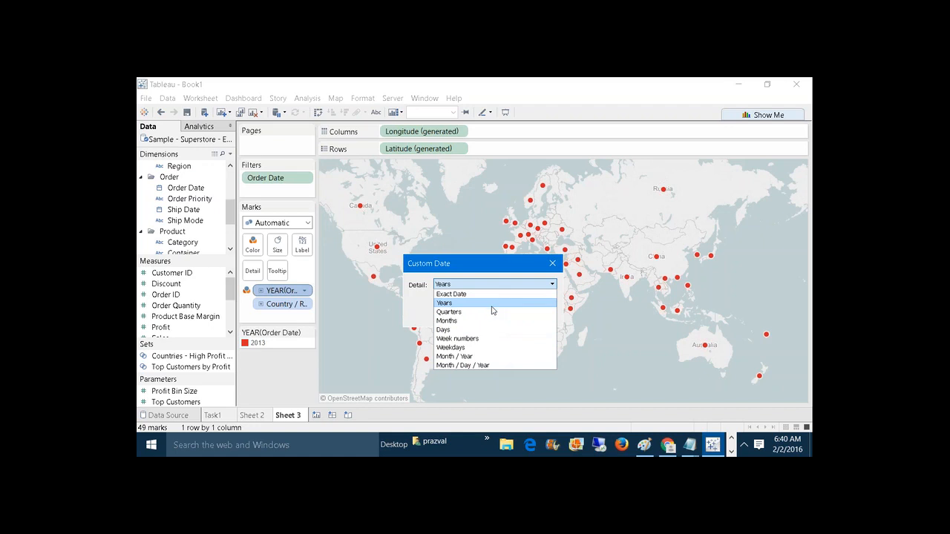
pyautogui.click(474, 359)
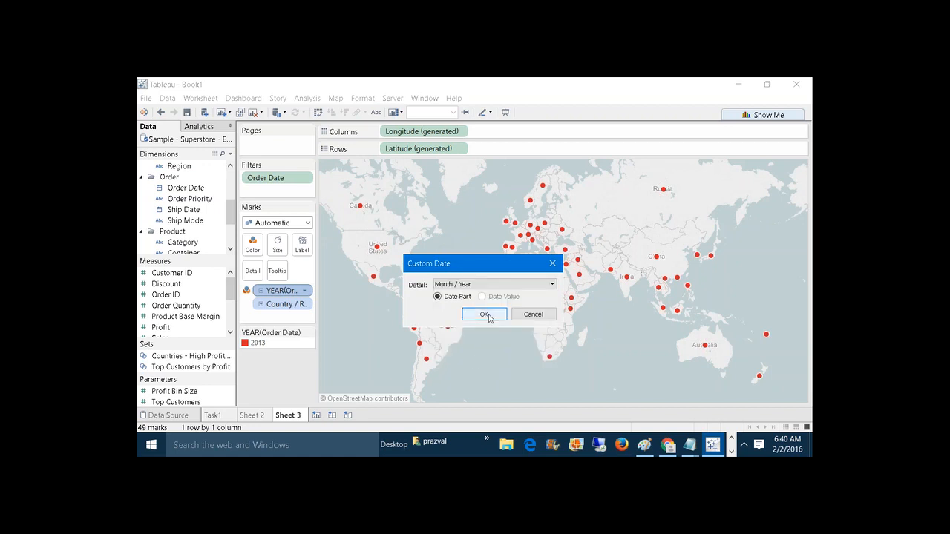
pyautogui.click(484, 314)
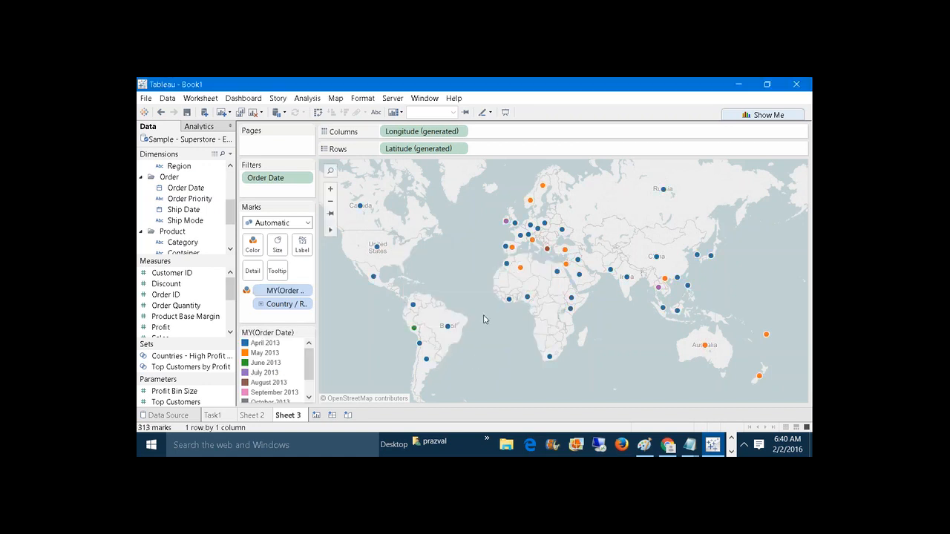
# Highlight the April 2013 and December 2013 marks from the colour legend in turn, and clear the highlighting
pyautogui.click(275, 344)
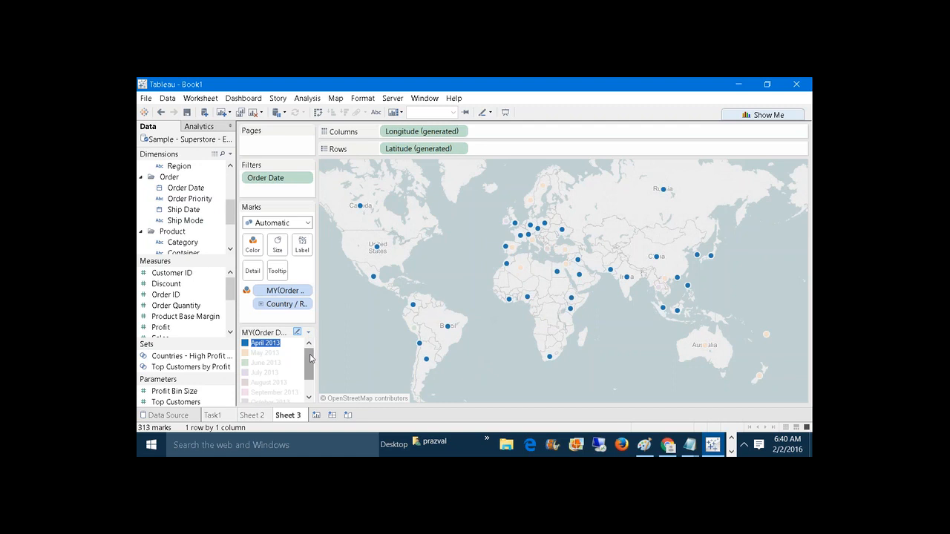
pyautogui.moveTo(310, 359); pyautogui.dragTo(311, 362)
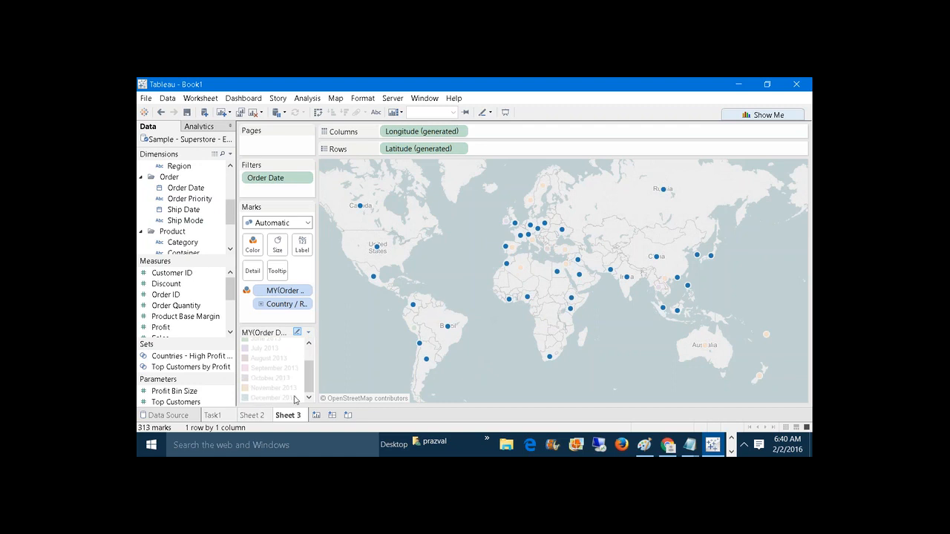
pyautogui.click(295, 398)
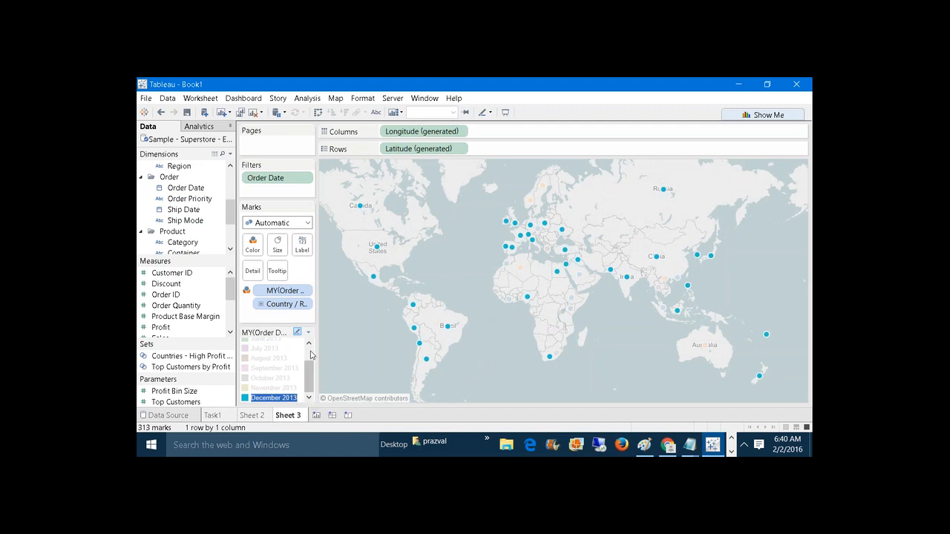
pyautogui.scroll(1, 311, 354)
pyautogui.click(309, 320)
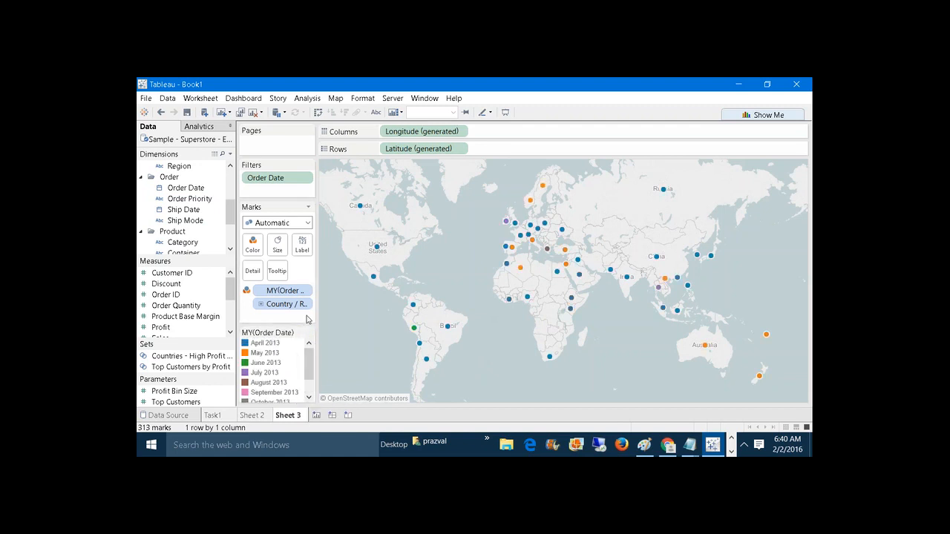
# Change the map's mark type to Pie and enlarge the pie marks
pyautogui.click(307, 223)
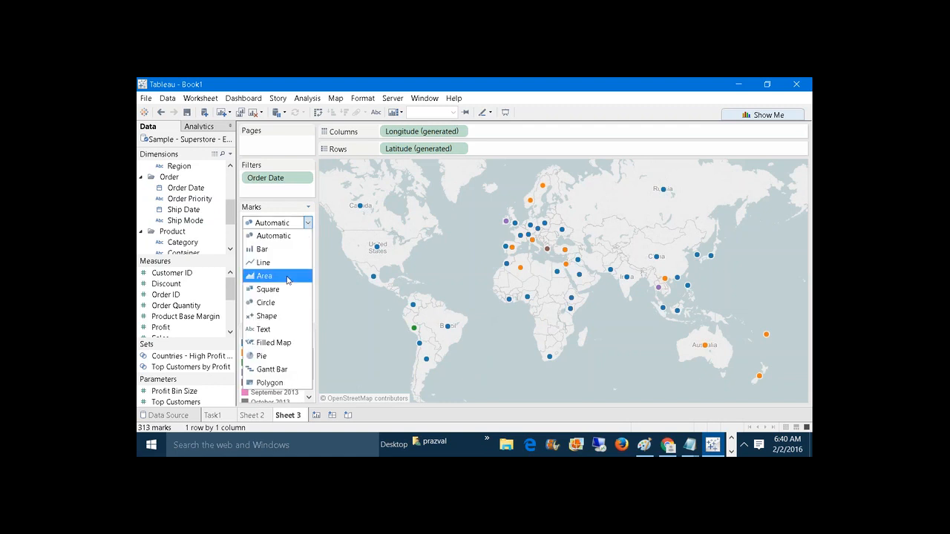
pyautogui.click(267, 356)
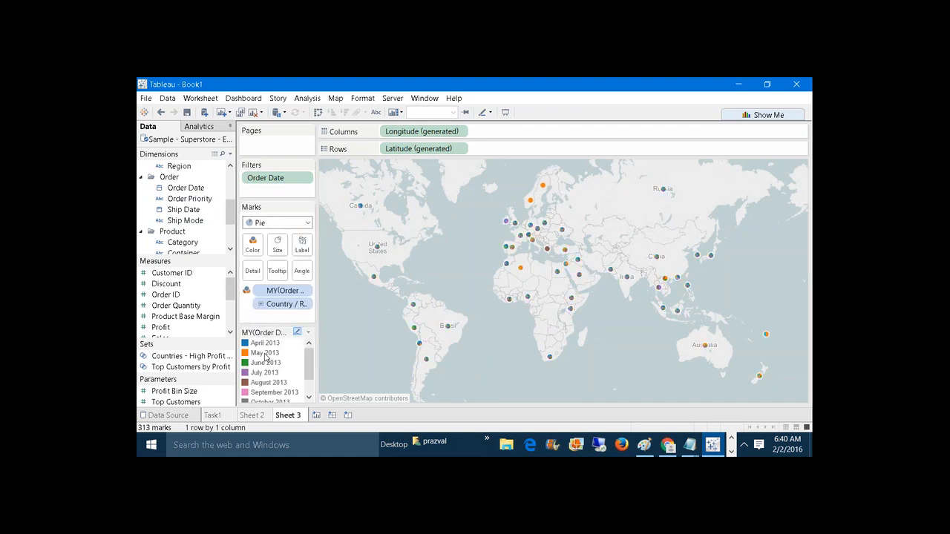
pyautogui.click(278, 243)
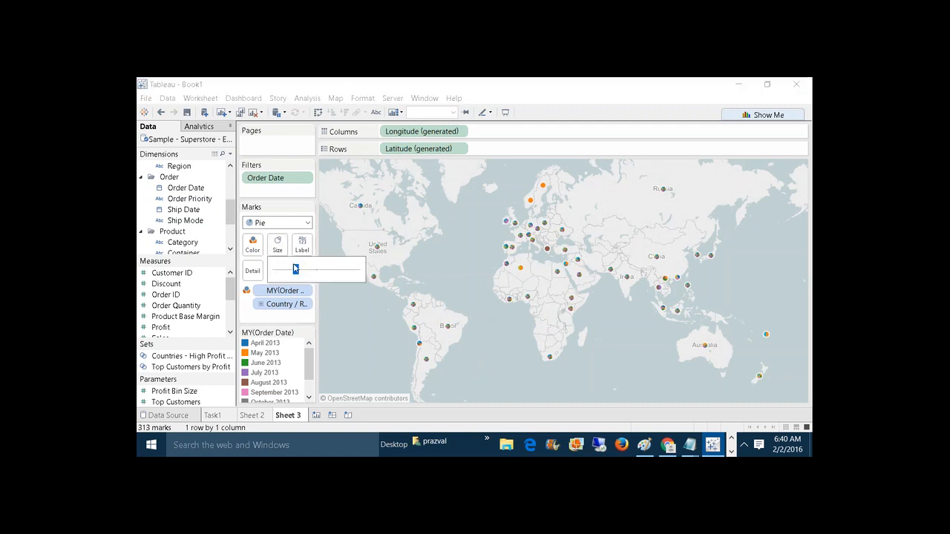
pyautogui.moveTo(295, 269); pyautogui.dragTo(312, 270)
pyautogui.click(331, 309)
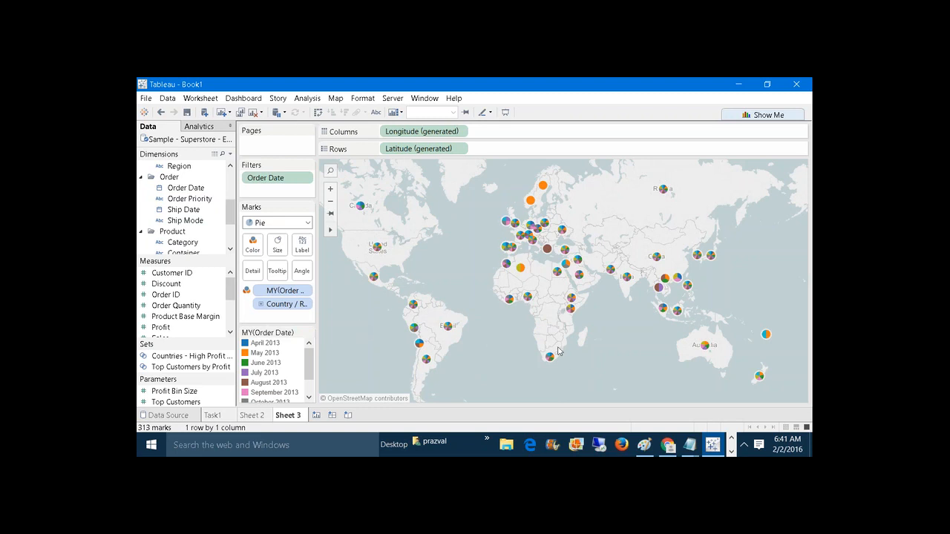
# Edit the Order Date filter to the Special option Non-null dates and apply it
pyautogui.rightClick(294, 184)
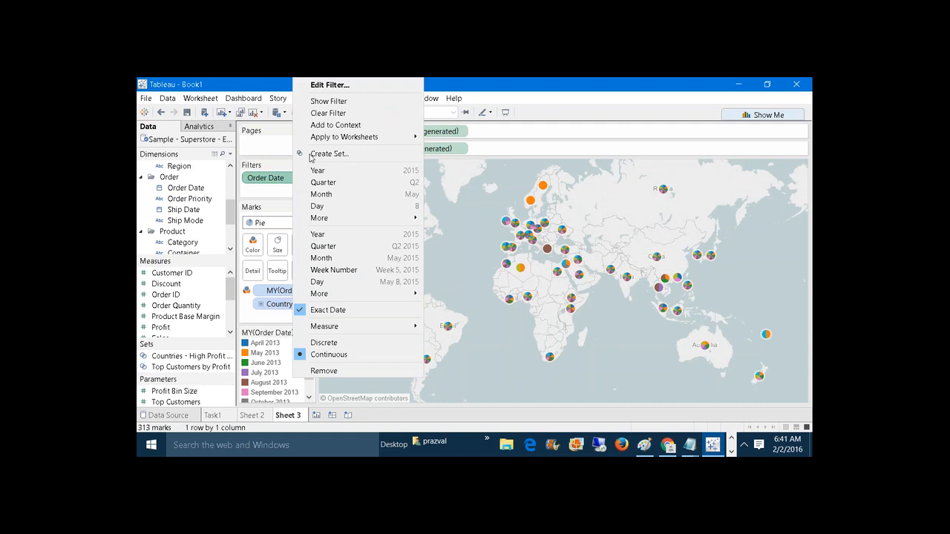
pyautogui.click(338, 84)
pyautogui.click(535, 193)
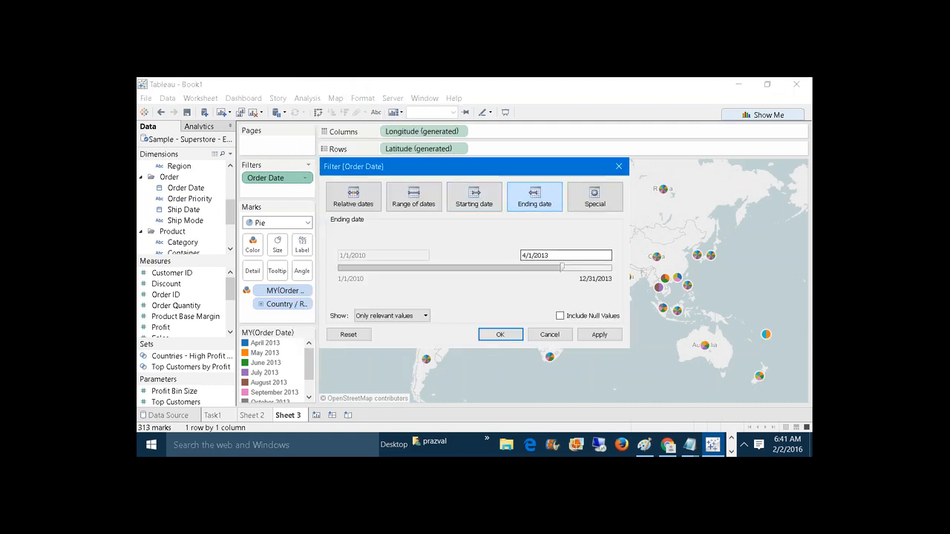
pyautogui.click(578, 207)
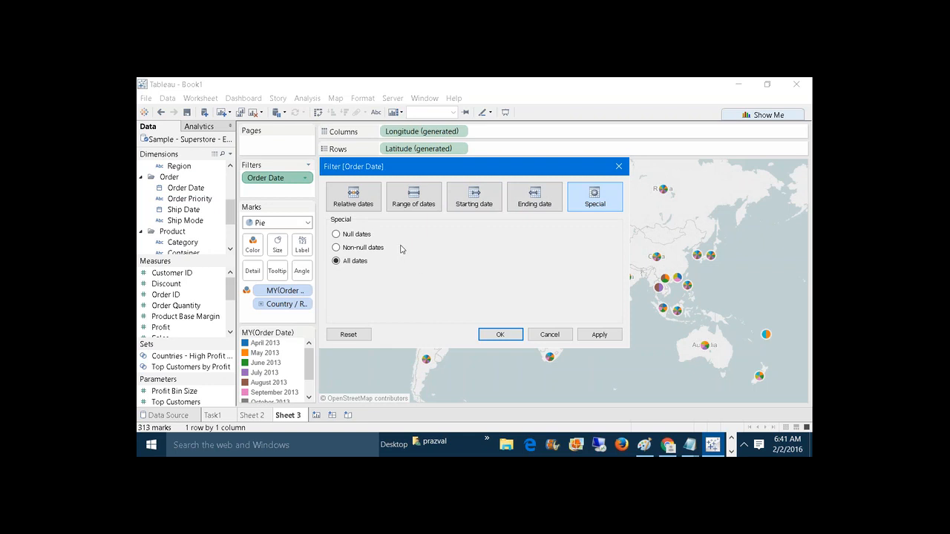
pyautogui.click(349, 259)
pyautogui.click(337, 249)
pyautogui.click(593, 339)
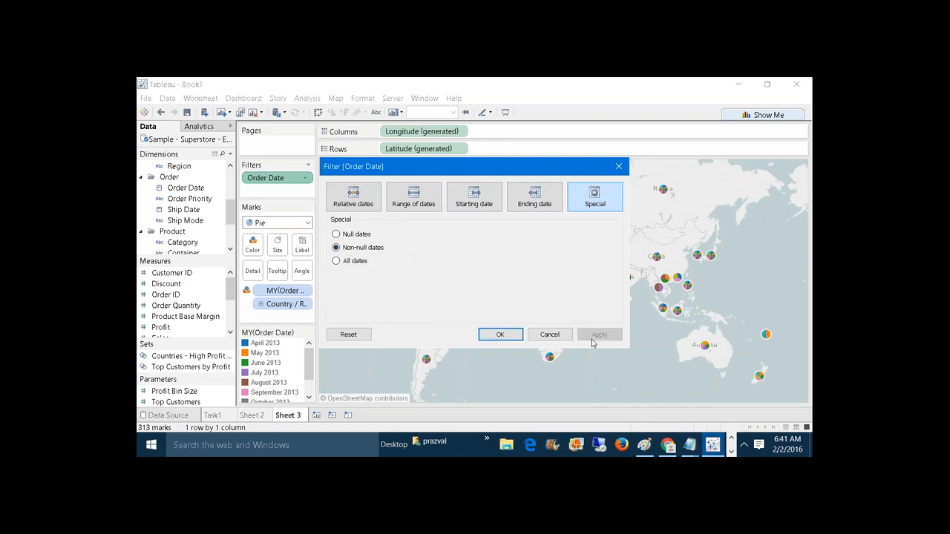
pyautogui.click(500, 334)
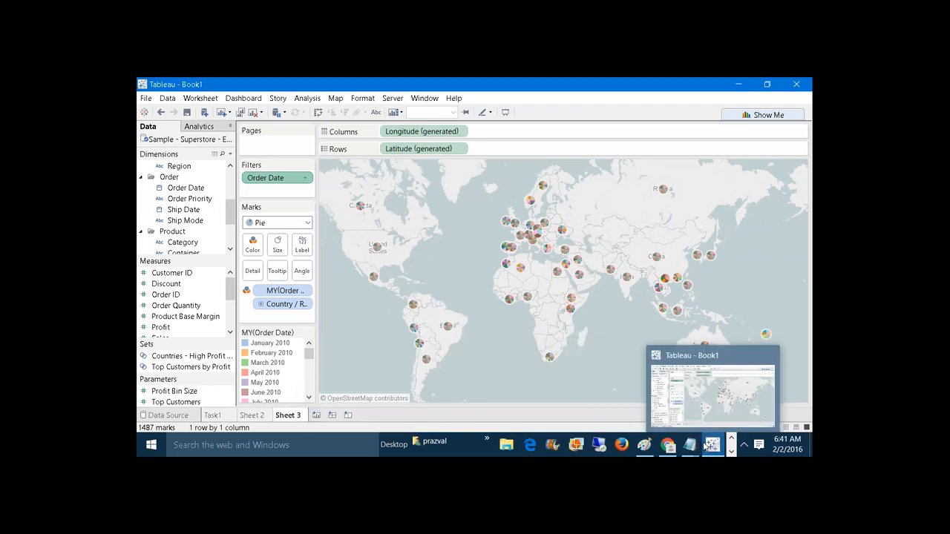
# Switch to Notepad, add "Task4:-" with "Last 45 days sale of superstore customers" below Task3, and return to Tableau
pyautogui.moveTo(689, 440)
pyautogui.click(745, 392)
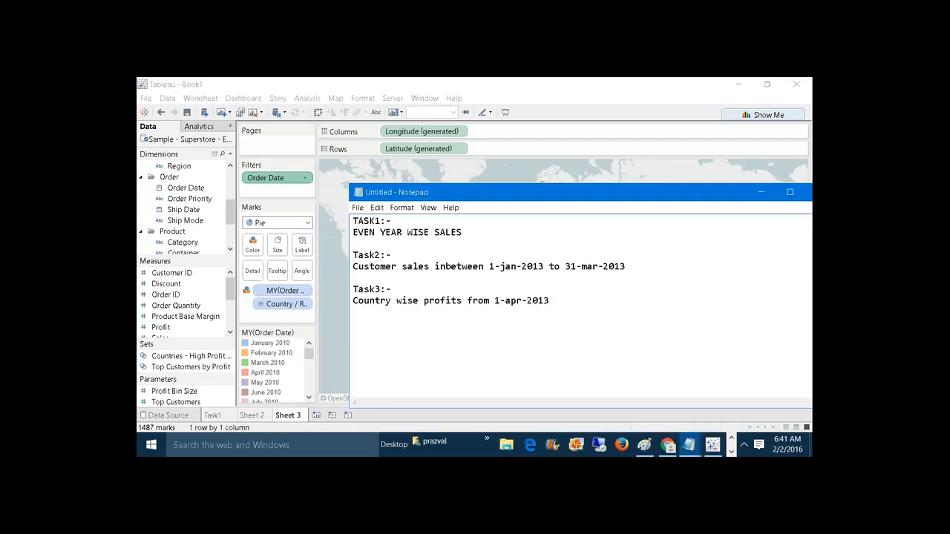
pyautogui.press('Return')
pyautogui.write('Task')
pyautogui.write('4')
pyautogui.write(':-')
pyautogui.write('Last ')
pyautogui.write('45 days')
pyautogui.write(' sa')
pyautogui.write('lle')
pyautogui.press('BackSpace')
pyautogui.press('BackSpace')
pyautogui.write('e of sup')
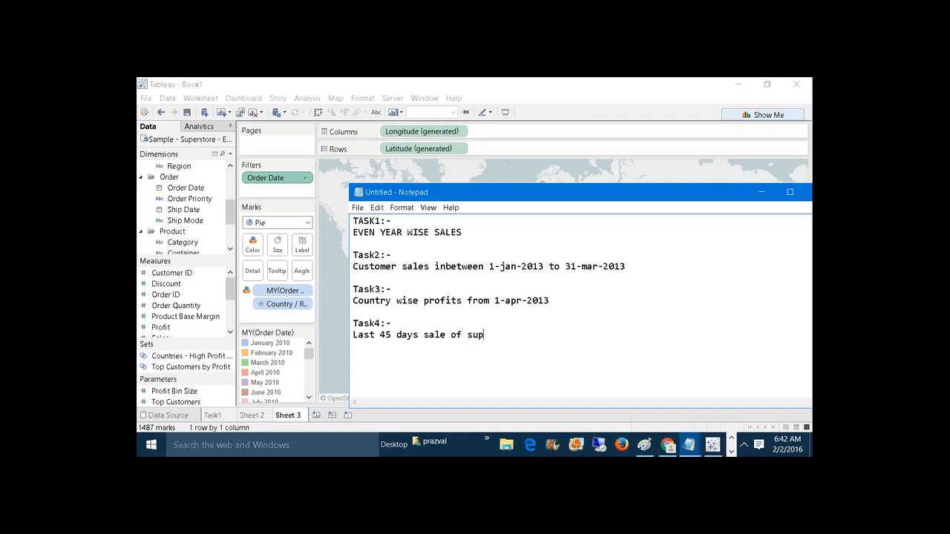
pyautogui.write('erstore customers')
pyautogui.click(761, 193)
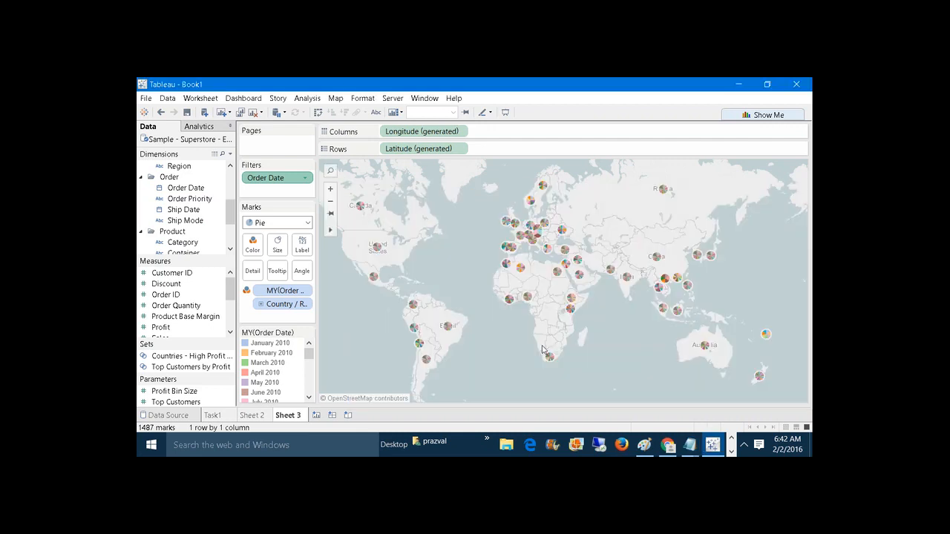
# Create a new worksheet and add a Relative date filter on Order Date
pyautogui.click(318, 416)
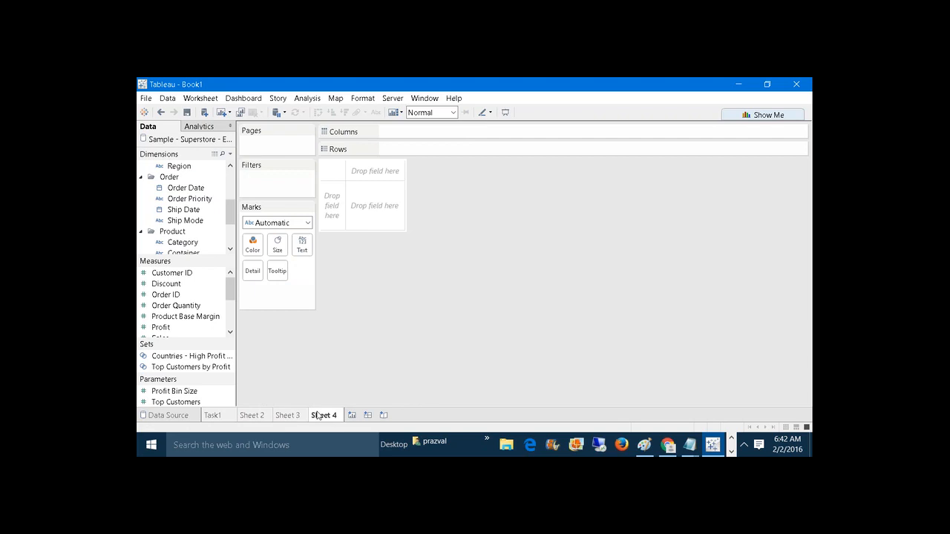
pyautogui.click(184, 189)
pyautogui.moveTo(184, 189); pyautogui.dragTo(254, 184)
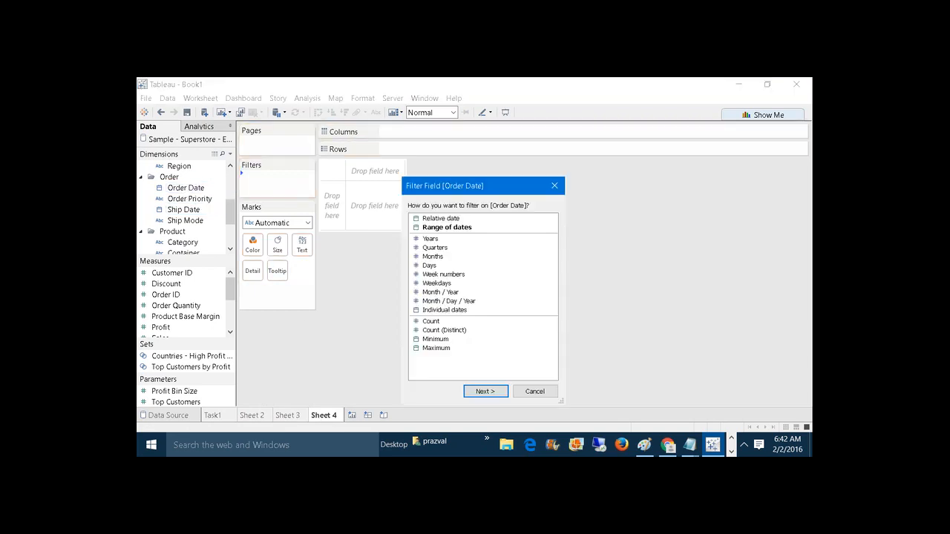
pyautogui.click(436, 220)
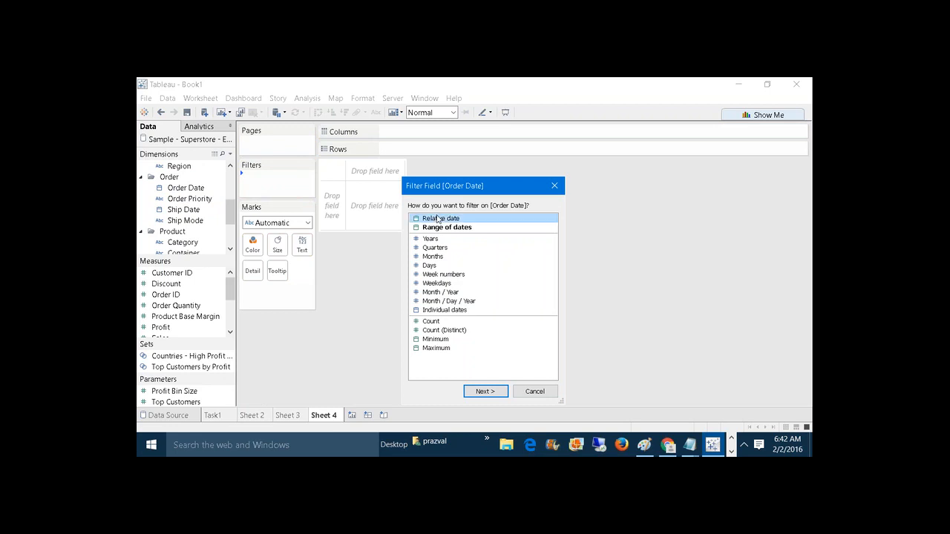
pyautogui.click(494, 395)
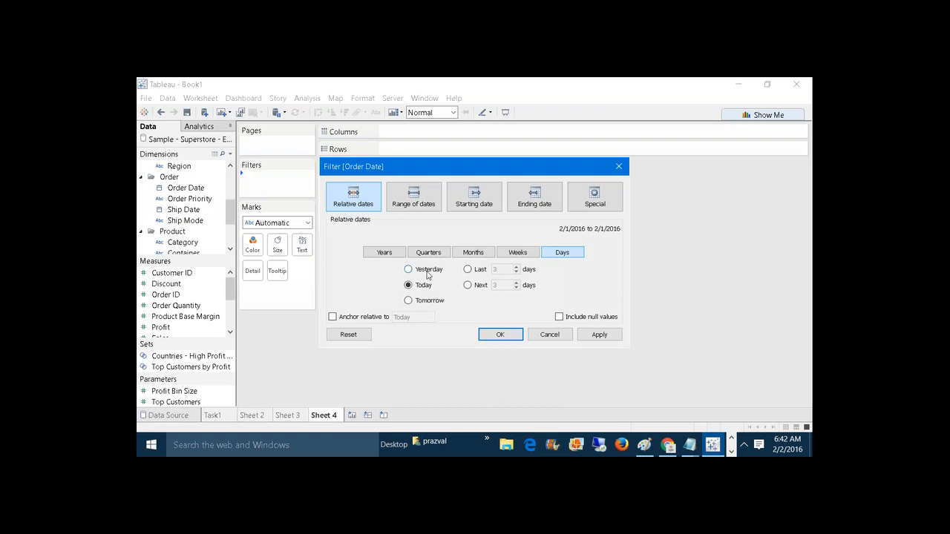
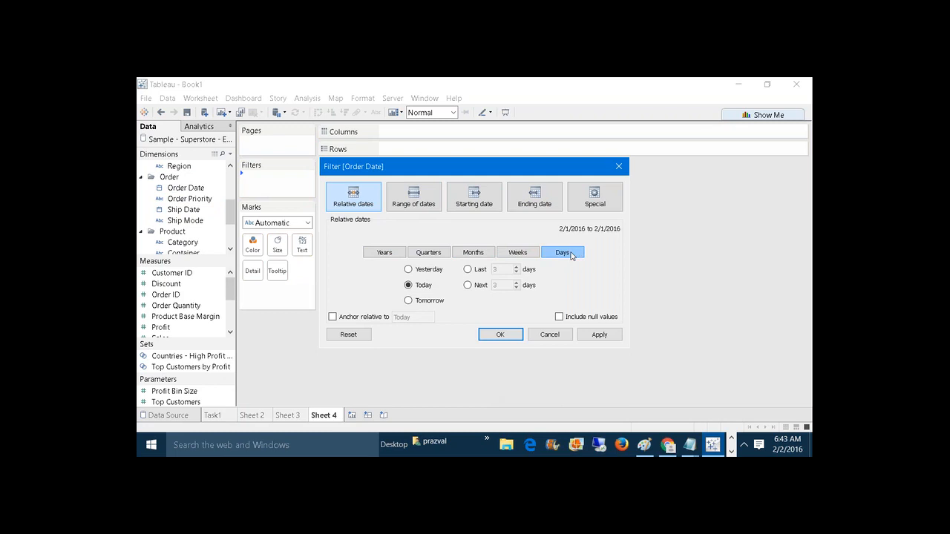
# Set the relative Order Date filter to the last 45 days and apply it
pyautogui.click(468, 270)
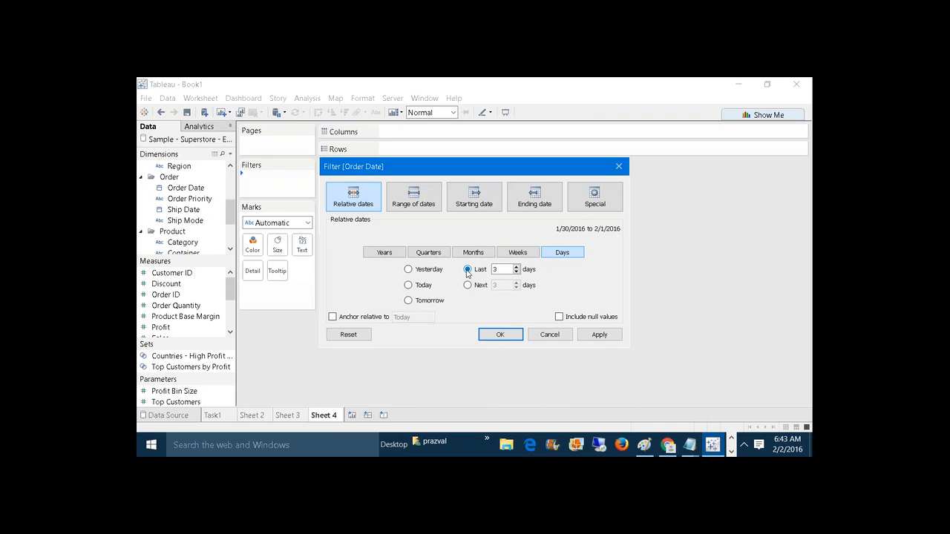
pyautogui.click(500, 274)
pyautogui.write('45')
pyautogui.click(596, 340)
pyautogui.click(500, 334)
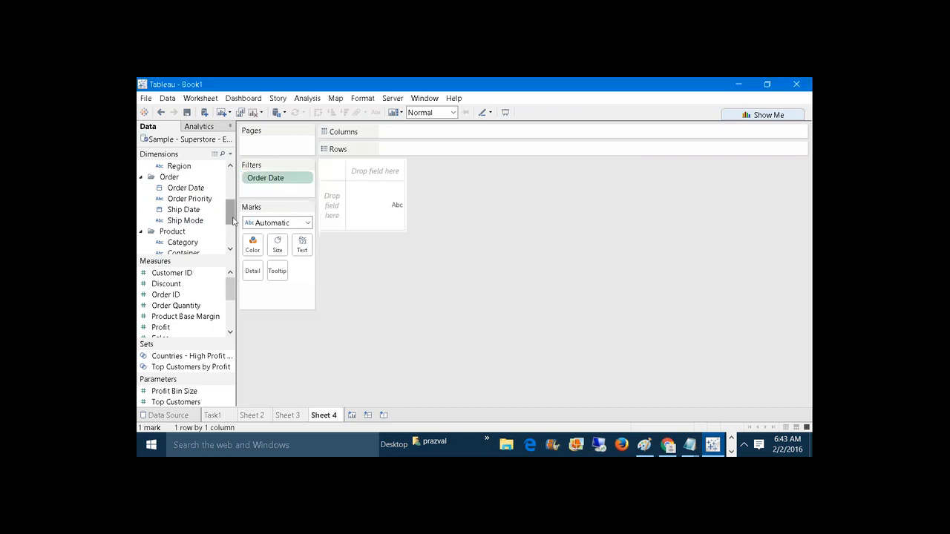
# Place Customer Name on rows with all its members and Sales on columns
pyautogui.moveTo(231, 216); pyautogui.dragTo(423, 152)
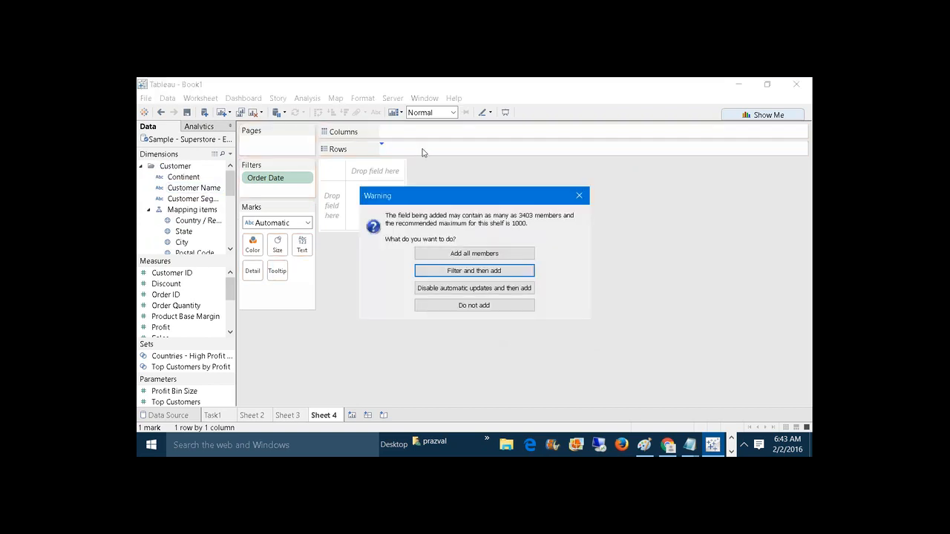
pyautogui.click(437, 252)
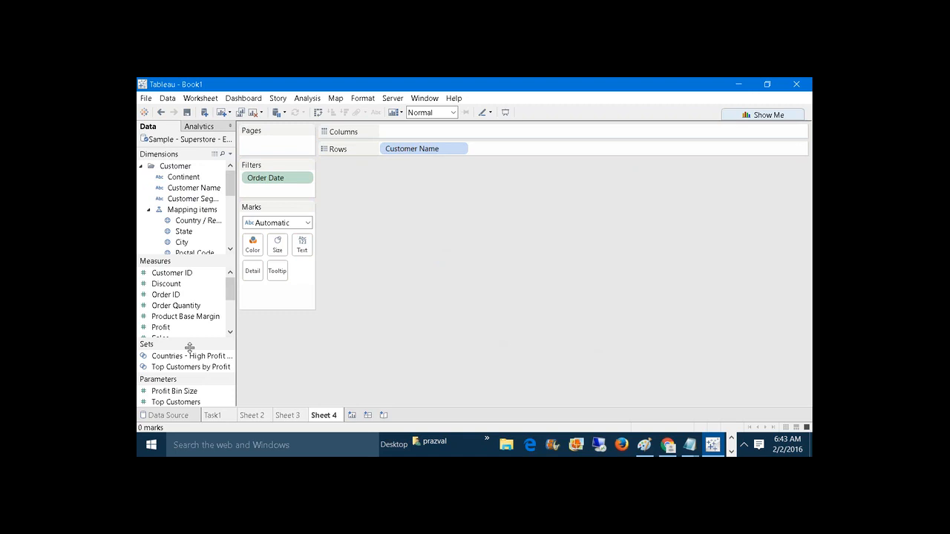
pyautogui.moveTo(171, 337)
pyautogui.mouseDown()
pyautogui.moveTo(383, 358)
pyautogui.moveTo(426, 271)
pyautogui.moveTo(409, 131)
pyautogui.mouseUp()
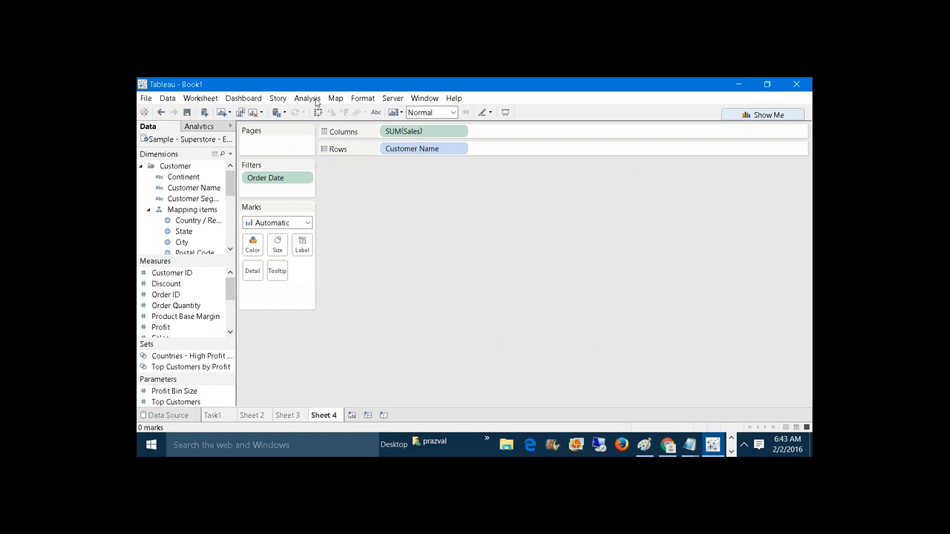
# Review the relative date settings of the Order Date filter and leave them without changes
pyautogui.rightClick(274, 181)
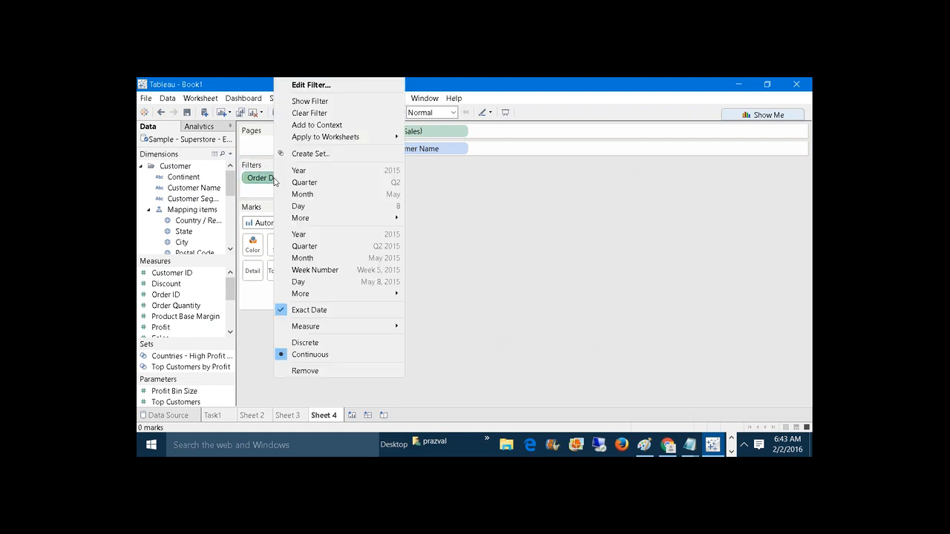
pyautogui.click(311, 86)
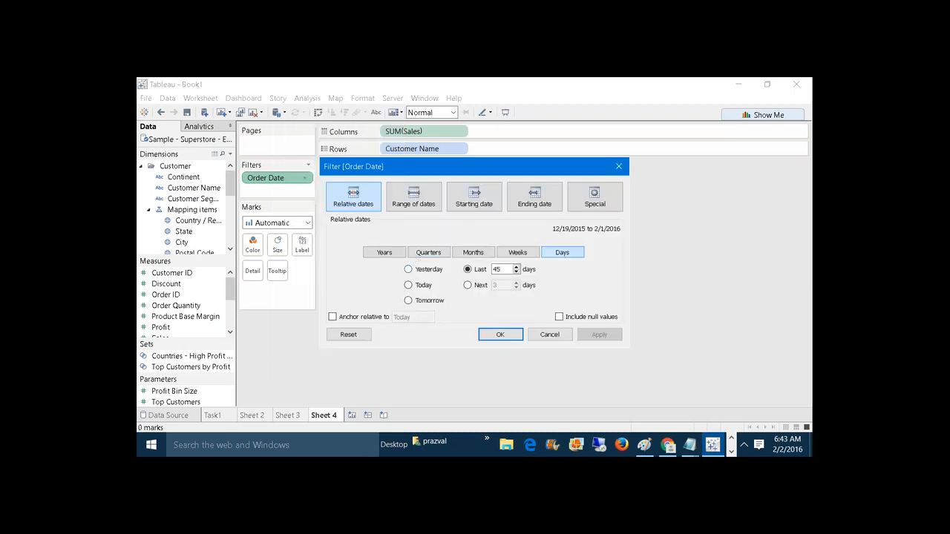
pyautogui.click(549, 334)
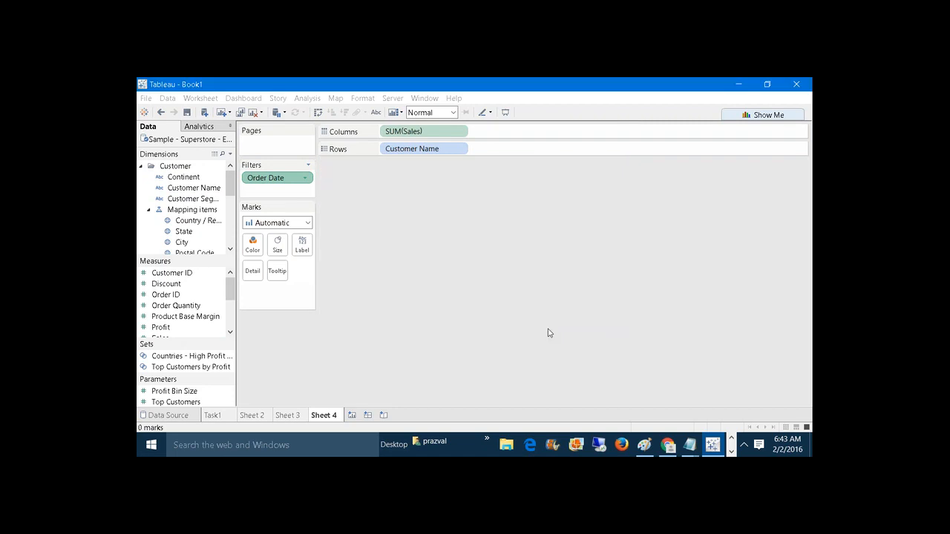
# Create a new worksheet and place Order Date on rows by year
pyautogui.click(351, 416)
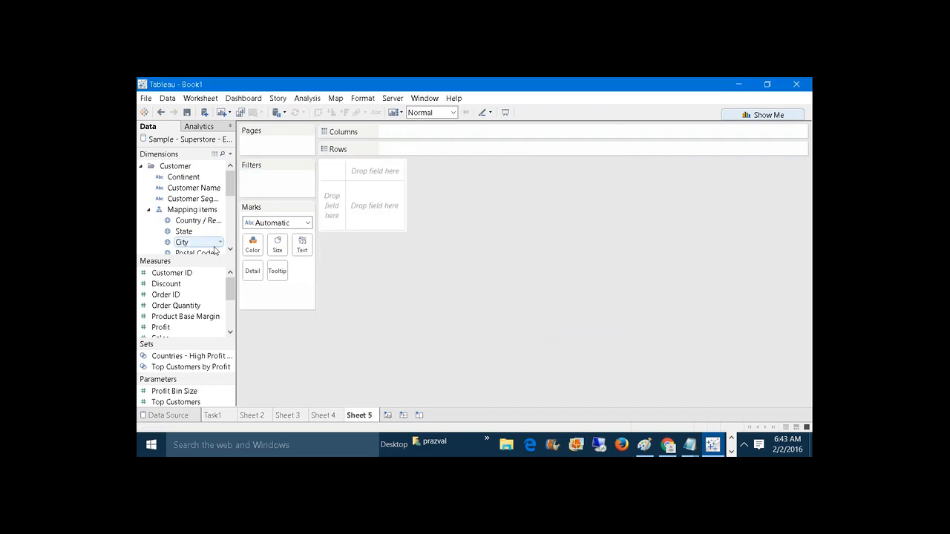
pyautogui.moveTo(230, 184); pyautogui.dragTo(230, 220)
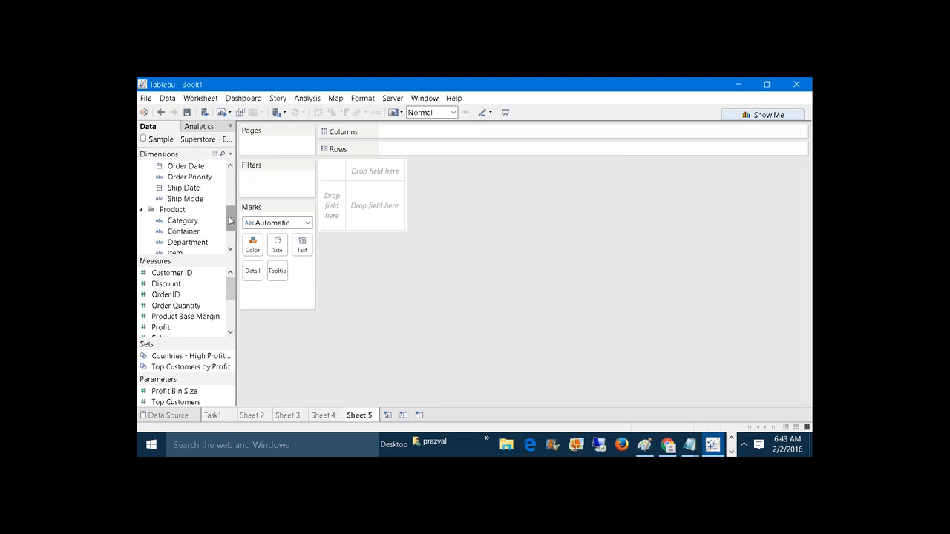
pyautogui.moveTo(198, 172); pyautogui.dragTo(428, 152)
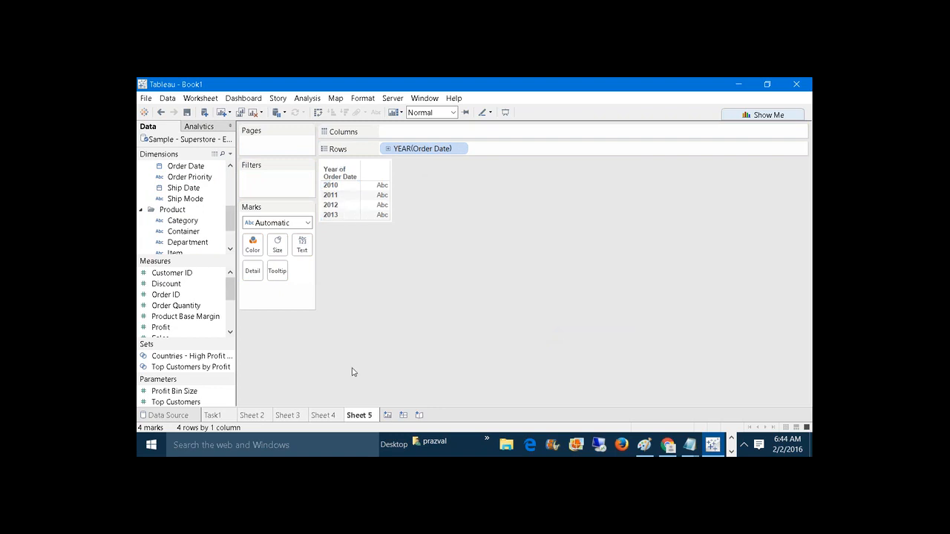
# Return to Sheet 4, open its Order Date filter for editing and enable anchoring relative to a specific date
pyautogui.click(320, 418)
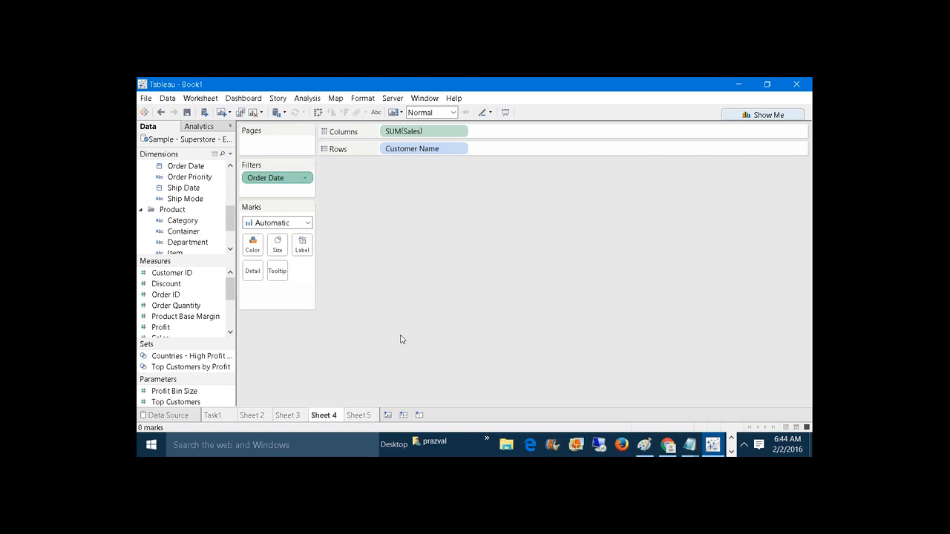
pyautogui.rightClick(271, 182)
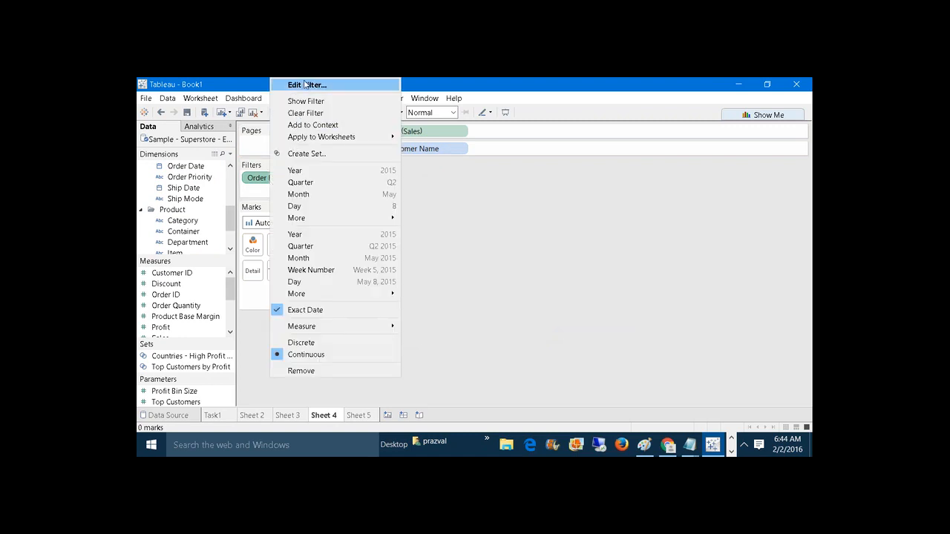
pyautogui.click(304, 85)
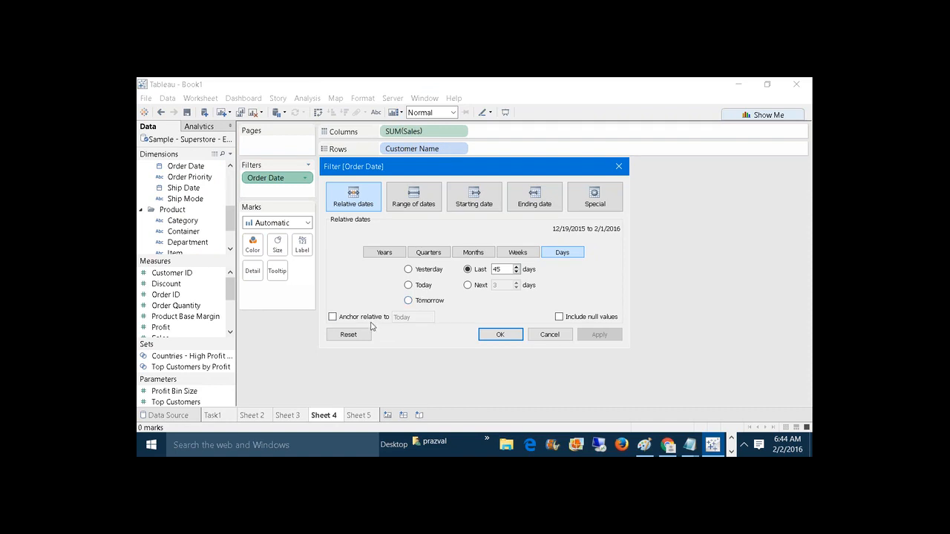
pyautogui.click(333, 317)
pyautogui.click(429, 316)
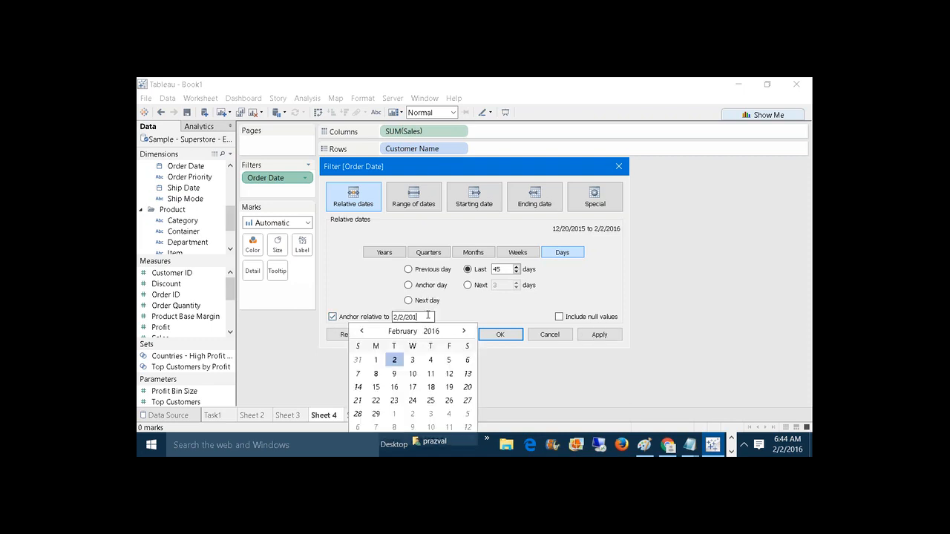
# Set the anchor date of the relative Order Date filter to 12/31/2013 and apply the filter
pyautogui.write('3')
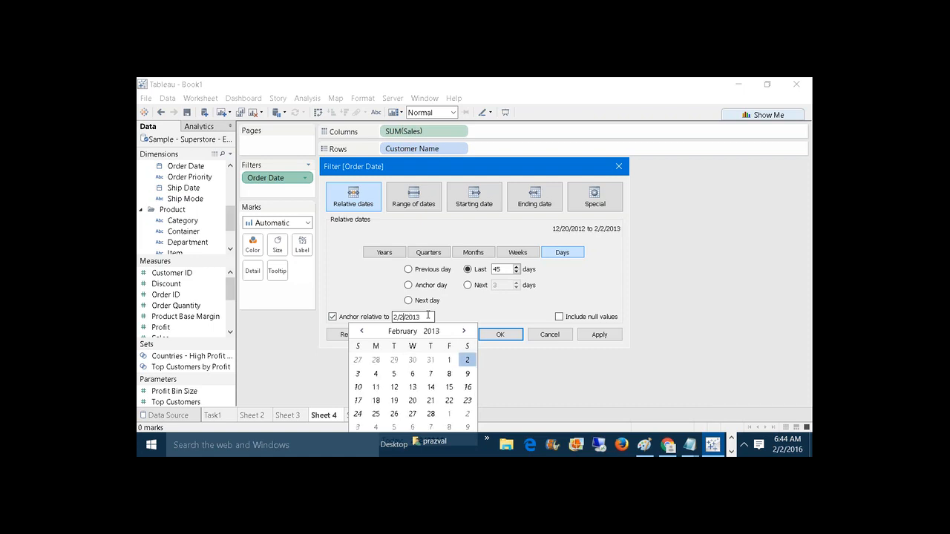
pyautogui.press('BackSpace')
pyautogui.write('3/')
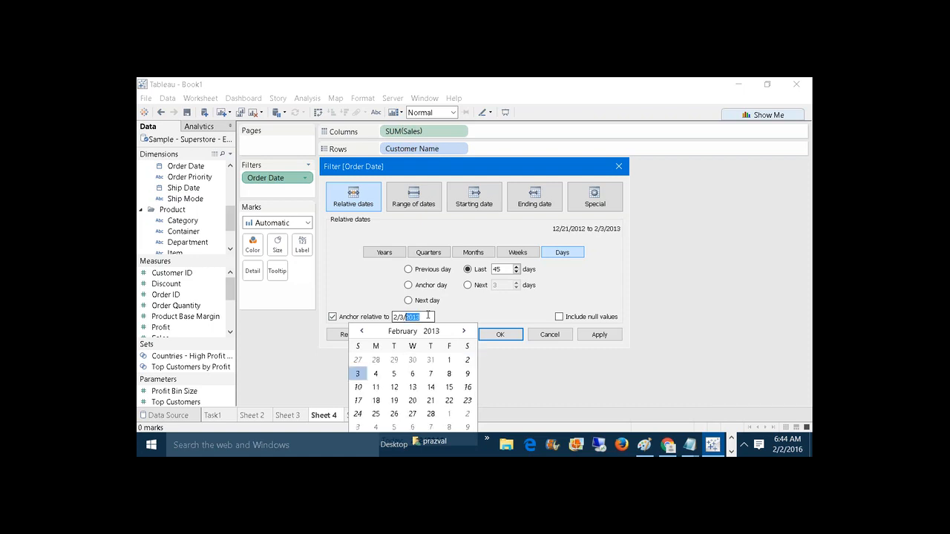
pyautogui.write('1')
pyautogui.press('Home')
pyautogui.press('Delete')
pyautogui.write('12')
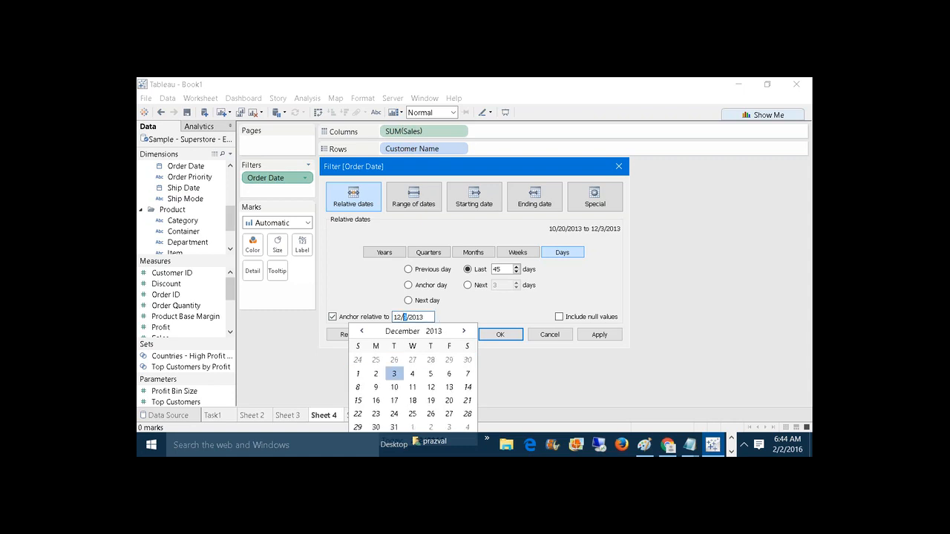
pyautogui.click(396, 428)
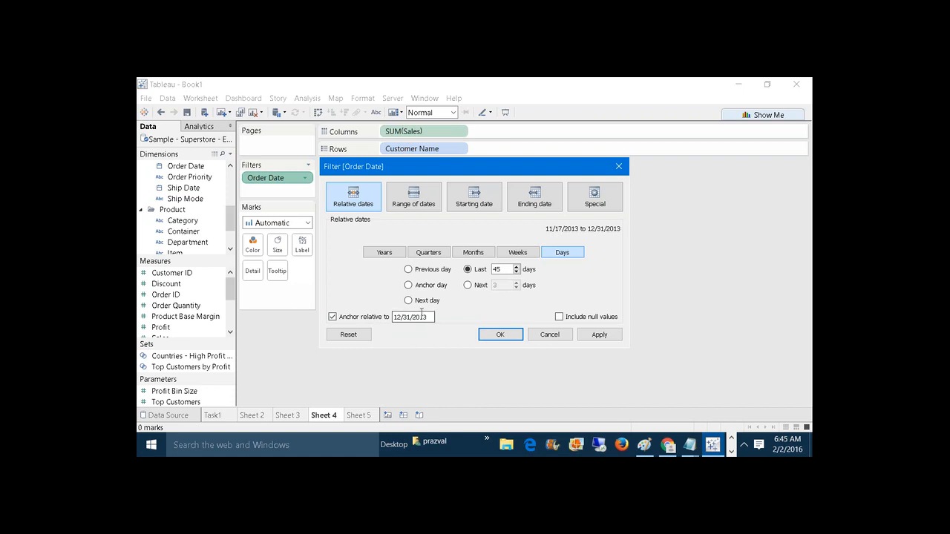
pyautogui.click(582, 336)
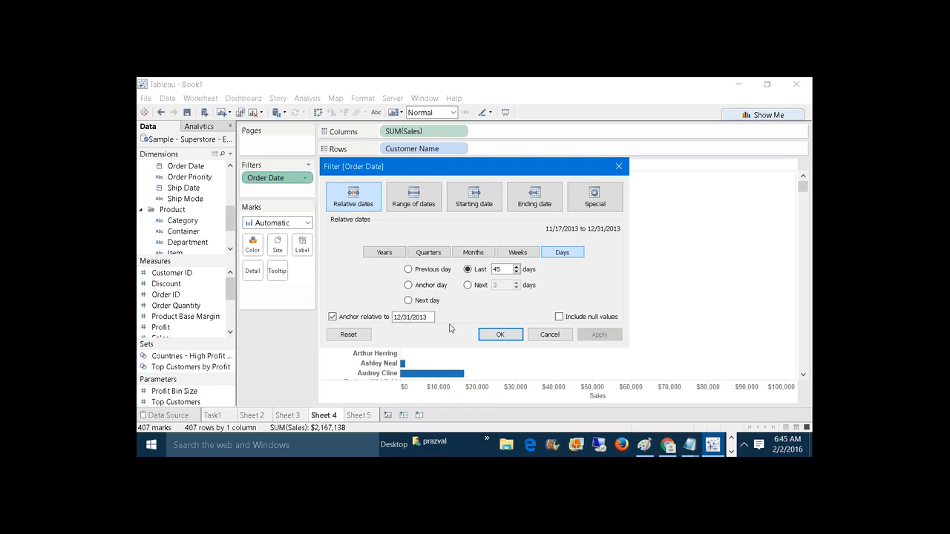
pyautogui.click(499, 335)
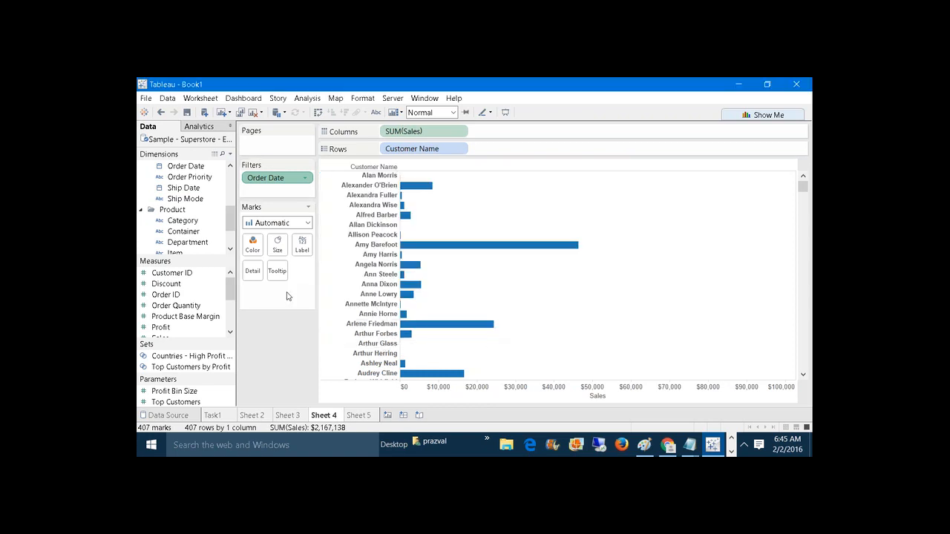
# Add Order Date to rows alongside Customer Name and show it as an exact date
pyautogui.click(194, 170)
pyautogui.moveTo(195, 169); pyautogui.dragTo(381, 147)
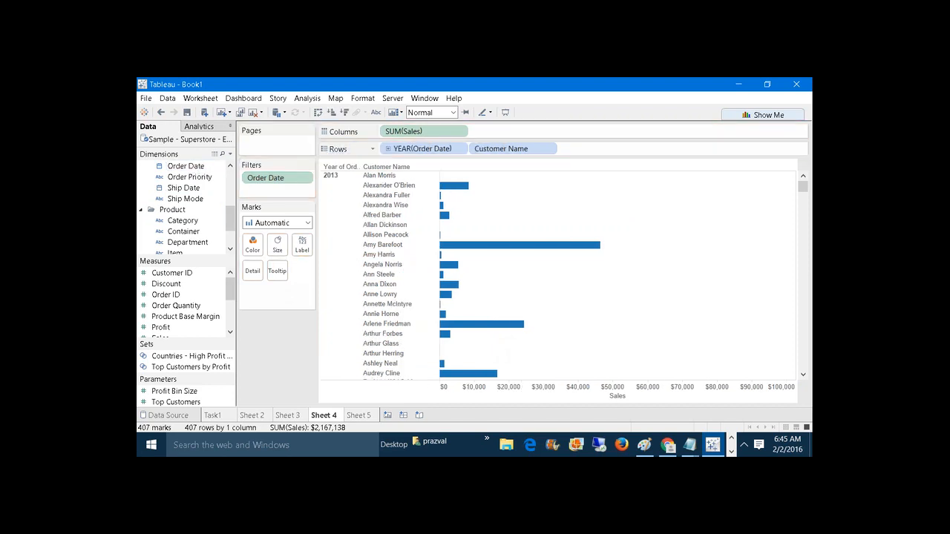
pyautogui.rightClick(389, 148)
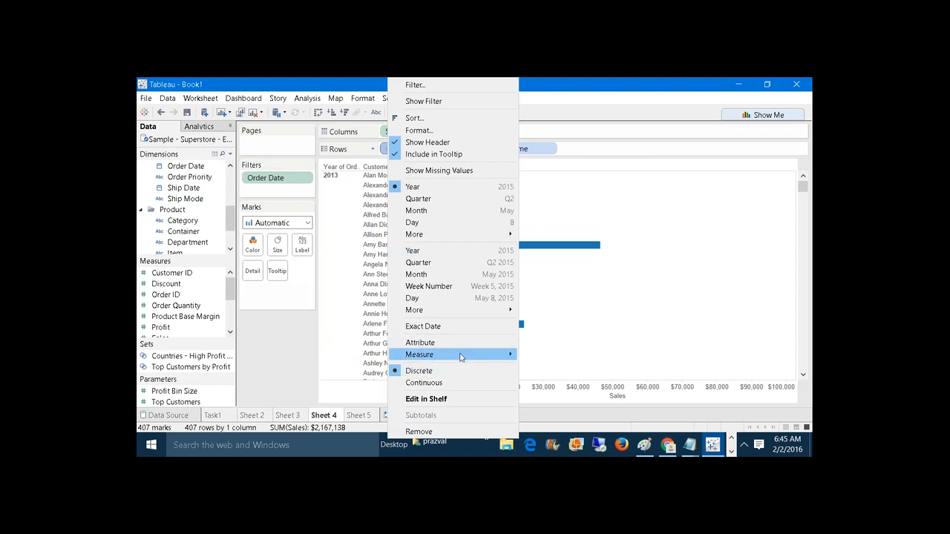
pyautogui.press('Escape')
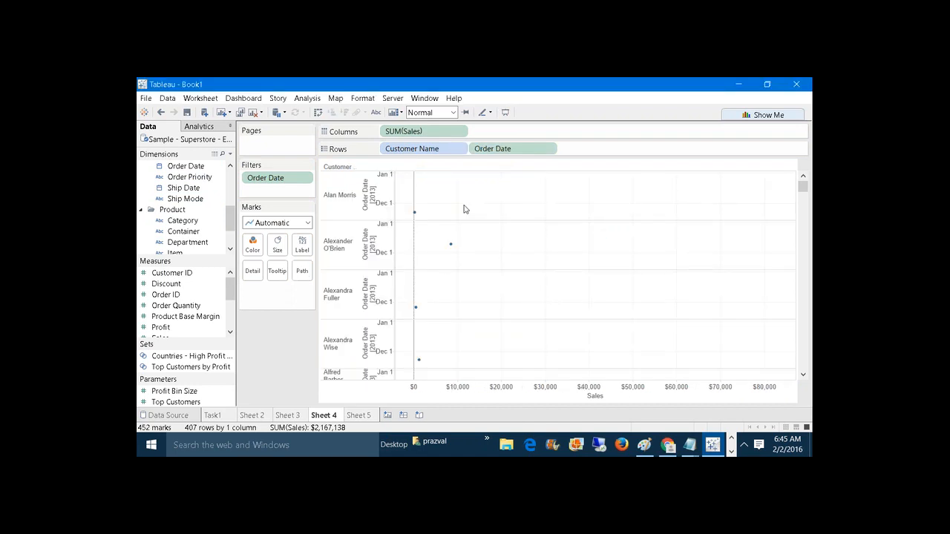
# Convert the Order Date on rows to discrete and place it before Customer Name
pyautogui.rightClick(489, 151)
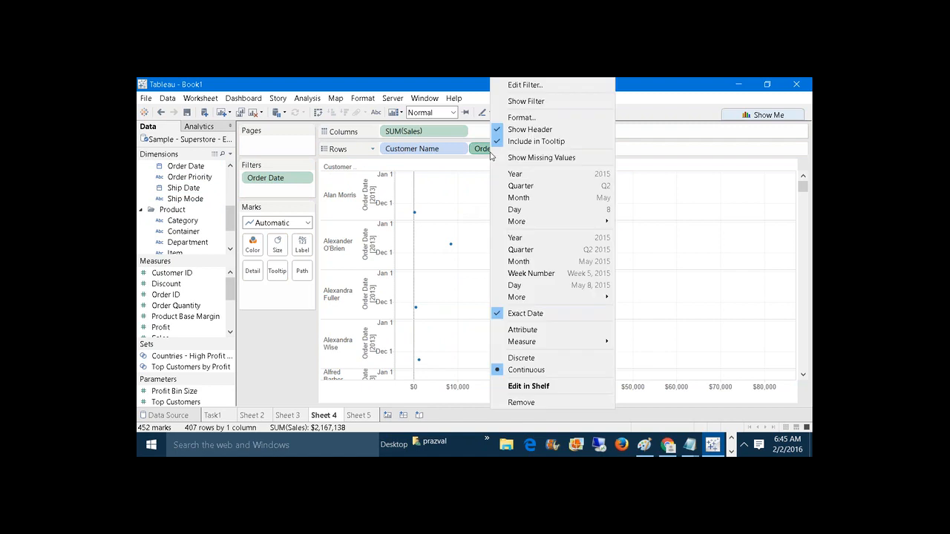
pyautogui.click(544, 359)
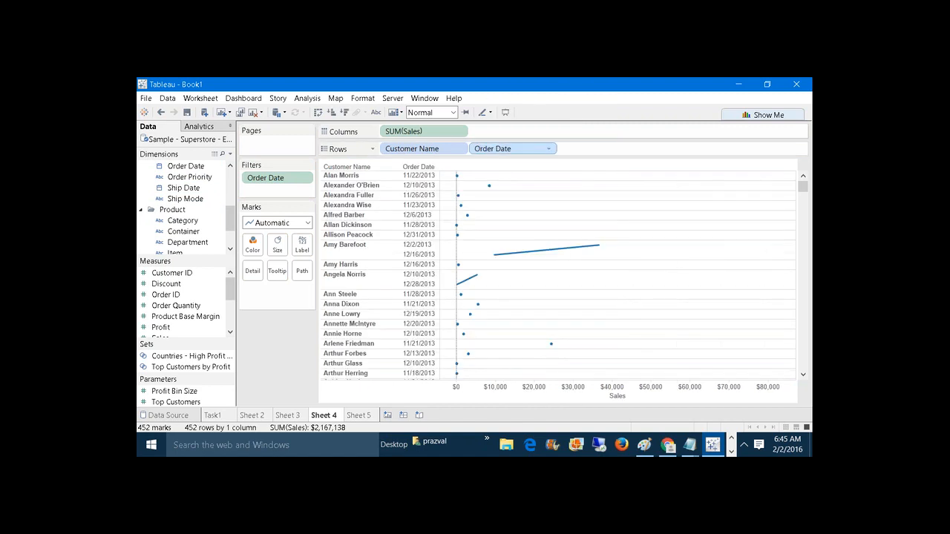
pyautogui.moveTo(494, 151); pyautogui.dragTo(364, 148)
# Examine the customer sales for 11/17/2013 and 11/18/2013 by selecting their date headers, and clear the selection
pyautogui.click(326, 176)
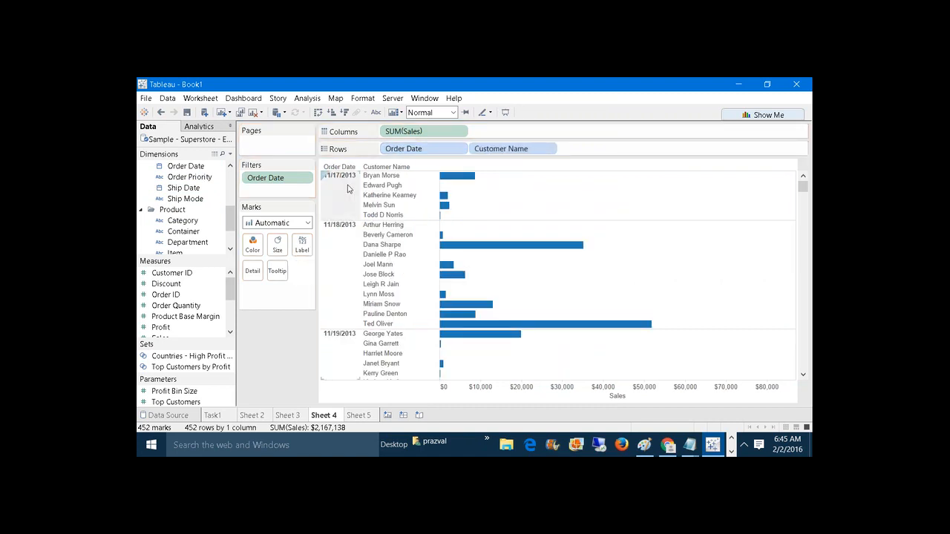
pyautogui.click(347, 252)
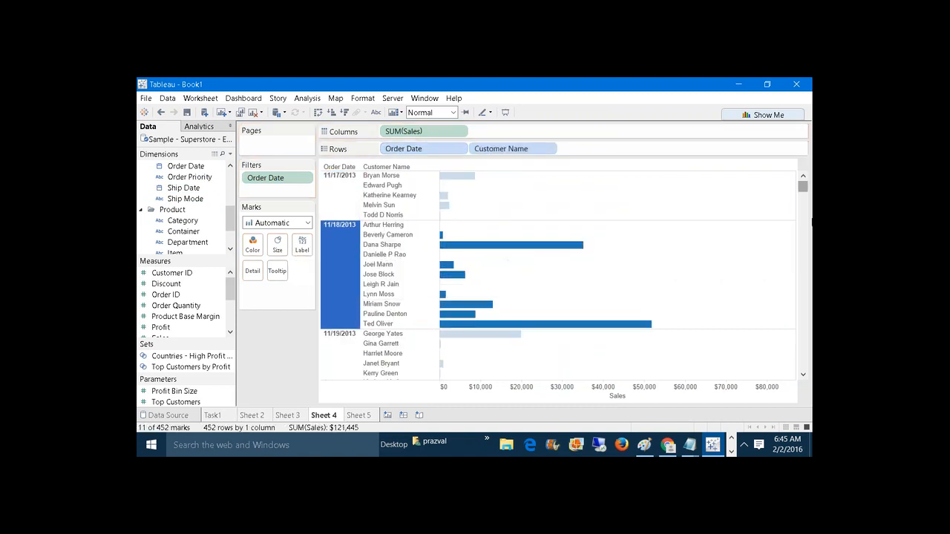
pyautogui.moveTo(803, 188); pyautogui.dragTo(784, 184)
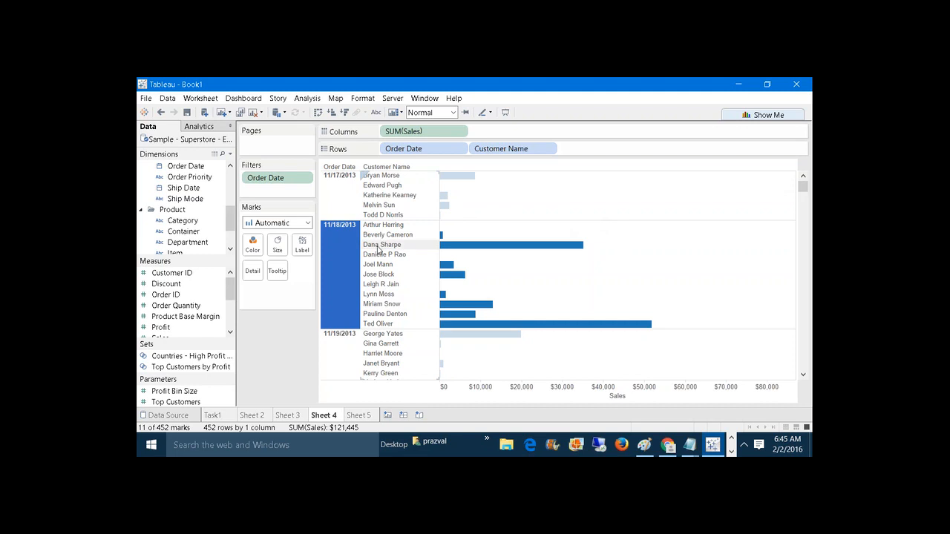
pyautogui.click(344, 205)
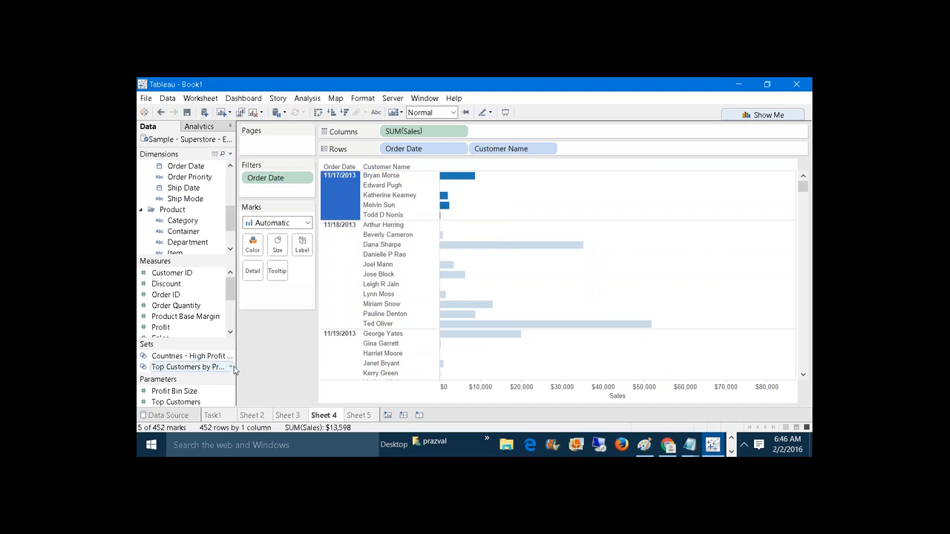
pyautogui.press('Escape')
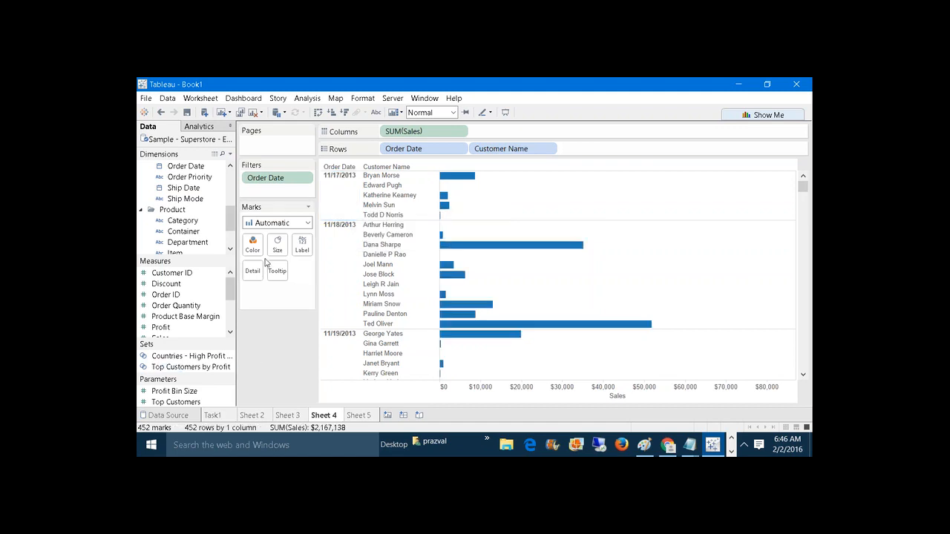
# Change the relative Order Date filter to the previous day and apply it
pyautogui.rightClick(266, 182)
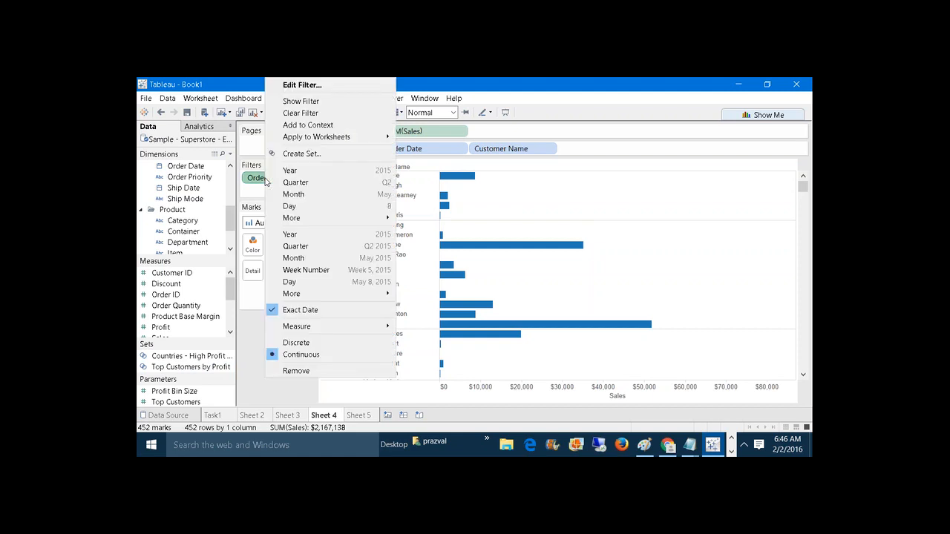
pyautogui.click(310, 85)
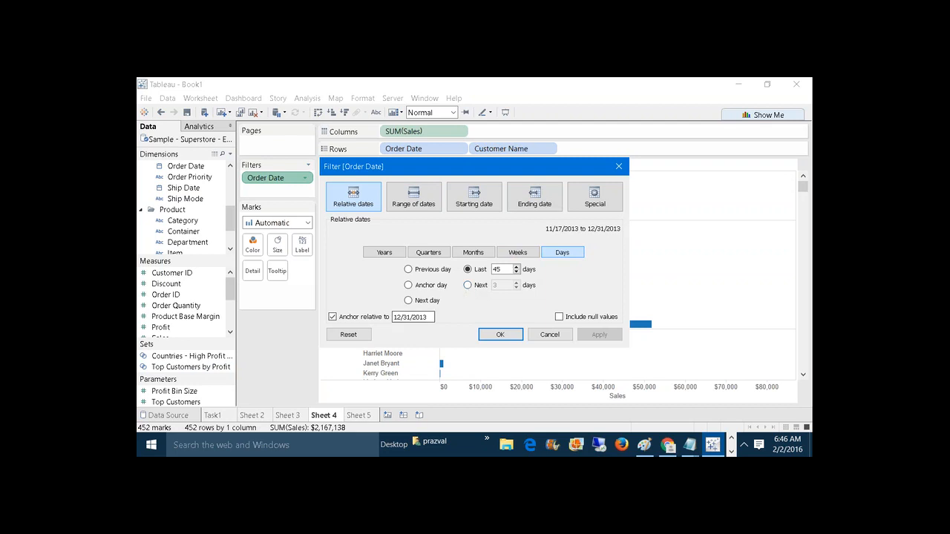
pyautogui.click(409, 270)
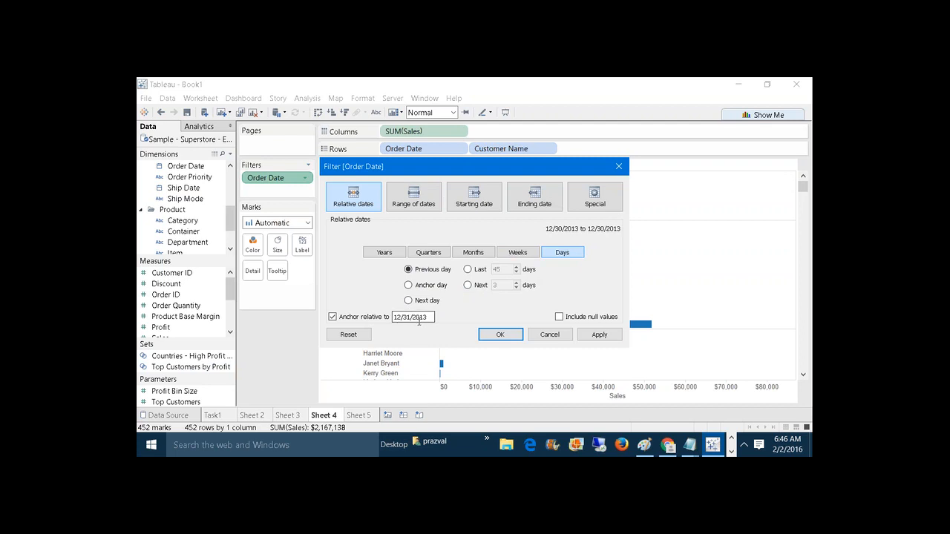
pyautogui.click(590, 335)
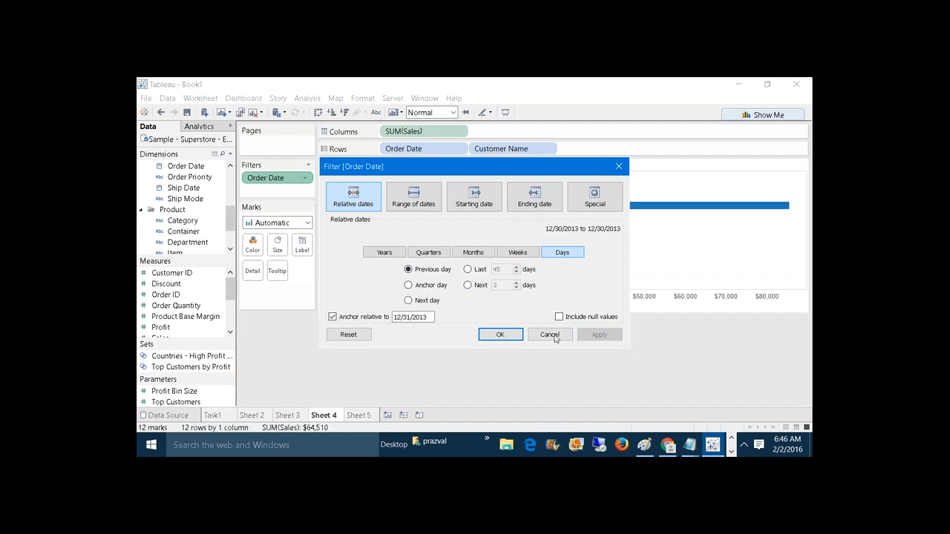
pyautogui.click(509, 334)
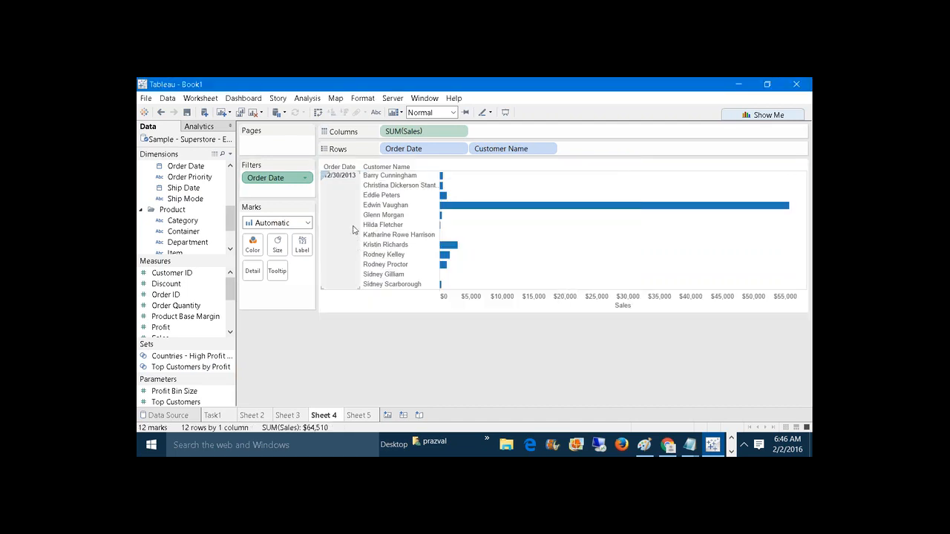
# Change the relative Order Date filter to the anchor day and apply it
pyautogui.rightClick(258, 182)
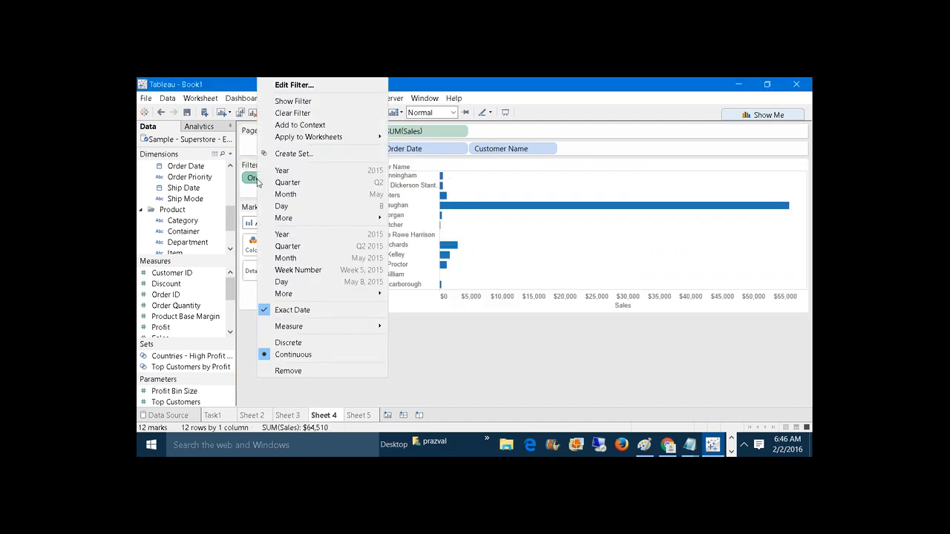
pyautogui.click(293, 85)
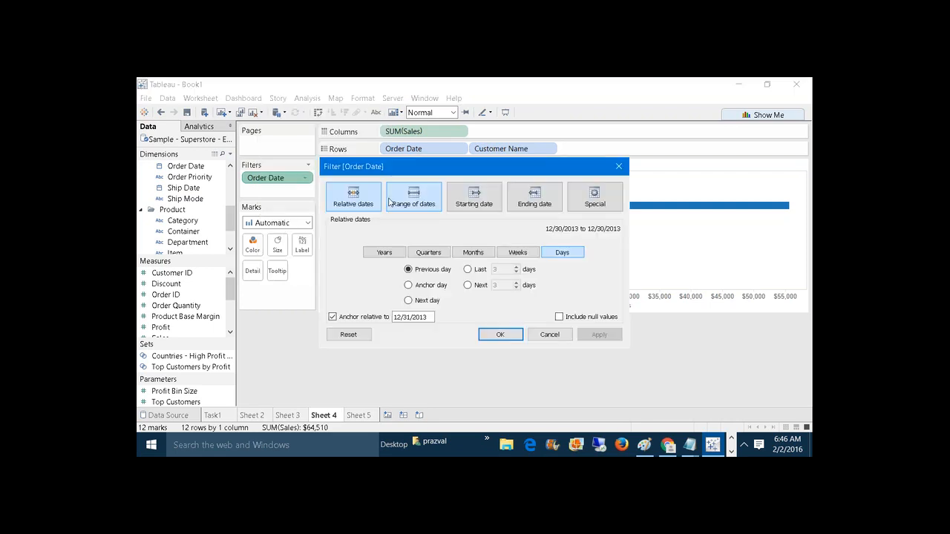
pyautogui.click(408, 286)
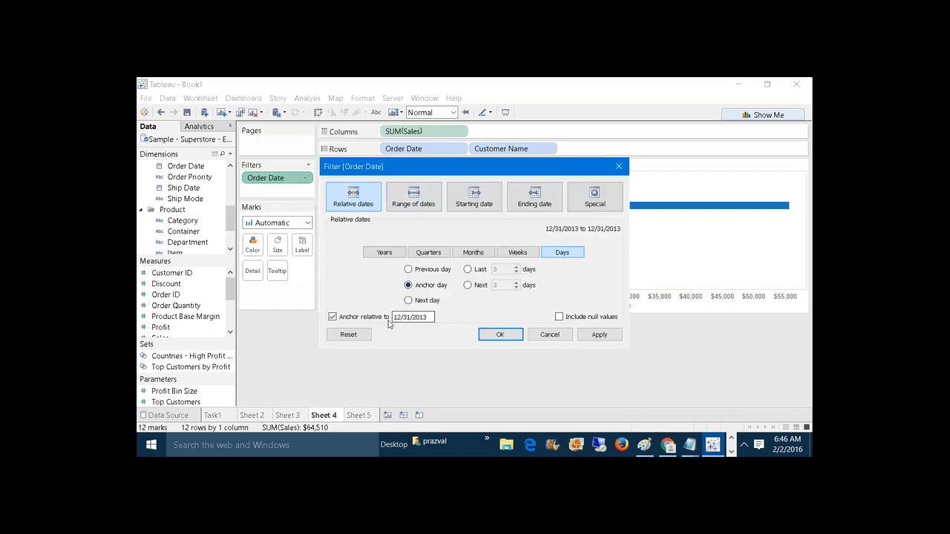
pyautogui.click(596, 337)
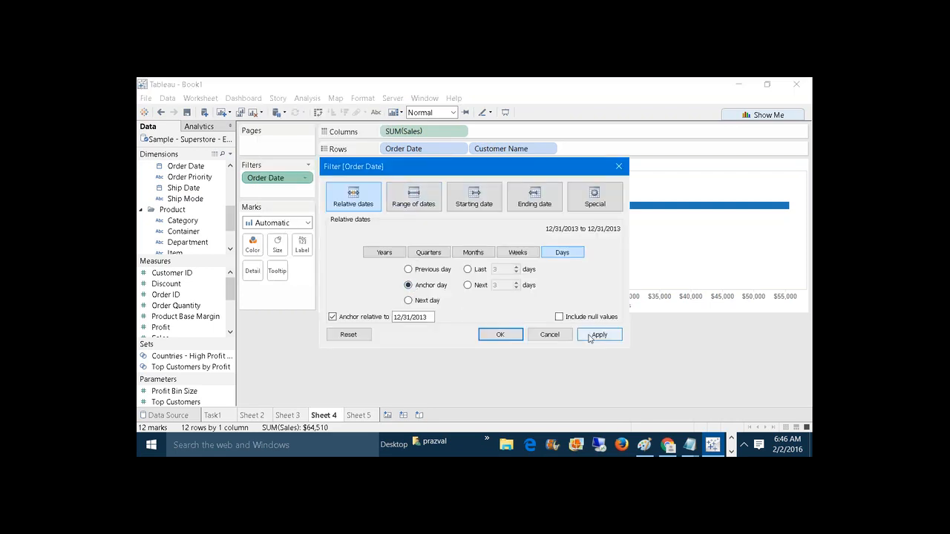
pyautogui.click(512, 334)
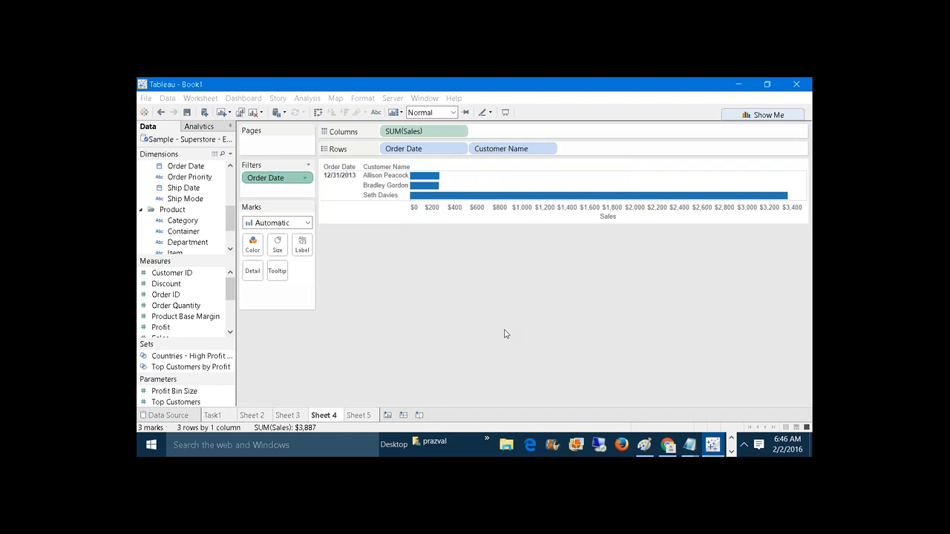
# Change the relative Order Date filter to the next day and apply it
pyautogui.rightClick(284, 179)
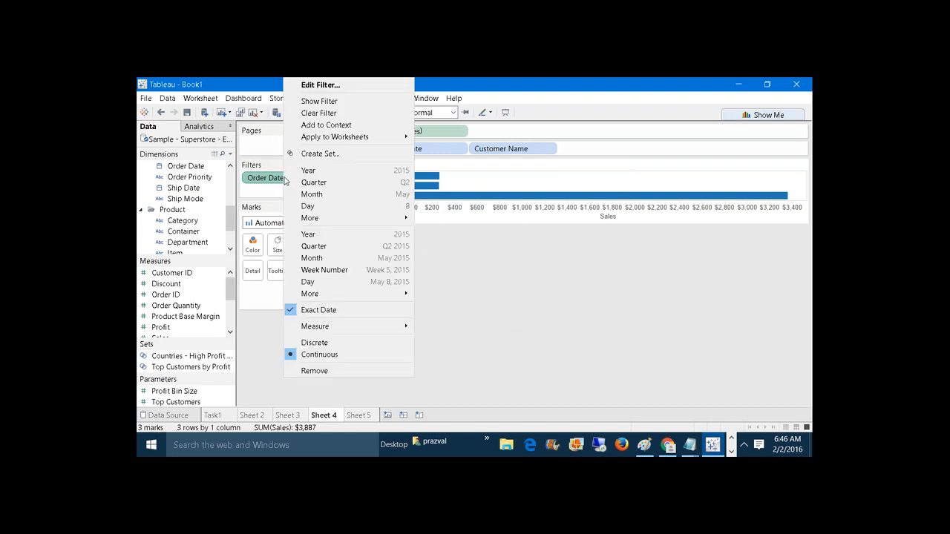
pyautogui.click(336, 88)
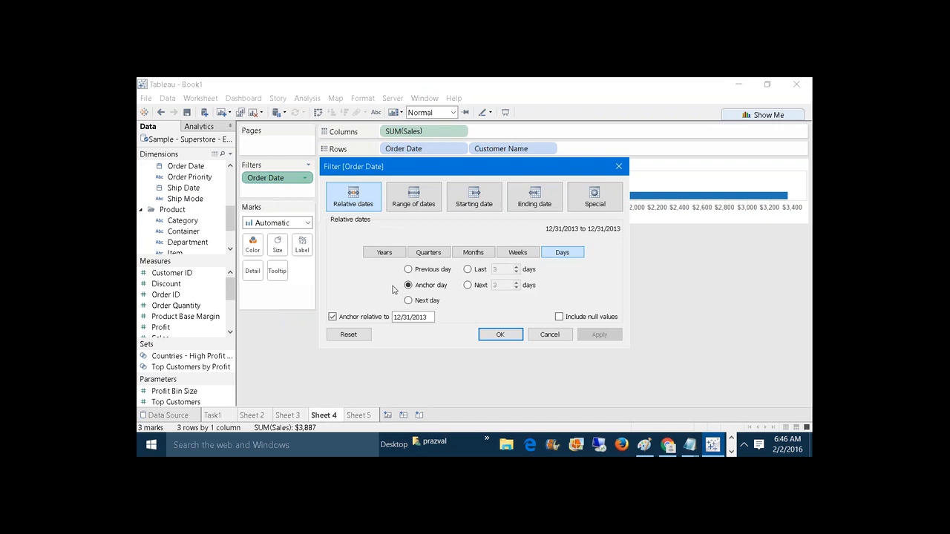
pyautogui.click(408, 300)
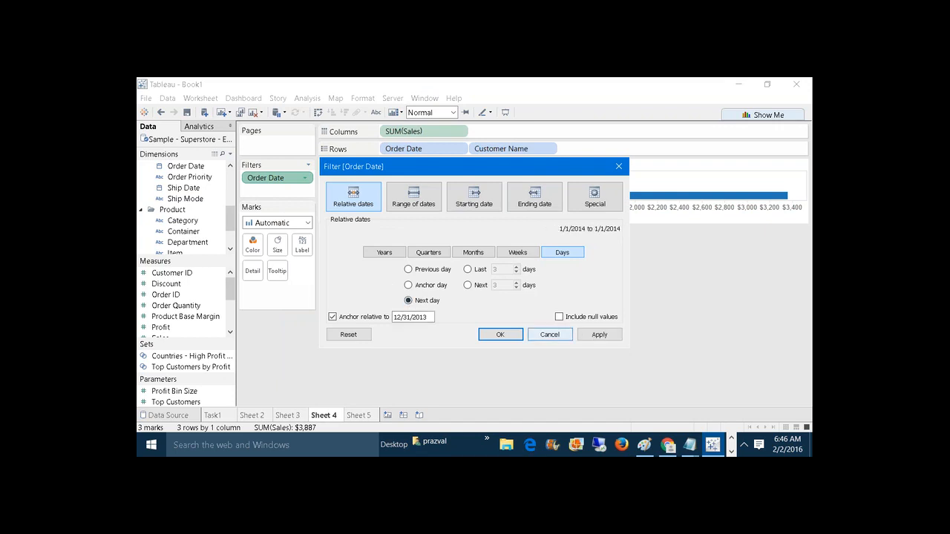
pyautogui.click(594, 335)
pyautogui.click(518, 337)
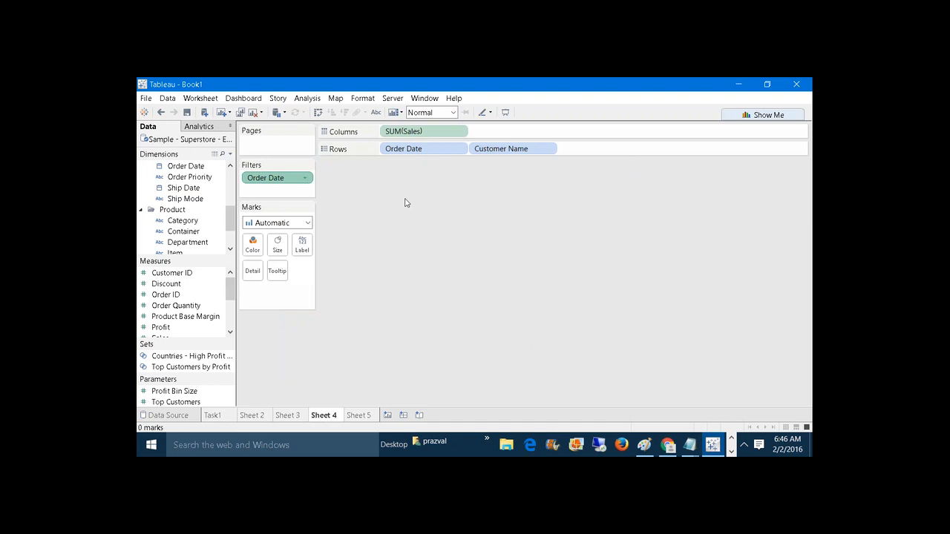
# Compare the weeks options in the Order Date filter, apply the last 3 days instead, and highlight the 12/31/2013 rows
pyautogui.rightClick(276, 179)
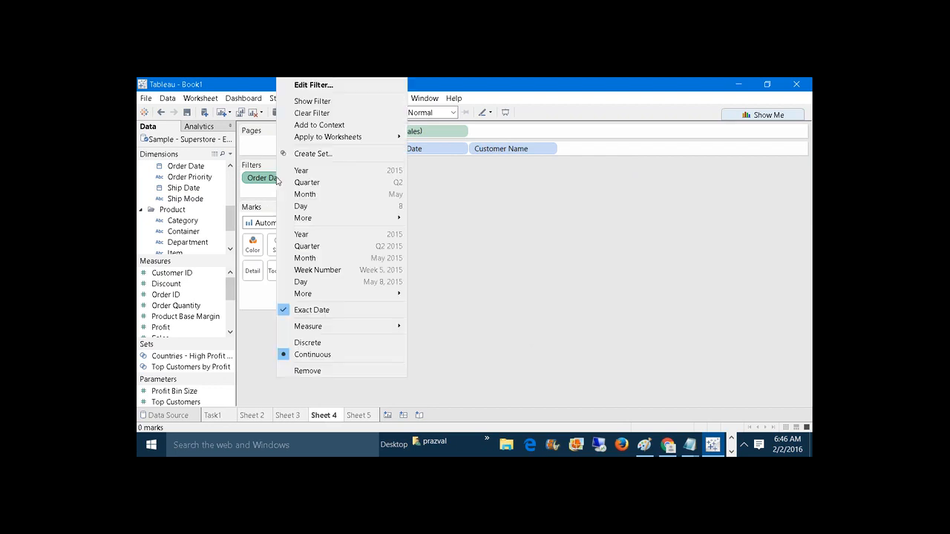
pyautogui.click(341, 86)
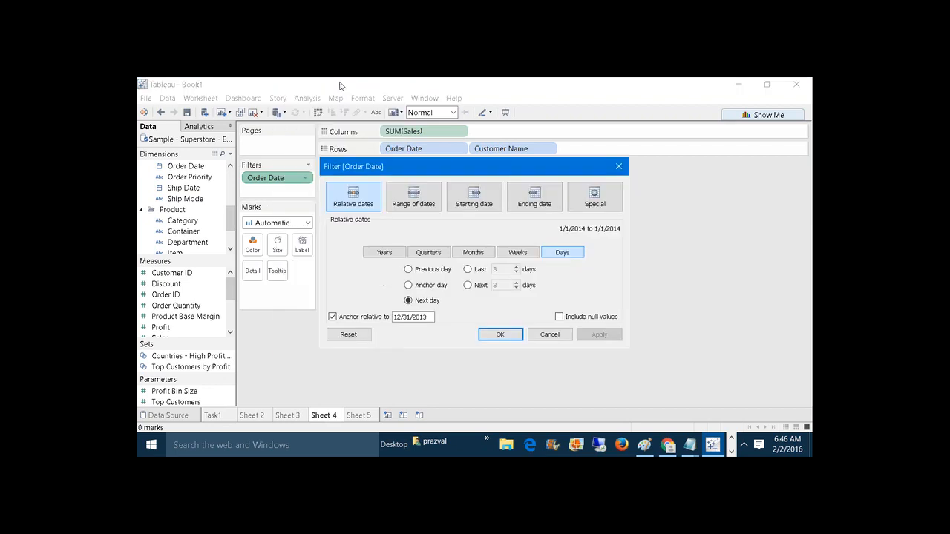
pyautogui.click(531, 252)
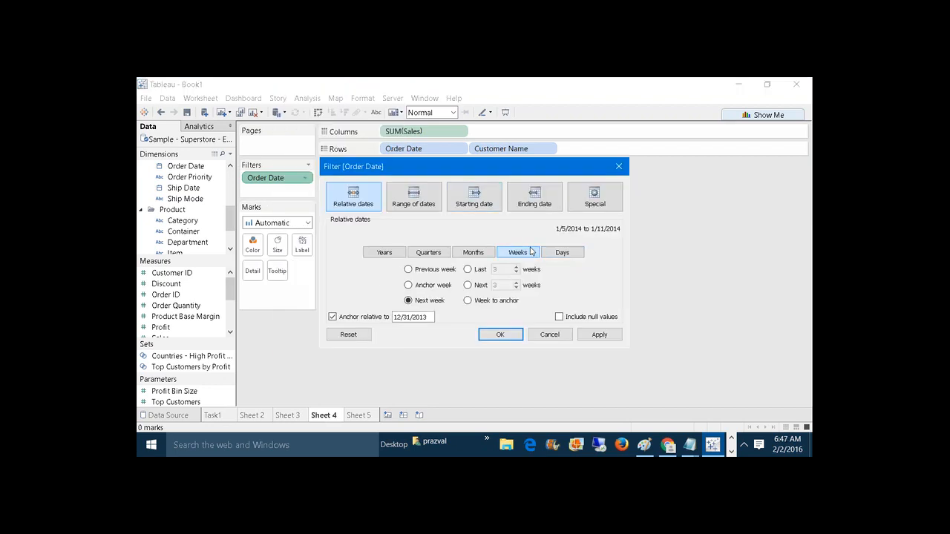
pyautogui.click(470, 269)
pyautogui.click(468, 286)
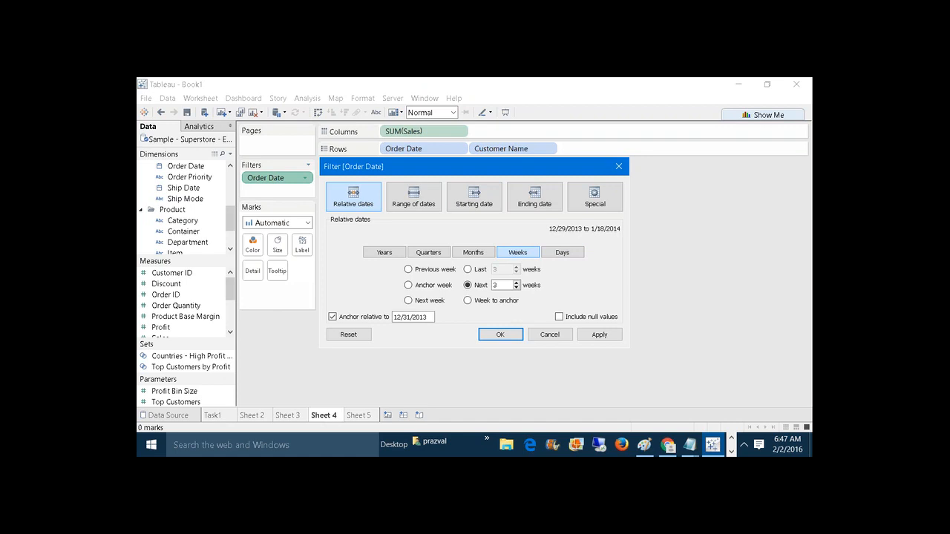
pyautogui.click(468, 270)
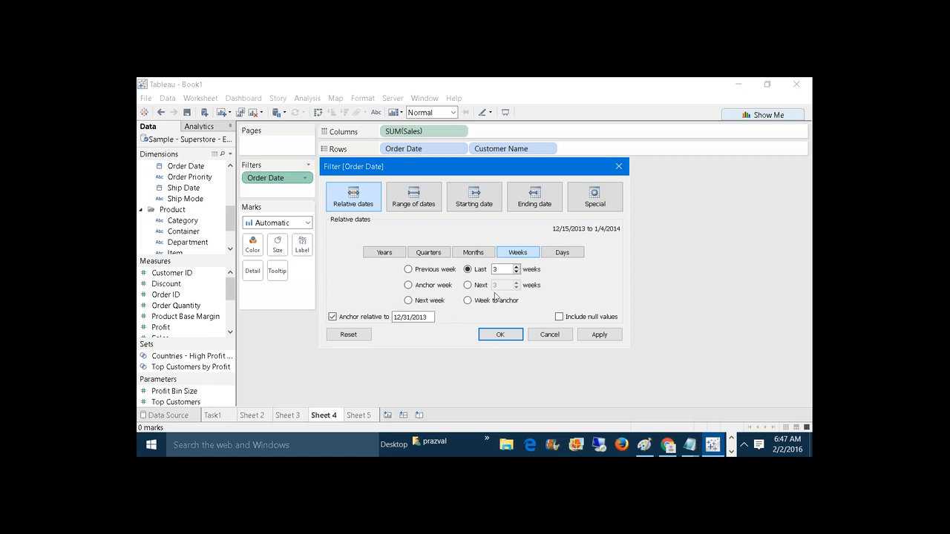
pyautogui.click(544, 257)
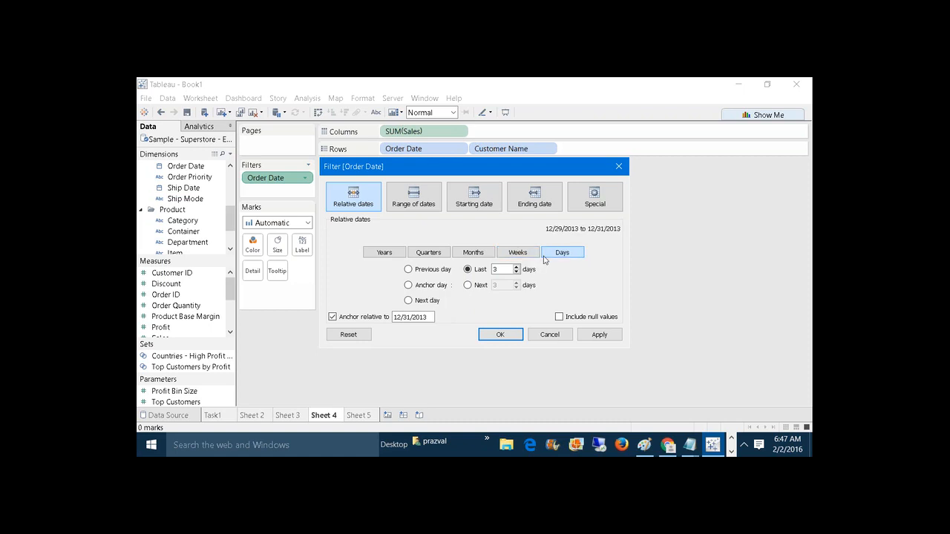
pyautogui.click(599, 335)
pyautogui.click(513, 335)
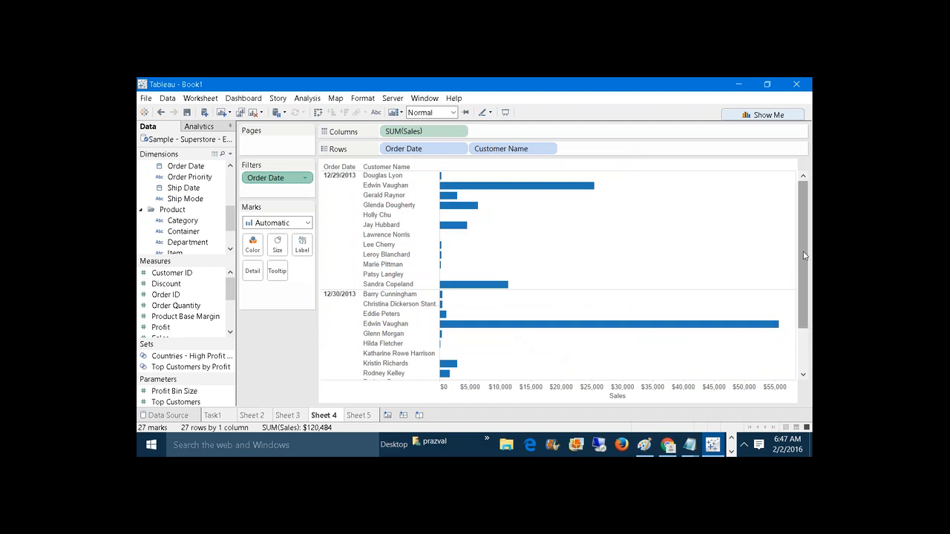
pyautogui.moveTo(804, 255); pyautogui.dragTo(809, 329)
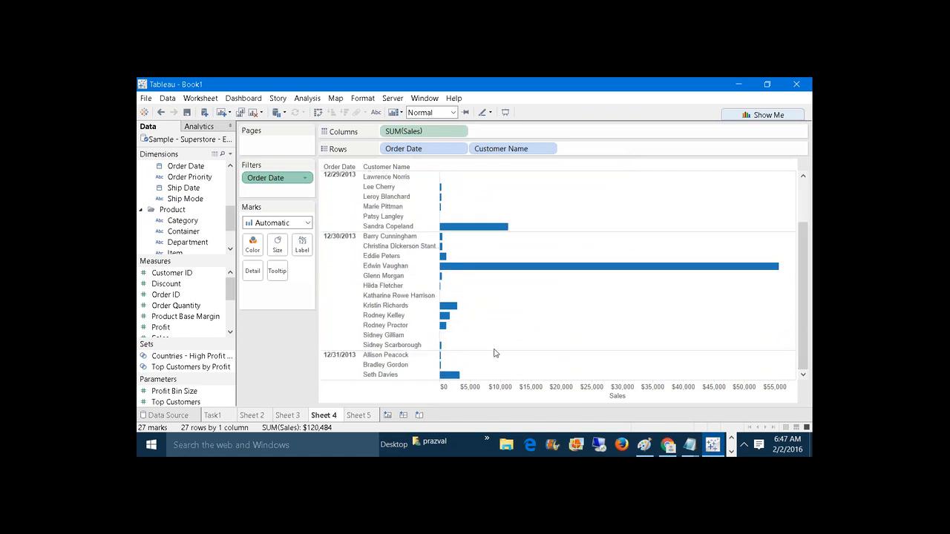
pyautogui.click(345, 363)
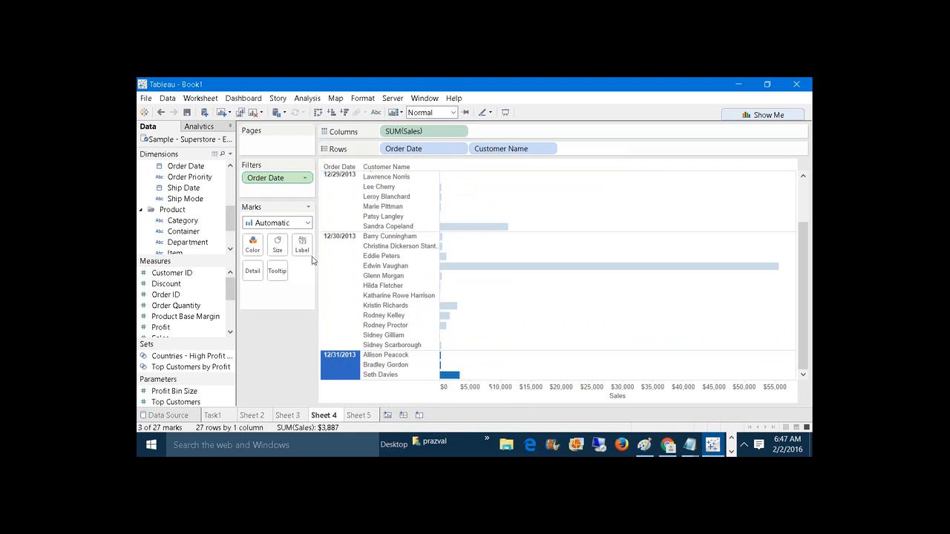
# Change the relative Order Date filter to the last 3 weeks, apply it, and highlight the 12/15/2013 customer rows
pyautogui.rightClick(269, 180)
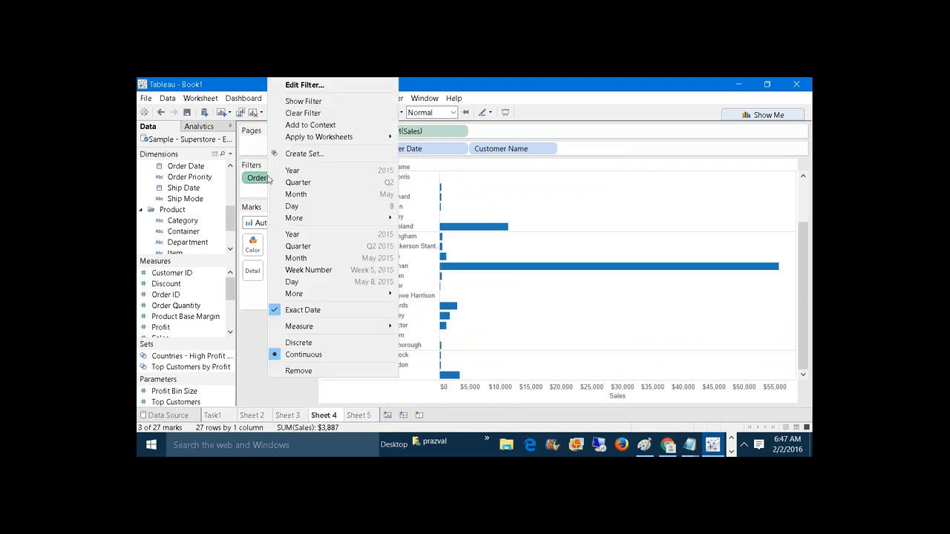
pyautogui.click(304, 85)
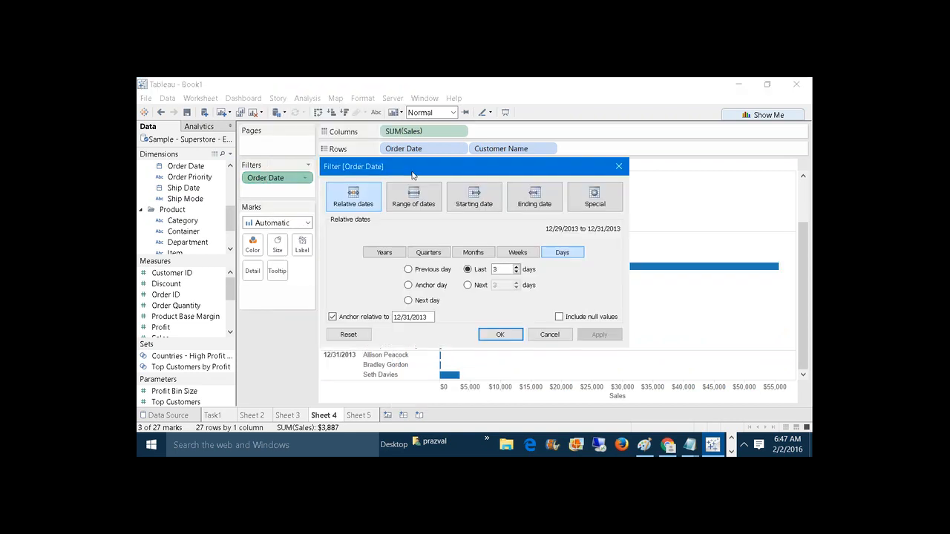
pyautogui.click(514, 252)
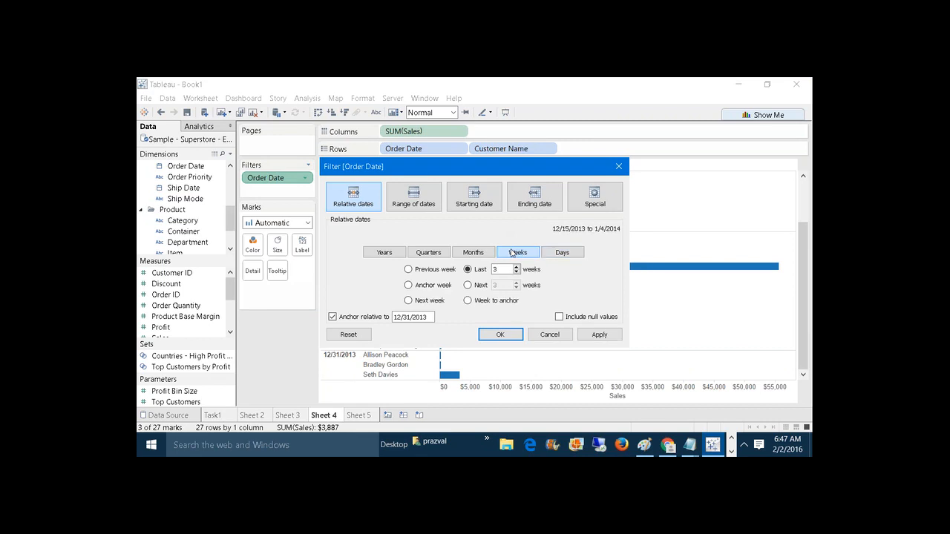
pyautogui.click(428, 316)
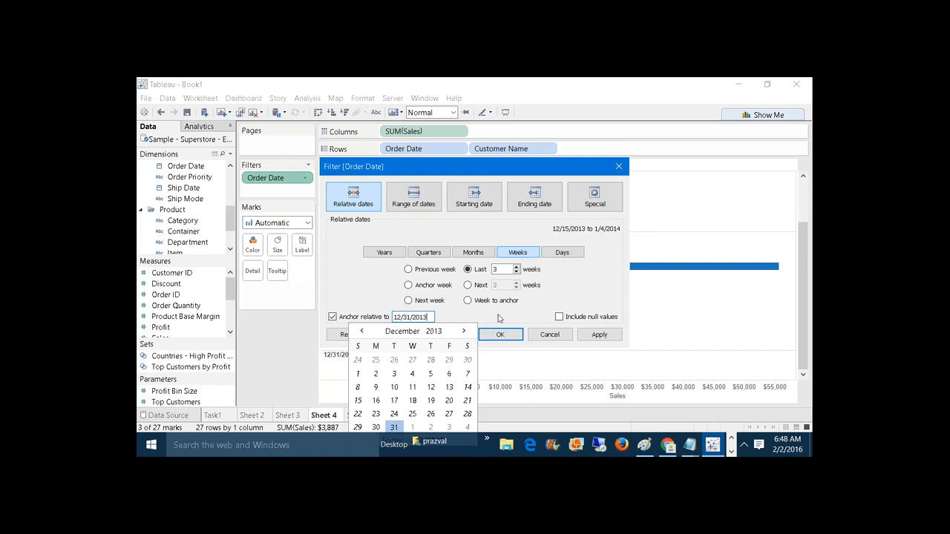
pyautogui.click(501, 319)
pyautogui.click(588, 333)
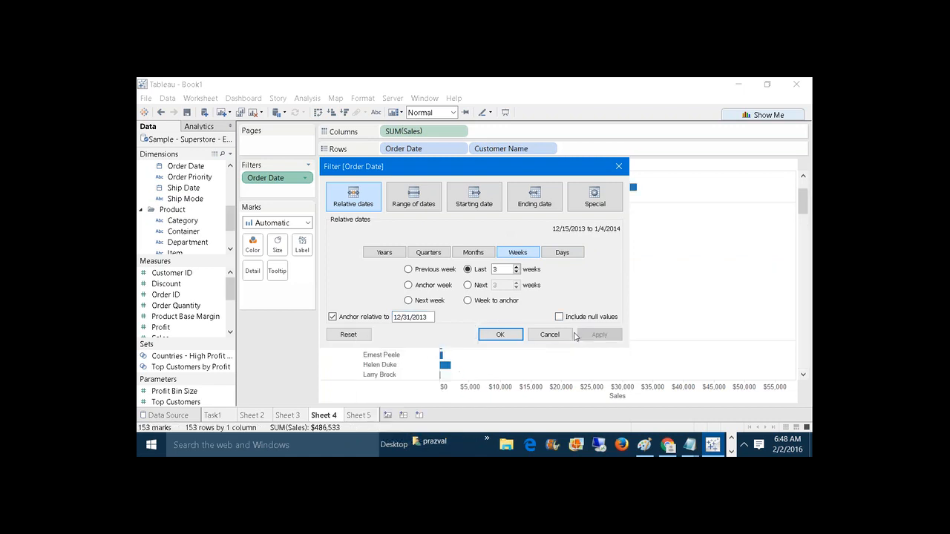
pyautogui.click(501, 334)
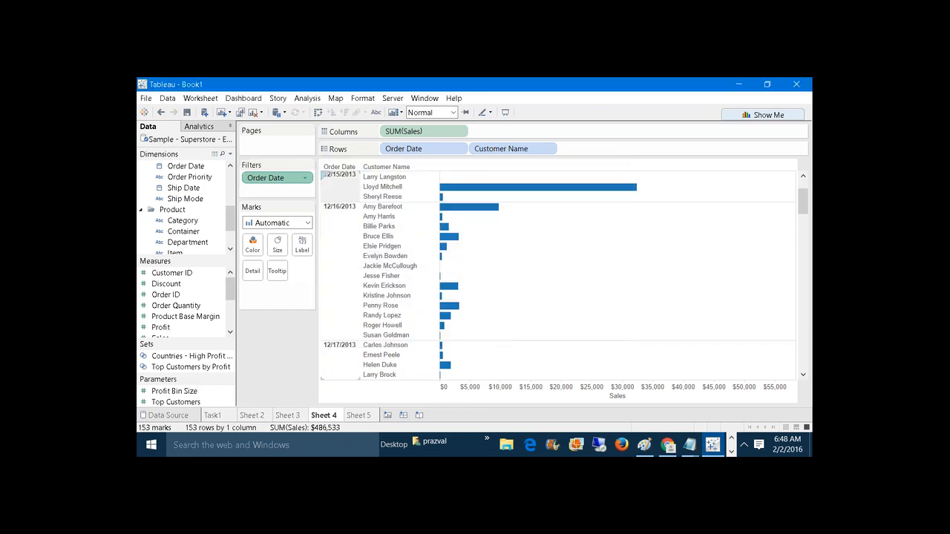
pyautogui.click(348, 194)
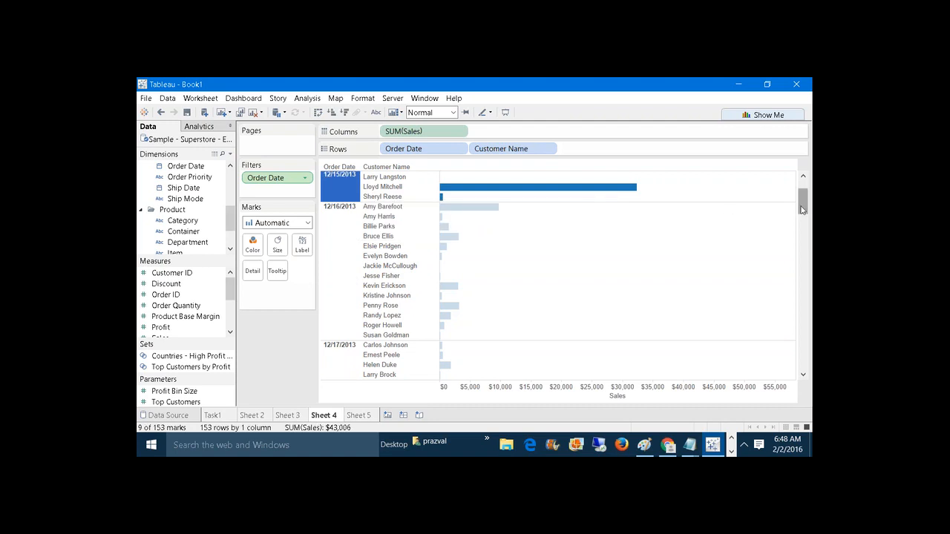
pyautogui.moveTo(801, 210); pyautogui.dragTo(800, 185)
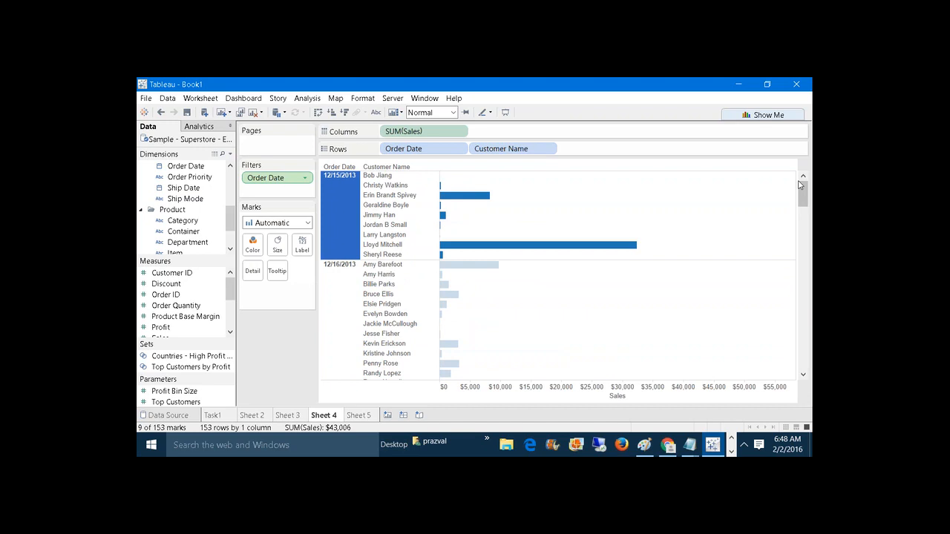
# Change the relative Order Date filter to week to anchor, keeping 12/31/2013 as the anchor date, and apply it
pyautogui.rightClick(279, 186)
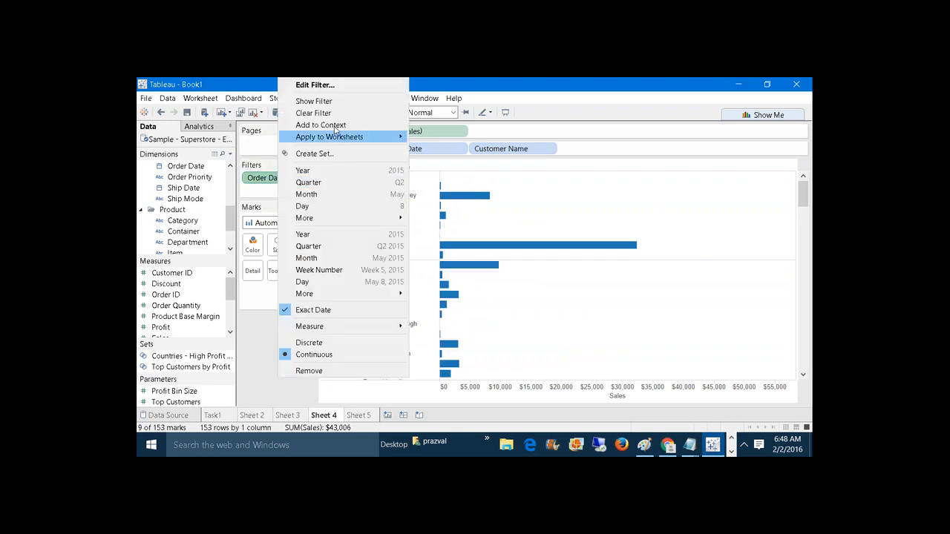
pyautogui.click(346, 87)
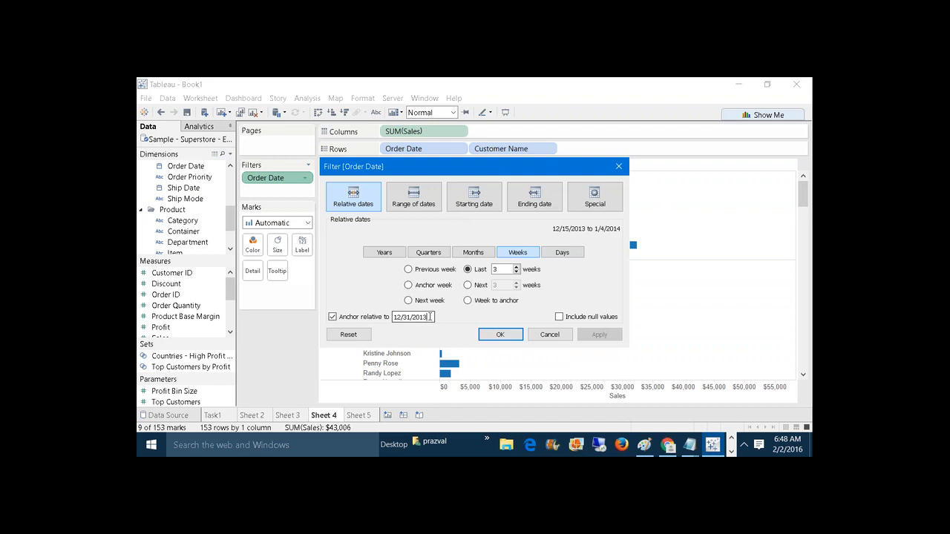
pyautogui.click(430, 317)
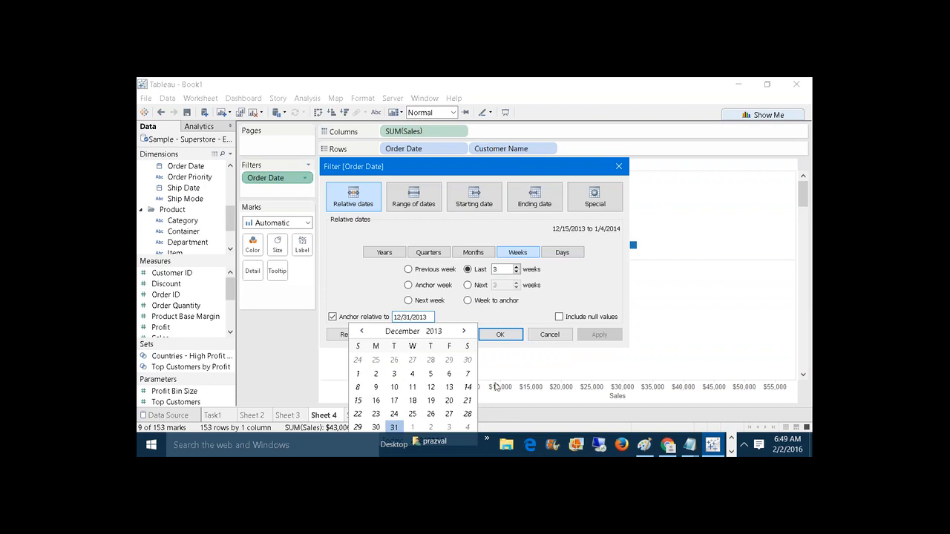
pyautogui.click(523, 324)
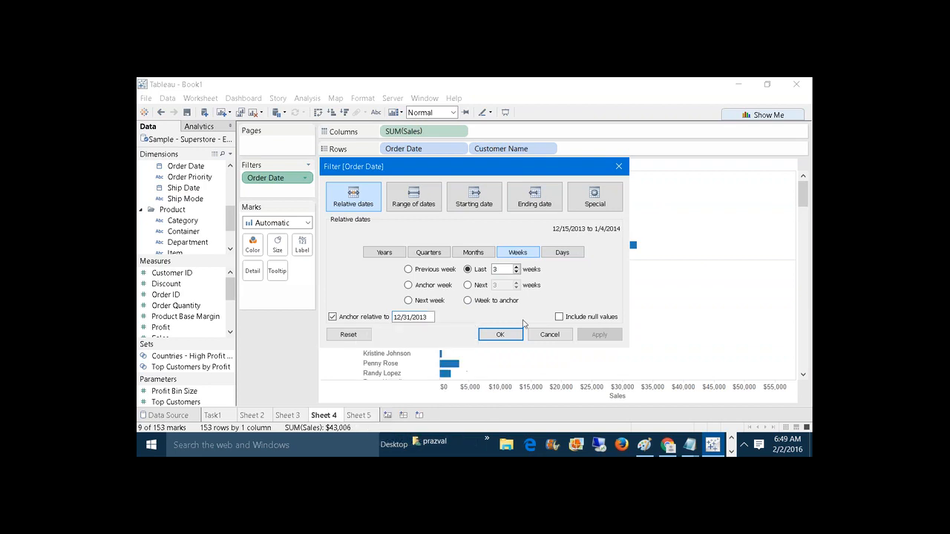
pyautogui.click(468, 301)
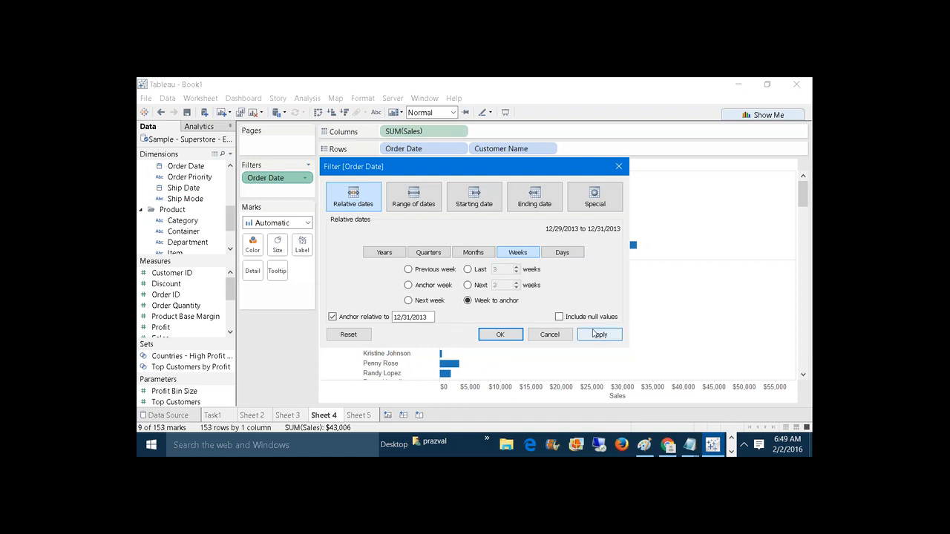
pyautogui.click(430, 317)
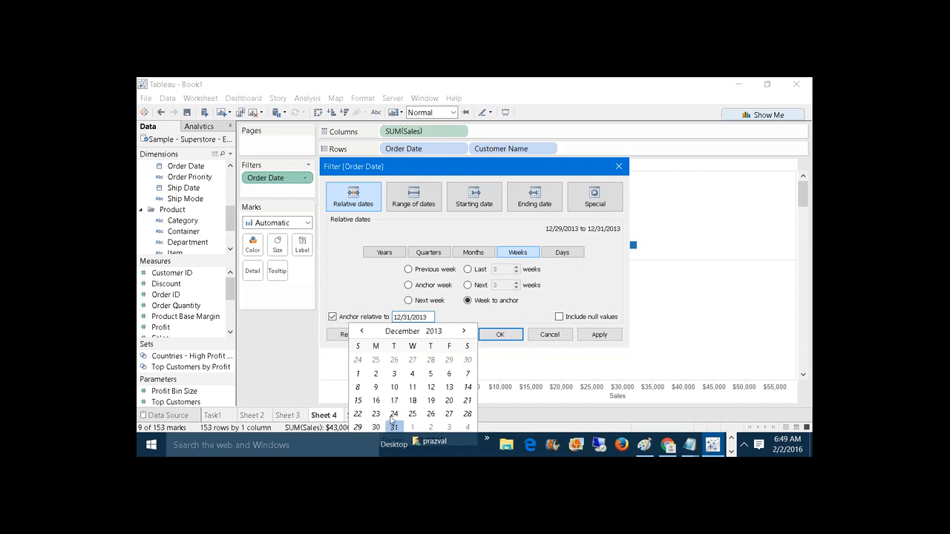
pyautogui.click(600, 335)
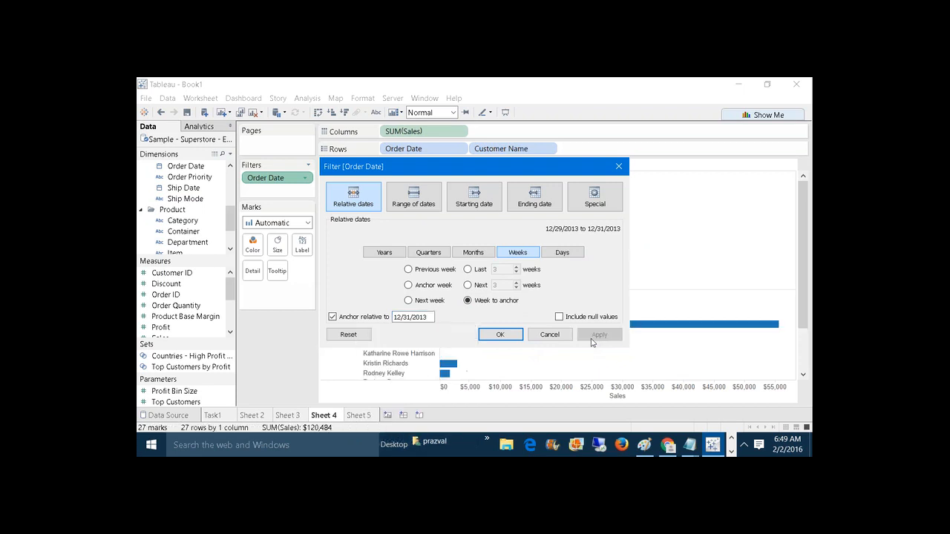
pyautogui.click(500, 335)
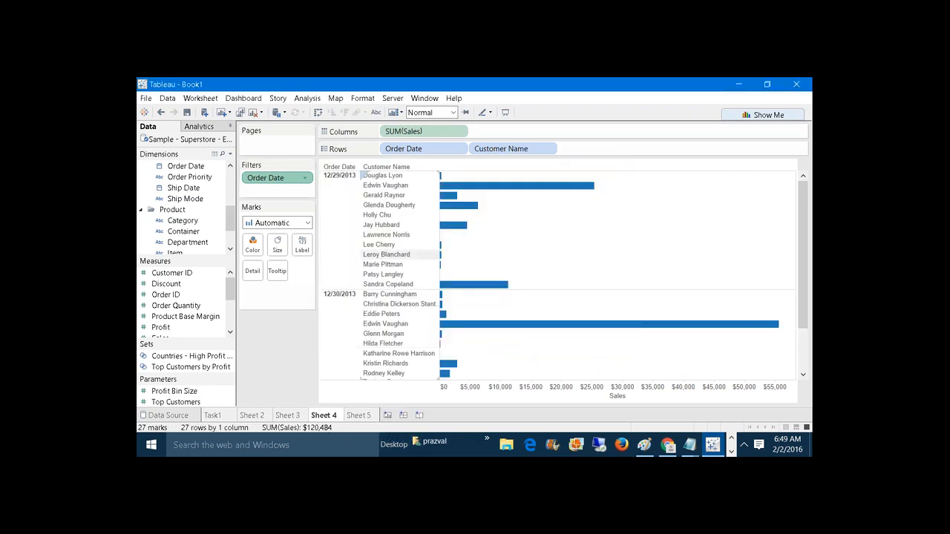
# Set the anchor date of the week-to-anchor Order Date filter to 12/20/2013 and apply it
pyautogui.rightClick(272, 178)
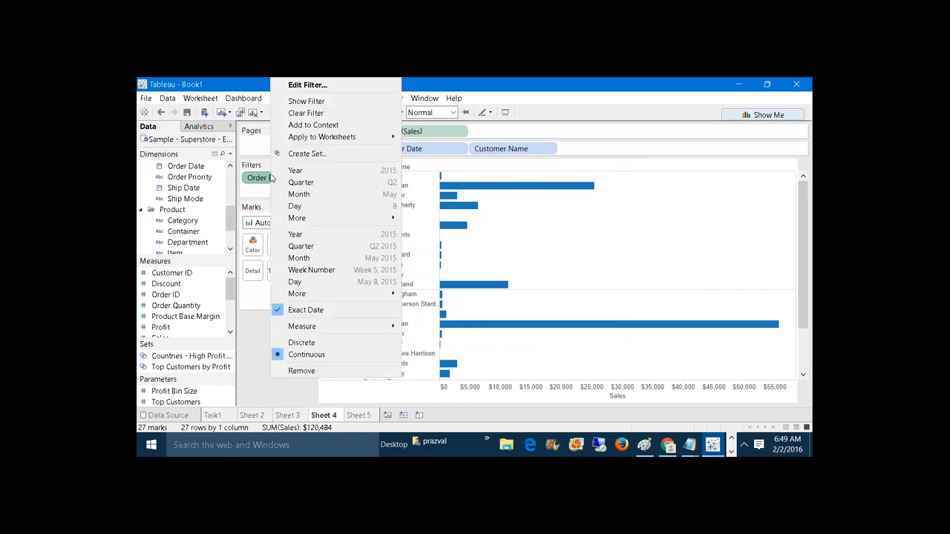
pyautogui.click(343, 84)
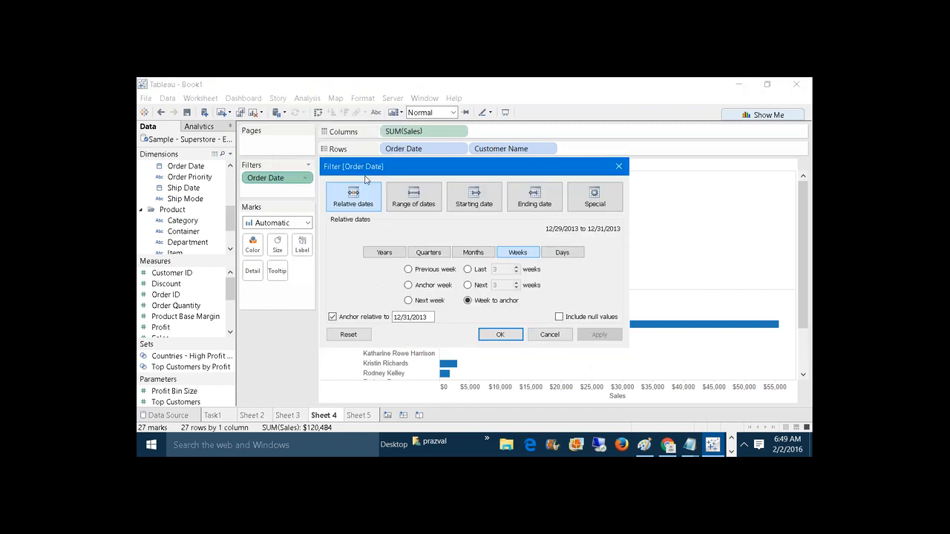
pyautogui.click(429, 317)
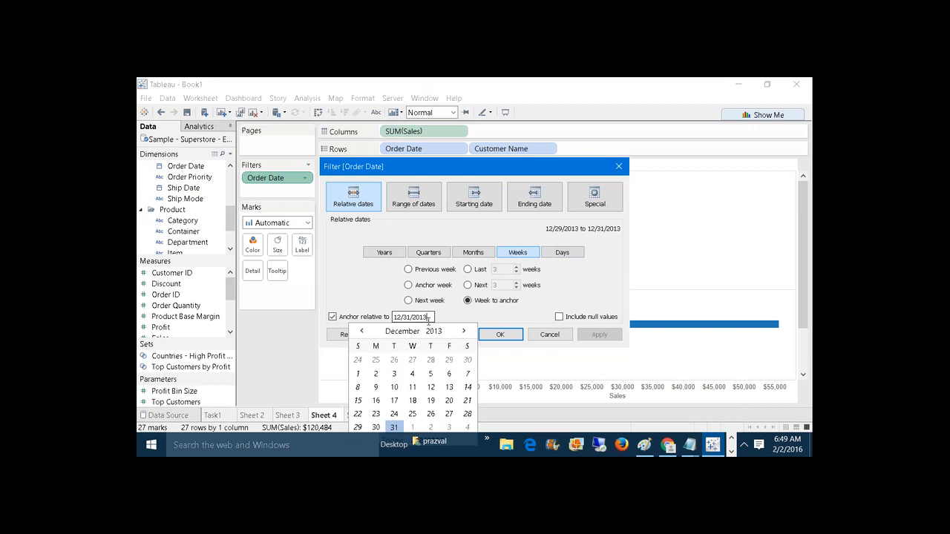
pyautogui.click(449, 400)
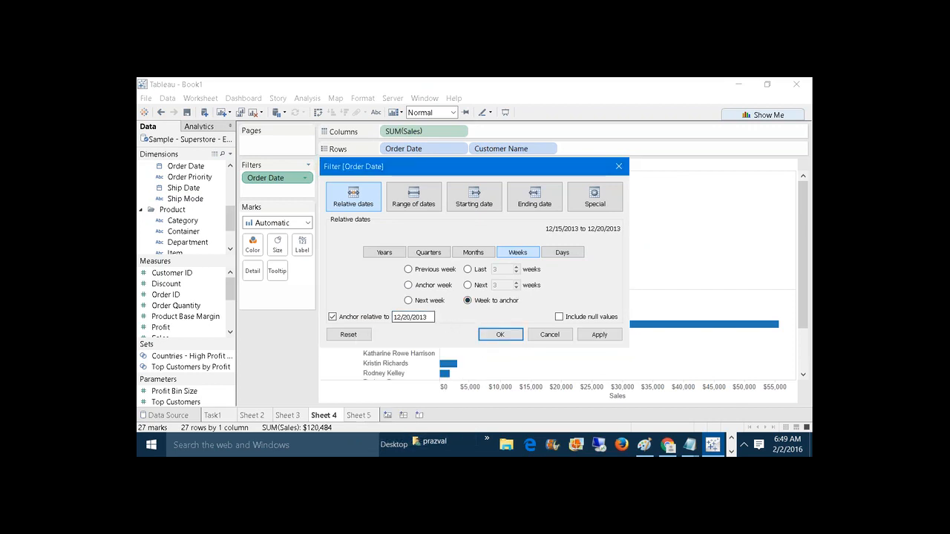
pyautogui.click(429, 317)
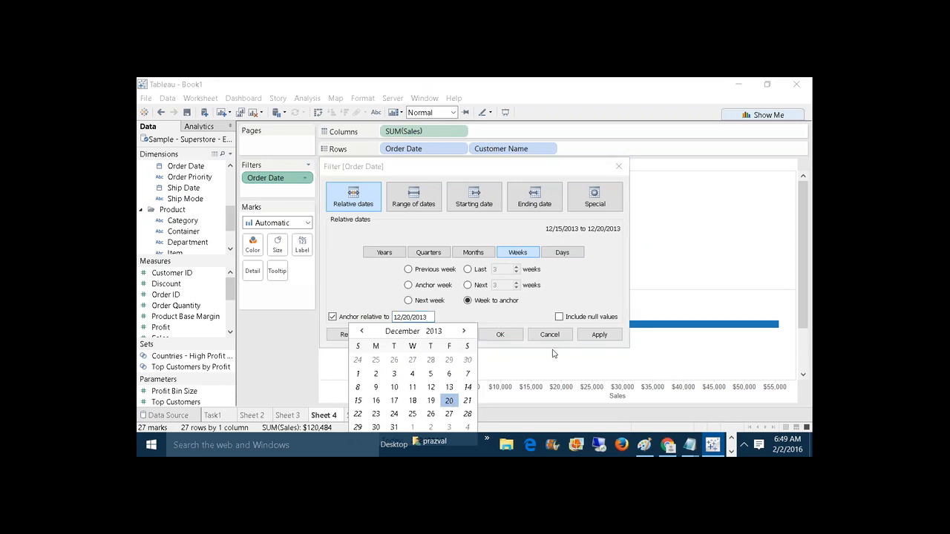
pyautogui.click(599, 335)
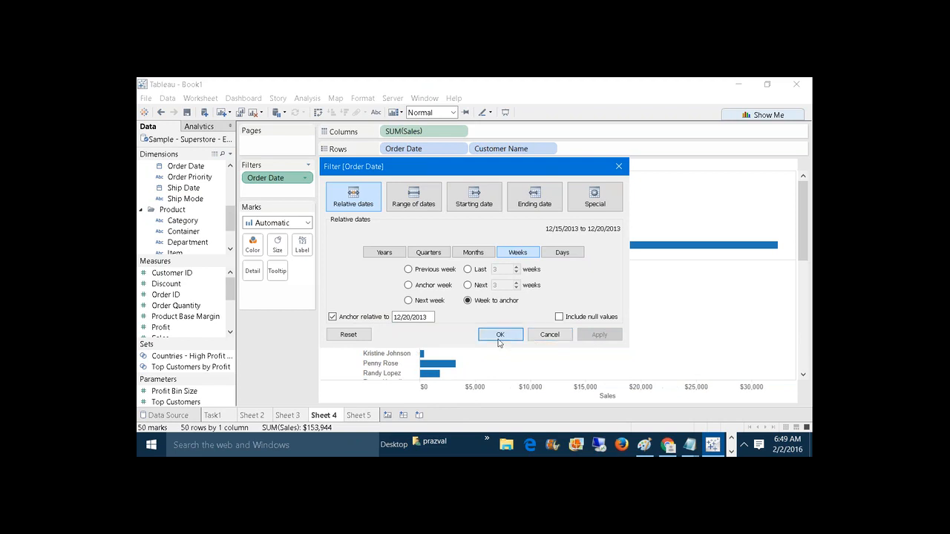
# Close the week-to-anchor filter, apply a next-week relative filter on Order Date anchored to 12/20/2013, and review the filtered rows
pyautogui.click(500, 334)
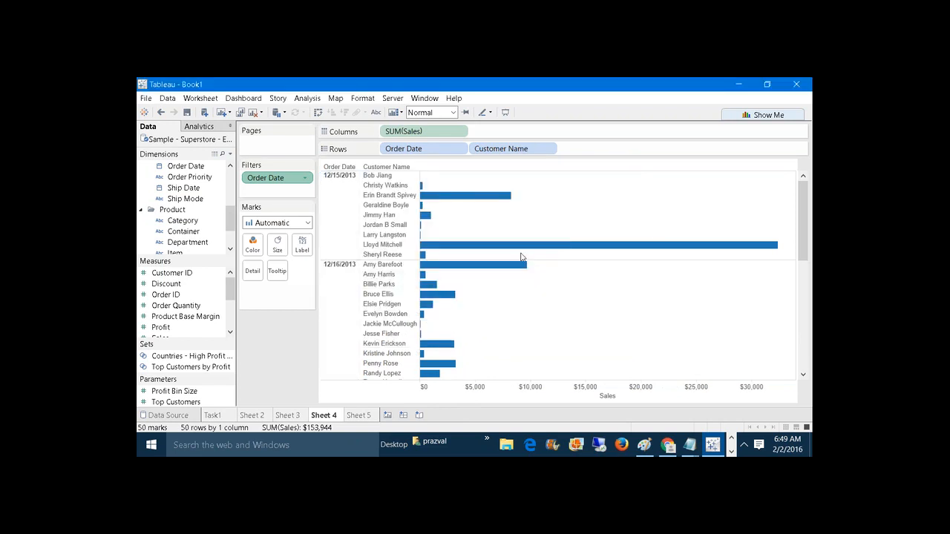
pyautogui.moveTo(799, 221)
pyautogui.mouseDown()
pyautogui.moveTo(799, 331)
pyautogui.moveTo(799, 215)
pyautogui.mouseUp()
pyautogui.rightClick(266, 180)
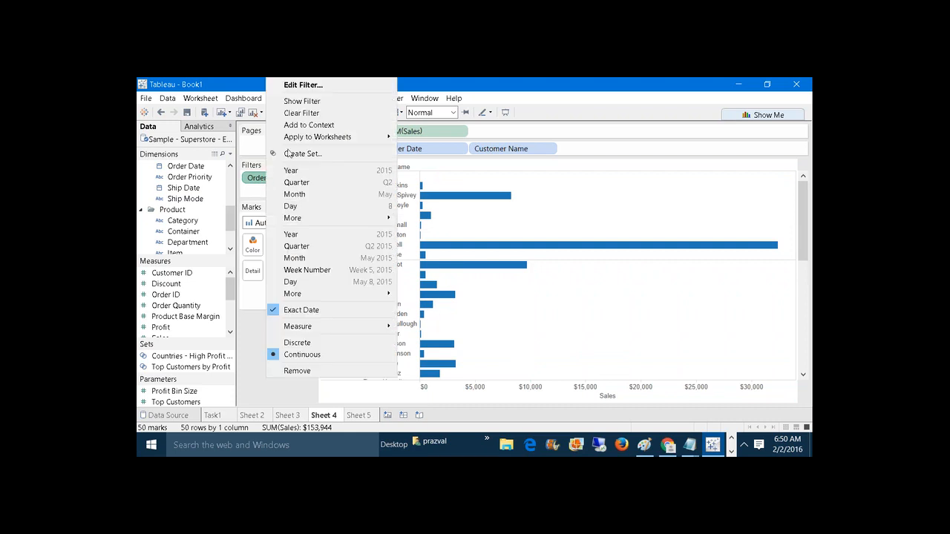
pyautogui.click(319, 89)
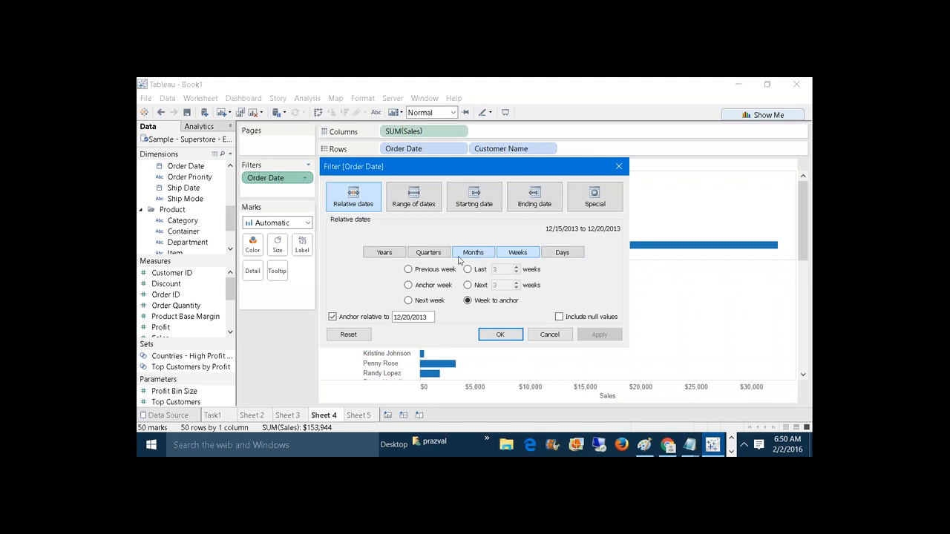
pyautogui.click(429, 302)
pyautogui.click(414, 317)
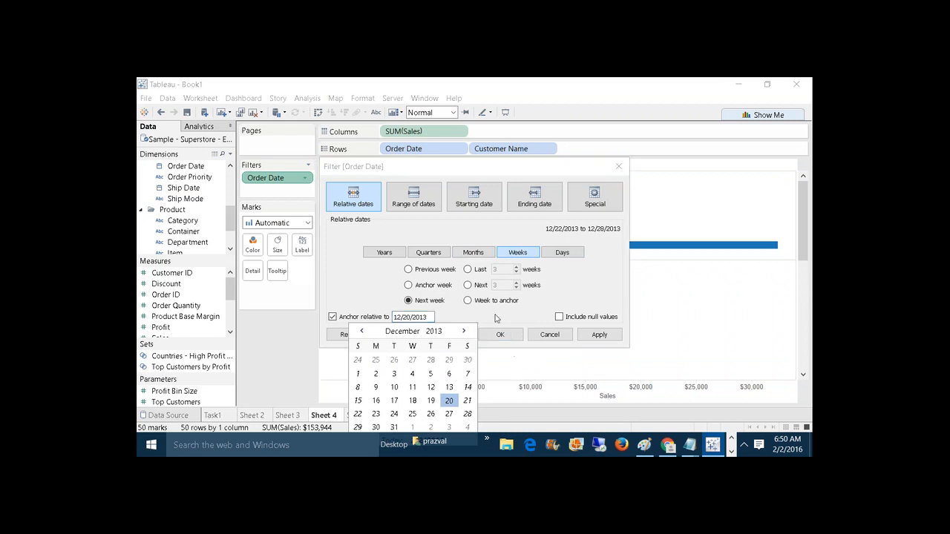
pyautogui.click(584, 336)
pyautogui.click(584, 336)
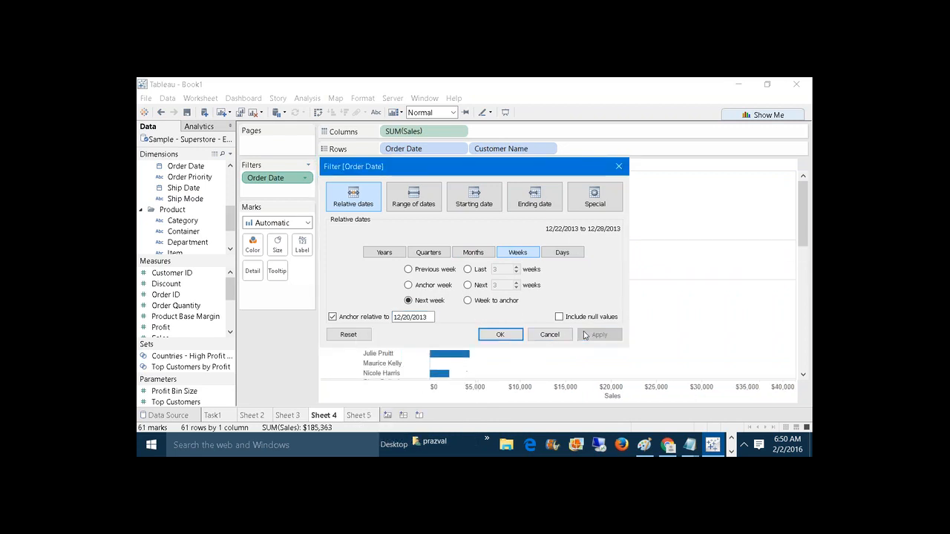
pyautogui.click(512, 335)
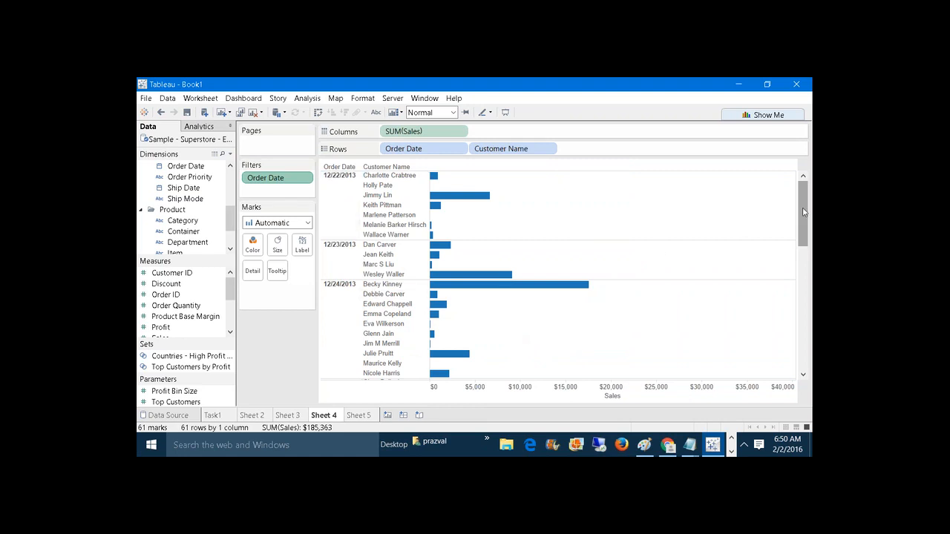
pyautogui.moveTo(803, 212); pyautogui.dragTo(803, 334)
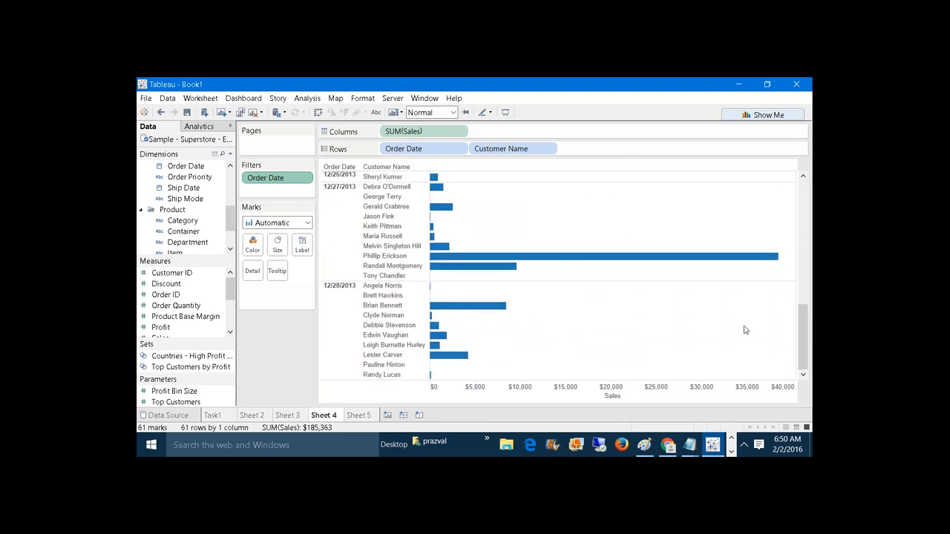
# Change the relative Order Date filter to previous week, keeping 12/20/2013 as the anchor date, apply it, and review the filtered rows
pyautogui.rightClick(269, 184)
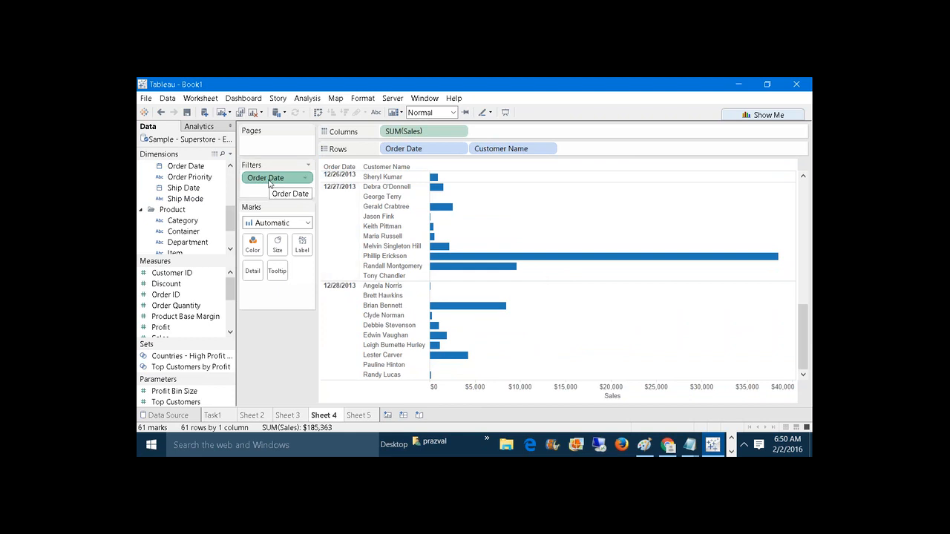
pyautogui.click(329, 89)
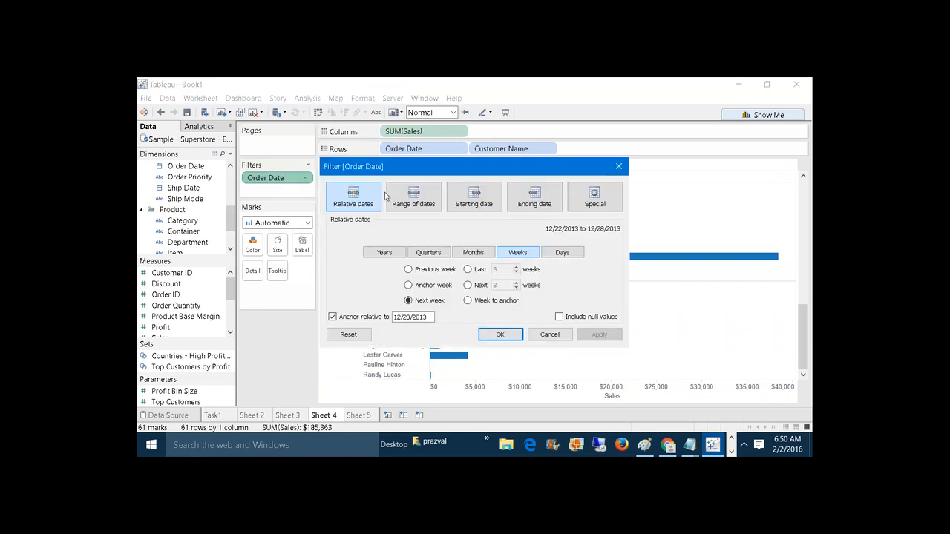
pyautogui.click(409, 270)
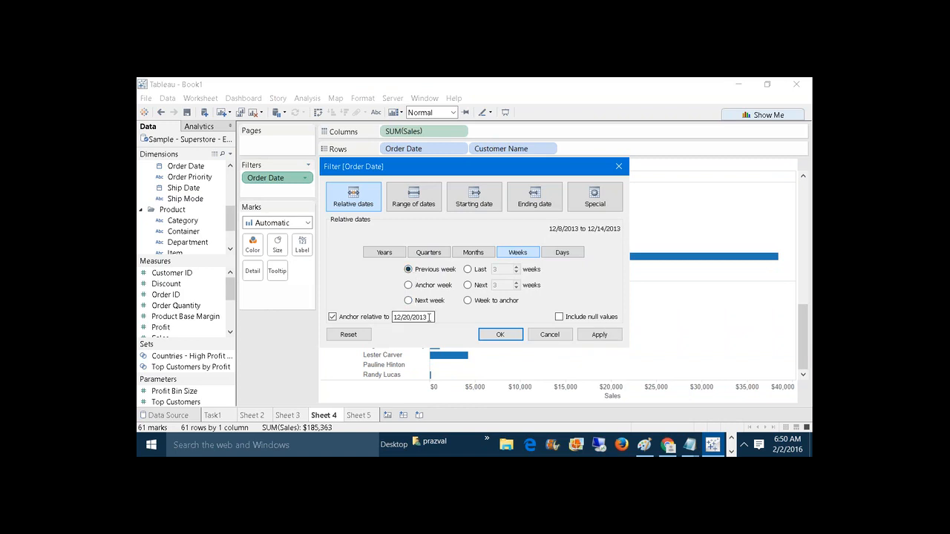
pyautogui.click(429, 316)
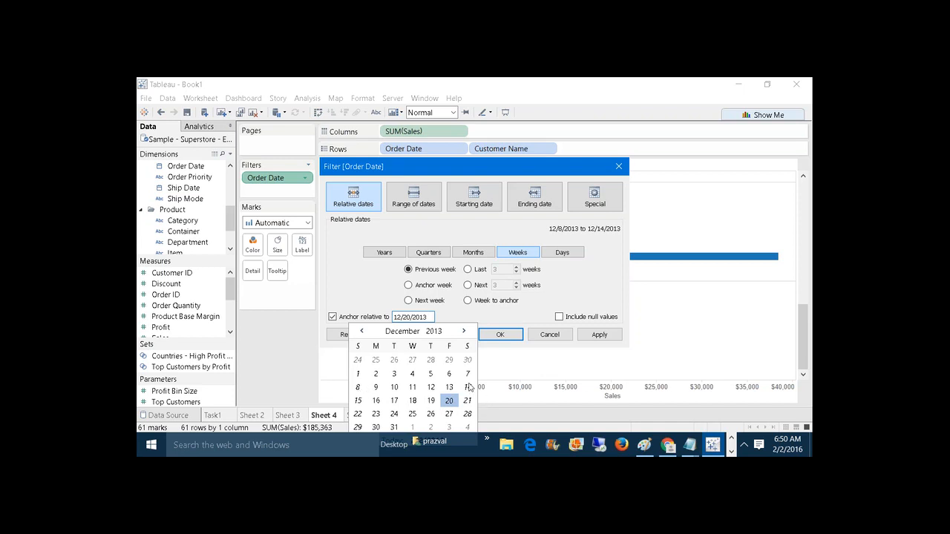
pyautogui.click(598, 335)
pyautogui.click(499, 334)
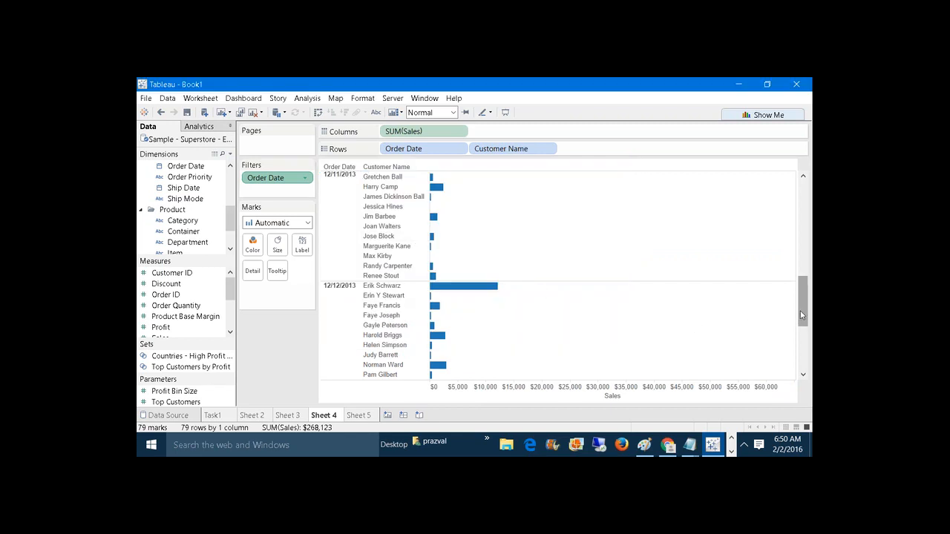
pyautogui.moveTo(800, 311); pyautogui.dragTo(800, 336)
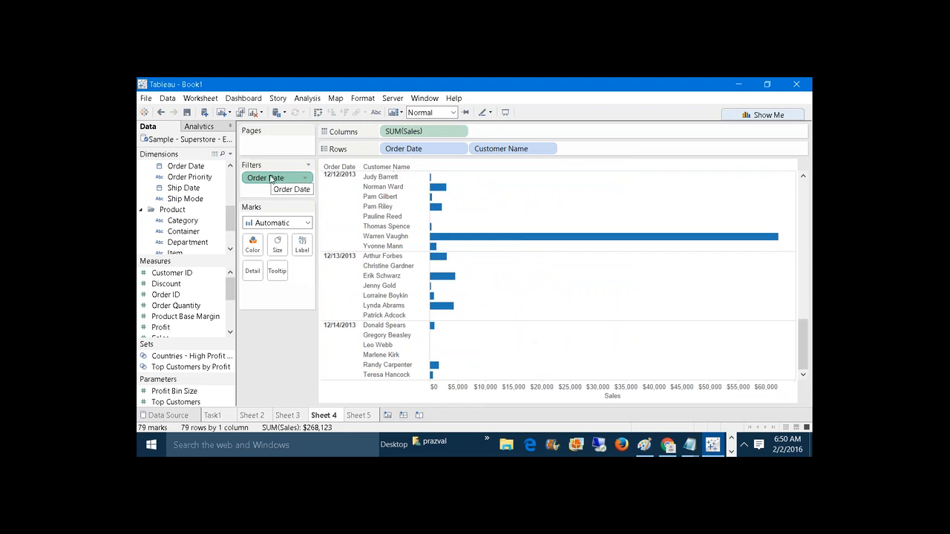
# Change the relative Order Date filter to anchor week, keeping 12/20/2013 as the anchor, apply it, and briefly highlight the 12/20/2013 rows
pyautogui.rightClick(271, 179)
pyautogui.click(338, 87)
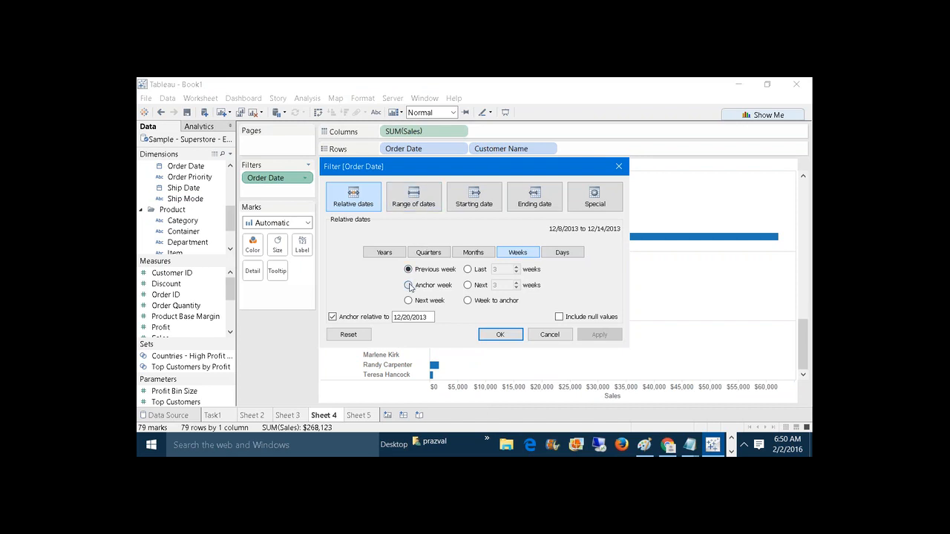
pyautogui.click(408, 285)
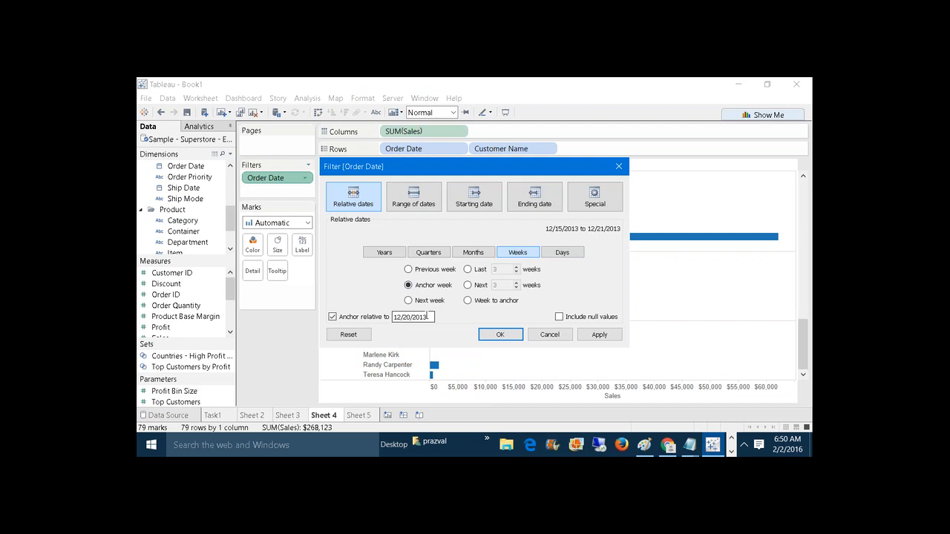
pyautogui.click(434, 317)
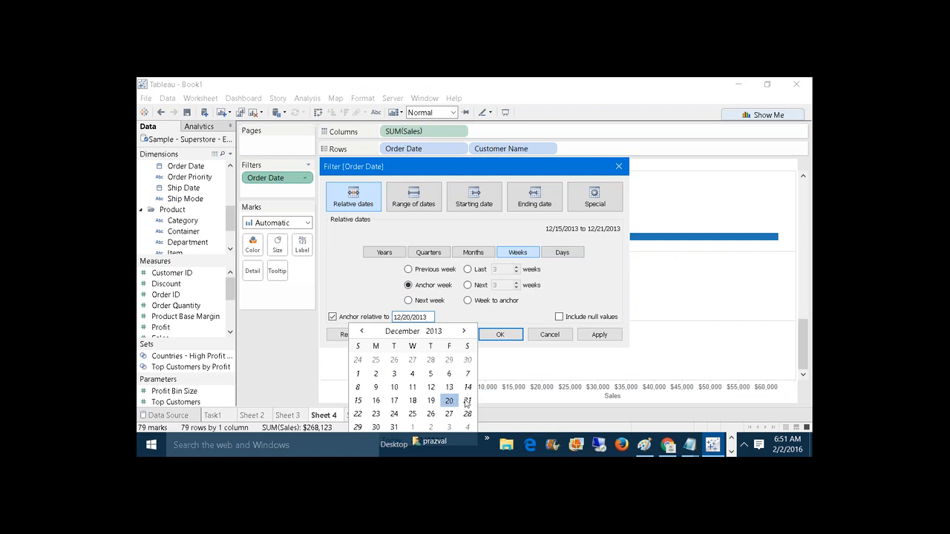
pyautogui.click(586, 335)
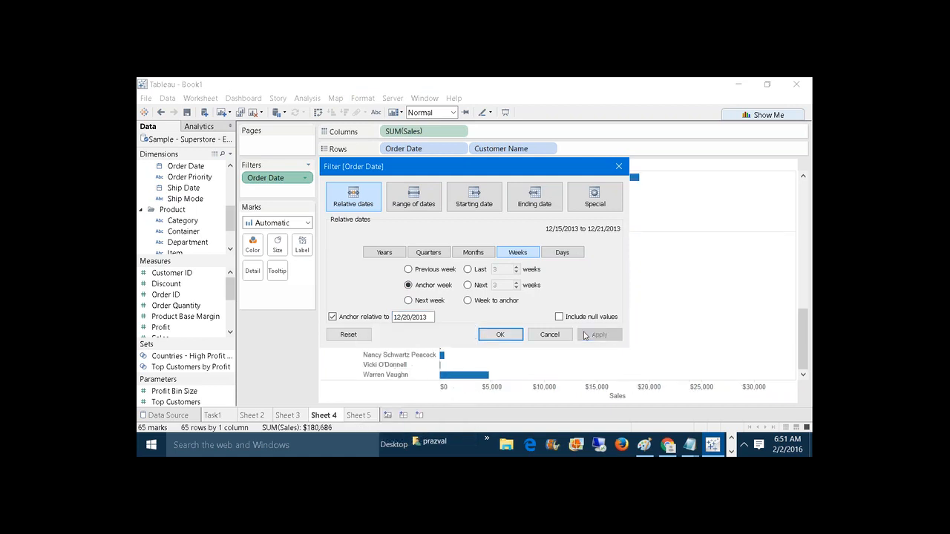
pyautogui.click(523, 335)
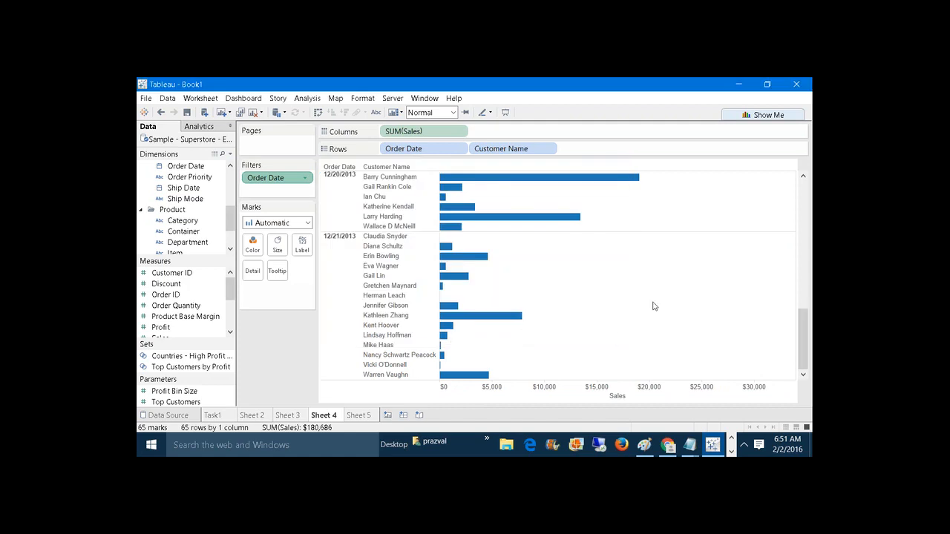
pyautogui.click(339, 196)
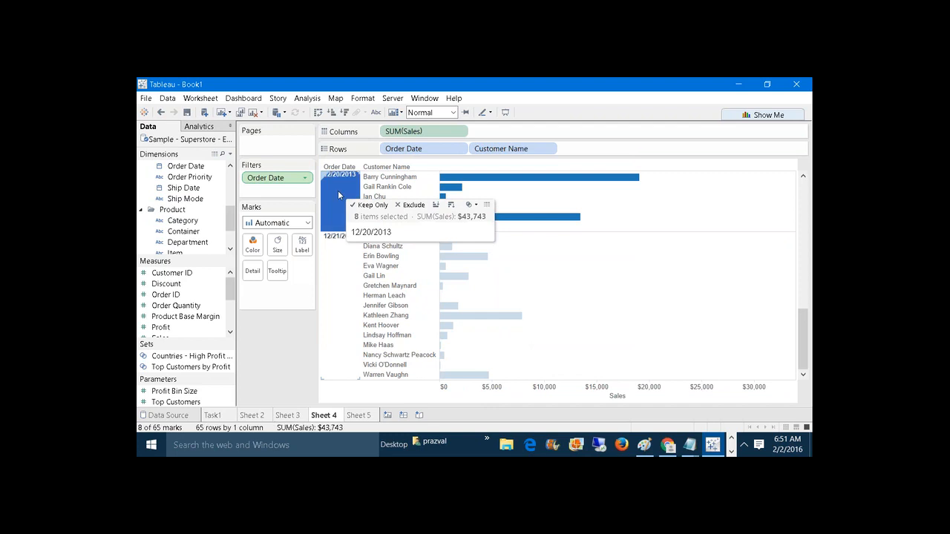
pyautogui.click(279, 328)
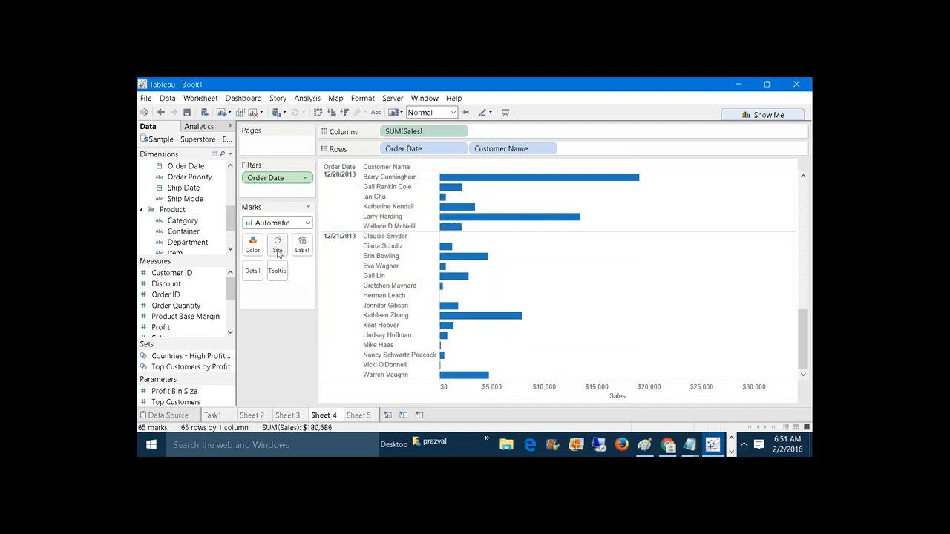
# Filter Order Date to the last 3 months relative to 12/20/2013, and highlight the 10/1/2013 rows followed by the 10/2/2013 rows
pyautogui.rightClick(278, 178)
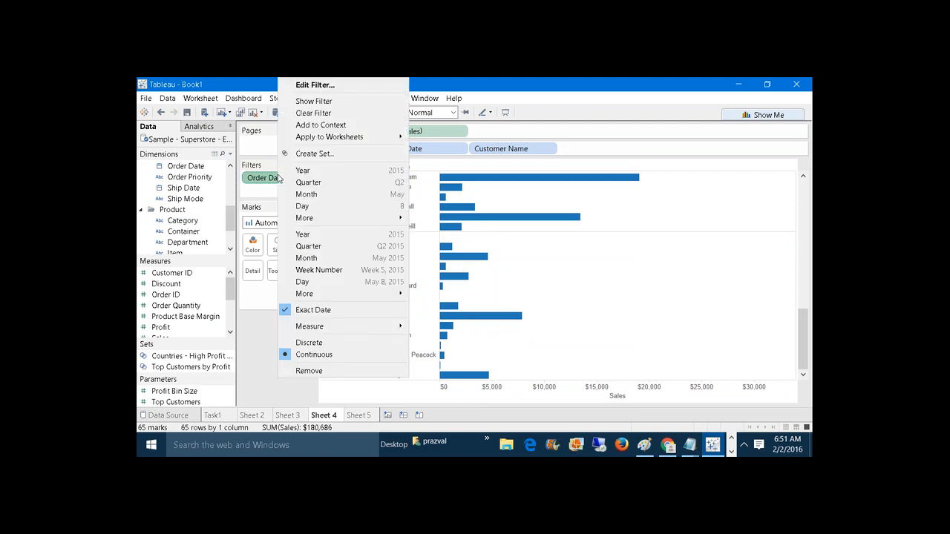
pyautogui.click(350, 85)
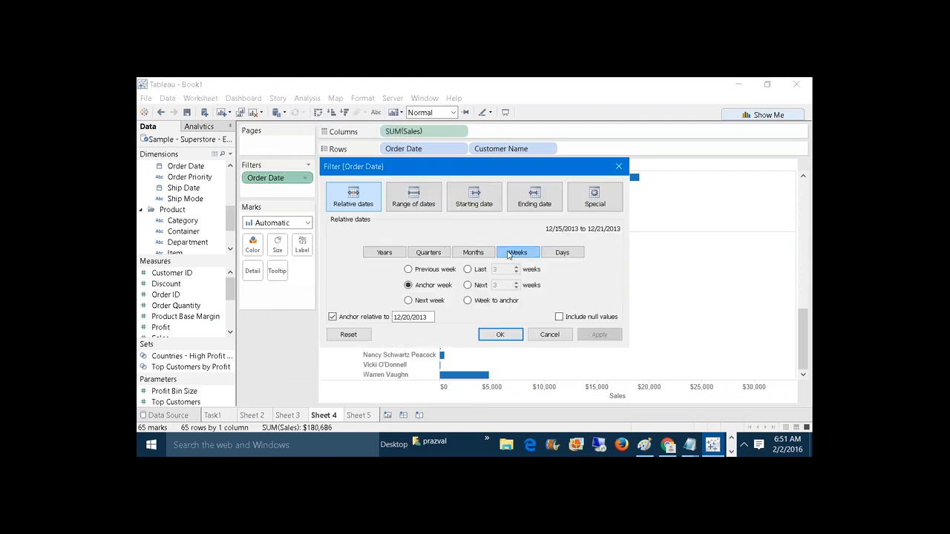
pyautogui.click(473, 252)
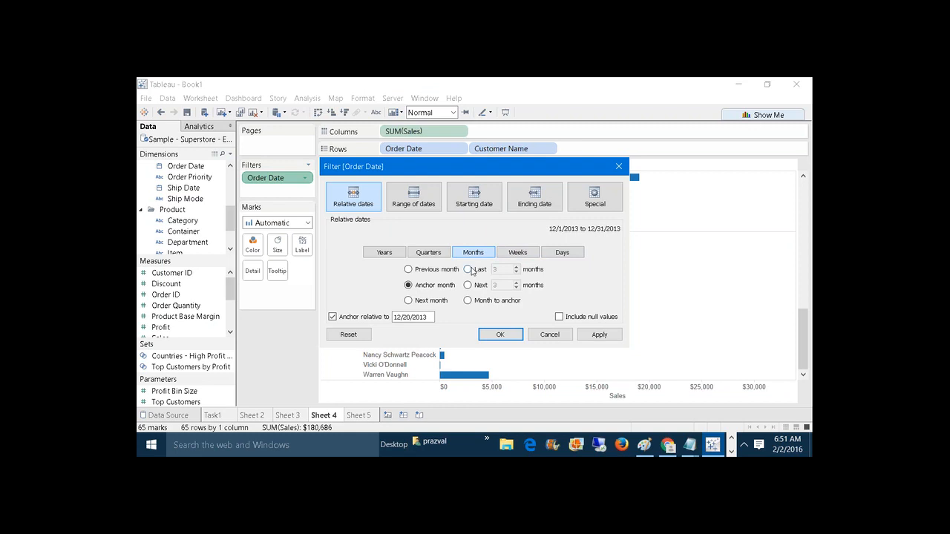
pyautogui.click(468, 269)
pyautogui.click(429, 316)
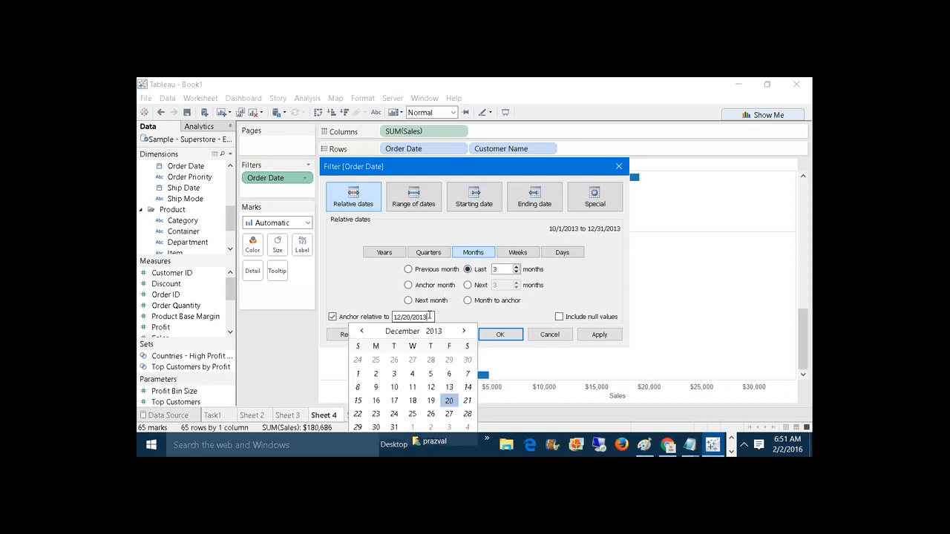
pyautogui.click(468, 288)
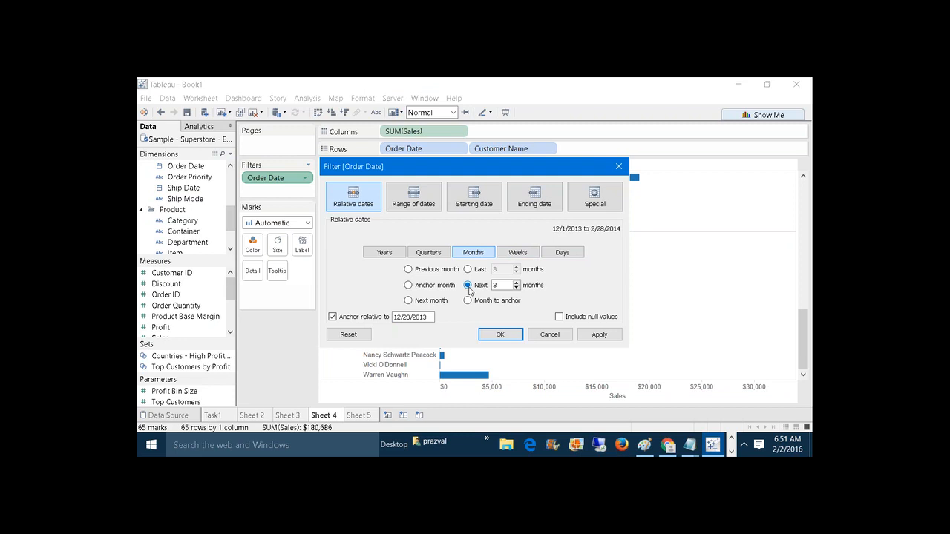
pyautogui.click(468, 269)
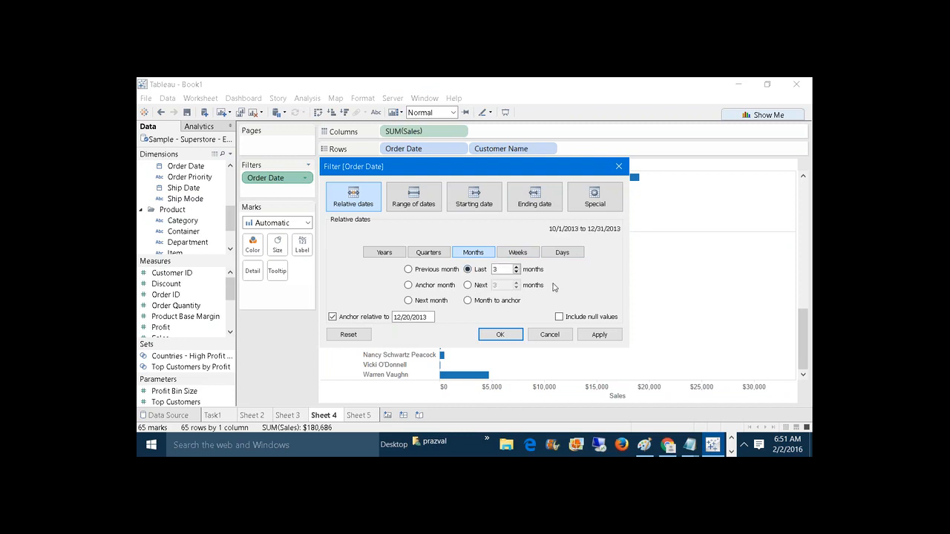
pyautogui.click(597, 335)
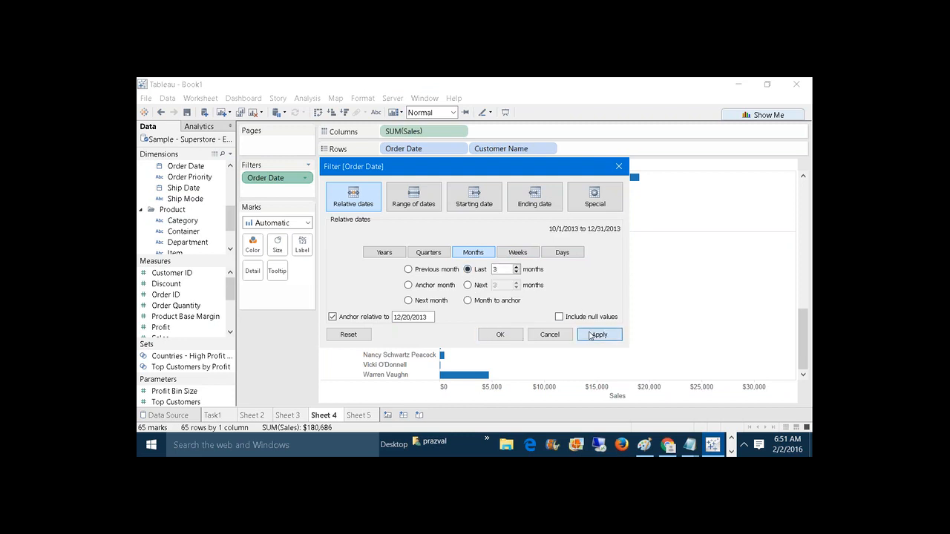
pyautogui.click(517, 339)
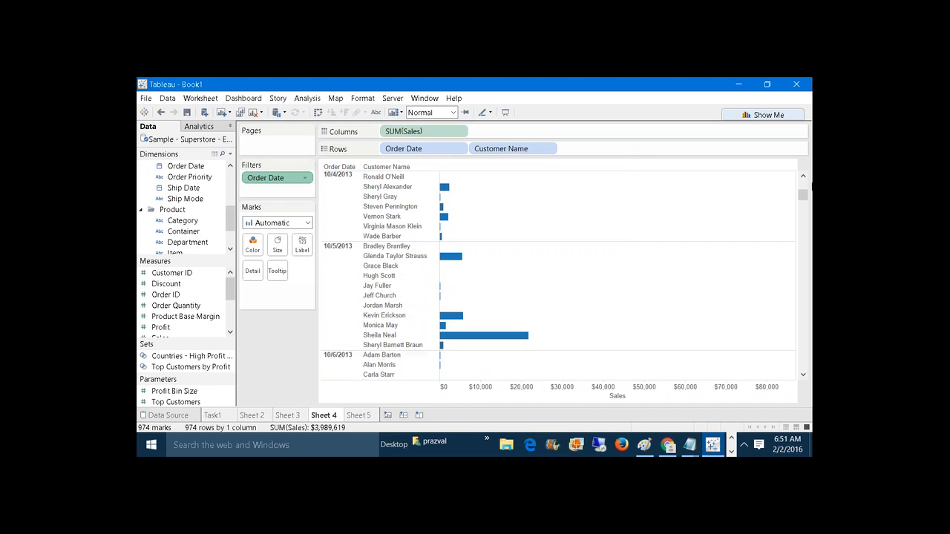
pyautogui.moveTo(806, 195); pyautogui.dragTo(804, 182)
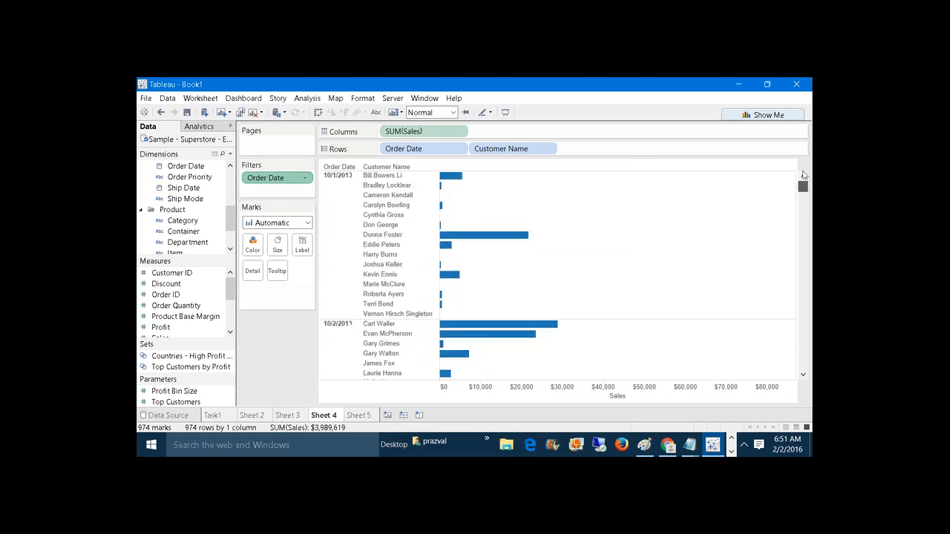
pyautogui.click(358, 213)
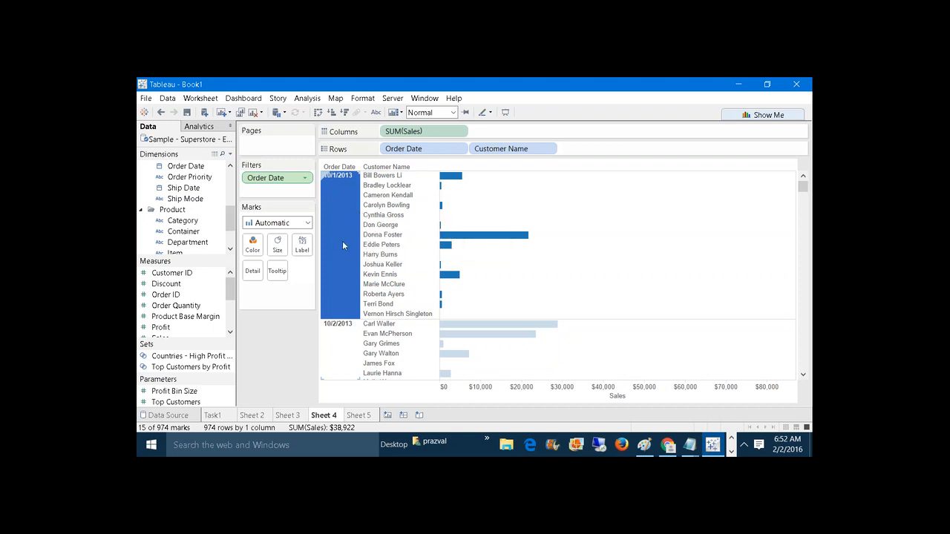
pyautogui.click(338, 348)
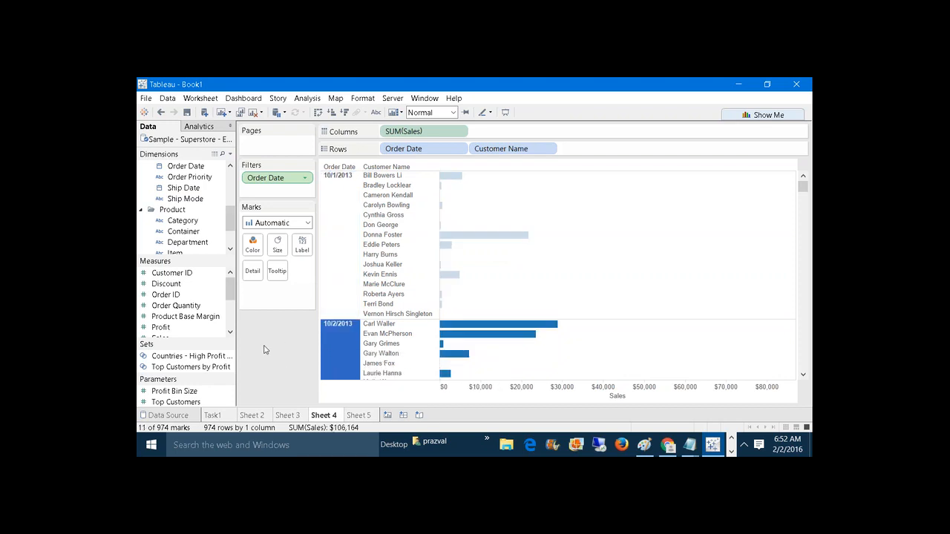
# Set the default date format of the Order Date dimension to 14-Mar-01
pyautogui.rightClick(177, 171)
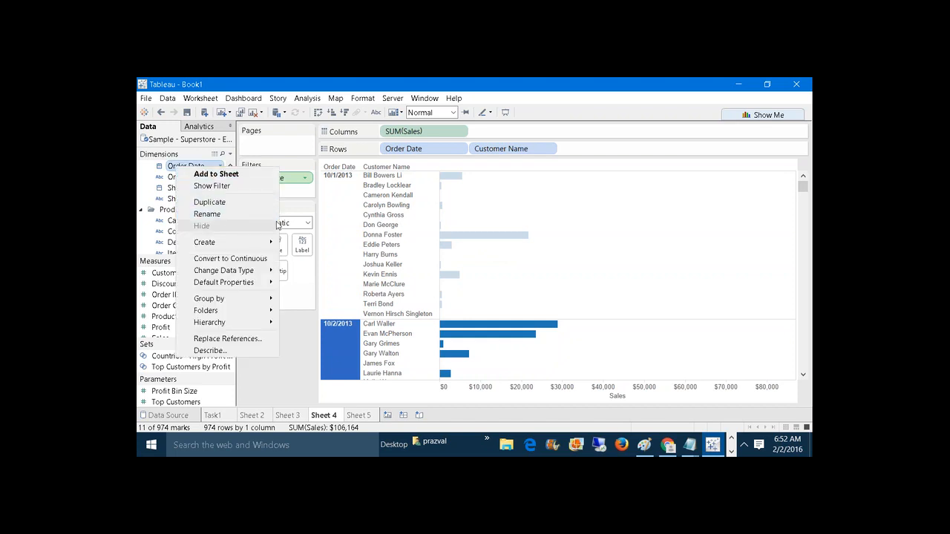
pyautogui.moveTo(267, 285)
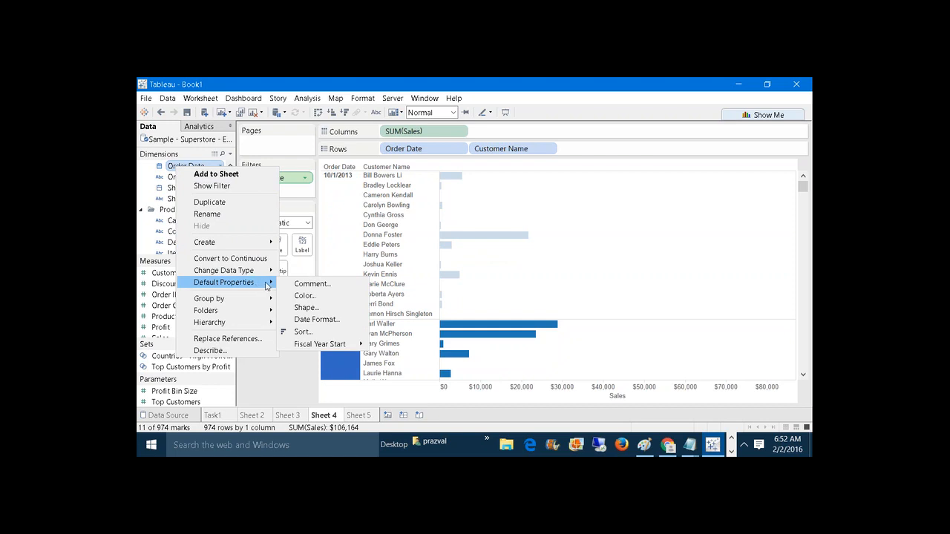
pyautogui.click(307, 319)
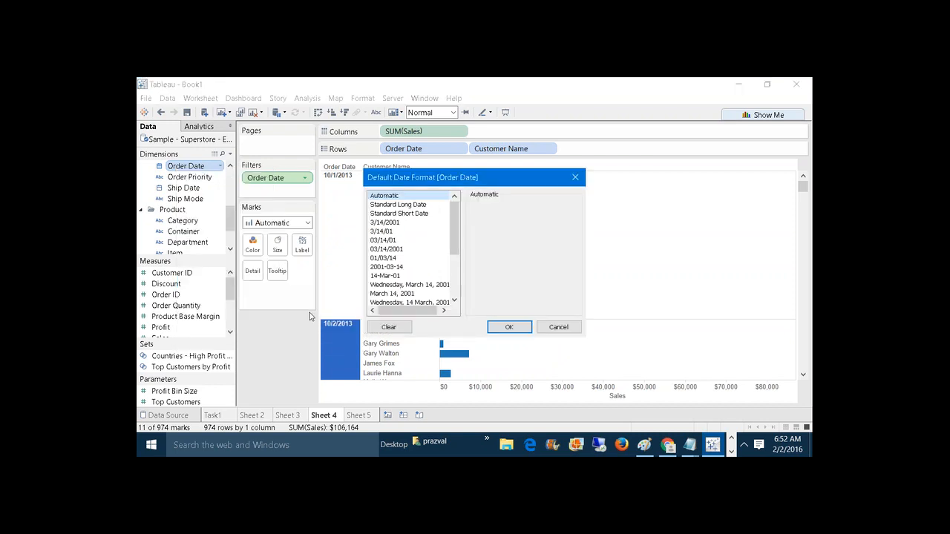
pyautogui.click(381, 276)
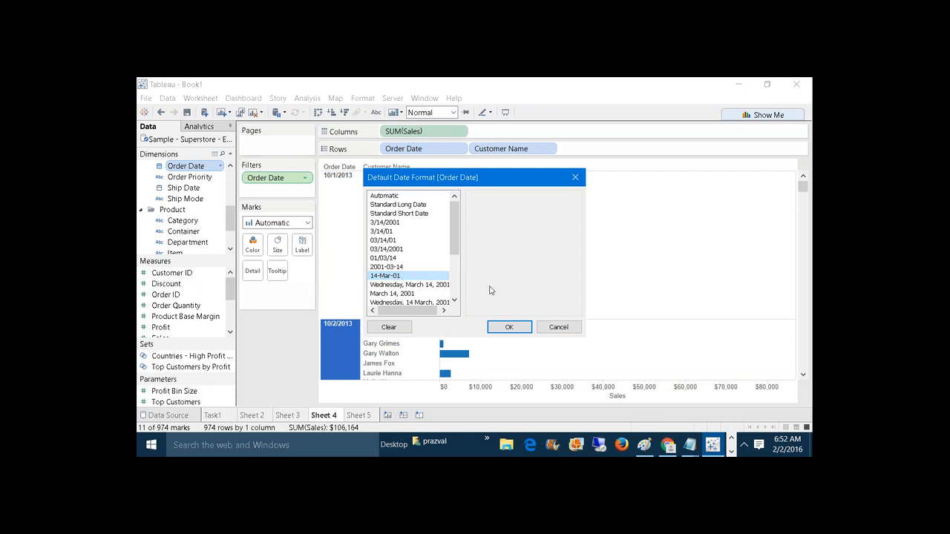
pyautogui.click(509, 328)
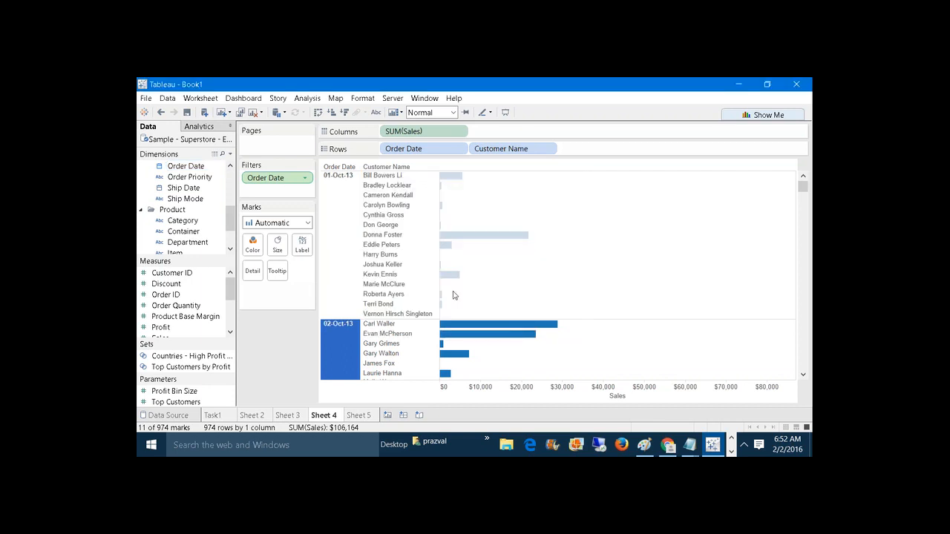
# Highlight the 01-Oct-13 rows, then the 31-Dec-13 rows at the end of the view, and clear the highlight
pyautogui.click(336, 199)
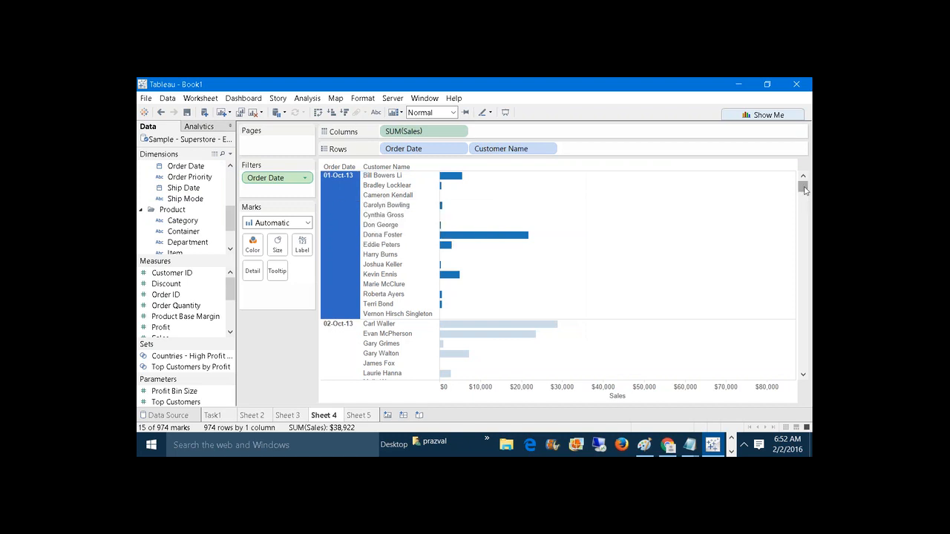
pyautogui.moveTo(804, 190); pyautogui.dragTo(804, 192)
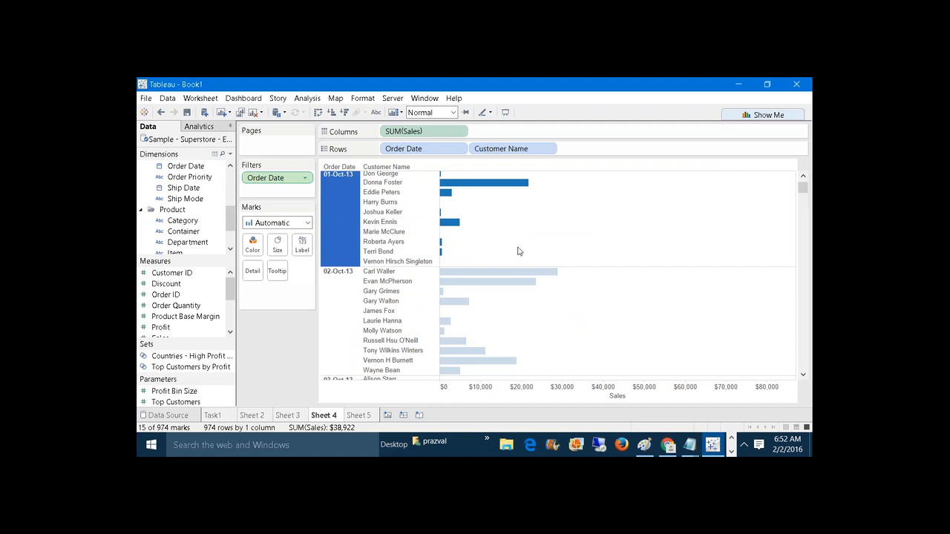
pyautogui.moveTo(803, 188); pyautogui.dragTo(811, 370)
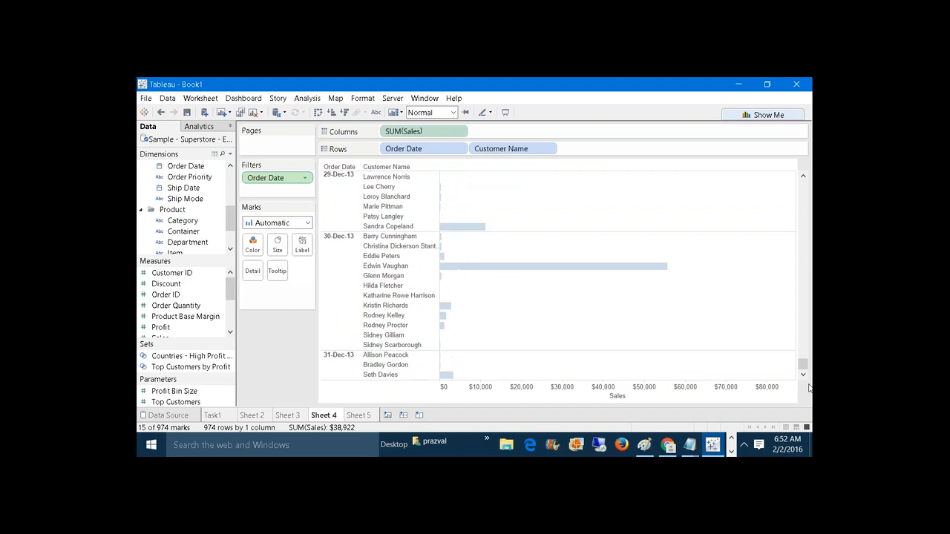
pyautogui.click(354, 366)
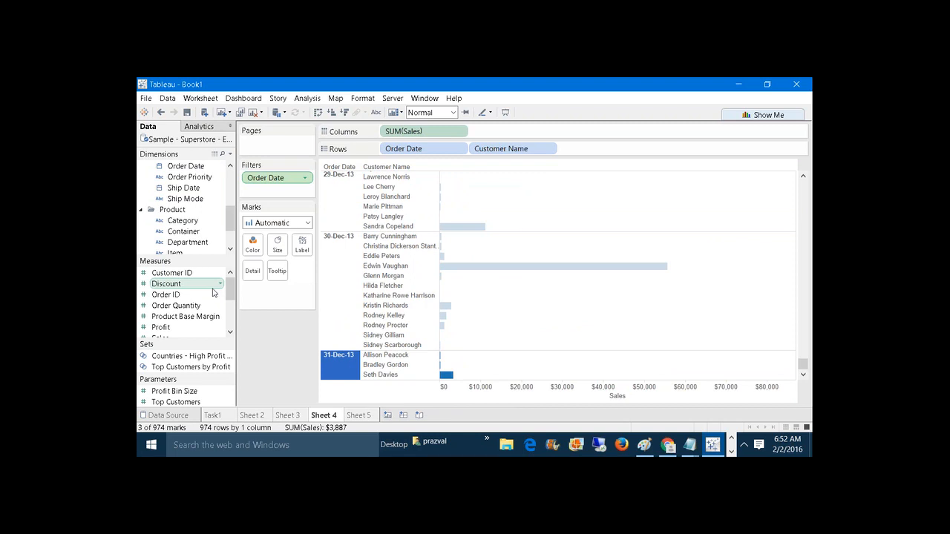
pyautogui.press('Escape')
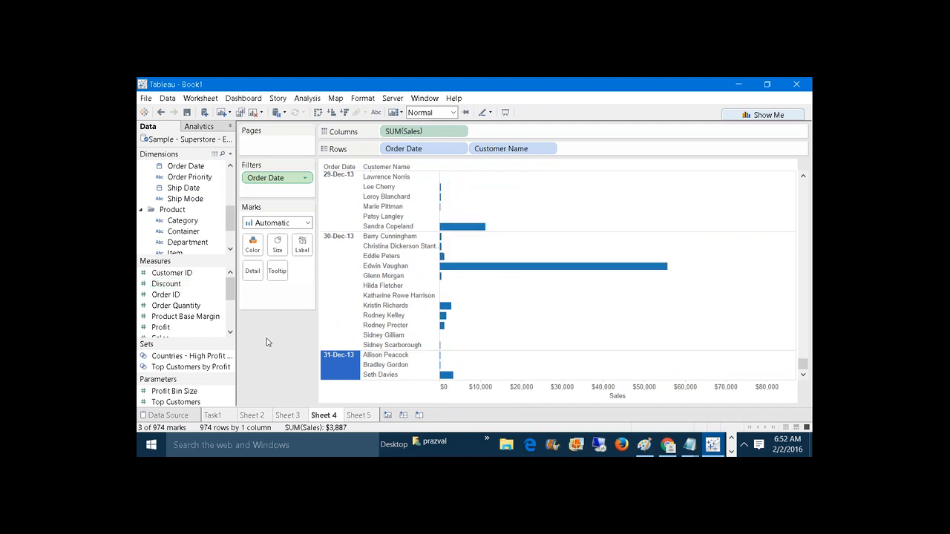
# Change the relative Order Date filter to month to anchor, keeping 12/20/2013 as the anchor, apply it, and review the filtered rows
pyautogui.rightClick(282, 182)
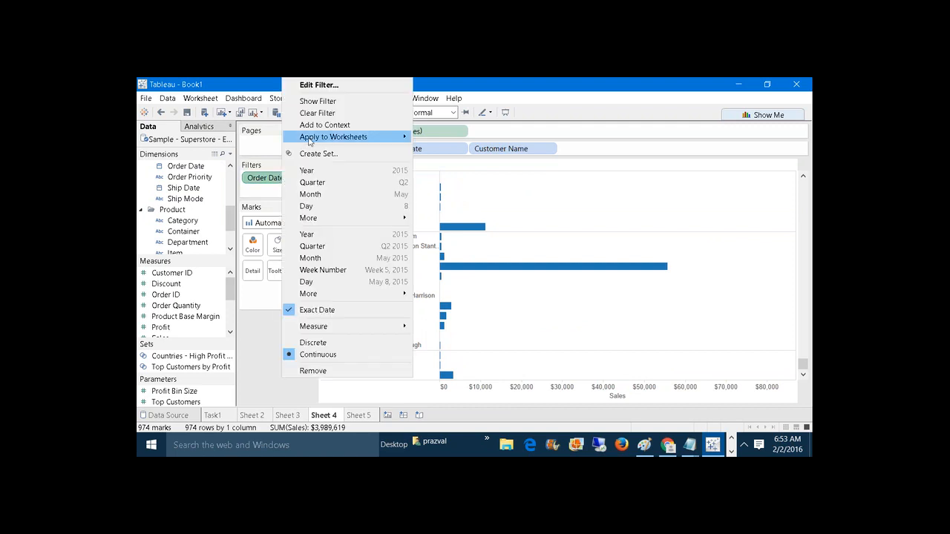
pyautogui.click(319, 85)
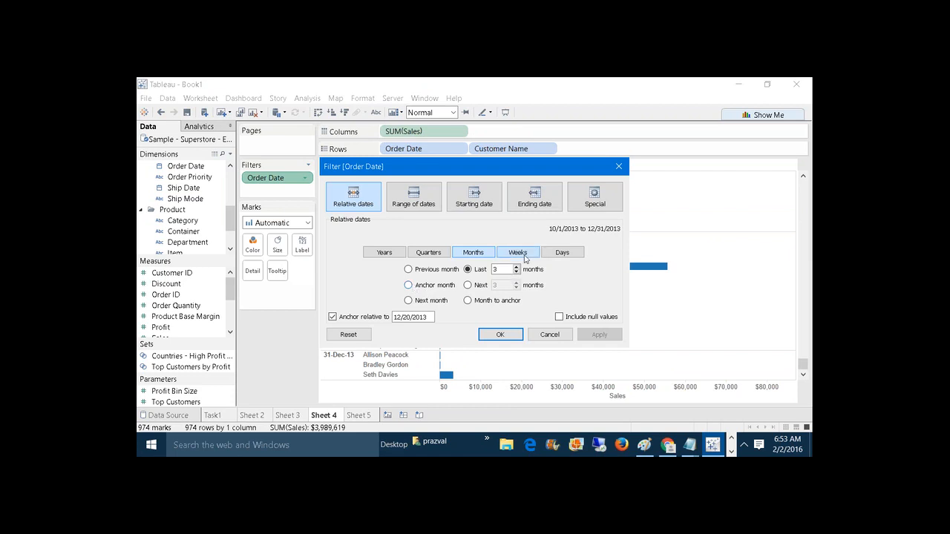
pyautogui.click(467, 301)
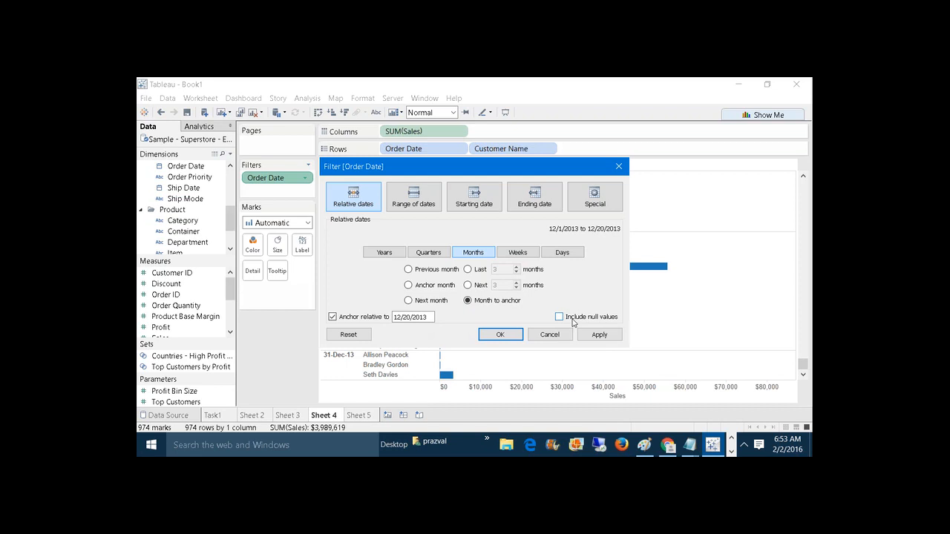
pyautogui.click(600, 337)
pyautogui.click(511, 335)
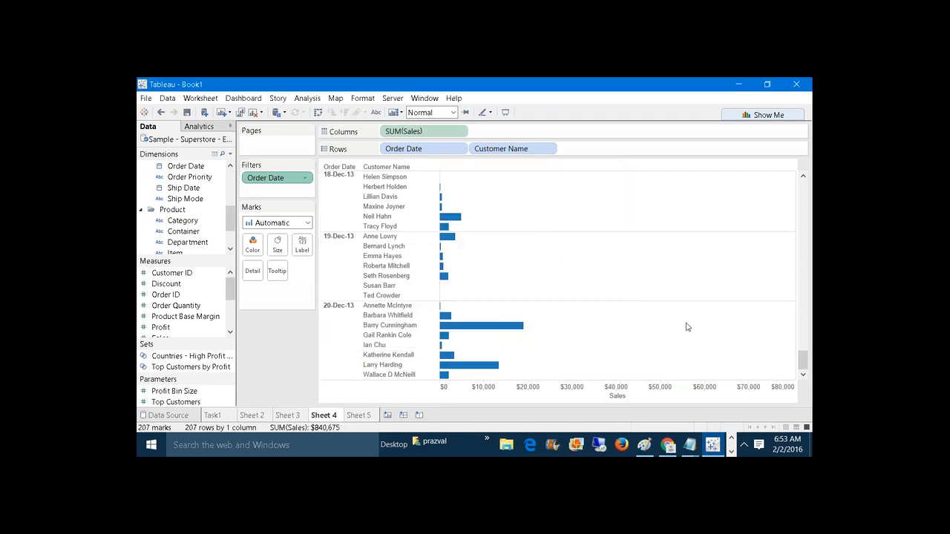
pyautogui.moveTo(802, 360)
pyautogui.mouseDown()
pyautogui.moveTo(799, 182)
pyautogui.moveTo(802, 361)
pyautogui.mouseUp()
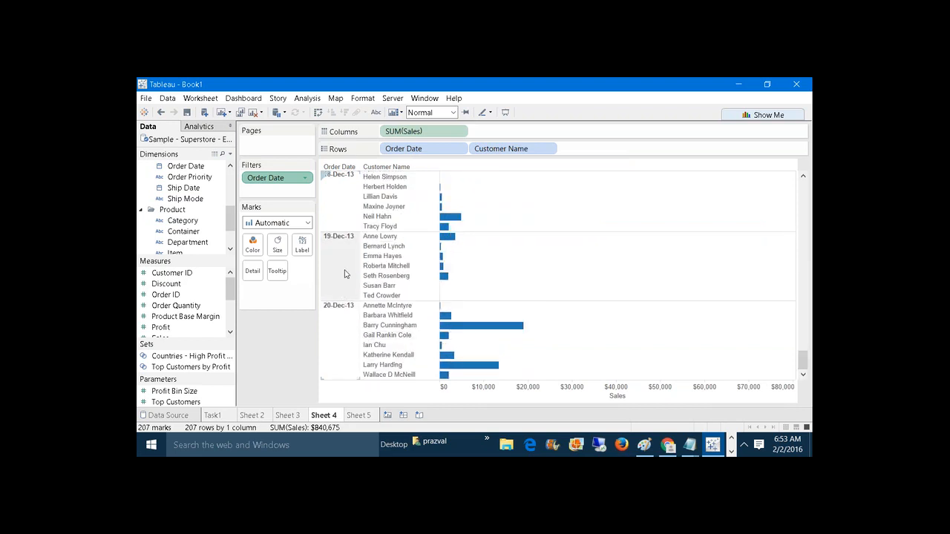
# Reopen the Order Date filter and preview the date ranges for next month, anchor month and previous month
pyautogui.rightClick(280, 183)
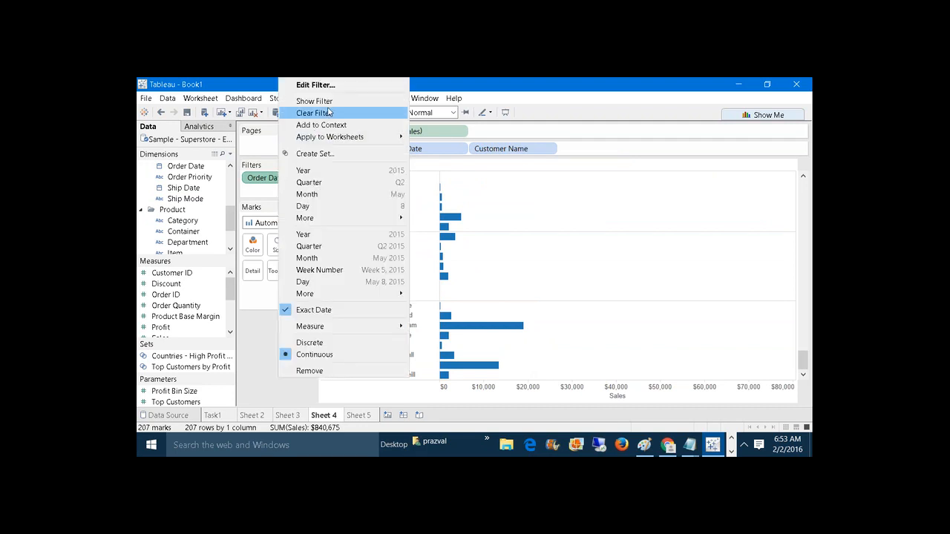
pyautogui.click(332, 86)
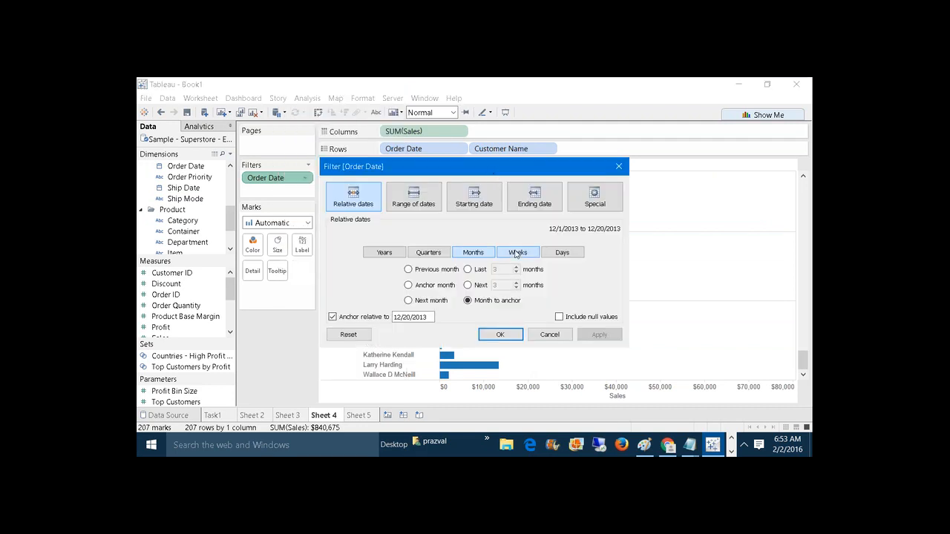
pyautogui.click(430, 302)
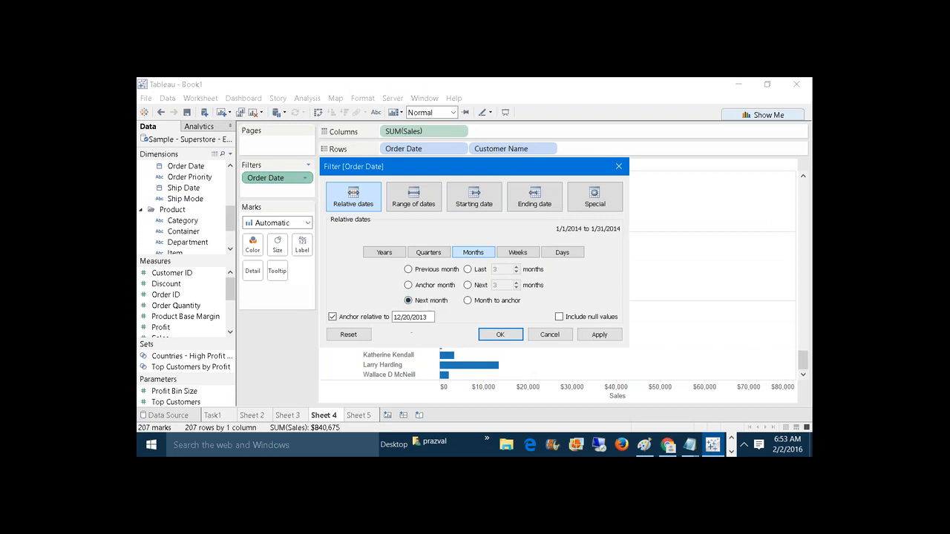
pyautogui.click(413, 287)
pyautogui.click(408, 270)
# Preview the quarter-based ranges for previous, anchor and next quarter, last 3 quarters and next 3 quarters relative to 12/20/2013
pyautogui.click(425, 253)
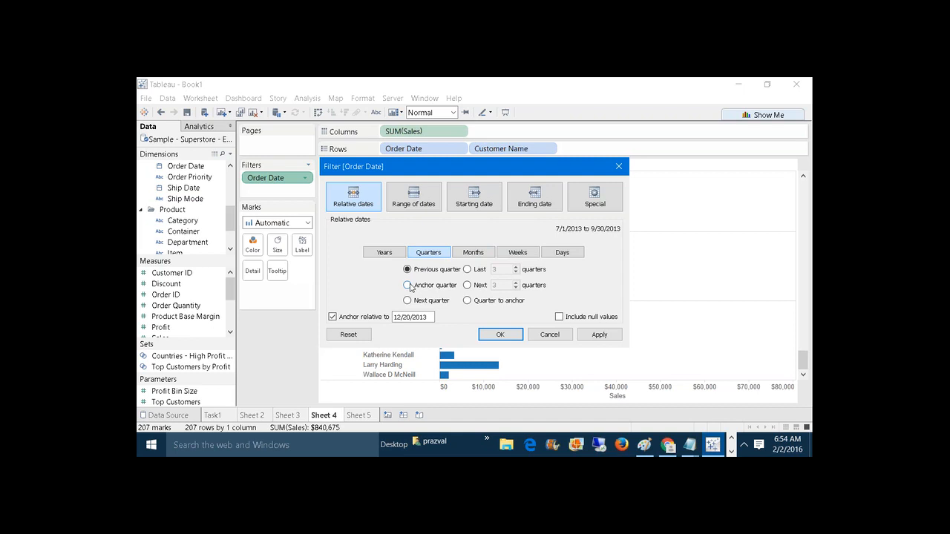
pyautogui.click(408, 286)
pyautogui.click(409, 316)
pyautogui.click(406, 301)
pyautogui.click(466, 271)
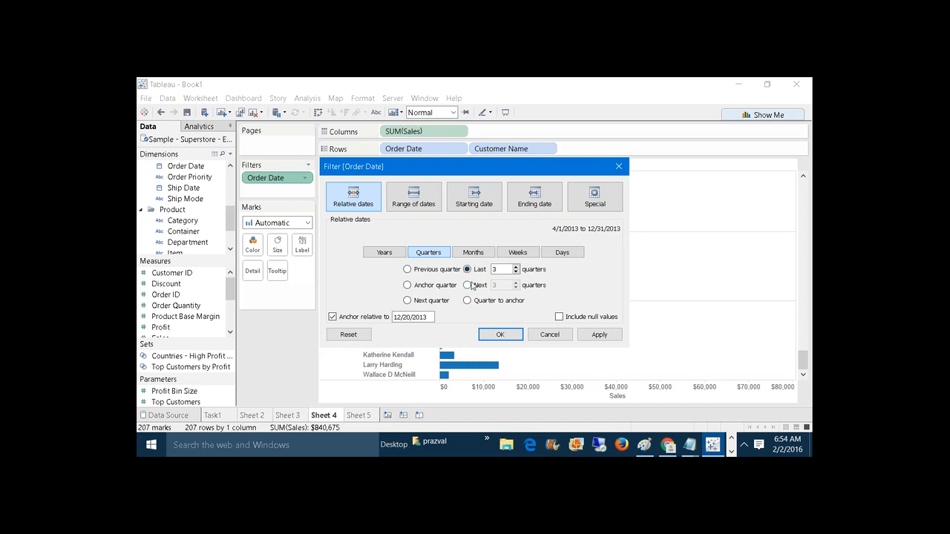
pyautogui.click(466, 285)
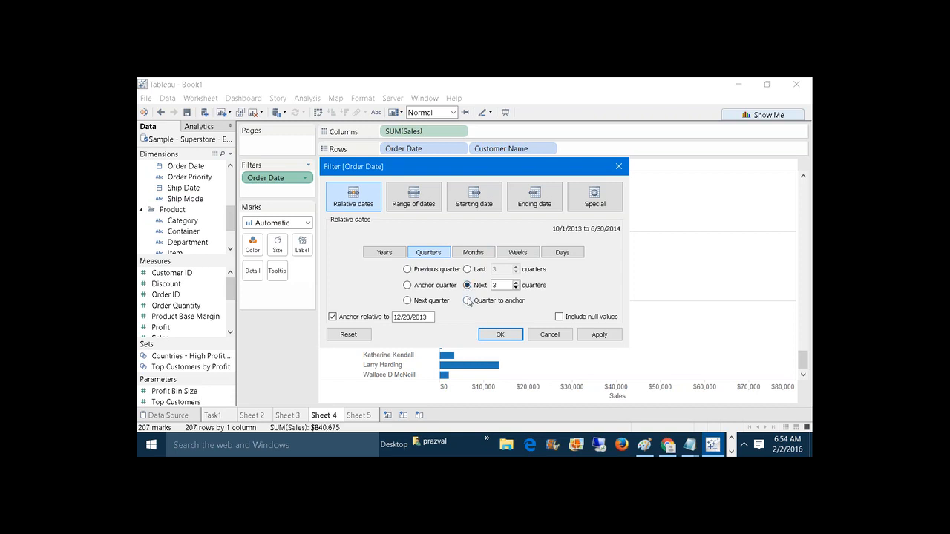
# Apply a quarter-to-anchor relative filter on Order Date anchored to 12/20/2013, and review the last filtered rows
pyautogui.click(467, 301)
pyautogui.click(590, 334)
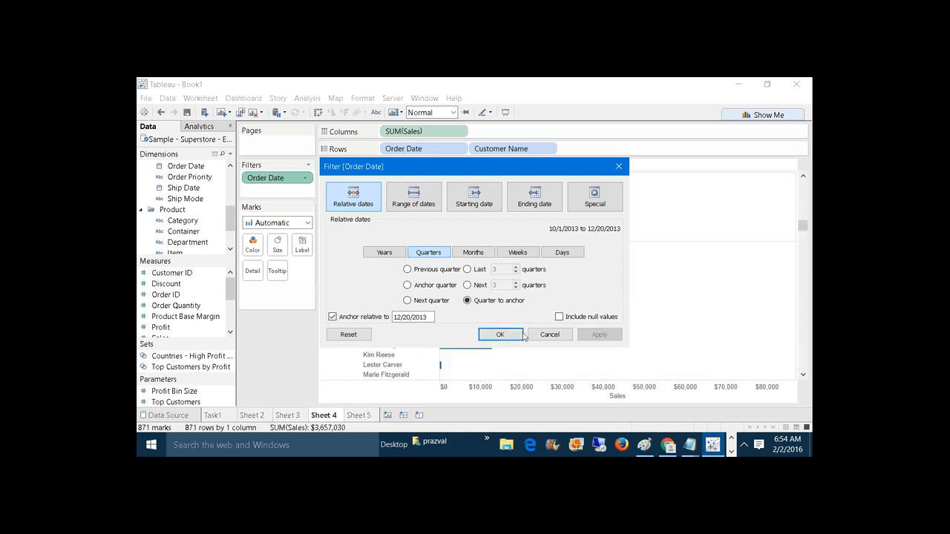
pyautogui.click(500, 334)
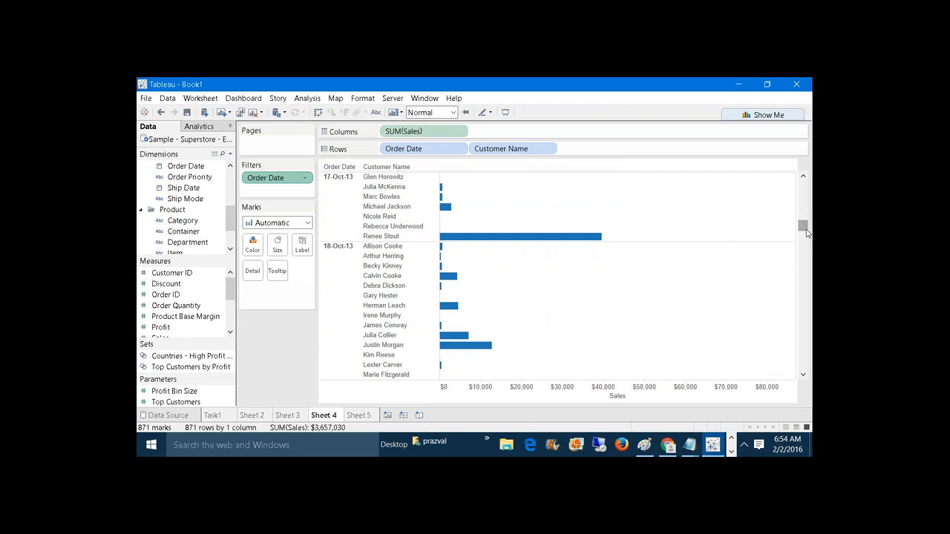
pyautogui.moveTo(804, 226); pyautogui.dragTo(809, 382)
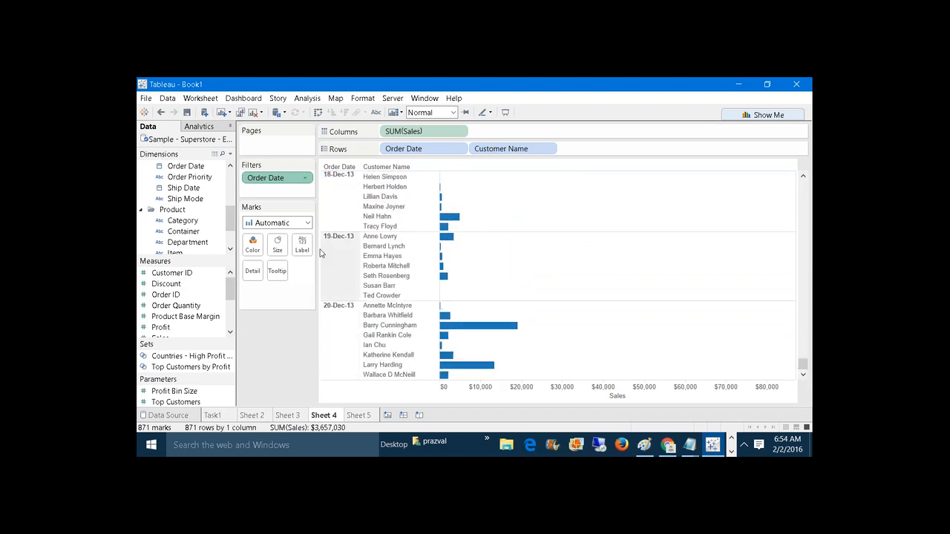
# Reopen the Order Date filter and preview the year-based ranges for previous, anchor and next year, last 3 years and next 3 years
pyautogui.rightClick(267, 181)
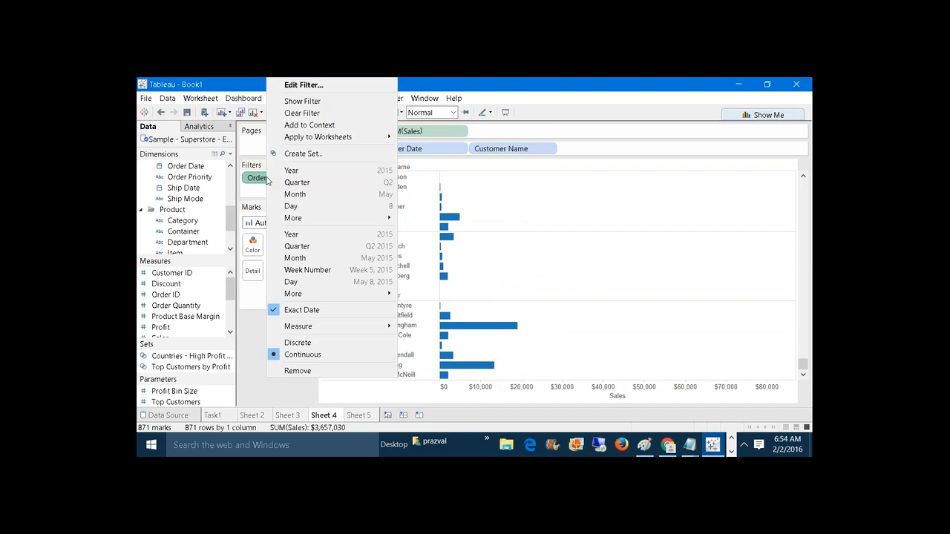
pyautogui.click(324, 88)
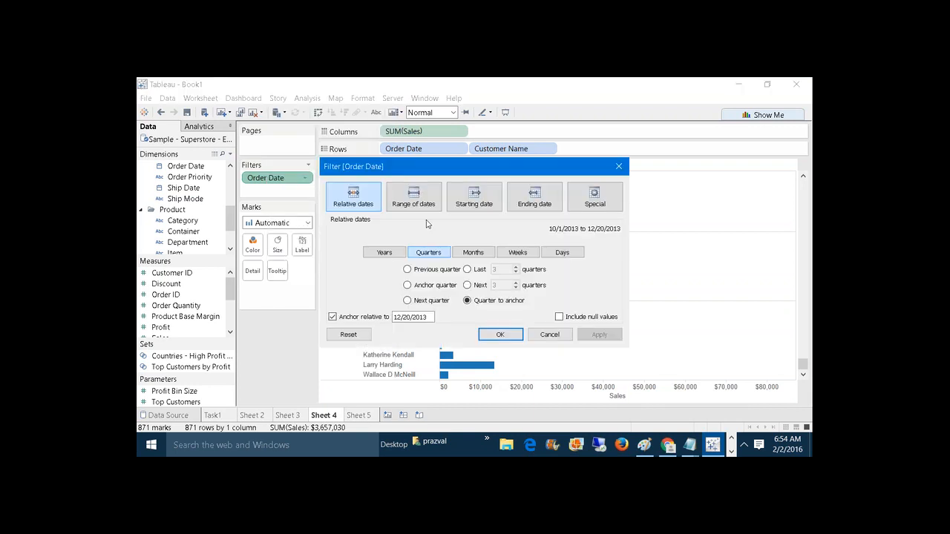
pyautogui.click(396, 257)
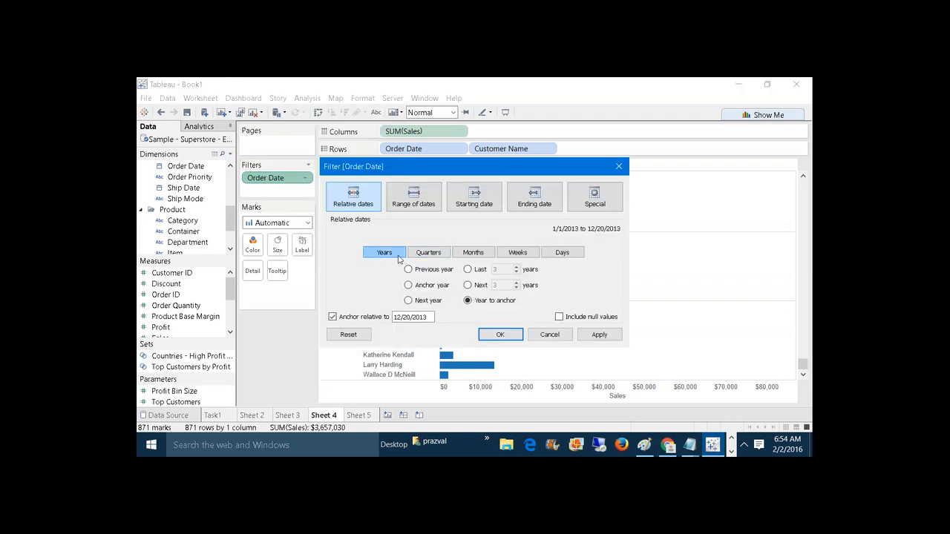
pyautogui.click(409, 270)
pyautogui.click(409, 286)
pyautogui.click(409, 300)
pyautogui.click(468, 271)
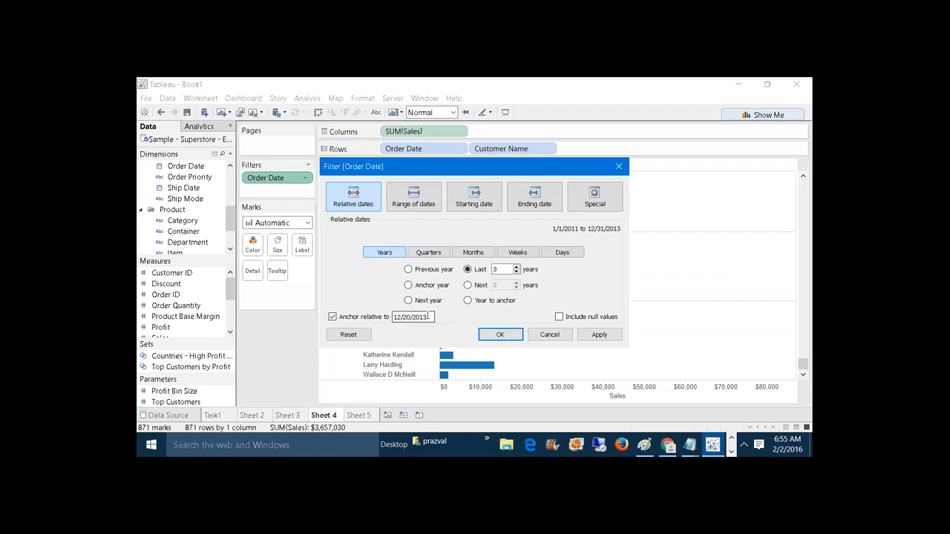
pyautogui.click(467, 285)
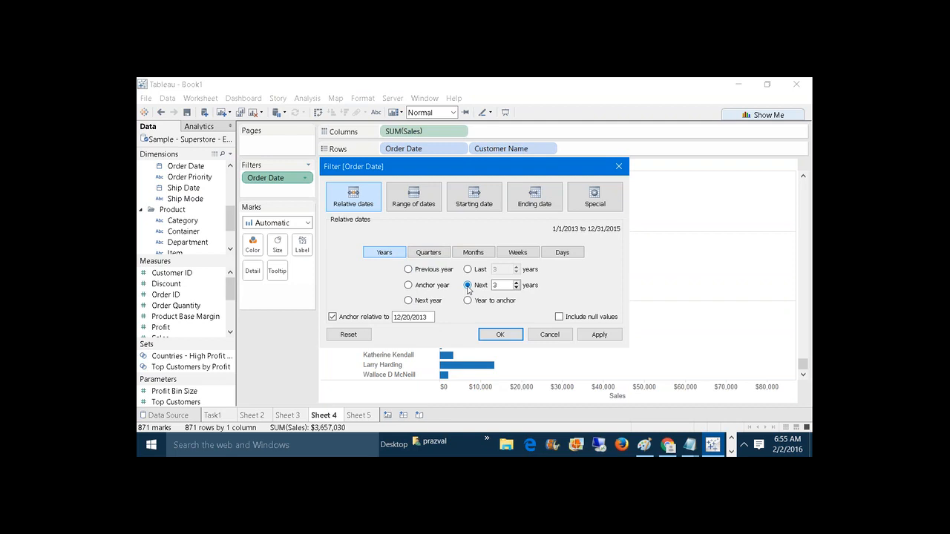
# Apply a year-to-anchor relative filter on Order Date anchored to 12/20/2013, and review the last filtered rows
pyautogui.click(467, 301)
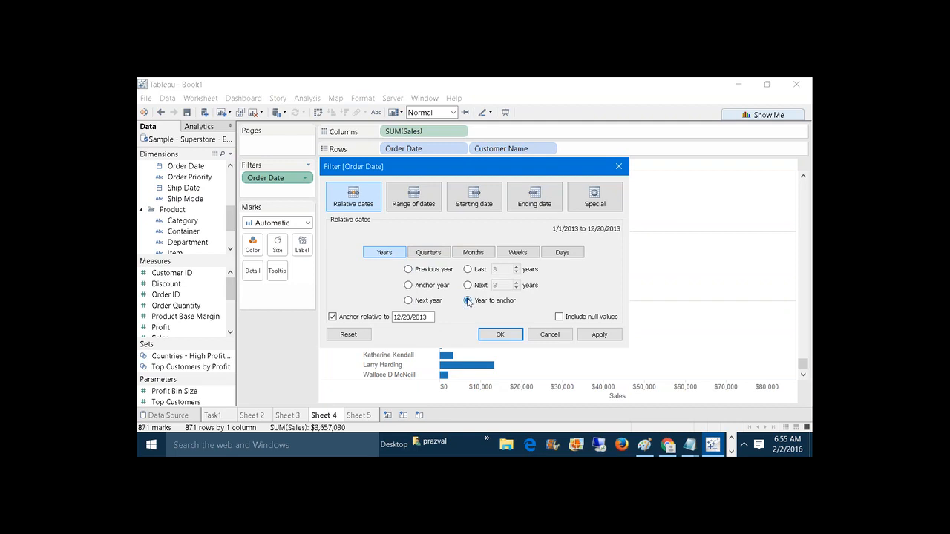
pyautogui.click(594, 334)
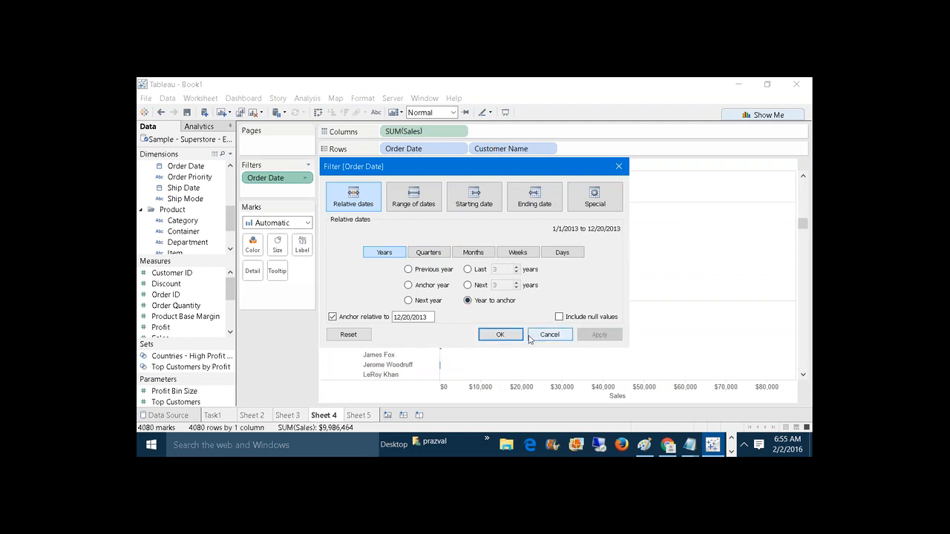
pyautogui.click(512, 335)
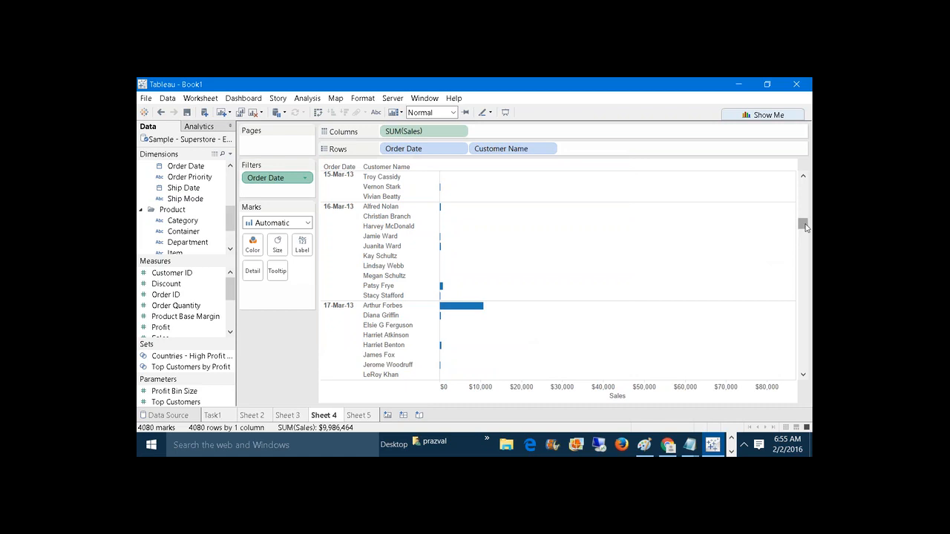
pyautogui.moveTo(802, 223); pyautogui.dragTo(802, 363)
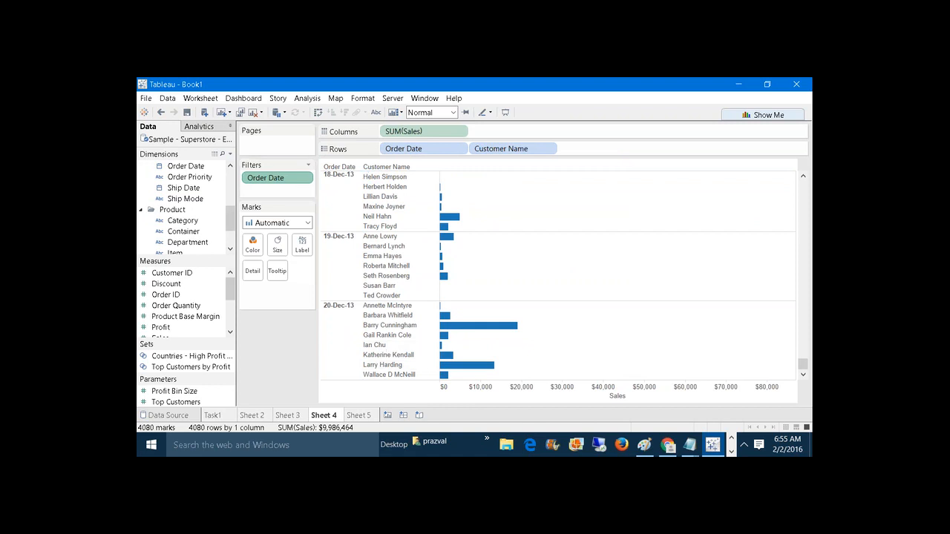
# Reopen the Order Date filter and review its Range of dates, Starting date, Ending date and Special types, without applying any change
pyautogui.rightClick(280, 179)
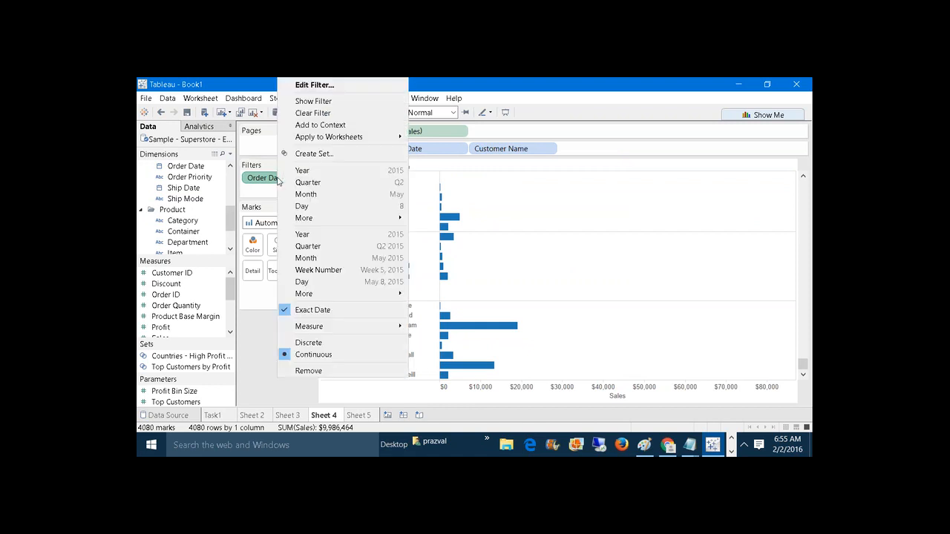
pyautogui.click(321, 87)
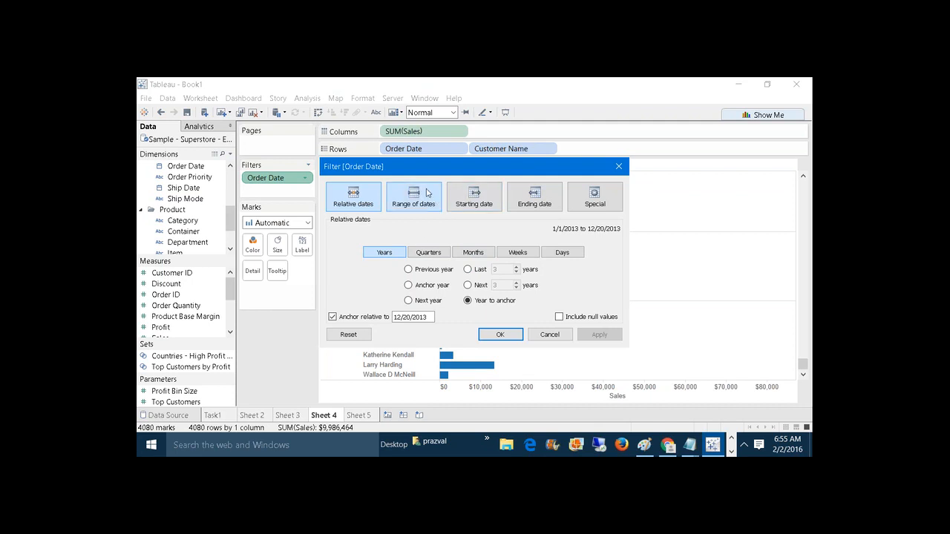
pyautogui.click(480, 210)
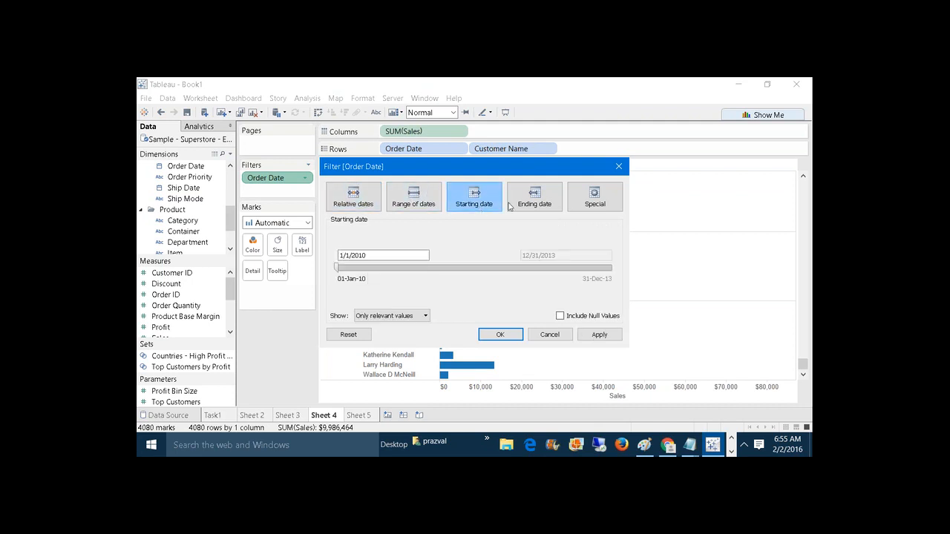
pyautogui.click(531, 203)
pyautogui.click(590, 203)
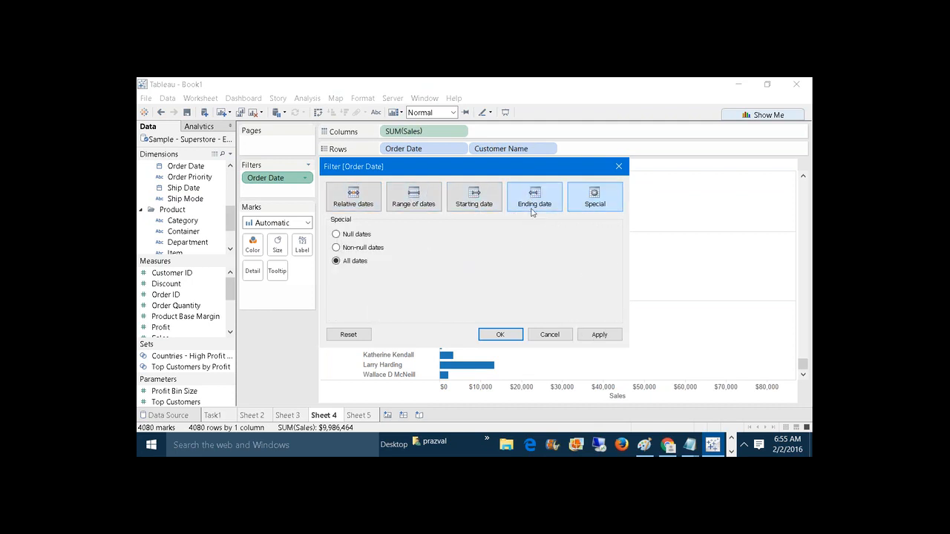
pyautogui.click(532, 209)
pyautogui.click(466, 208)
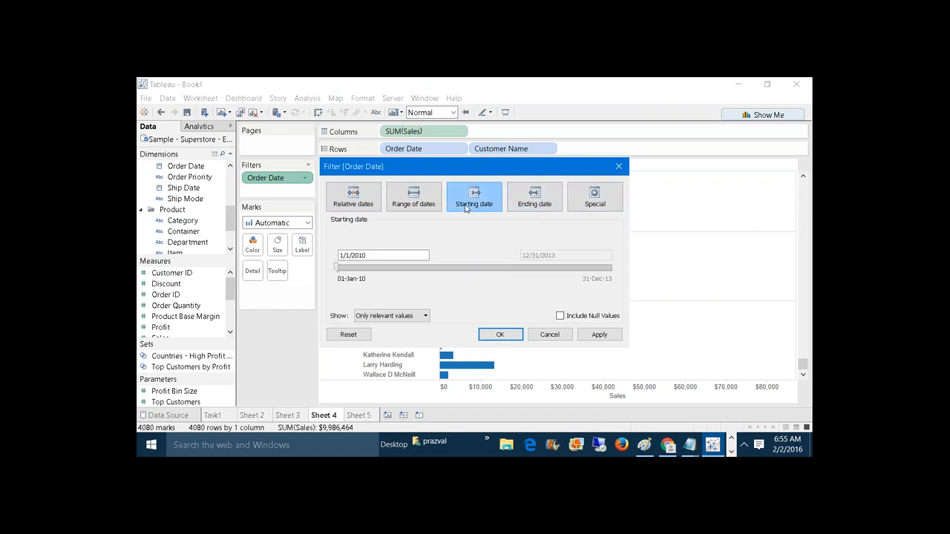
pyautogui.click(398, 207)
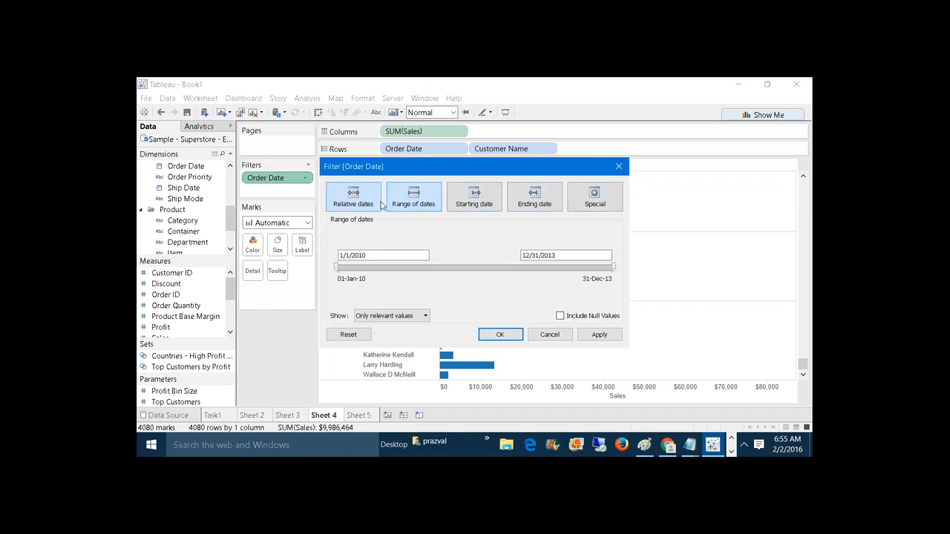
pyautogui.click(373, 204)
pyautogui.click(404, 204)
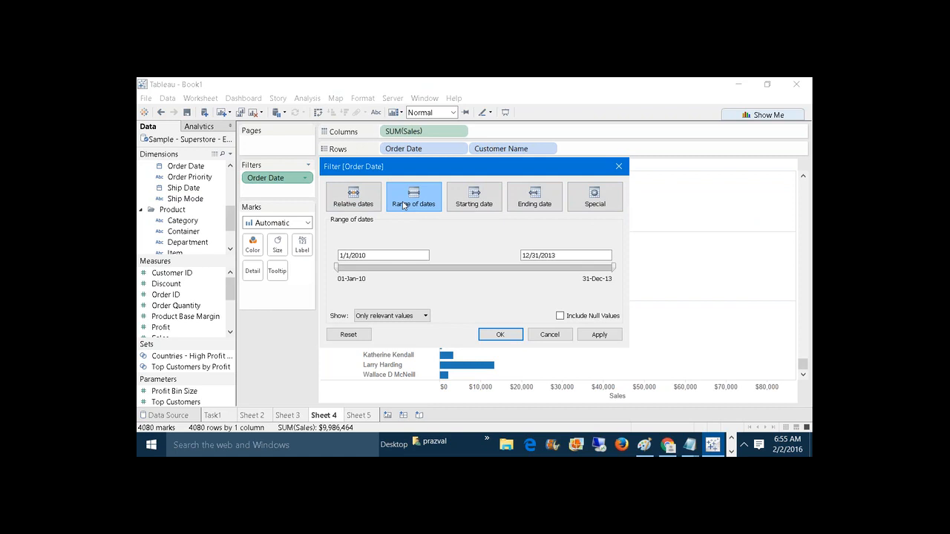
pyautogui.click(463, 199)
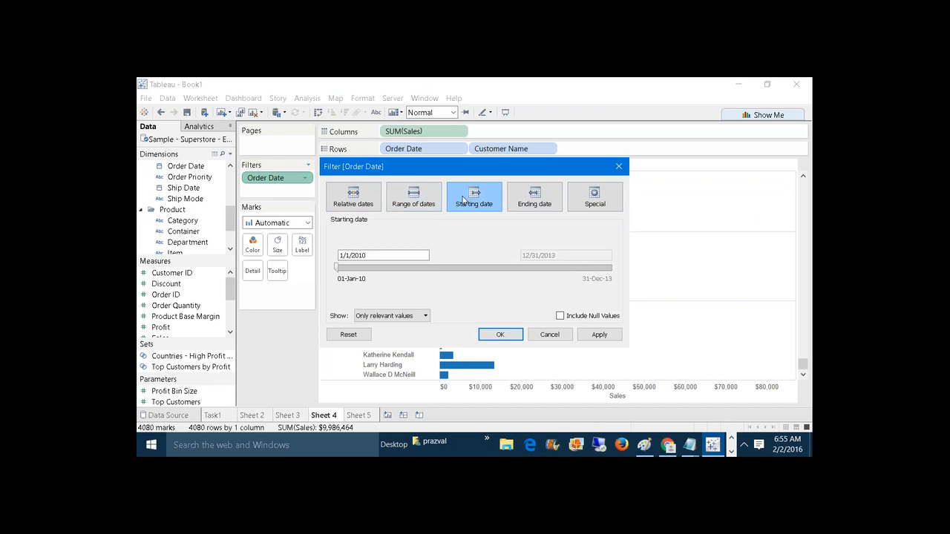
pyautogui.click(511, 200)
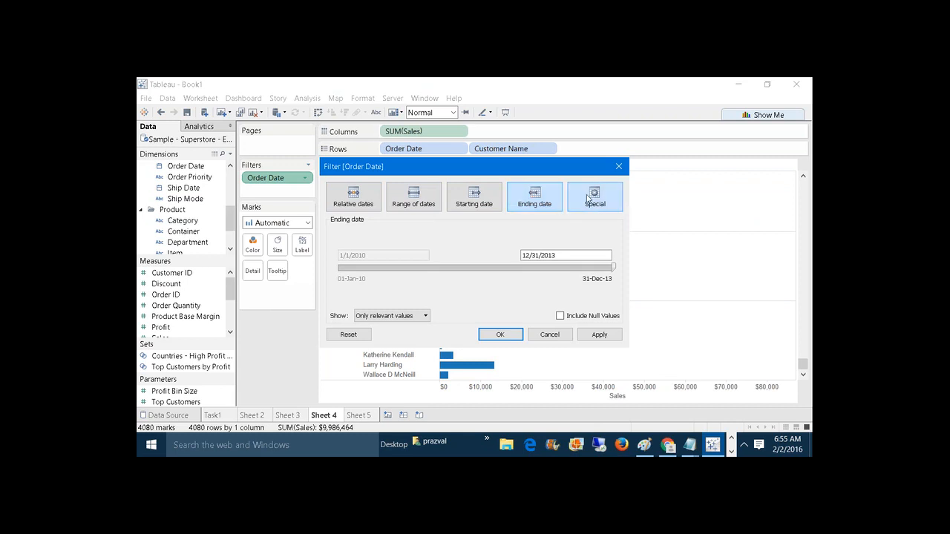
pyautogui.click(550, 335)
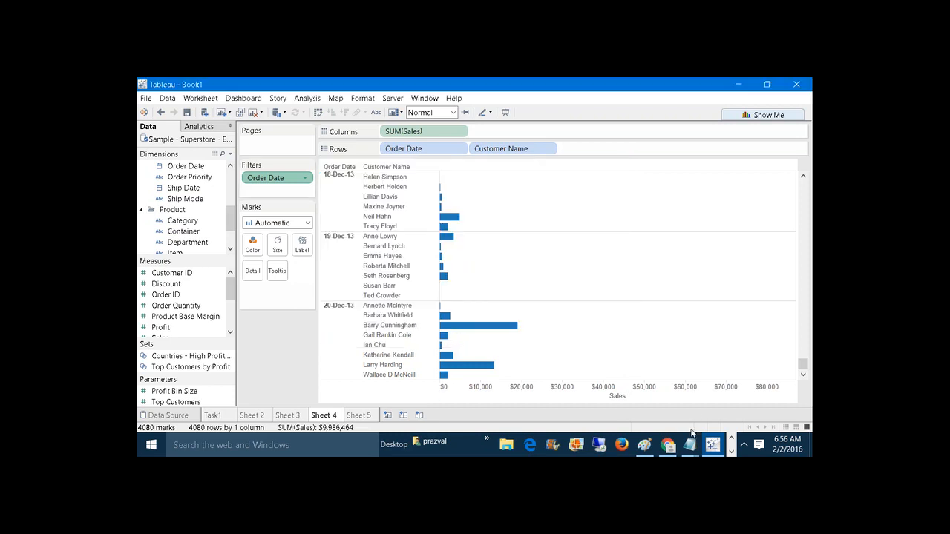
# Switch to the Notepad task list and add "Task5:-" with the line "Last 6 Months sale of 2013" below Task4
pyautogui.moveTo(690, 444)
pyautogui.click(804, 393)
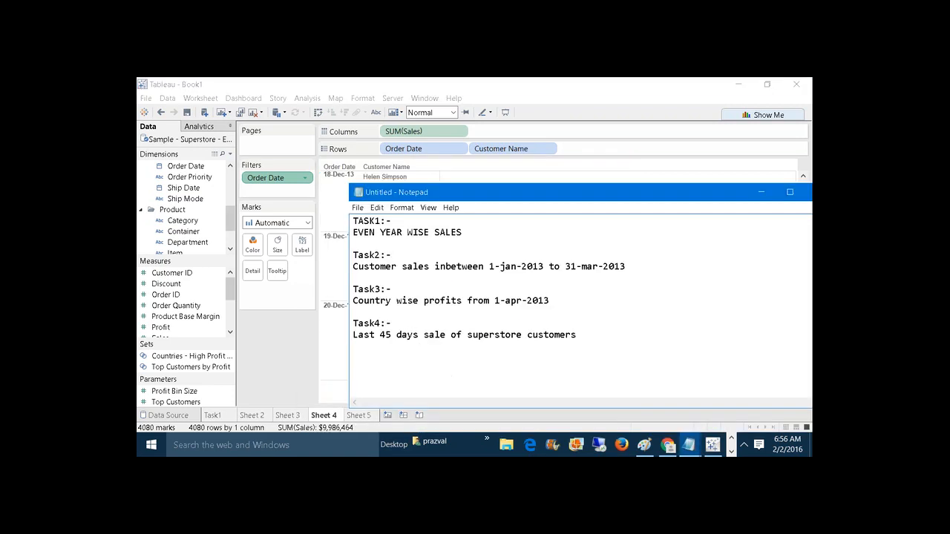
pyautogui.press('Return')
pyautogui.write('Task5:-')
pyautogui.press('Return')
pyautogui.write('Last 6 Months sa')
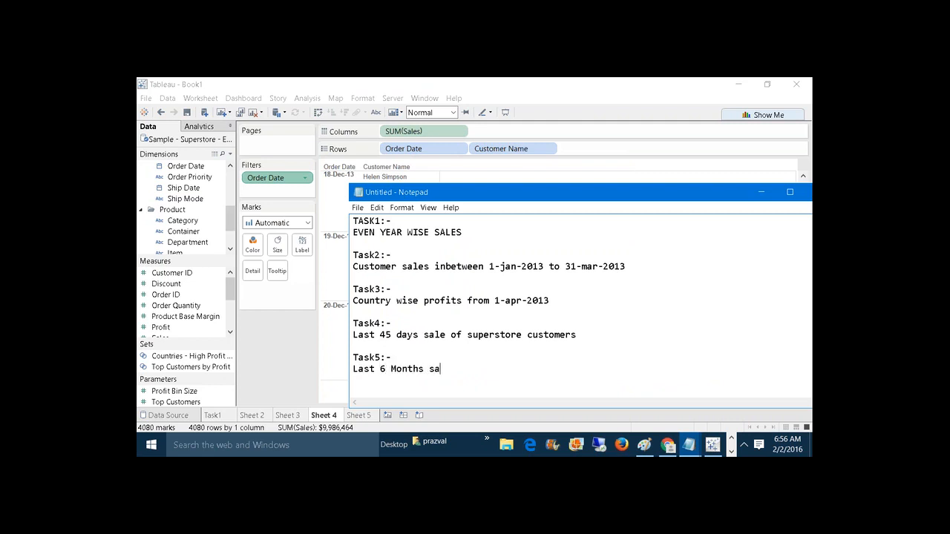
pyautogui.write('le of 2013')
pyautogui.click(760, 195)
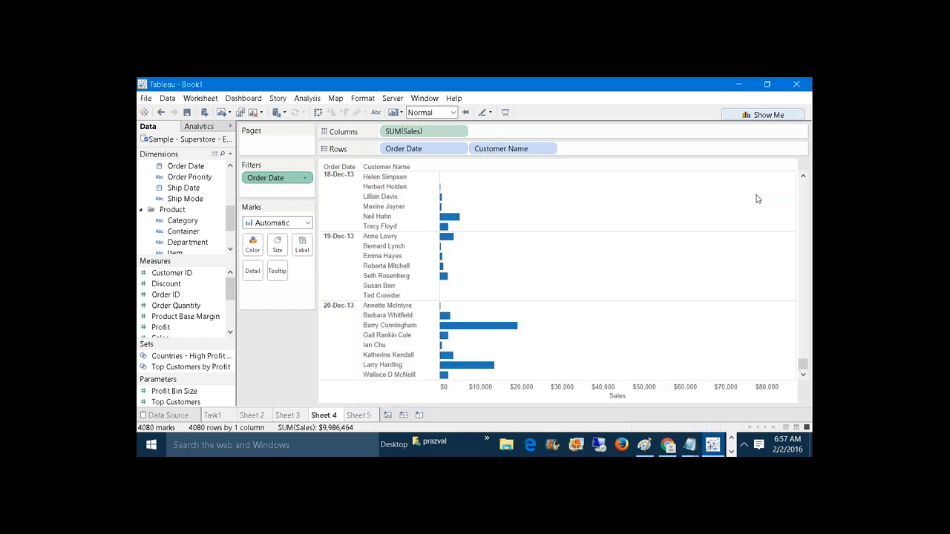
# On Sheet 5, remove the year of Order Date from the rows and start a Month / Year filter on Order Date
pyautogui.click(359, 415)
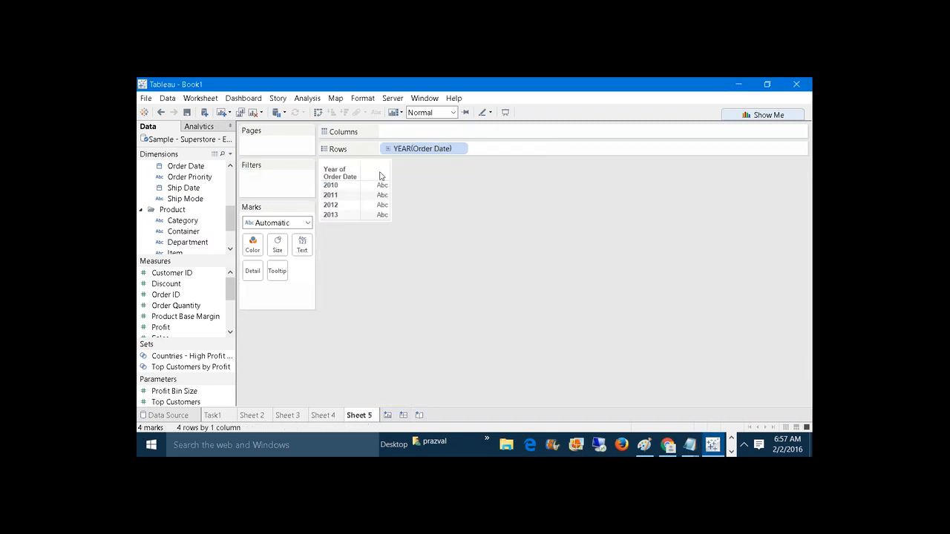
pyautogui.moveTo(395, 152); pyautogui.dragTo(356, 216)
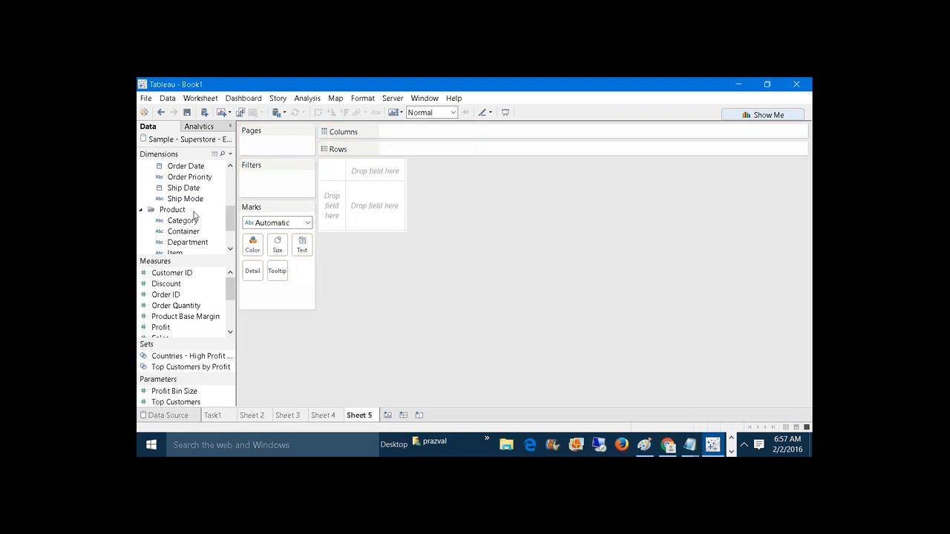
pyautogui.moveTo(184, 165); pyautogui.dragTo(271, 181)
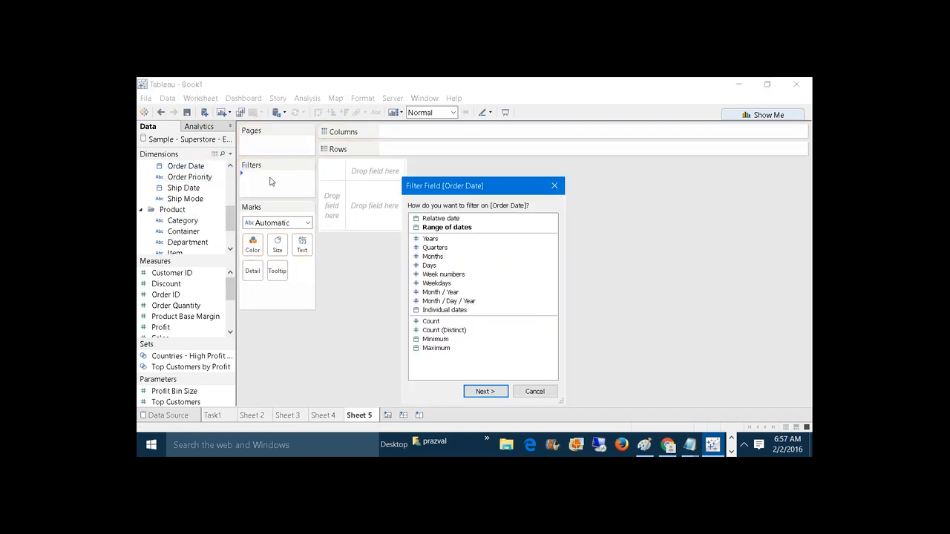
pyautogui.click(441, 292)
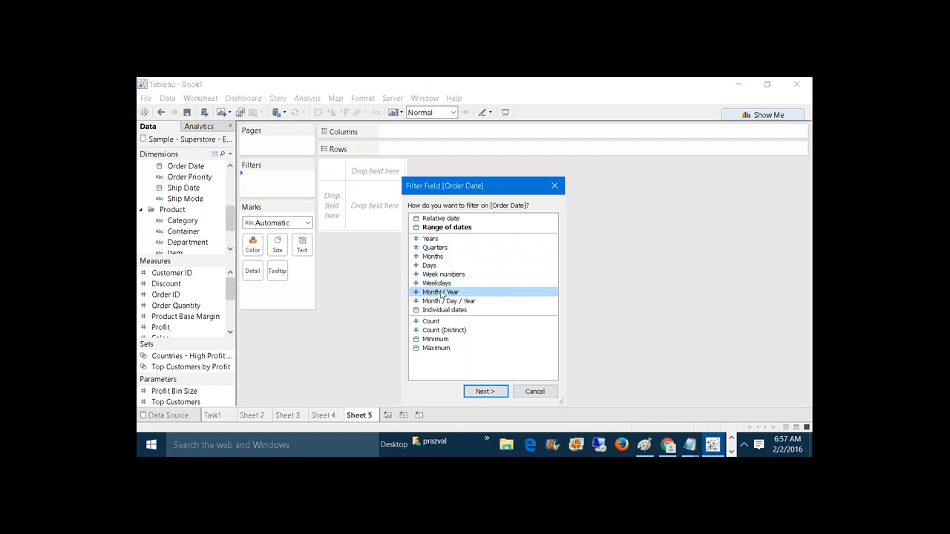
pyautogui.click(487, 393)
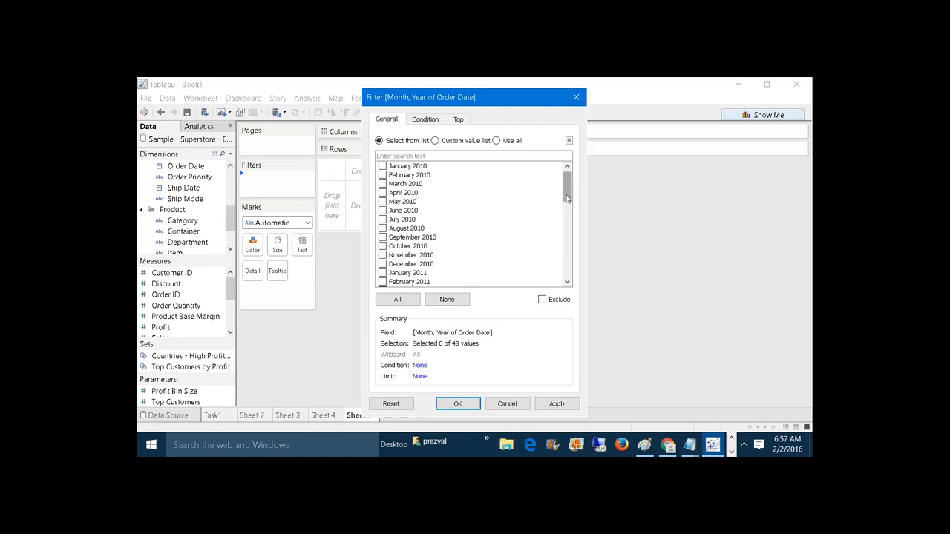
# Filter the month and year of Order Date to July through December 2013
pyautogui.moveTo(567, 198); pyautogui.dragTo(569, 284)
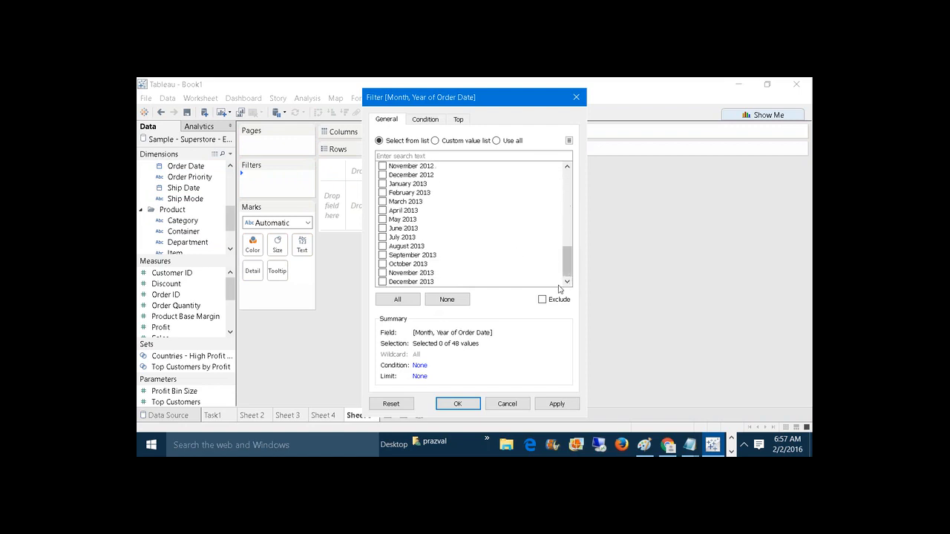
pyautogui.click(383, 272)
pyautogui.click(383, 263)
pyautogui.click(383, 255)
pyautogui.click(383, 246)
pyautogui.click(548, 407)
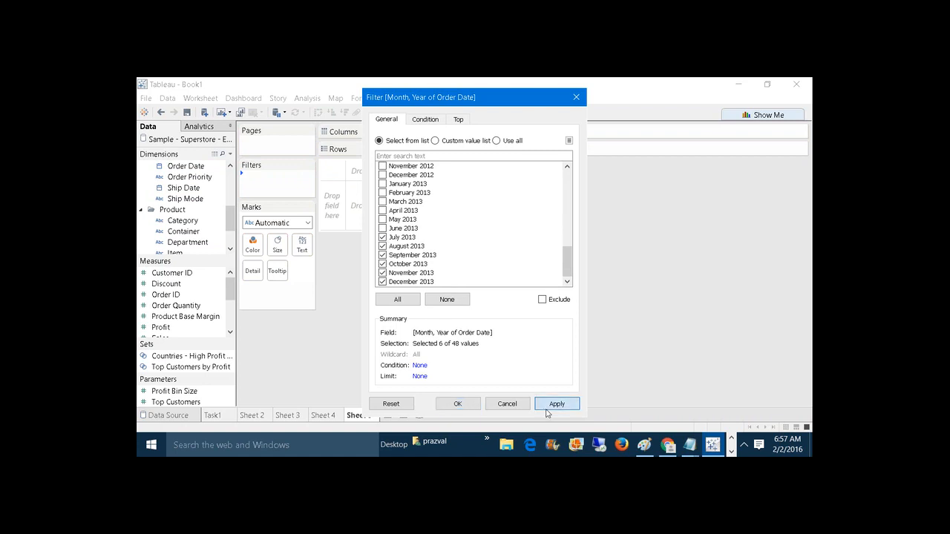
pyautogui.click(459, 404)
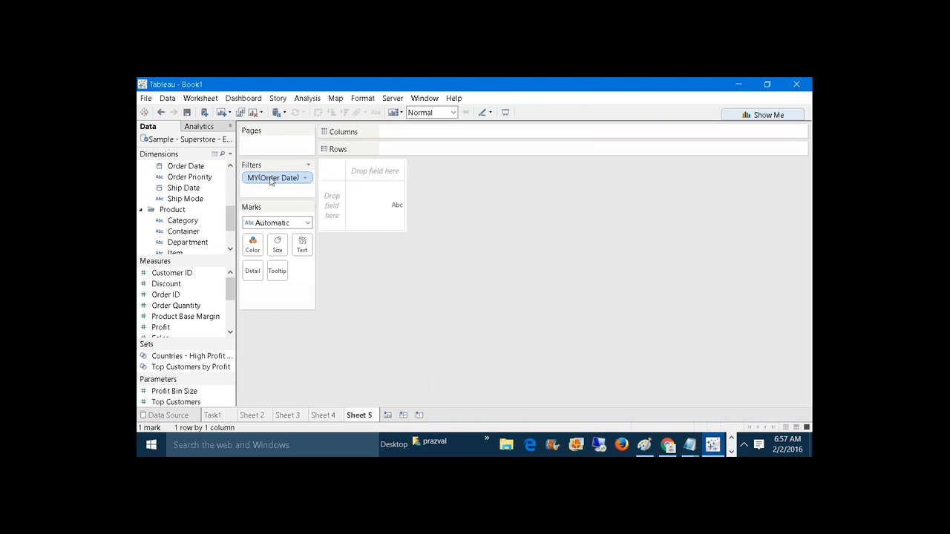
# List the filtered month and year of Order Date as rows and show the sum of Sales as text for each month
pyautogui.moveTo(272, 181); pyautogui.dragTo(428, 148)
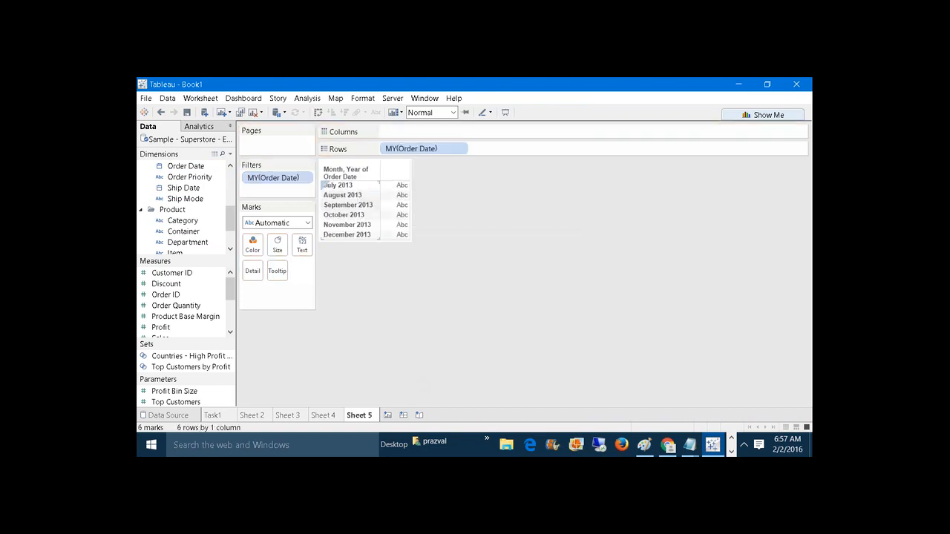
pyautogui.moveTo(230, 290); pyautogui.dragTo(230, 304)
pyautogui.moveTo(160, 295); pyautogui.dragTo(301, 248)
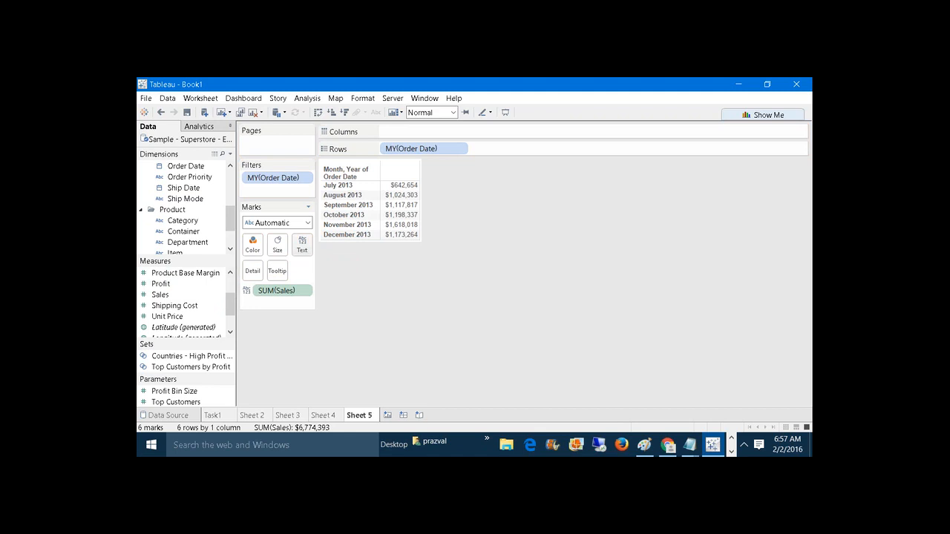
# Create a new worksheet and start a relative date filter on Order Date
pyautogui.click(387, 415)
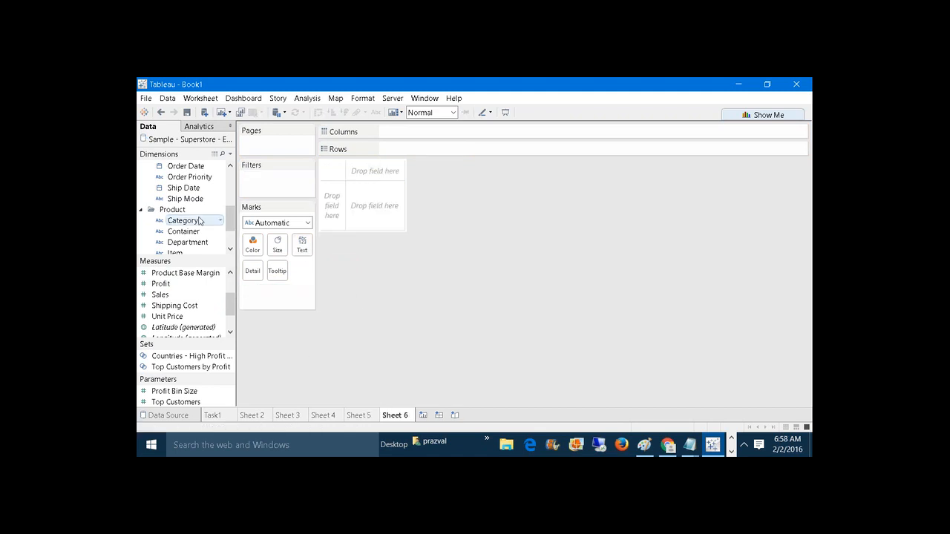
pyautogui.moveTo(206, 180)
pyautogui.mouseDown()
pyautogui.moveTo(256, 165)
pyautogui.moveTo(280, 182)
pyautogui.mouseUp()
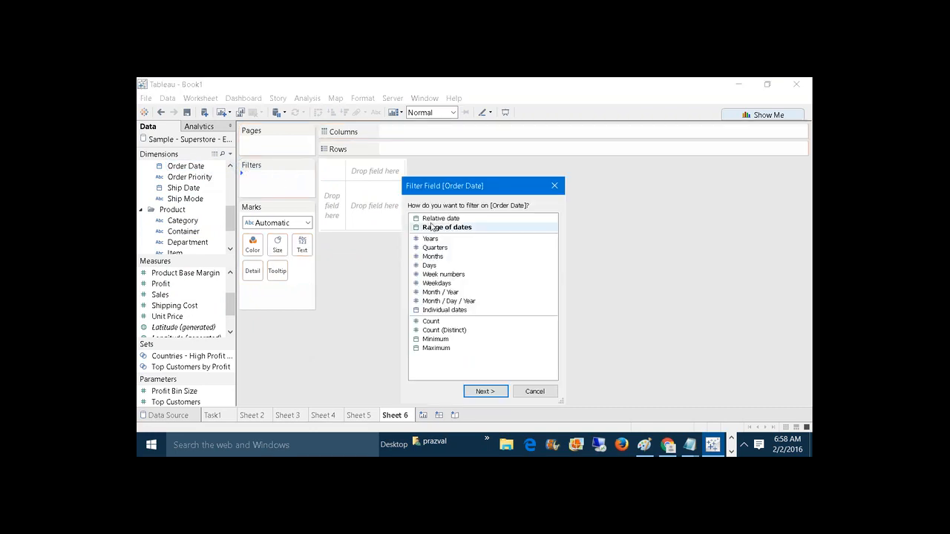
pyautogui.click(438, 219)
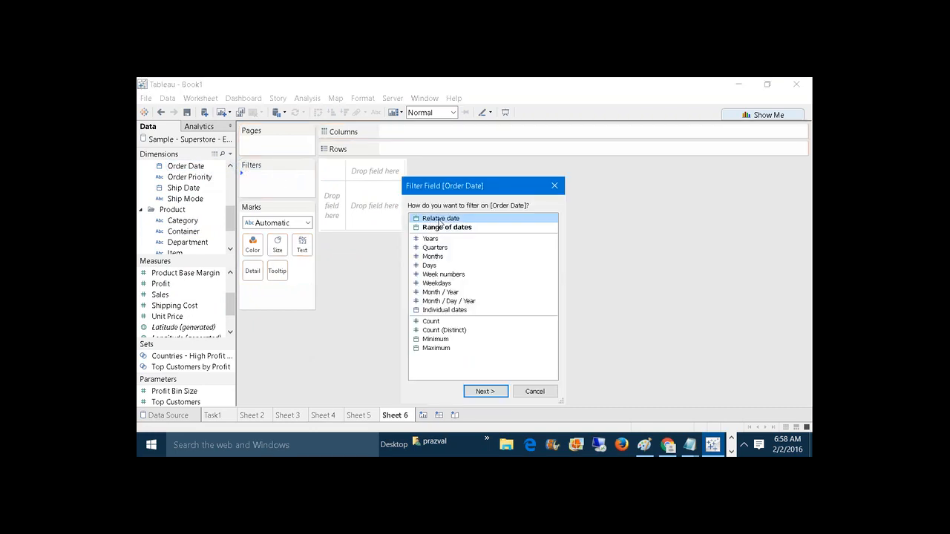
pyautogui.click(483, 391)
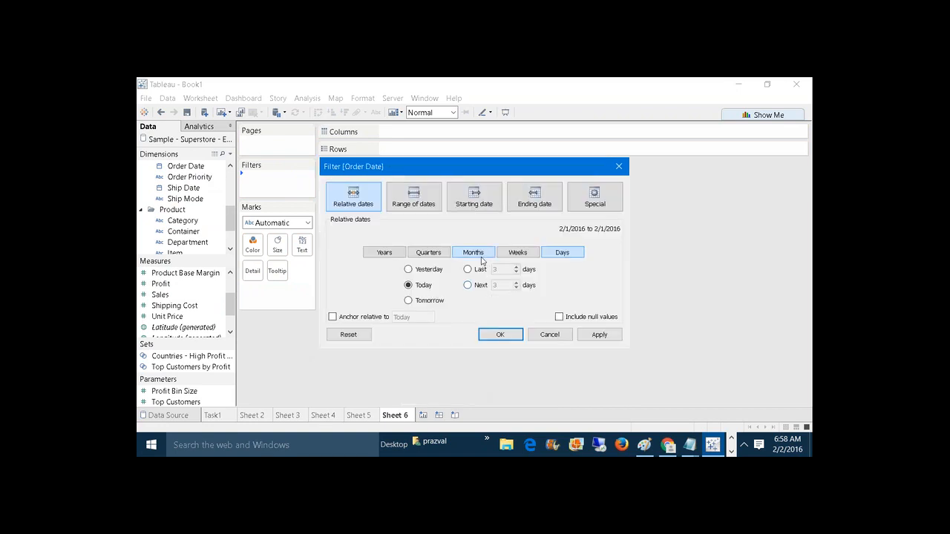
# Set the relative Order Date filter to the last 6 months
pyautogui.click(481, 257)
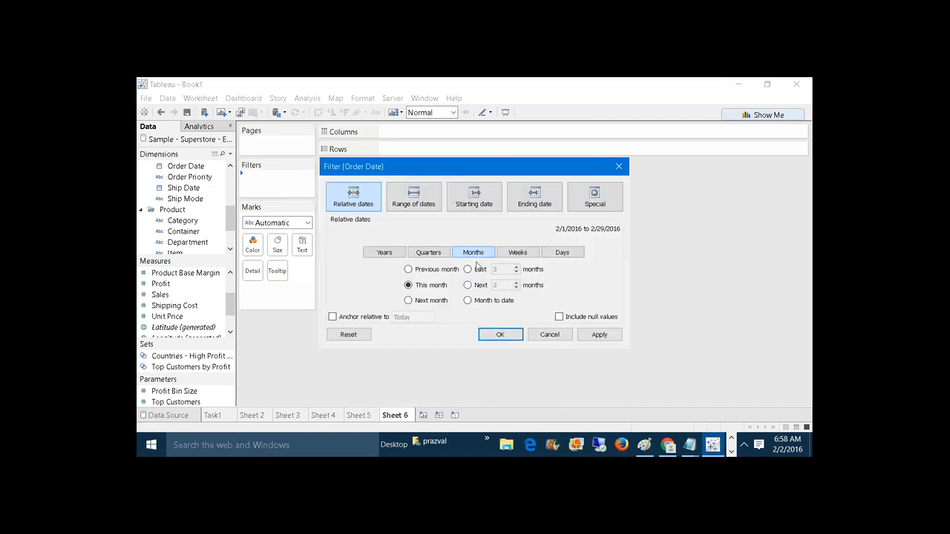
pyautogui.click(469, 270)
pyautogui.click(498, 270)
pyautogui.press('BackSpace')
pyautogui.write('6')
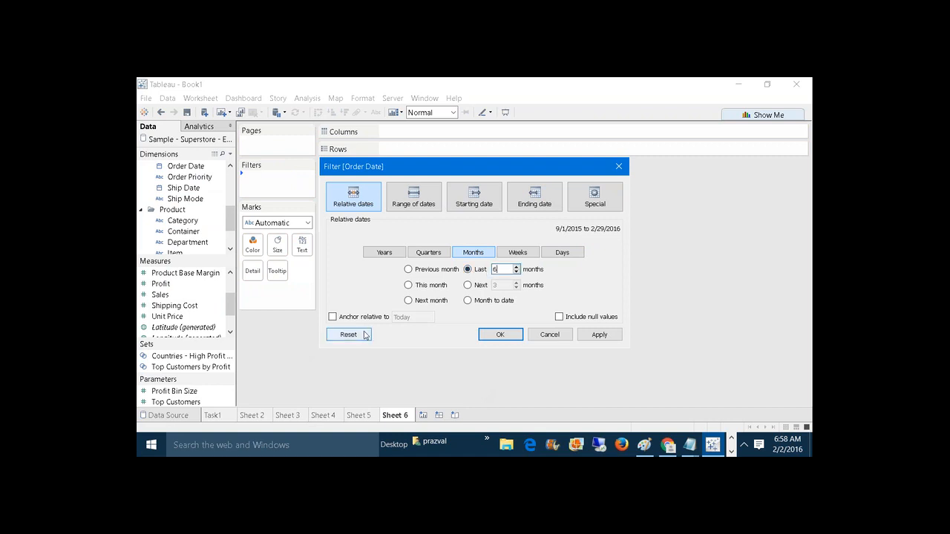
# Anchor the last-6-months relative filter on Order Date to 12/31/2013 and apply it to the sheet
pyautogui.click(331, 317)
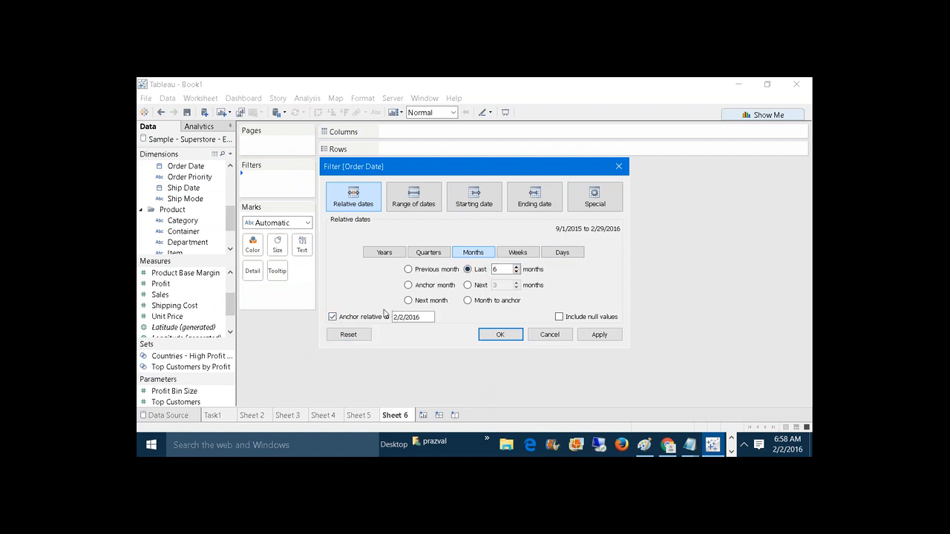
pyautogui.click(426, 316)
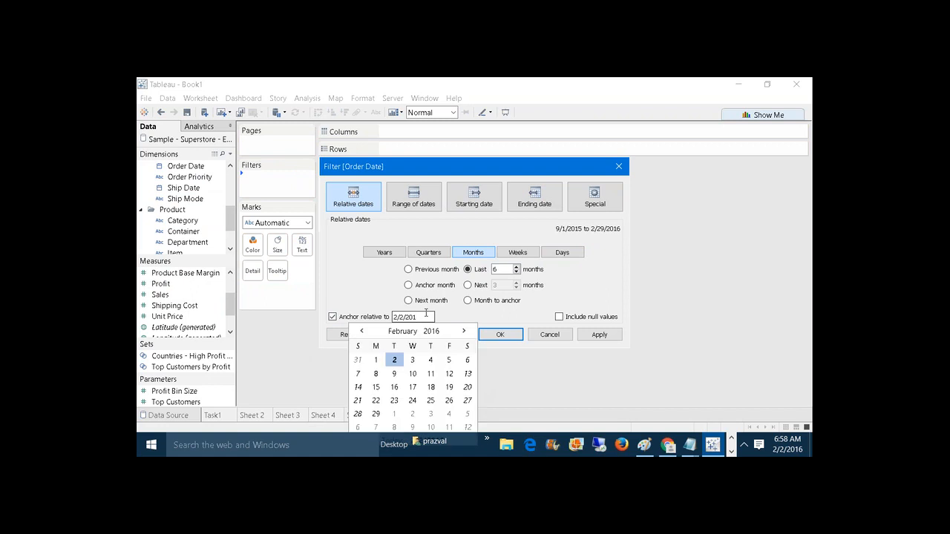
pyautogui.write('3')
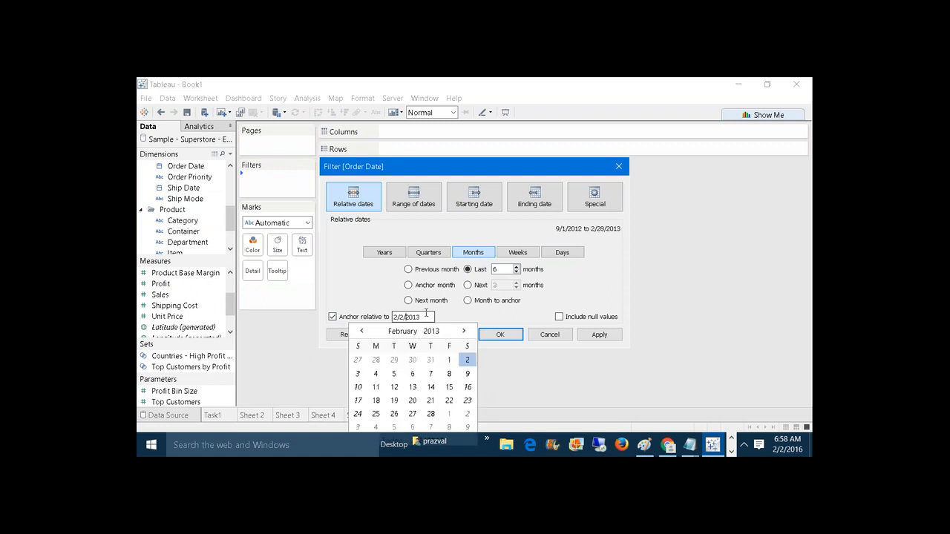
pyautogui.write('3')
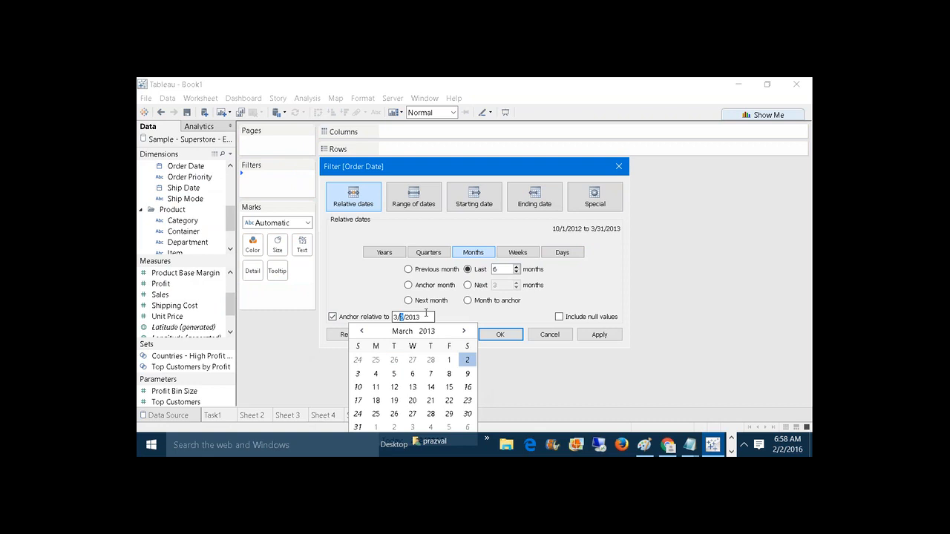
pyautogui.write('1')
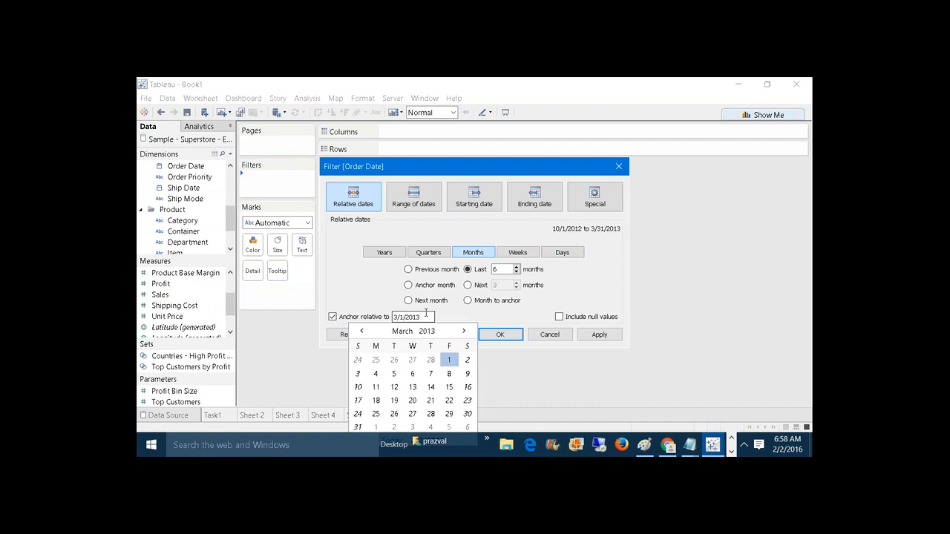
pyautogui.write('2')
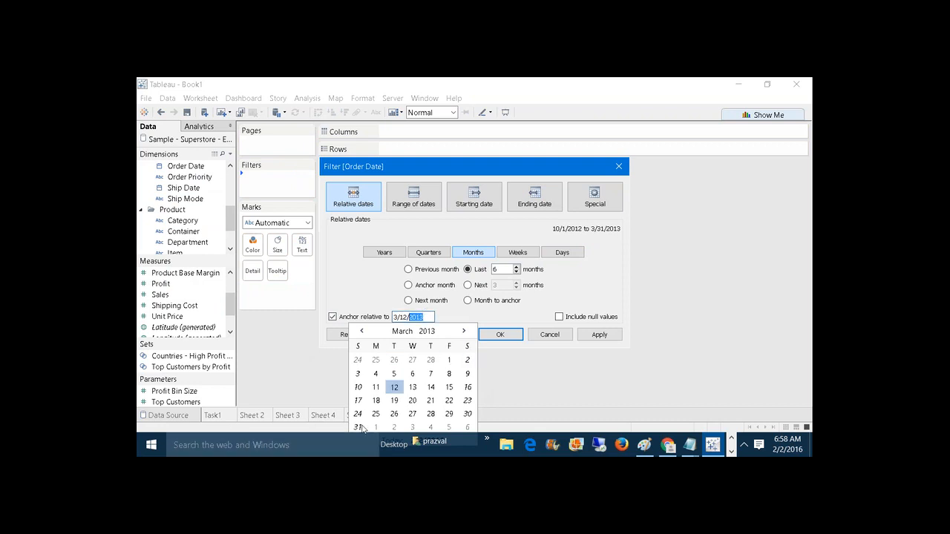
pyautogui.click(361, 428)
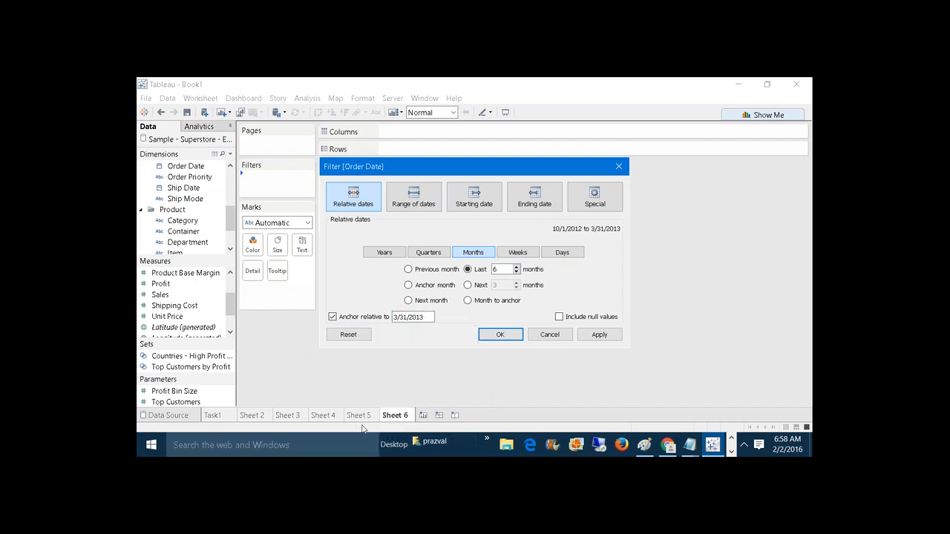
pyautogui.click(396, 318)
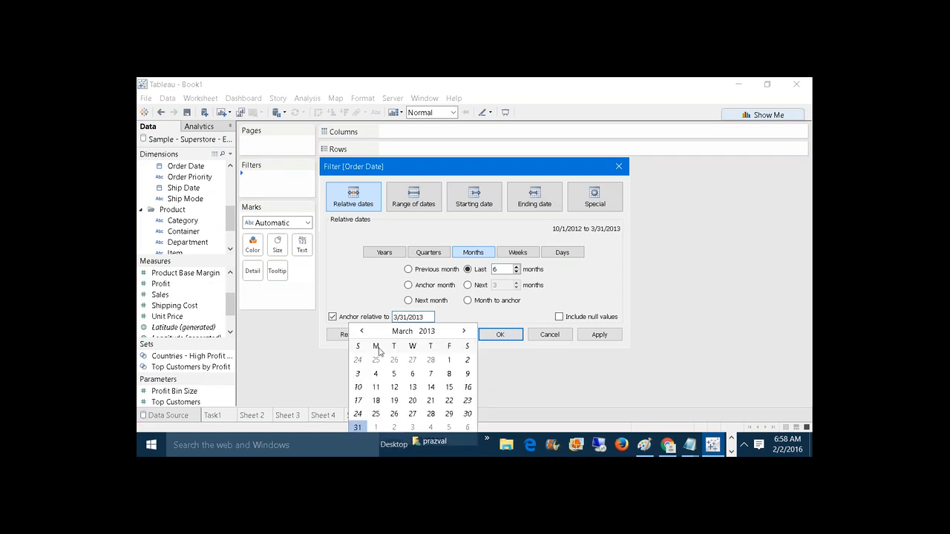
pyautogui.write('12')
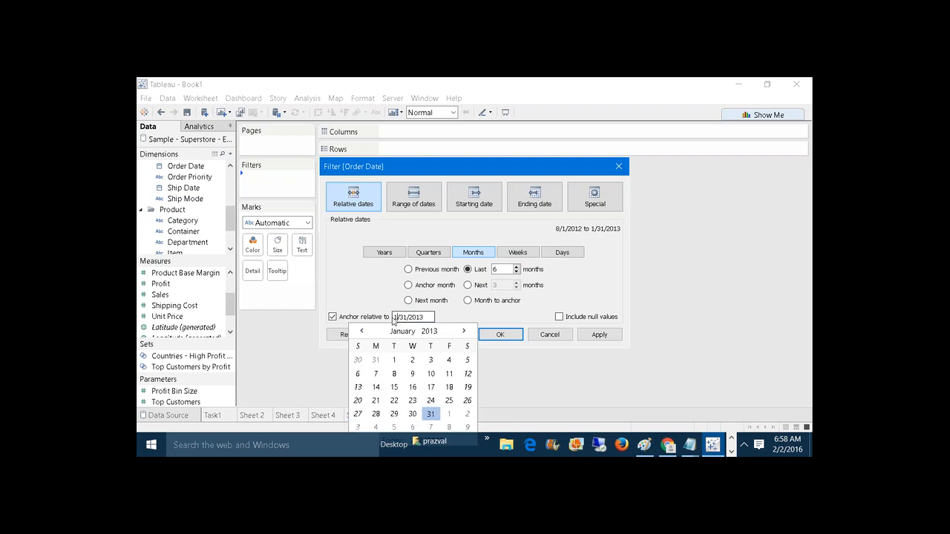
pyautogui.click(449, 317)
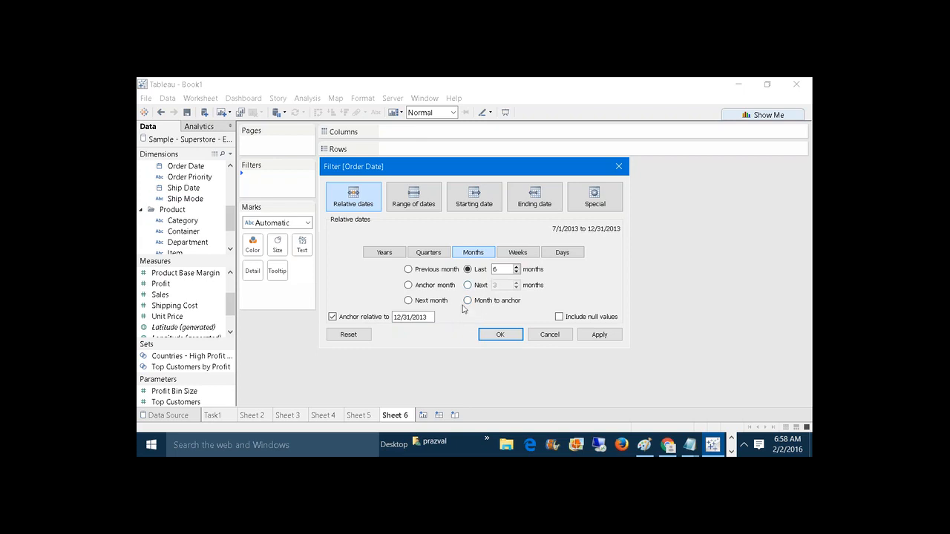
pyautogui.click(591, 332)
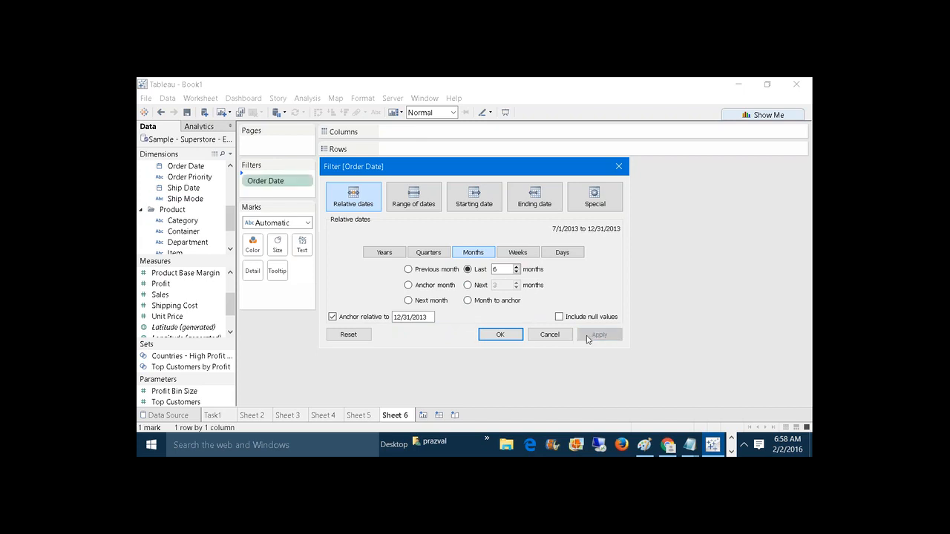
pyautogui.click(500, 335)
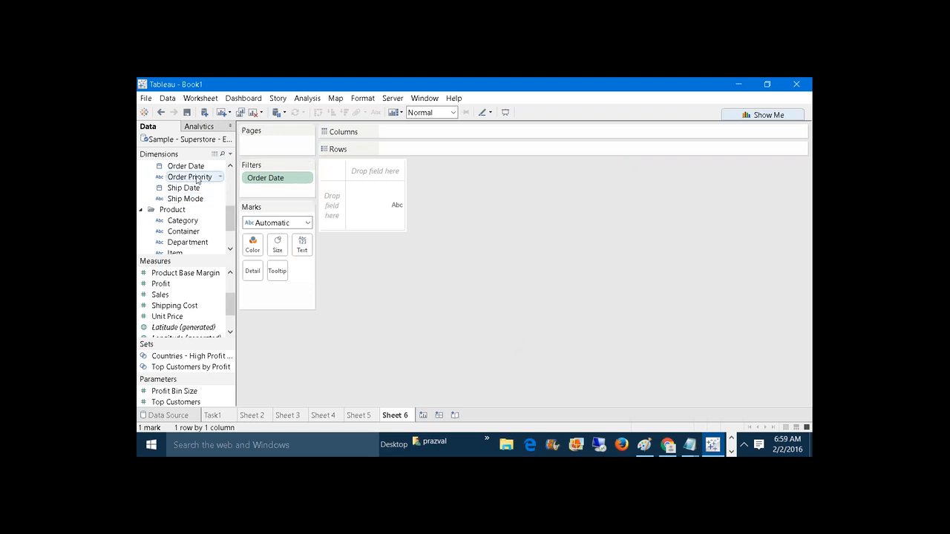
# List Order Date as rows with the custom Month / Year detail and show the sum of Sales as text for each month
pyautogui.moveTo(196, 171); pyautogui.dragTo(386, 152)
pyautogui.rightClick(402, 148)
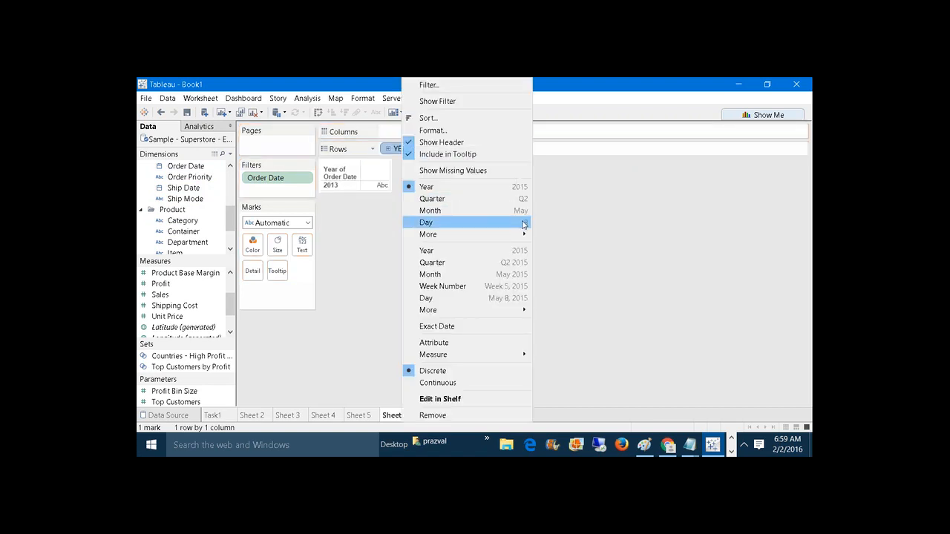
pyautogui.moveTo(520, 234)
pyautogui.click(557, 264)
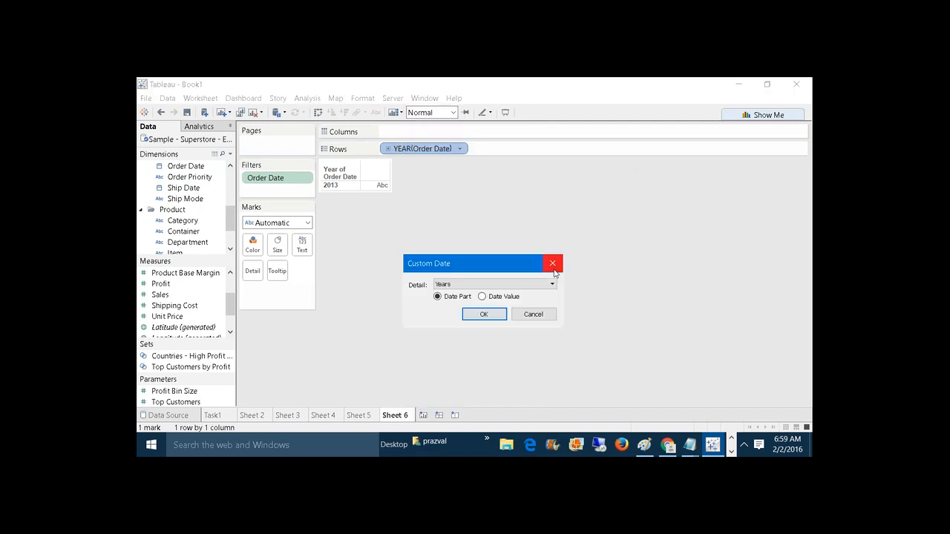
pyautogui.click(553, 283)
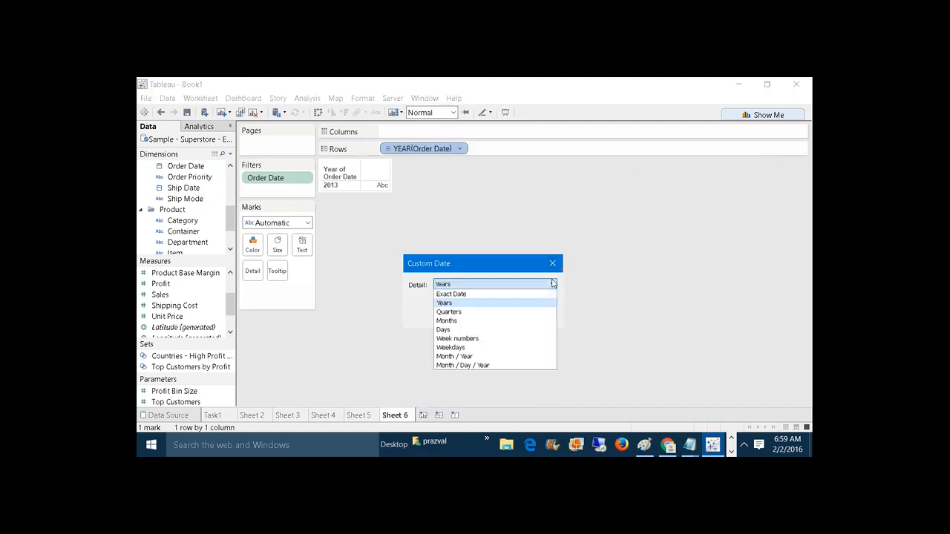
pyautogui.click(511, 357)
pyautogui.click(503, 317)
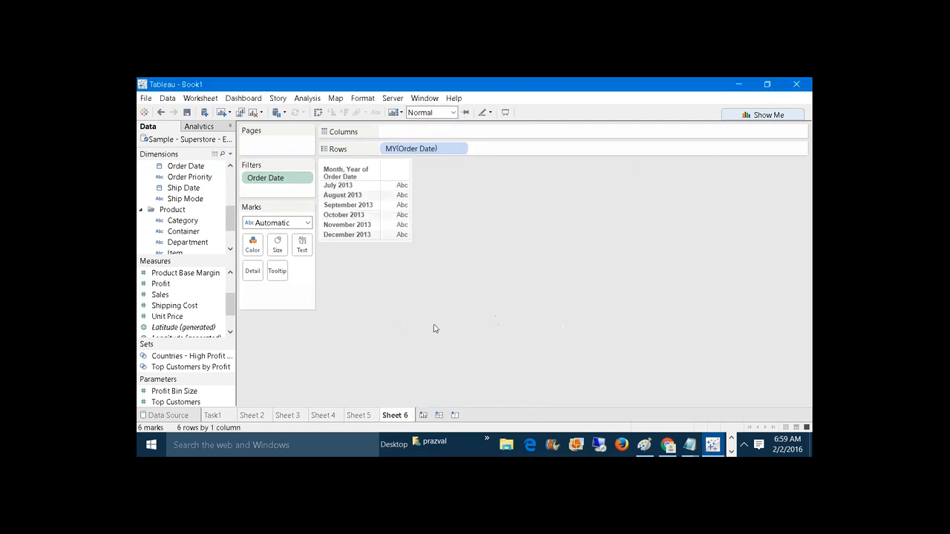
pyautogui.moveTo(190, 299); pyautogui.dragTo(304, 248)
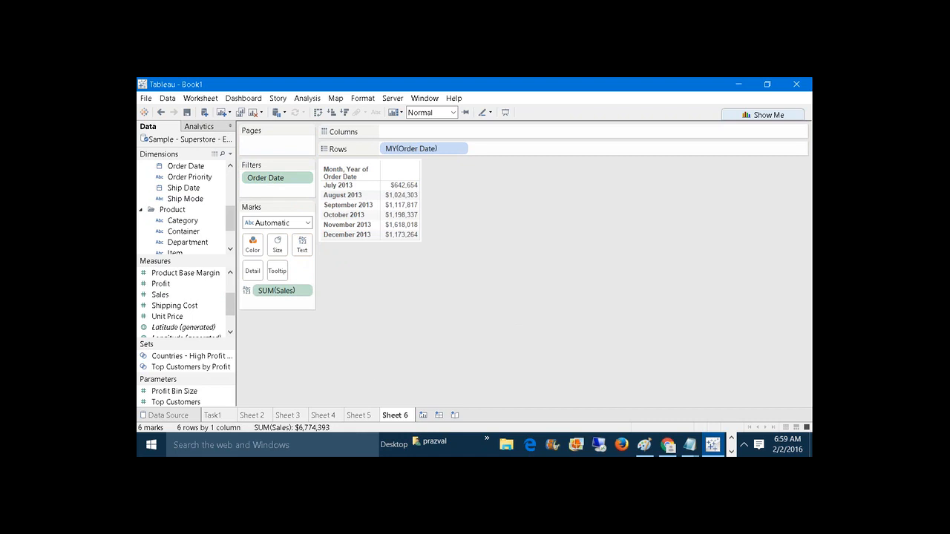
# Compare the monthly sales on Sheet 5 and Sheet 6 and review the value list of Sheet 5's month/year filter
pyautogui.click(359, 414)
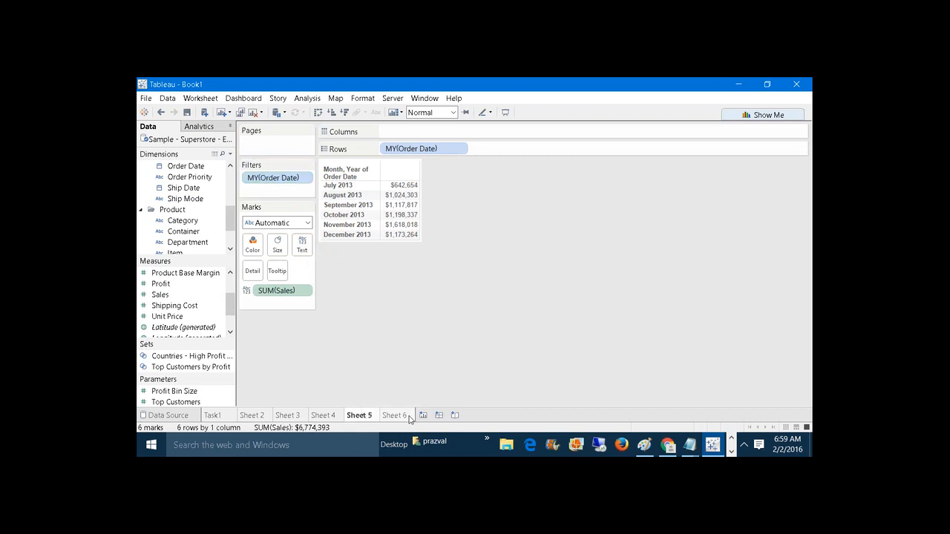
pyautogui.click(398, 416)
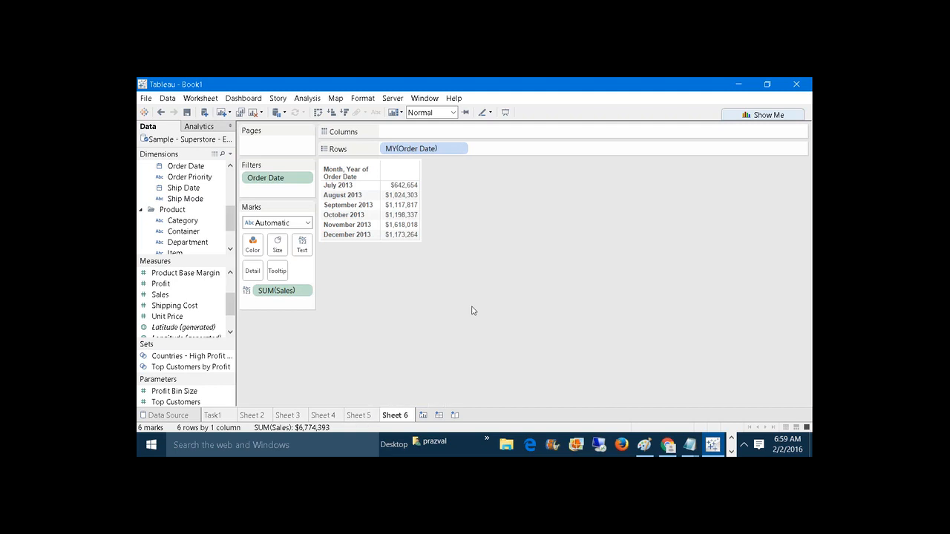
pyautogui.click(364, 416)
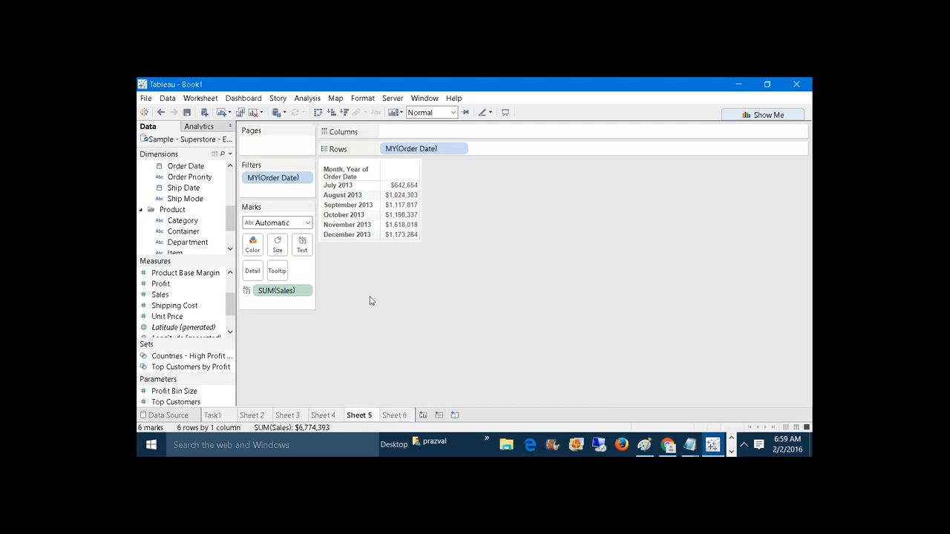
pyautogui.click(271, 179)
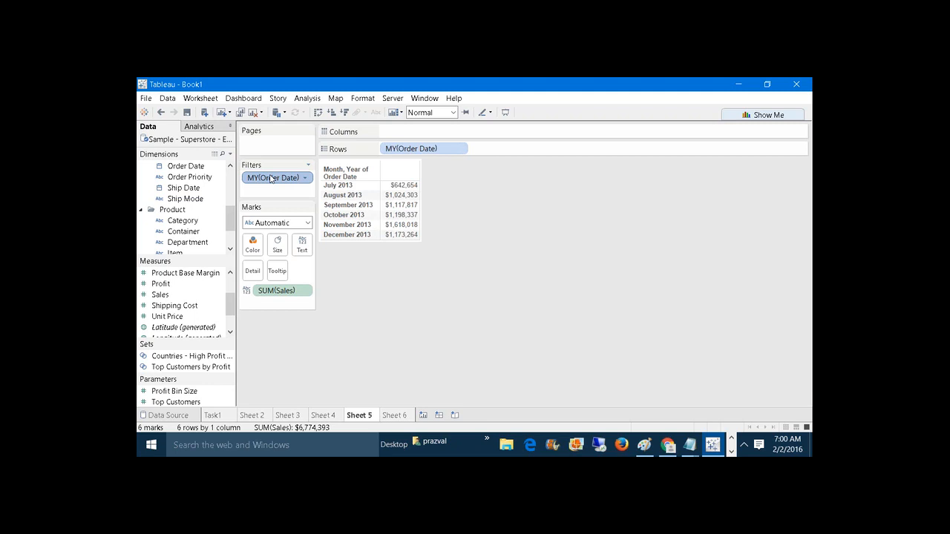
pyautogui.rightClick(271, 178)
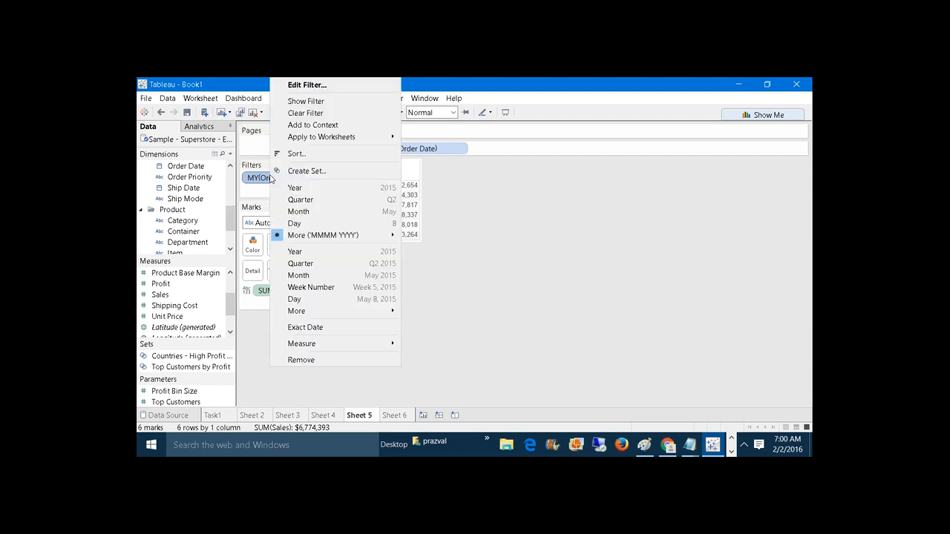
pyautogui.click(322, 87)
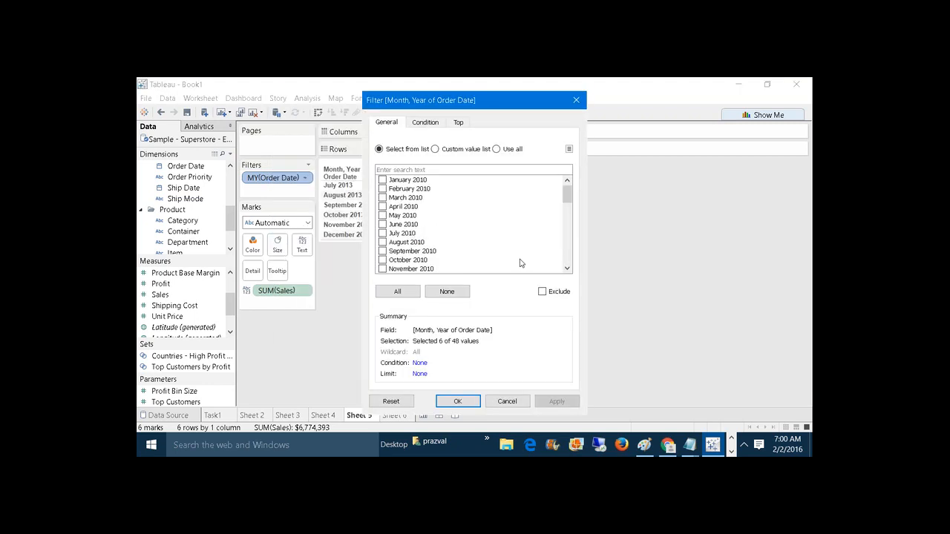
pyautogui.click(523, 405)
# Create a new worksheet
pyautogui.click(424, 415)
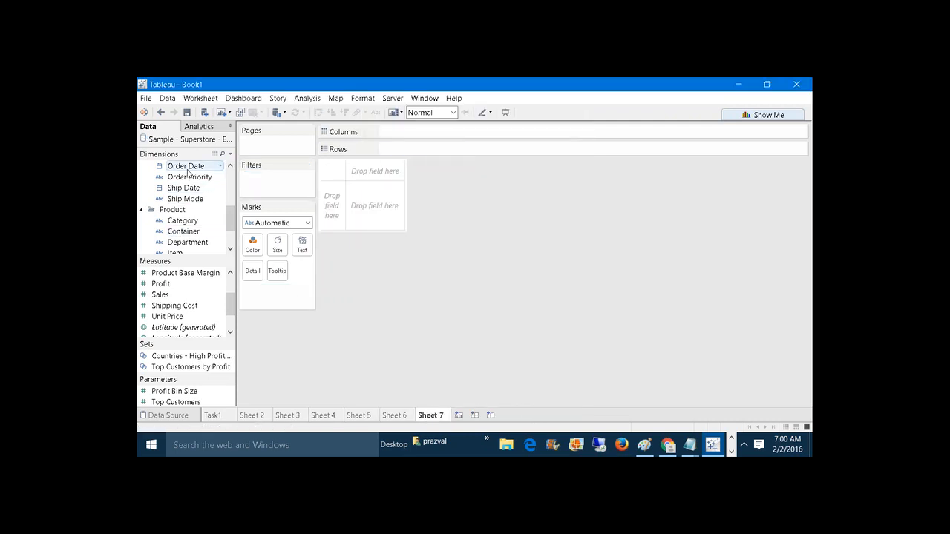
# Place Order Date on the rows, examine its custom date detail levels, and remove the field again
pyautogui.moveTo(188, 172); pyautogui.dragTo(423, 153)
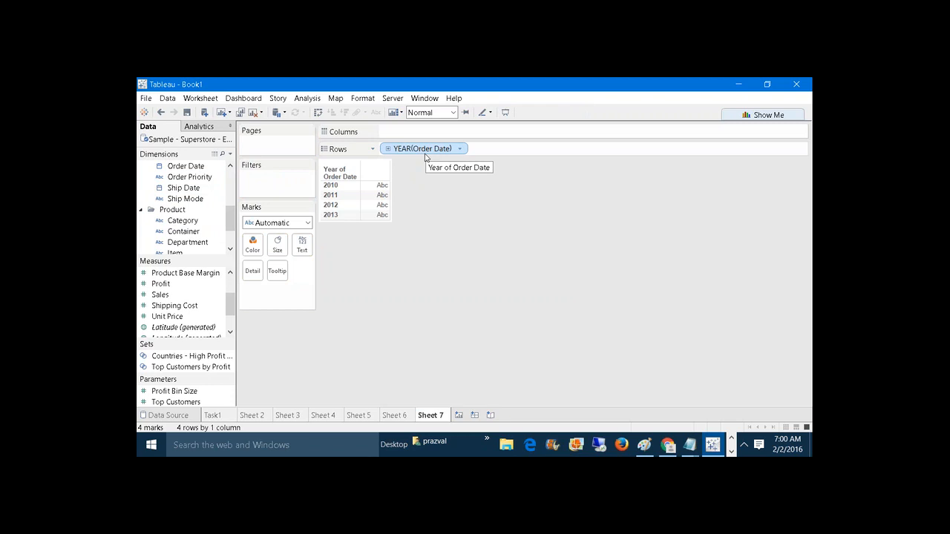
pyautogui.rightClick(425, 156)
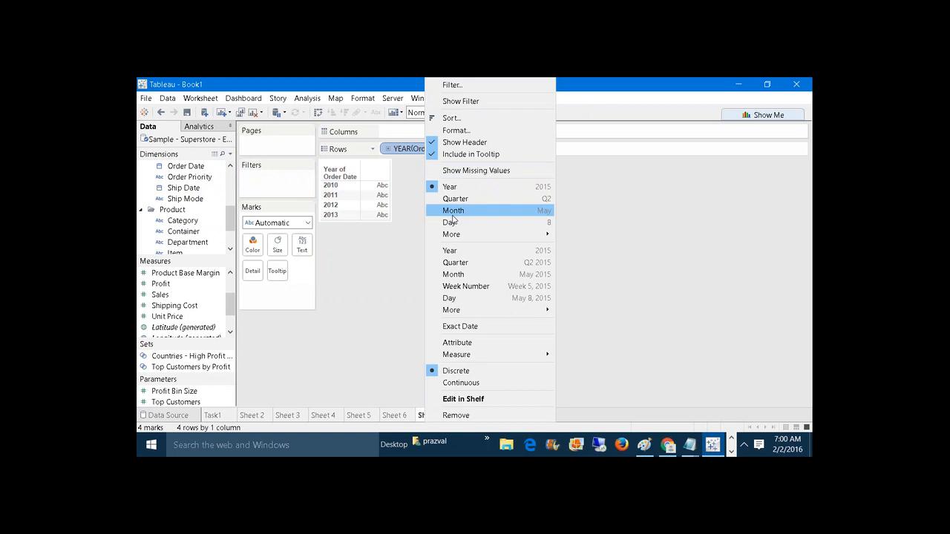
pyautogui.moveTo(515, 233)
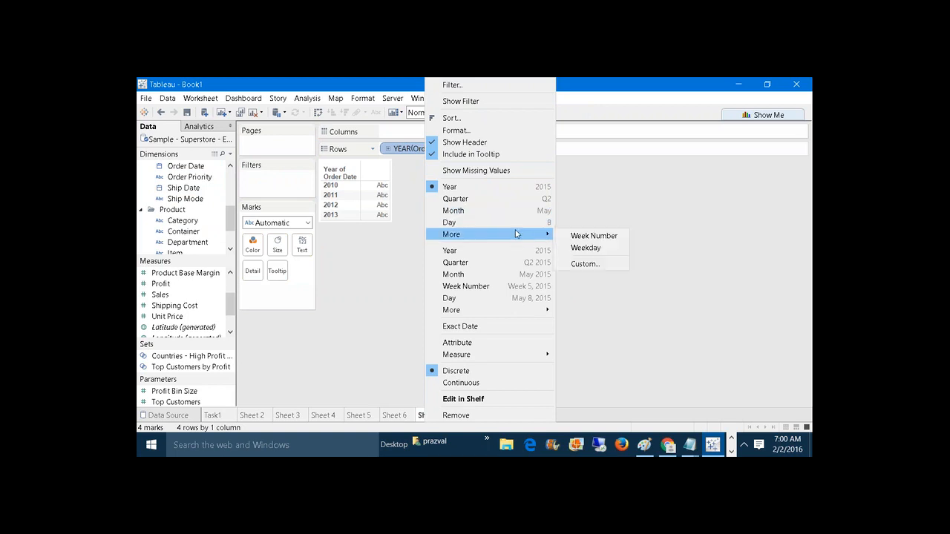
pyautogui.click(571, 265)
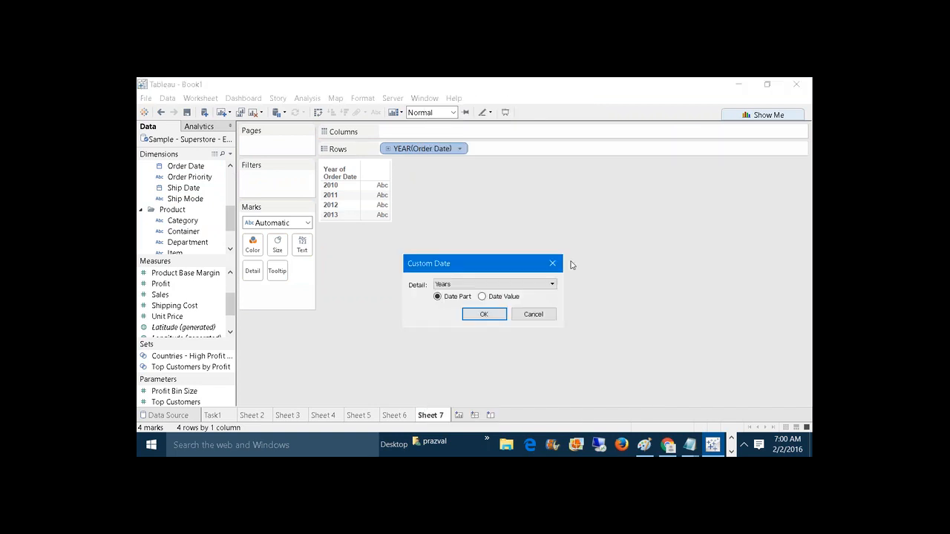
pyautogui.click(553, 284)
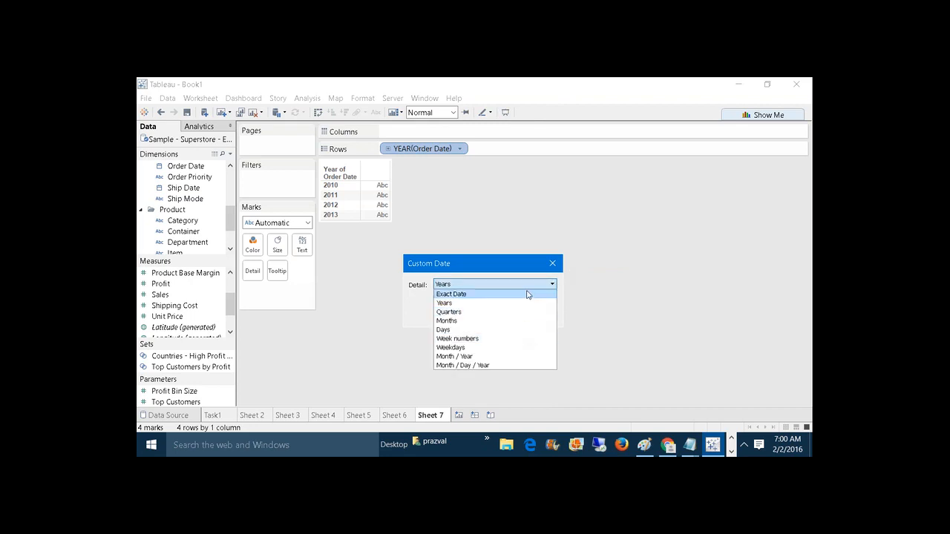
pyautogui.click(550, 265)
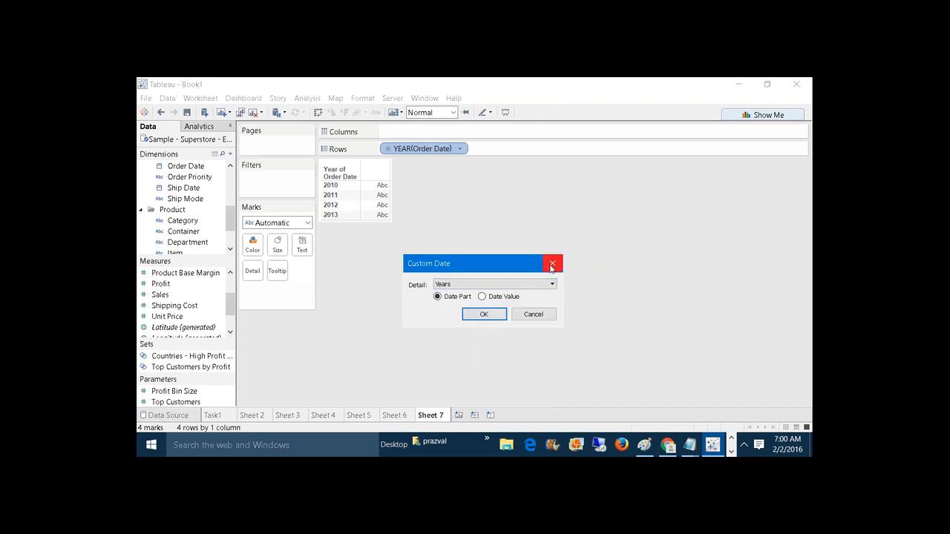
pyautogui.click(533, 314)
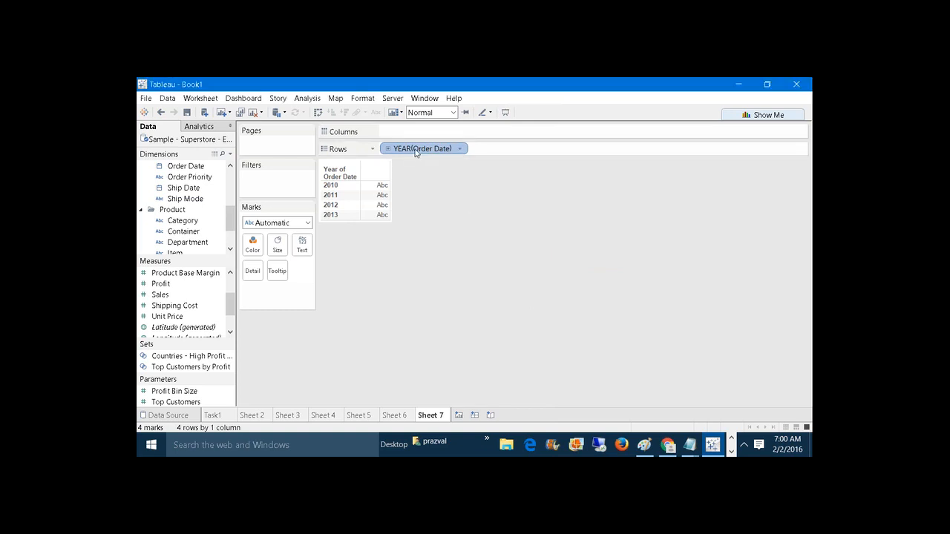
pyautogui.moveTo(416, 152); pyautogui.dragTo(483, 177)
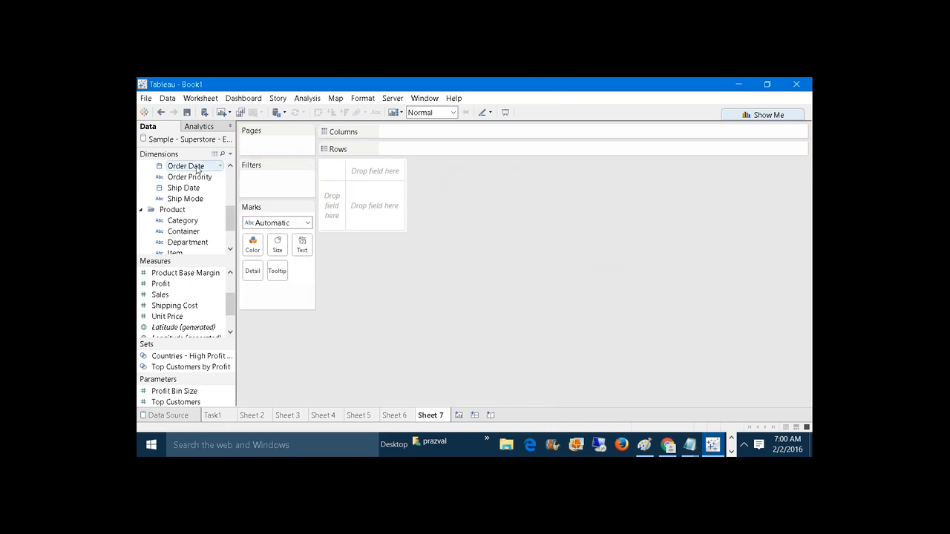
# Start an Order Date filter by Month / Year, examine its value list through December 2013, and cancel it
pyautogui.moveTo(199, 169); pyautogui.dragTo(272, 190)
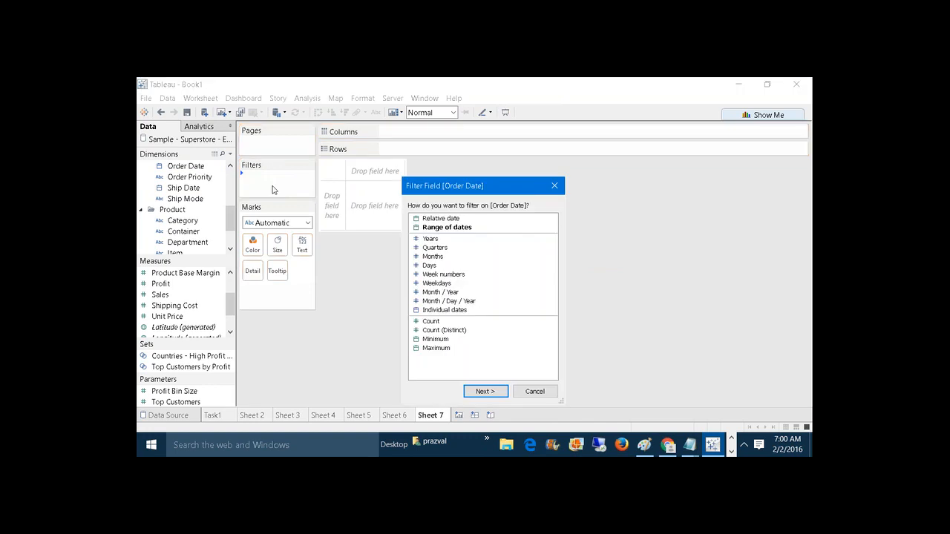
pyautogui.click(317, 286)
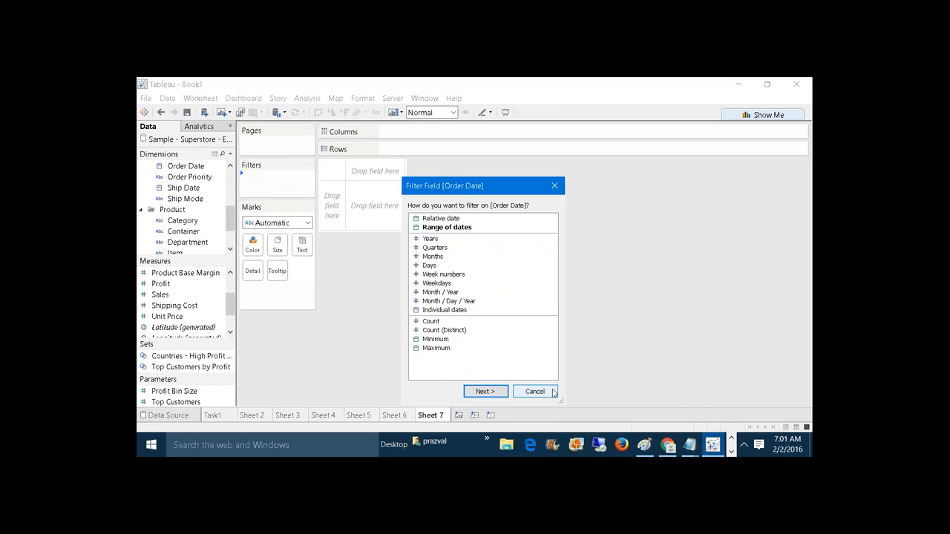
pyautogui.click(440, 294)
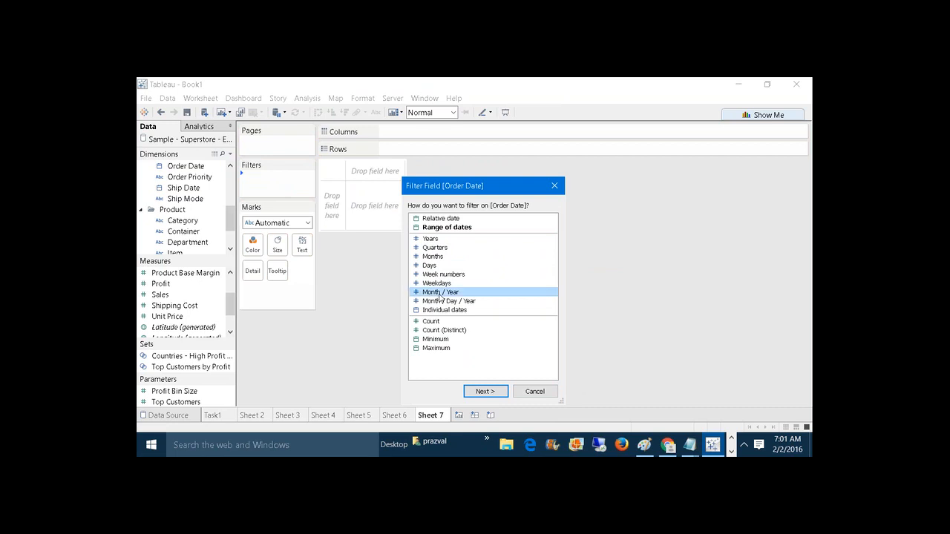
pyautogui.click(488, 390)
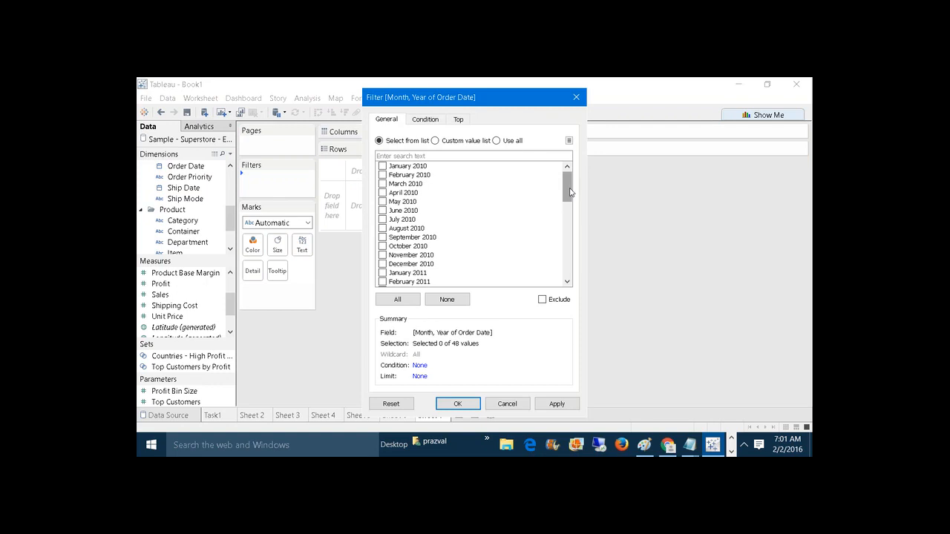
pyautogui.moveTo(569, 193); pyautogui.dragTo(576, 279)
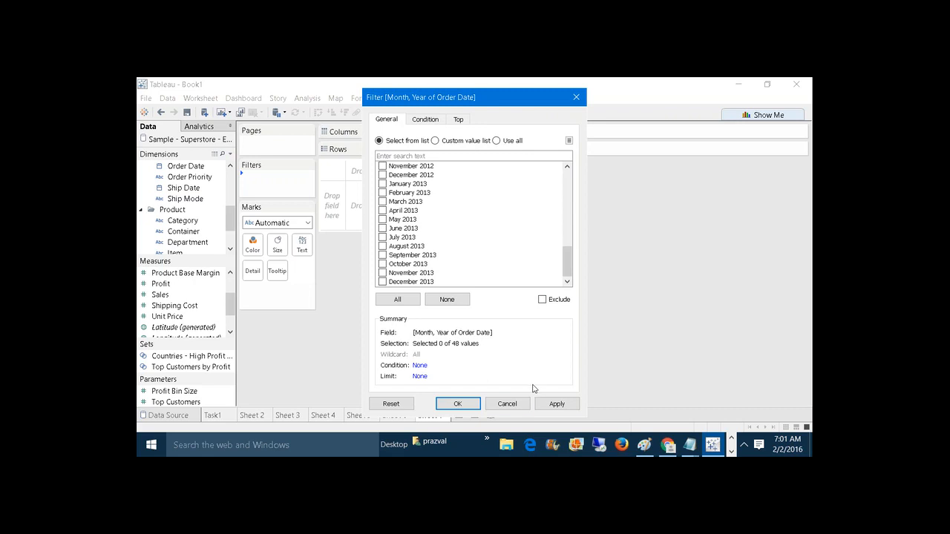
pyautogui.click(518, 406)
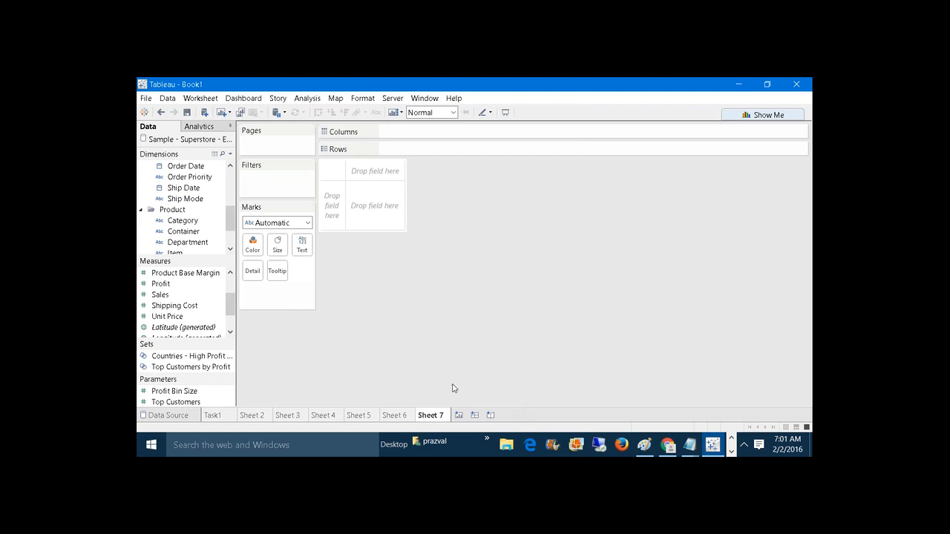
# On Sheet 4, review the Order Date filter's relative date settings and exclude 20-Dec-13 from the view
pyautogui.click(332, 415)
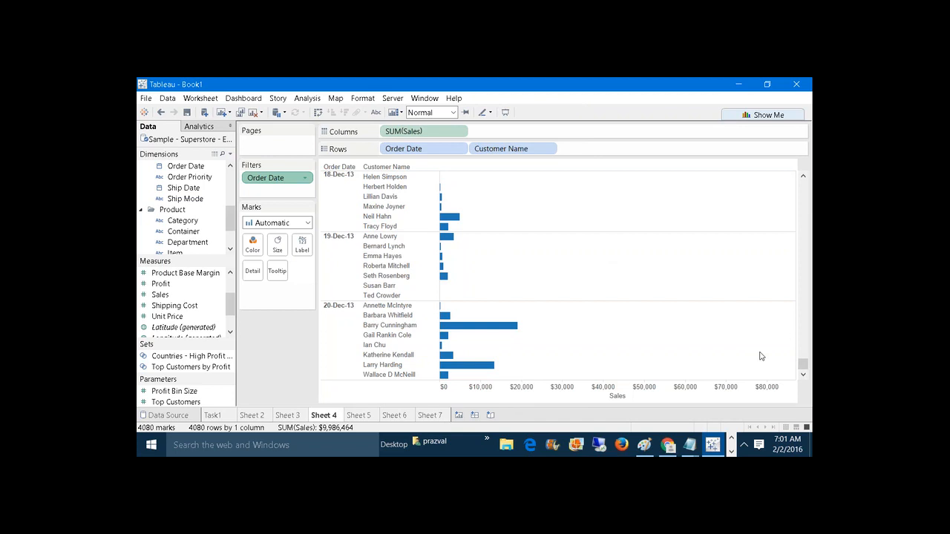
pyautogui.rightClick(283, 182)
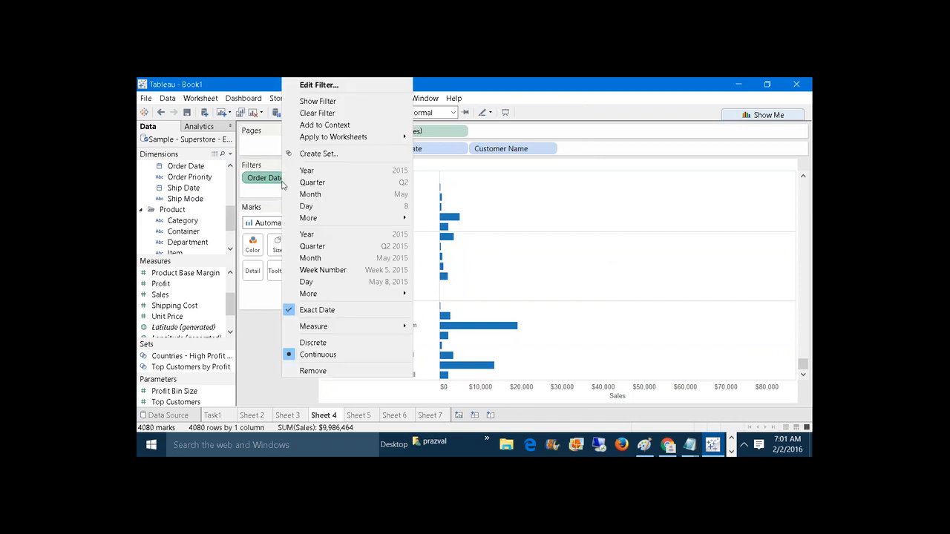
pyautogui.click(327, 85)
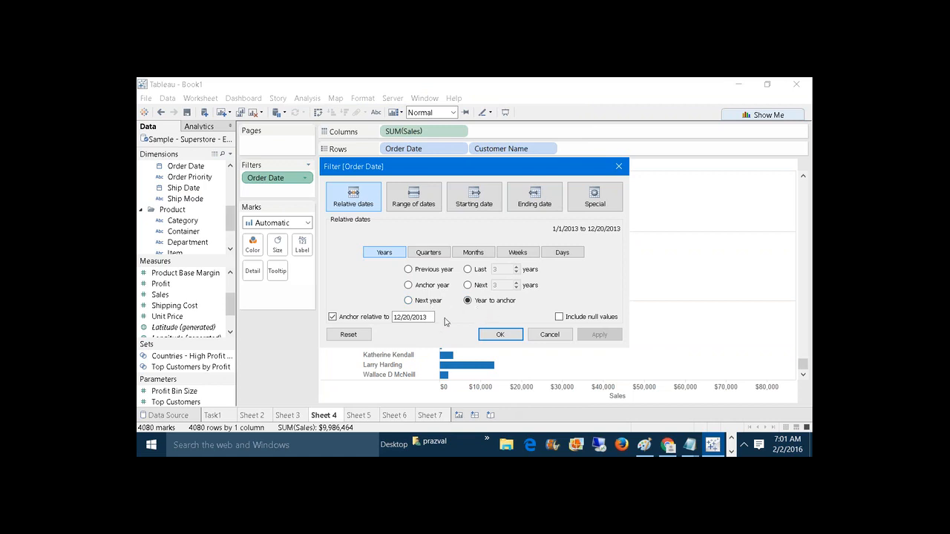
pyautogui.click(500, 334)
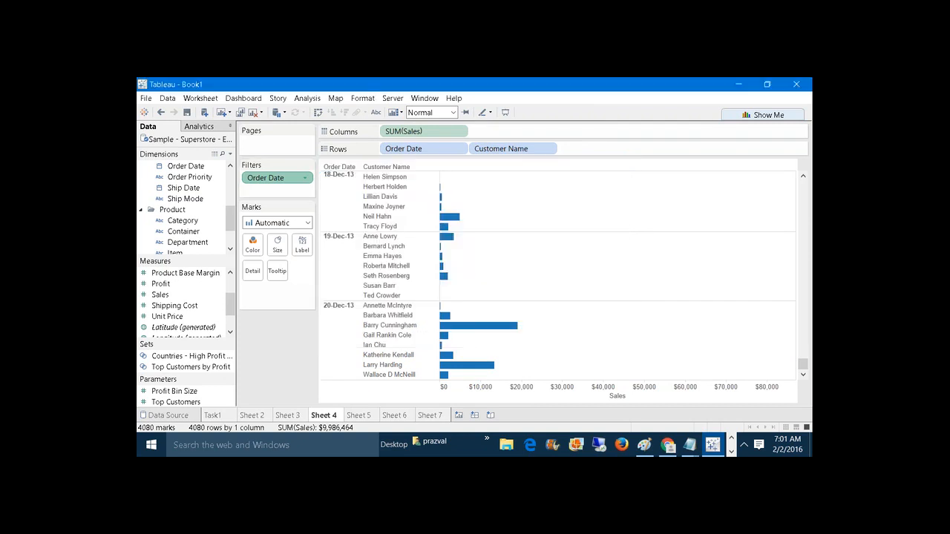
pyautogui.click(347, 333)
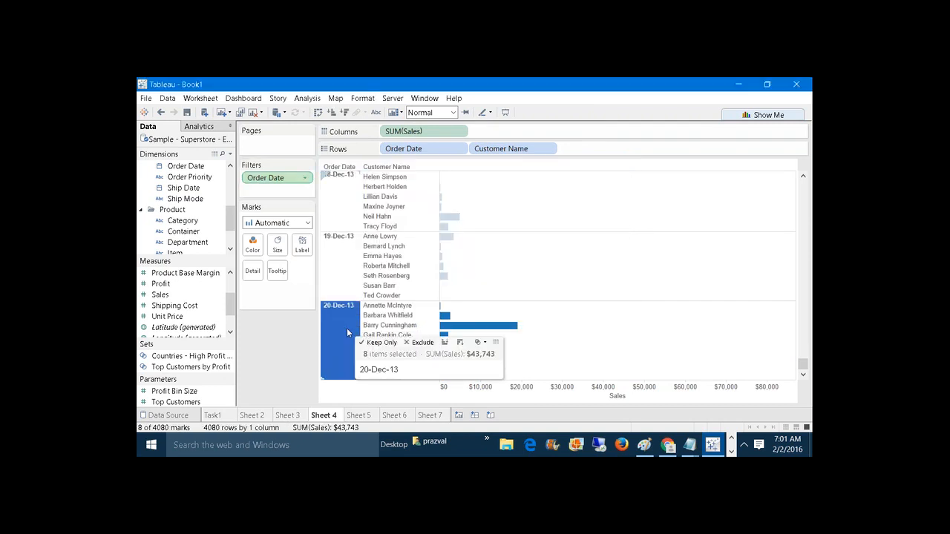
pyautogui.click(413, 344)
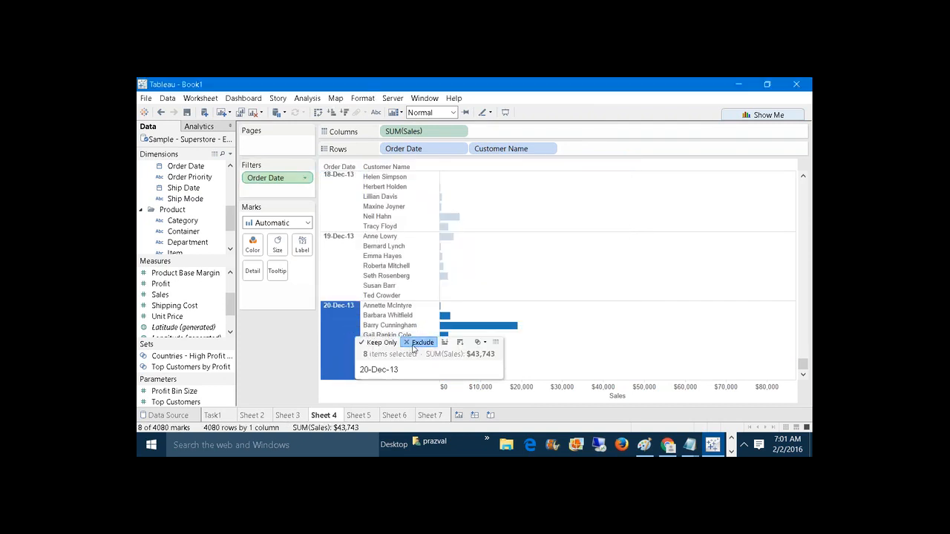
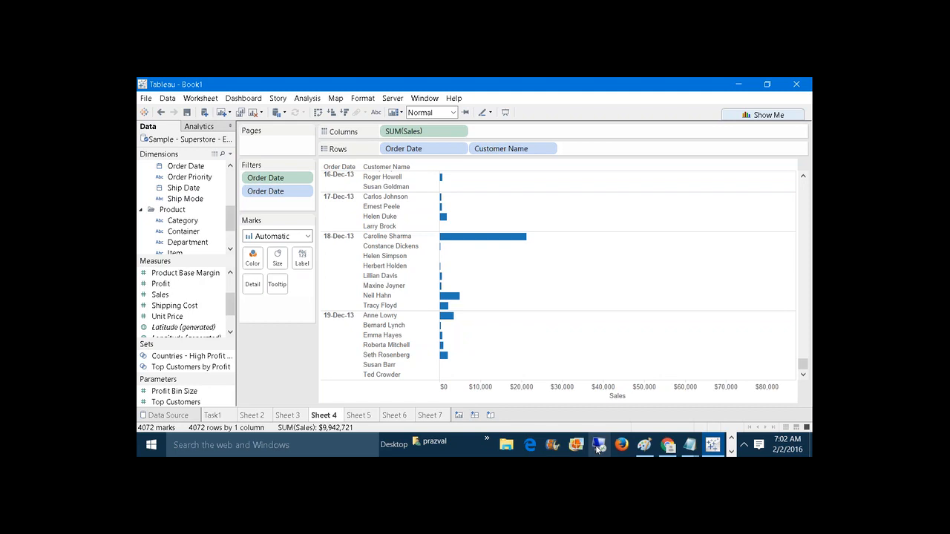
# Switch to the Notepad notes on discrete and continuous dates and append a dashed separator line and the heading "FILTERING THE MEASURES:-"
pyautogui.moveTo(691, 444)
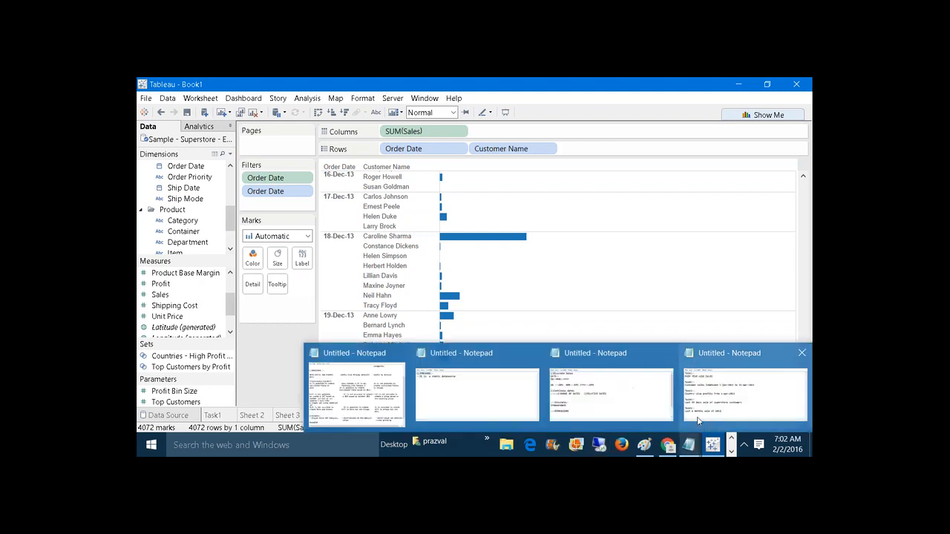
pyautogui.click(626, 403)
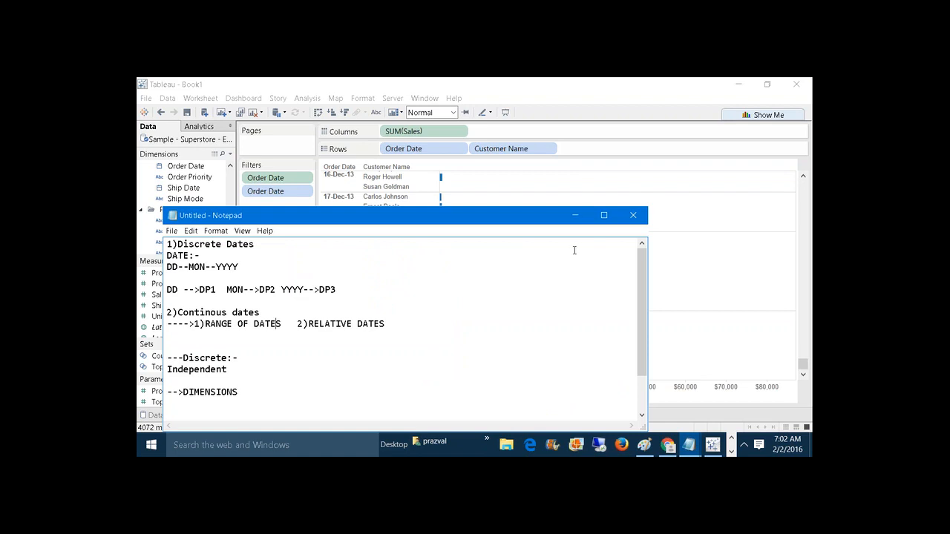
pyautogui.click(603, 215)
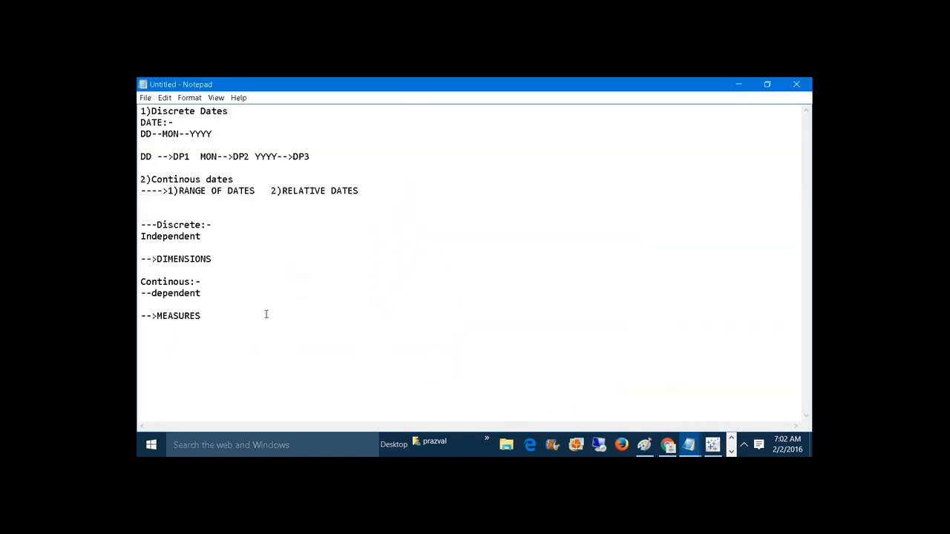
pyautogui.press('Return')
pyautogui.write('------------------------------------')
pyautogui.press('Return')
pyautogui.write('FILTERING THE MEASURES:-')
# Number the "FILTERING THE MEASURES:-" heading by adding "3)" in front of it
pyautogui.press('Left')
pyautogui.press('Left')
pyautogui.press('Left')
pyautogui.press('Left')
pyautogui.press('Left')
pyautogui.press('Left')
pyautogui.press('Left')
pyautogui.press('Left')
pyautogui.press('Left')
pyautogui.press('Left')
pyautogui.press('Left')
pyautogui.press('Left')
pyautogui.press('Left')
pyautogui.press('Left')
pyautogui.press('Left')
pyautogui.press('Left')
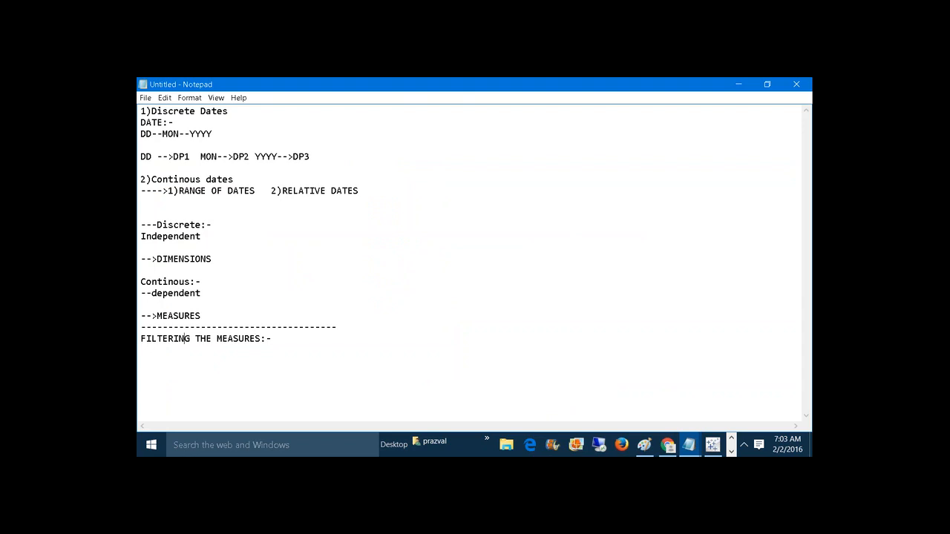
pyautogui.press('Left')
pyautogui.press('Left')
pyautogui.press('Left')
pyautogui.press('Left')
pyautogui.press('Left')
pyautogui.press('Left')
pyautogui.press('Left')
pyautogui.press('Left')
pyautogui.press('Left')
pyautogui.press('Right')
pyautogui.write('3)')
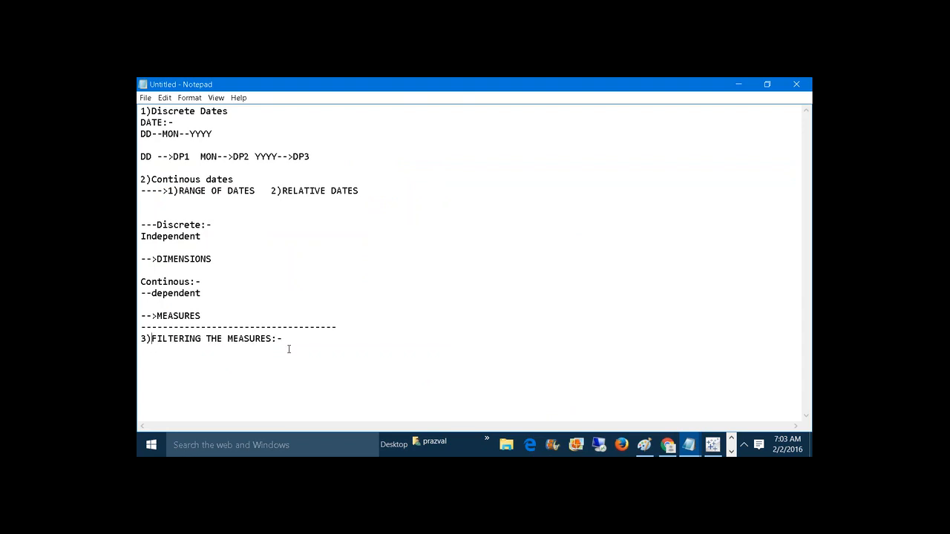
# Below the measures heading, leave a blank line and list "1)FILTERING THE INDIVIDUAL VALUES" and "2)FILTERING THE GROUPED/"
pyautogui.click(288, 349)
pyautogui.press('Return')
pyautogui.press('Return')
pyautogui.write('1)FILTERING TE')
pyautogui.press('BackSpace')
pyautogui.write('HE INDIVIDUAL VA')
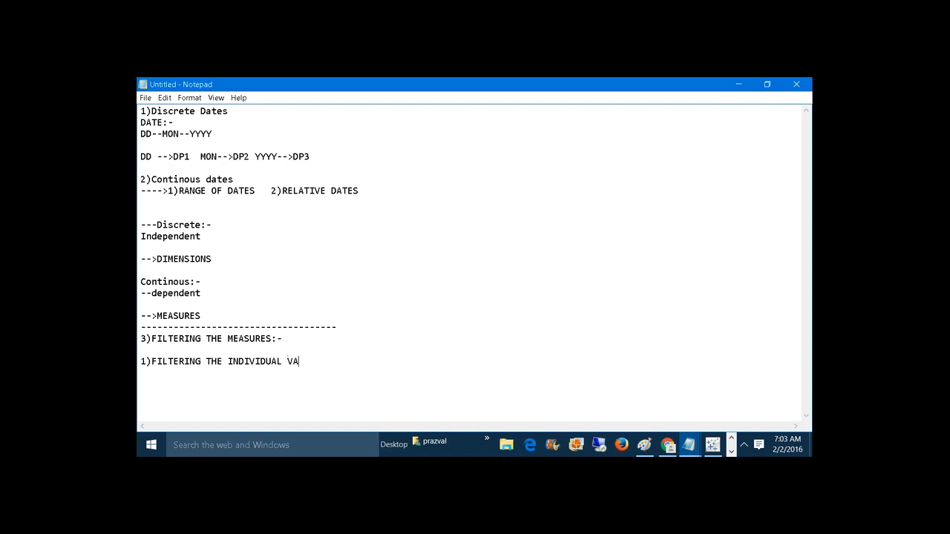
pyautogui.write('LUES')
pyautogui.press('Return')
pyautogui.write('2)FILTERING THE GROUPED/')
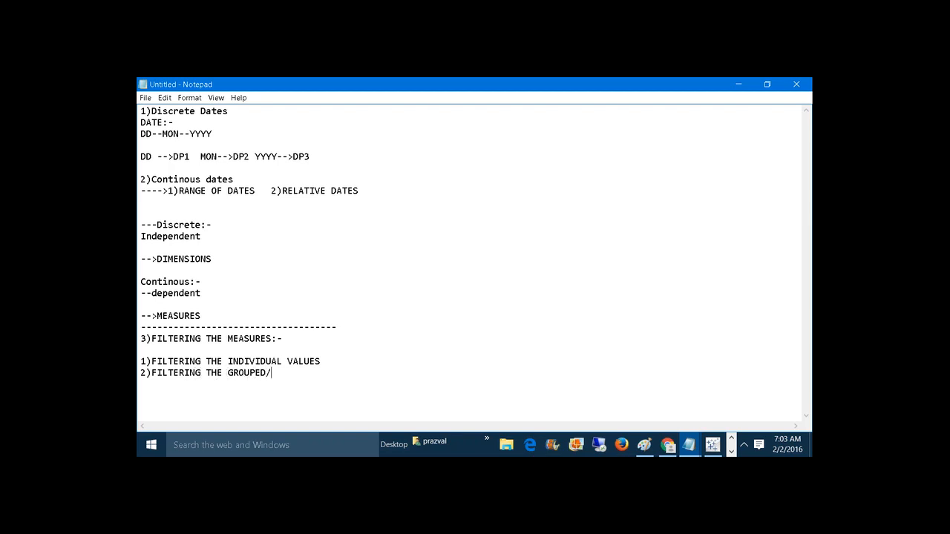
# Complete the second filtering point with "AGGREGATED VALUES" and append "(ROW-LEVEL)" to the individual values point
pyautogui.write('AGGREGATED VALUE')
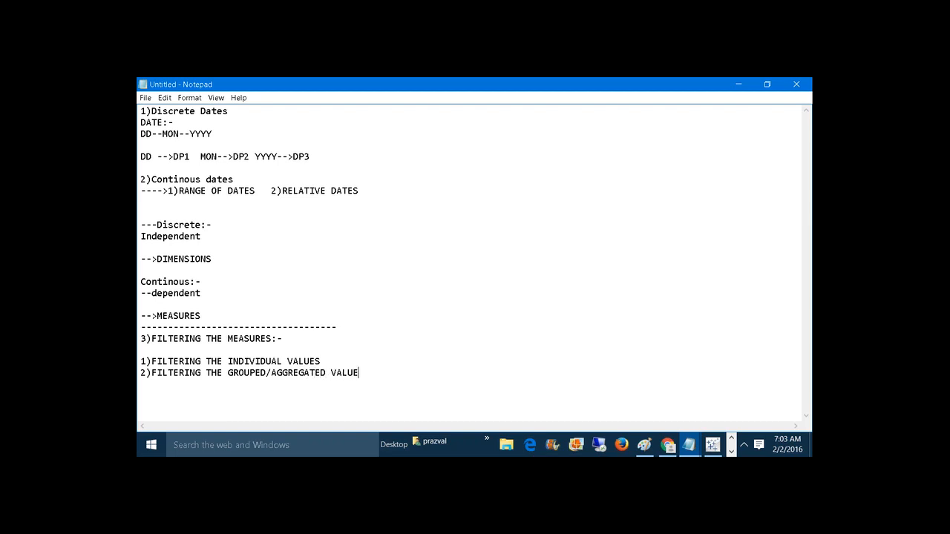
pyautogui.write('S')
pyautogui.click(324, 356)
pyautogui.click(330, 361)
pyautogui.write('(ROW-LEVEL)')
# Below the filtering points, add the heading "TASK1:-" and the line "CUSTOMER WISE SALES IN BETWEEN 1000 AND 10000"
pyautogui.click(365, 375)
pyautogui.click(365, 376)
pyautogui.press('Return')
pyautogui.press('Return')
pyautogui.press('Return')
pyautogui.press('Return')
pyautogui.press('Return')
pyautogui.press('Return')
pyautogui.press('Return')
pyautogui.press('Return')
pyautogui.press('BackSpace')
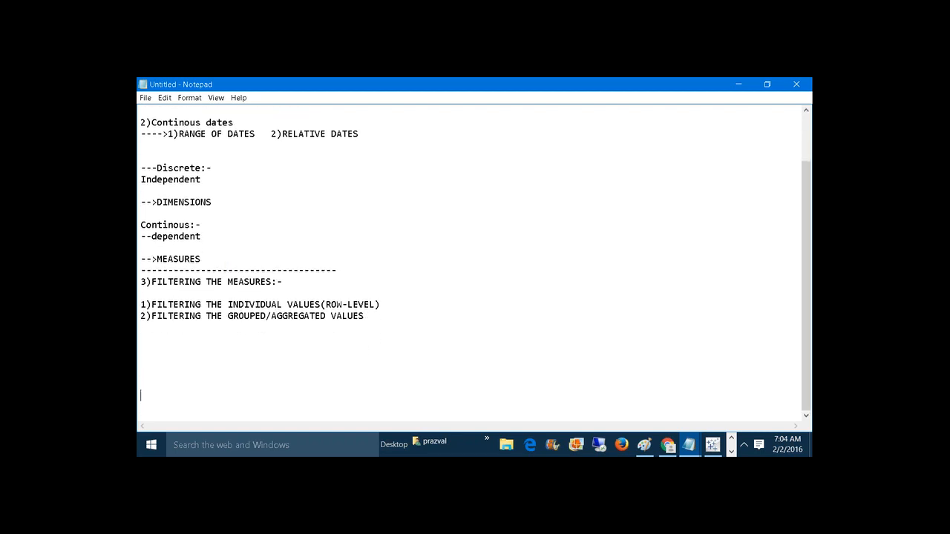
pyautogui.press('BackSpace')
pyautogui.press('BackSpace')
pyautogui.write('TASK1:-')
pyautogui.press('Return')
pyautogui.write('CUSTOMER WISE ')
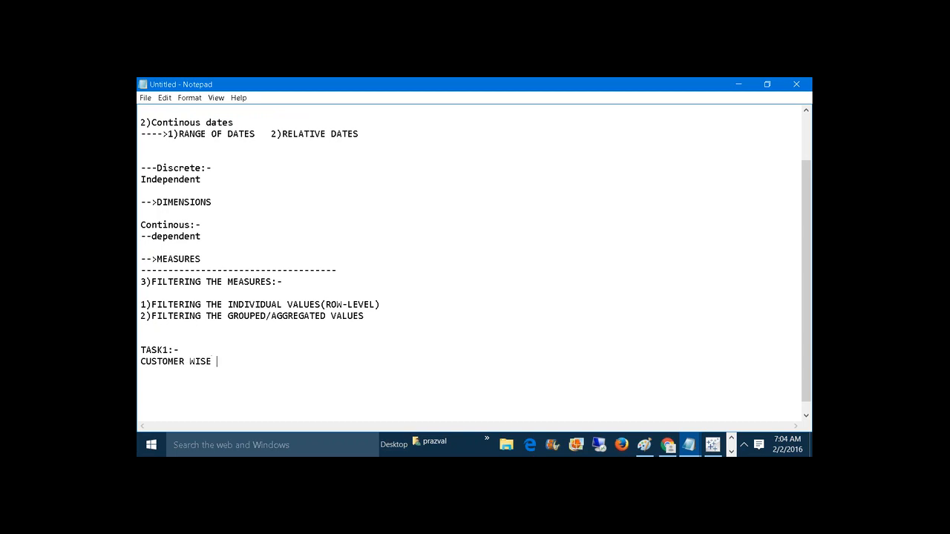
pyautogui.write('SALES IN BETWEEN 1000 AND 10000')
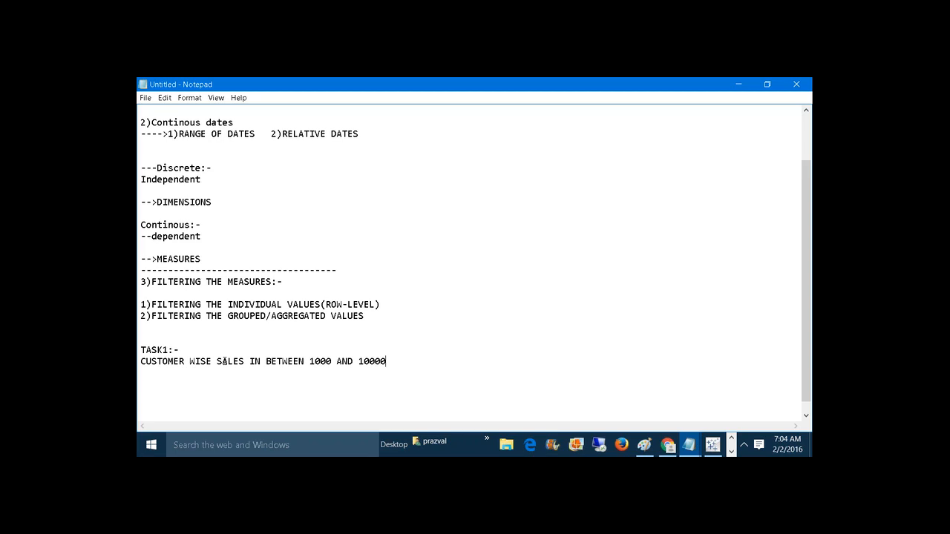
# Switch to Tableau and start a Sales filter on Sheet 7 that filters on all values
pyautogui.click(723, 450)
pyautogui.click(444, 421)
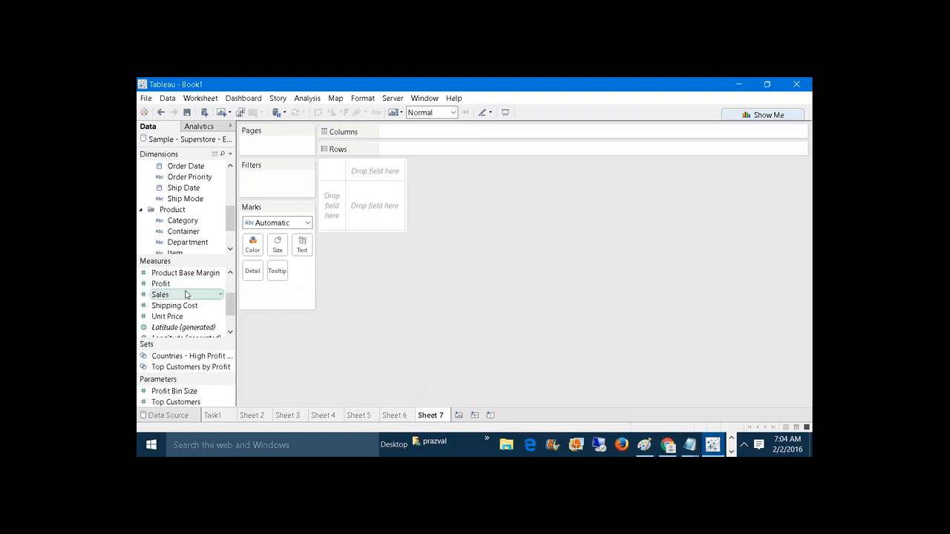
pyautogui.moveTo(186, 295); pyautogui.dragTo(271, 185)
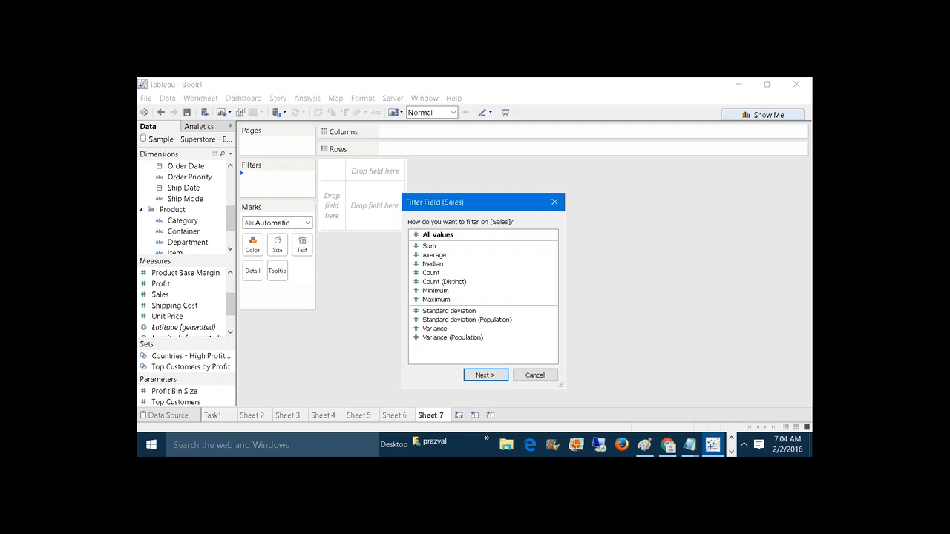
pyautogui.click(434, 249)
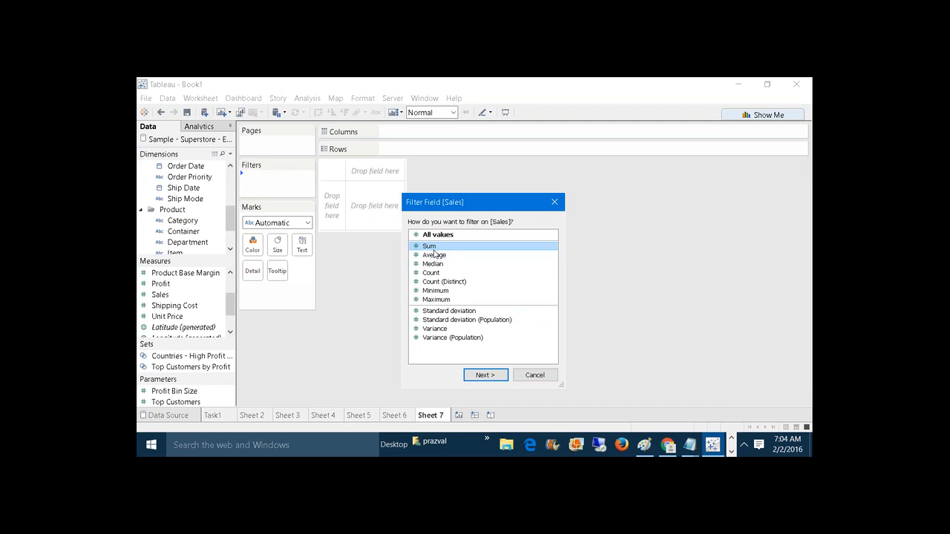
pyautogui.click(435, 255)
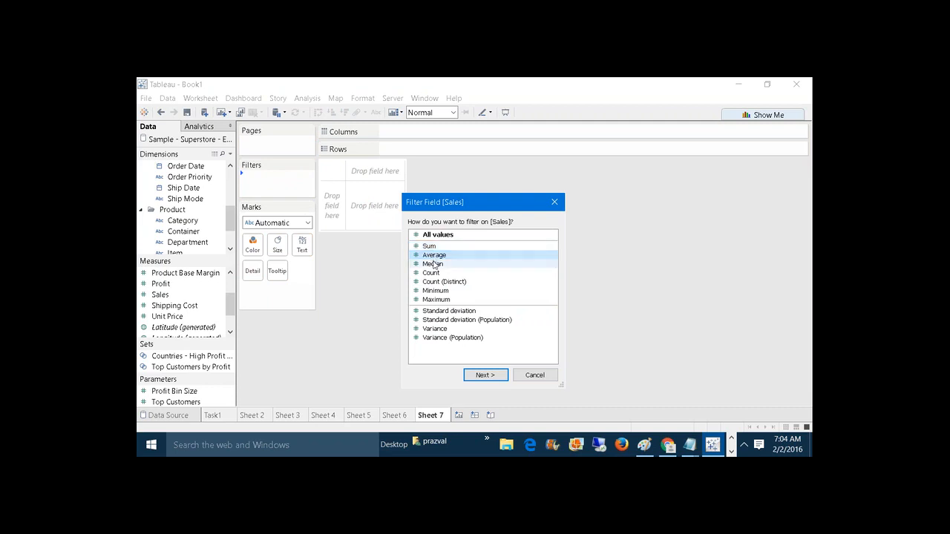
pyautogui.click(434, 264)
pyautogui.click(435, 273)
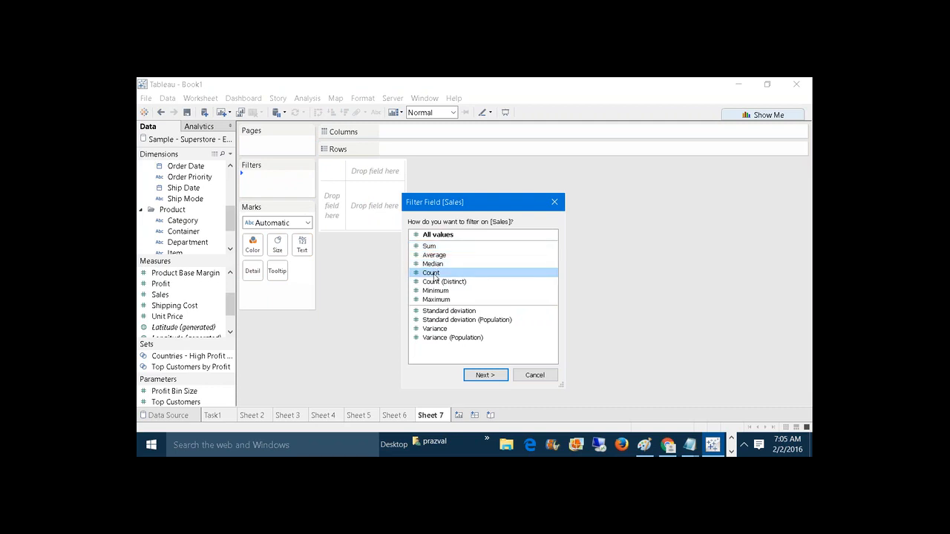
pyautogui.click(446, 237)
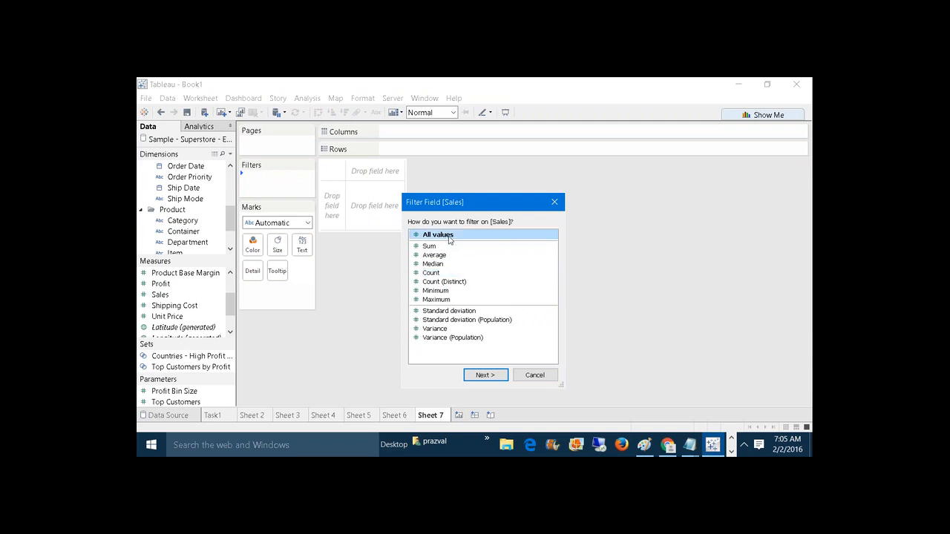
pyautogui.click(485, 375)
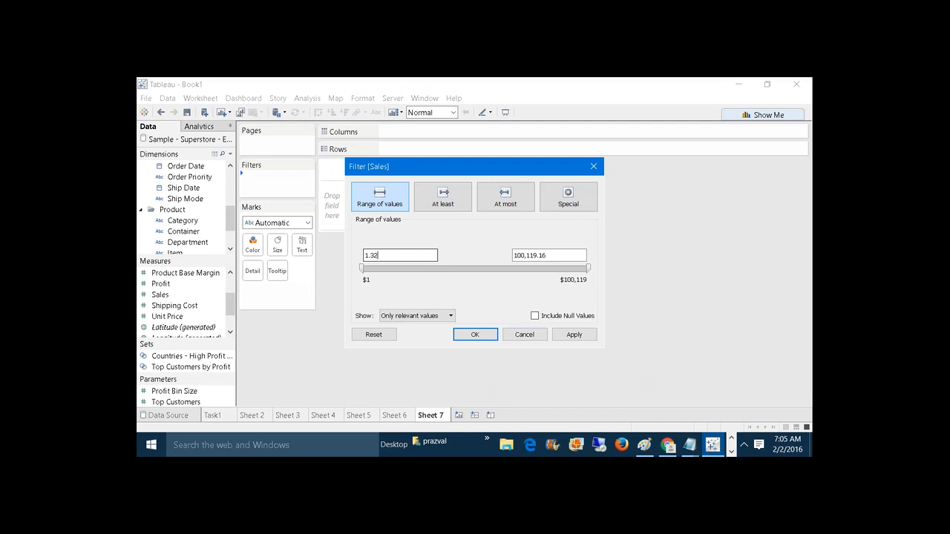
# Review the At least, At most and Special options of the Sales filter, and return to Range of values
pyautogui.click(562, 251)
pyautogui.click(417, 255)
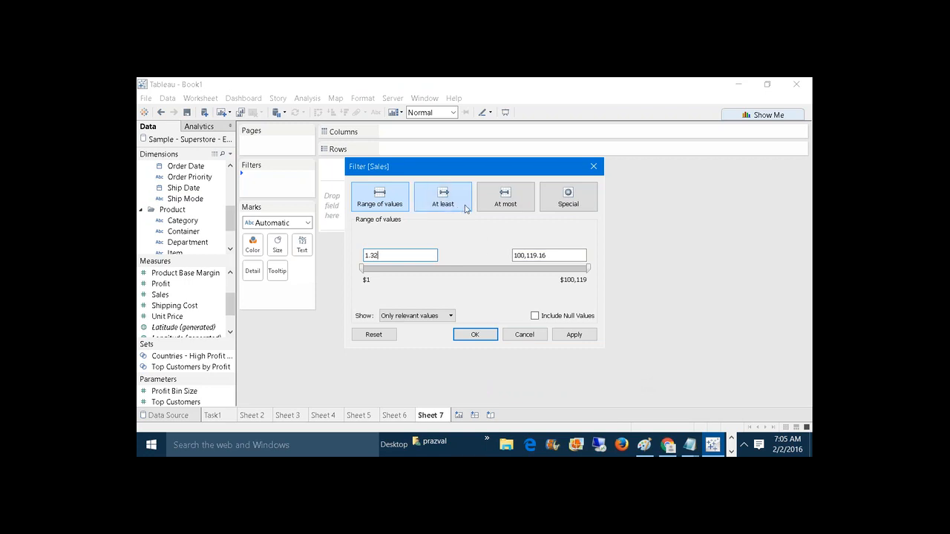
pyautogui.click(462, 208)
pyautogui.click(408, 253)
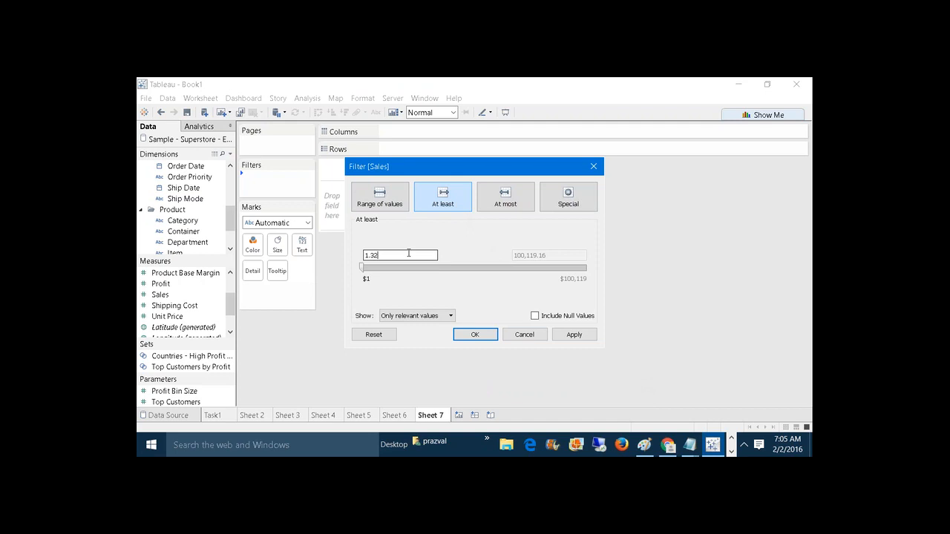
pyautogui.click(511, 210)
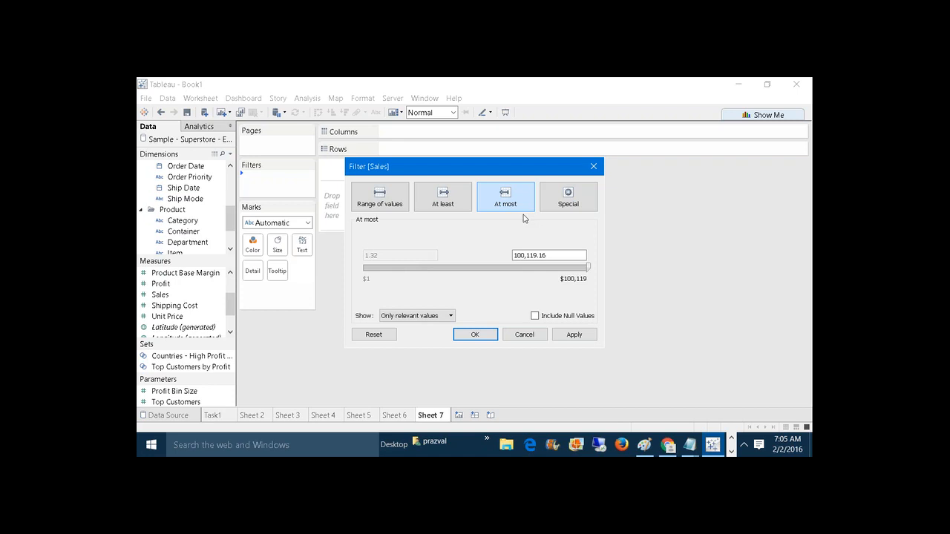
pyautogui.click(551, 211)
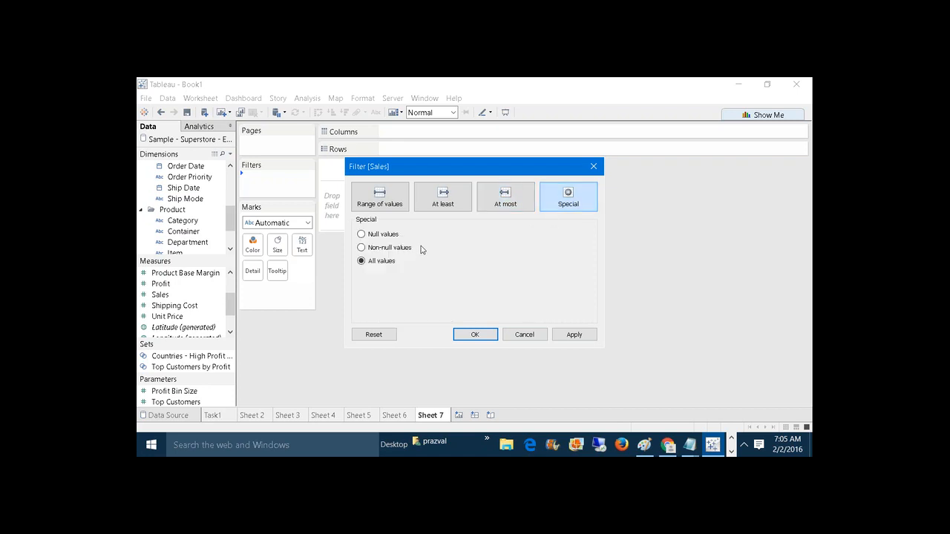
pyautogui.click(400, 211)
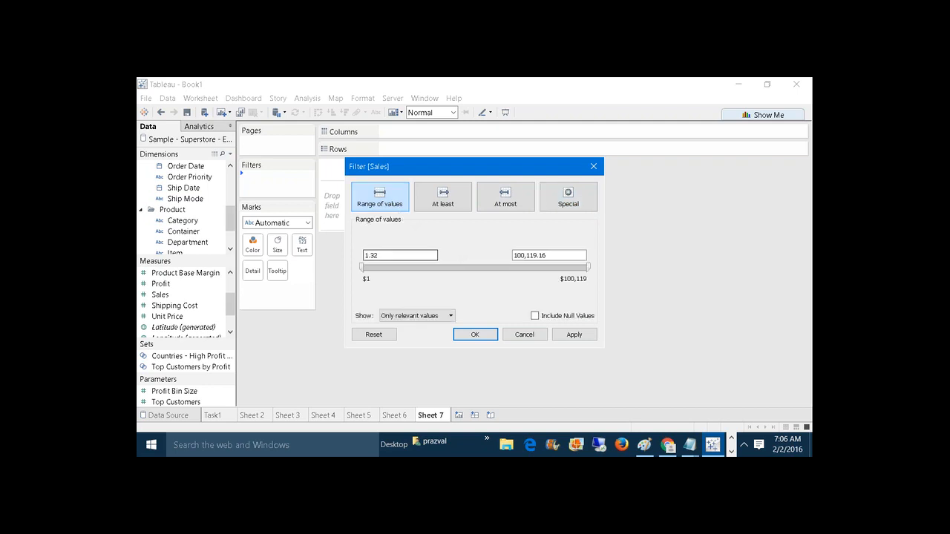
# Set the Sales filter's range of values from 1,000 to 10,000 and apply it
pyautogui.click(391, 256)
pyautogui.press('BackSpace')
pyautogui.press('BackSpace')
pyautogui.click(549, 257)
pyautogui.press('BackSpace')
pyautogui.press('BackSpace')
pyautogui.press('BackSpace')
pyautogui.press('BackSpace')
pyautogui.press('BackSpace')
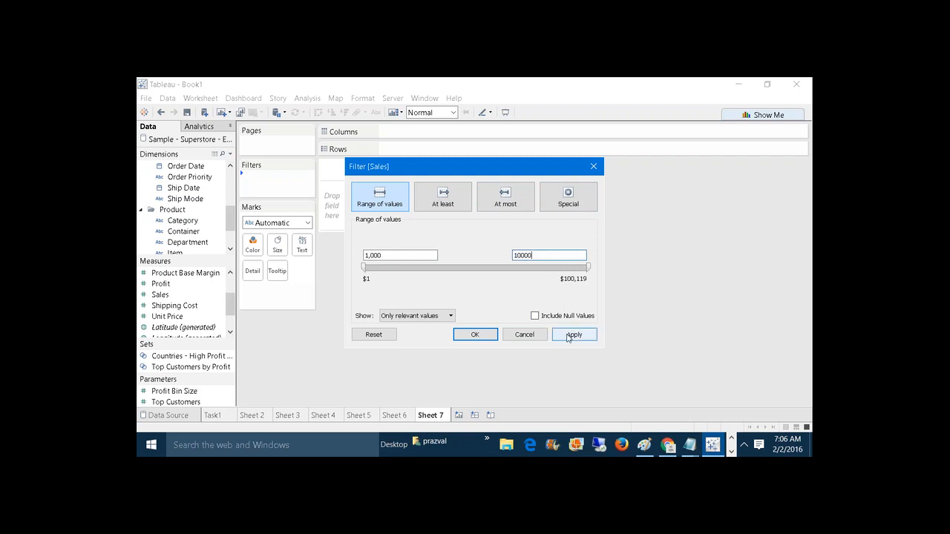
pyautogui.click(566, 334)
pyautogui.click(475, 335)
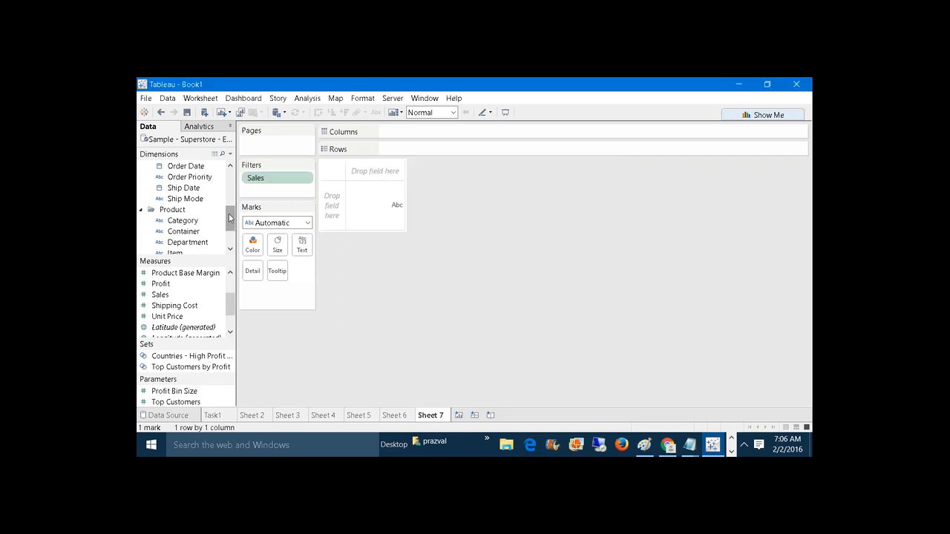
# Add Customer Name with all members to the rows and show Sales as the text mark
pyautogui.moveTo(230, 218); pyautogui.dragTo(383, 148)
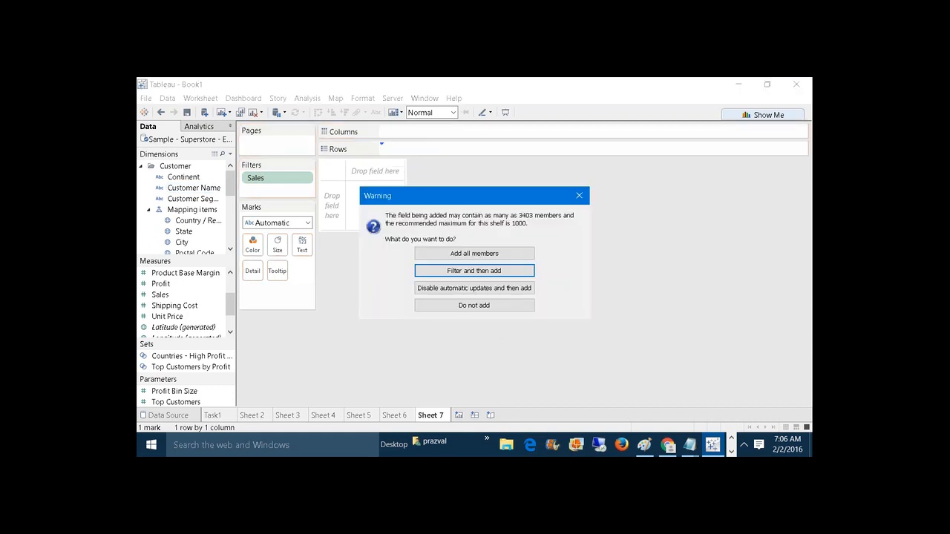
pyautogui.click(449, 253)
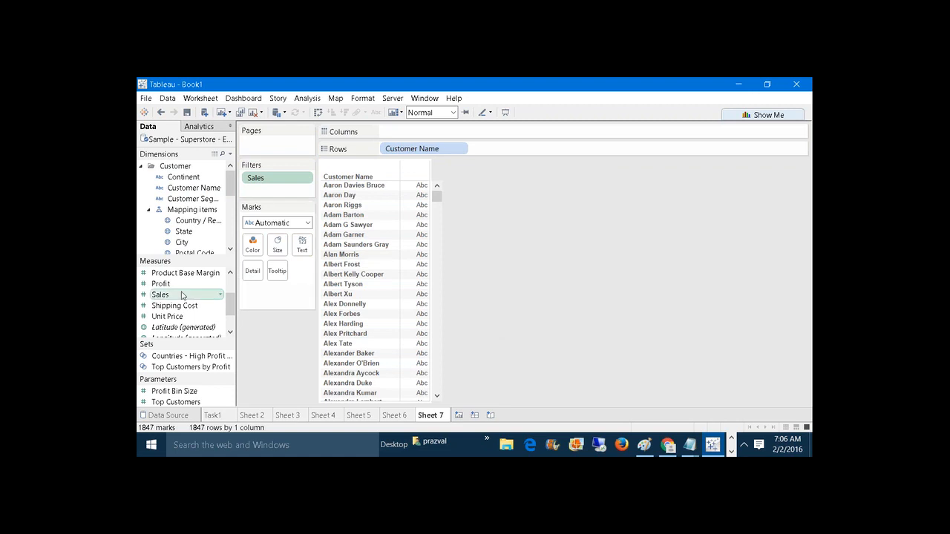
pyautogui.moveTo(175, 297); pyautogui.dragTo(302, 245)
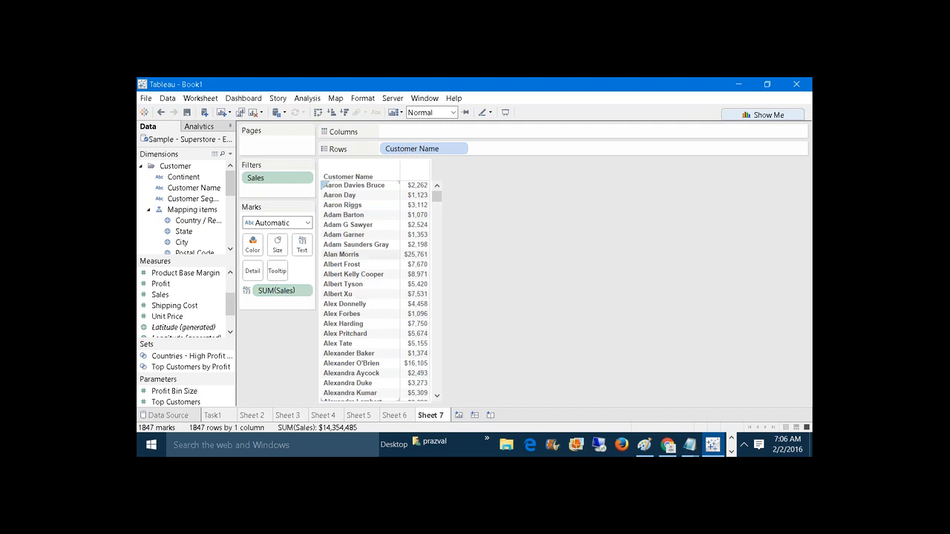
# Widen the sales value column of the customer table and clear the mark selection
pyautogui.click(417, 235)
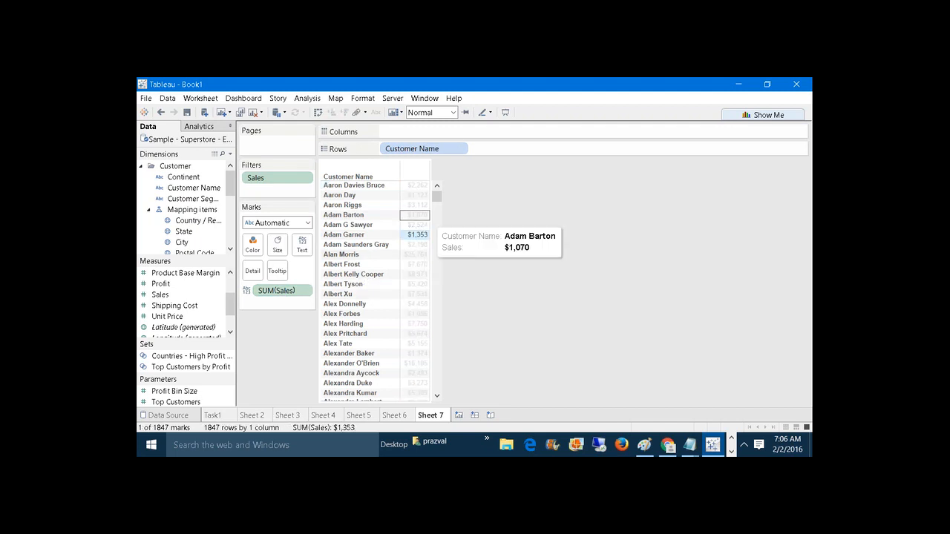
pyautogui.moveTo(430, 215); pyautogui.dragTo(659, 227)
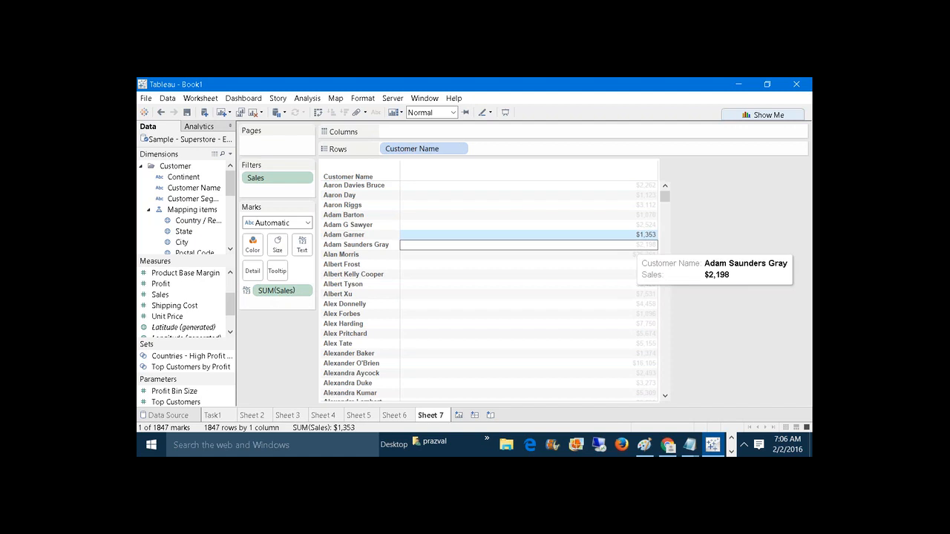
pyautogui.click(610, 265)
pyautogui.click(674, 228)
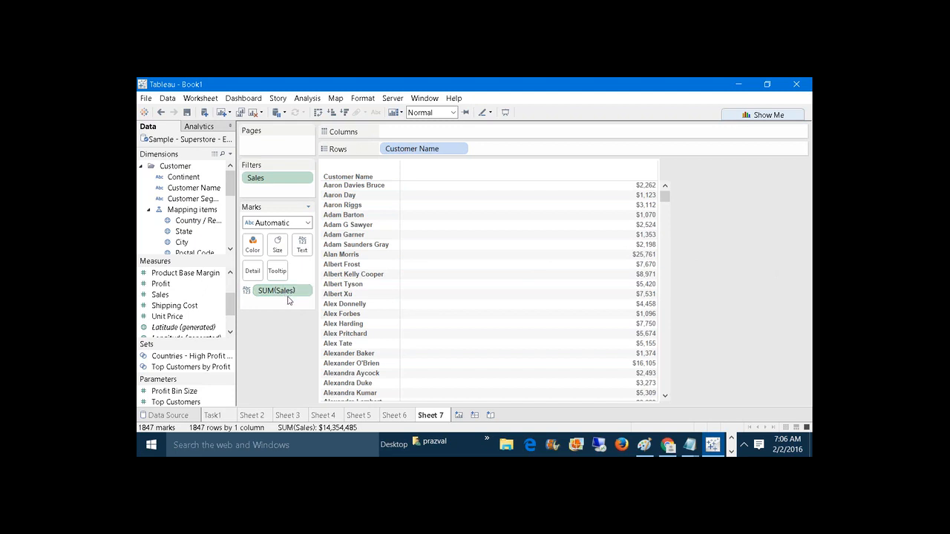
# Turn off Aggregate Measures for the sheet so that sales are listed at row level
pyautogui.click(238, 85)
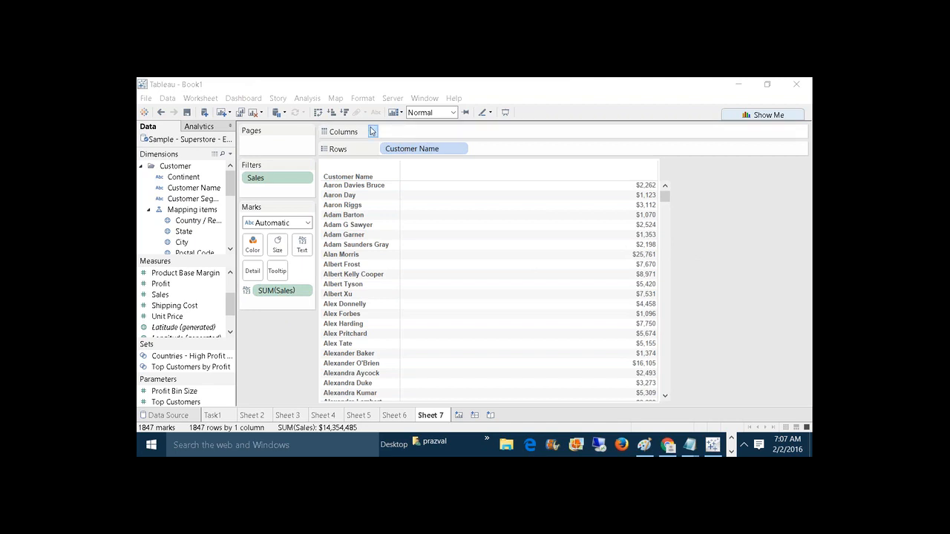
pyautogui.click(308, 98)
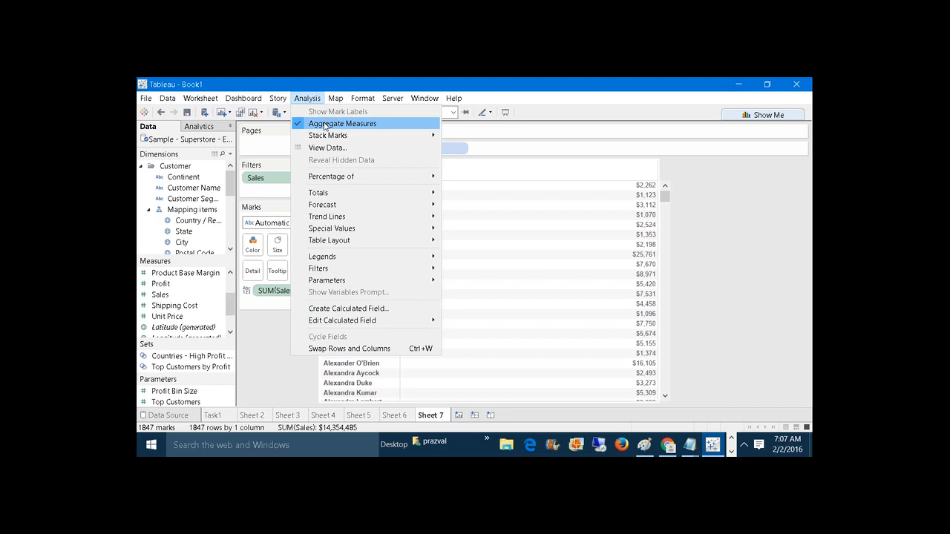
pyautogui.click(324, 126)
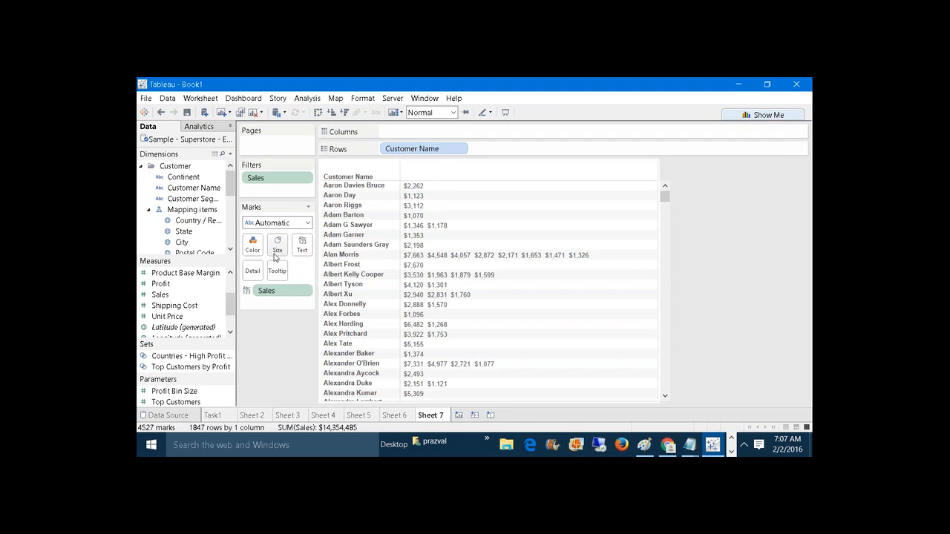
# Examine the individual sales values of single customers in the table against the filter range
pyautogui.click(368, 185)
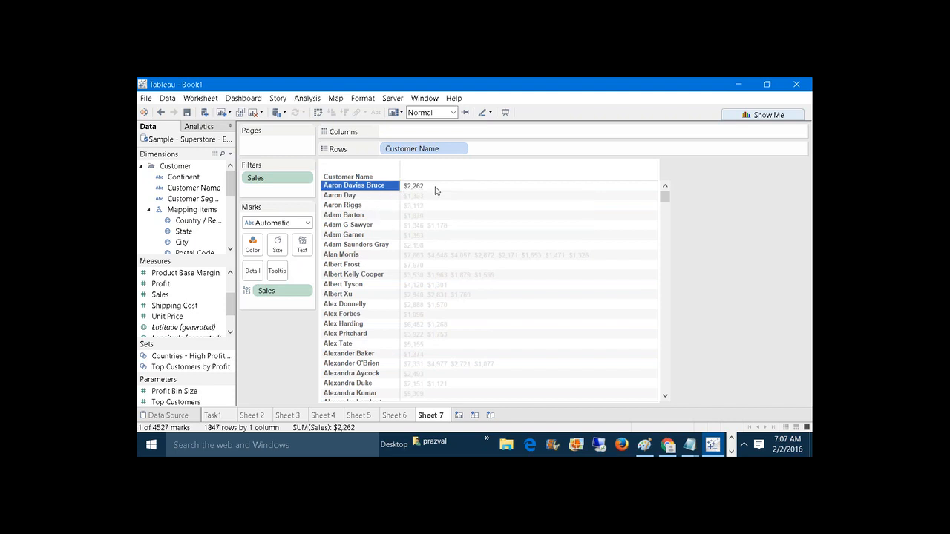
pyautogui.click(436, 191)
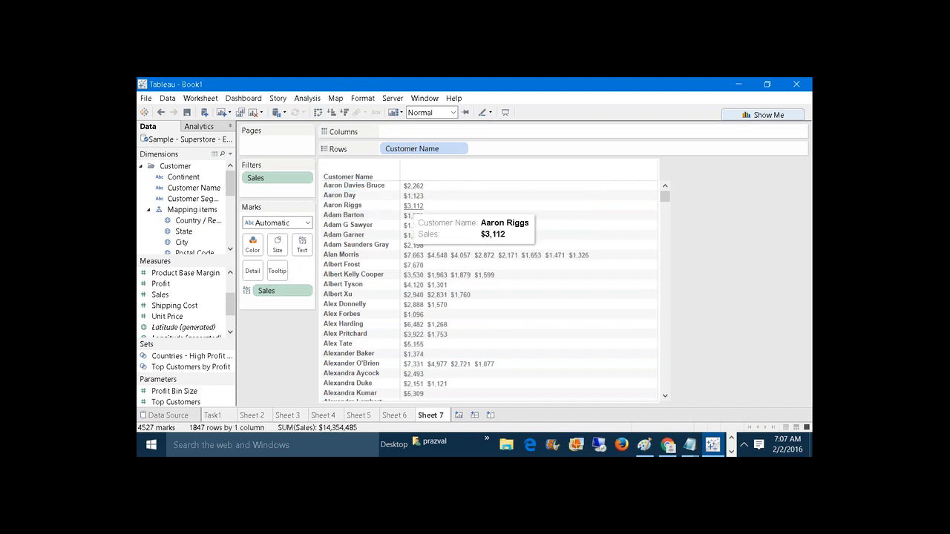
pyautogui.click(371, 230)
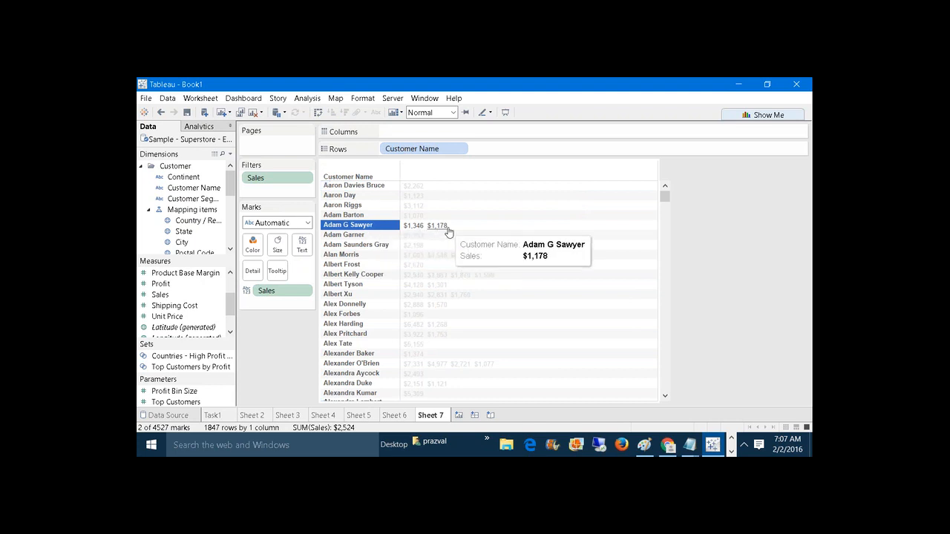
pyautogui.moveTo(418, 233)
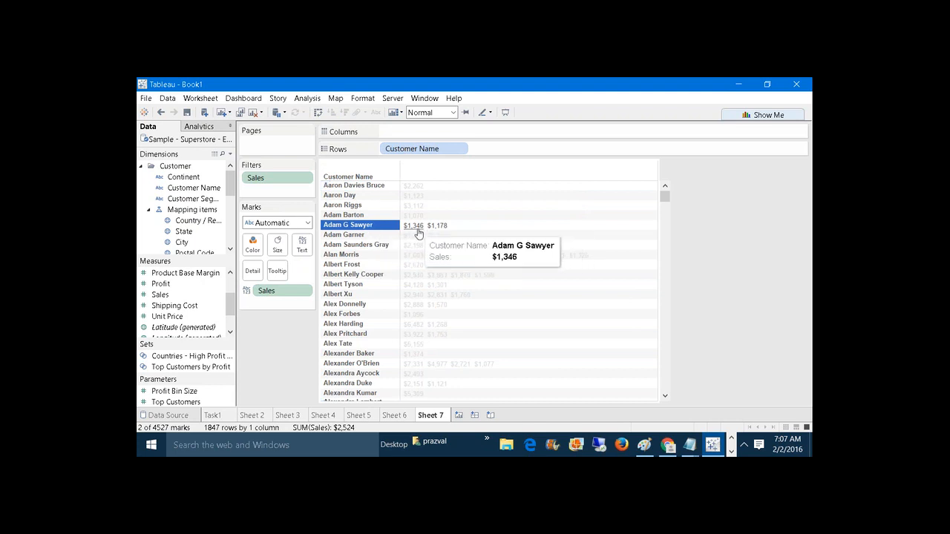
pyautogui.click(485, 227)
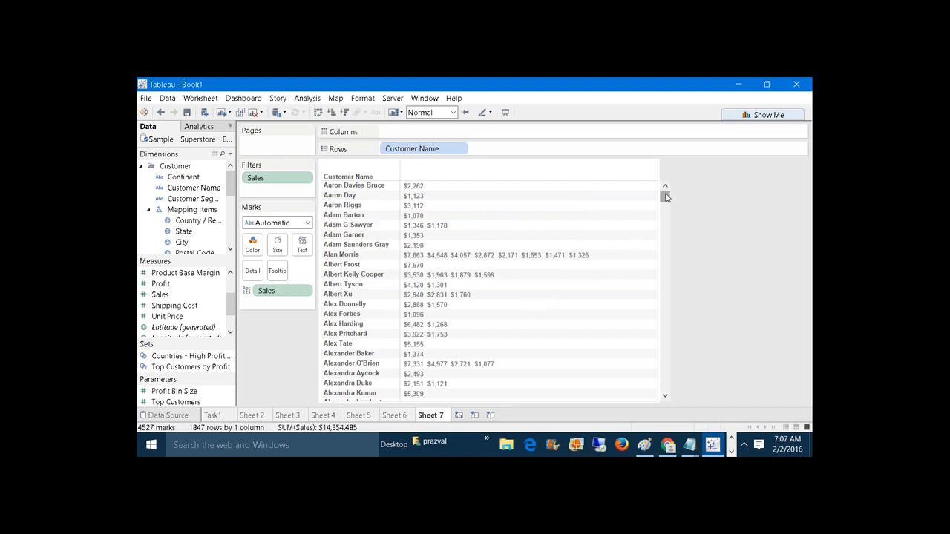
pyautogui.moveTo(666, 196)
pyautogui.mouseDown()
pyautogui.moveTo(667, 244)
pyautogui.moveTo(665, 196)
pyautogui.mouseUp()
# Switch to the Notepad notes that contain the measure filtering points and the 1000 to 10000 task
pyautogui.moveTo(689, 447)
pyautogui.click(712, 398)
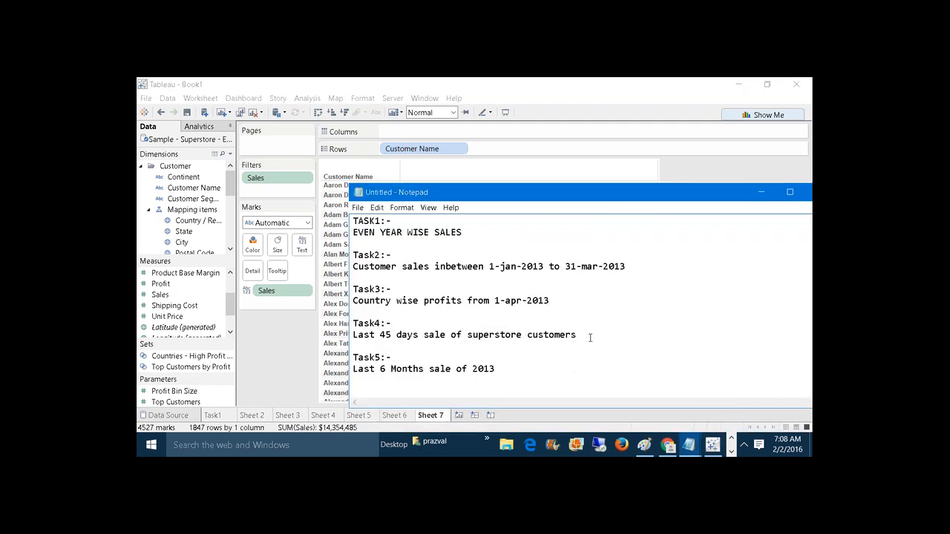
pyautogui.moveTo(684, 444)
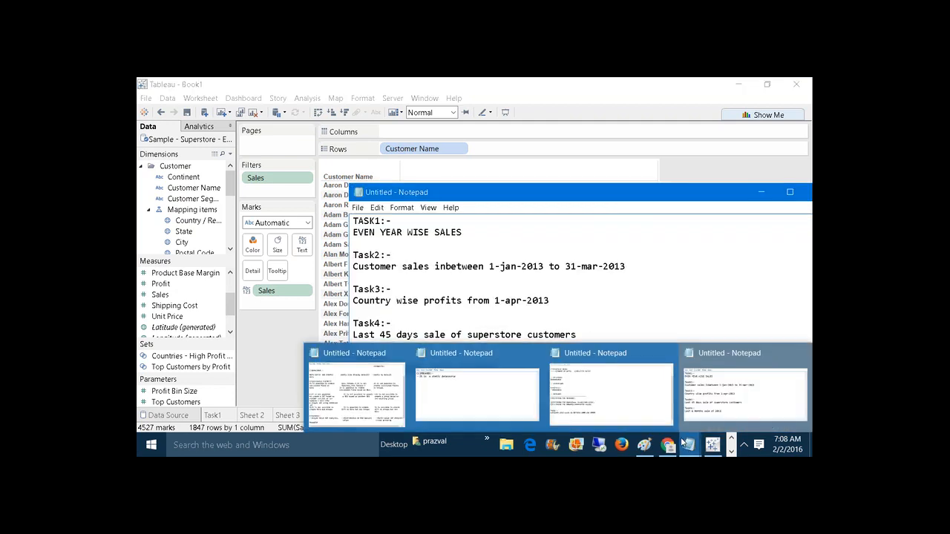
pyautogui.click(626, 388)
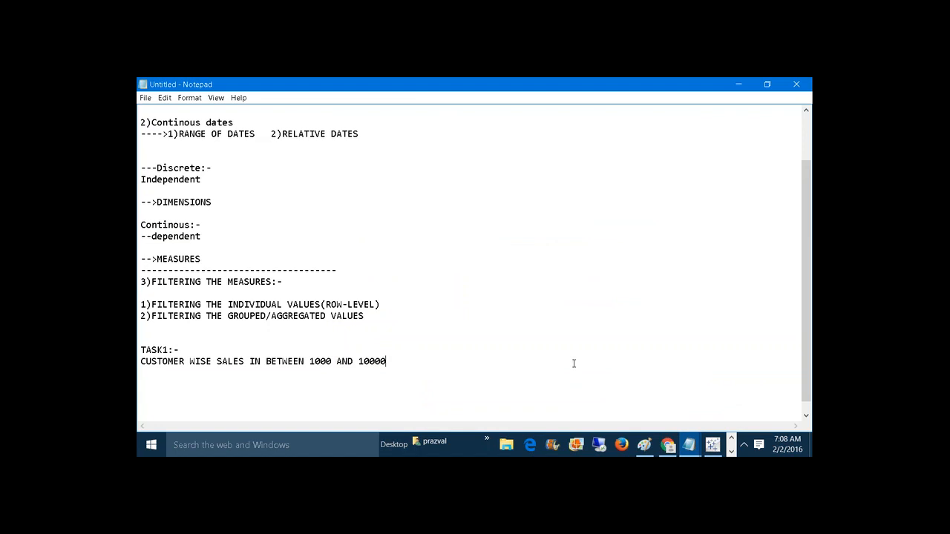
# Add a TASK2:- heading to the notes with the line COUNTRY WISE TOT.SALES UPTO 500000
pyautogui.press('Return')
pyautogui.press('Return')
pyautogui.write('TASK2:-')
pyautogui.press('Return')
pyautogui.write('COUNTI')
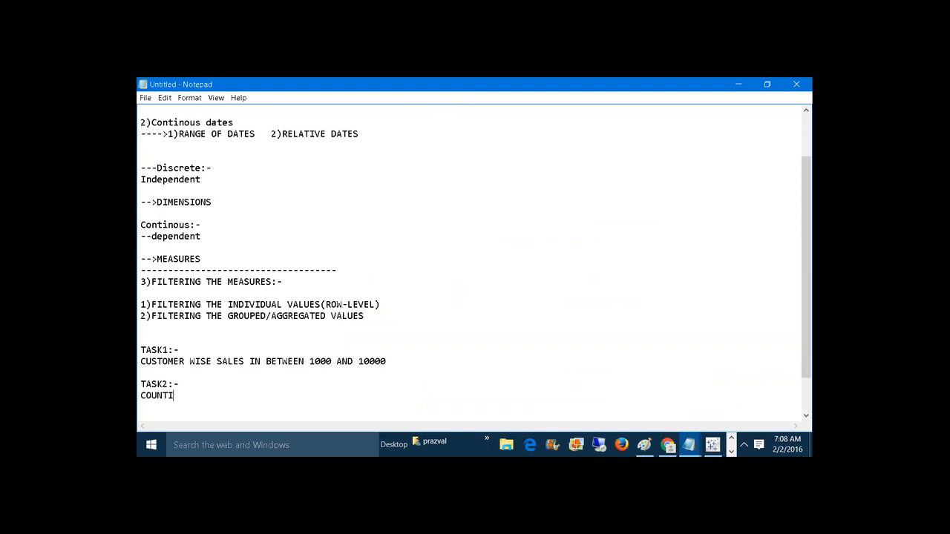
pyautogui.press('BackSpace')
pyautogui.write('RY WISE TOT.SAL')
pyautogui.press('BackSpace')
pyautogui.write('LES IN')
pyautogui.press('BackSpace')
pyautogui.press('BackSpace')
pyautogui.write('UTPU')
pyautogui.press('BackSpace')
pyautogui.press('BackSpace')
pyautogui.press('BackSpace')
pyautogui.write('PTO ')
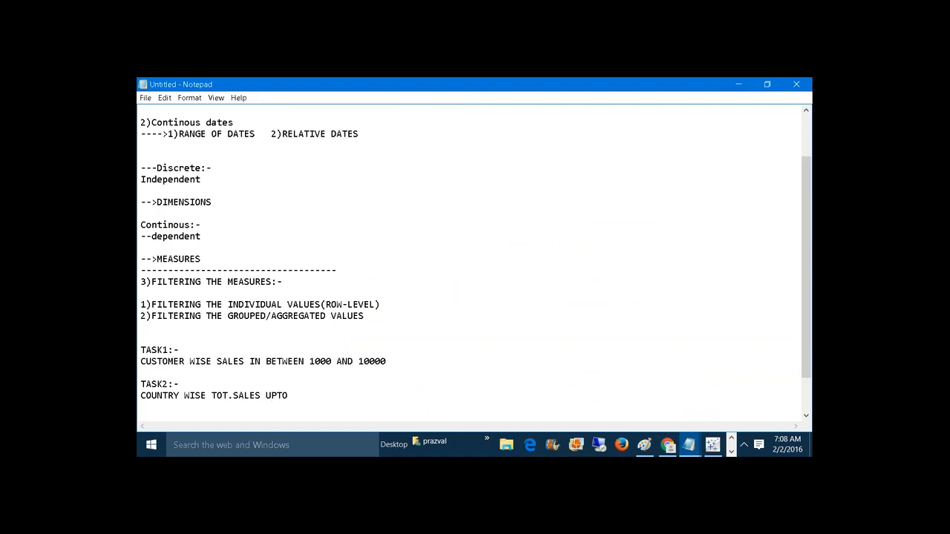
pyautogui.write('500000')
# Switch to Tableau and plot Country / Region as a map on a new worksheet
pyautogui.click(712, 444)
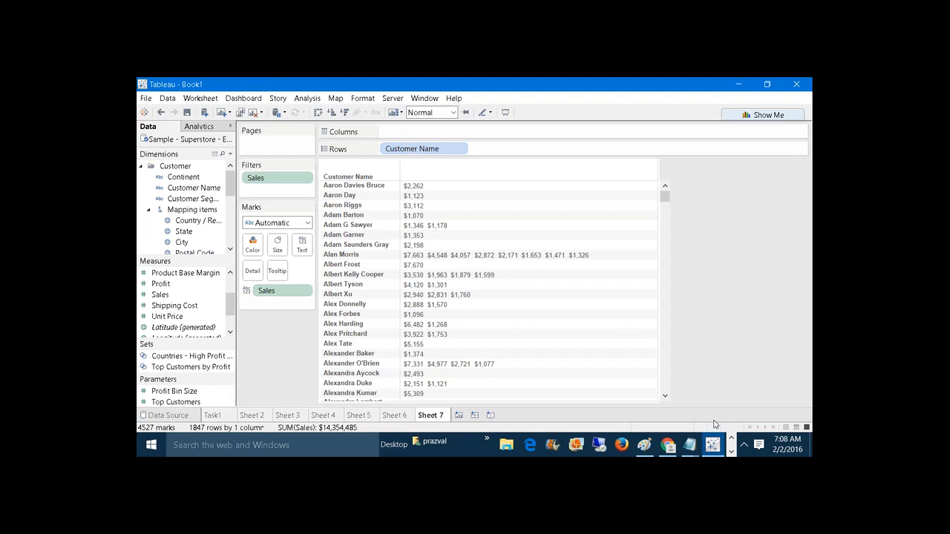
pyautogui.click(458, 415)
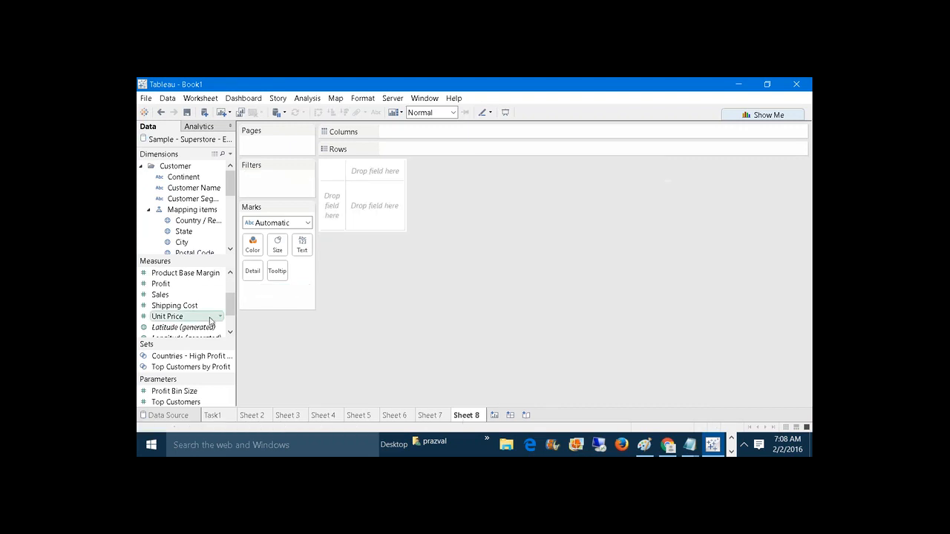
pyautogui.doubleClick(191, 221)
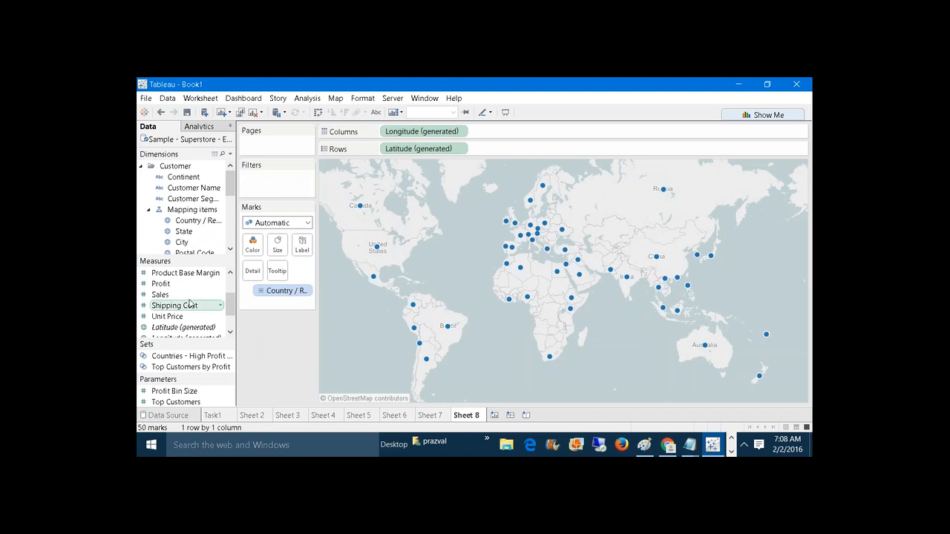
# Filter the country map by the sum of Sales with an At most limit of 500000
pyautogui.moveTo(181, 297); pyautogui.dragTo(276, 181)
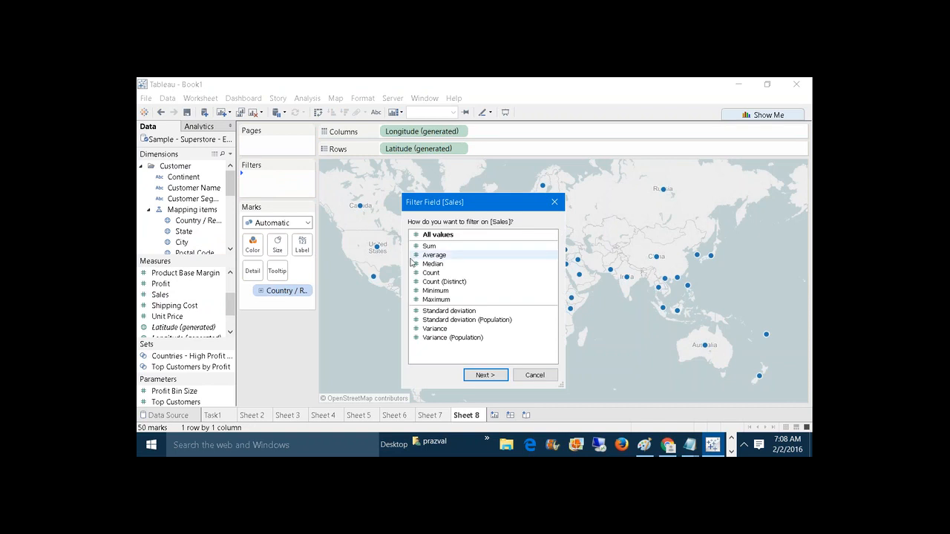
pyautogui.click(429, 246)
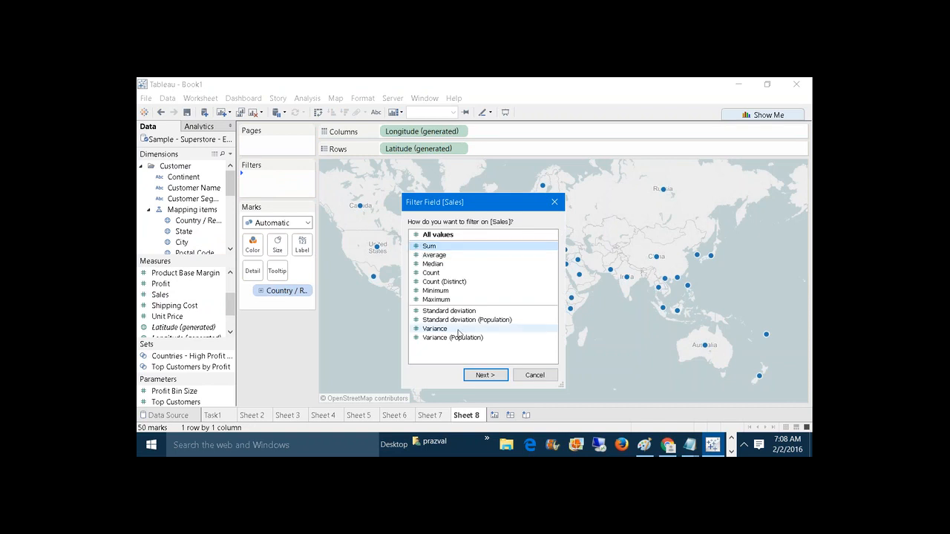
pyautogui.click(478, 376)
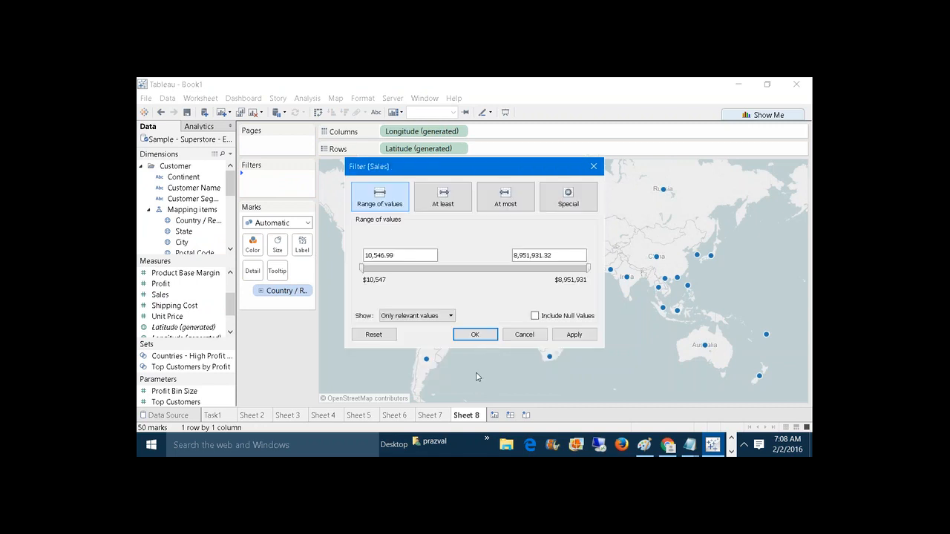
pyautogui.click(517, 202)
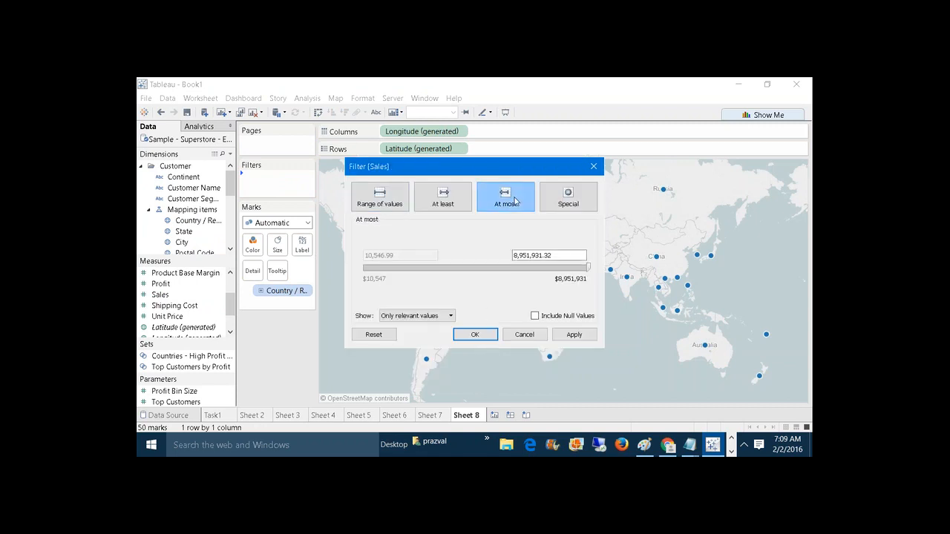
pyautogui.click(556, 252)
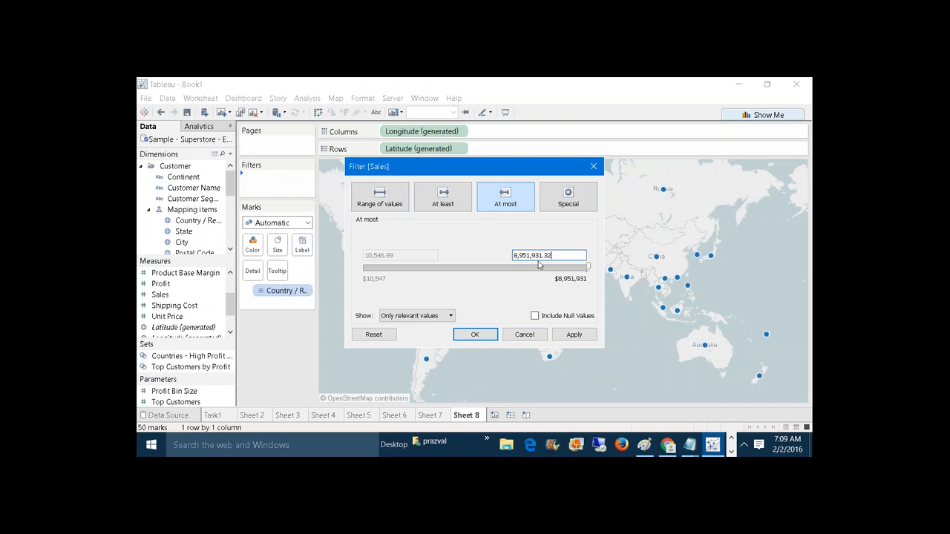
pyautogui.press('BackSpace')
pyautogui.press('BackSpace')
pyautogui.press('BackSpace')
pyautogui.press('BackSpace')
pyautogui.press('BackSpace')
pyautogui.press('BackSpace')
pyautogui.press('BackSpace')
pyautogui.press('BackSpace')
pyautogui.press('BackSpace')
pyautogui.press('BackSpace')
pyautogui.press('BackSpace')
pyautogui.write('500000')
pyautogui.click(564, 335)
pyautogui.click(482, 335)
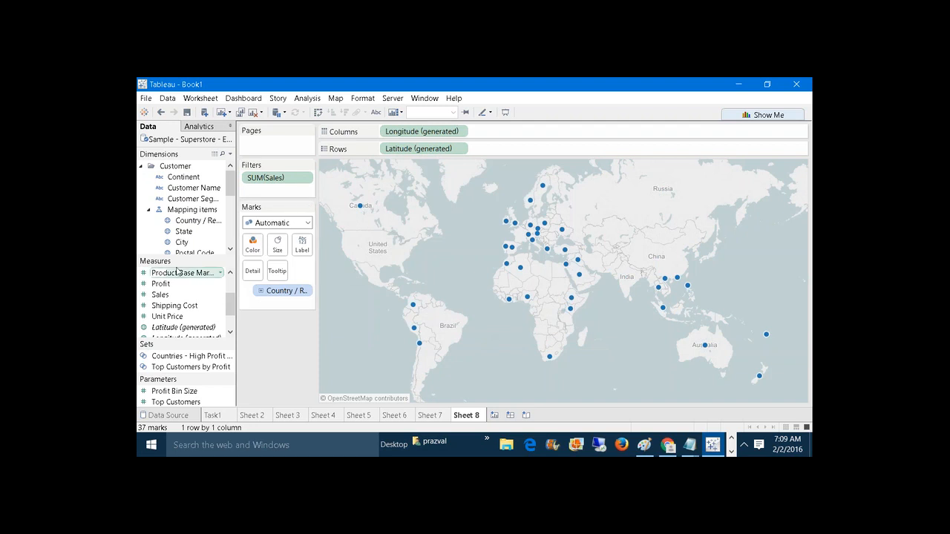
# Label the countries on the map with Sales and review the settings of the SUM(Sales) filter
pyautogui.moveTo(160, 294); pyautogui.dragTo(302, 245)
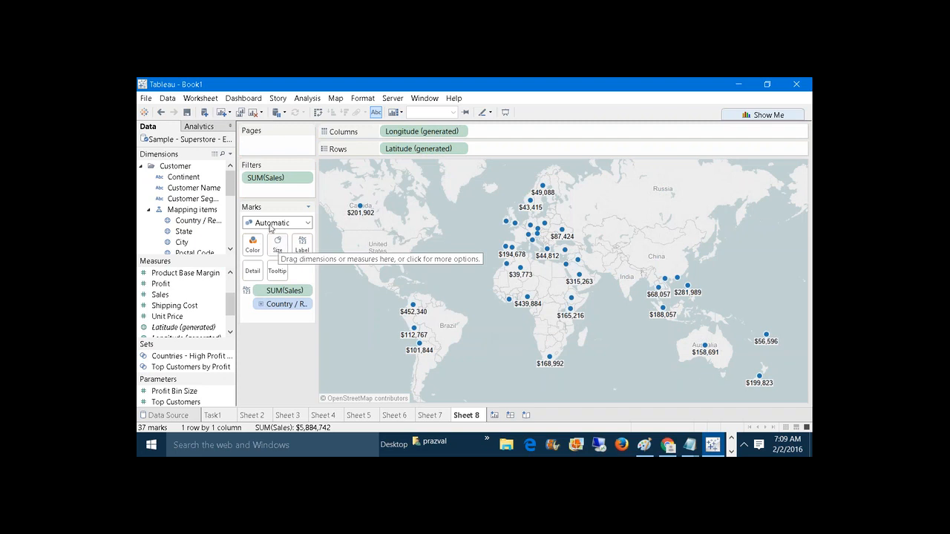
pyautogui.rightClick(262, 178)
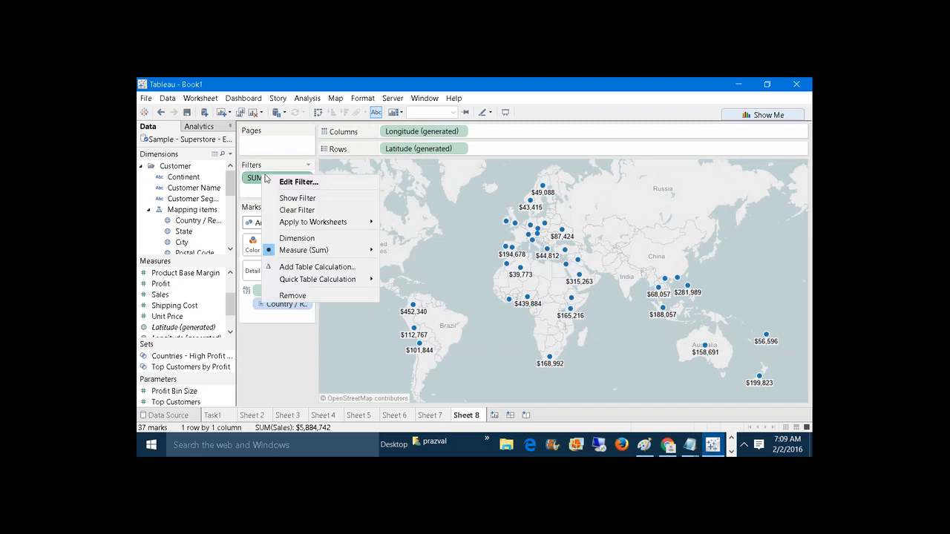
pyautogui.click(341, 184)
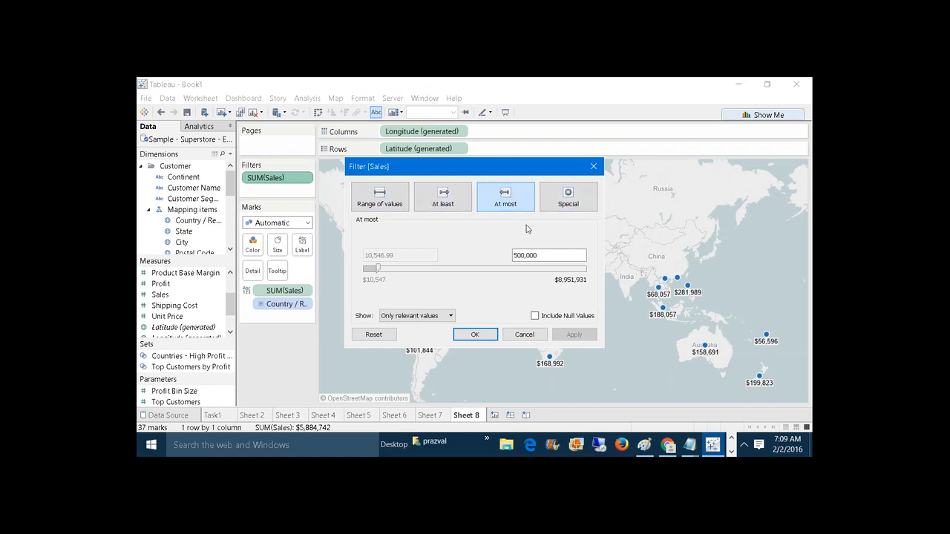
pyautogui.click(515, 335)
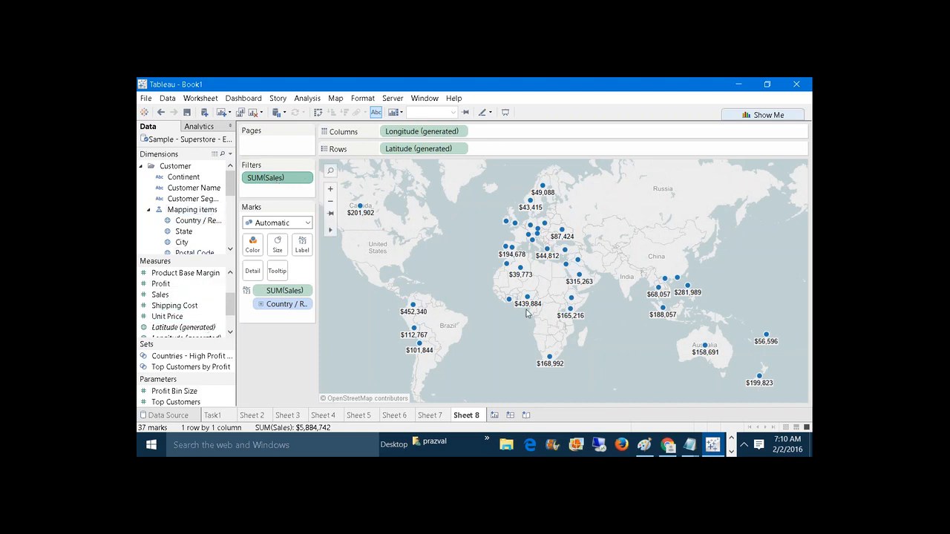
# Check the Task 2 wording in the Notepad notes and return to the Tableau map
pyautogui.moveTo(690, 447)
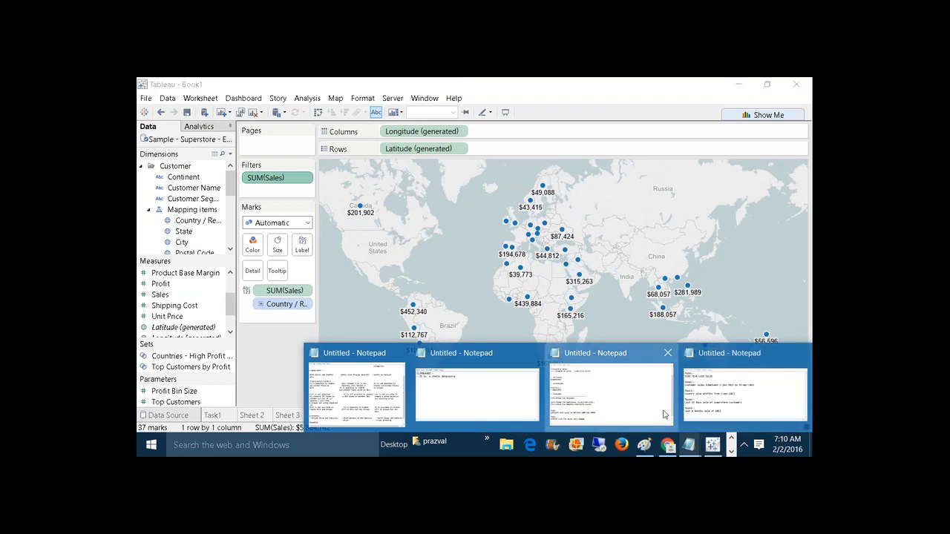
pyautogui.click(744, 394)
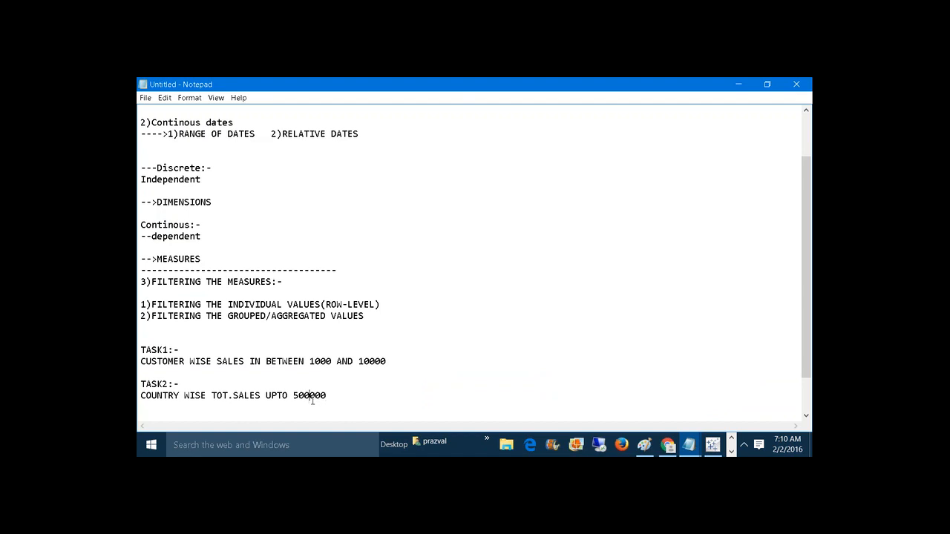
pyautogui.moveTo(713, 446)
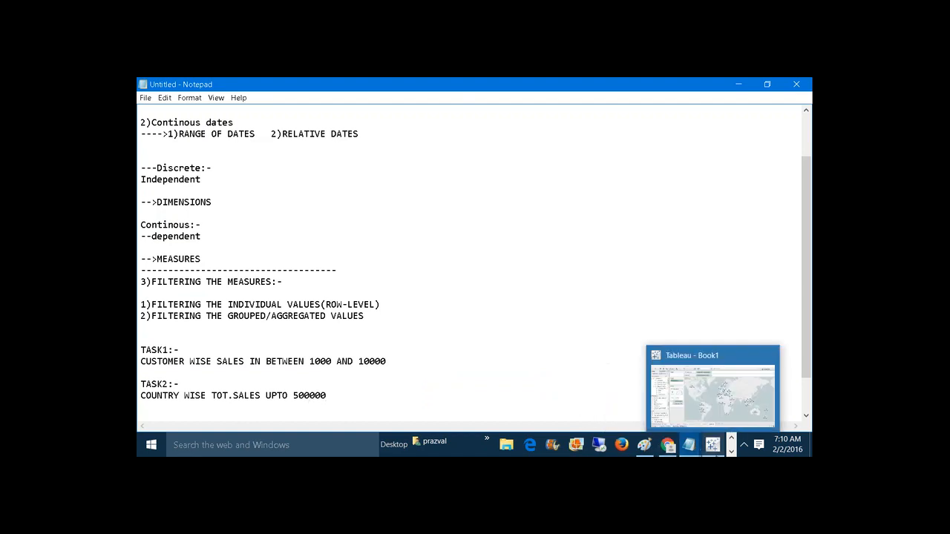
pyautogui.click(712, 408)
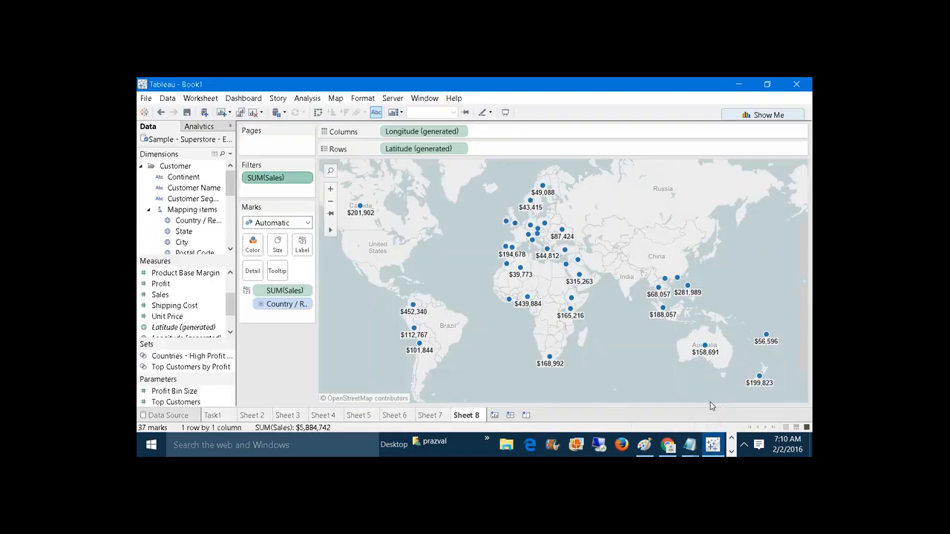
# On a new worksheet, add a Country / Region filter with the by-field condition sum of Sales <= 500000
pyautogui.click(509, 416)
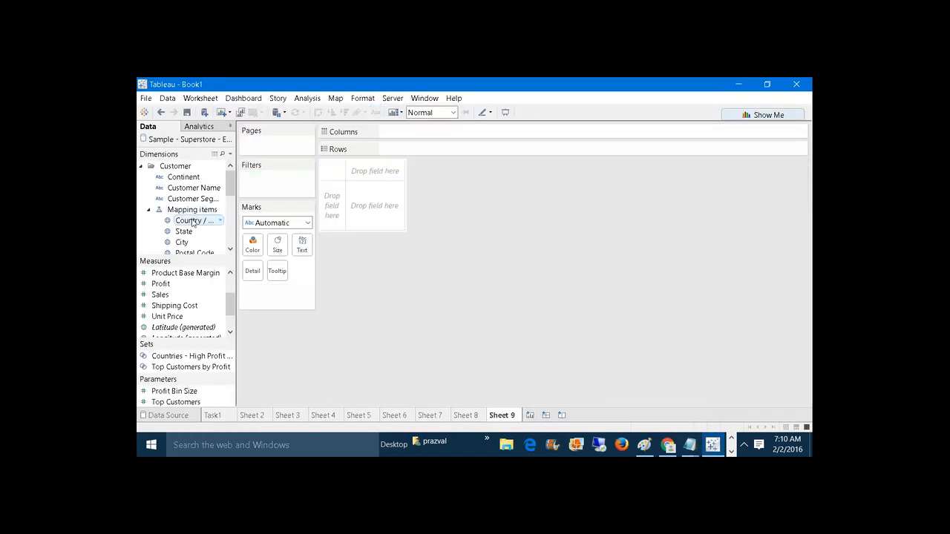
pyautogui.moveTo(191, 221); pyautogui.dragTo(269, 189)
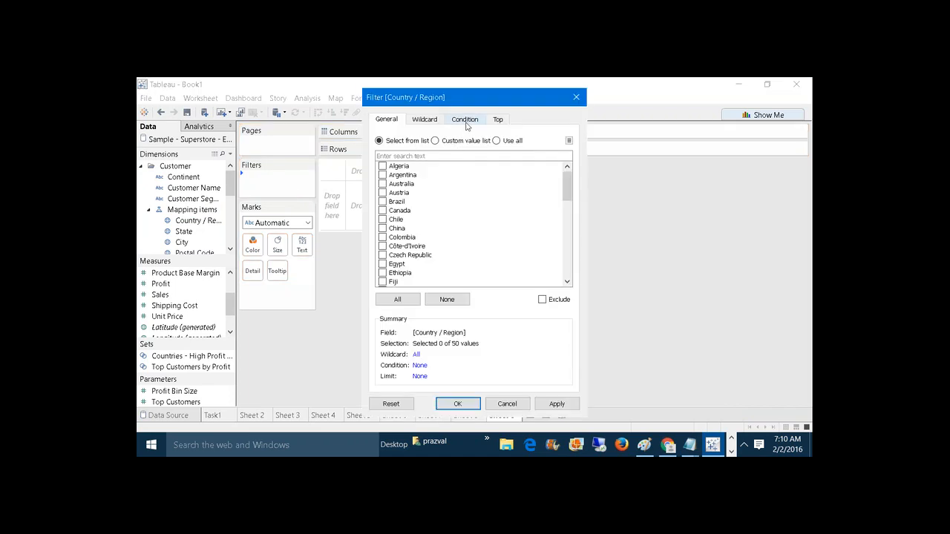
pyautogui.click(465, 119)
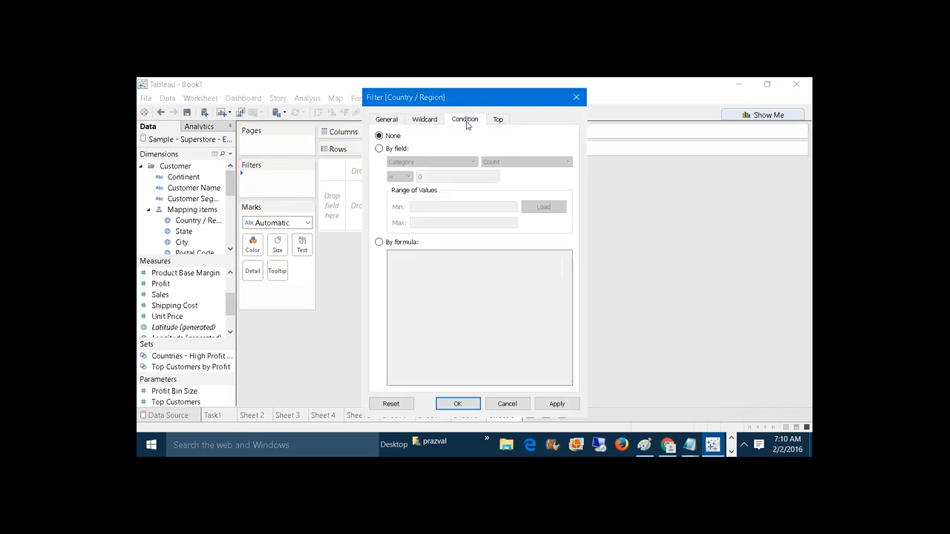
pyautogui.click(379, 149)
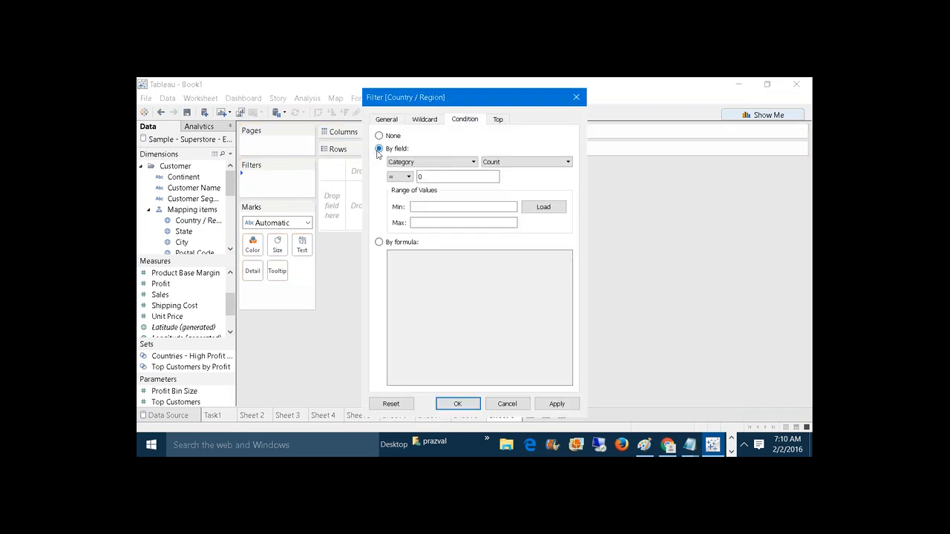
pyautogui.click(439, 162)
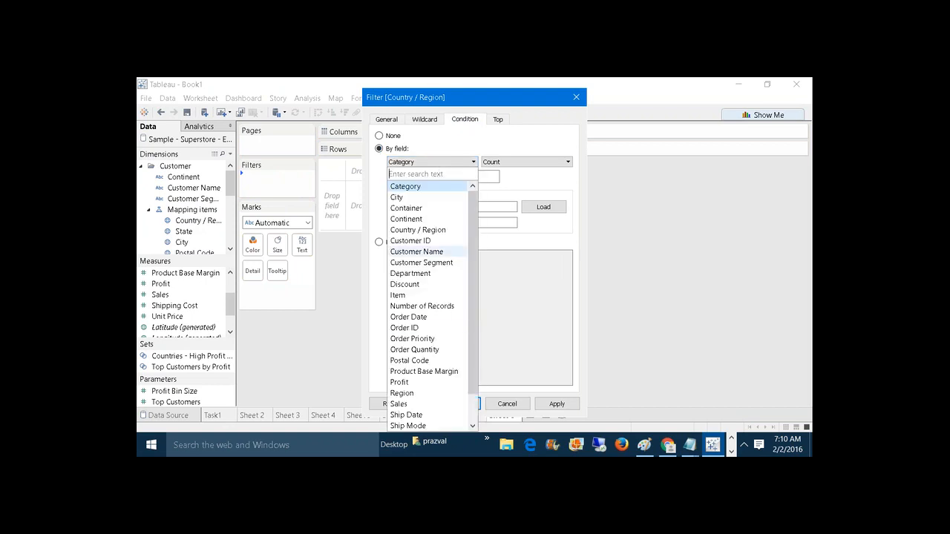
pyautogui.click(400, 403)
pyautogui.click(407, 175)
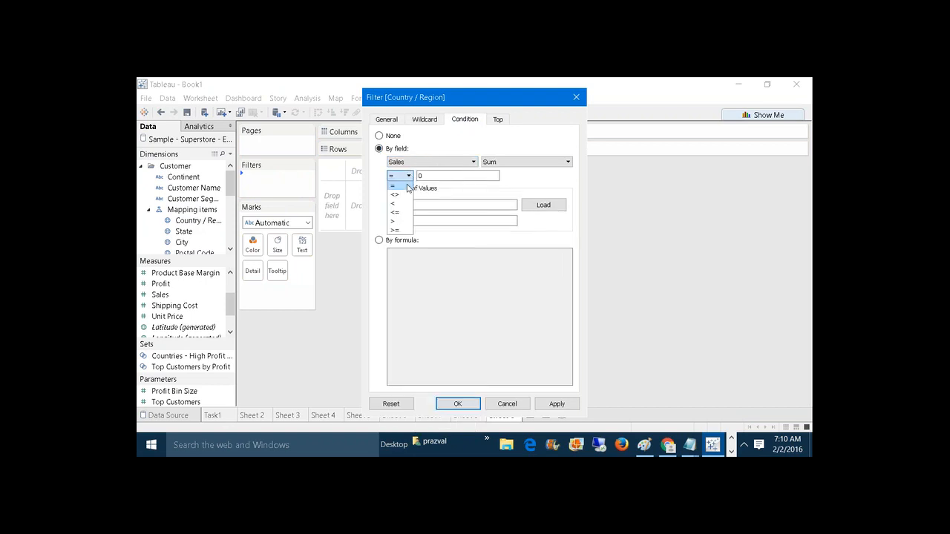
pyautogui.click(397, 214)
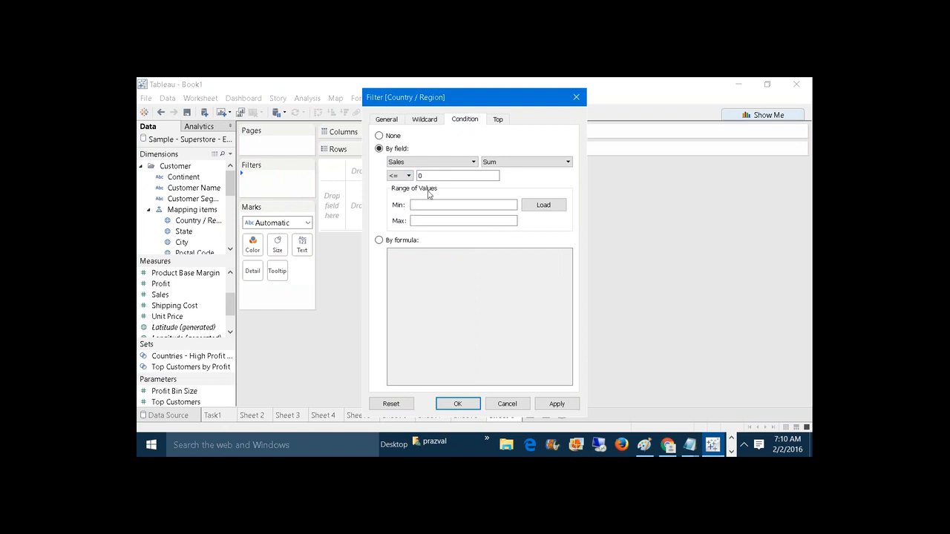
pyautogui.click(437, 177)
pyautogui.write('500000')
pyautogui.click(548, 404)
pyautogui.click(469, 404)
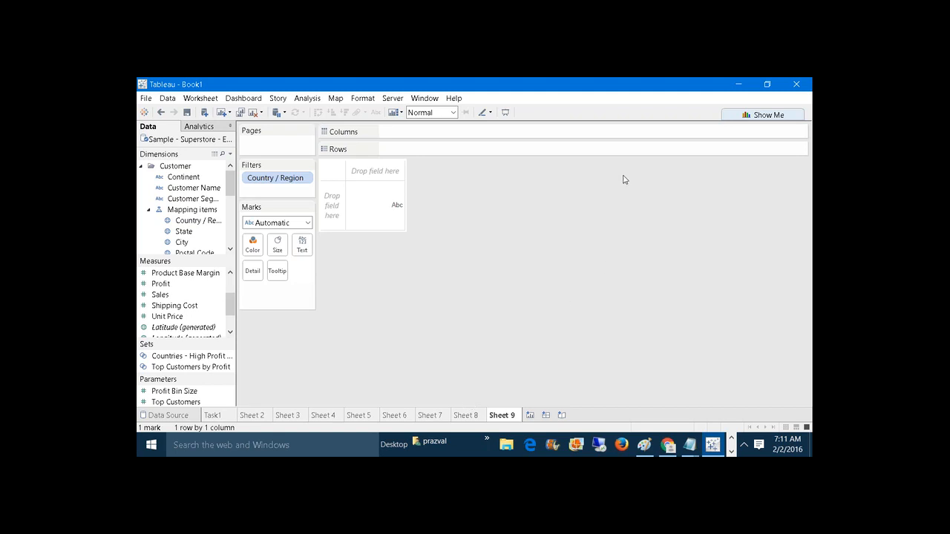
# Switch to the FILTERS_TABLEAU.png diagram in Paint and set the display projection to Duplicate
pyautogui.hotkey('alt', 'Tab')
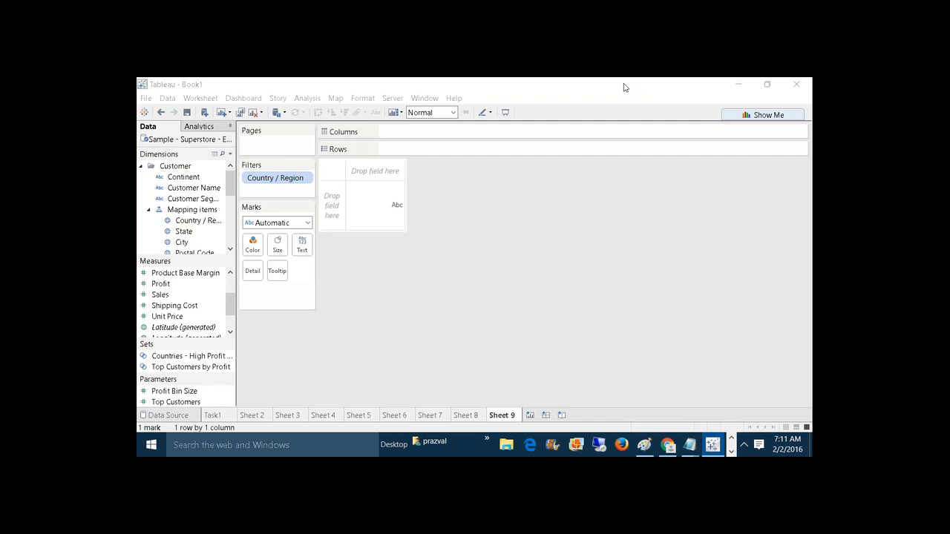
pyautogui.hotkey('alt', 'Tab')
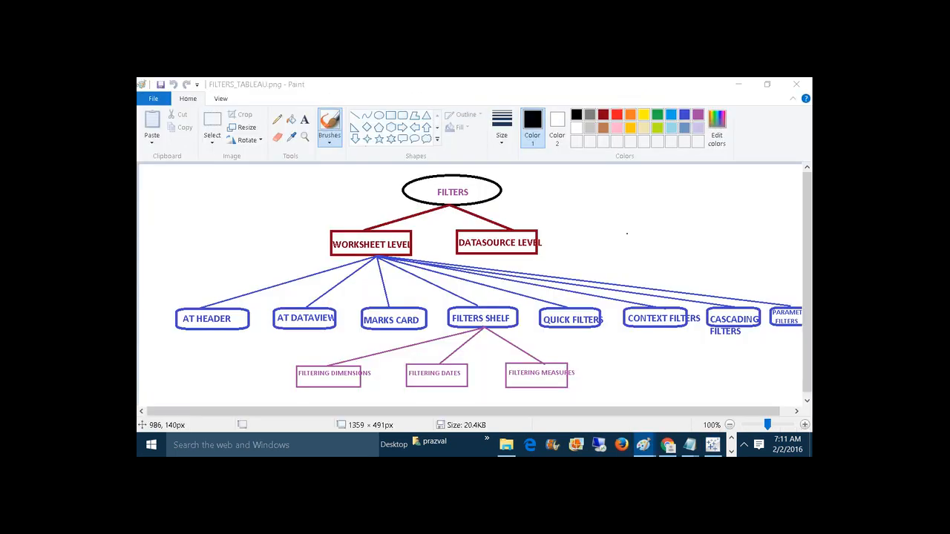
pyautogui.press('super+p')
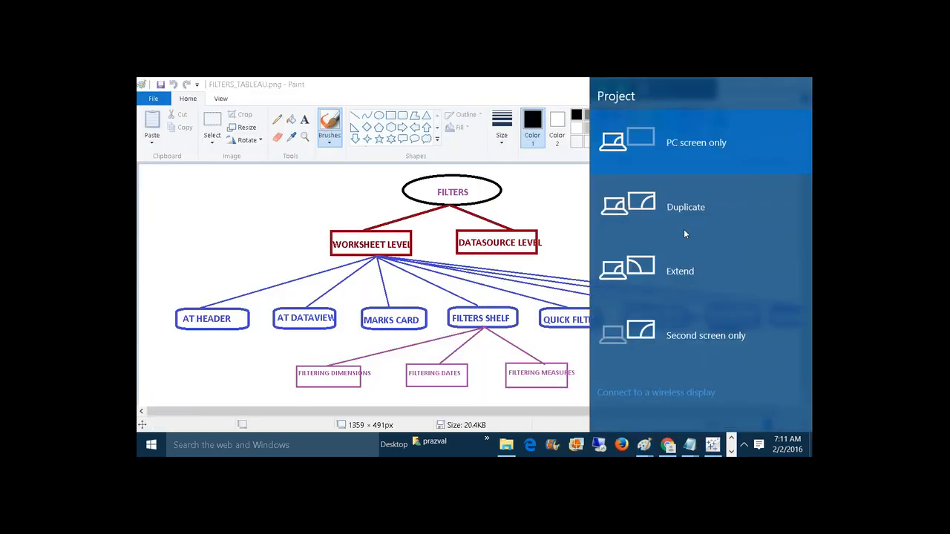
pyautogui.click(683, 228)
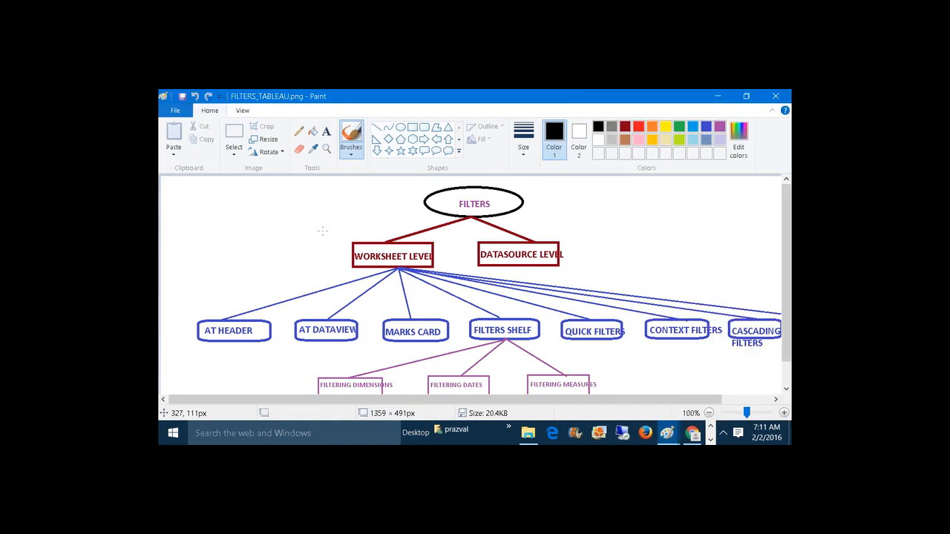
# Draw pencil arrows from FILTERS to both filter levels, and from WORKSHEET LEVEL to AT HEADER, AT DATAVIEW, MARKS CARD and FILTERS SHELF
pyautogui.click(299, 131)
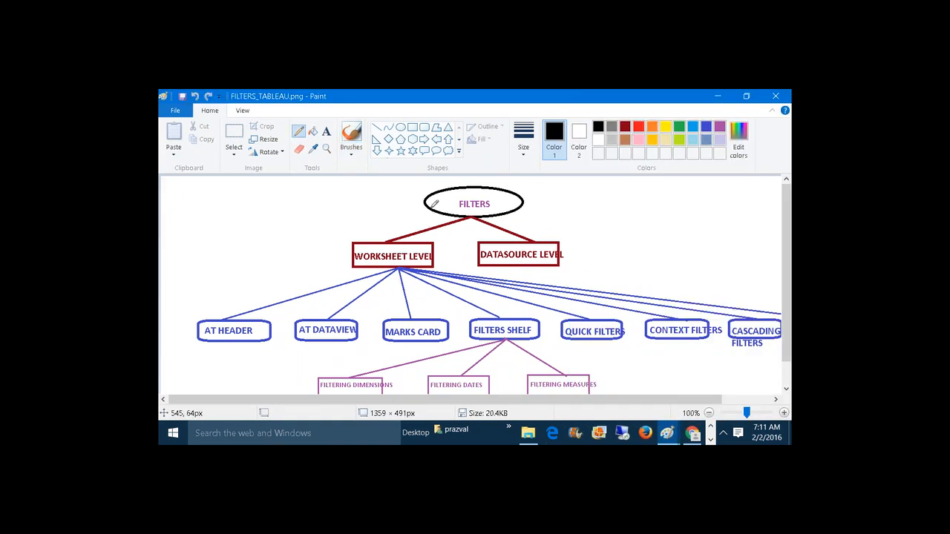
pyautogui.moveTo(432, 207)
pyautogui.mouseDown()
pyautogui.moveTo(408, 247)
pyautogui.moveTo(466, 217)
pyautogui.moveTo(482, 238)
pyautogui.moveTo(501, 227)
pyautogui.mouseUp()
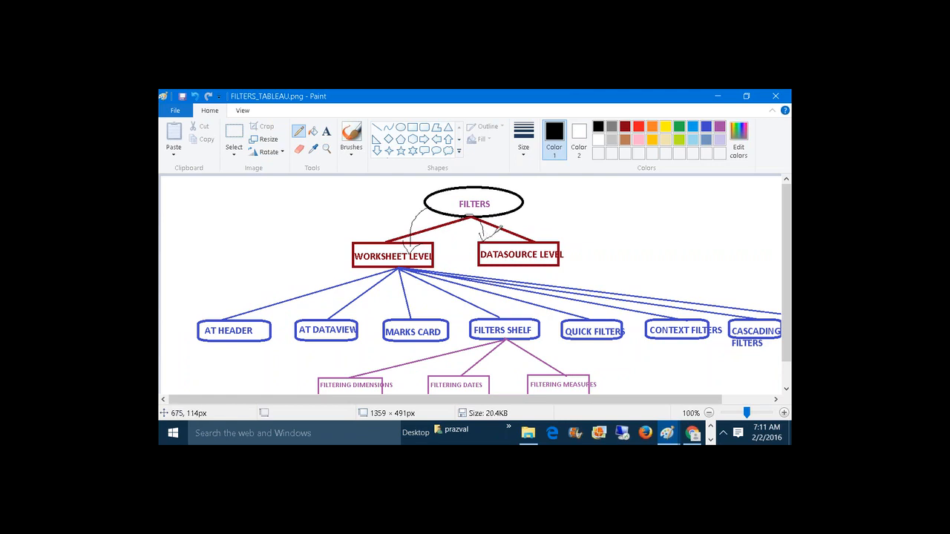
pyautogui.moveTo(352, 259)
pyautogui.mouseDown()
pyautogui.moveTo(257, 336)
pyautogui.moveTo(340, 298)
pyautogui.moveTo(317, 339)
pyautogui.moveTo(345, 321)
pyautogui.mouseUp()
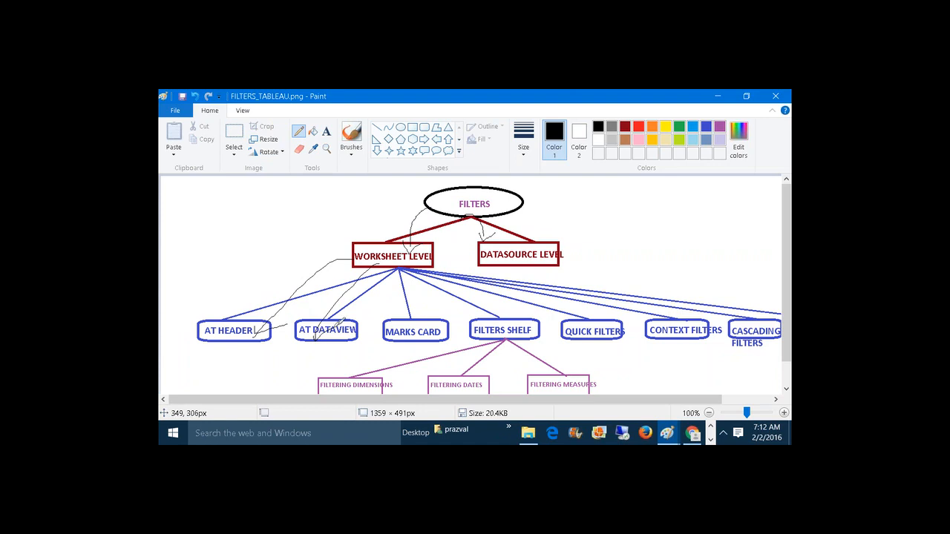
pyautogui.moveTo(393, 265); pyautogui.dragTo(413, 318)
pyautogui.moveTo(432, 262); pyautogui.dragTo(490, 316)
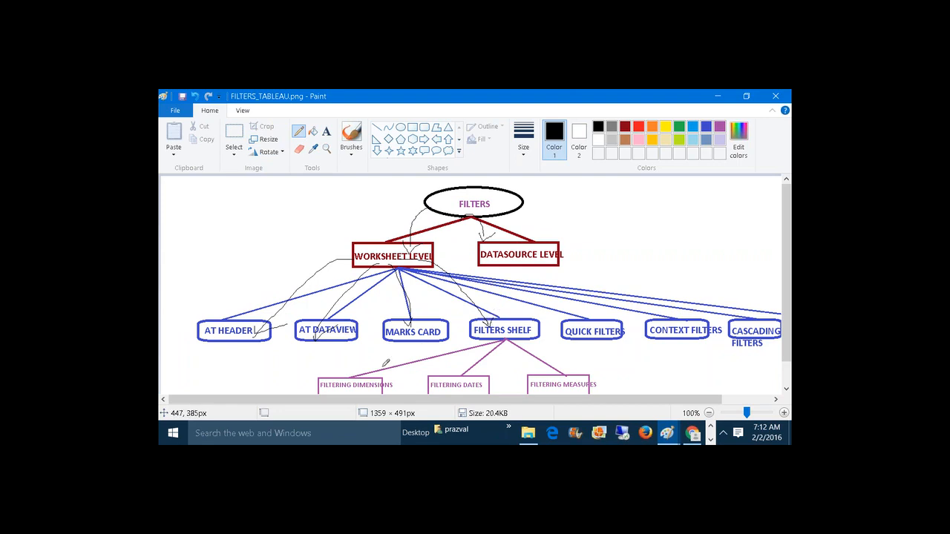
# Draw short pencil strokes at the FILTERING DIMENSIONS, FILTERING DATES and FILTERING MEASURES branches under FILTERS SHELF
pyautogui.moveTo(357, 369); pyautogui.dragTo(374, 357)
pyautogui.moveTo(460, 368); pyautogui.dragTo(473, 361)
pyautogui.moveTo(532, 365); pyautogui.dragTo(545, 363)
# Switch to the Notepad note with the single short entry and replace its text with the heading "QUICK FILTERS:-"
pyautogui.click(710, 440)
pyautogui.moveTo(531, 433)
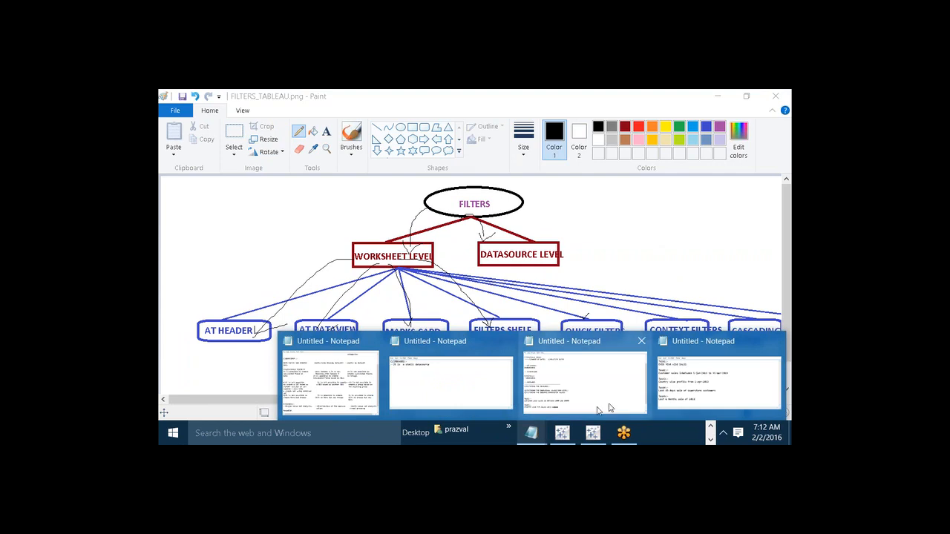
pyautogui.click(450, 391)
pyautogui.moveTo(341, 243); pyautogui.dragTo(187, 233)
pyautogui.press('Delete')
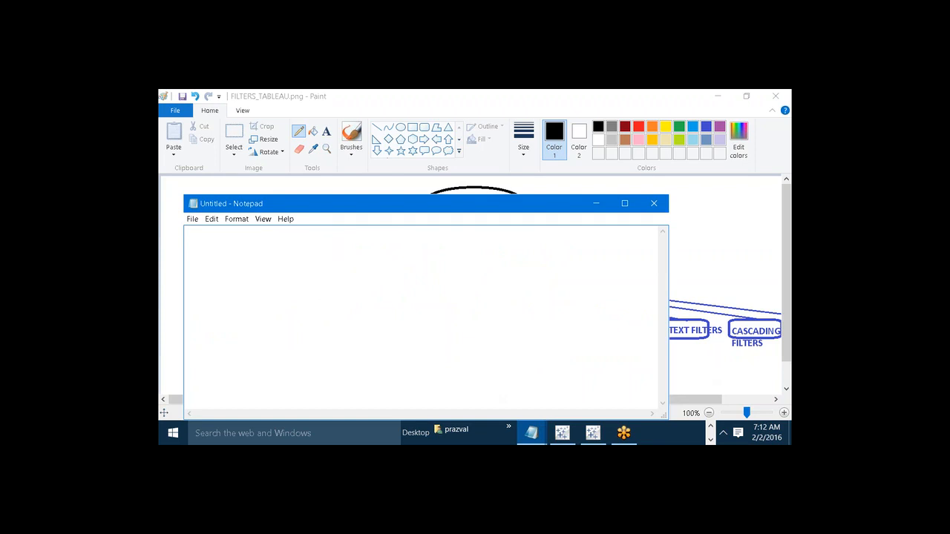
pyautogui.write('QUICK FILTERS:-')
# Switch to Tableau Book1, remove the Country / Region filter from Sheet 9 and place Continent on Rows
pyautogui.moveTo(603, 432)
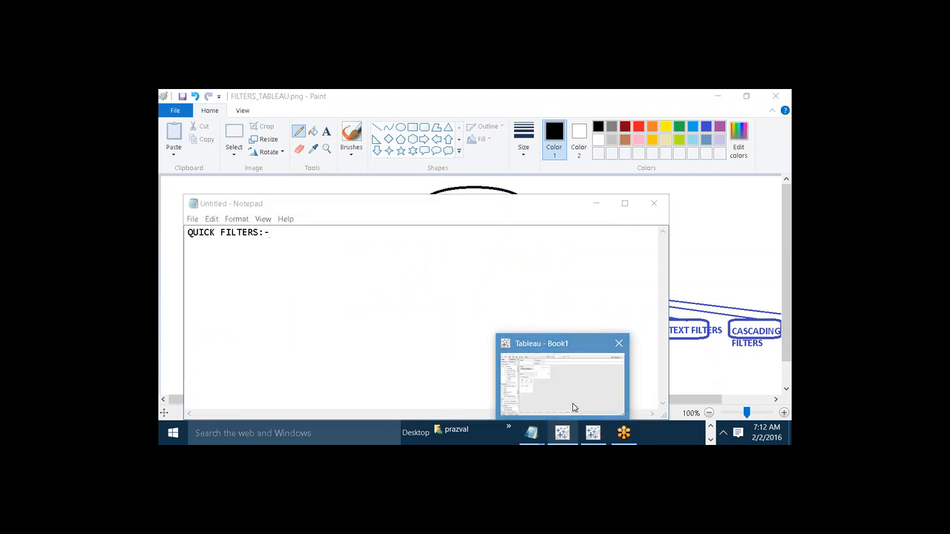
pyautogui.click(571, 404)
pyautogui.moveTo(288, 190); pyautogui.dragTo(353, 317)
pyautogui.moveTo(219, 190); pyautogui.dragTo(442, 163)
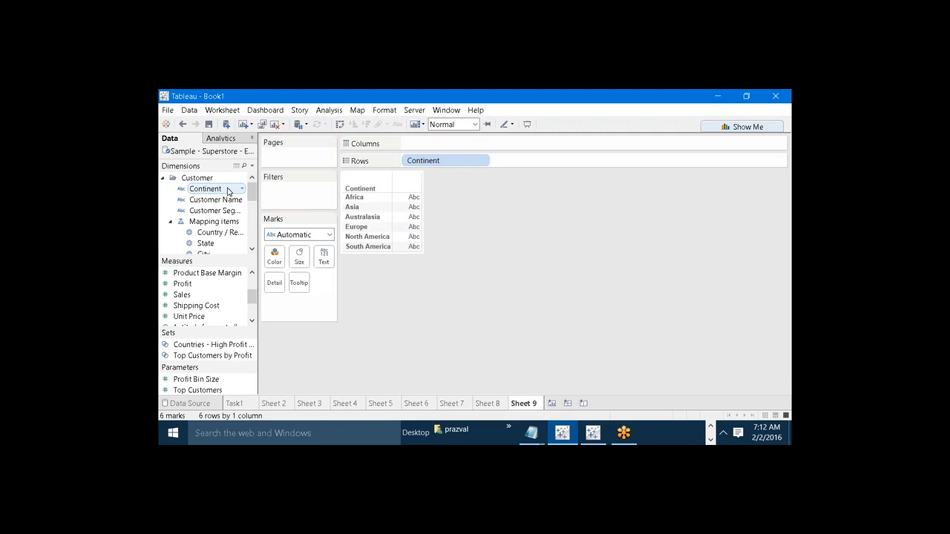
# Add a Continent filter that keeps only Asia
pyautogui.moveTo(228, 191); pyautogui.dragTo(296, 203)
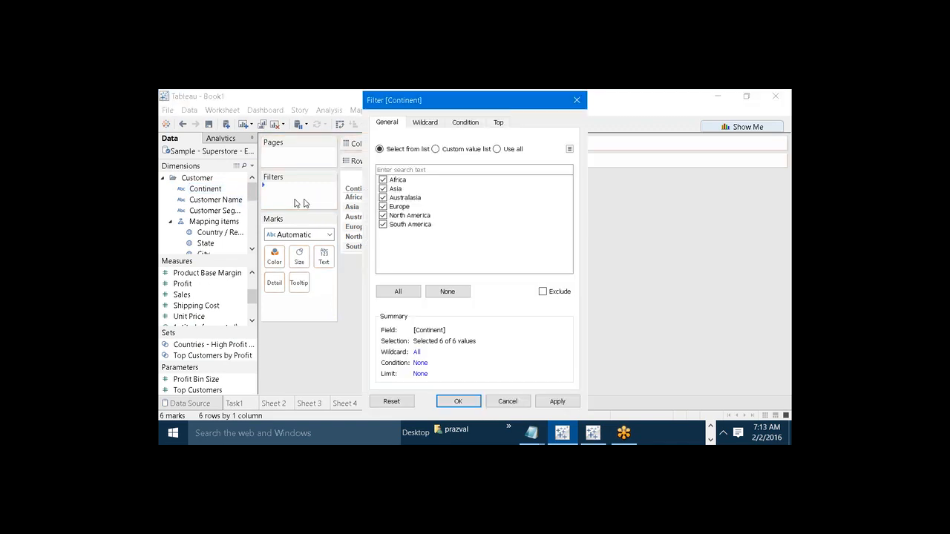
pyautogui.click(444, 293)
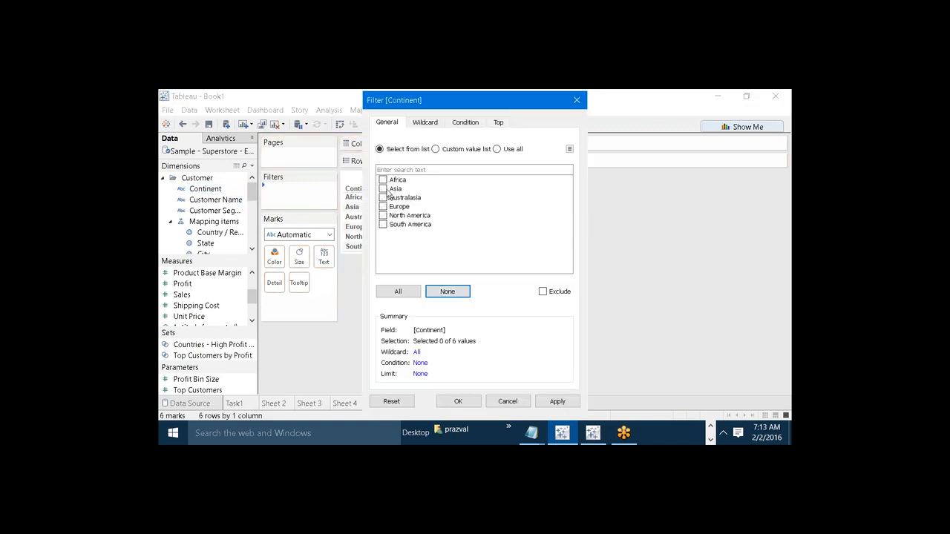
pyautogui.click(384, 189)
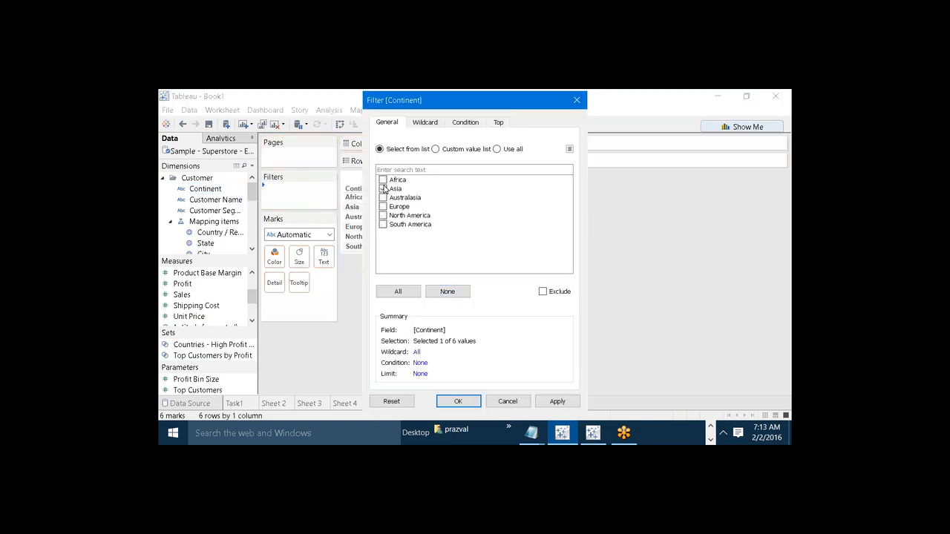
pyautogui.click(556, 402)
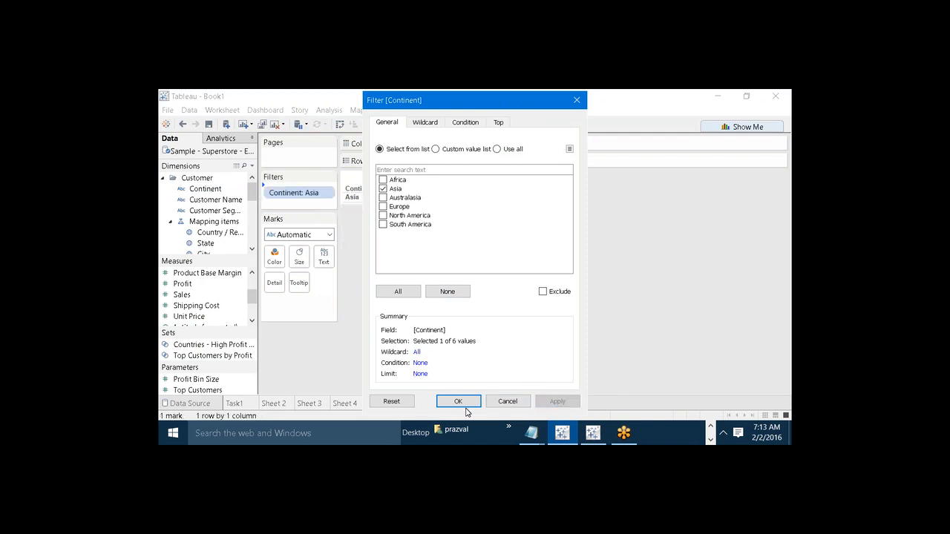
pyautogui.click(467, 406)
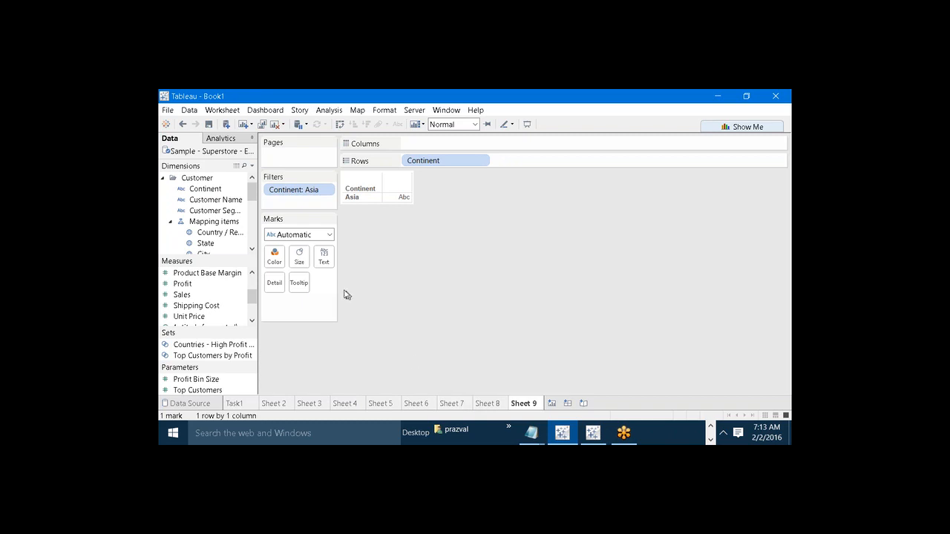
# Edit the Continent filter to include Europe as well as Asia
pyautogui.rightClick(283, 195)
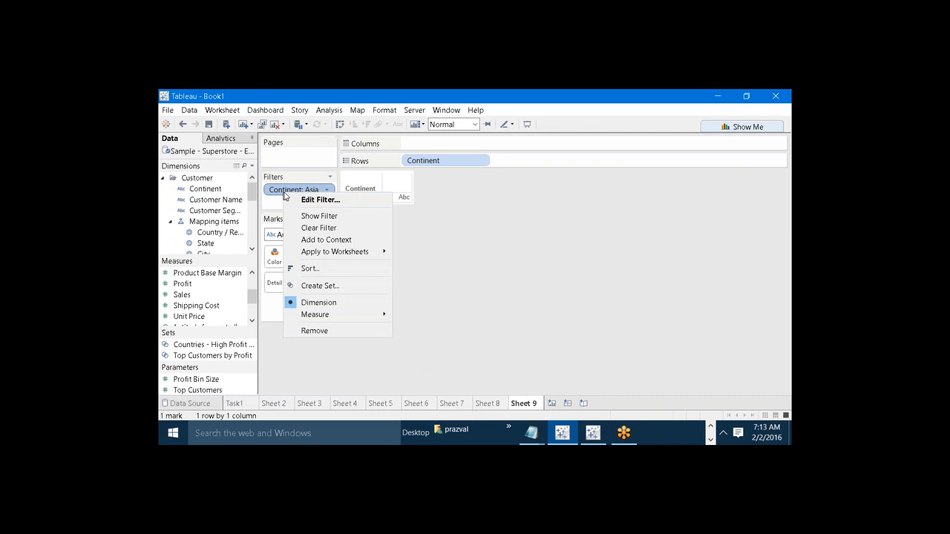
pyautogui.click(296, 200)
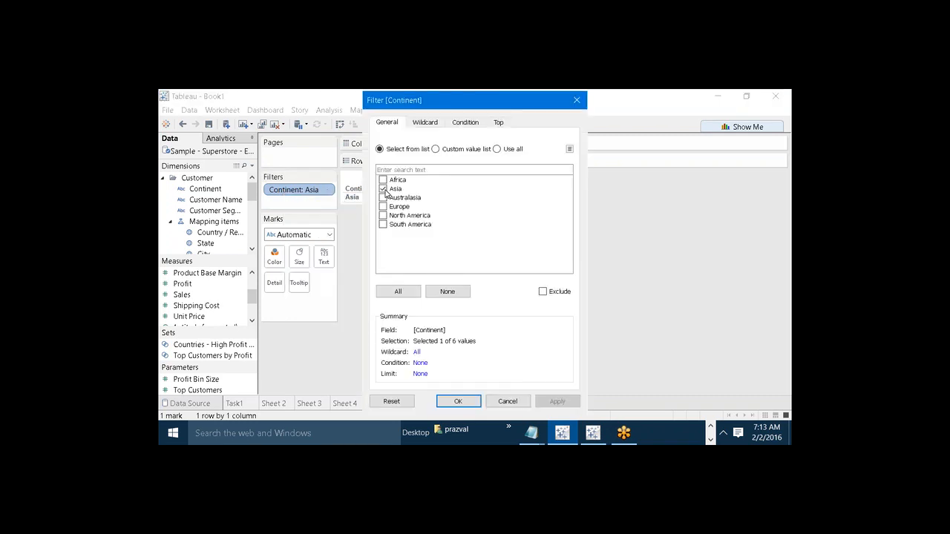
pyautogui.click(383, 207)
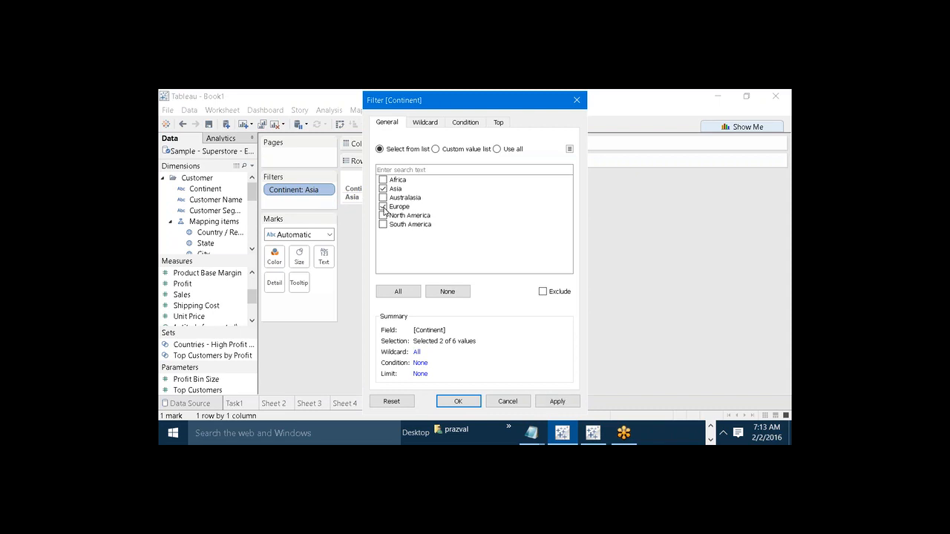
pyautogui.click(558, 402)
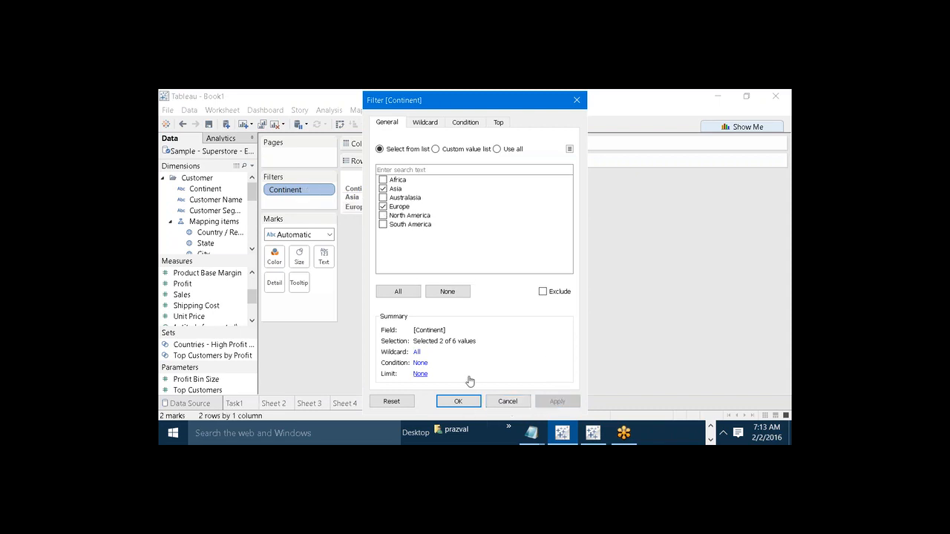
pyautogui.click(478, 406)
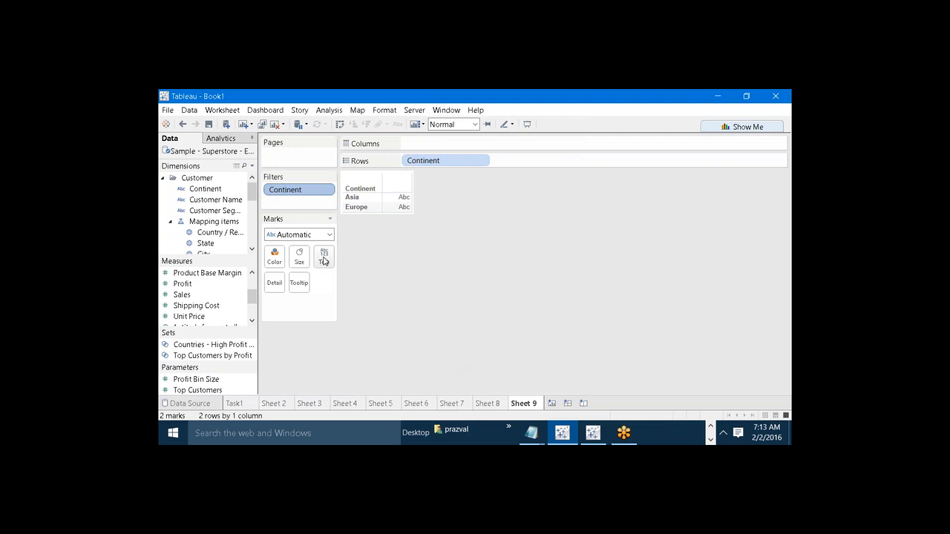
# Edit the Continent filter again to include North America too
pyautogui.rightClick(295, 195)
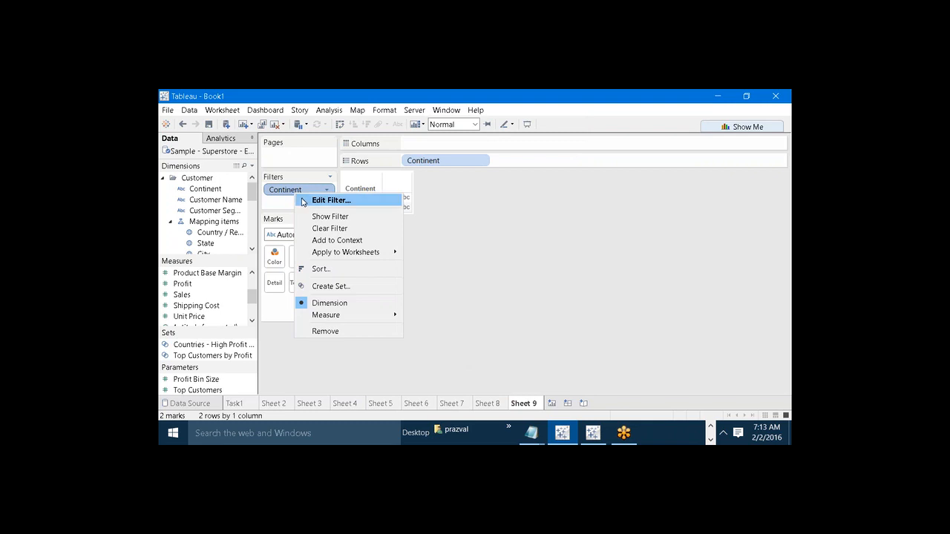
pyautogui.click(304, 200)
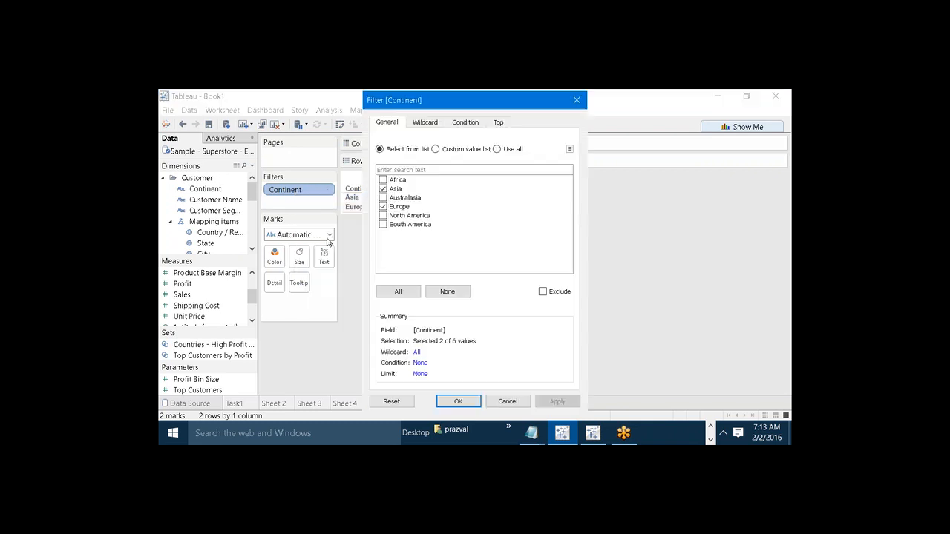
pyautogui.click(383, 216)
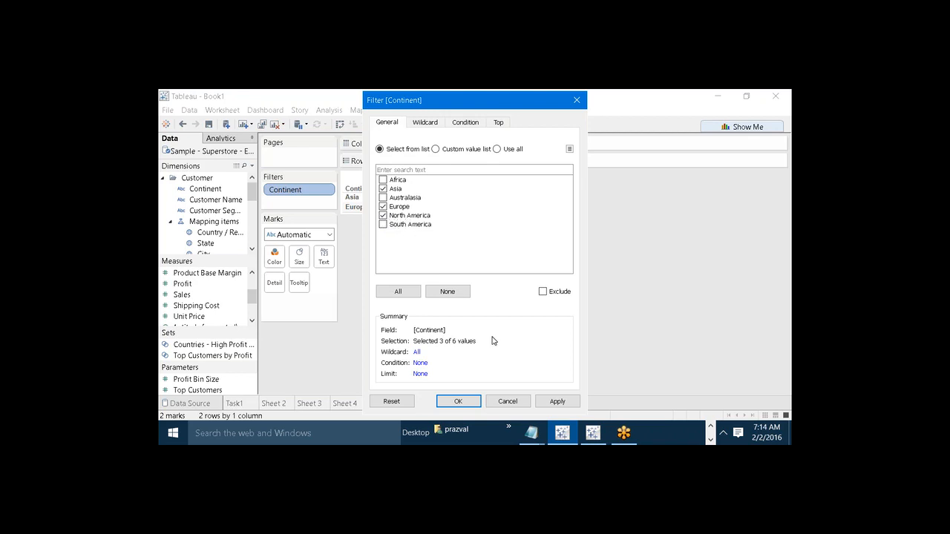
pyautogui.click(556, 401)
pyautogui.click(459, 402)
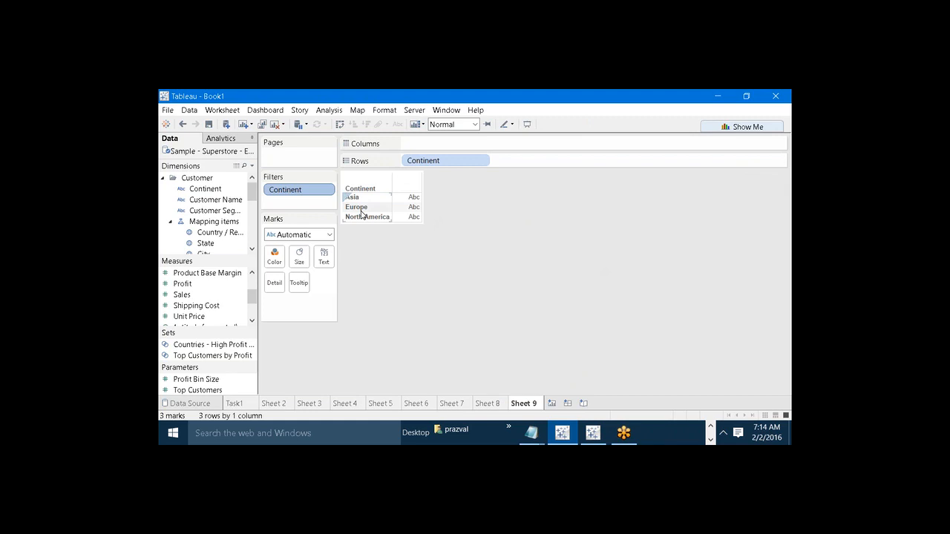
# Show Continent as a quick filter and use it to add Africa, Australasia and South America
pyautogui.rightClick(312, 195)
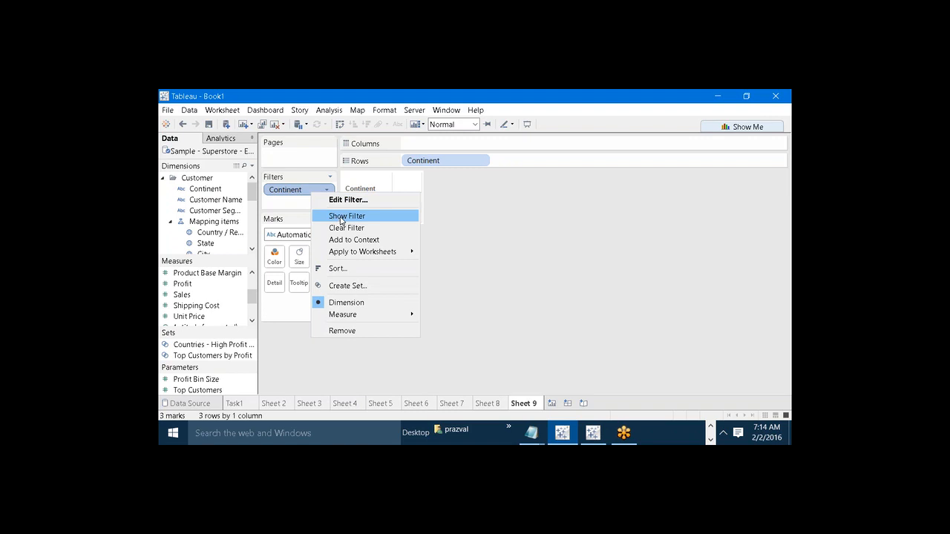
pyautogui.click(338, 219)
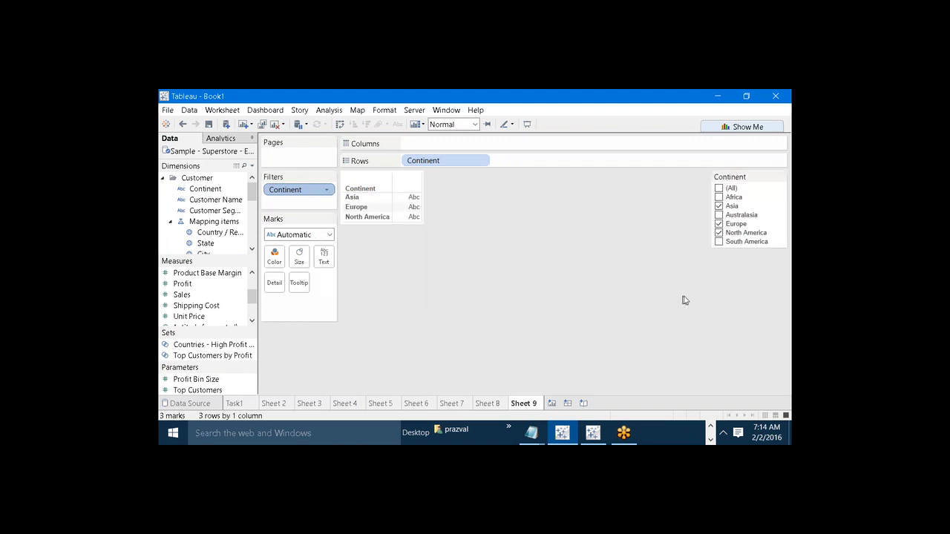
pyautogui.click(719, 197)
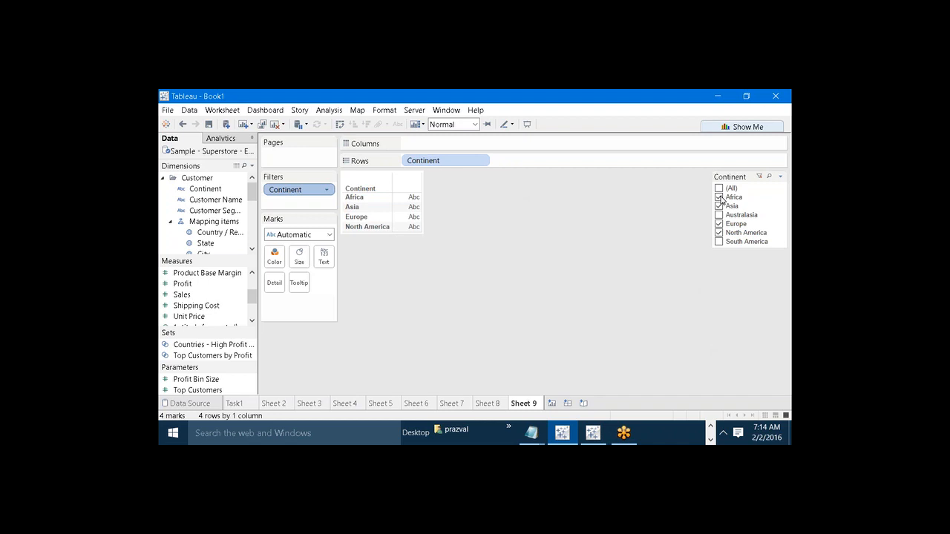
pyautogui.click(719, 215)
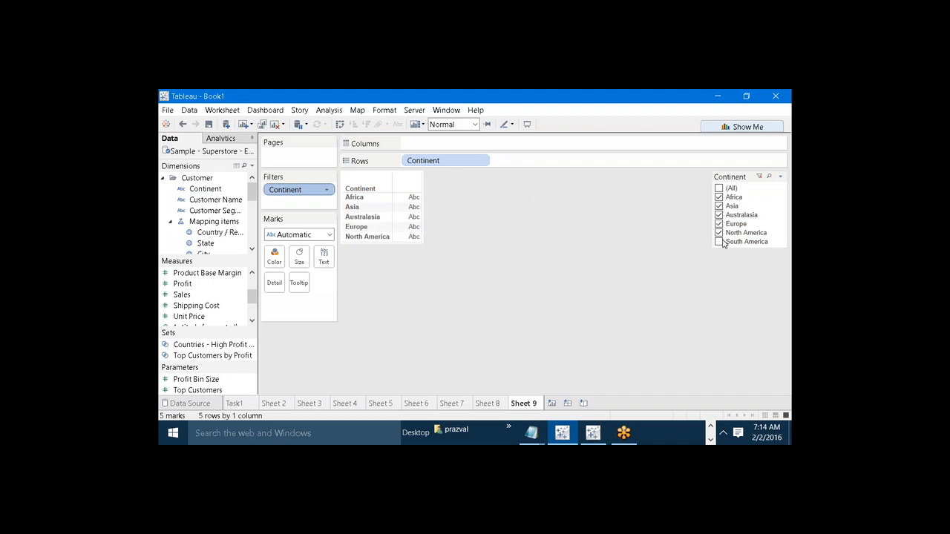
pyautogui.click(722, 242)
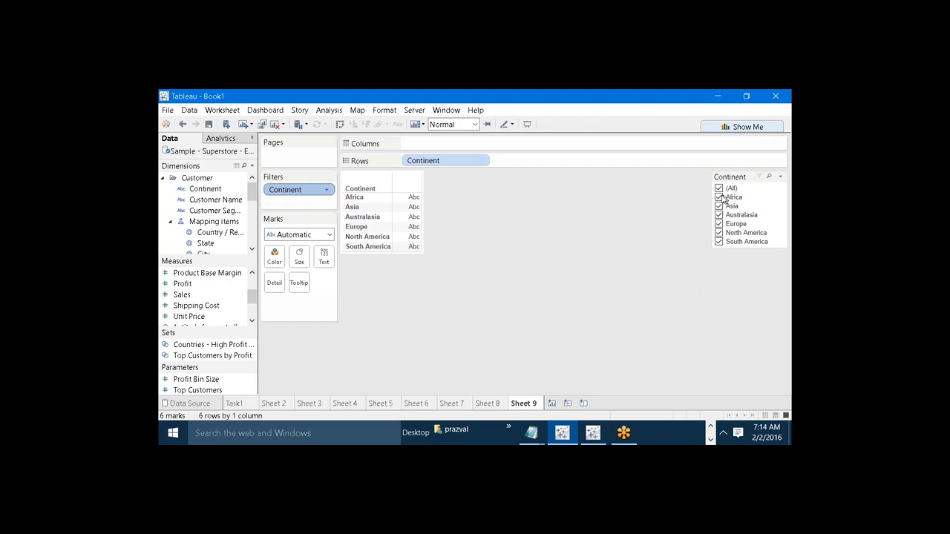
# Deselect all continents in the Continent quick filter, leaving only Africa and Asia selected
pyautogui.click(719, 190)
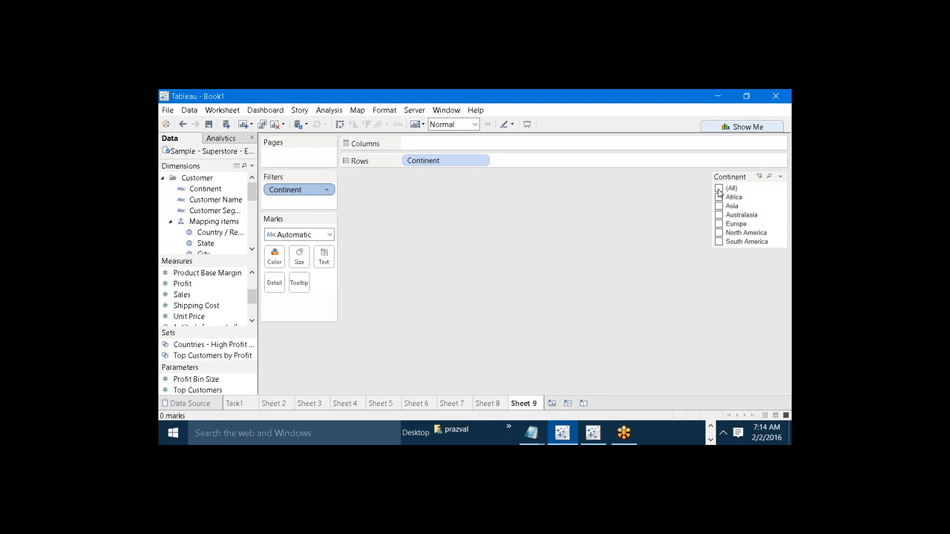
pyautogui.click(719, 197)
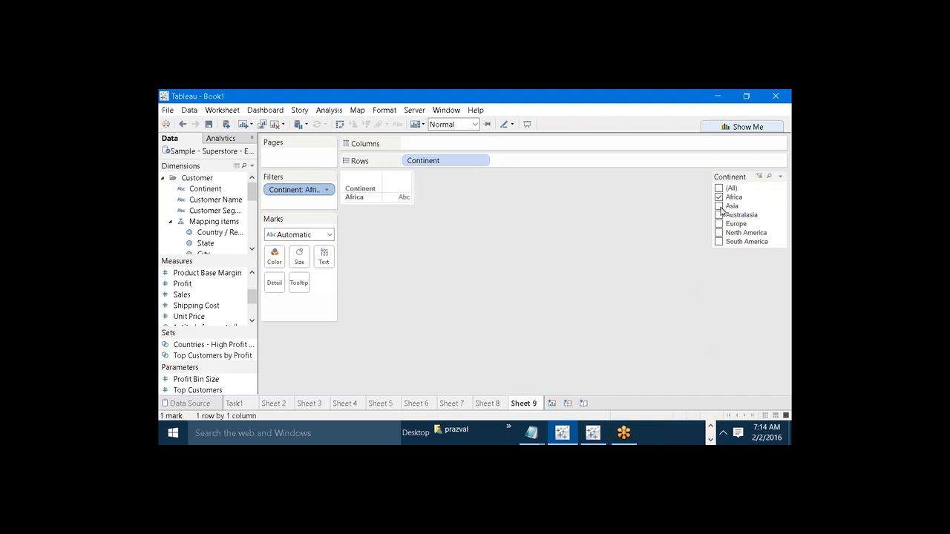
pyautogui.click(719, 206)
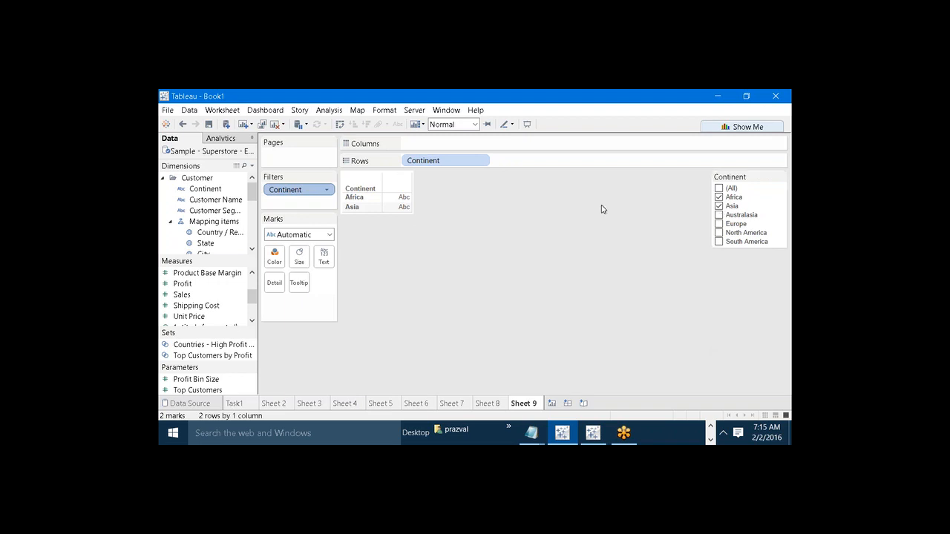
# Display Sales as text in the view and show a quick filter for SUM(Sales)
pyautogui.moveTo(182, 294); pyautogui.dragTo(316, 263)
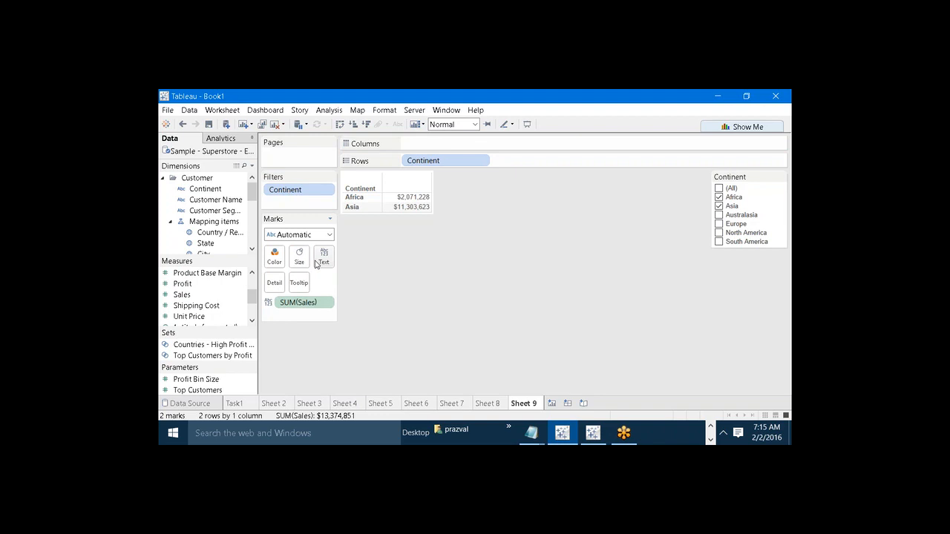
pyautogui.rightClick(304, 301)
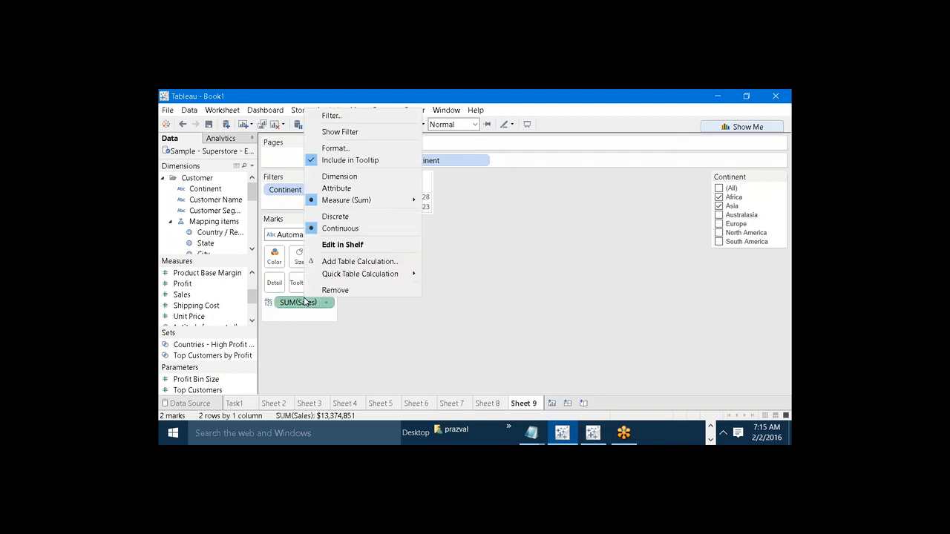
pyautogui.click(338, 132)
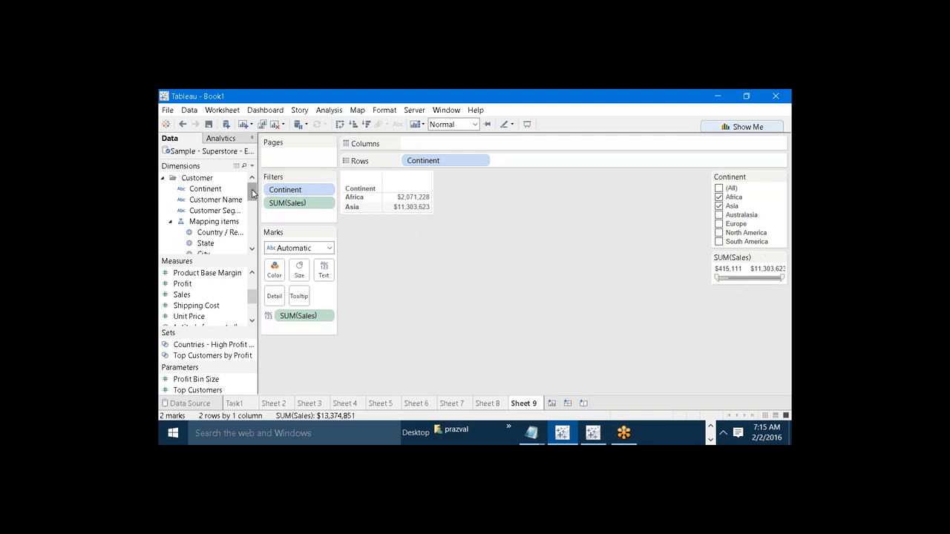
# Show a quick filter for the Order Date dimension
pyautogui.moveTo(252, 194); pyautogui.dragTo(252, 211)
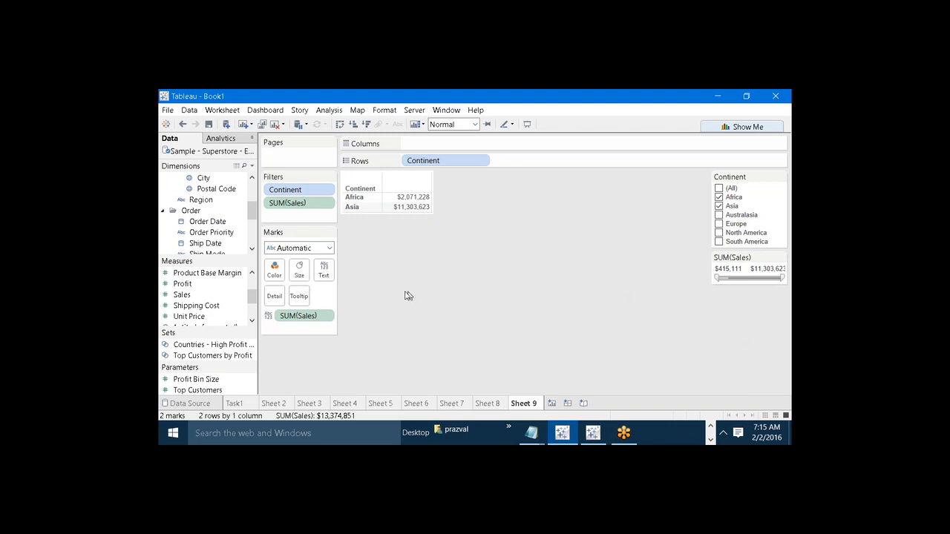
pyautogui.rightClick(220, 226)
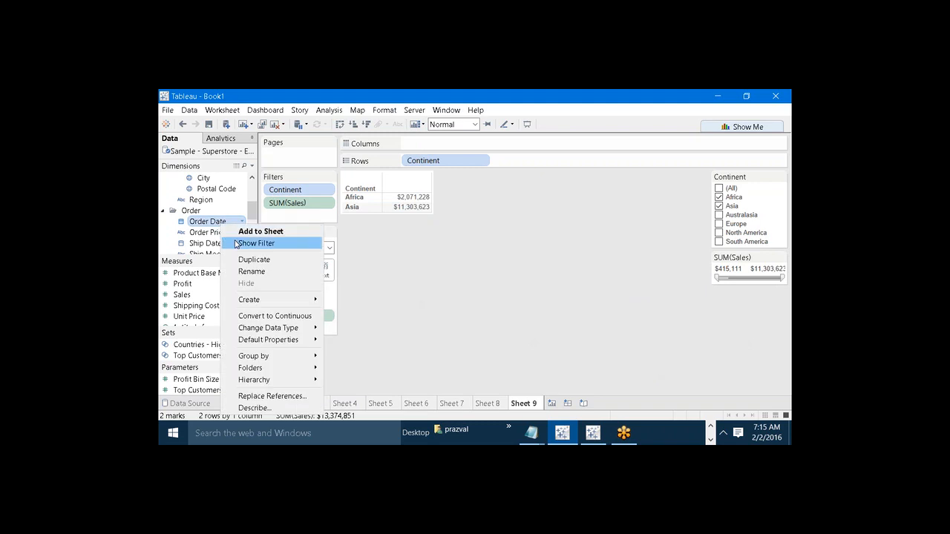
pyautogui.click(236, 244)
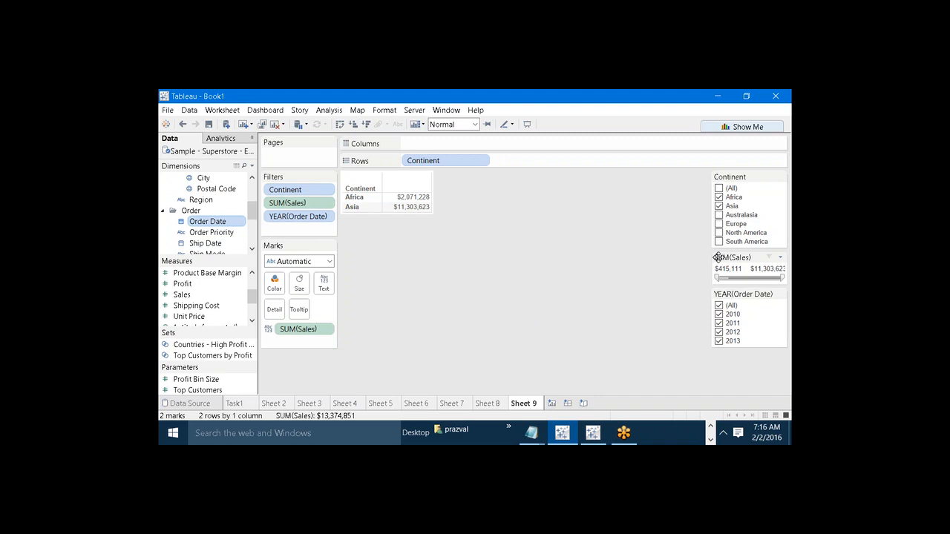
# Add Australasia, Europe, North America and South America to the selection in the Continent quick filter
pyautogui.click(720, 215)
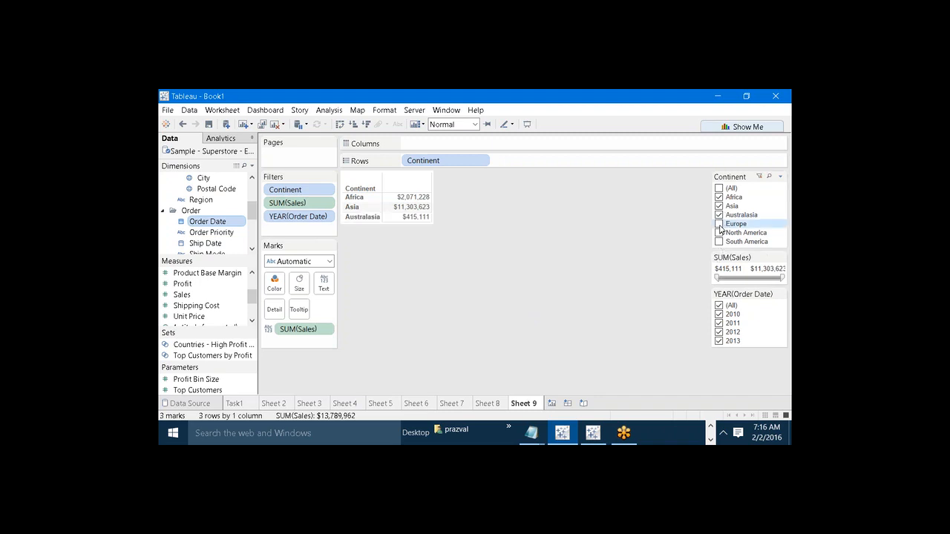
pyautogui.click(719, 225)
pyautogui.click(720, 233)
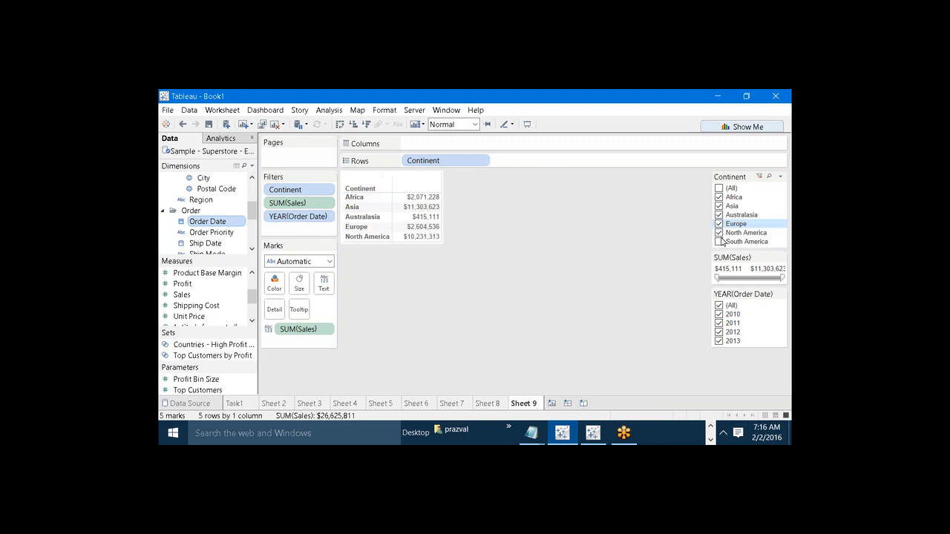
pyautogui.click(721, 242)
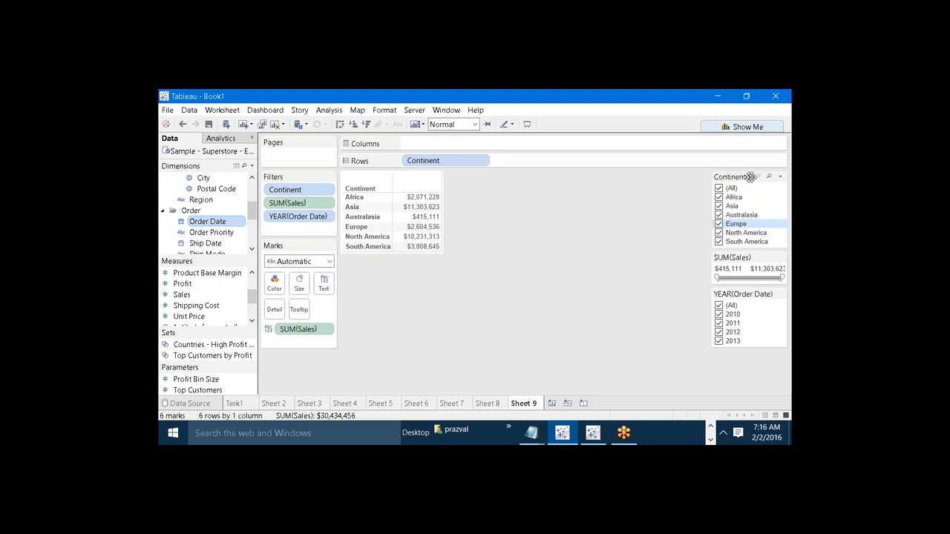
# Change the Continent quick filter to a single value list and select Africa, Asia and Australasia one after another
pyautogui.click(780, 177)
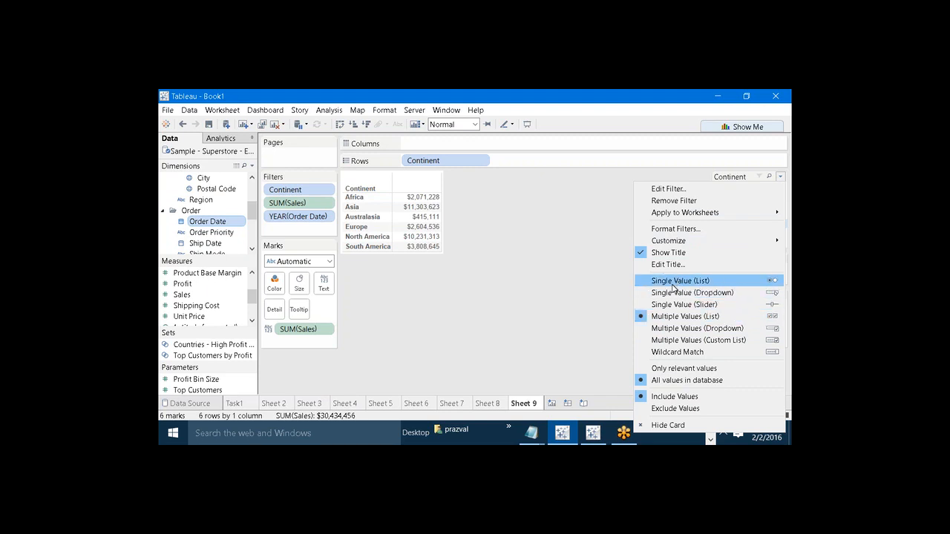
pyautogui.click(673, 282)
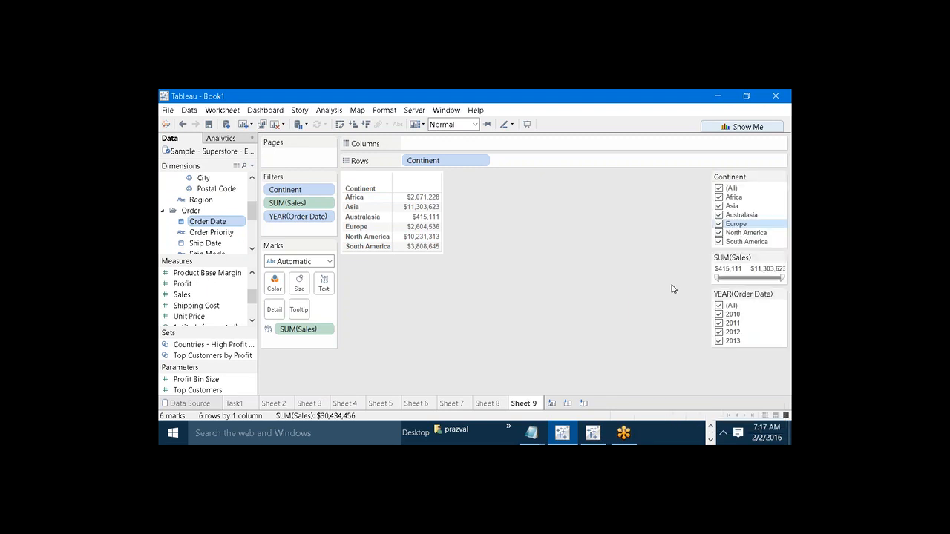
pyautogui.click(720, 197)
pyautogui.click(720, 206)
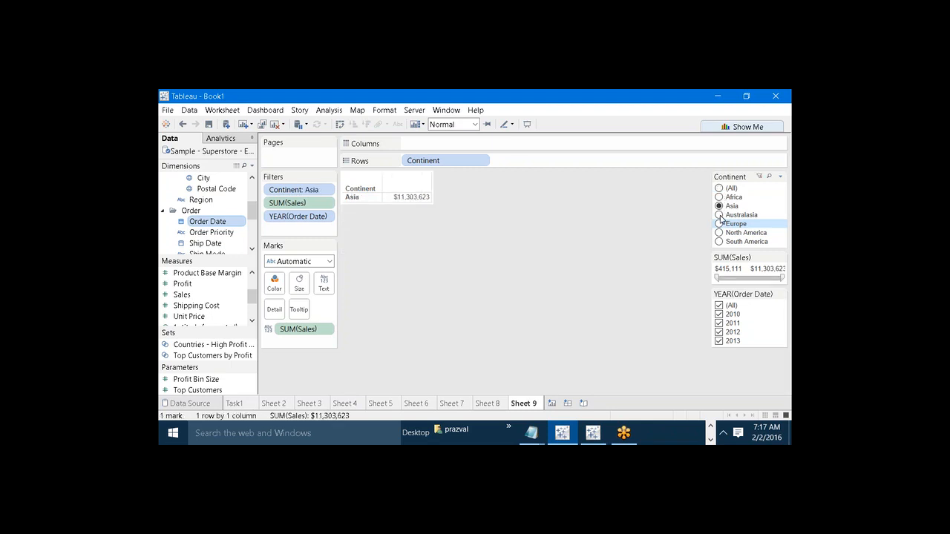
pyautogui.click(719, 216)
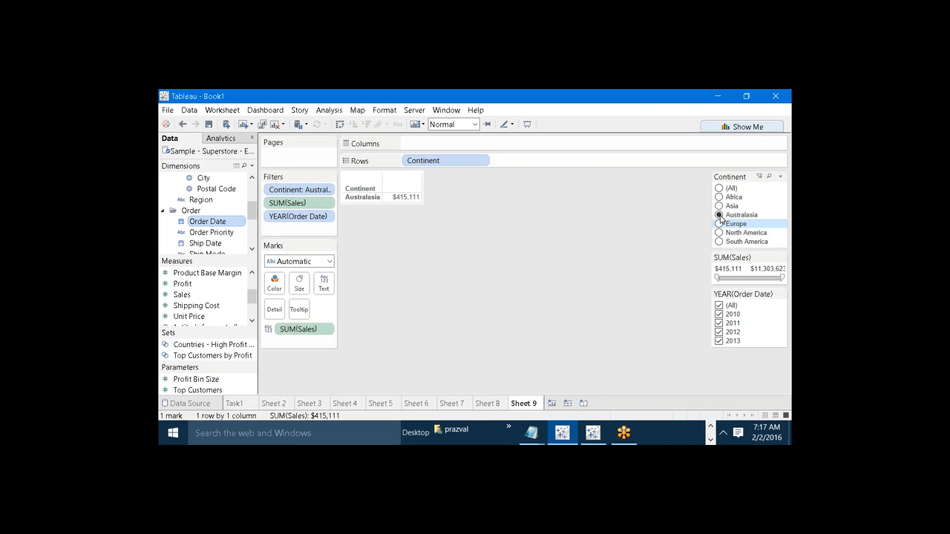
# Change the Continent quick filter to a single value dropdown and choose Europe
pyautogui.click(780, 177)
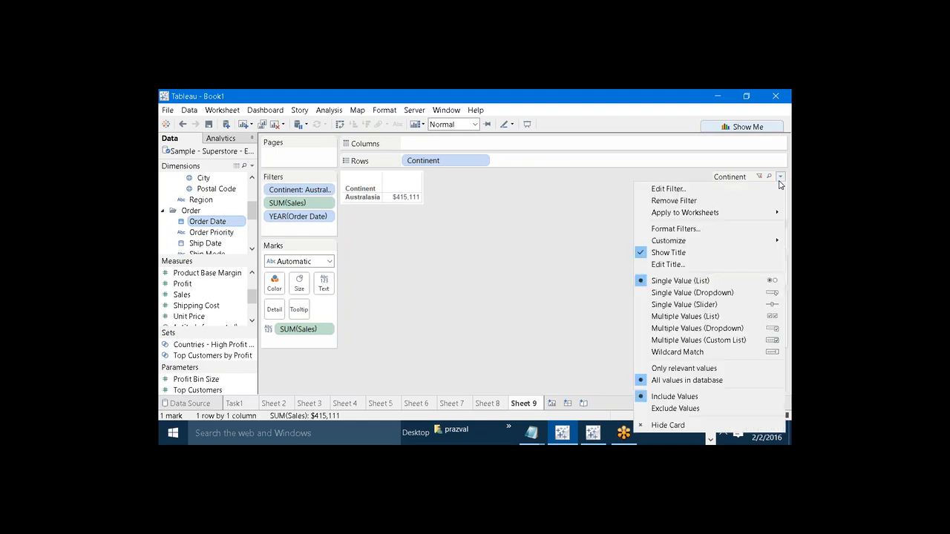
pyautogui.click(686, 292)
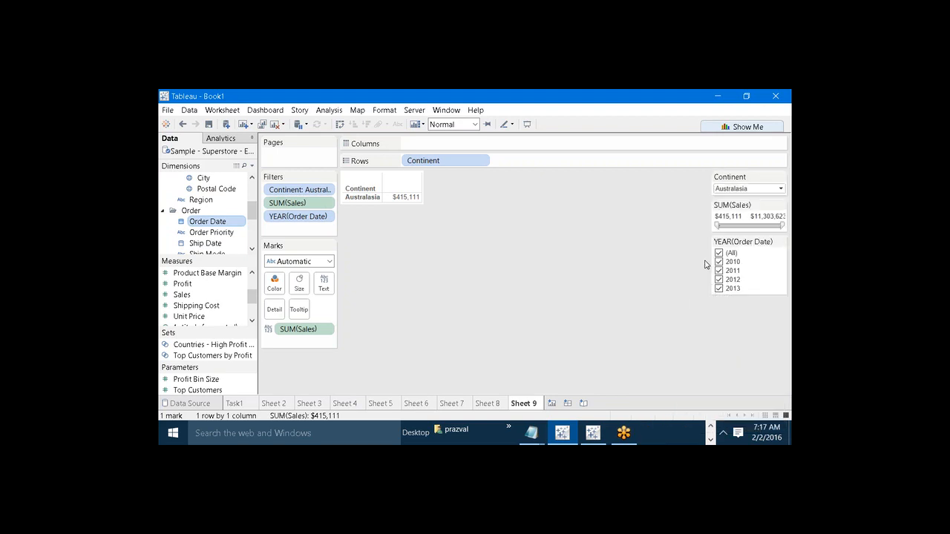
pyautogui.click(780, 190)
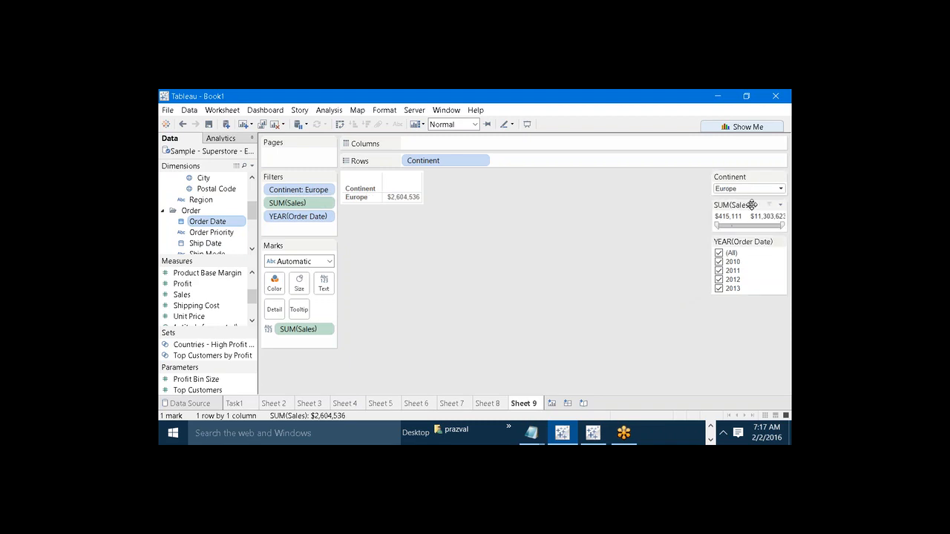
# Change the Continent quick filter to a multiple values dropdown and look through its list of continents
pyautogui.click(780, 178)
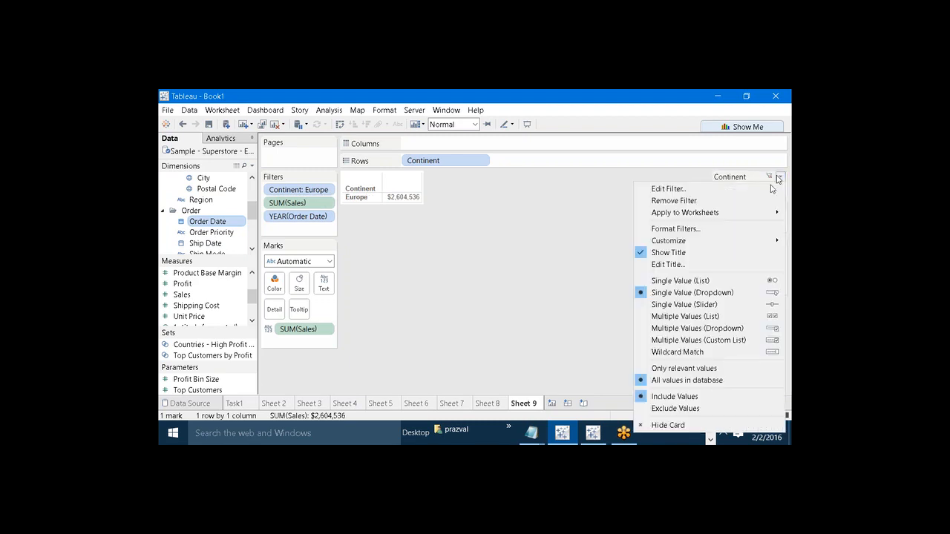
pyautogui.click(728, 331)
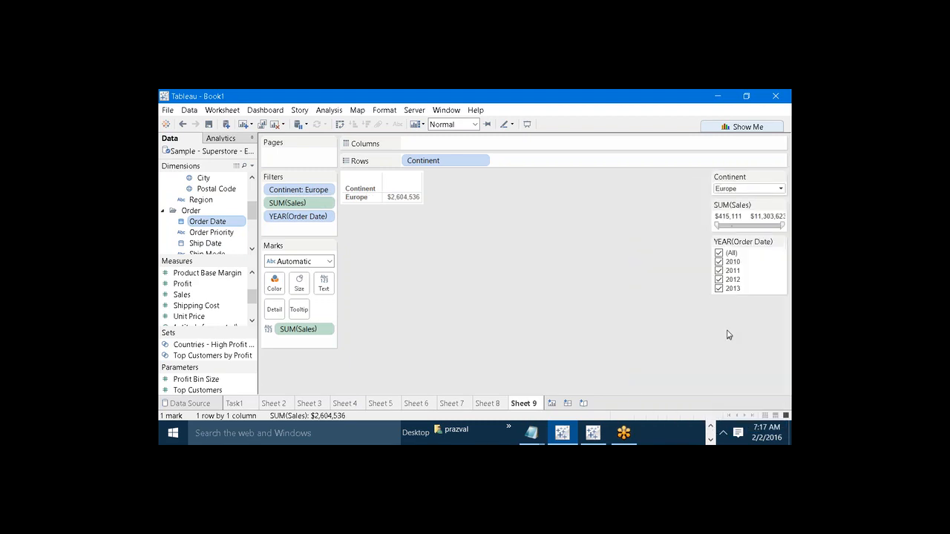
pyautogui.click(781, 189)
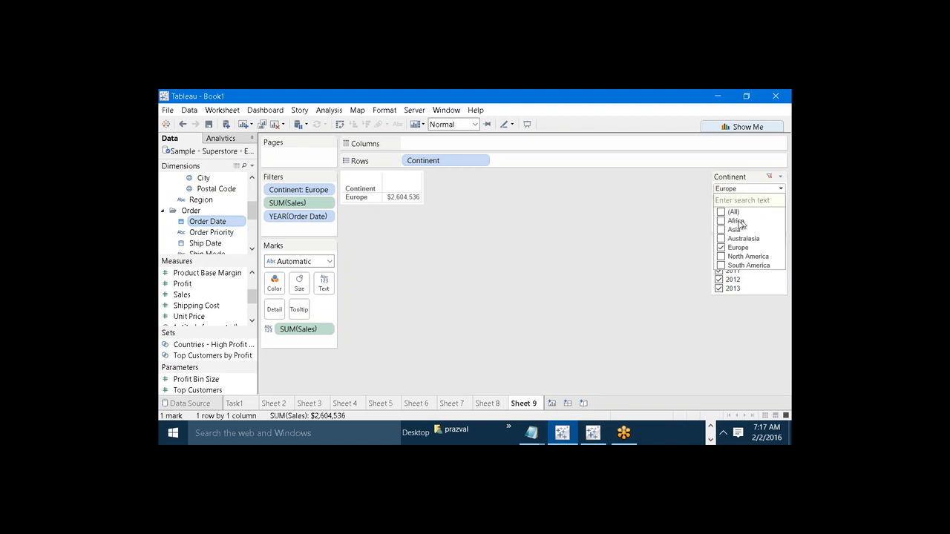
pyautogui.click(780, 190)
pyautogui.click(781, 190)
# Change the Continent quick filter to a single value slider, advance it to North America and step it back to Asia
pyautogui.click(782, 178)
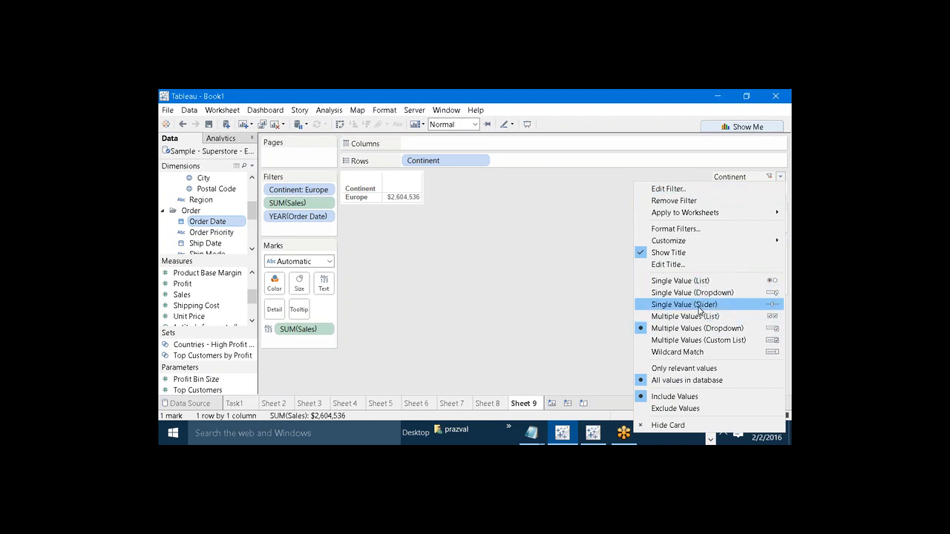
pyautogui.click(699, 305)
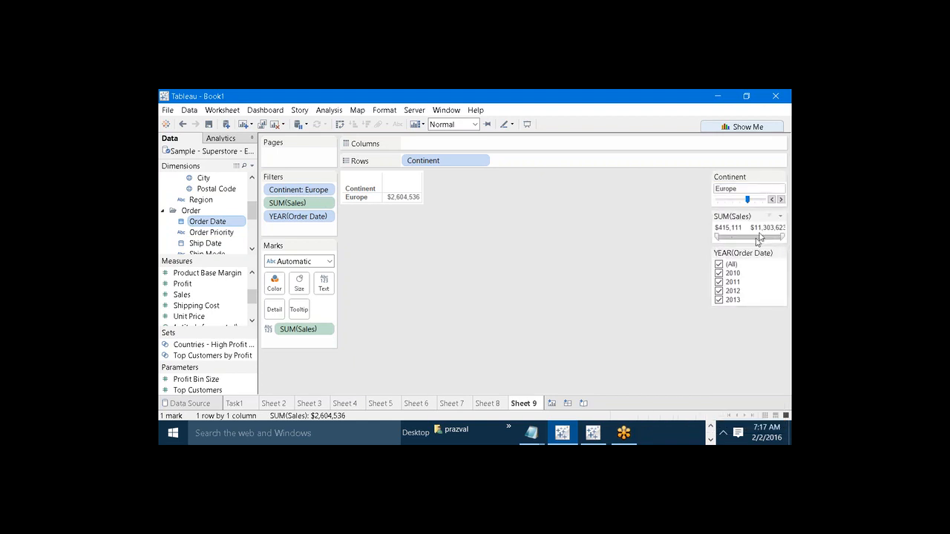
pyautogui.click(781, 201)
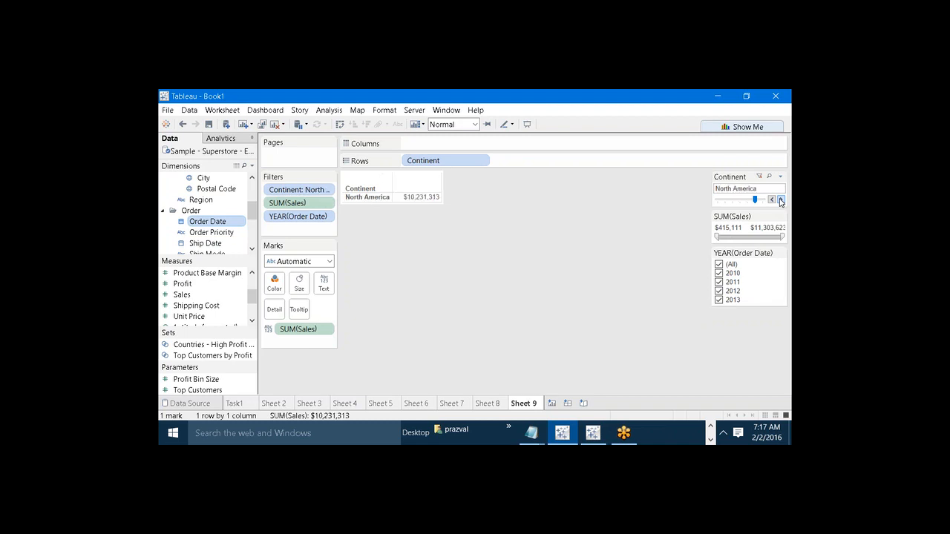
pyautogui.click(771, 201)
pyautogui.click(771, 201)
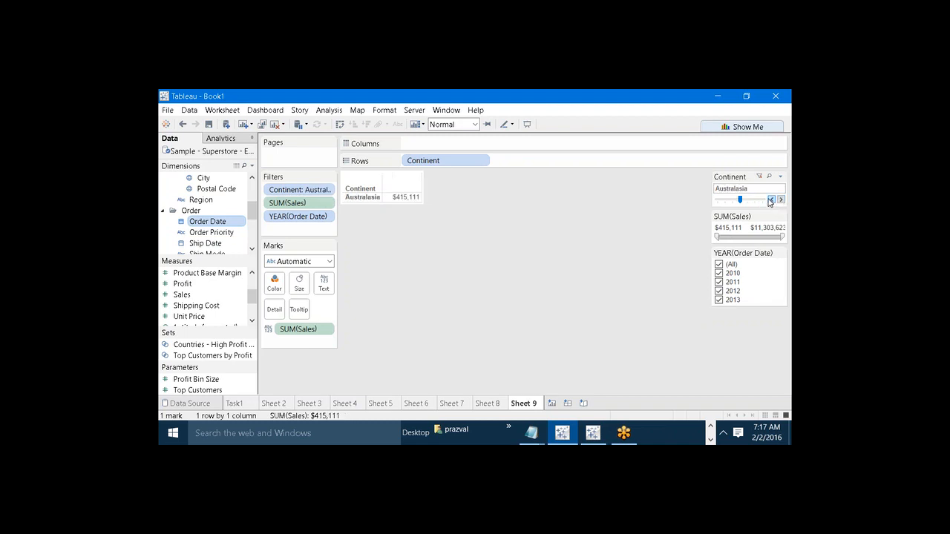
pyautogui.click(771, 200)
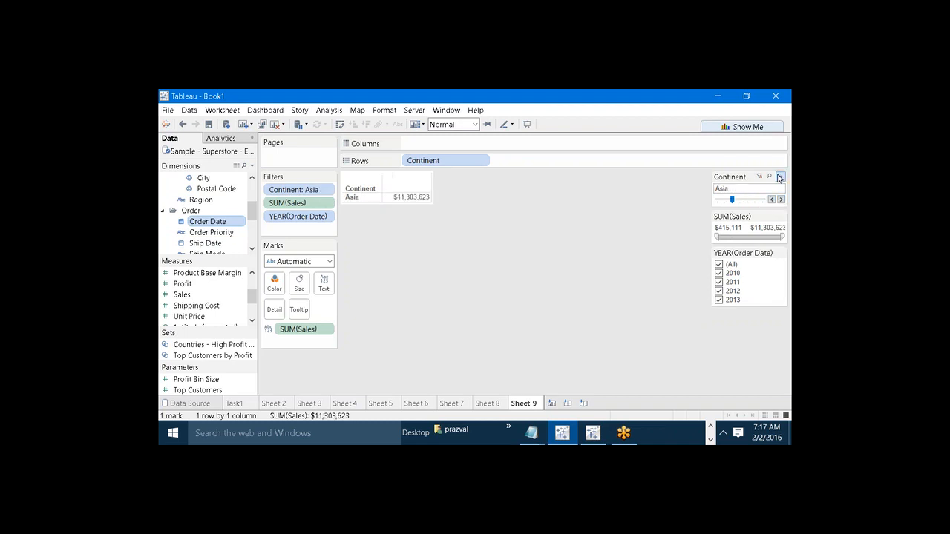
# Change the Continent quick filter to Wildcard Match and filter for continents matching A
pyautogui.click(780, 178)
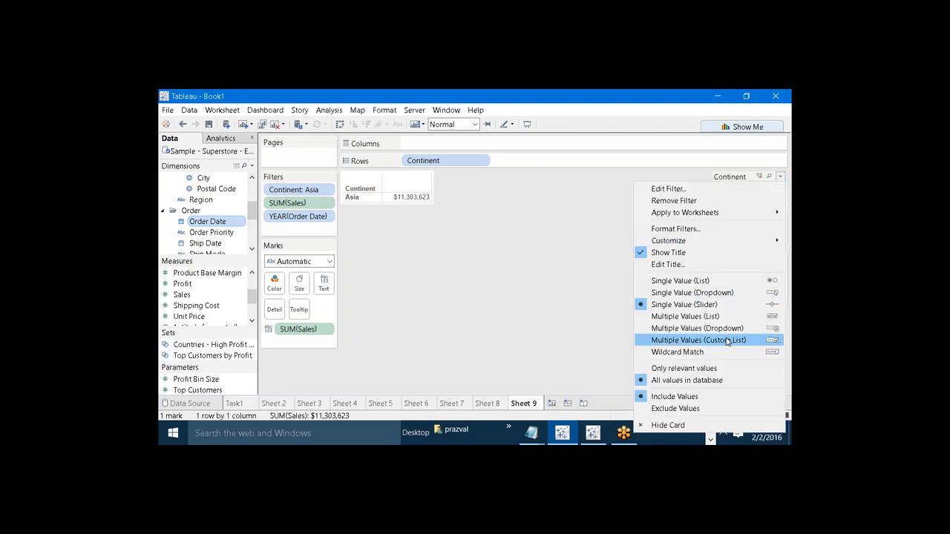
pyautogui.click(677, 352)
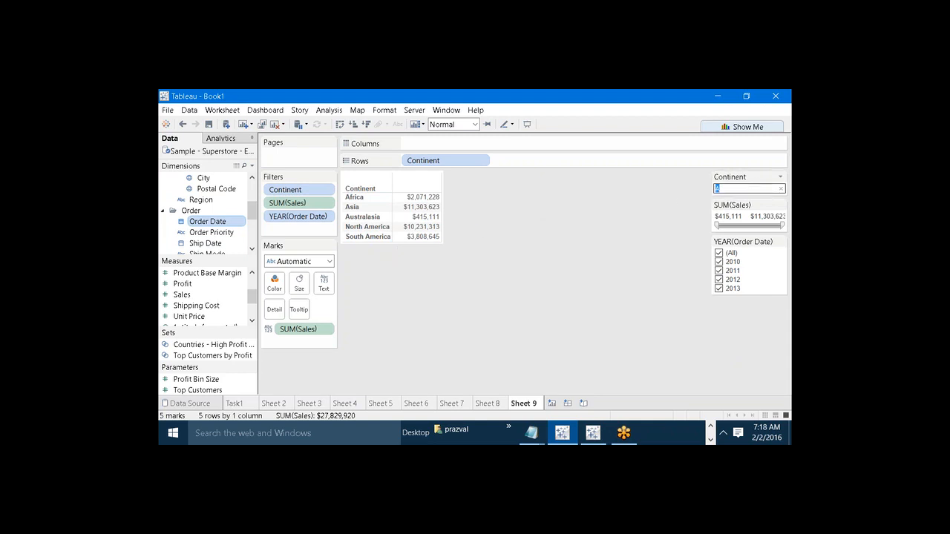
# Change the Continent quick filter to a multiple values custom list and add Europe to it
pyautogui.click(780, 176)
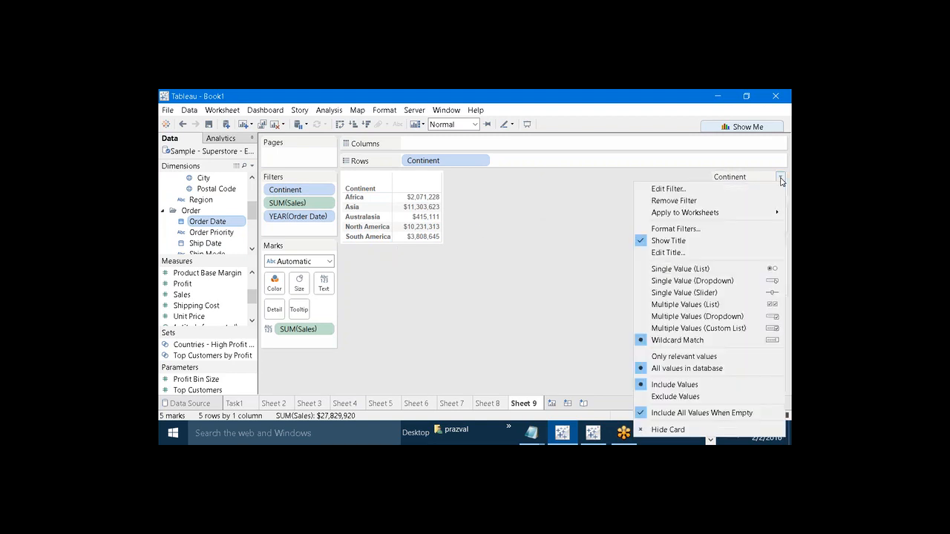
pyautogui.click(697, 329)
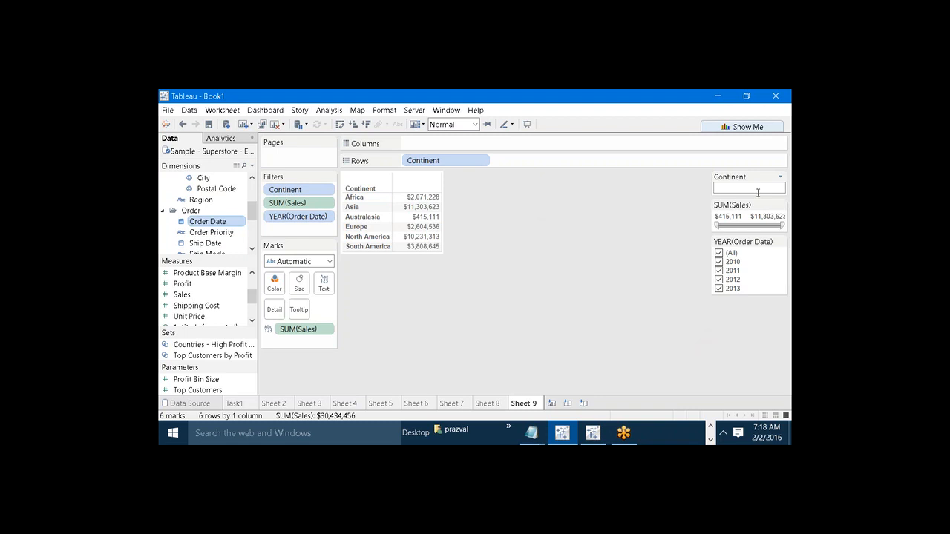
pyautogui.write('Europe')
pyautogui.click(771, 190)
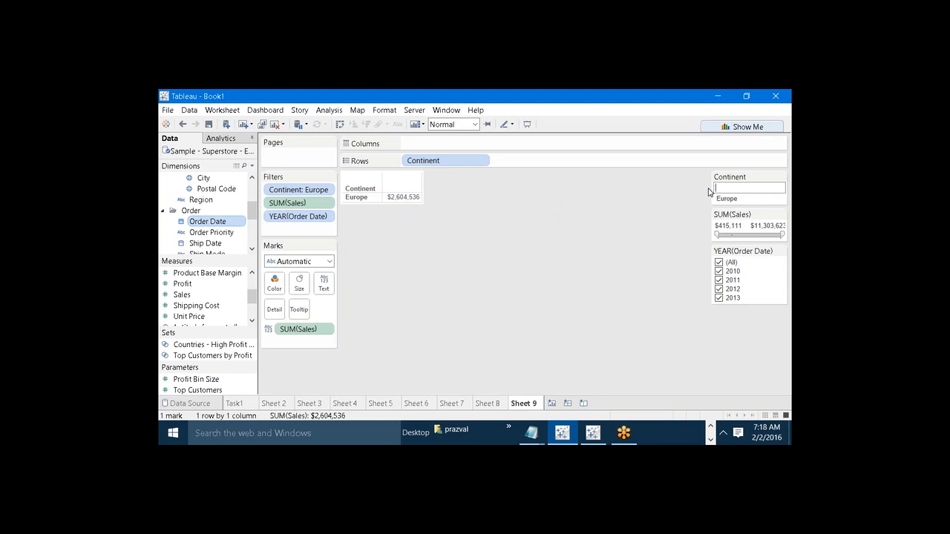
pyautogui.click(780, 179)
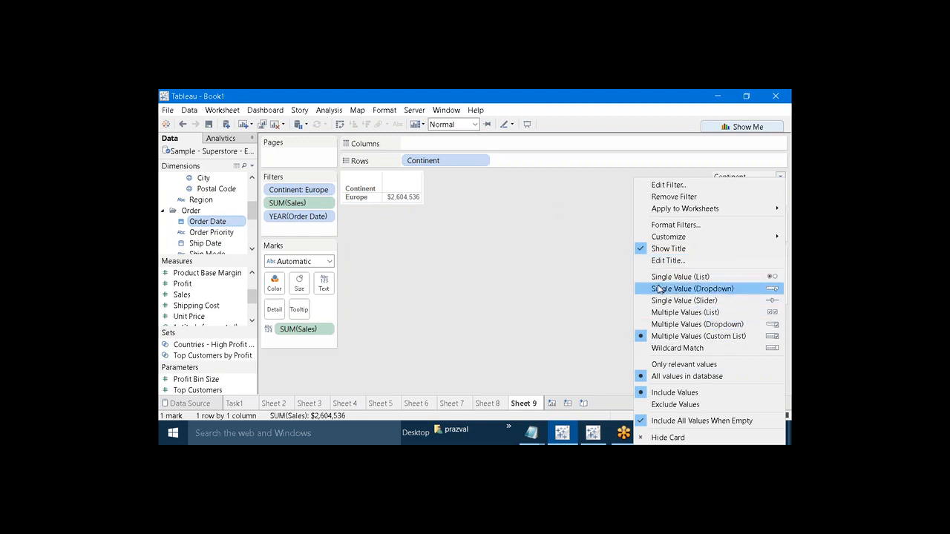
pyautogui.click(470, 232)
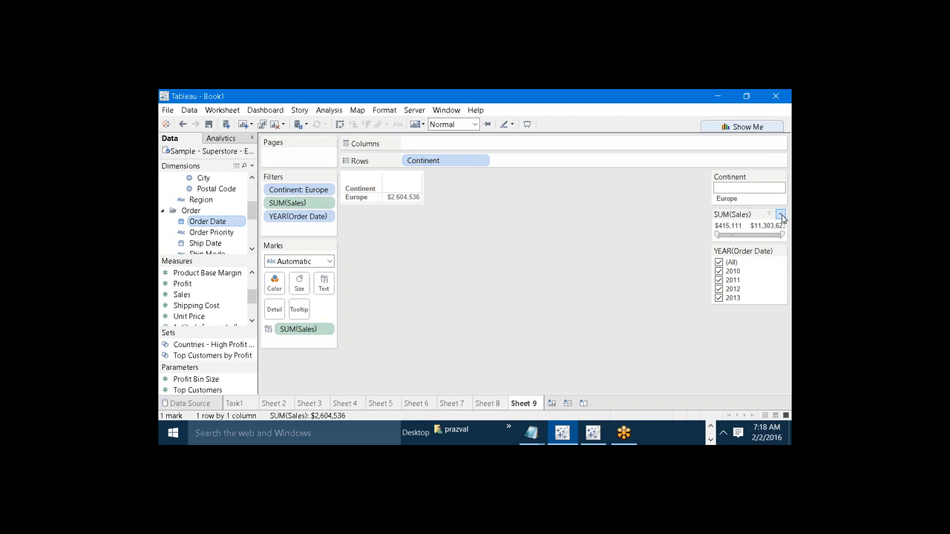
# Keep the SUM(Sales) quick filter as a range of values and narrow it to about $5.24 million through $9.37 million
pyautogui.click(780, 216)
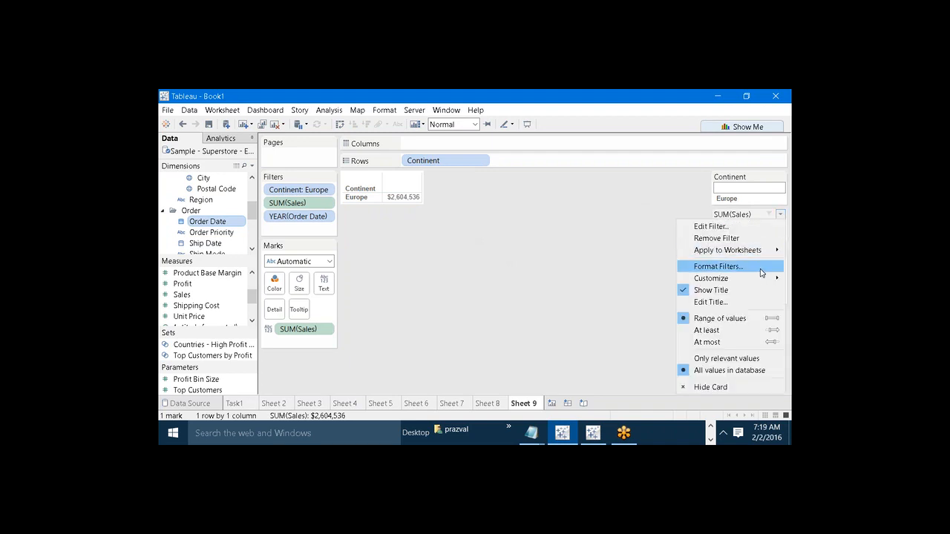
pyautogui.click(736, 320)
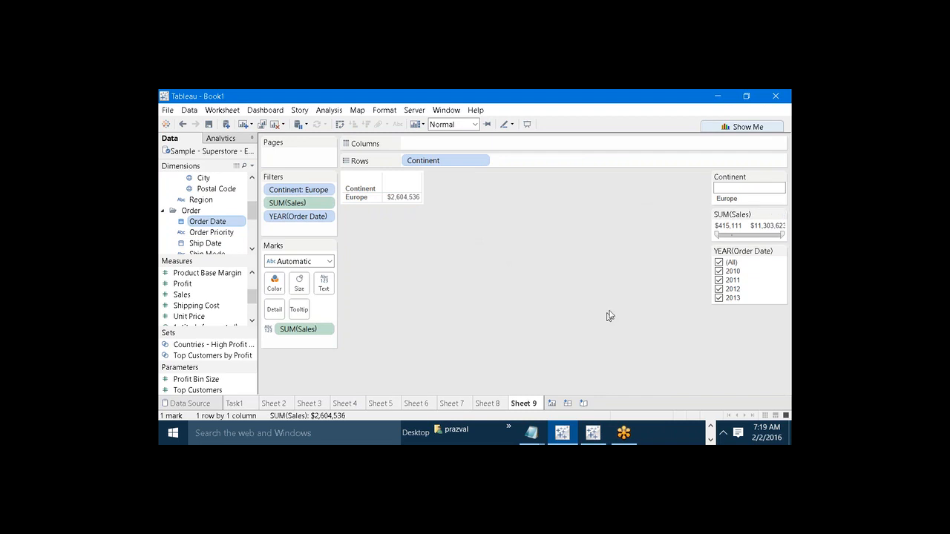
pyautogui.click(728, 226)
pyautogui.press('Return')
pyautogui.click(768, 226)
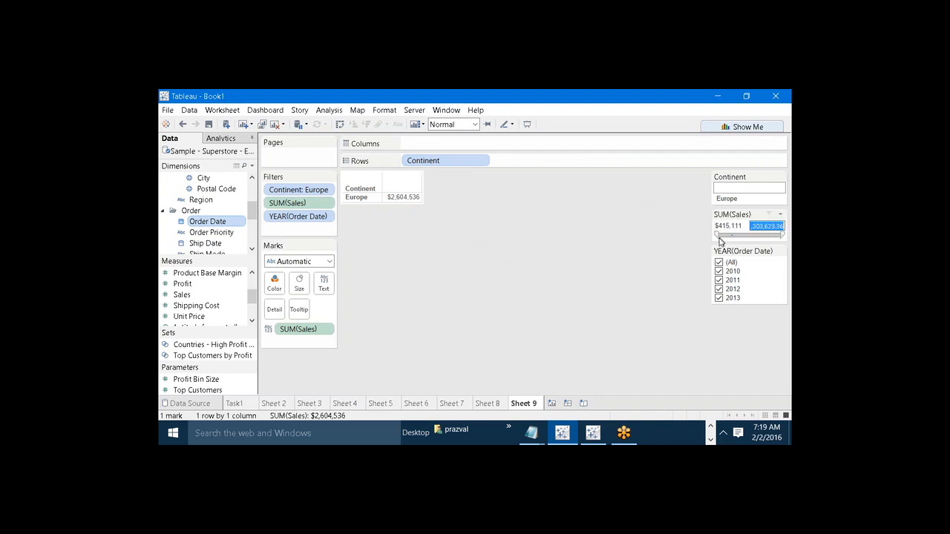
pyautogui.moveTo(716, 236); pyautogui.dragTo(772, 237)
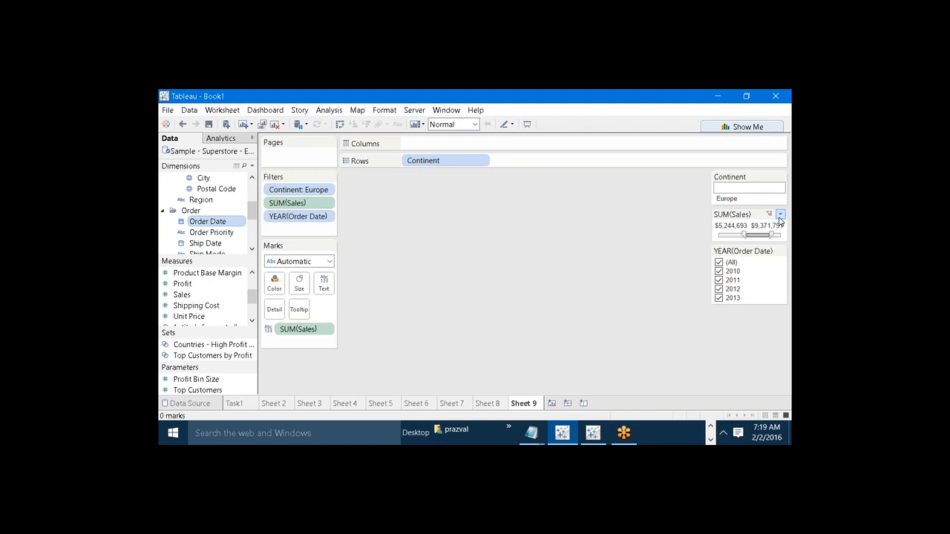
# Switch the SUM(Sales) quick filter to At least, followed by At most with the upper limit at its maximum
pyautogui.click(780, 214)
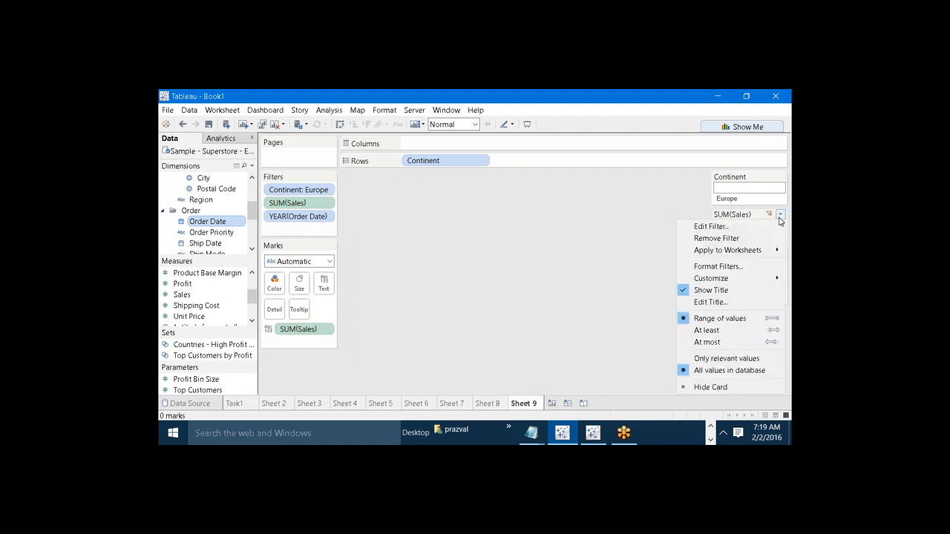
pyautogui.click(728, 331)
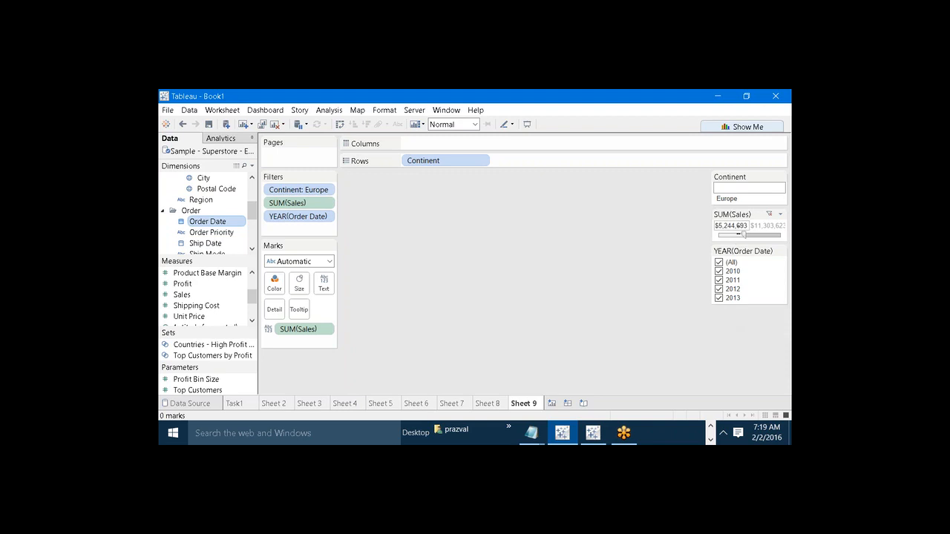
pyautogui.click(781, 215)
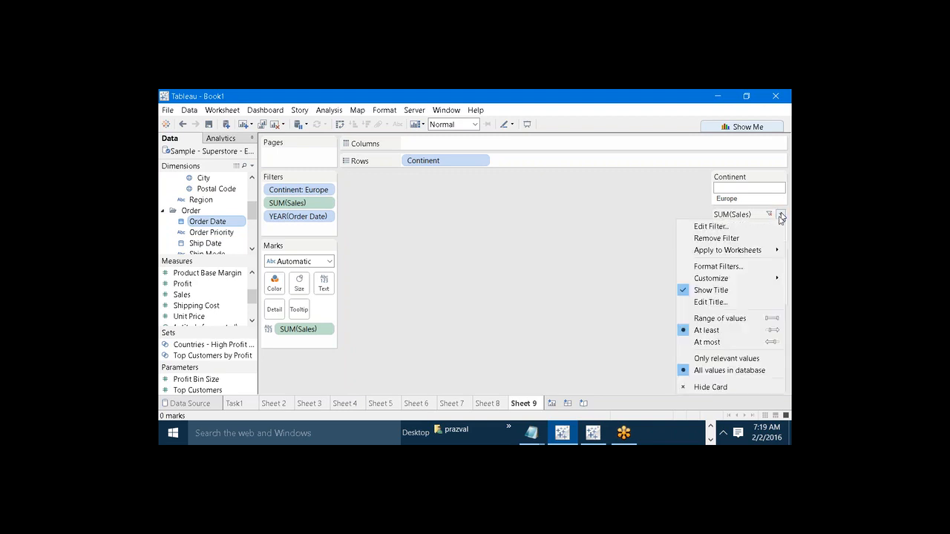
pyautogui.click(716, 344)
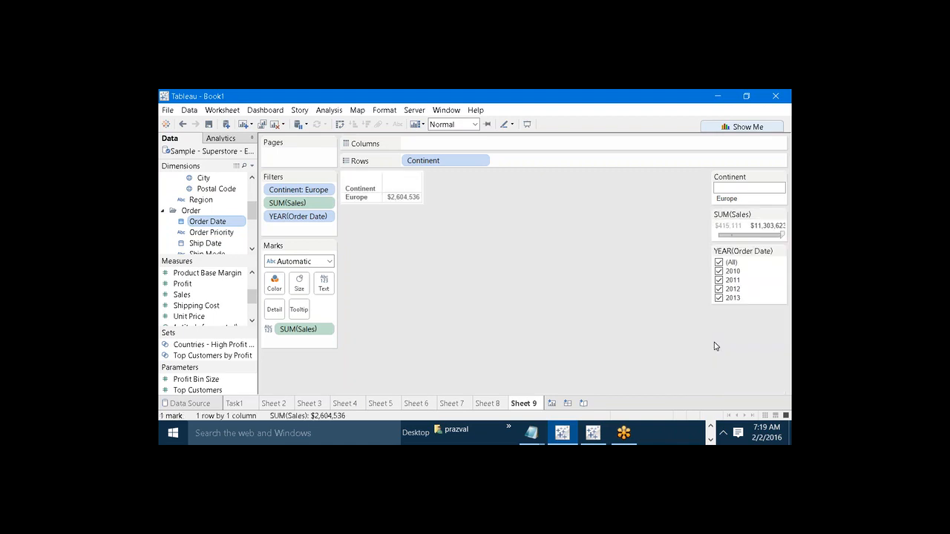
pyautogui.click(767, 225)
pyautogui.click(780, 214)
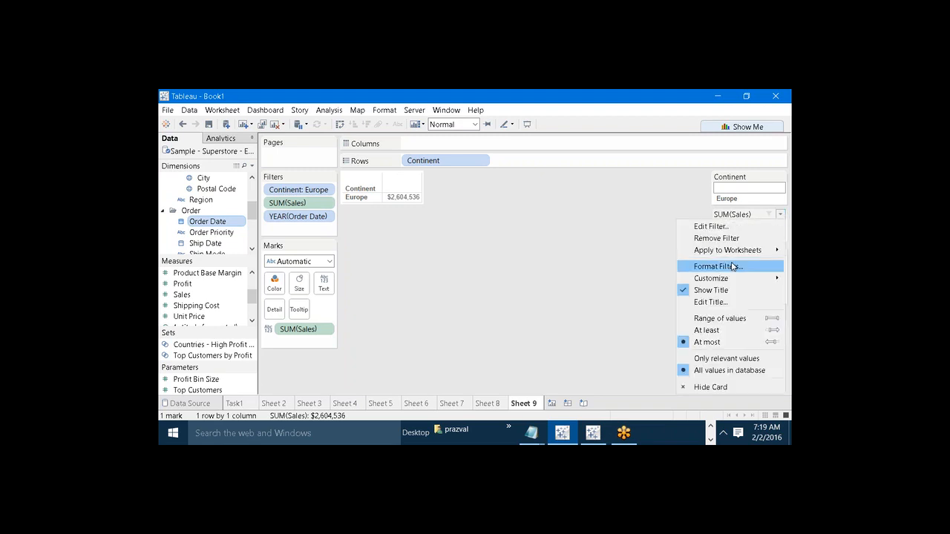
pyautogui.click(705, 318)
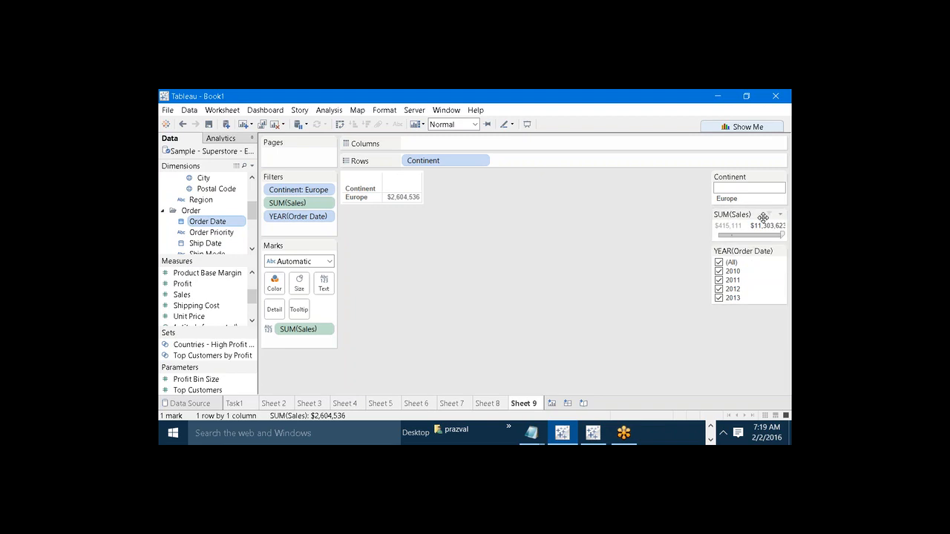
# Select 2010 in the YEAR(Order Date) quick filter as a single value list and return the filter to a multiple values list
pyautogui.click(779, 252)
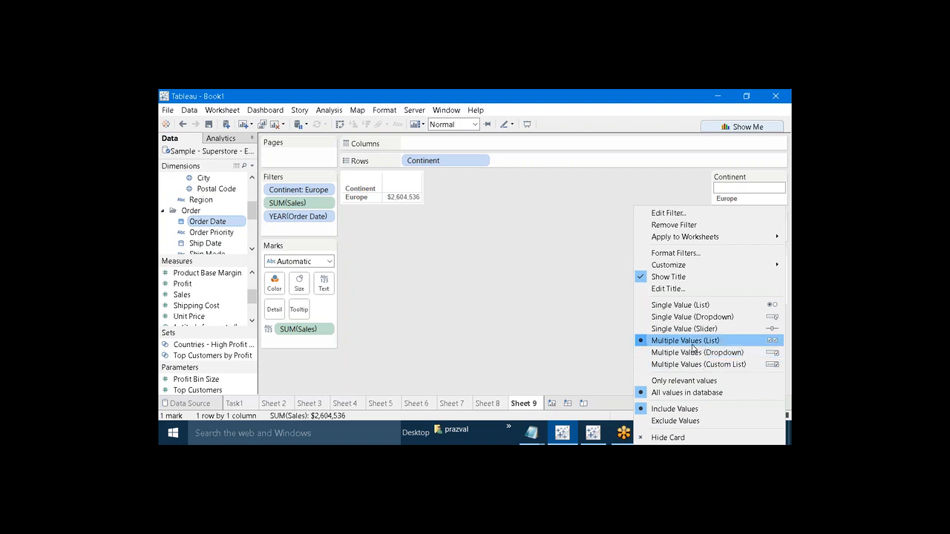
pyautogui.click(683, 305)
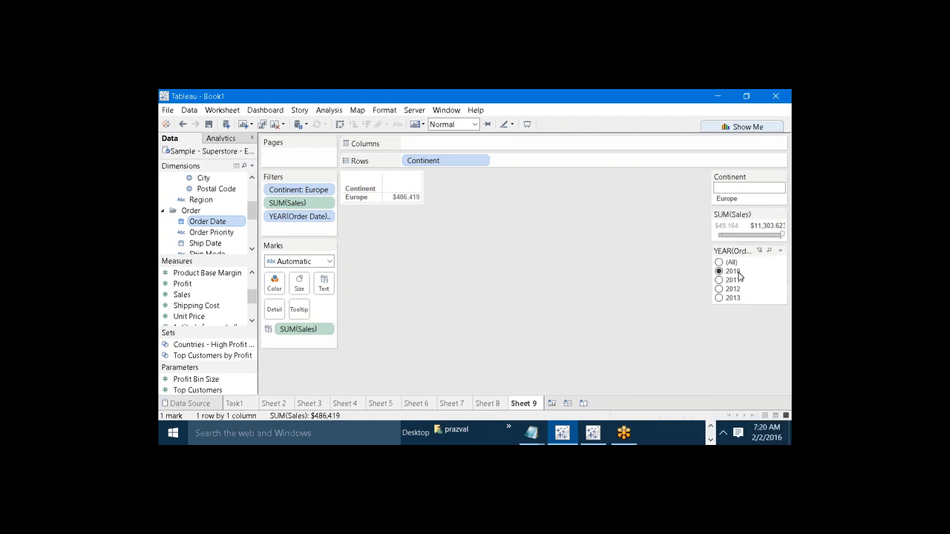
pyautogui.click(780, 251)
pyautogui.click(714, 342)
pyautogui.click(780, 251)
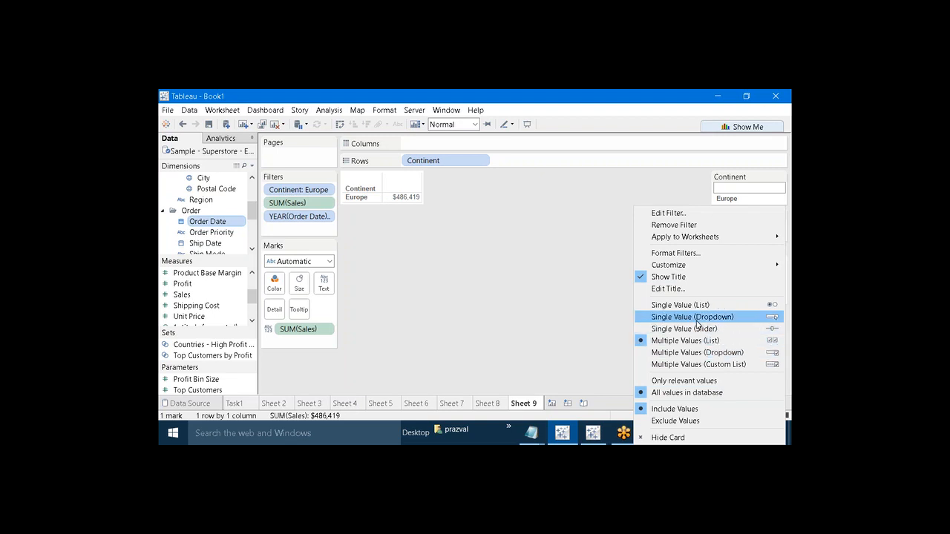
pyautogui.click(568, 304)
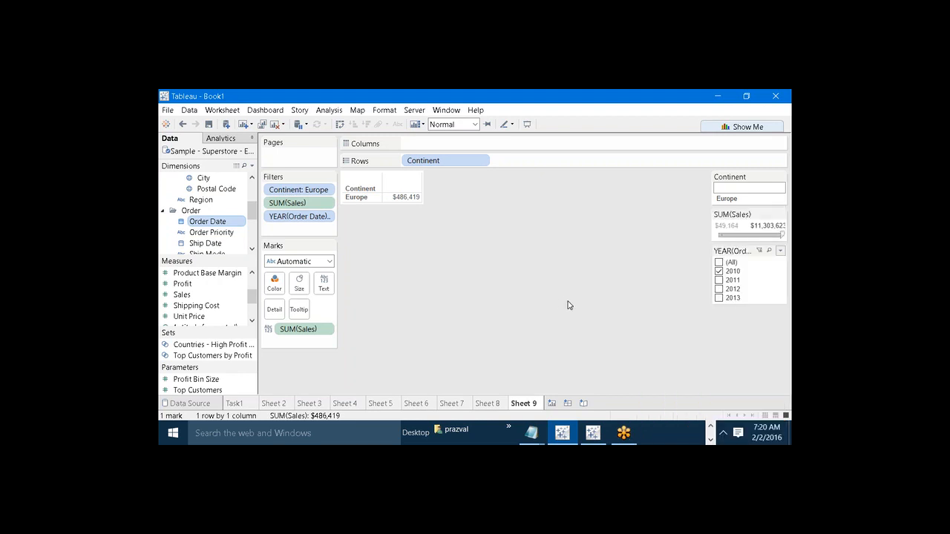
# Show a quick filter for the Customer Name dimension and display it as a multiple values list
pyautogui.moveTo(253, 213); pyautogui.dragTo(253, 188)
pyautogui.rightClick(224, 199)
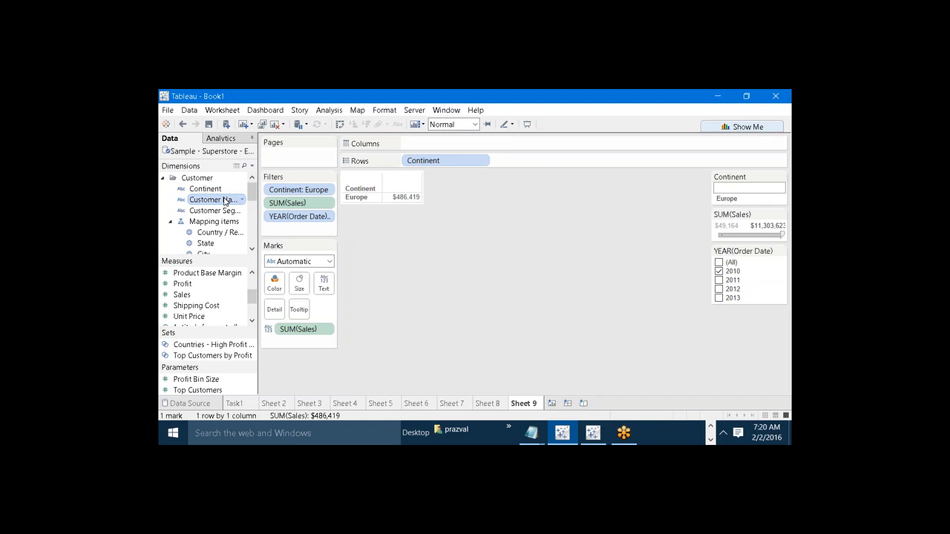
pyautogui.click(269, 216)
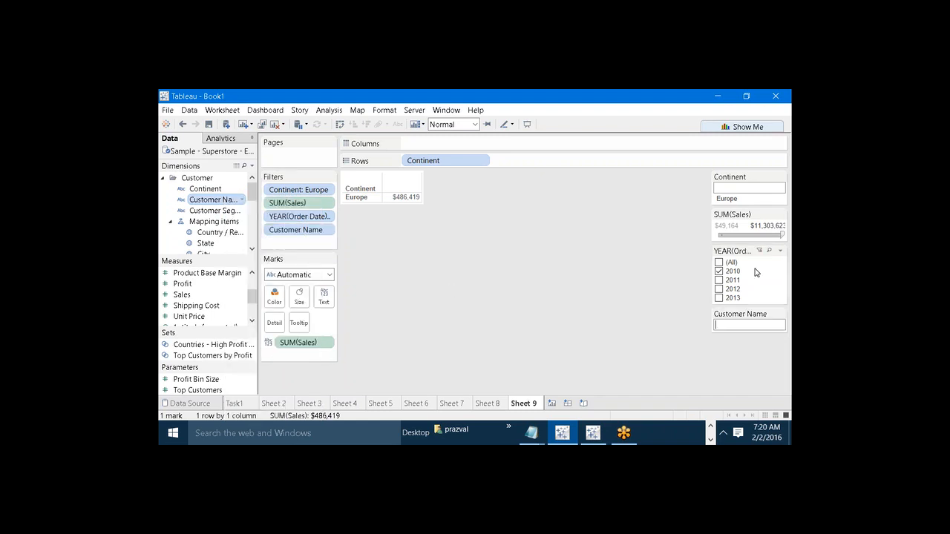
pyautogui.click(780, 314)
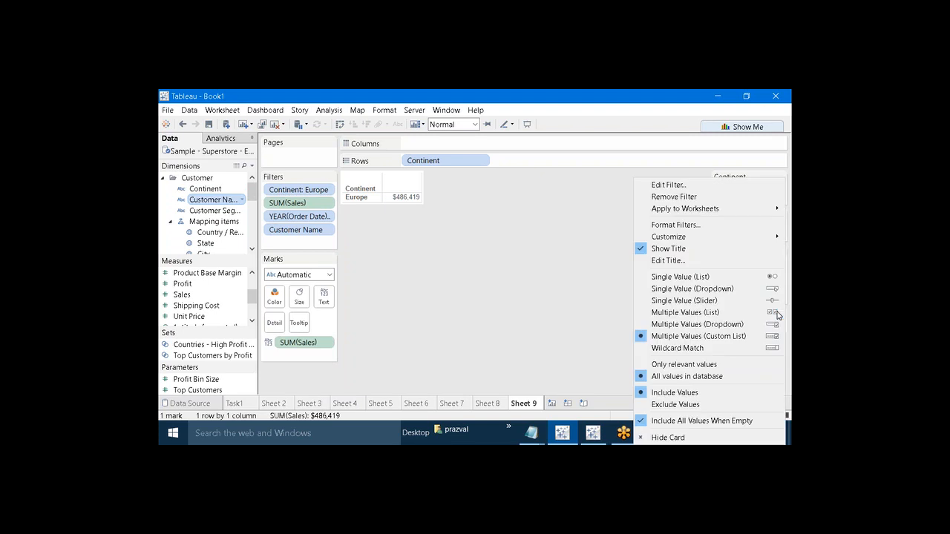
pyautogui.click(715, 317)
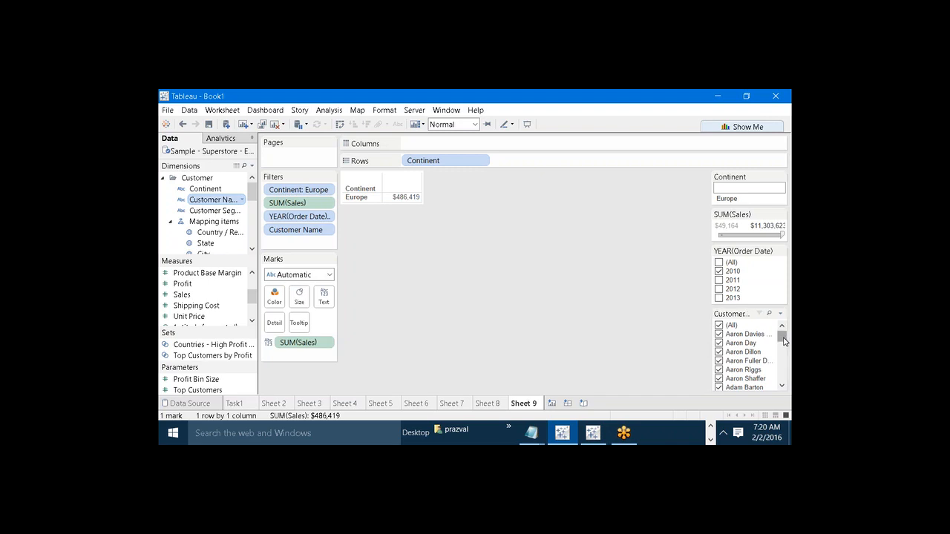
pyautogui.moveTo(784, 341)
pyautogui.mouseDown()
pyautogui.moveTo(791, 378)
pyautogui.moveTo(785, 337)
pyautogui.mouseUp()
# Change the Customer Name quick filter to a multiple values dropdown
pyautogui.click(780, 315)
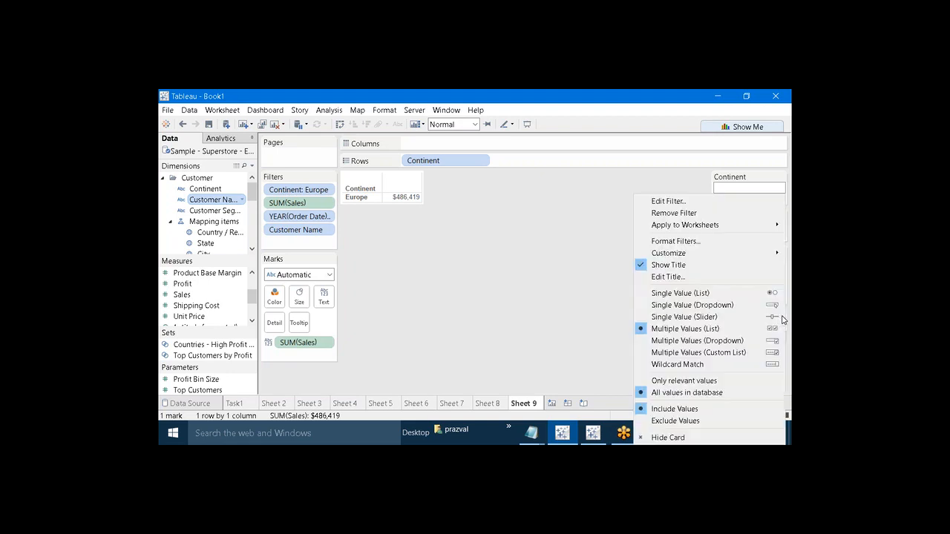
pyautogui.click(724, 341)
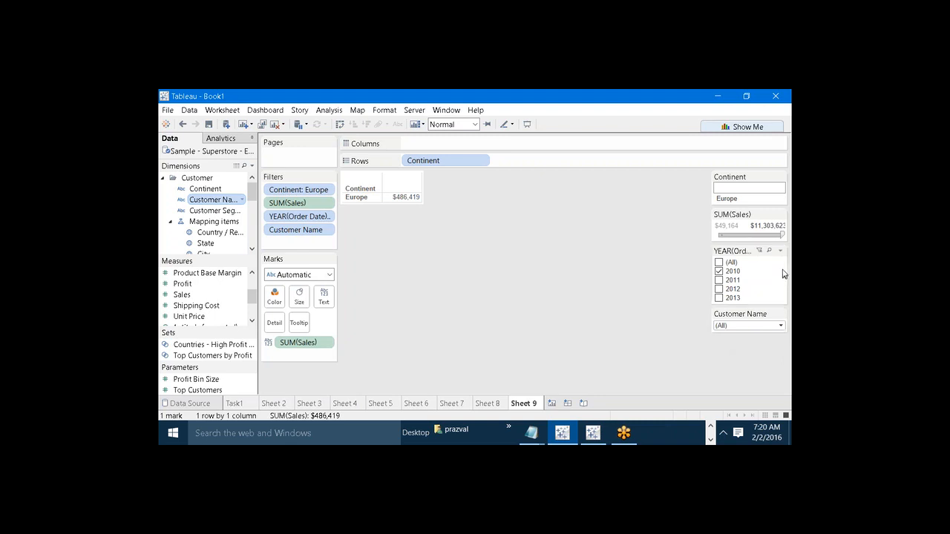
pyautogui.click(781, 252)
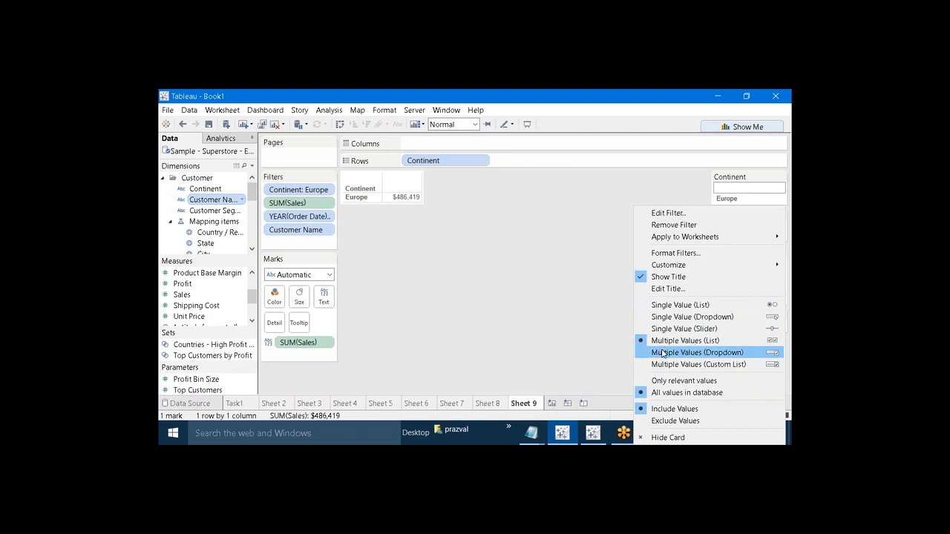
pyautogui.click(601, 329)
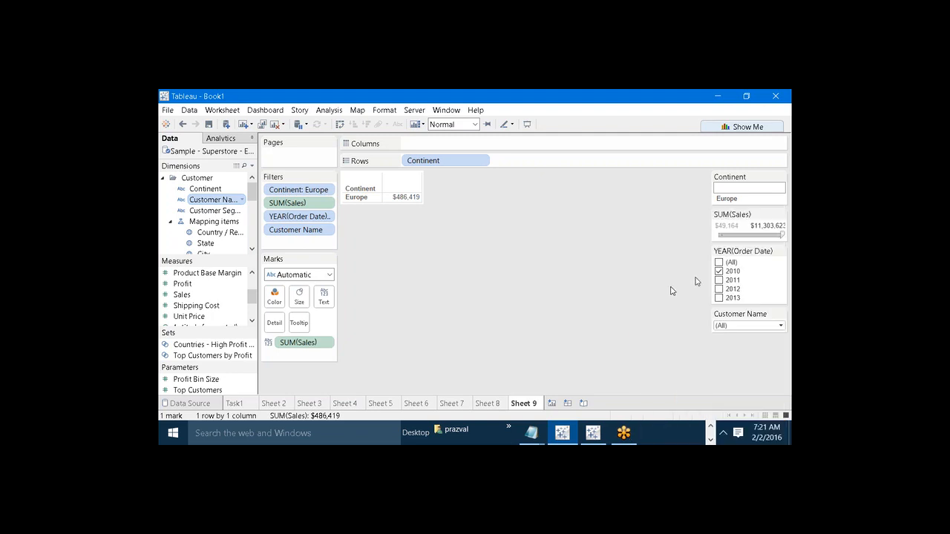
# Change the Continent quick filter to a multiple values list and add North America and Australasia to the selection
pyautogui.click(778, 178)
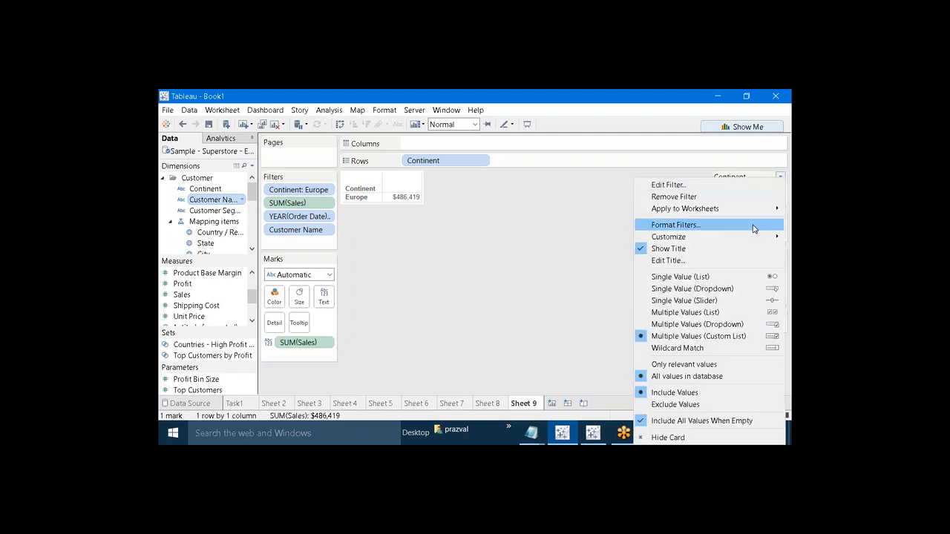
pyautogui.press('Escape')
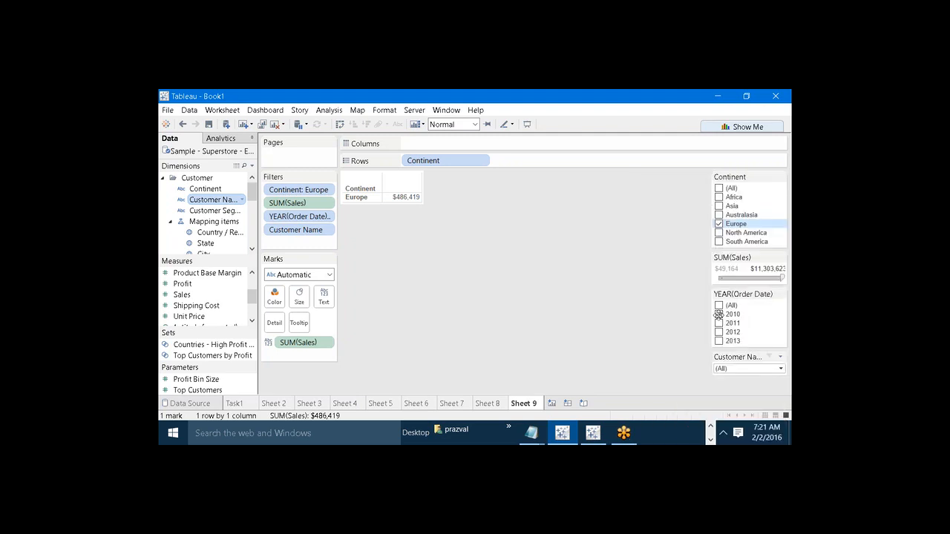
pyautogui.click(719, 233)
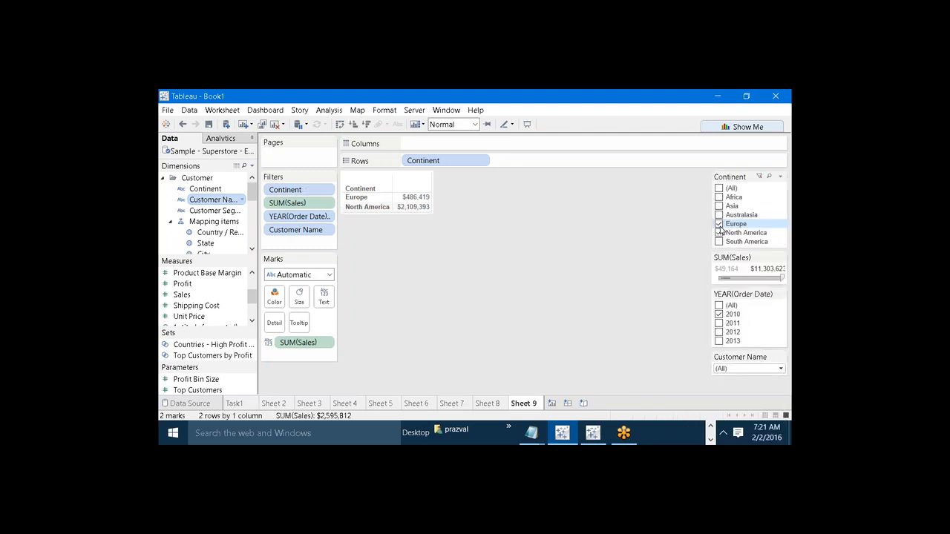
pyautogui.click(719, 215)
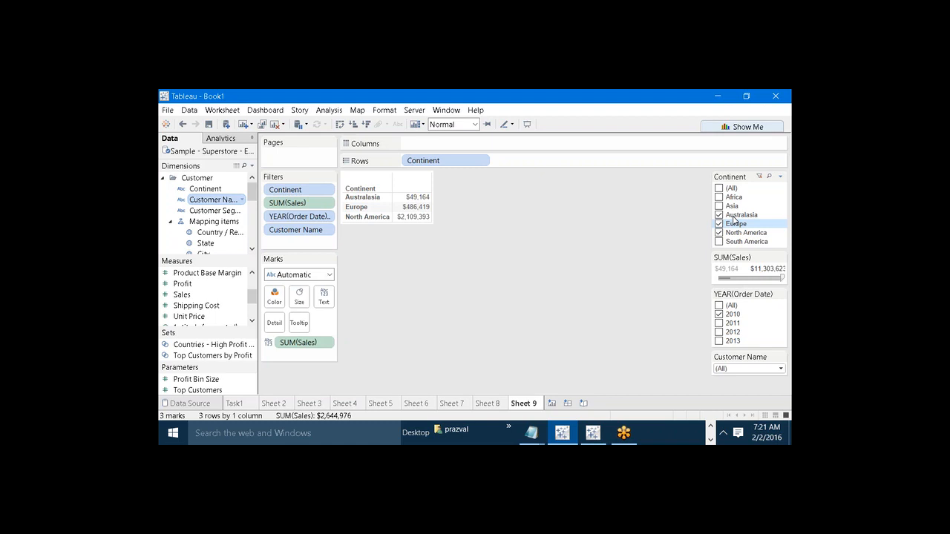
# Set the Continent quick filter to exclude its selected values and add Asia to the excluded continents
pyautogui.click(780, 178)
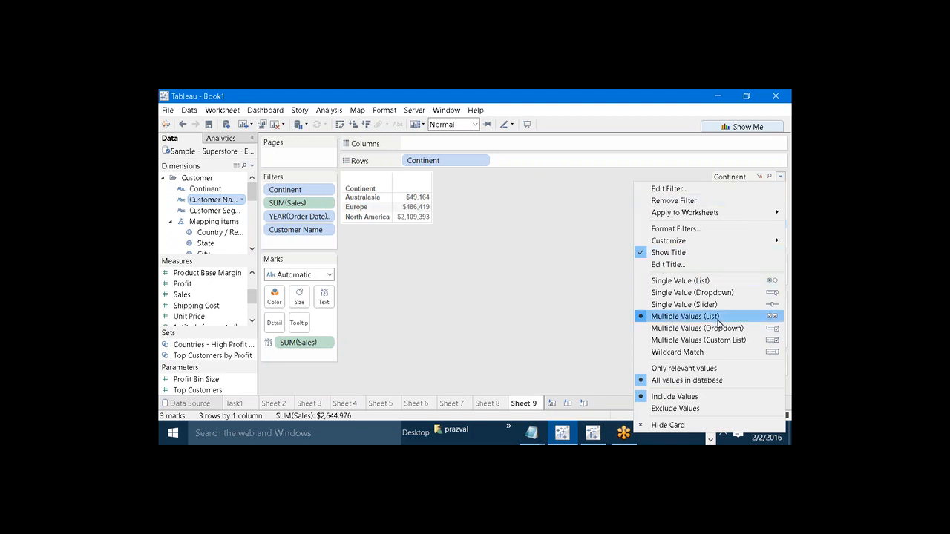
pyautogui.click(674, 409)
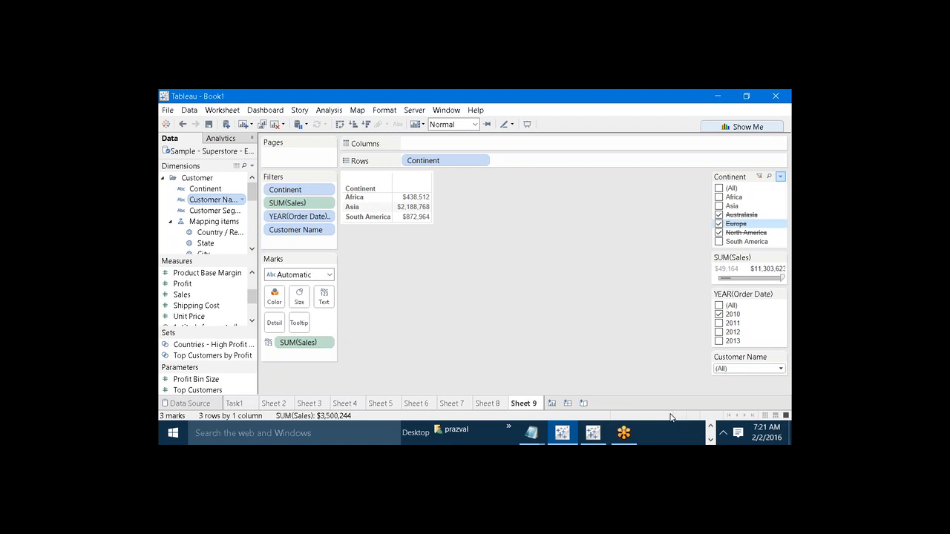
pyautogui.click(718, 207)
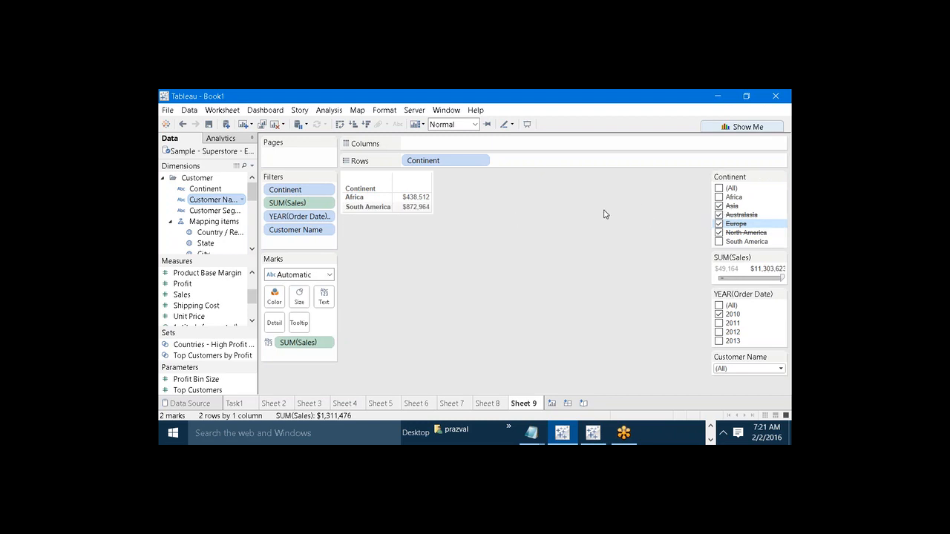
pyautogui.click(781, 258)
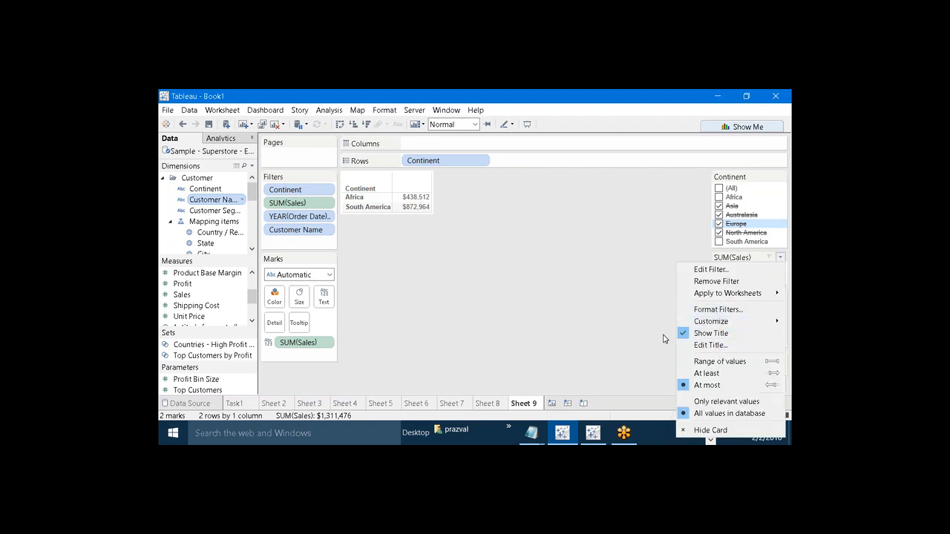
pyautogui.click(663, 339)
pyautogui.click(781, 295)
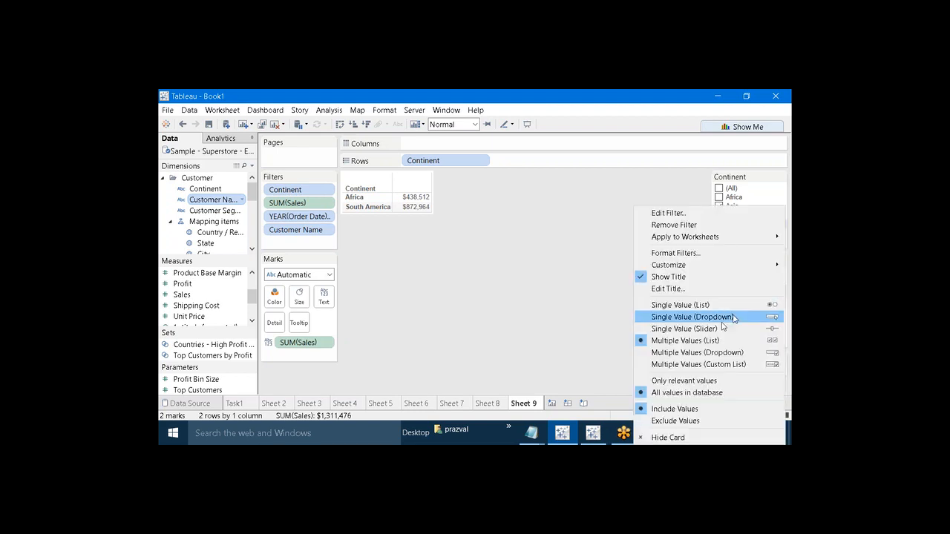
pyautogui.click(678, 381)
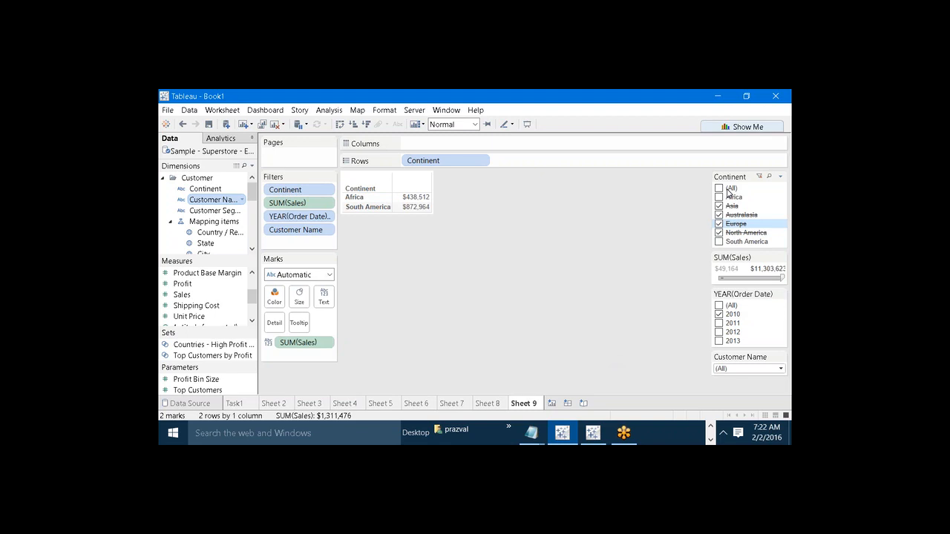
# Customize the Continent quick filter to hide its "All" value
pyautogui.click(782, 179)
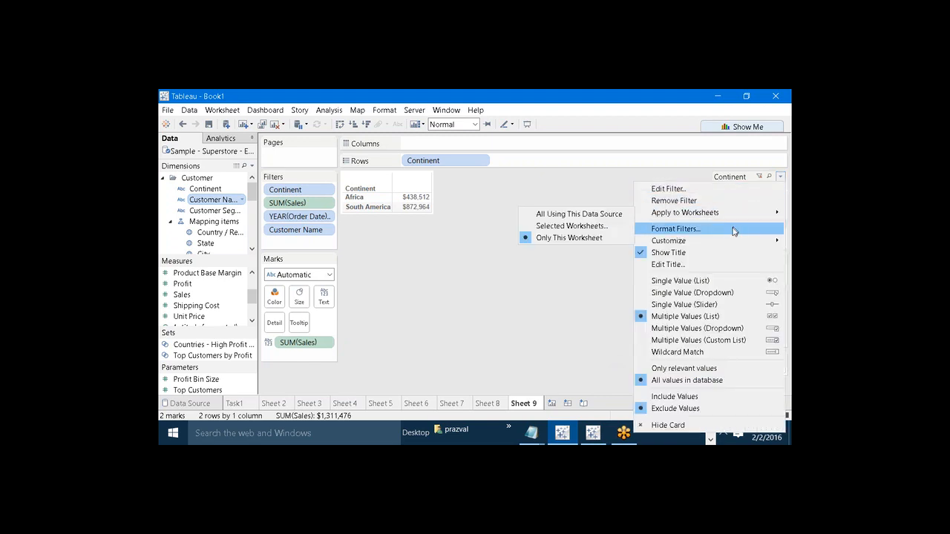
pyautogui.moveTo(729, 241)
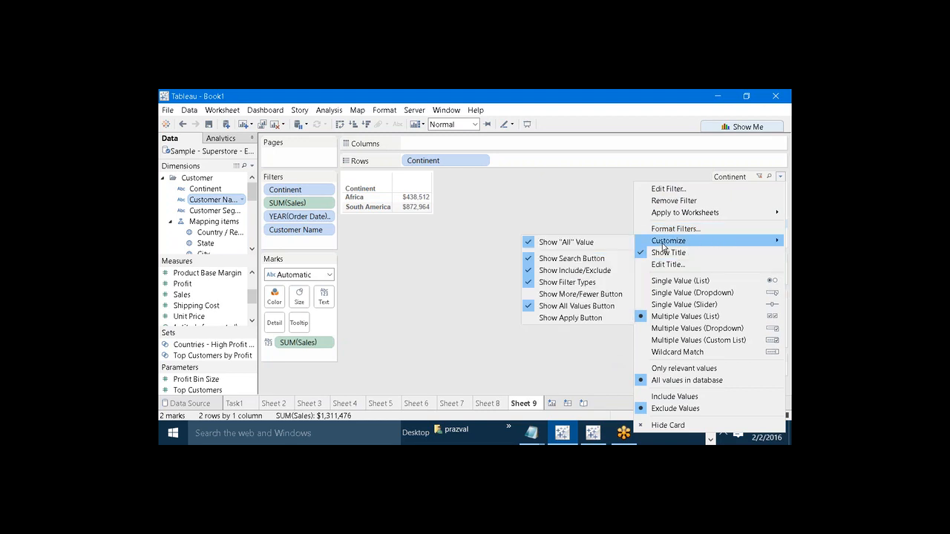
pyautogui.click(600, 248)
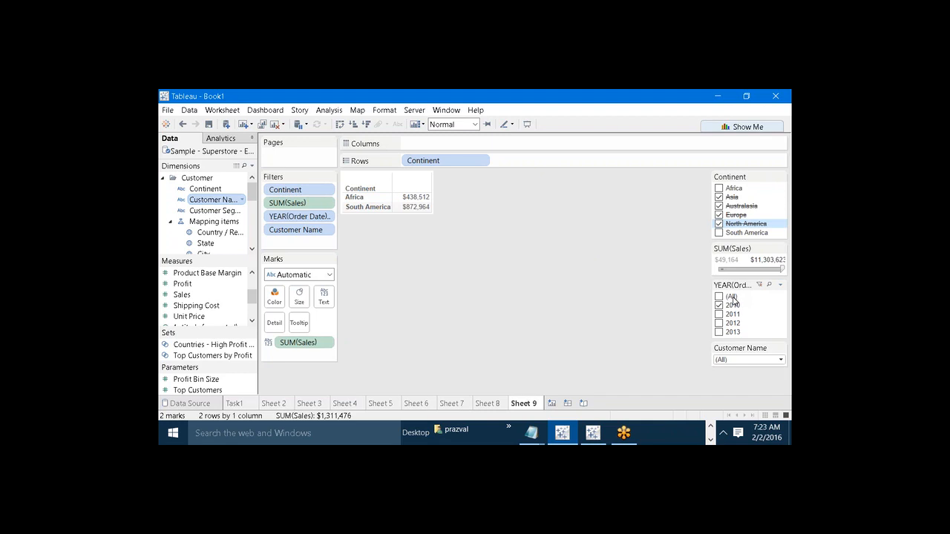
# Customize the YEAR(Order Date) quick filter to hide its "All" value
pyautogui.click(781, 287)
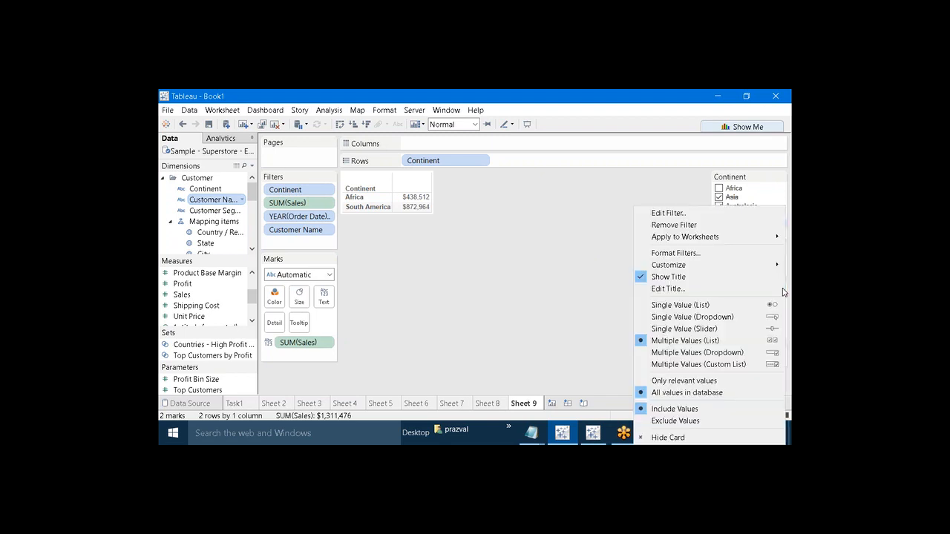
pyautogui.moveTo(758, 267)
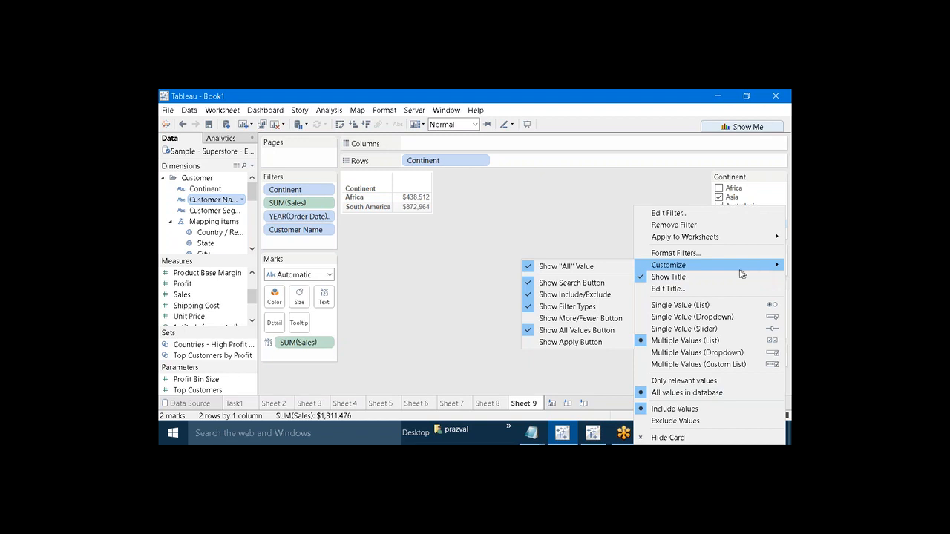
pyautogui.moveTo(647, 267)
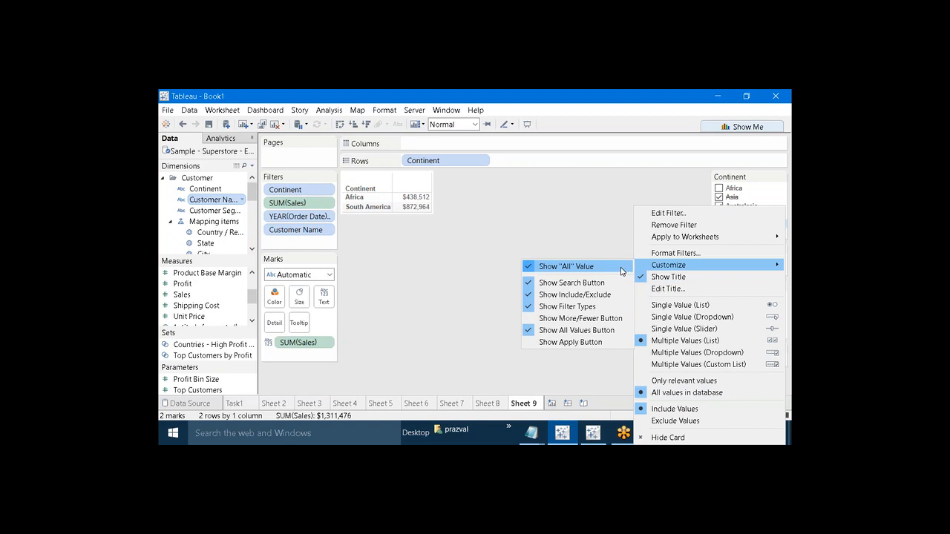
pyautogui.click(622, 269)
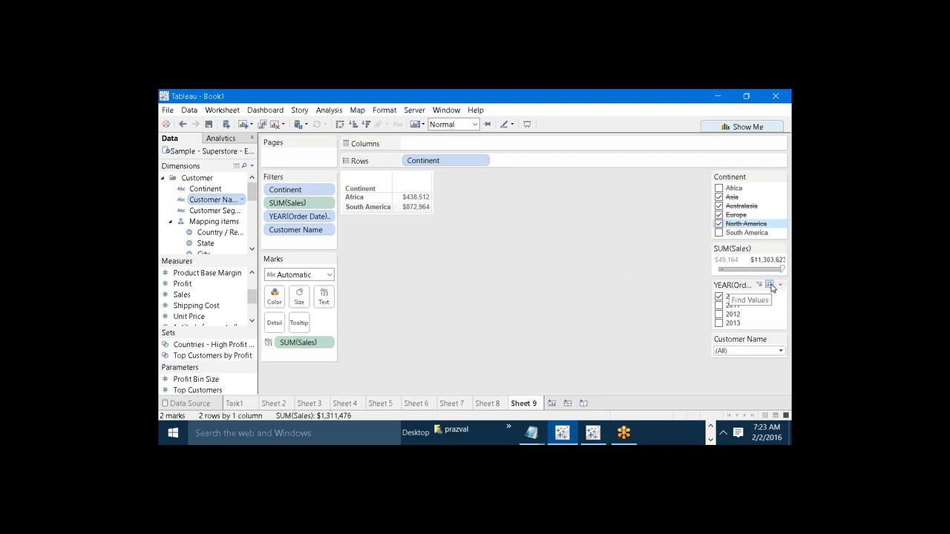
# Search the YEAR(Order Date) quick filter for 2011 and customize the filter to hide its search button
pyautogui.click(770, 286)
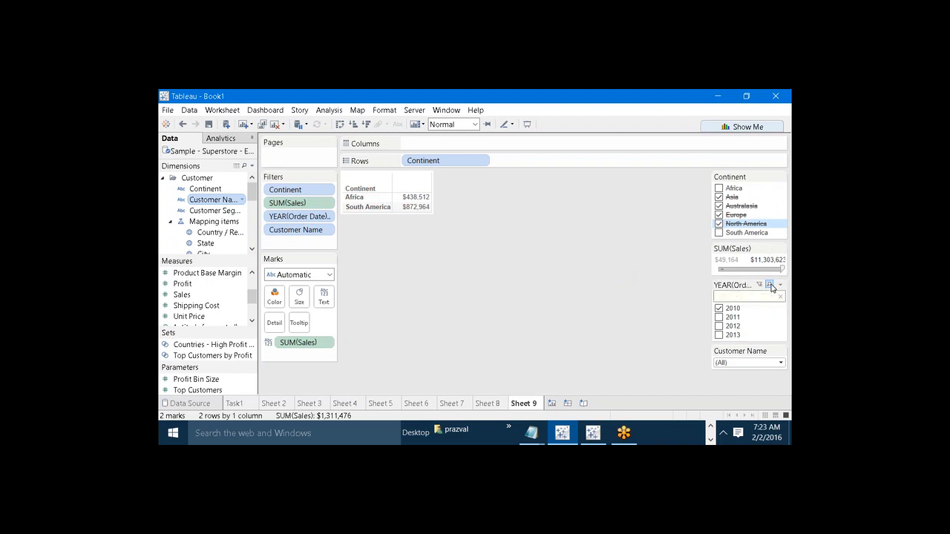
pyautogui.write('2011')
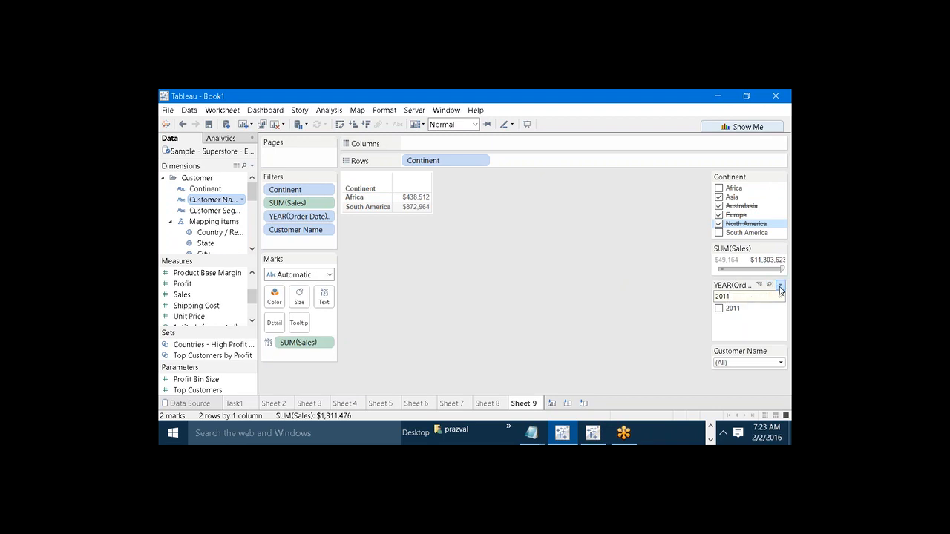
pyautogui.click(780, 285)
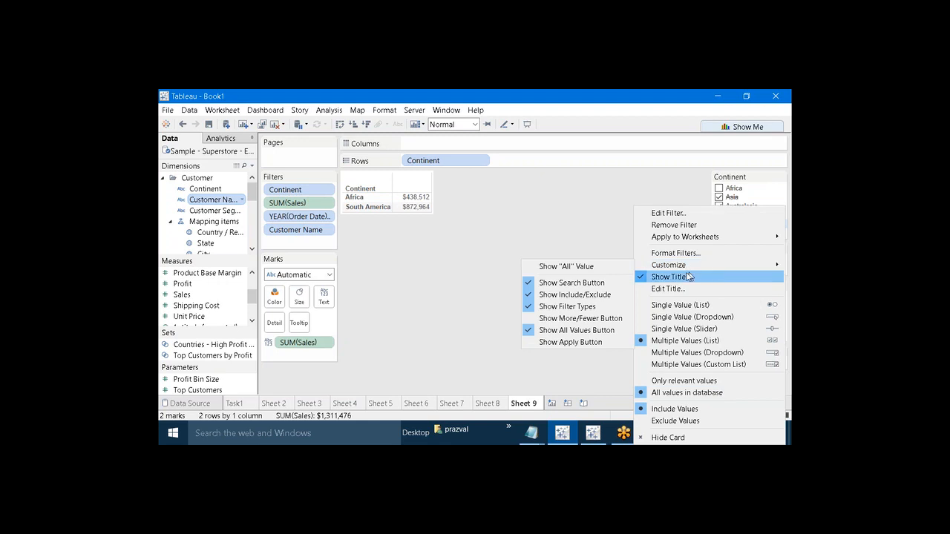
pyautogui.click(598, 282)
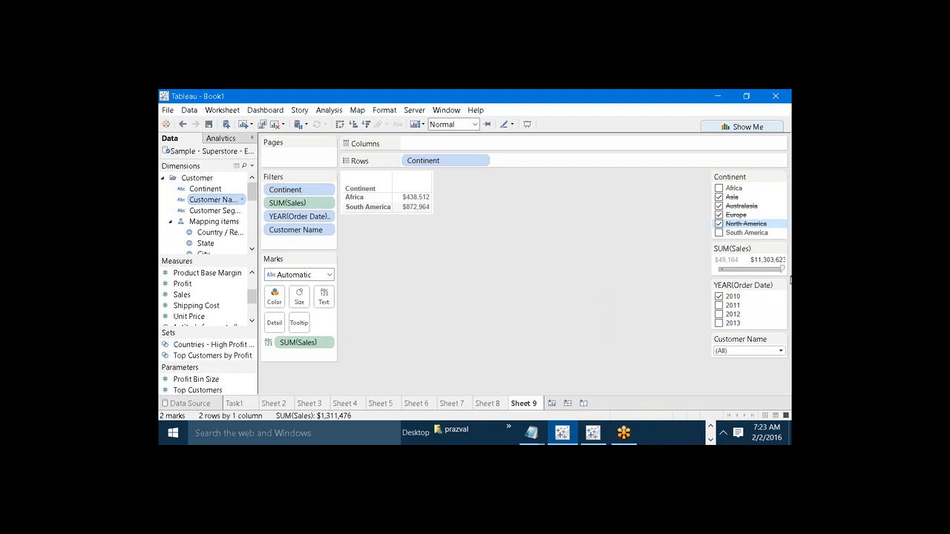
# Customize the YEAR(Order Date) quick filter to hide its Include/Exclude options and its filter types
pyautogui.click(780, 286)
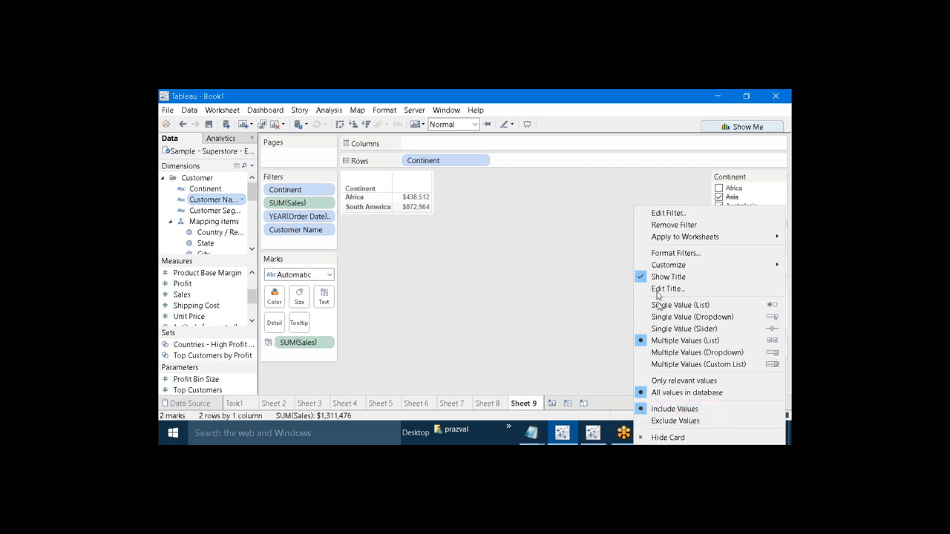
pyautogui.moveTo(655, 264)
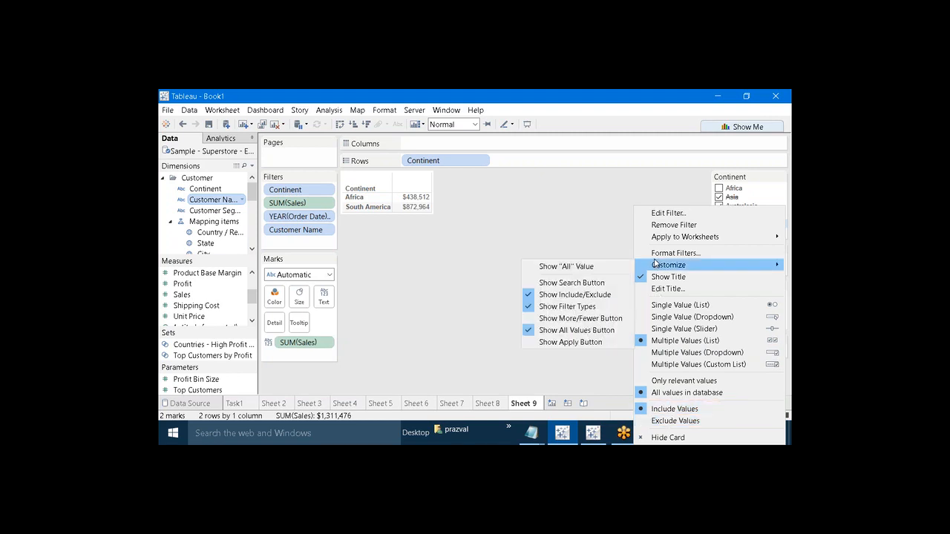
pyautogui.click(599, 300)
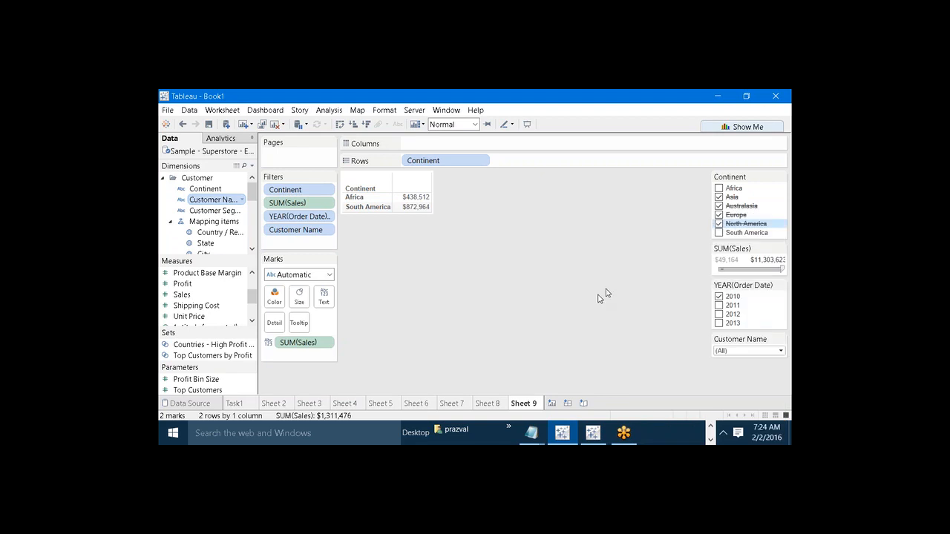
pyautogui.click(782, 286)
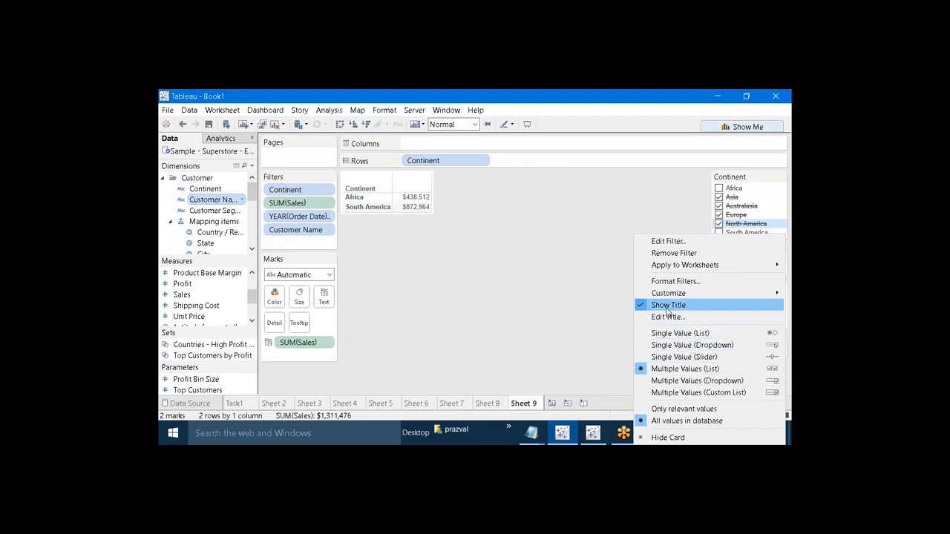
pyautogui.moveTo(663, 297)
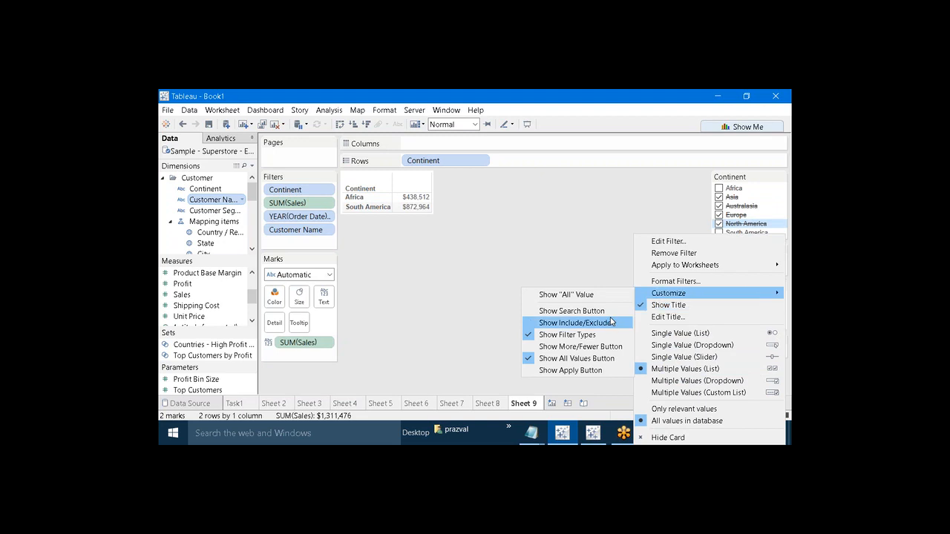
pyautogui.click(593, 335)
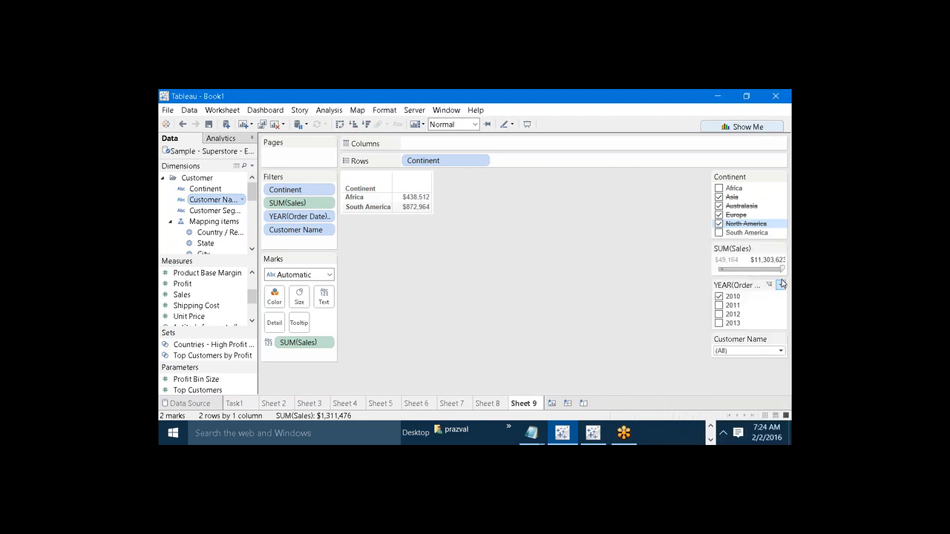
pyautogui.click(781, 285)
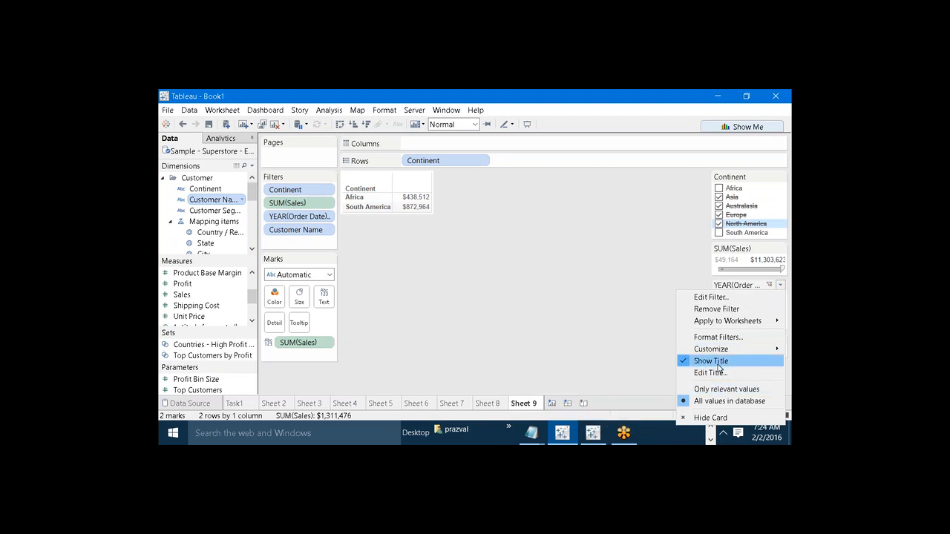
pyautogui.moveTo(721, 352)
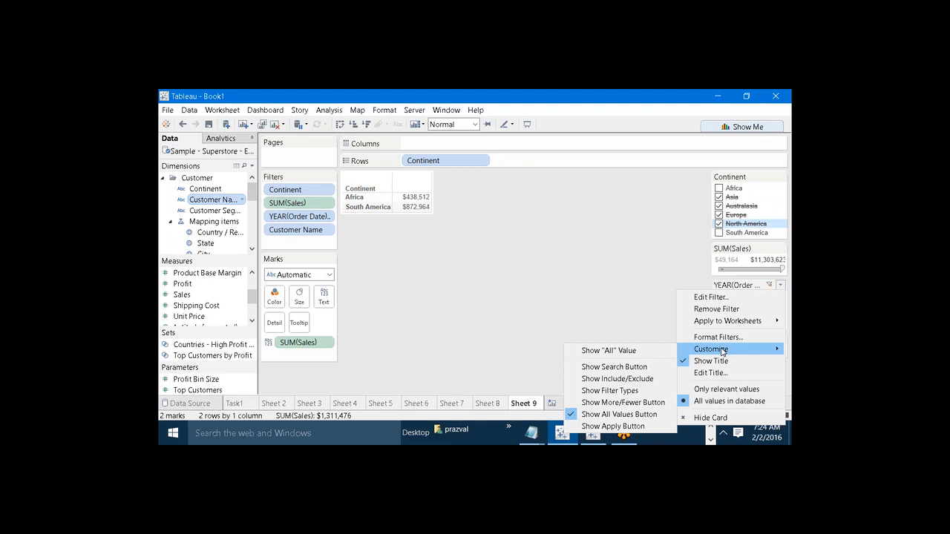
pyautogui.click(659, 317)
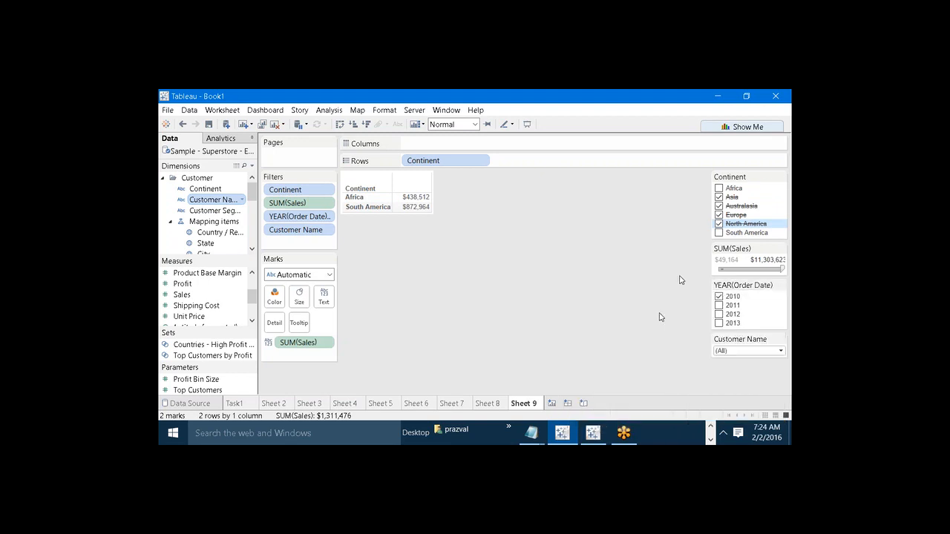
# Customize the Continent quick filter to show its More/Fewer button
pyautogui.click(780, 178)
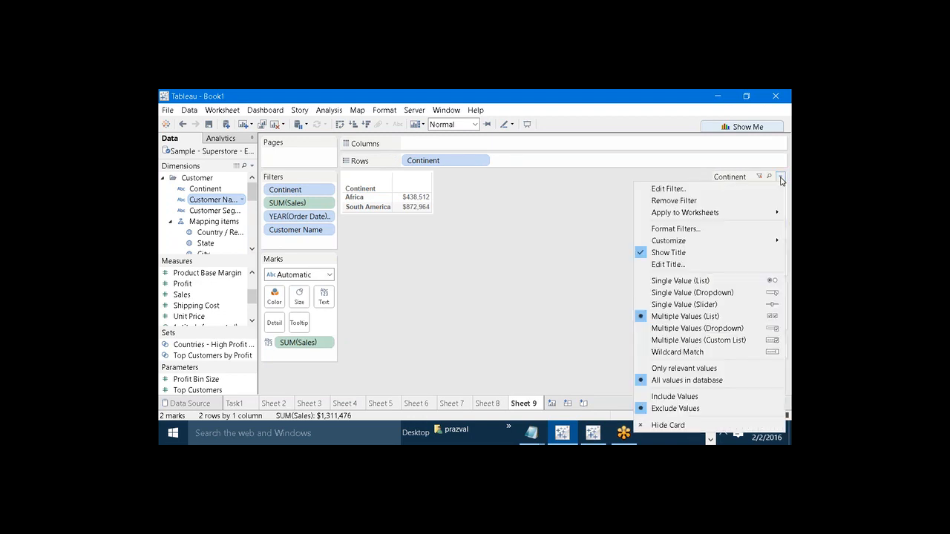
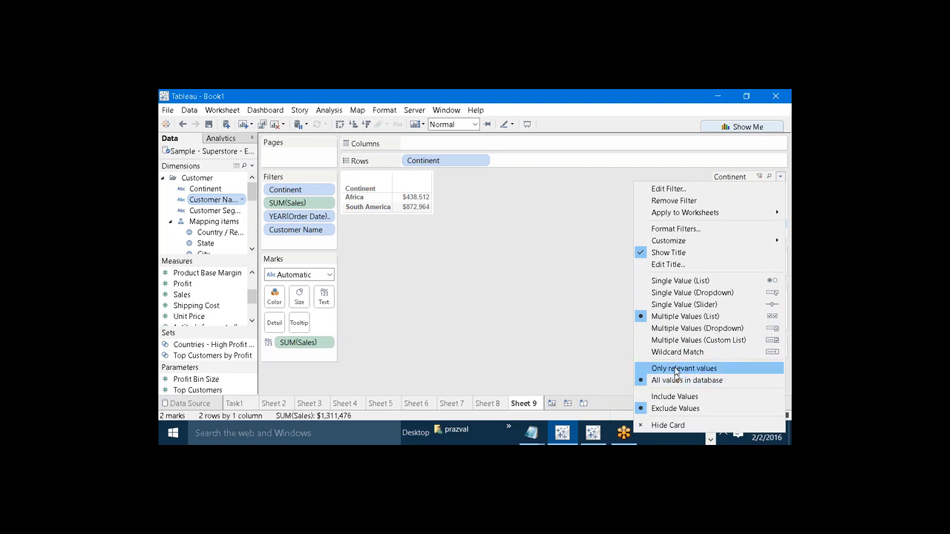
pyautogui.moveTo(664, 245)
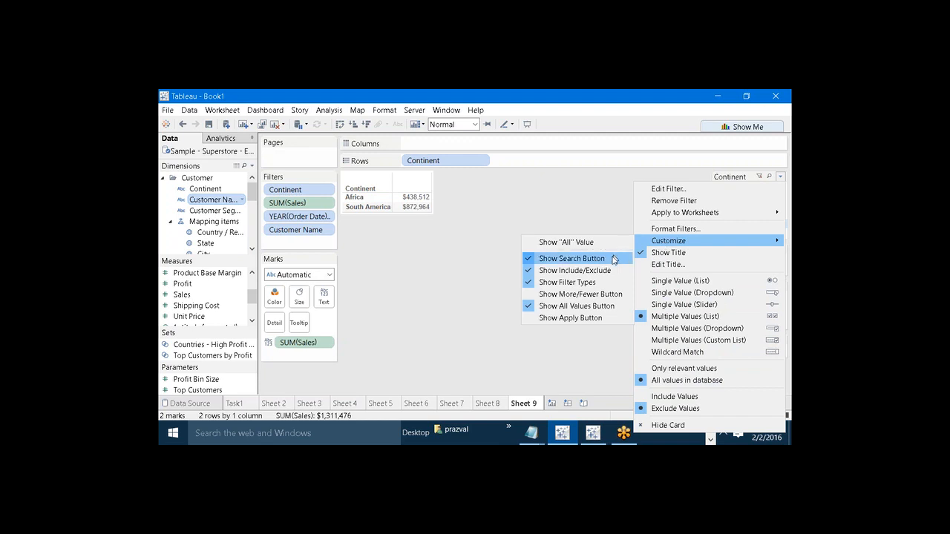
pyautogui.click(598, 299)
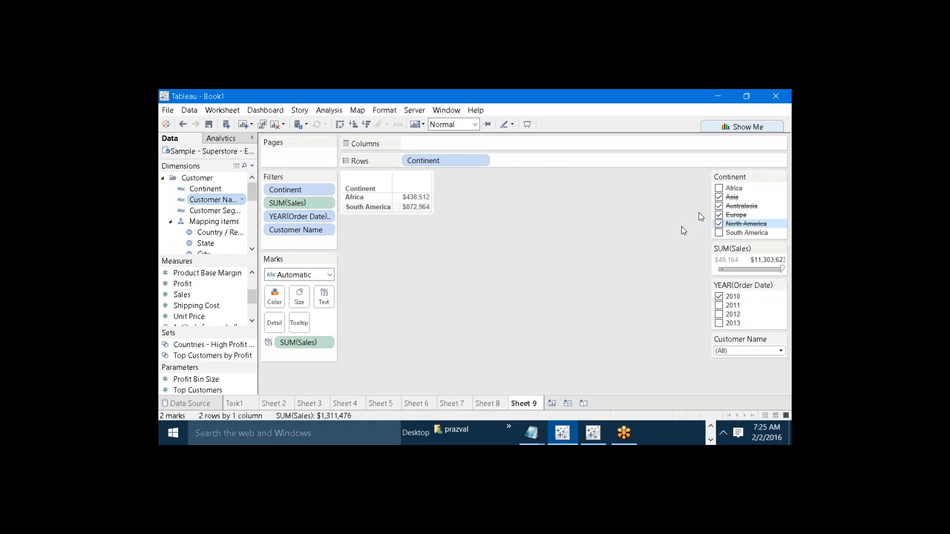
# Customize the Continent quick filter to hide its All Values button and its More/Fewer button
pyautogui.click(780, 176)
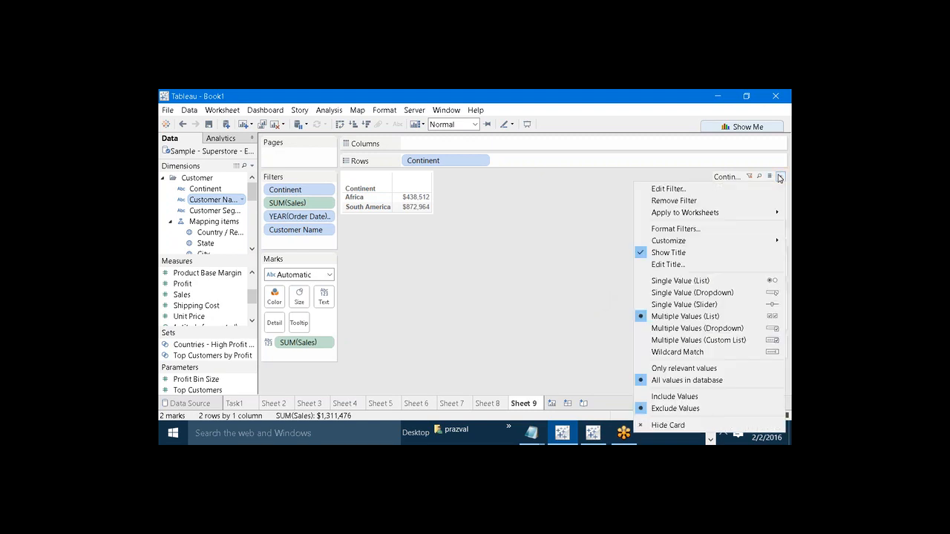
pyautogui.moveTo(772, 241)
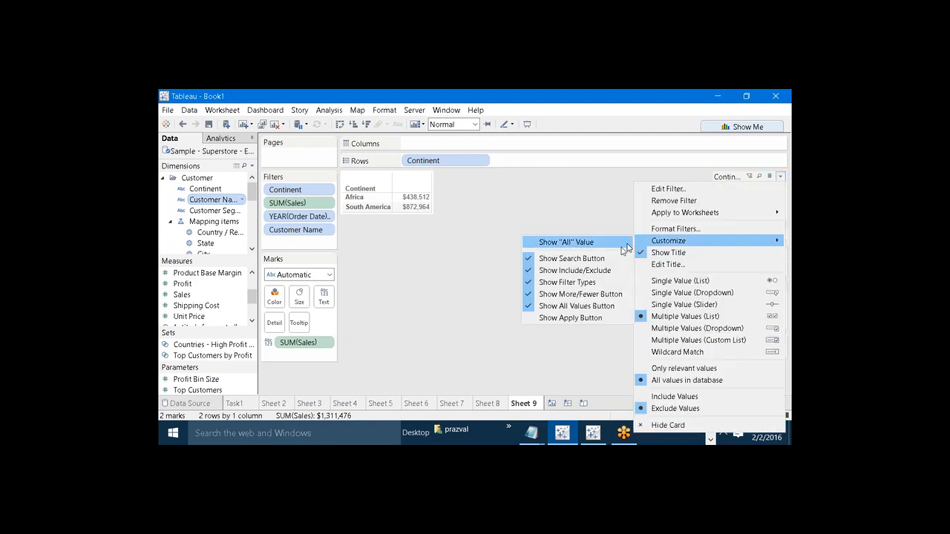
pyautogui.click(578, 307)
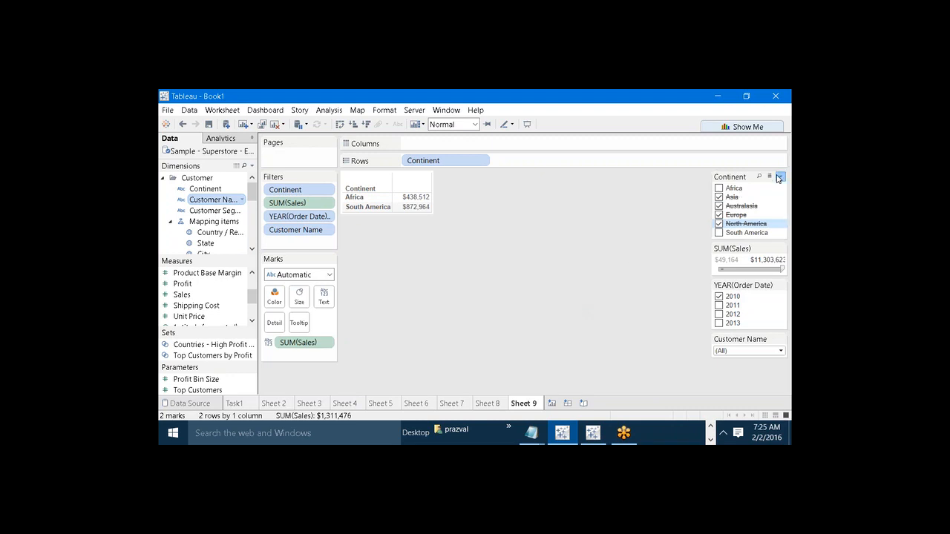
pyautogui.click(778, 178)
pyautogui.moveTo(718, 241)
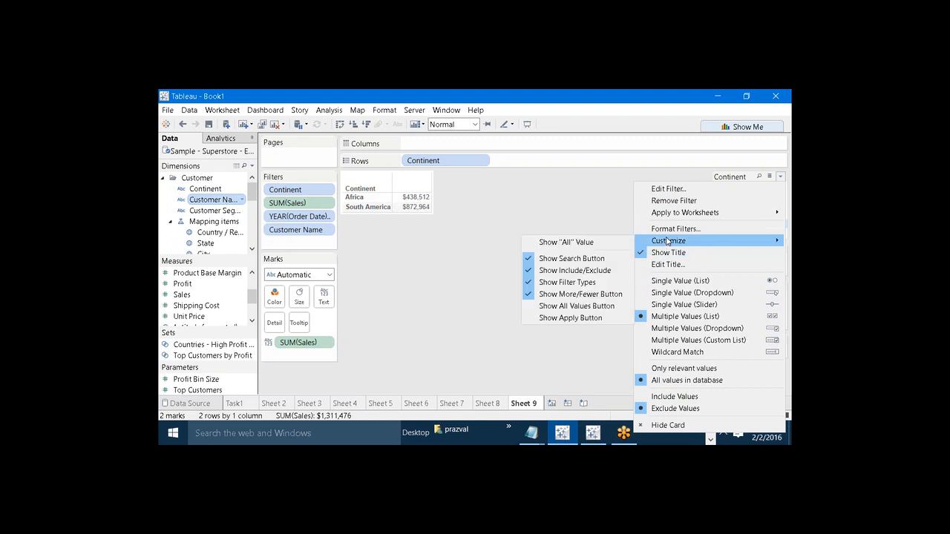
pyautogui.click(593, 294)
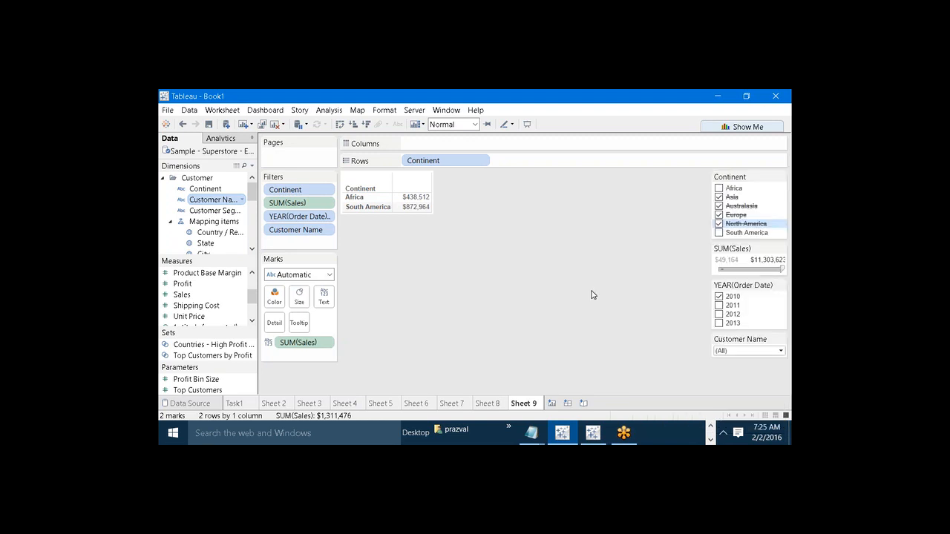
# Customize the Continent quick filter to hide its search button and its Include/Exclude options
pyautogui.click(781, 177)
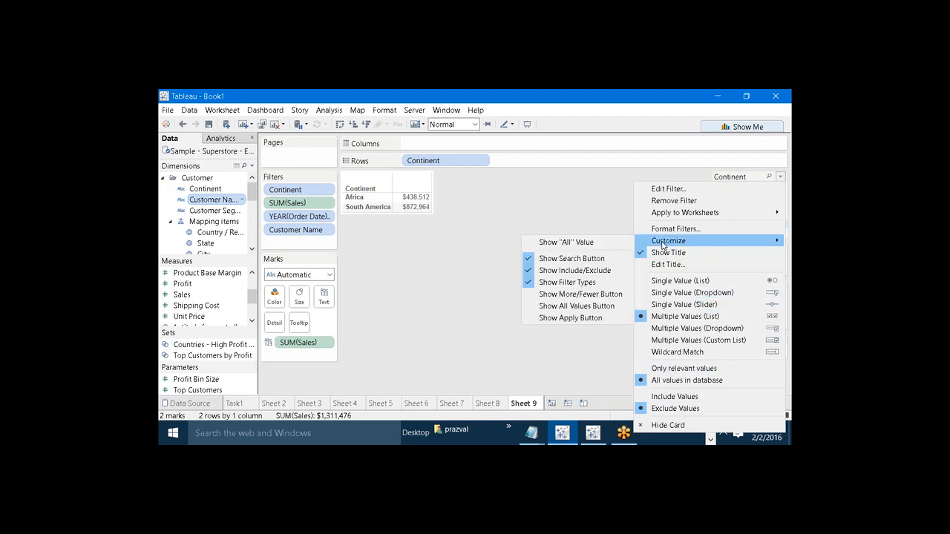
pyautogui.click(610, 259)
pyautogui.click(780, 177)
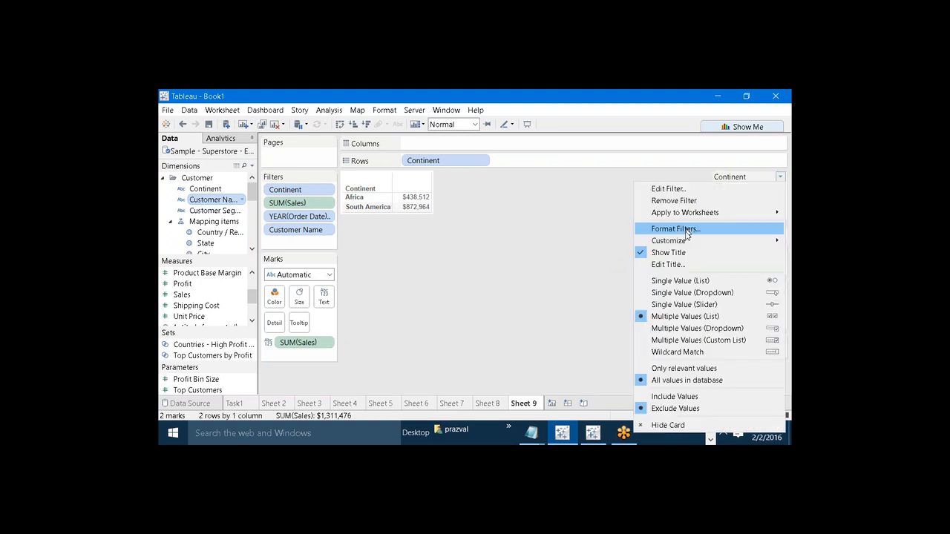
pyautogui.moveTo(684, 242)
pyautogui.click(610, 272)
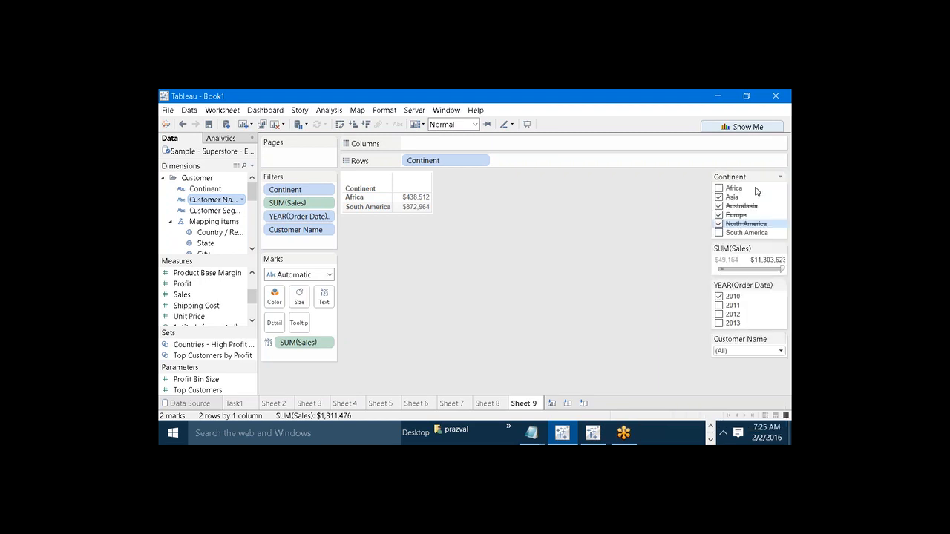
# Customize the Continent quick filter to hide its filter types and review its remaining customization options
pyautogui.click(779, 178)
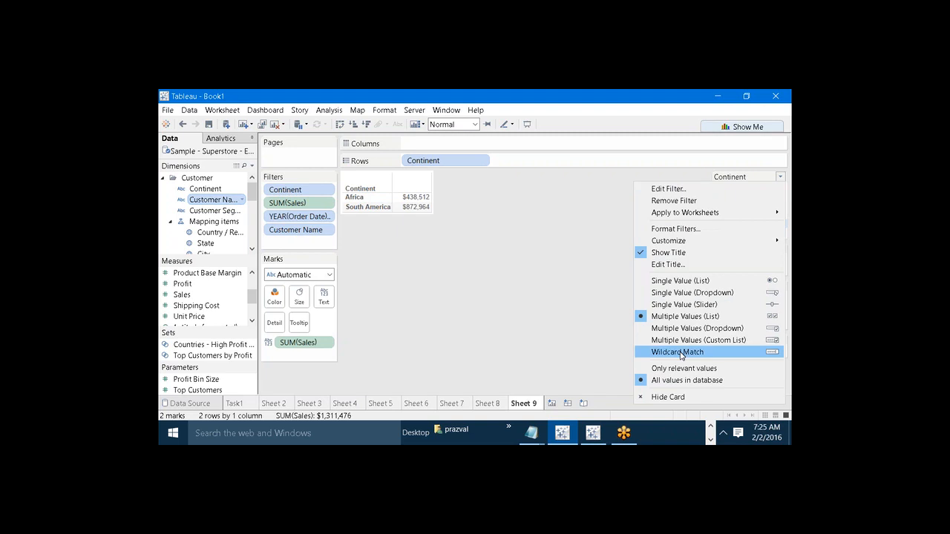
pyautogui.moveTo(659, 243)
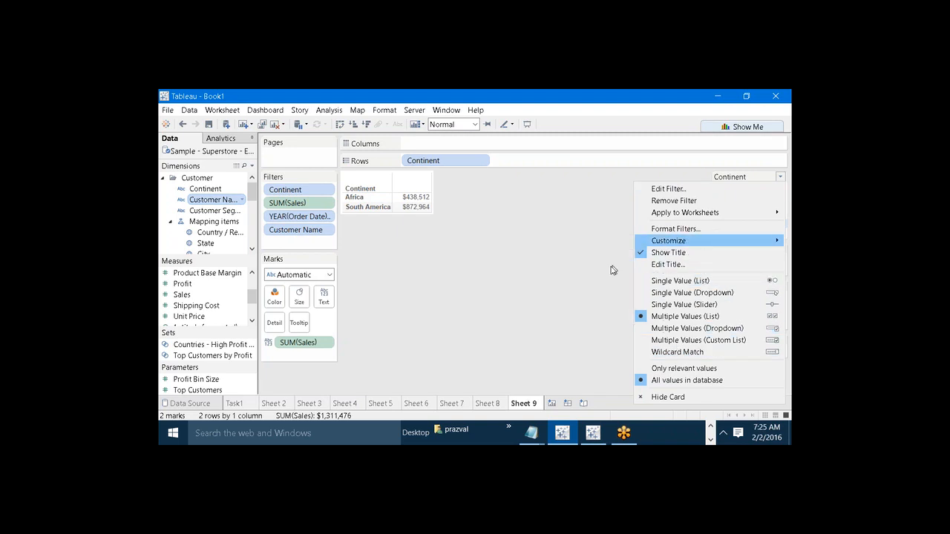
pyautogui.click(602, 283)
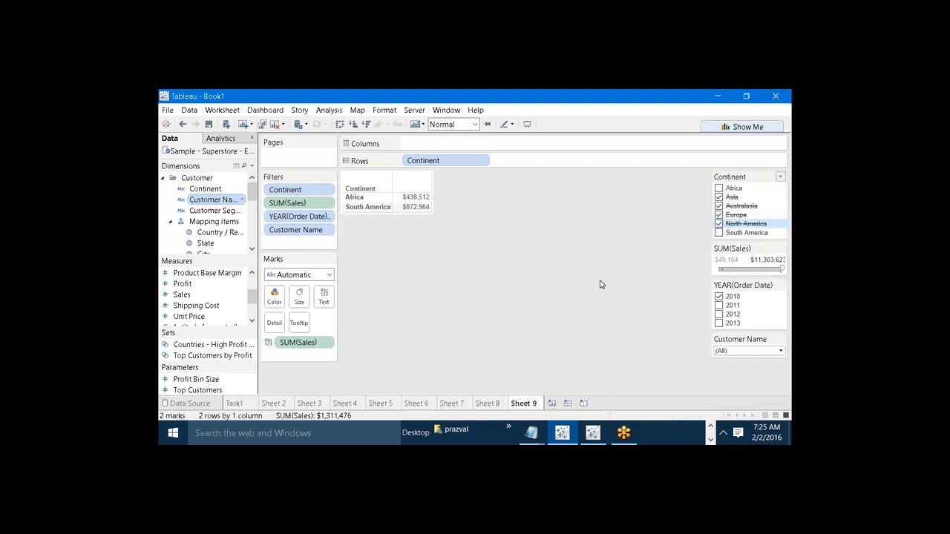
pyautogui.click(780, 178)
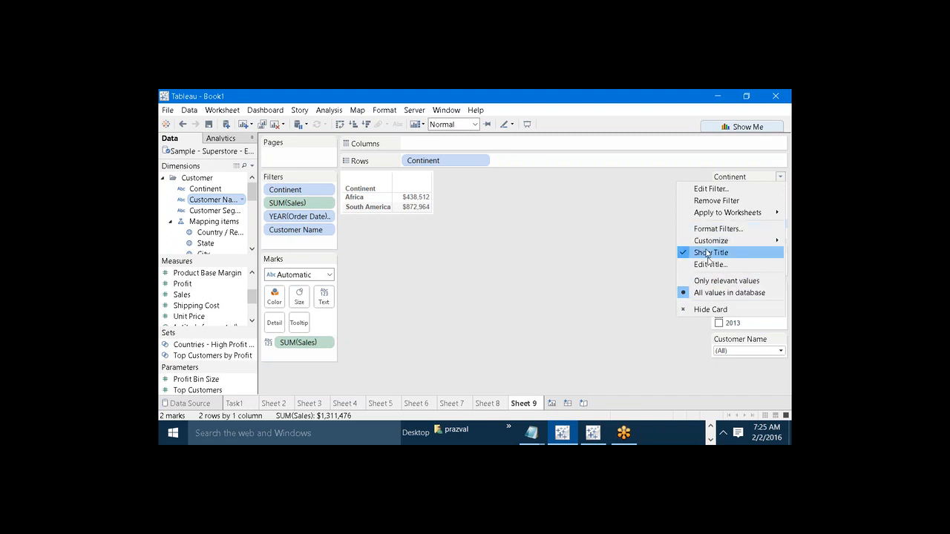
pyautogui.moveTo(705, 239)
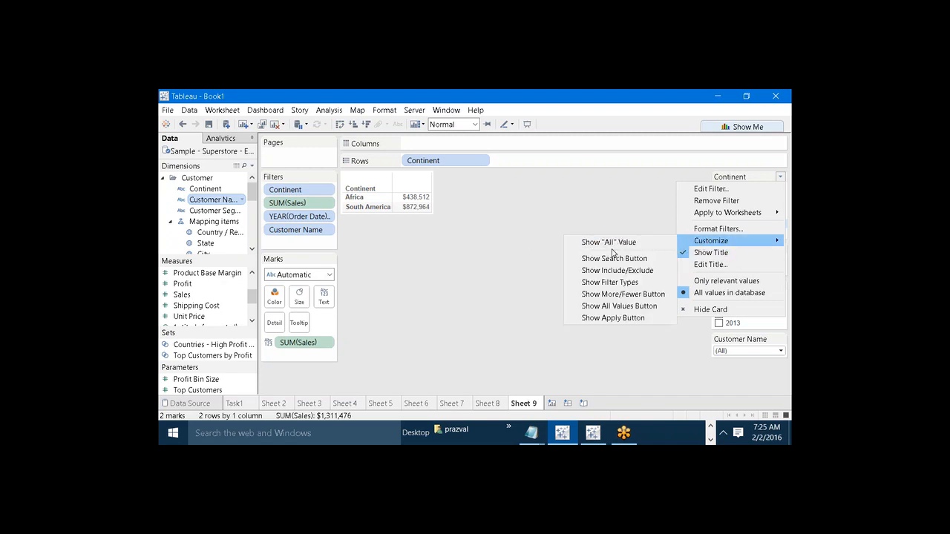
pyautogui.click(554, 333)
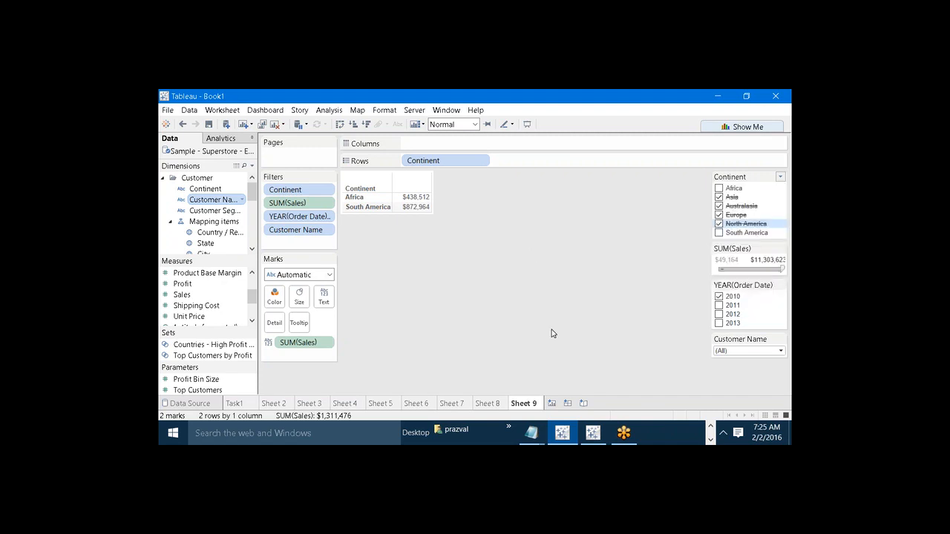
# Create a new worksheet with Continent on Rows and show a quick filter for Continent
pyautogui.click(551, 403)
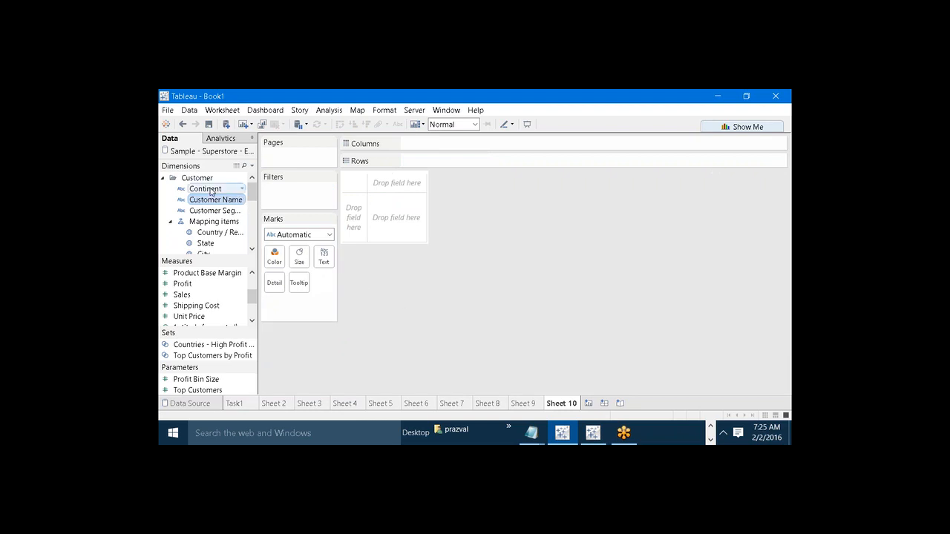
pyautogui.moveTo(212, 190); pyautogui.dragTo(425, 165)
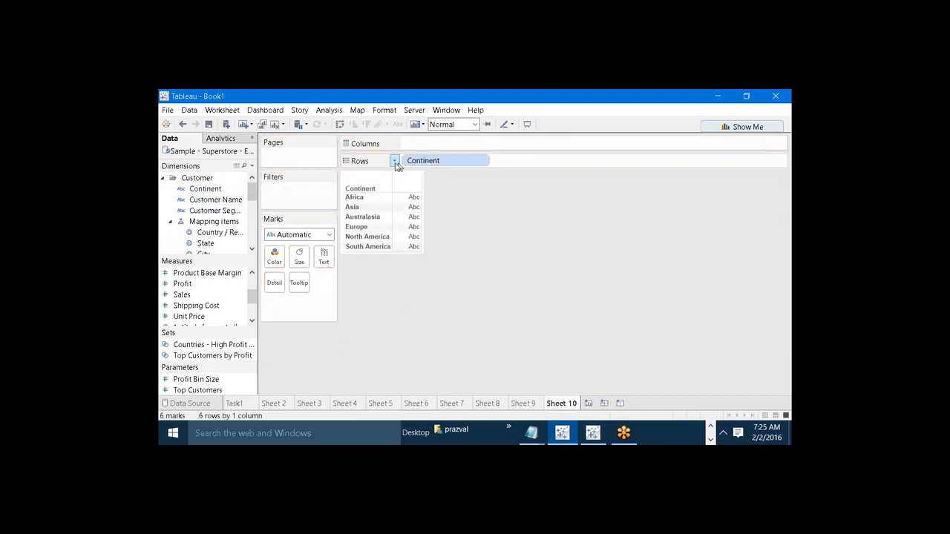
pyautogui.rightClick(414, 168)
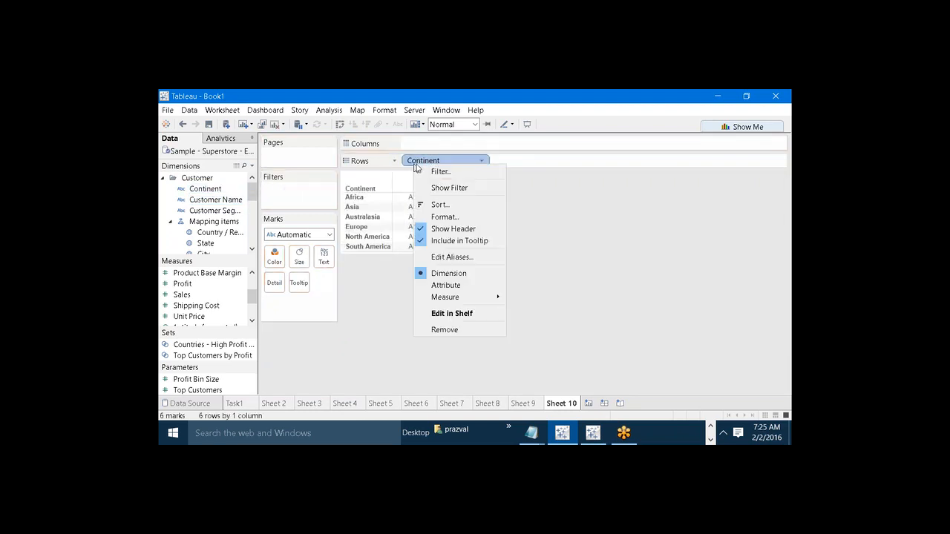
pyautogui.click(437, 190)
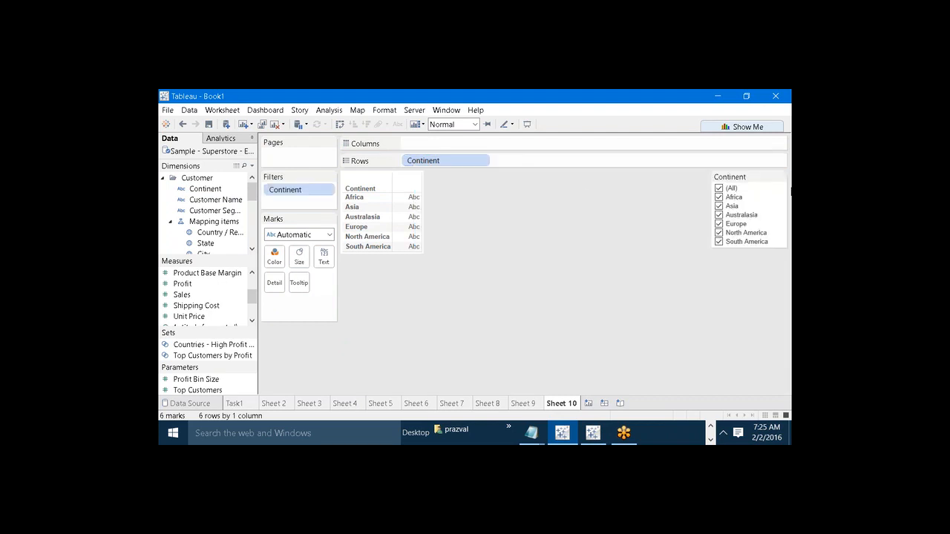
# Customize the Continent quick filter to hide its All Values button and its "All" value
pyautogui.click(780, 176)
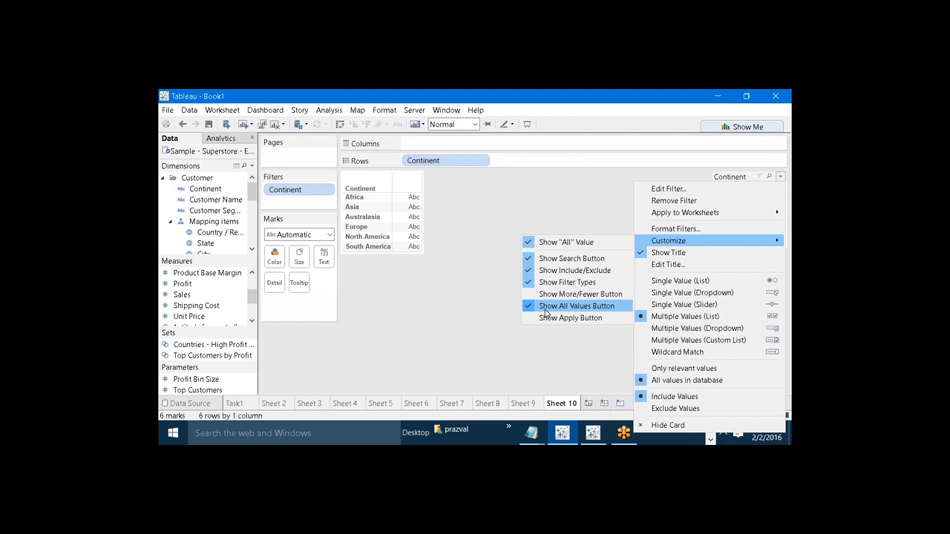
pyautogui.click(546, 309)
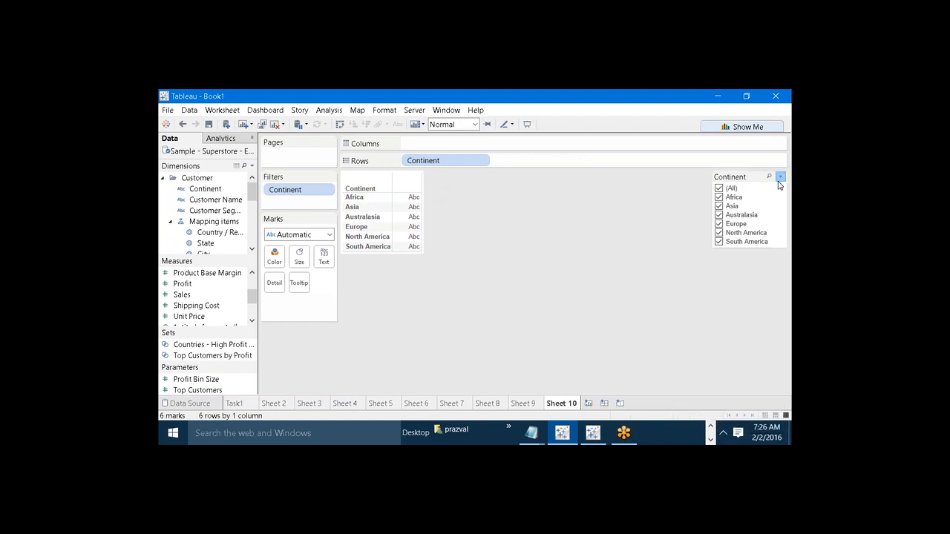
pyautogui.click(780, 177)
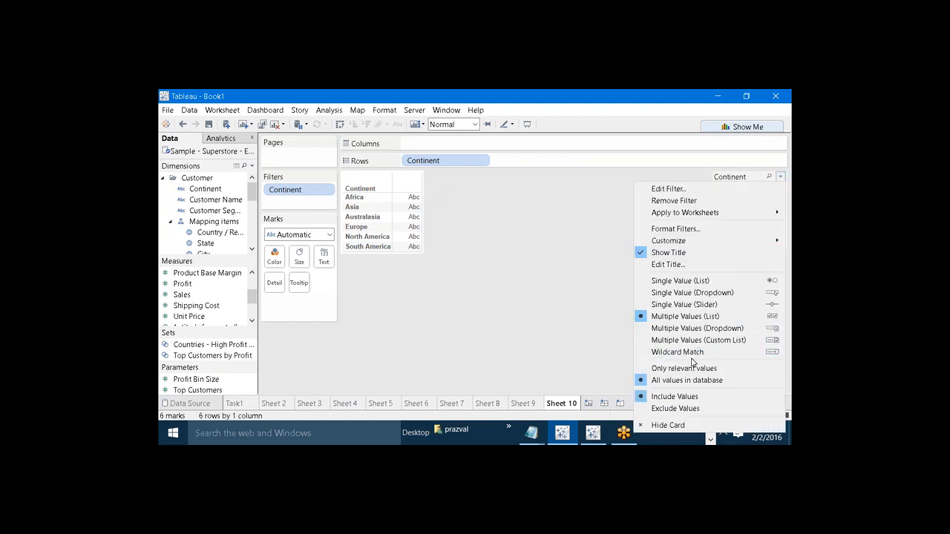
pyautogui.moveTo(669, 242)
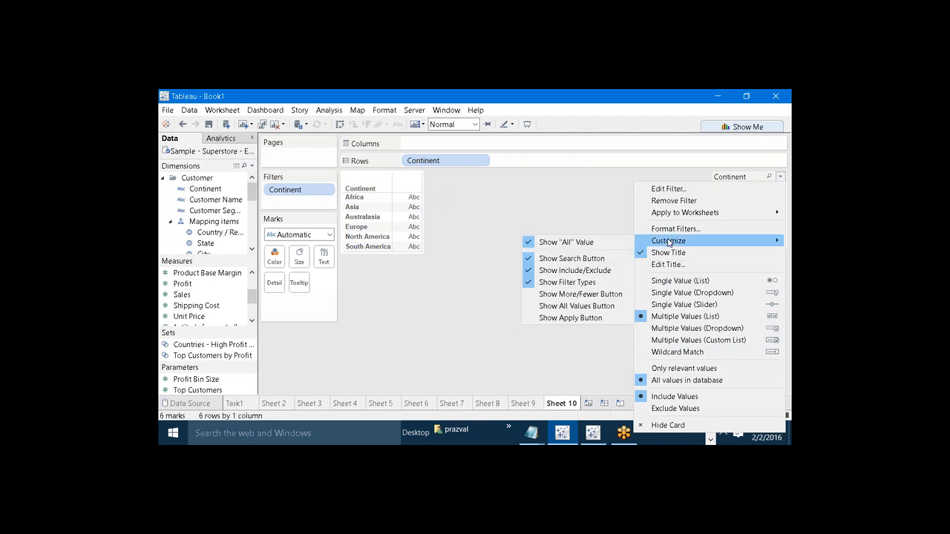
pyautogui.click(582, 243)
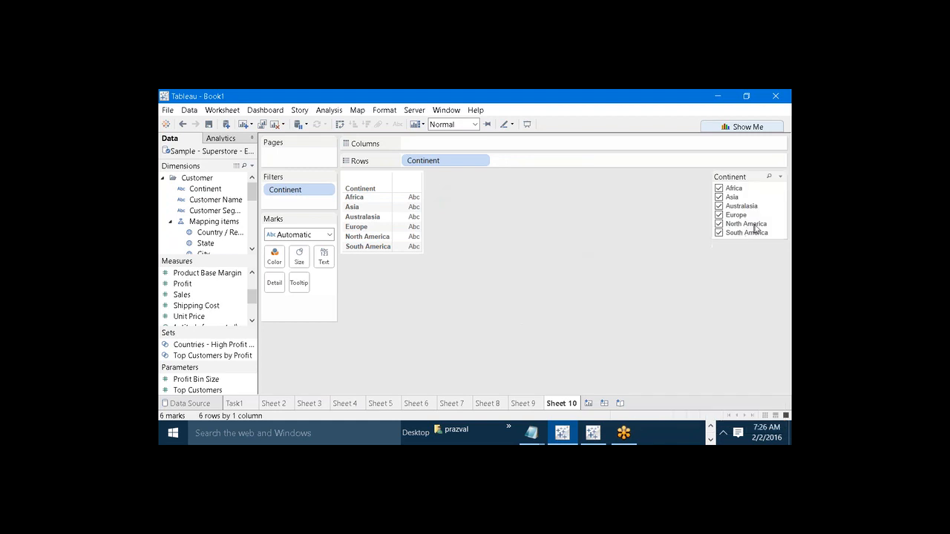
pyautogui.click(781, 176)
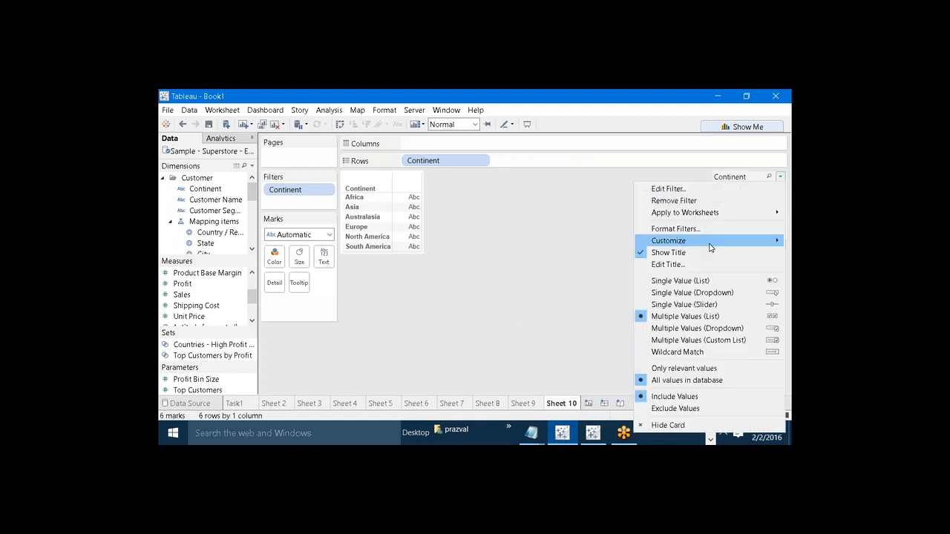
pyautogui.click(624, 356)
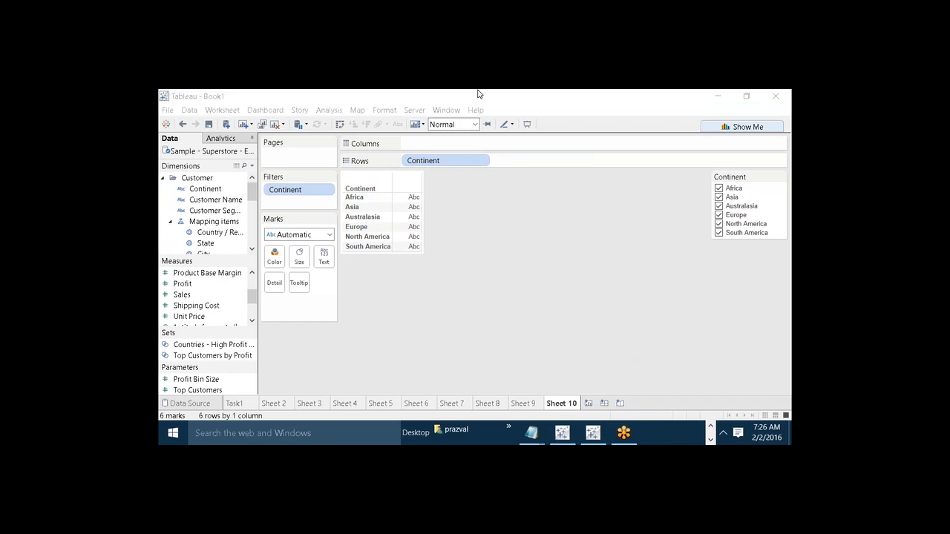
# Minimize the open windows, launch Tableau 8.3 from the desktop, and connect to the saved Sample - Superstore - English (Extract) data source
pyautogui.click(717, 94)
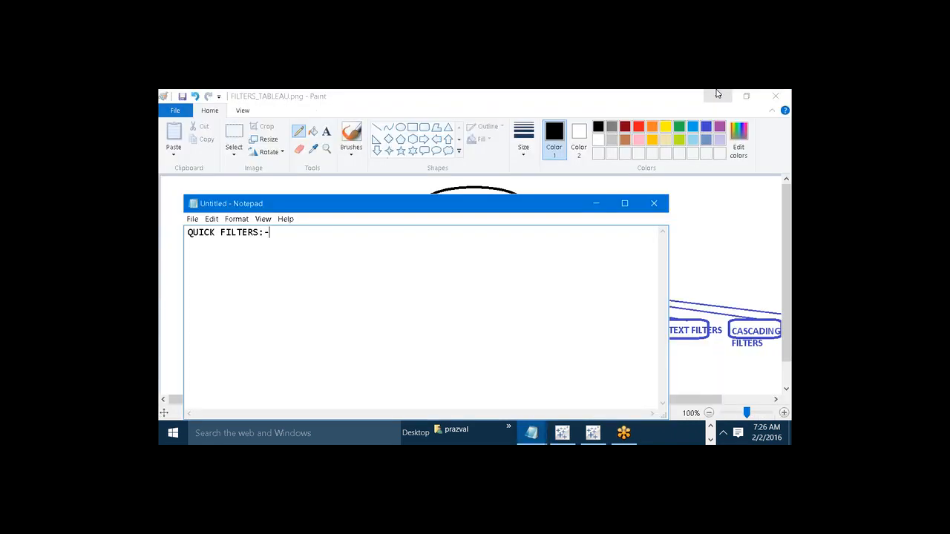
pyautogui.click(595, 204)
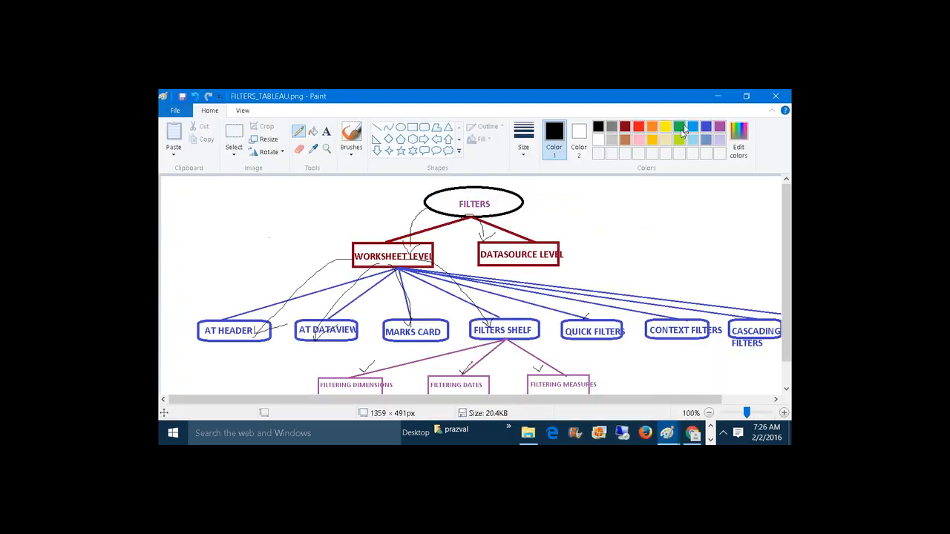
pyautogui.click(717, 96)
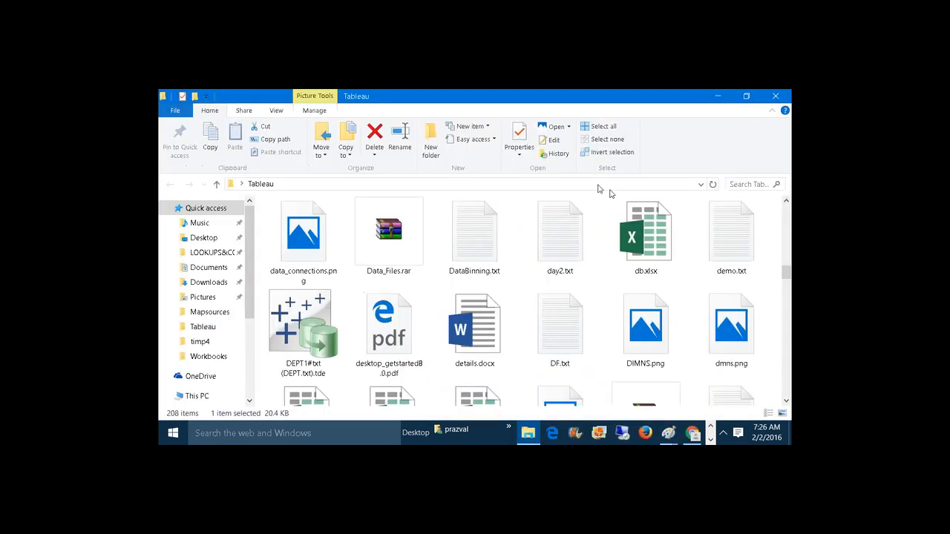
pyautogui.click(717, 96)
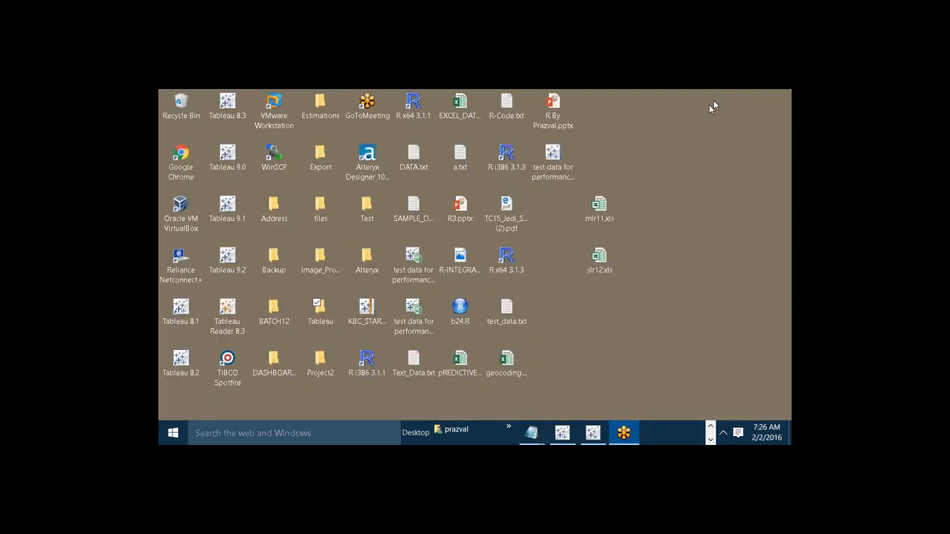
pyautogui.click(223, 112)
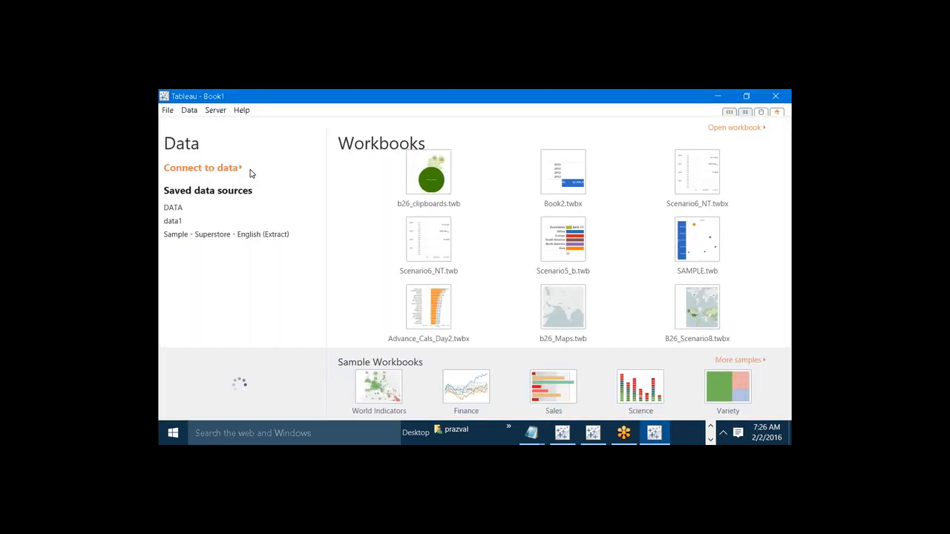
pyautogui.click(265, 234)
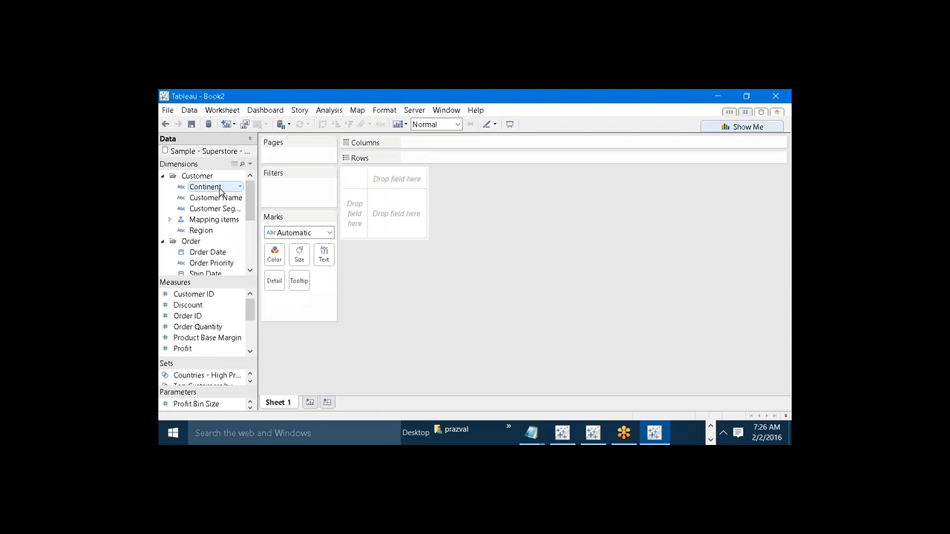
# Add the Continent dimension to the sheet's Rows and show a quick filter for it
pyautogui.rightClick(220, 191)
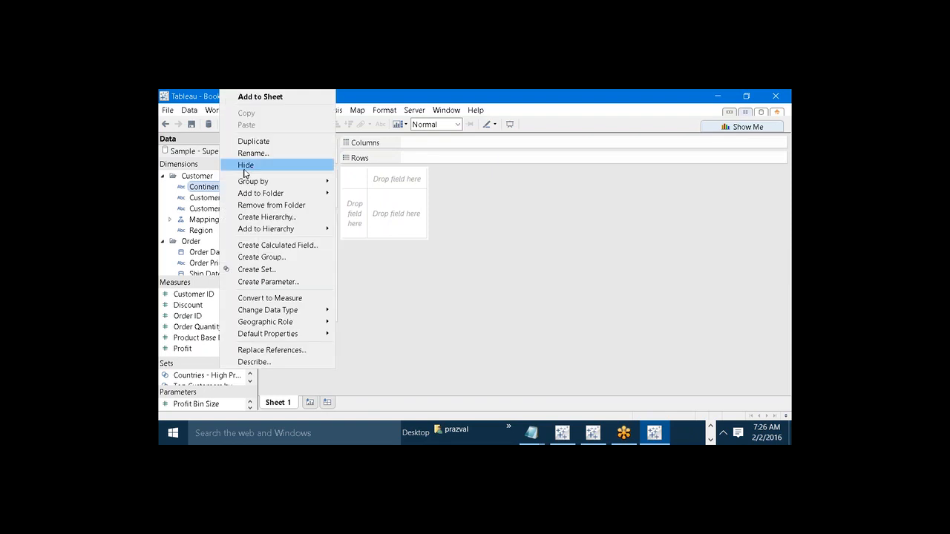
pyautogui.click(259, 99)
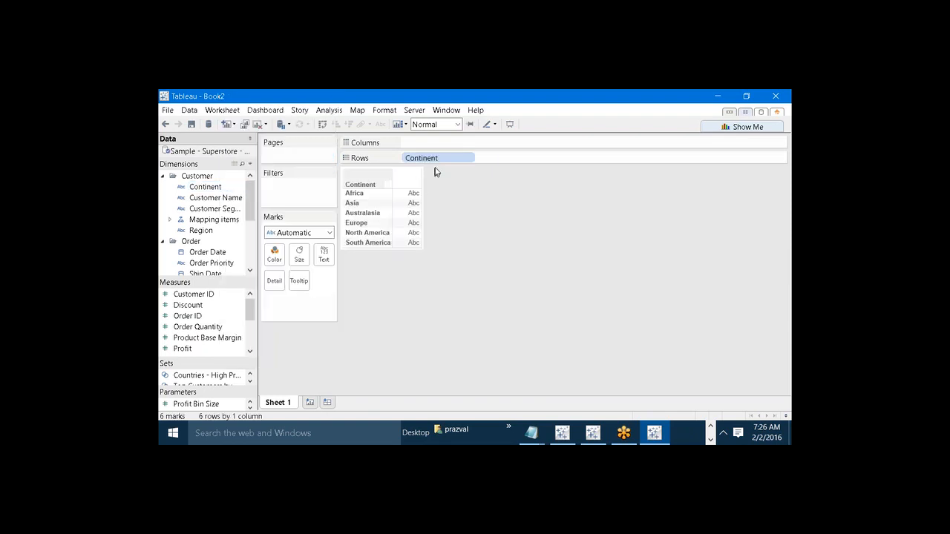
pyautogui.rightClick(436, 162)
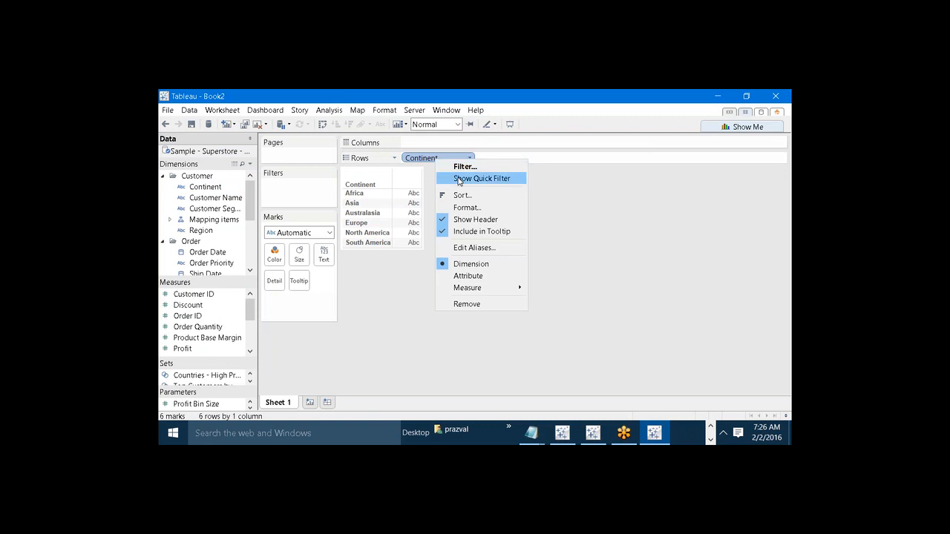
pyautogui.click(458, 180)
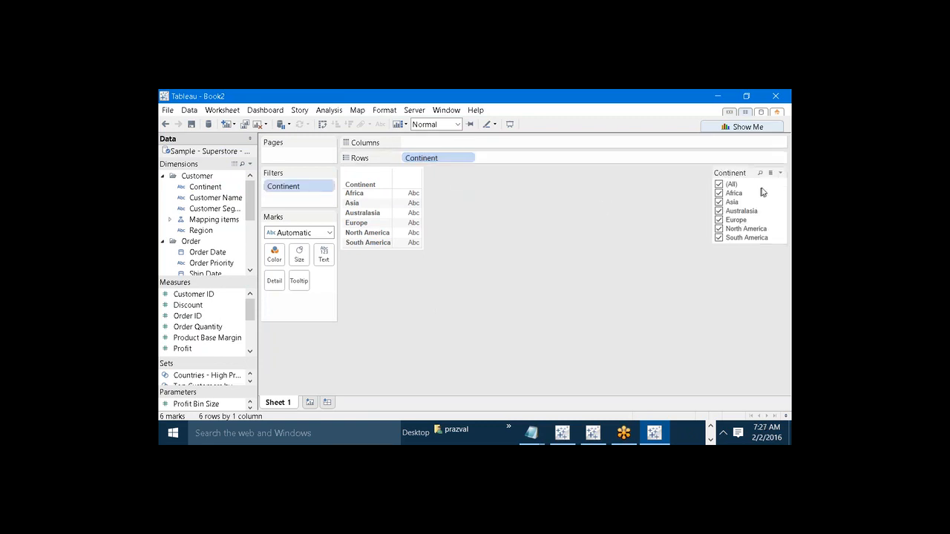
# Customize the Continent quick filter in the new workbook to hide its More/Fewer button and its filter types
pyautogui.click(780, 175)
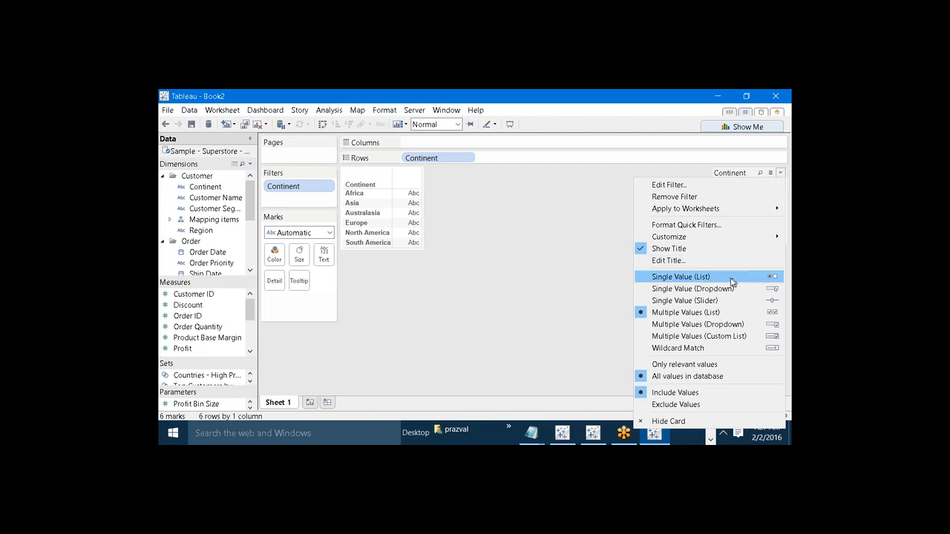
pyautogui.moveTo(709, 243)
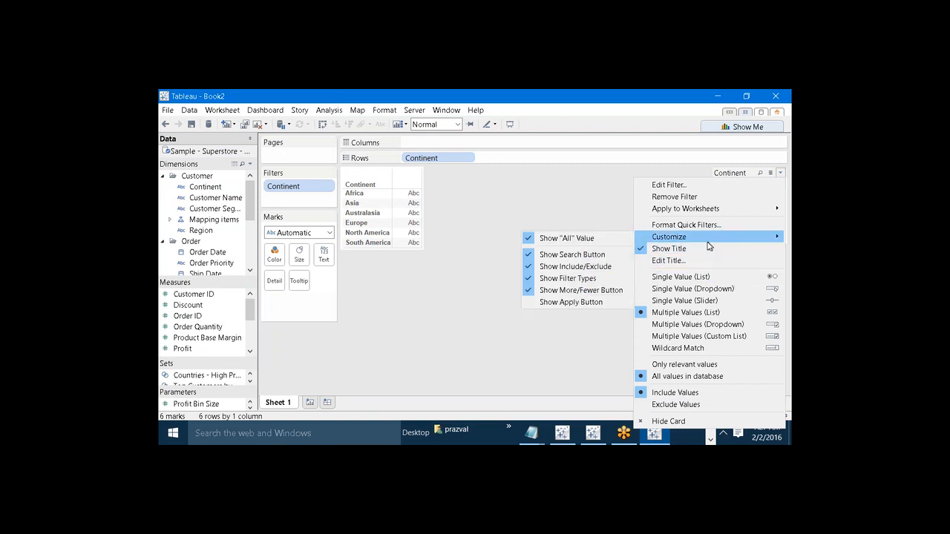
pyautogui.click(573, 293)
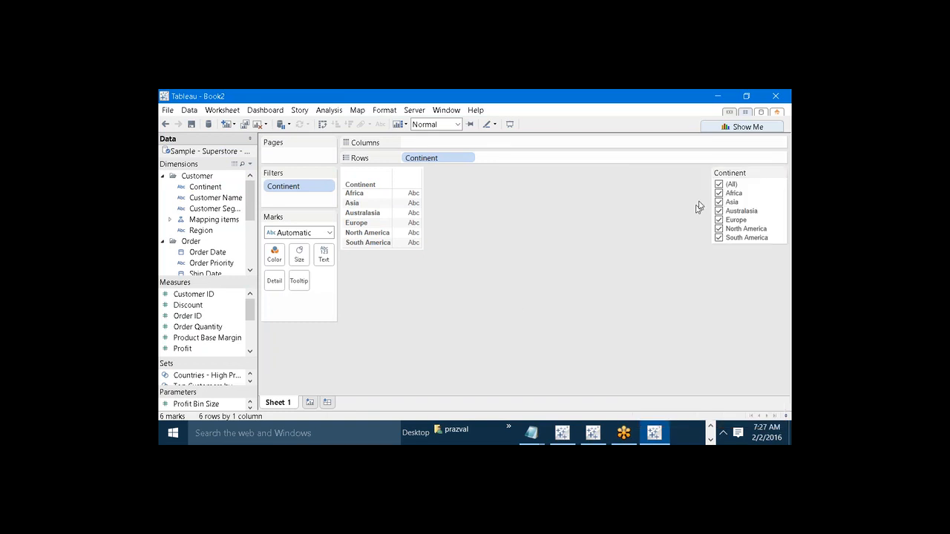
pyautogui.click(780, 174)
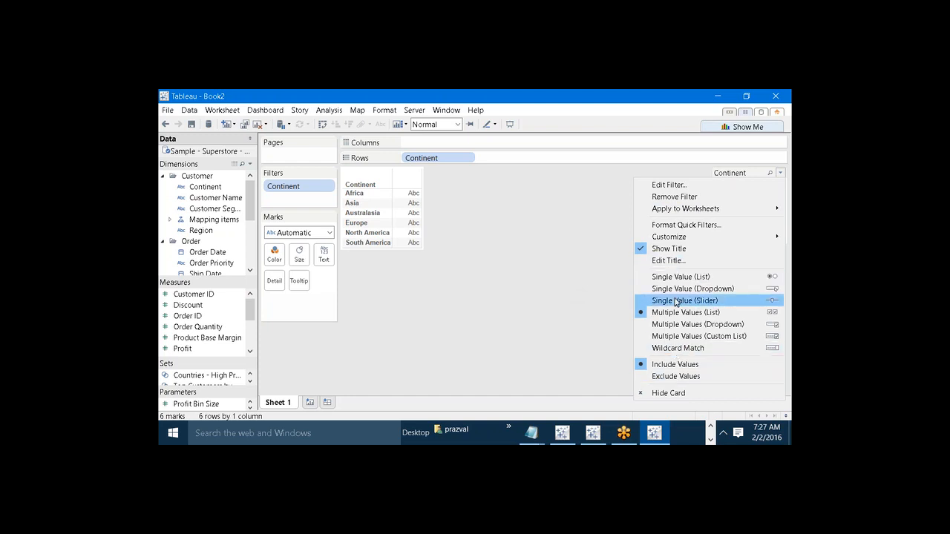
pyautogui.moveTo(672, 237)
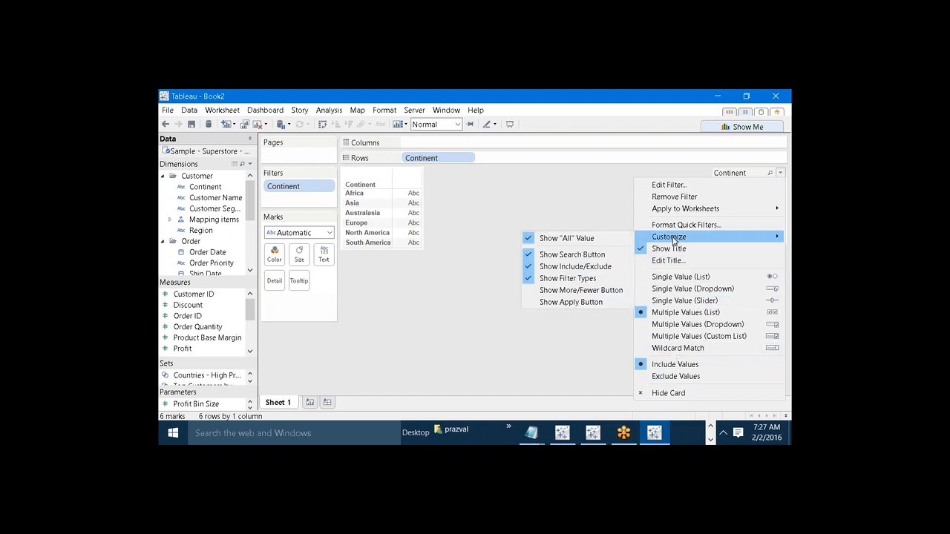
pyautogui.click(598, 279)
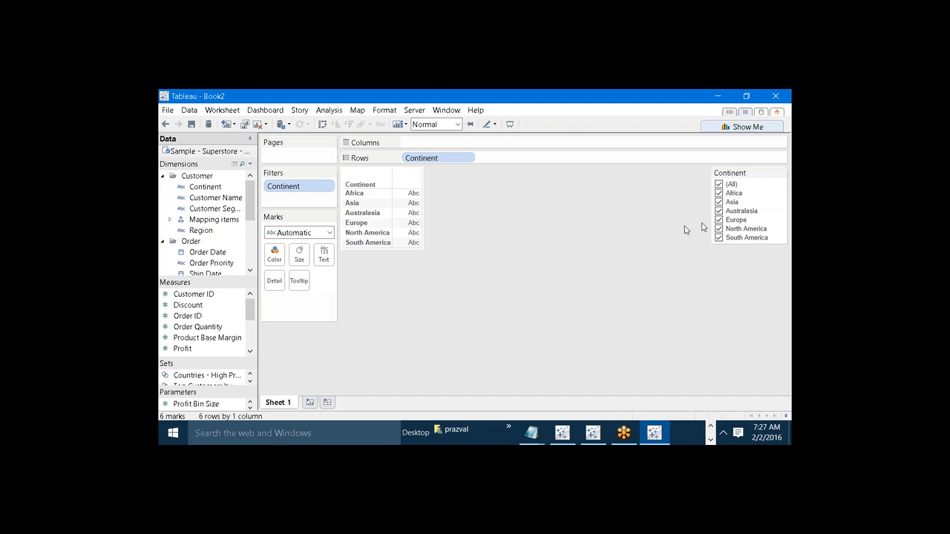
# Customize the Continent quick filter to hide its Include/Exclude options and its "All" value
pyautogui.click(780, 174)
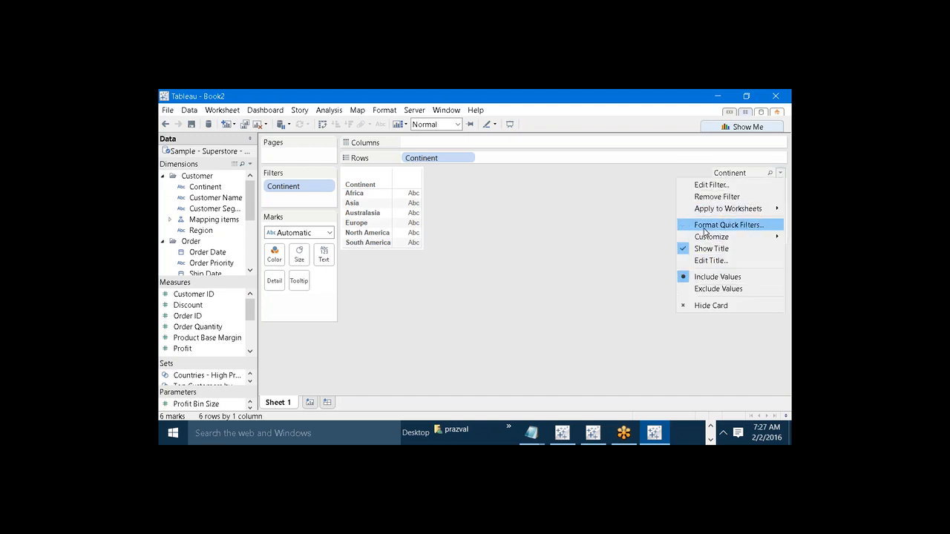
pyautogui.moveTo(703, 242)
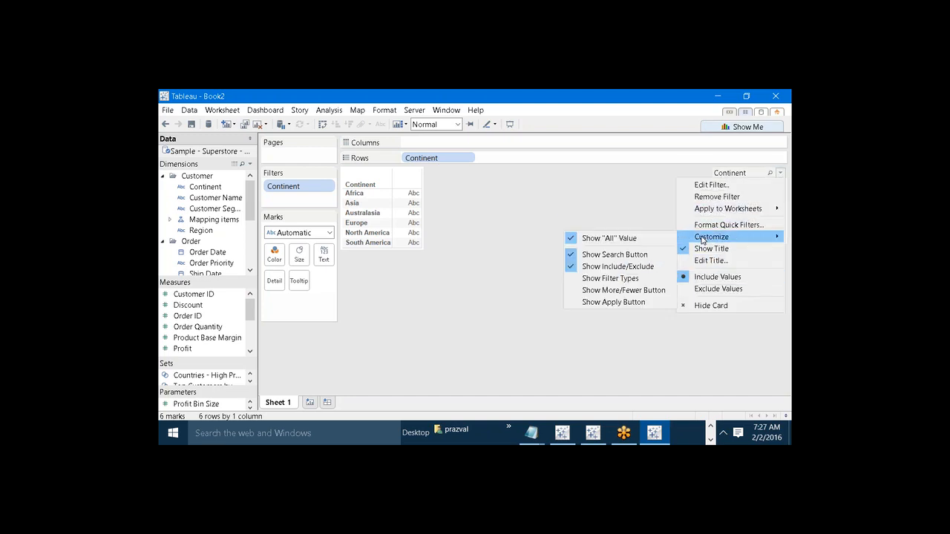
pyautogui.click(645, 265)
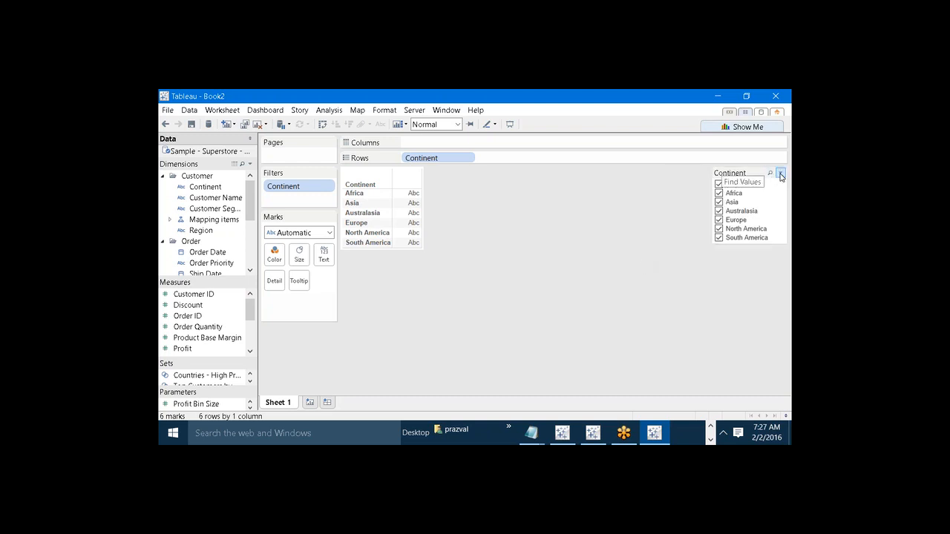
pyautogui.click(780, 175)
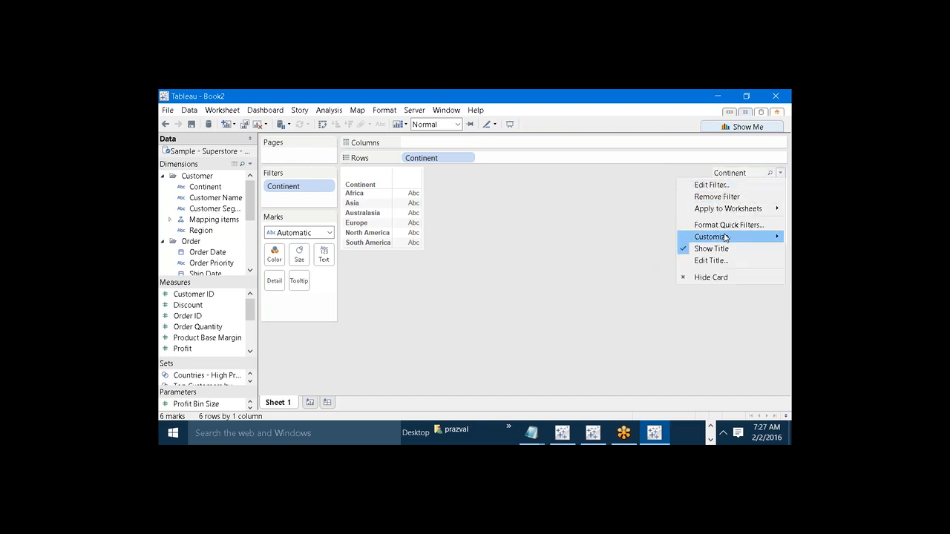
pyautogui.moveTo(726, 238)
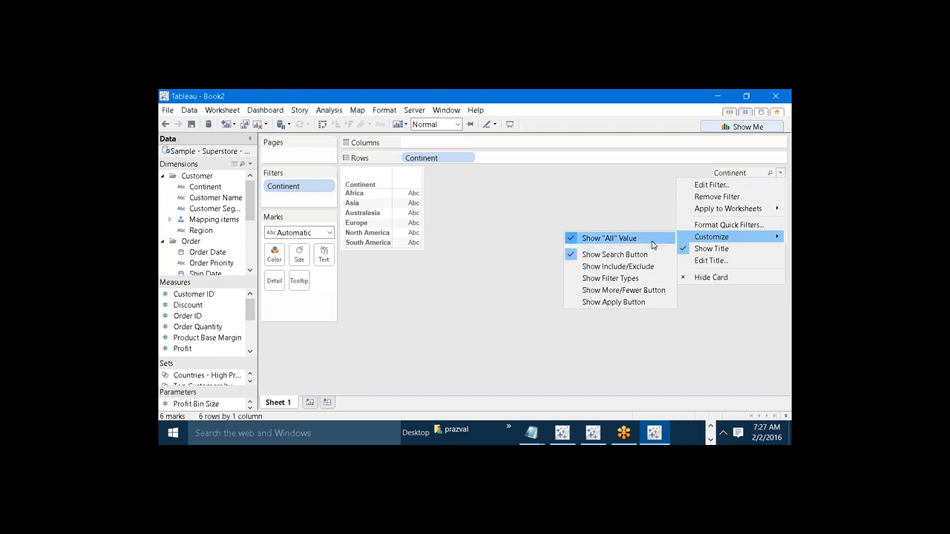
pyautogui.click(655, 239)
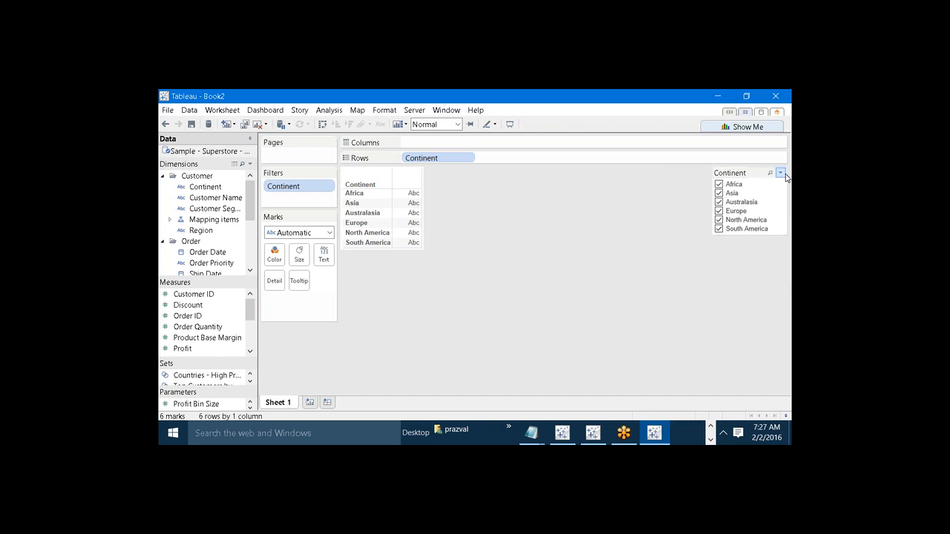
# Customize the Continent quick filter to hide its search button
pyautogui.click(784, 175)
pyautogui.moveTo(738, 236)
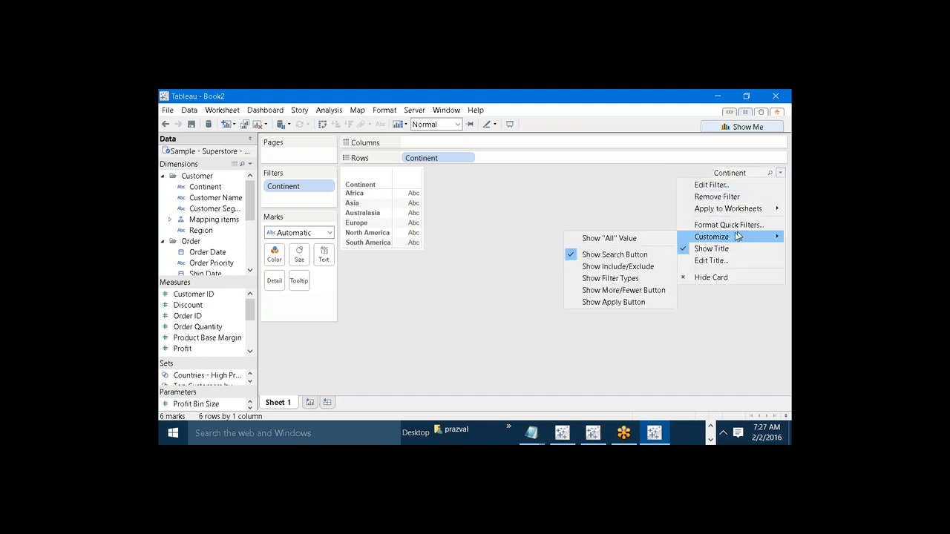
pyautogui.click(658, 257)
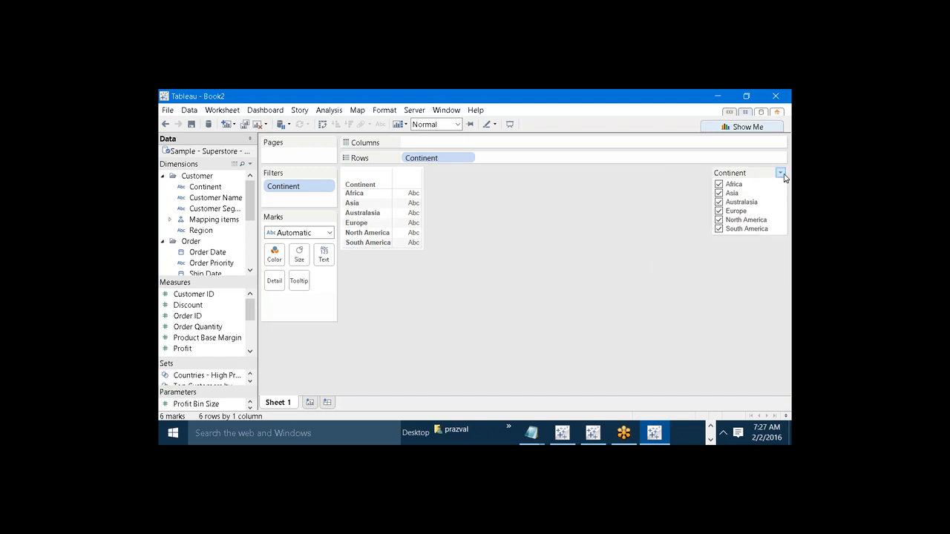
# Show the More/Fewer button on the Continent quick filter again and review its customization options
pyautogui.click(781, 174)
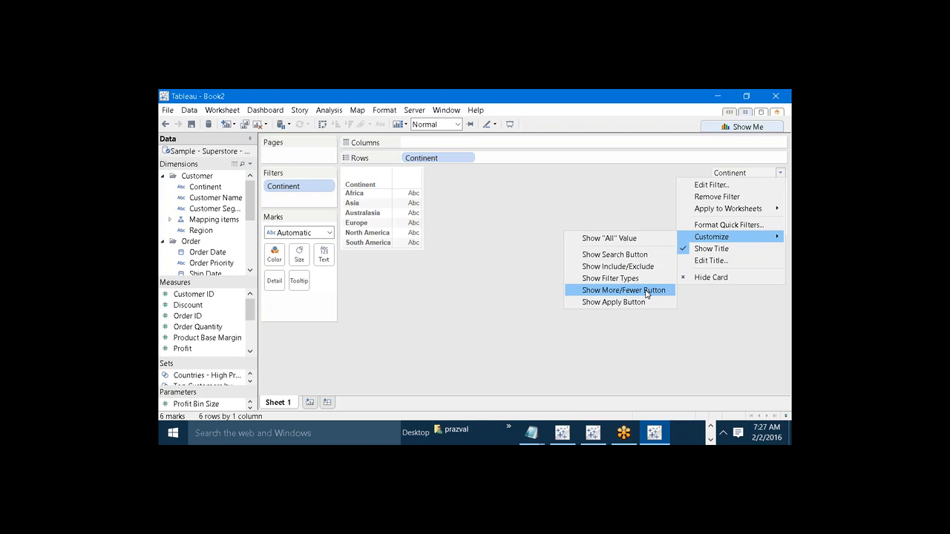
pyautogui.click(647, 291)
pyautogui.click(780, 174)
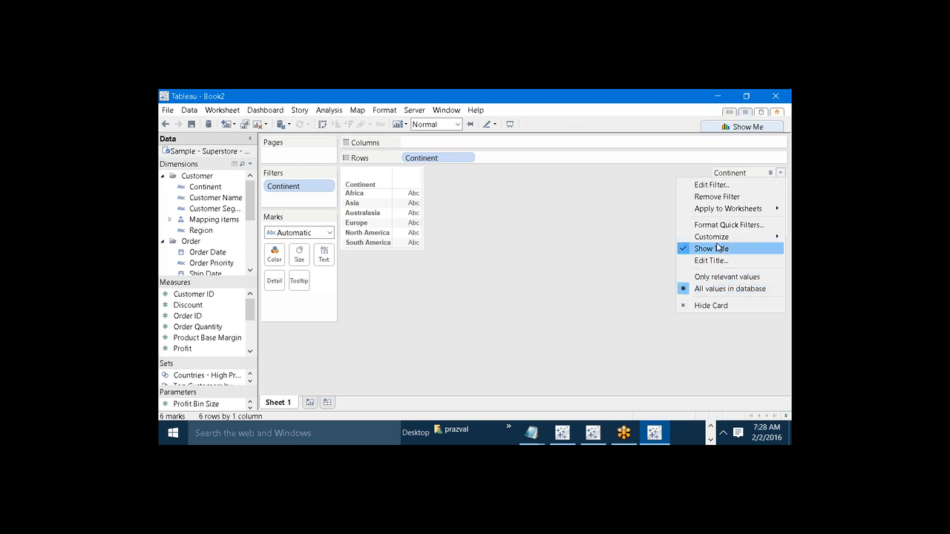
pyautogui.moveTo(716, 241)
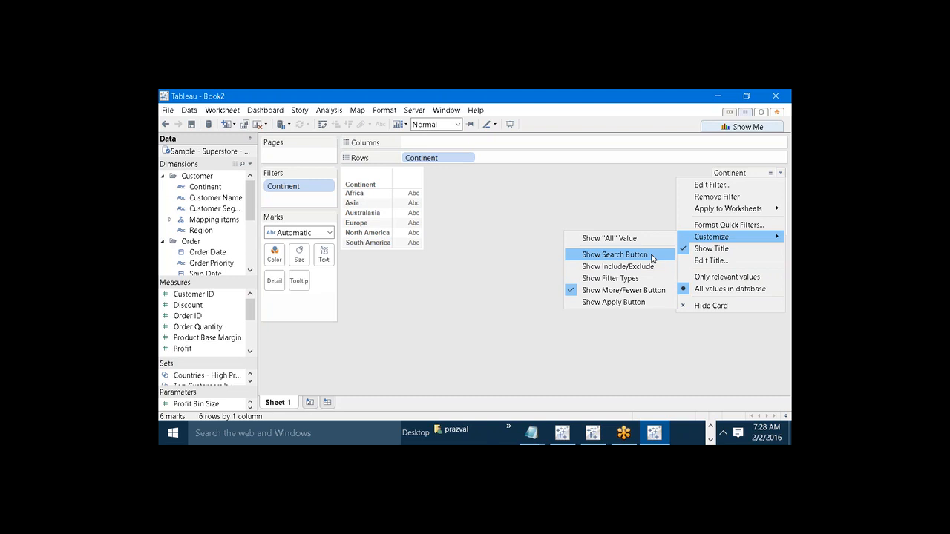
pyautogui.click(634, 200)
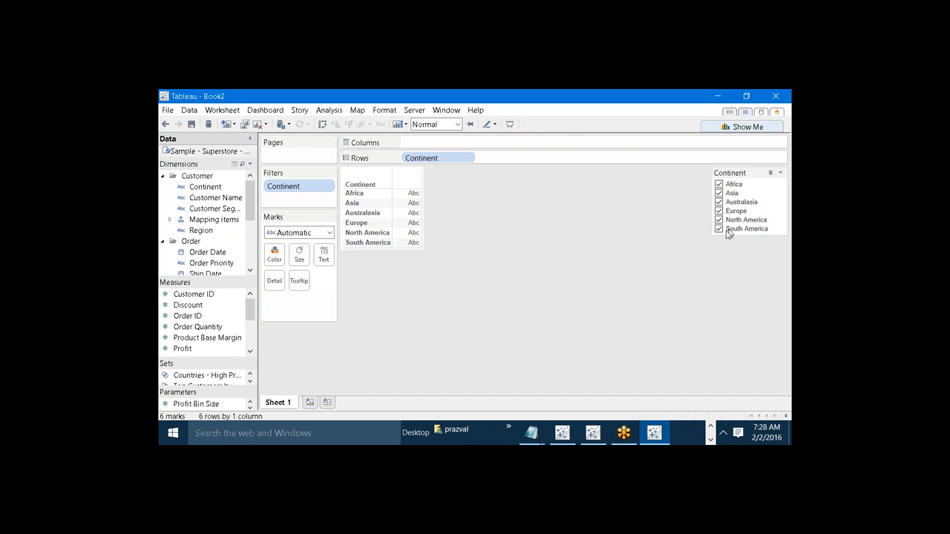
# Switch to the Quick Filters notes in Notepad and add the heading "FILTER SHARING OPTIONS:-" below the title
pyautogui.moveTo(534, 435)
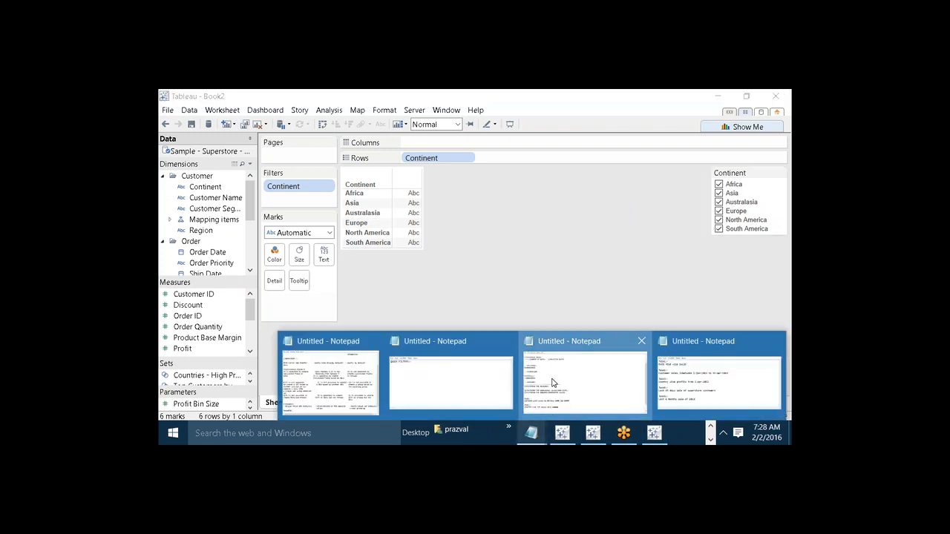
pyautogui.click(553, 405)
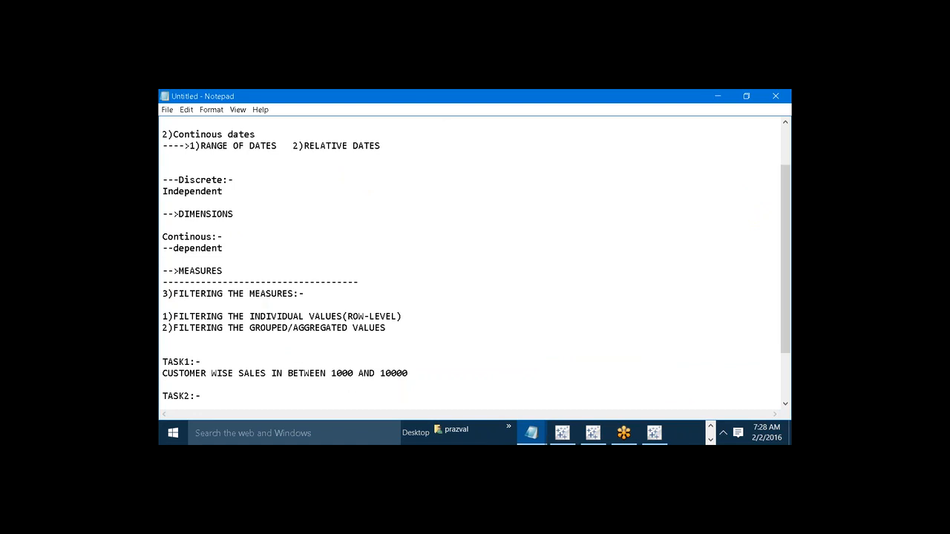
pyautogui.moveTo(532, 434)
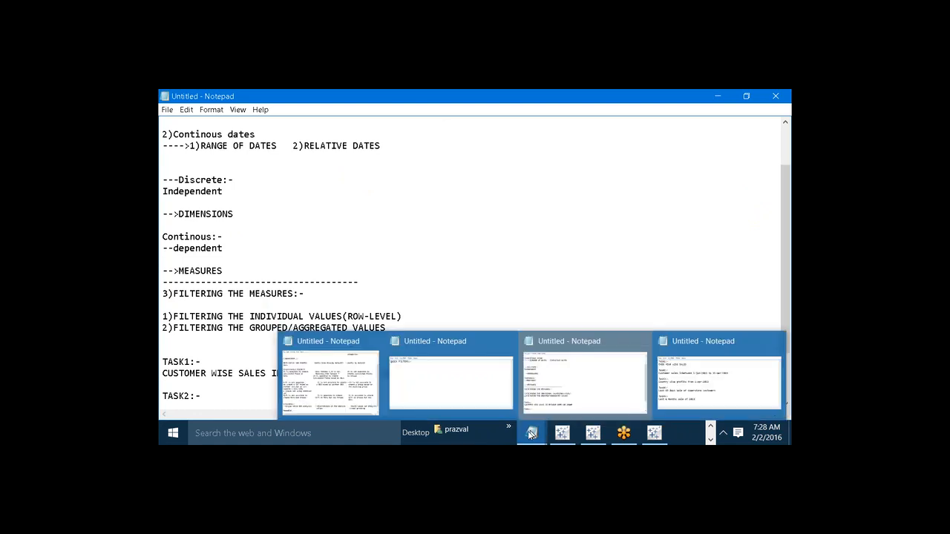
pyautogui.click(481, 392)
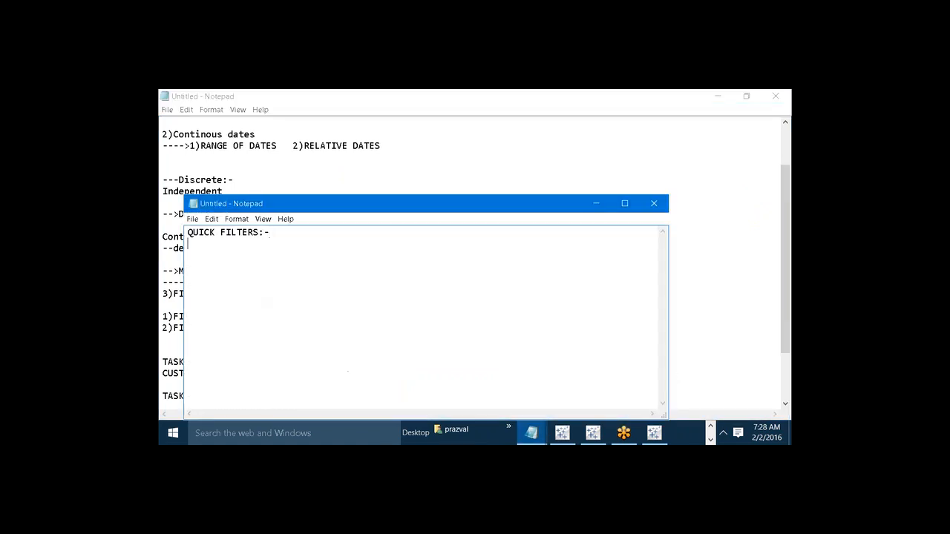
pyautogui.press('Return')
pyautogui.press('Return')
pyautogui.write('FILTER SHARING OPTIO')
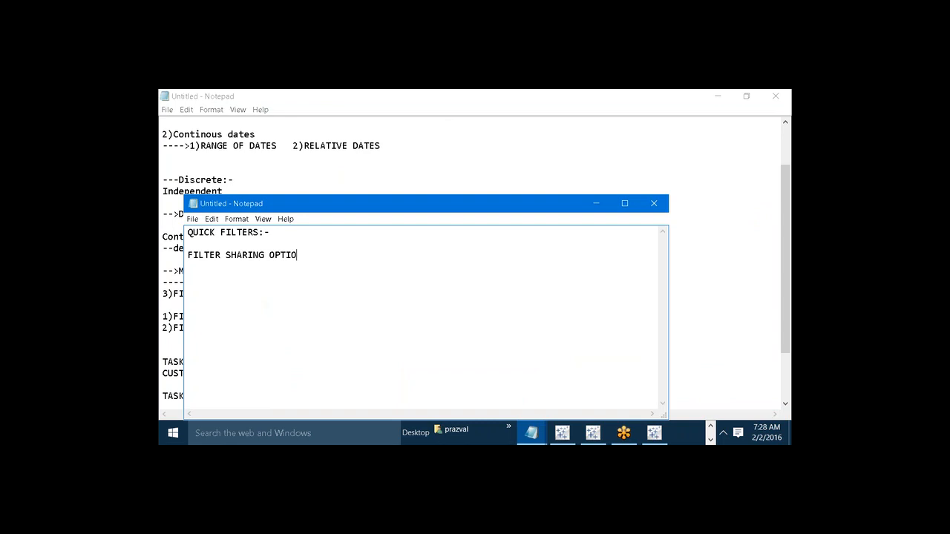
pyautogui.write('NS:-')
# Add the line "---::: 3 WAYS :::" below the filter sharing heading
pyautogui.press('Return')
pyautogui.press('Return')
pyautogui.write('---::: 2')
pyautogui.press('BackSpace')
pyautogui.press('BackSpace')
pyautogui.write('3 WAYS :::')
pyautogui.press('Return')
# Enter the first sharing option as "1)SINGLE WORKSHEET"
pyautogui.write('1)')
pyautogui.write('SINGLR')
pyautogui.press('BackSpace')
pyautogui.write('E WORS')
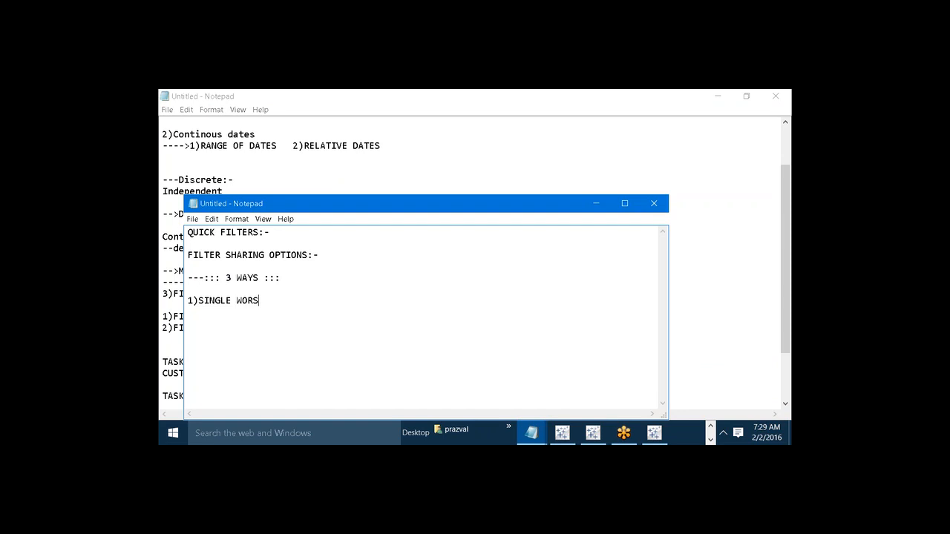
pyautogui.press('BackSpace')
pyautogui.write('KSHEET')
# Add the options "2)SPECIFIC WORKSHEETS" and "3)ALL SHEETS USING THE DATASOURCE" to the list
pyautogui.press('Return')
pyautogui.write('2)SPECIFIC WORKSHEETS')
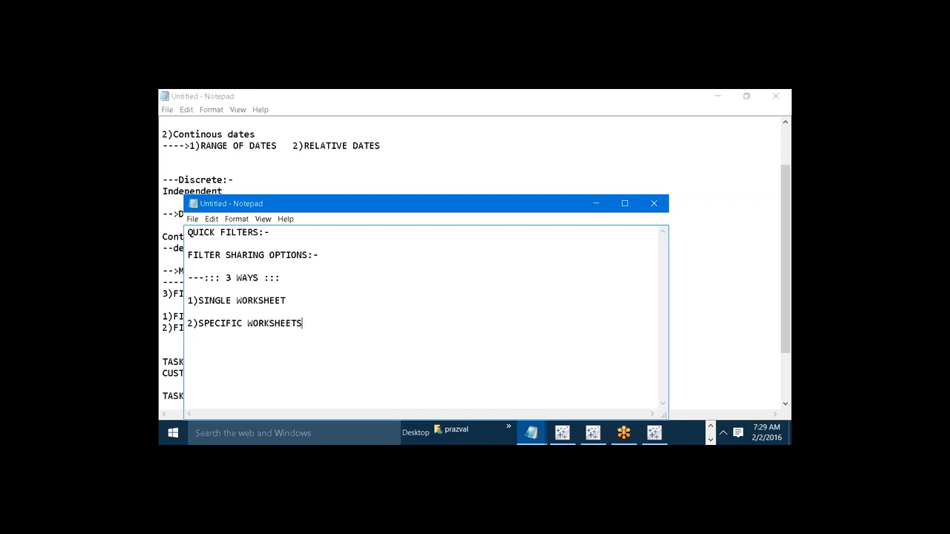
pyautogui.press('Return')
pyautogui.press('Return')
pyautogui.write('3)ALL SHEETS USING TH')
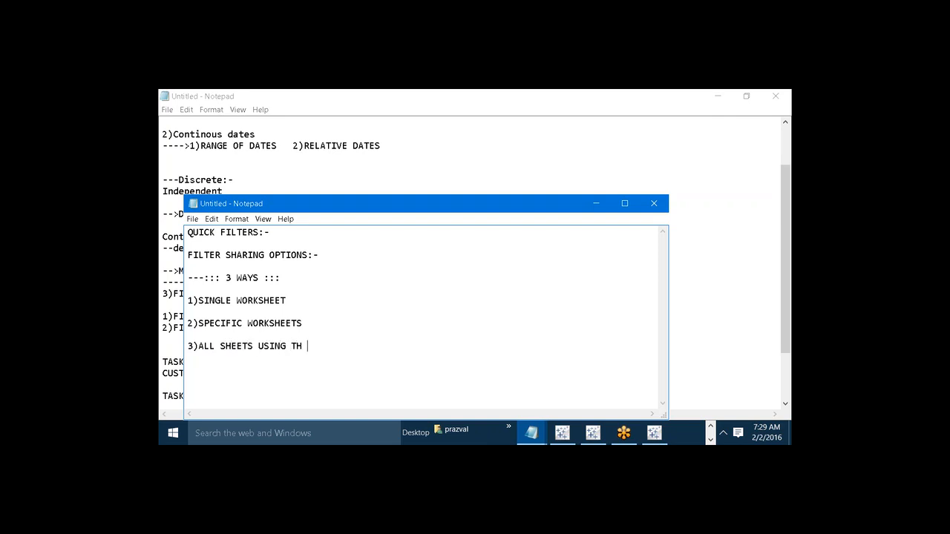
pyautogui.write('E DT')
pyautogui.press('BackSpace')
pyautogui.write('ATASOURCE')
# Append "(BY DEFAULT)" to the Single Worksheet option
pyautogui.click(308, 303)
pyautogui.write('(BE')
pyautogui.press('BackSpace')
pyautogui.write('Y DEF')
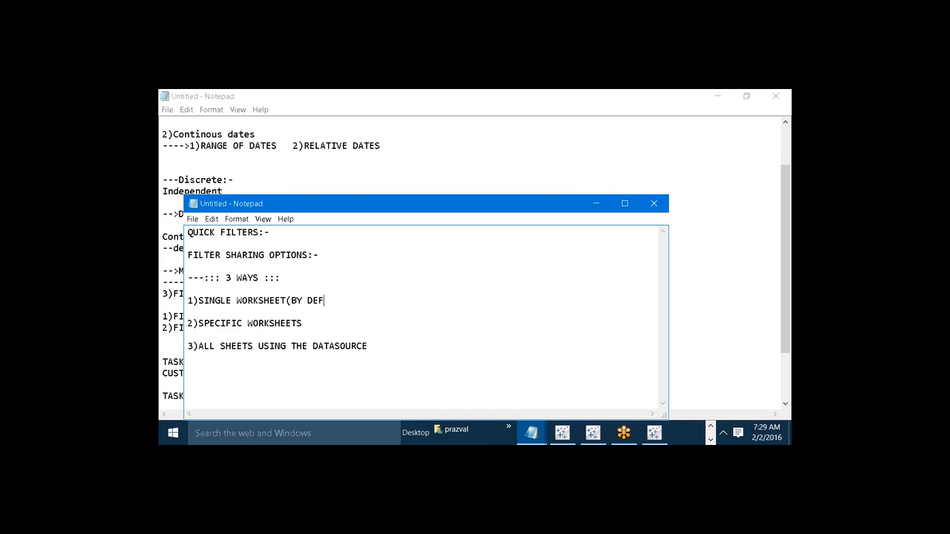
pyautogui.write('AULT)')
# Insert the line "FROM TABLEAU 8" directly above the "3 WAYS" line
pyautogui.click(187, 277)
pyautogui.press('Return')
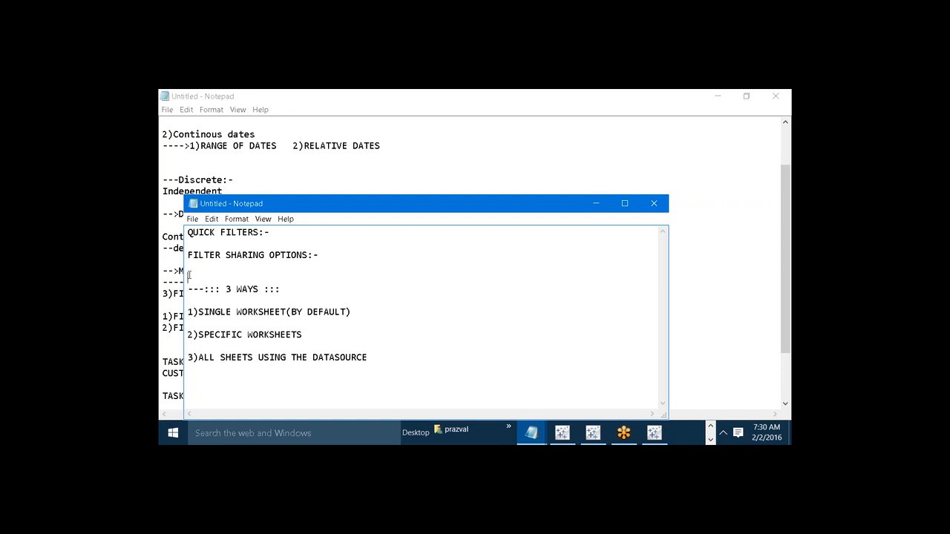
pyautogui.write('FROM TABLEAU 8')
# Add an "UPTO TABLEAU 7:-" section below the list, naming the GLOBAL and LOCAL options
pyautogui.click(368, 357)
pyautogui.write('FROM TAB')
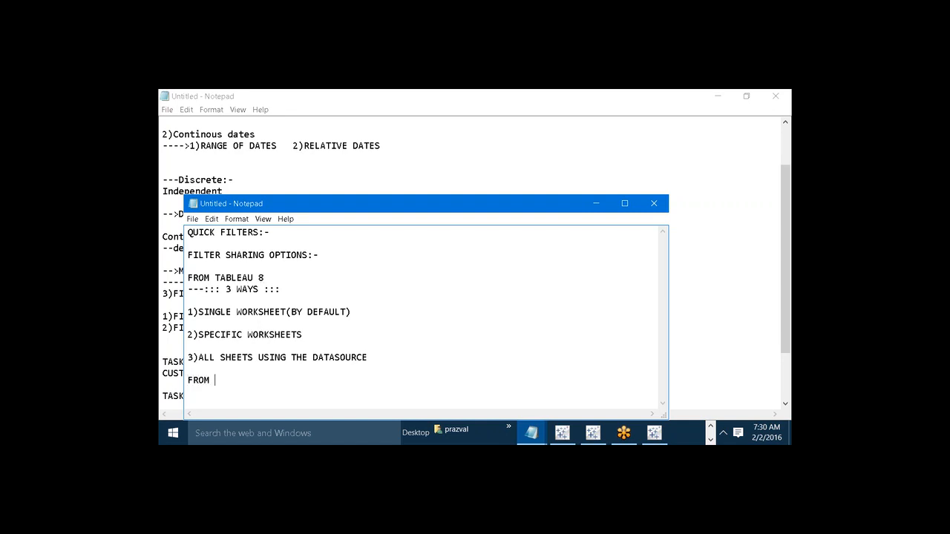
pyautogui.write('LE')
pyautogui.press('BackSpace')
pyautogui.press('BackSpace')
pyautogui.press('BackSpace')
pyautogui.press('BackSpace')
pyautogui.press('BackSpace')
pyautogui.press('BackSpace')
pyautogui.press('BackSpace')
pyautogui.press('BackSpace')
pyautogui.press('BackSpace')
pyautogui.press('BackSpace')
pyautogui.write('UPTO TABLEAU 7:-')
pyautogui.press('Return')
pyautogui.write('1)GLOBAL')
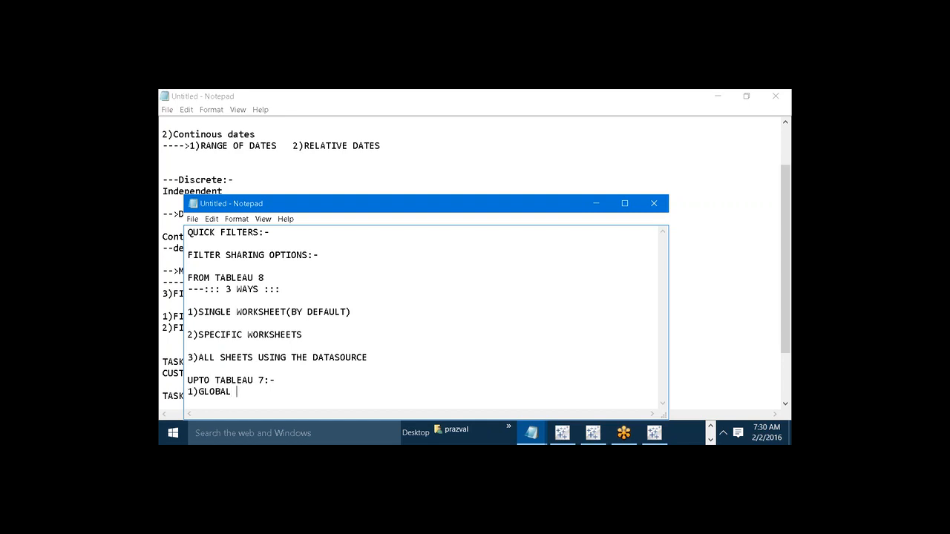
pyautogui.write(')LOCAL')
# Switch back to the Tableau workbook Book2 and apply the Continent filter to only this worksheet
pyautogui.click(587, 205)
pyautogui.moveTo(654, 432)
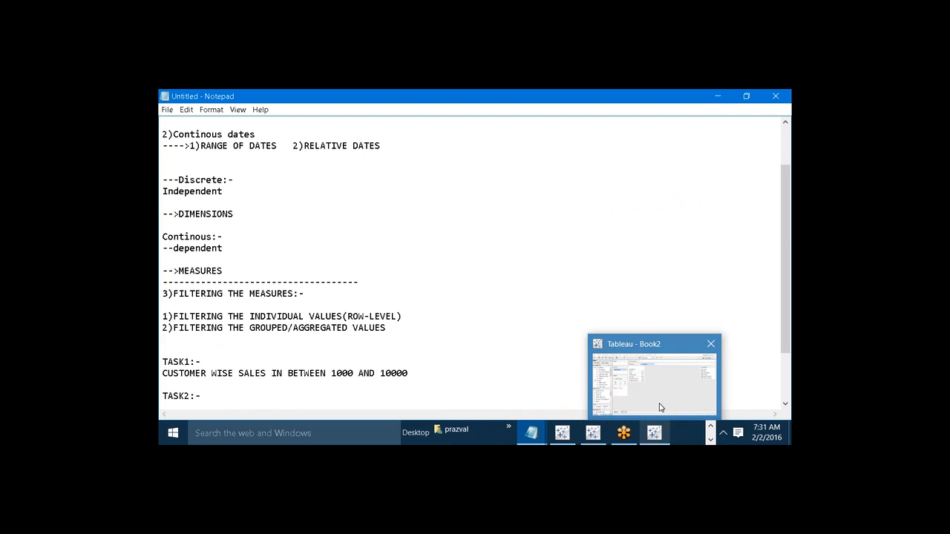
pyautogui.click(659, 406)
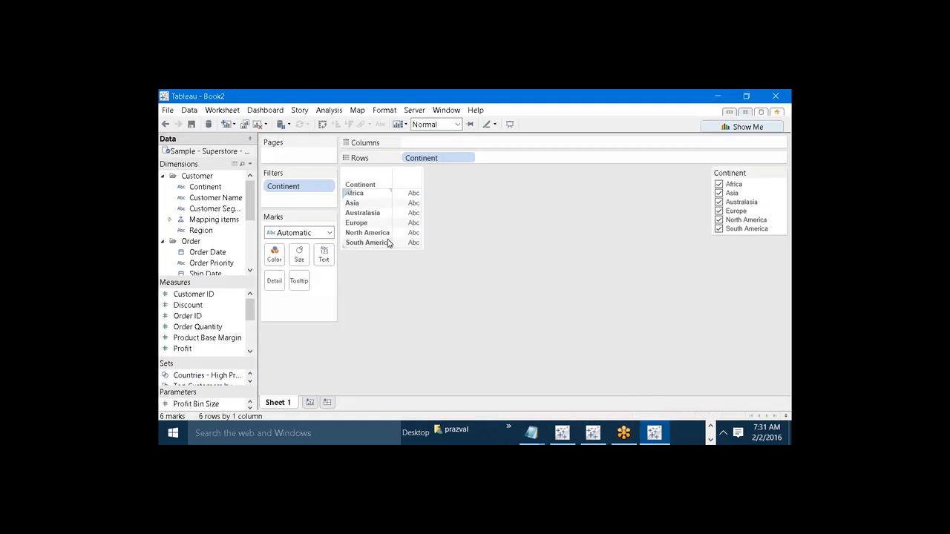
pyautogui.rightClick(294, 191)
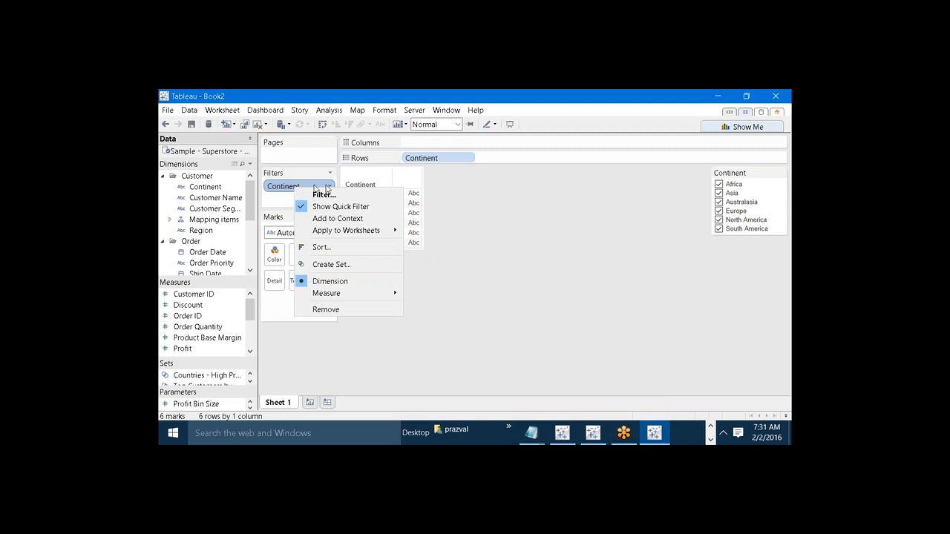
pyautogui.moveTo(397, 232)
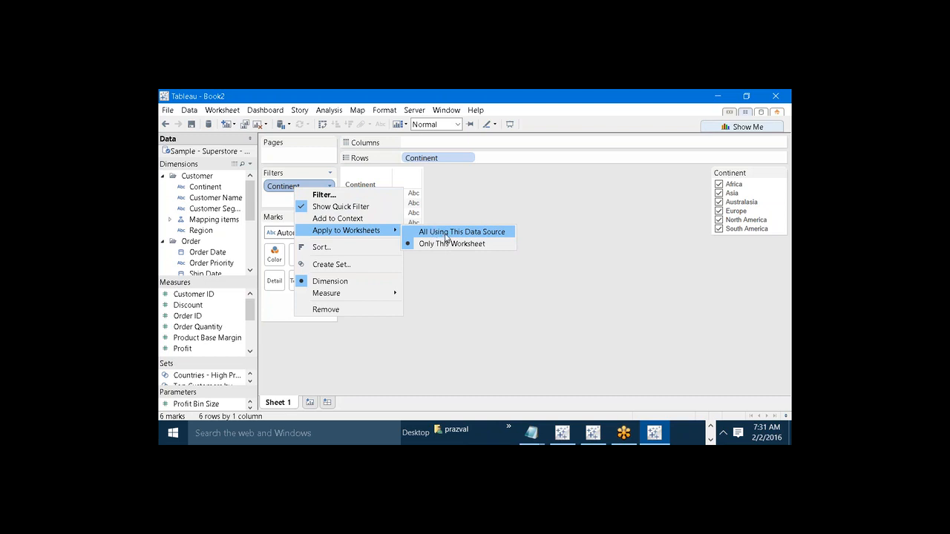
pyautogui.click(447, 238)
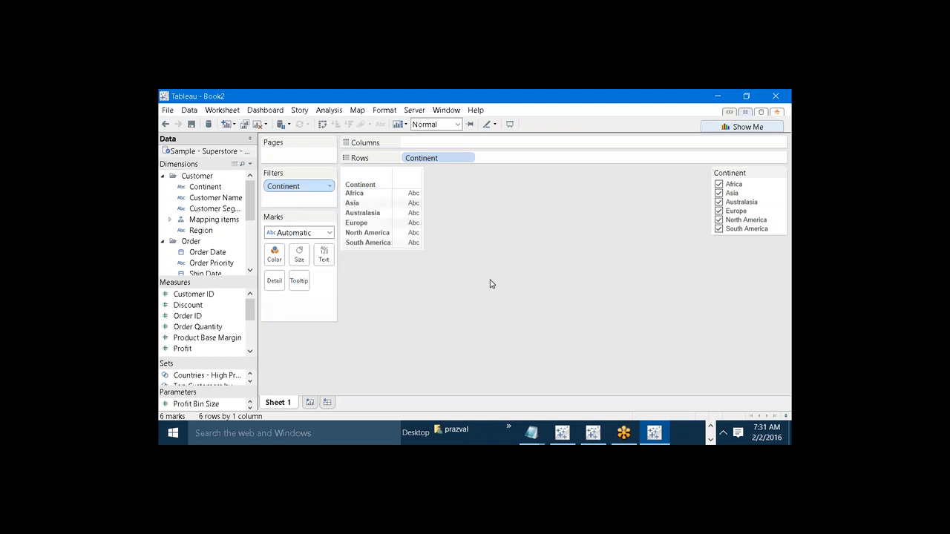
# Create a new worksheet listing Country / Region in rows and show its quick filter
pyautogui.click(310, 403)
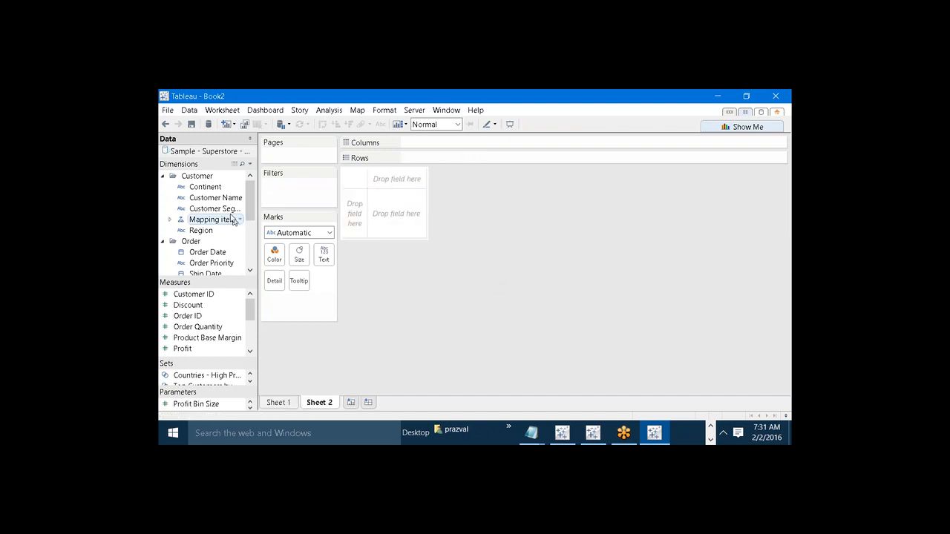
pyautogui.click(171, 220)
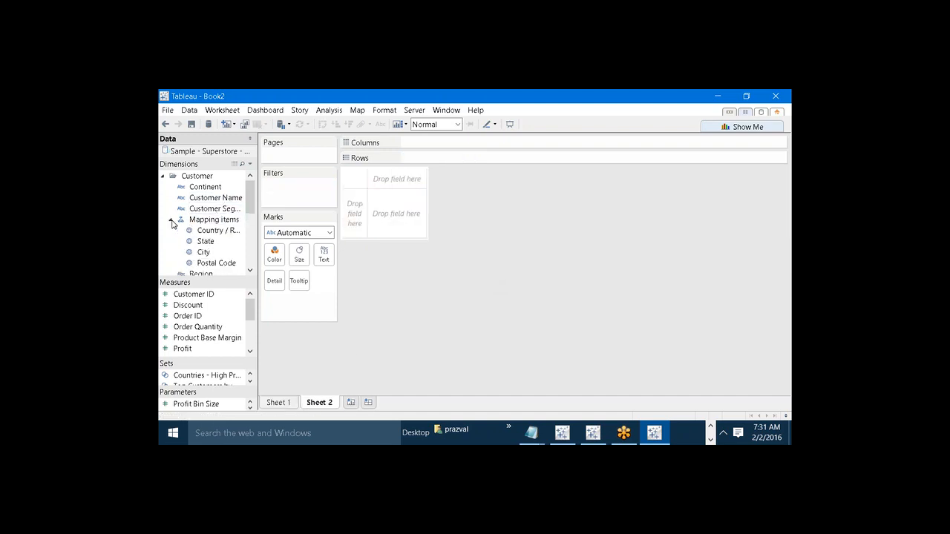
pyautogui.moveTo(201, 233); pyautogui.dragTo(472, 157)
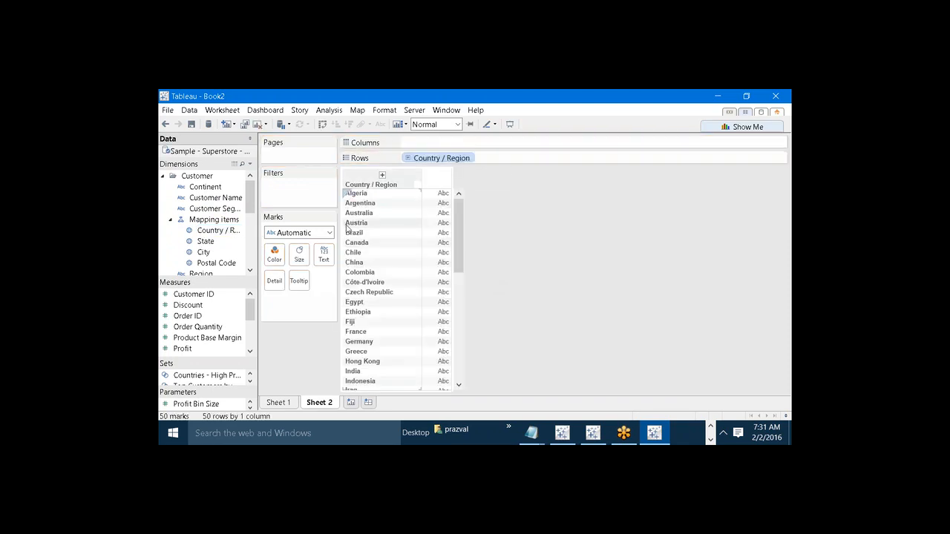
pyautogui.rightClick(424, 163)
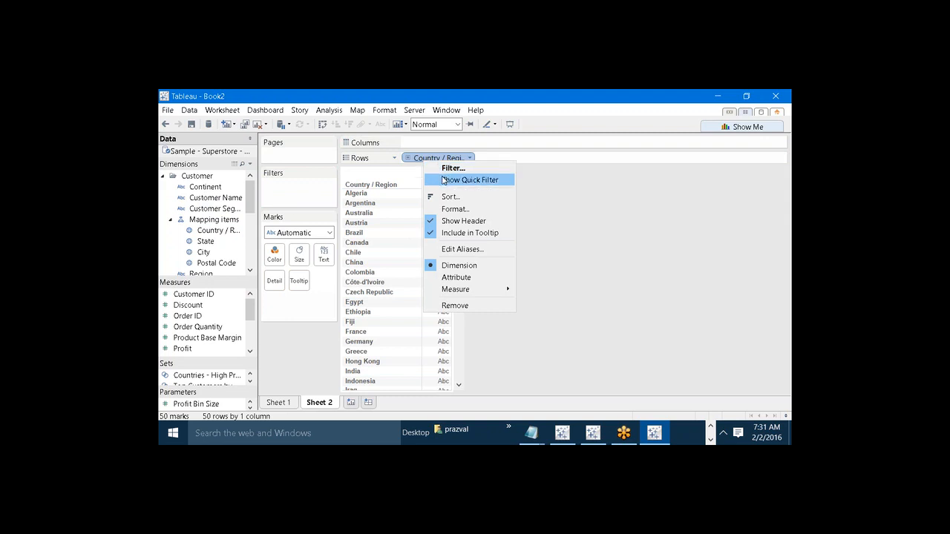
pyautogui.click(444, 180)
# Filter Sheet 1 with the Continent quick filter so that only Asia is selected
pyautogui.click(288, 405)
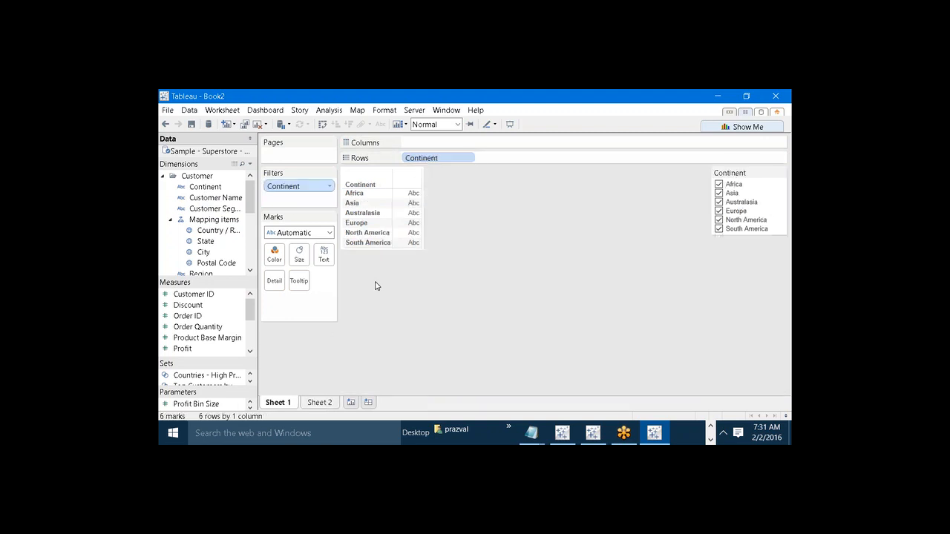
pyautogui.click(718, 185)
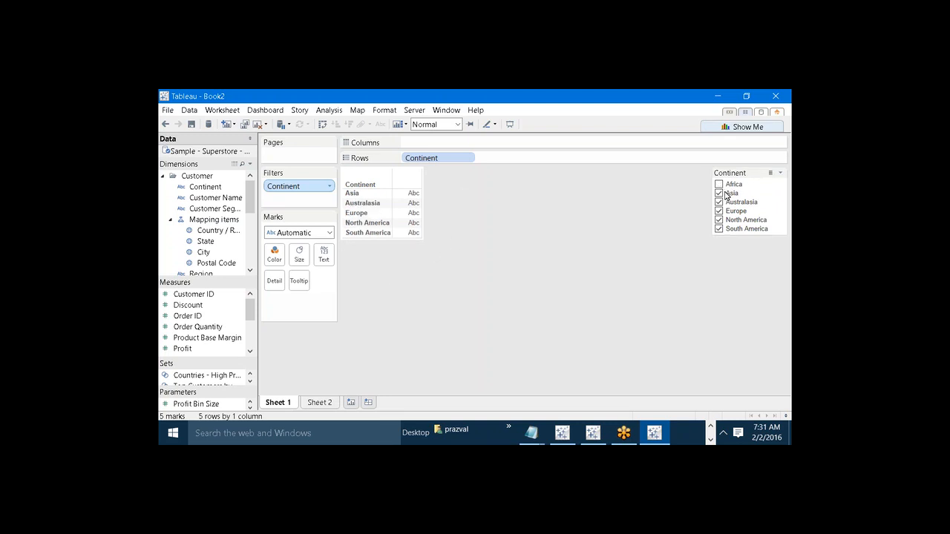
pyautogui.click(719, 193)
pyautogui.click(720, 202)
pyautogui.click(719, 211)
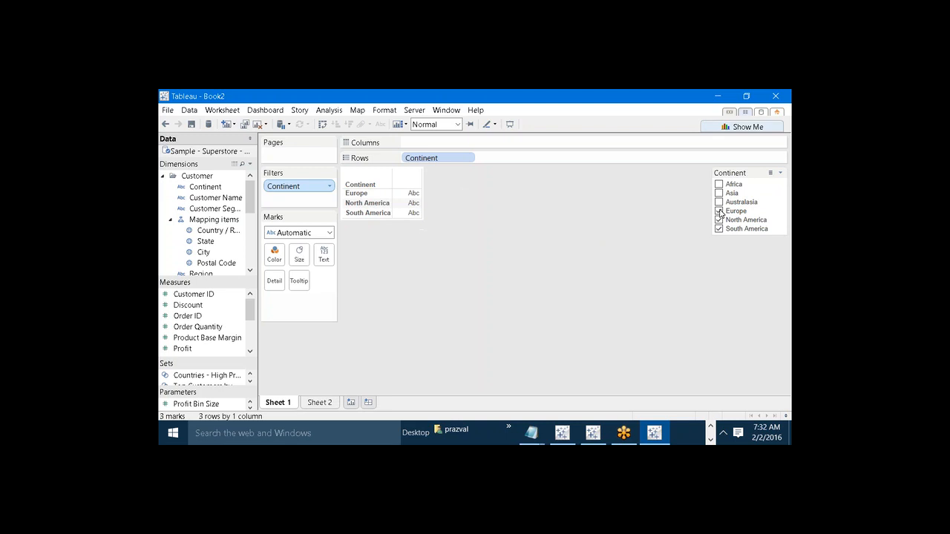
pyautogui.click(720, 219)
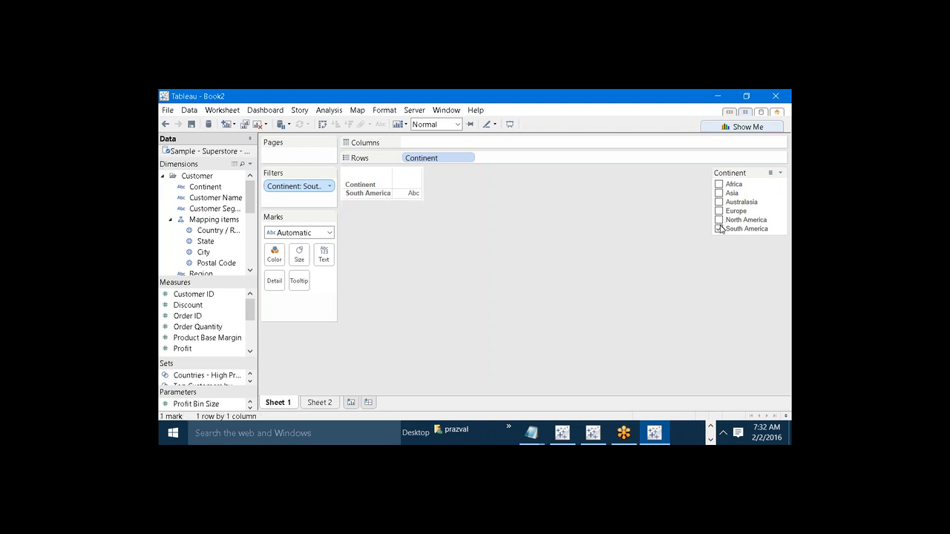
pyautogui.click(719, 229)
pyautogui.click(721, 195)
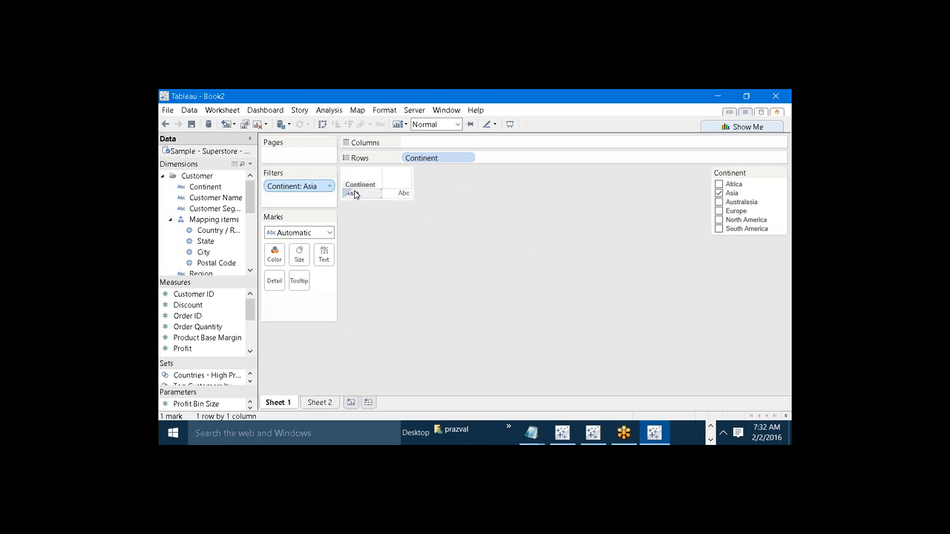
# Color the countries on Sheet 2 by Continent and compare that view with the filtered Sheet 1
pyautogui.click(320, 401)
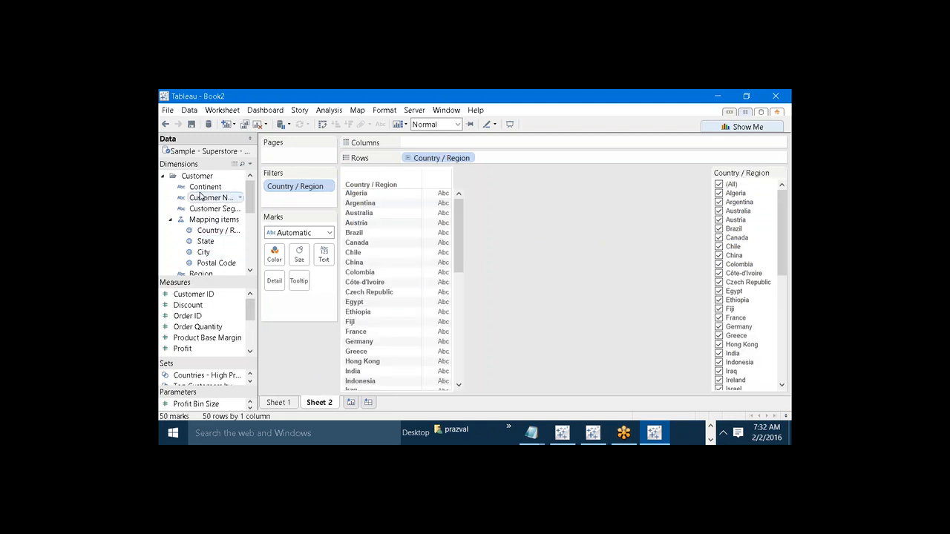
pyautogui.moveTo(202, 187); pyautogui.dragTo(273, 255)
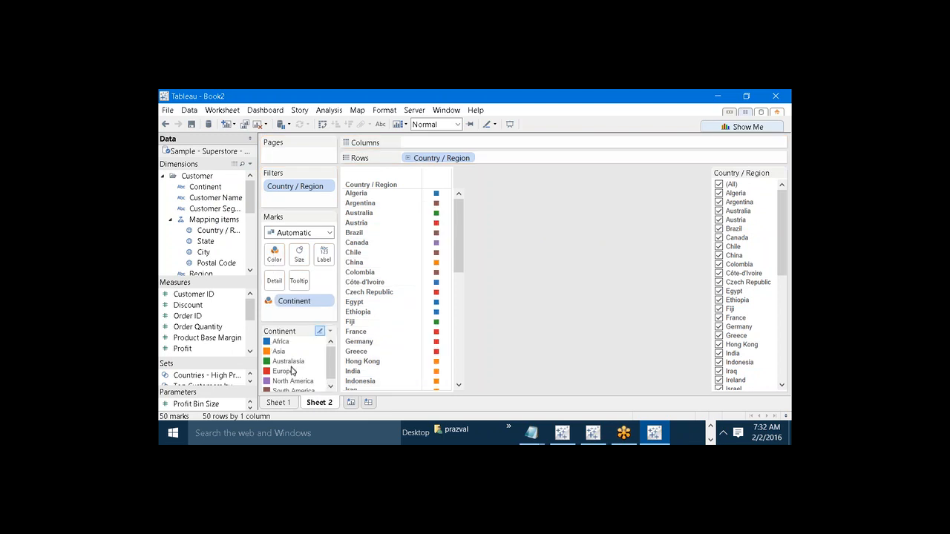
pyautogui.click(285, 403)
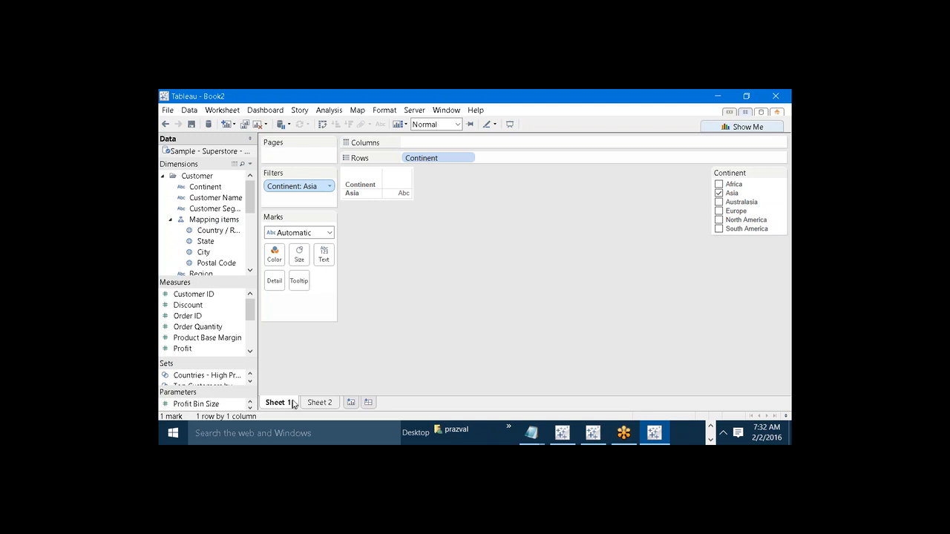
pyautogui.click(308, 403)
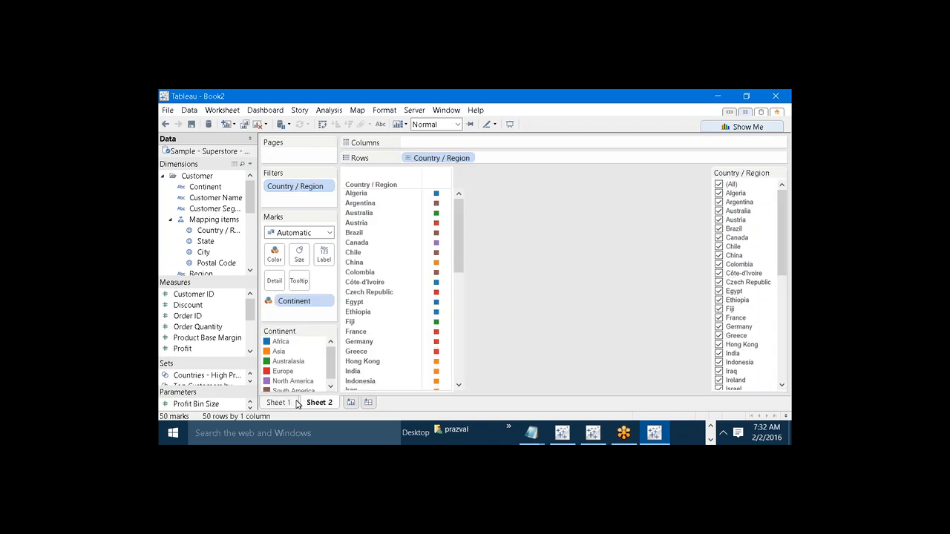
pyautogui.click(295, 404)
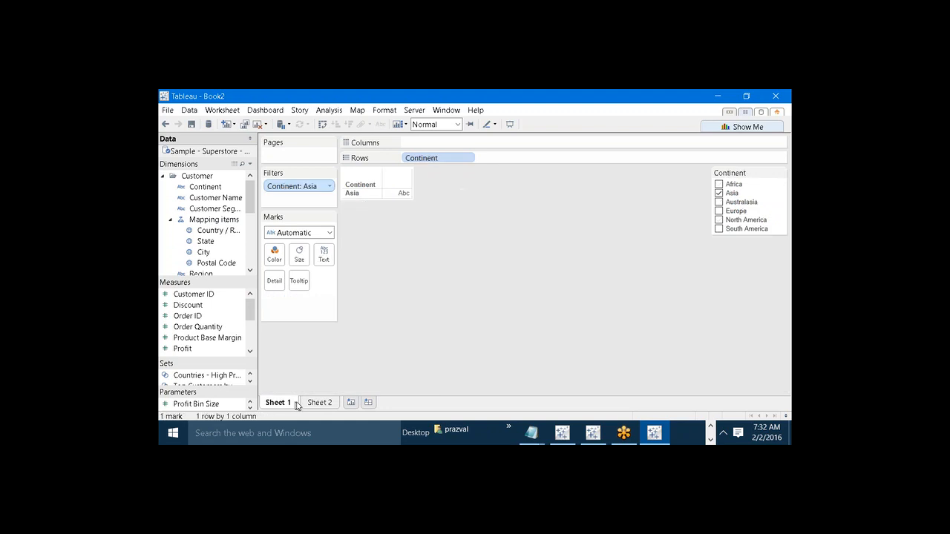
# Create a third worksheet with the year of Order Date in rows and the sum of Profit in columns
pyautogui.click(351, 402)
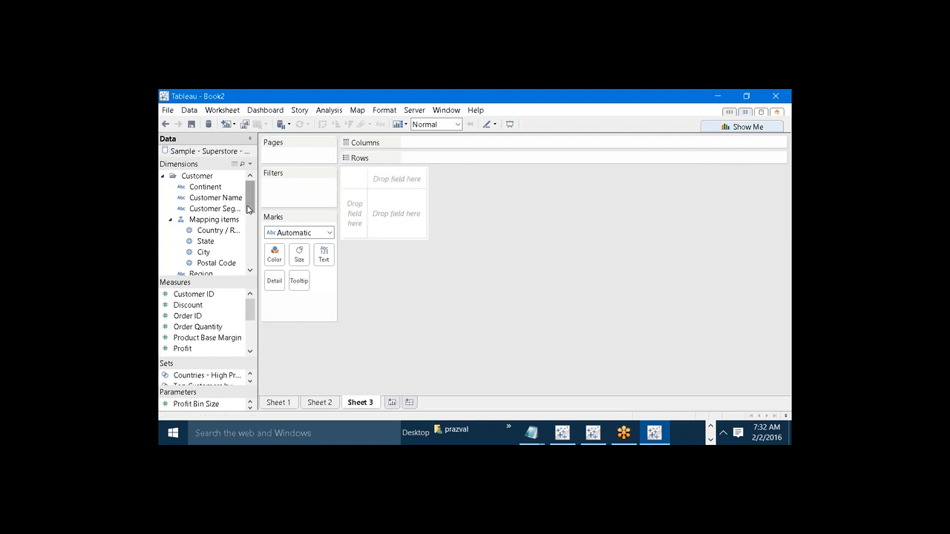
pyautogui.moveTo(247, 210); pyautogui.dragTo(250, 247)
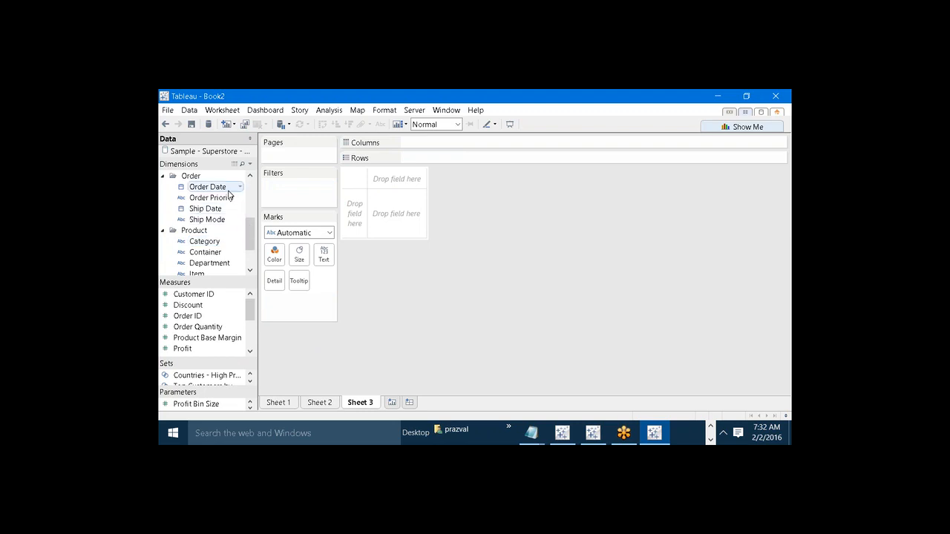
pyautogui.moveTo(228, 190); pyautogui.dragTo(462, 161)
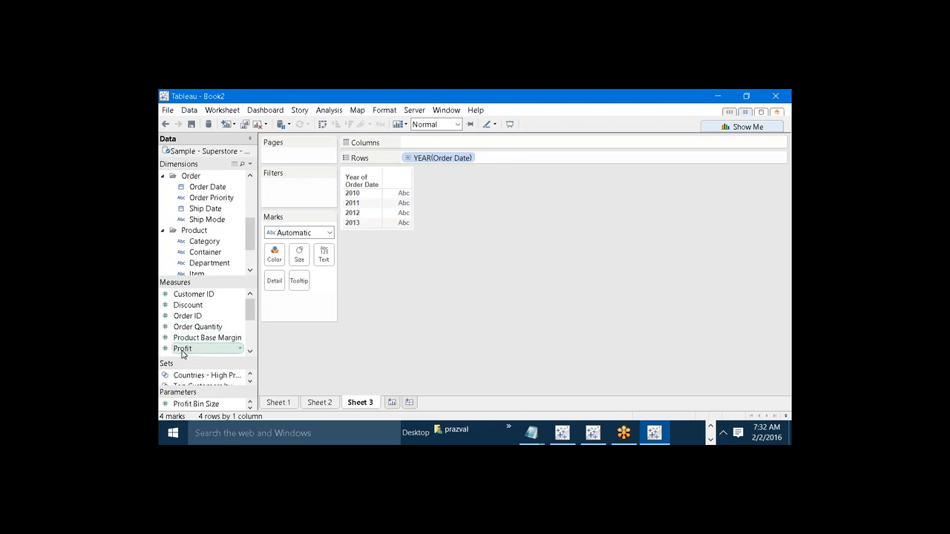
pyautogui.moveTo(190, 347); pyautogui.dragTo(502, 139)
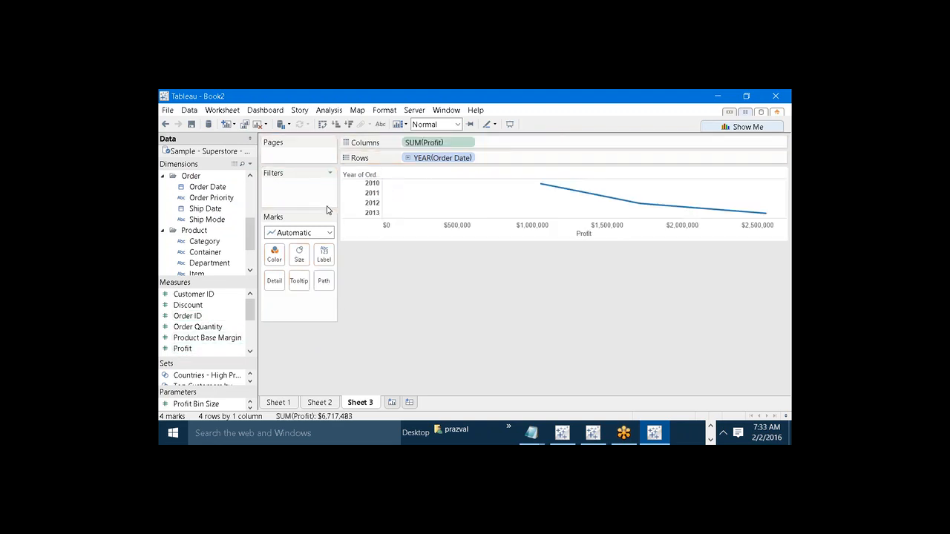
# Swap the rows and columns of Sheet 3 and color the profit lines by Continent
pyautogui.click(322, 124)
pyautogui.moveTo(251, 235); pyautogui.dragTo(272, 261)
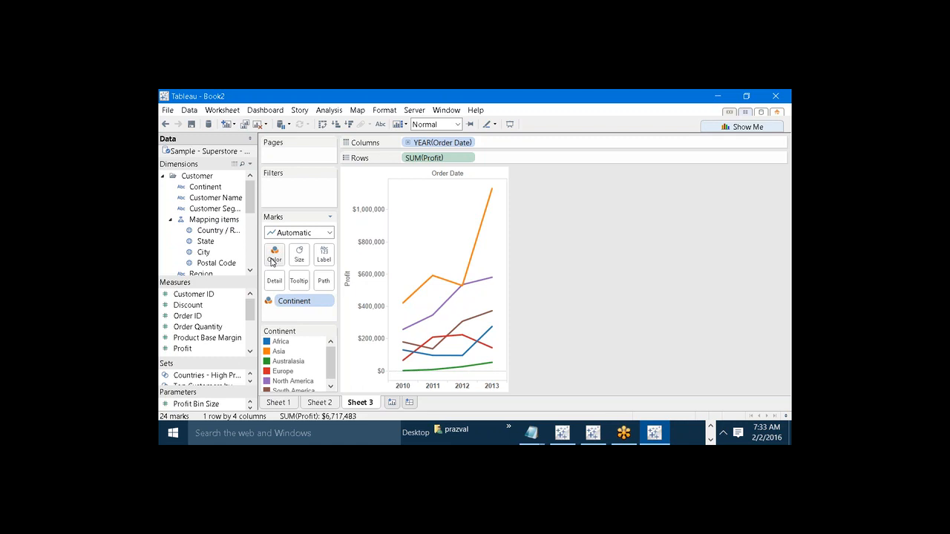
# Switch Sheet 1's Continent quick filter to Europe only and compare Sheets 2 and 3
pyautogui.click(284, 402)
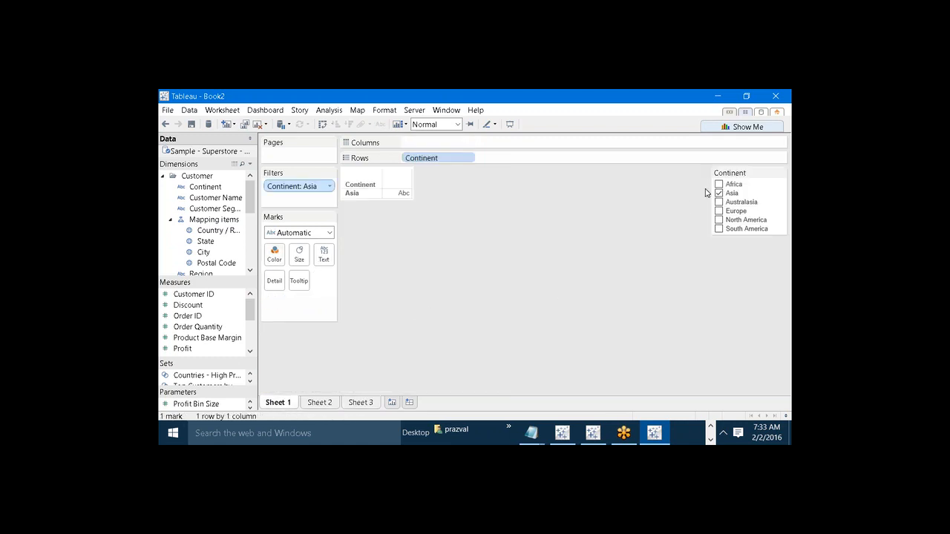
pyautogui.click(720, 193)
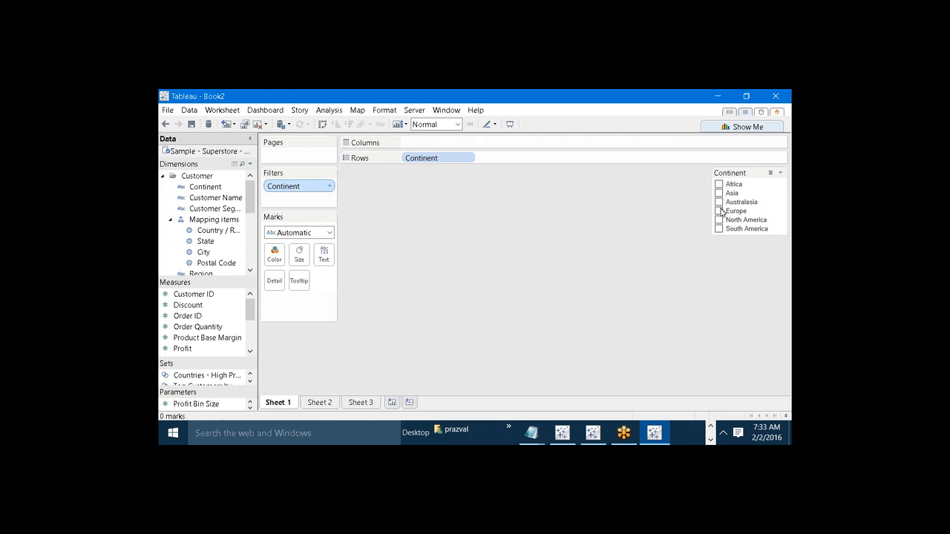
pyautogui.click(718, 210)
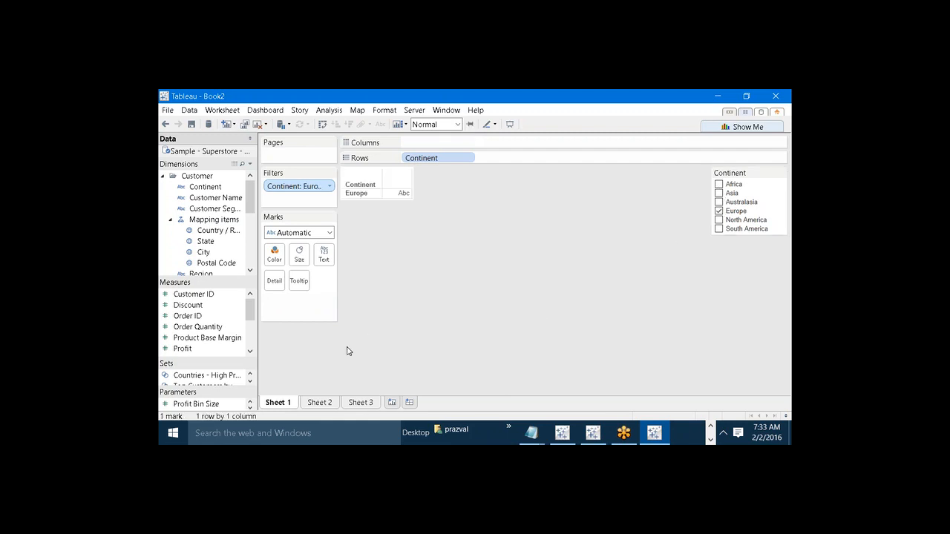
pyautogui.click(324, 401)
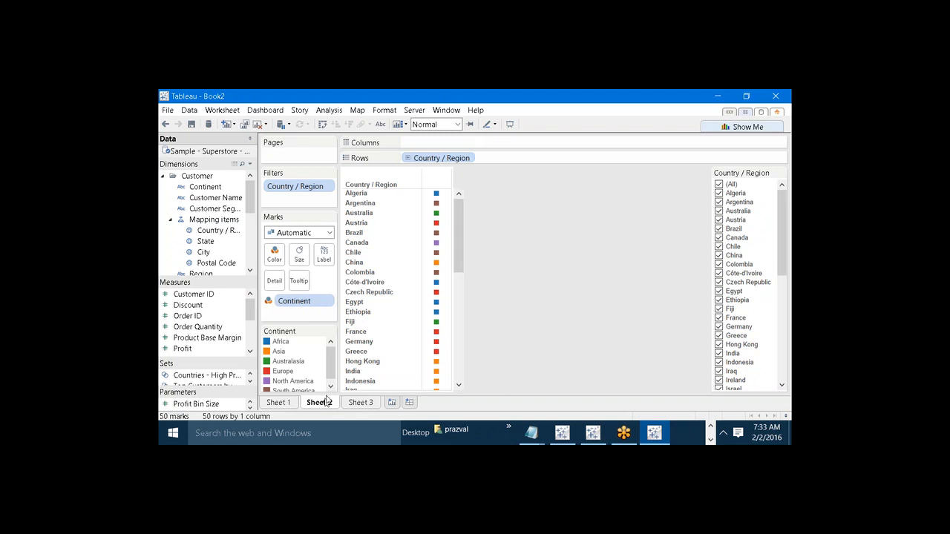
pyautogui.click(368, 404)
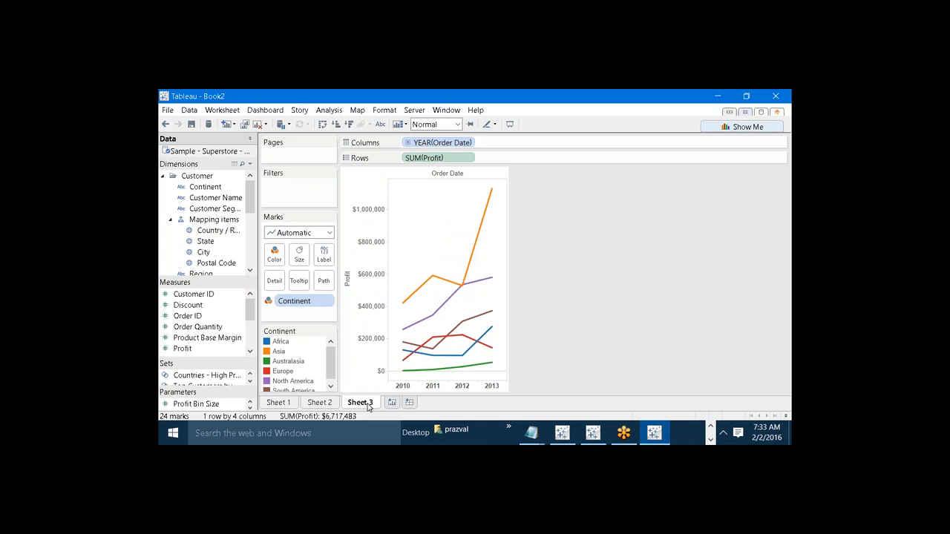
# Set the Continent quick filter on Sheet 1 back to Asia only
pyautogui.click(293, 404)
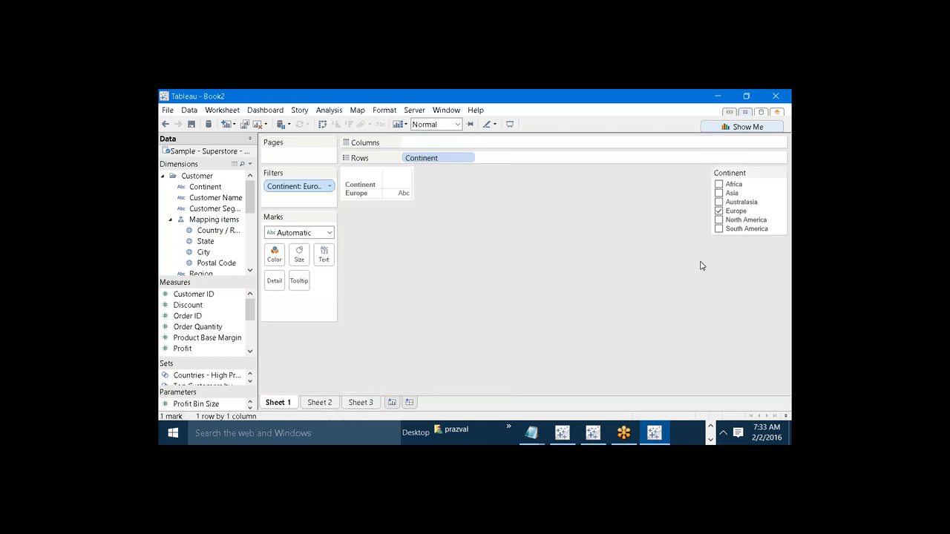
pyautogui.click(720, 212)
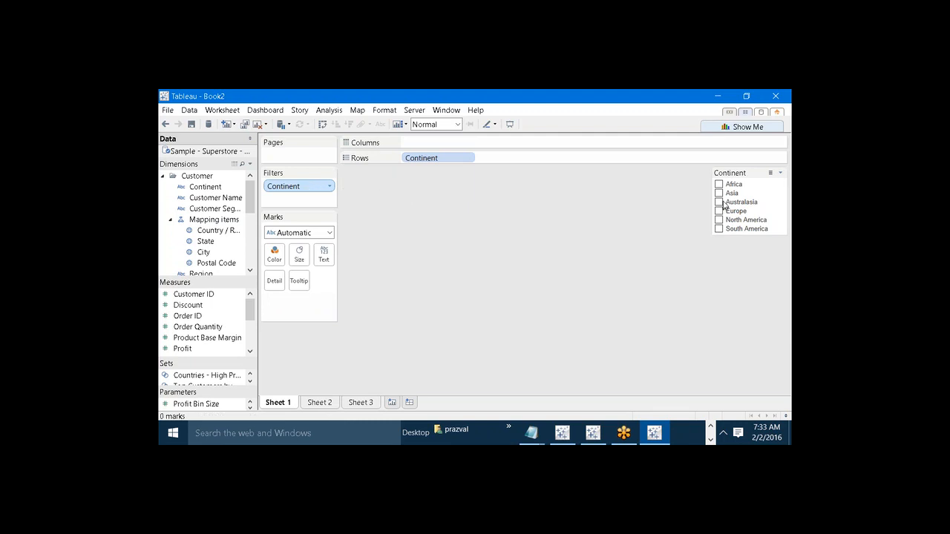
pyautogui.click(719, 194)
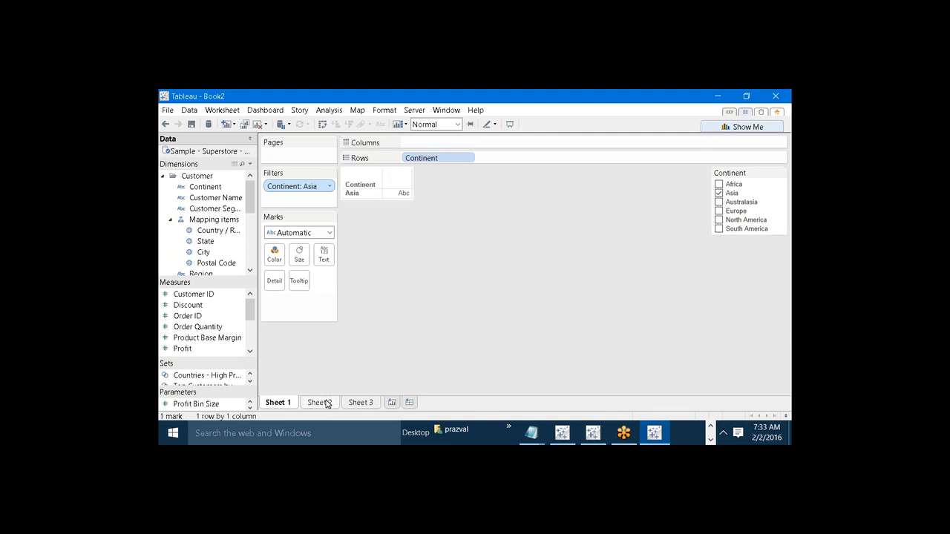
# Apply Sheet 1's Continent filter to selected worksheets, adding Sheet 2
pyautogui.rightClick(302, 192)
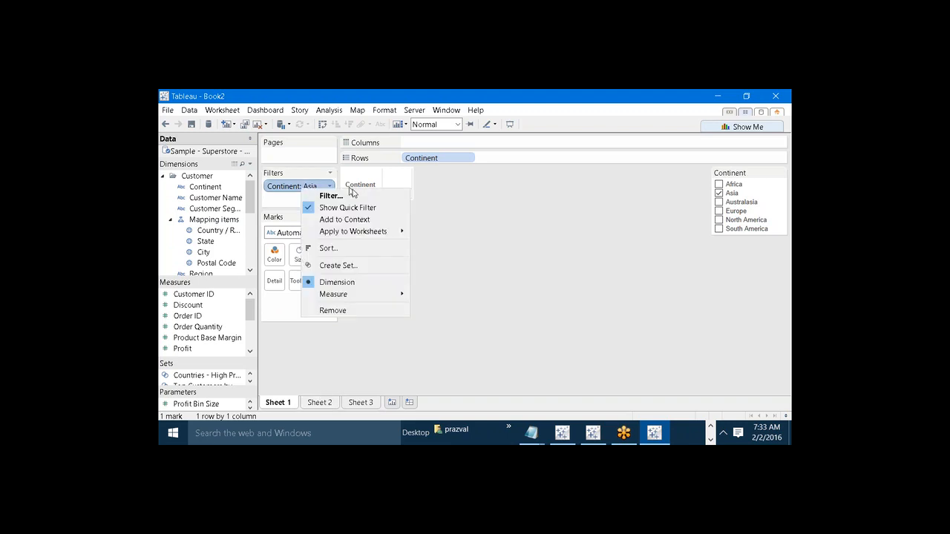
pyautogui.moveTo(399, 230)
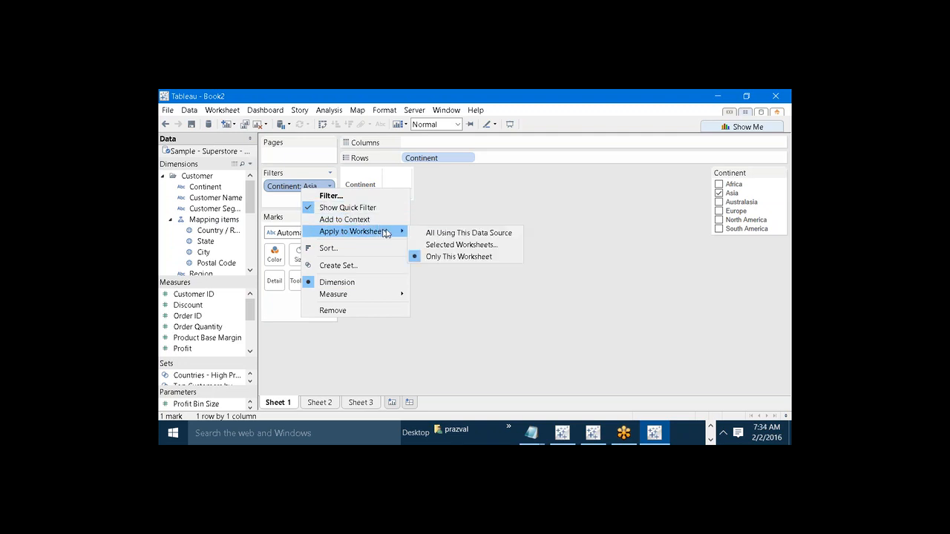
pyautogui.click(436, 247)
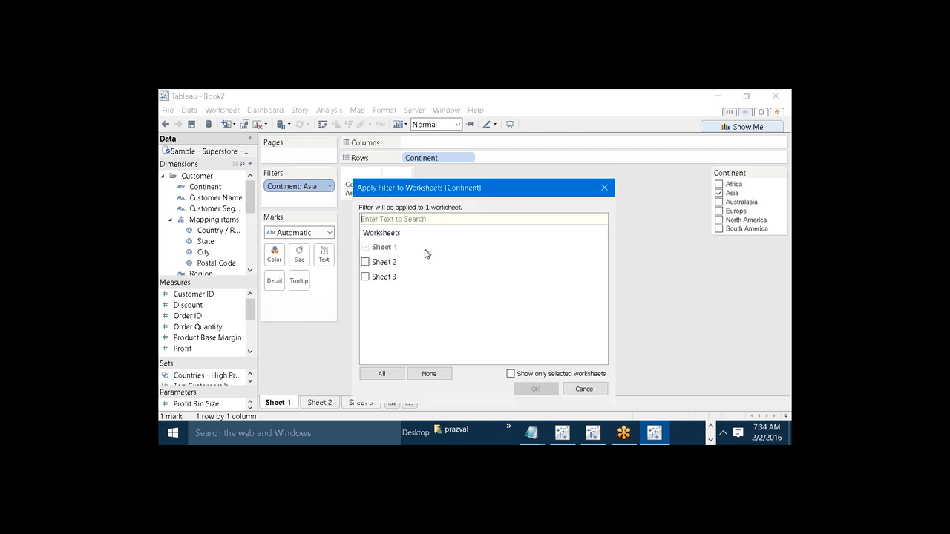
pyautogui.click(365, 263)
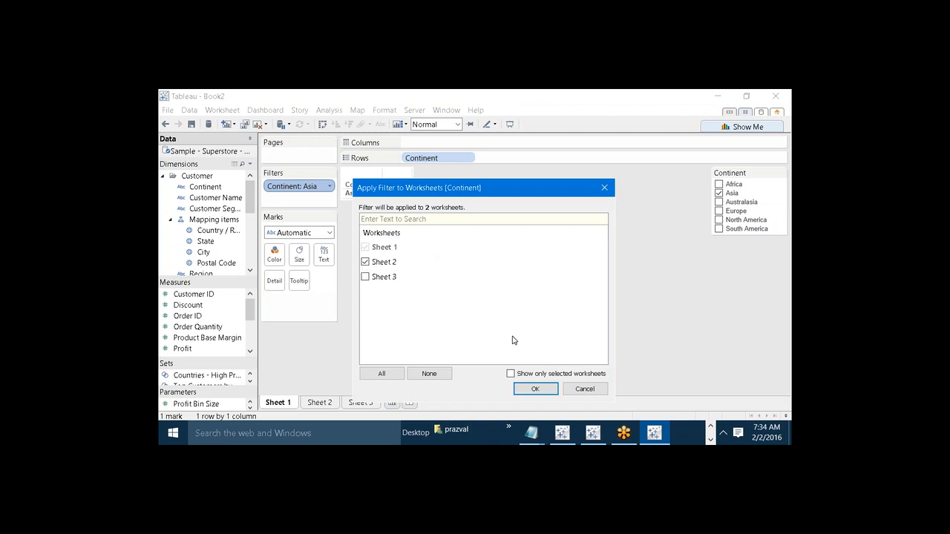
pyautogui.click(533, 389)
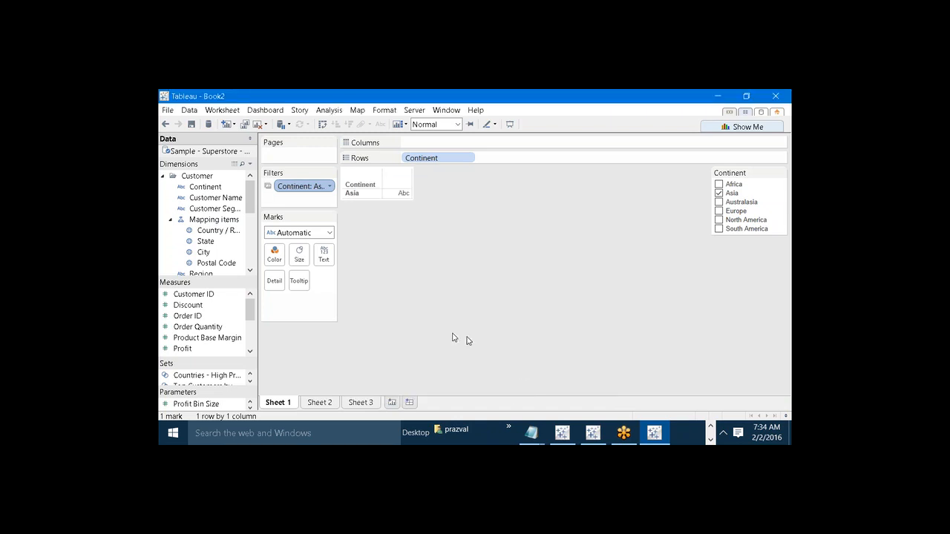
# Compare the filters on Sheets 1, 2 and 3 and inspect the sharing marker of Sheet 2's Continent filter
pyautogui.click(320, 403)
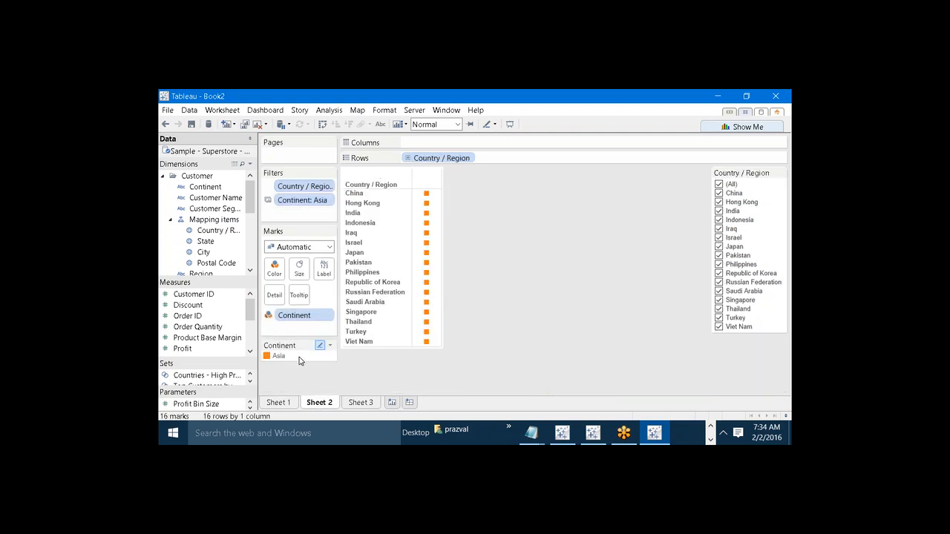
pyautogui.click(361, 403)
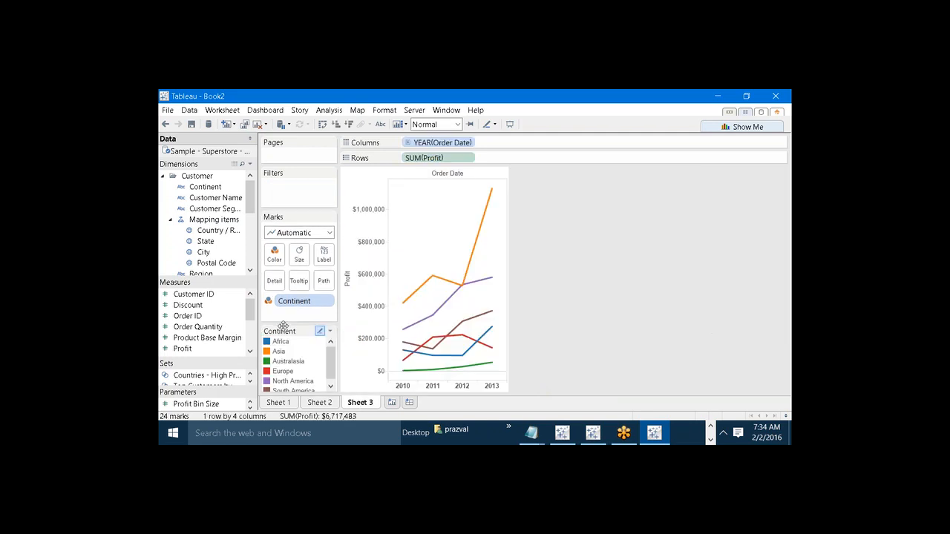
pyautogui.click(284, 401)
pyautogui.click(310, 403)
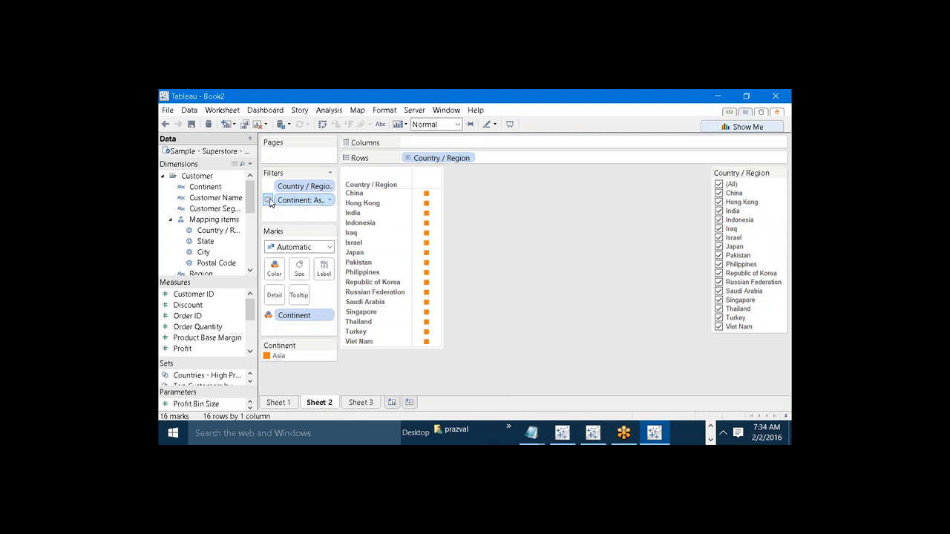
pyautogui.moveTo(270, 205)
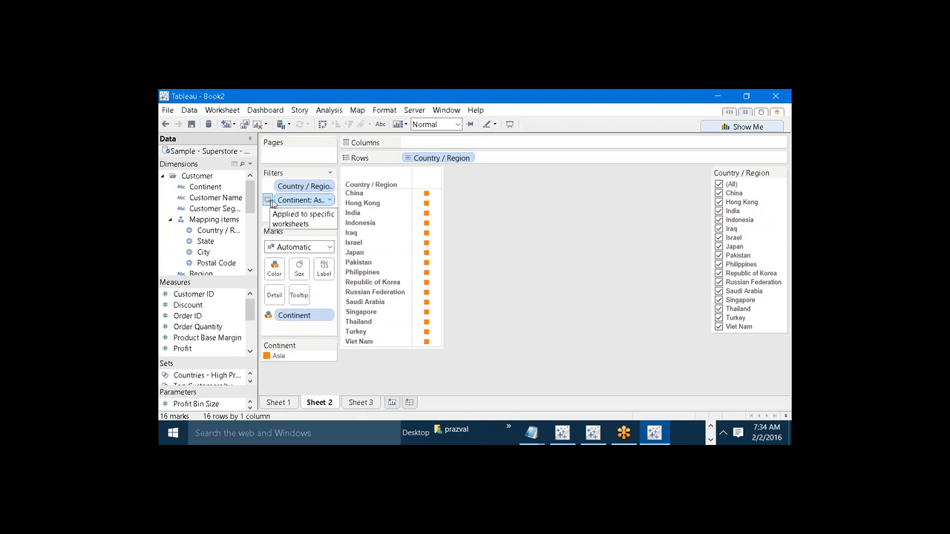
# Show the quick filter for the year of Order Date on Sheet 3 and apply it to all worksheets using this data source
pyautogui.click(364, 403)
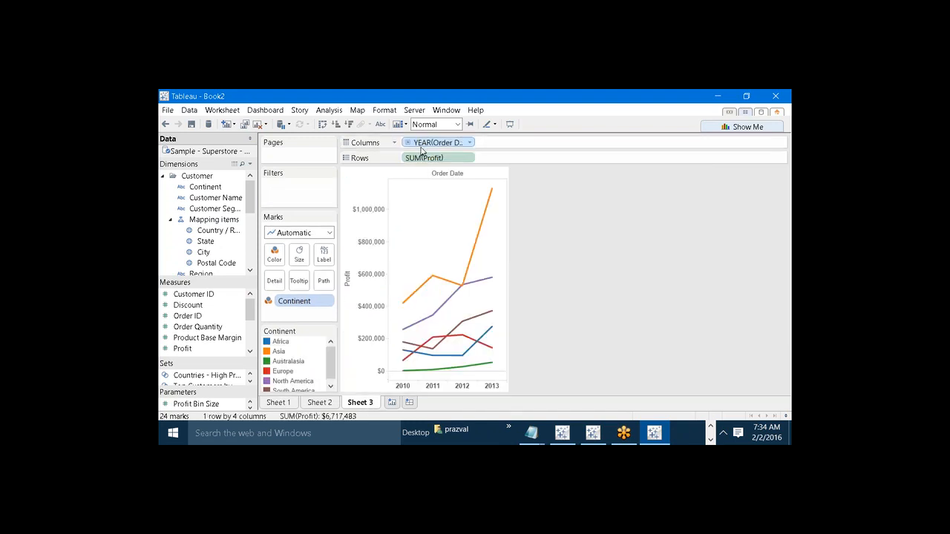
pyautogui.rightClick(422, 144)
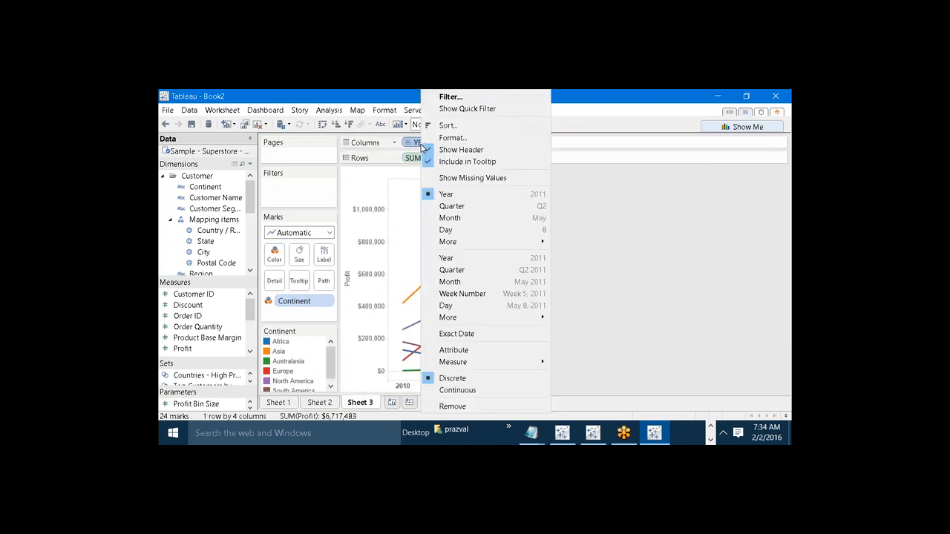
pyautogui.click(451, 109)
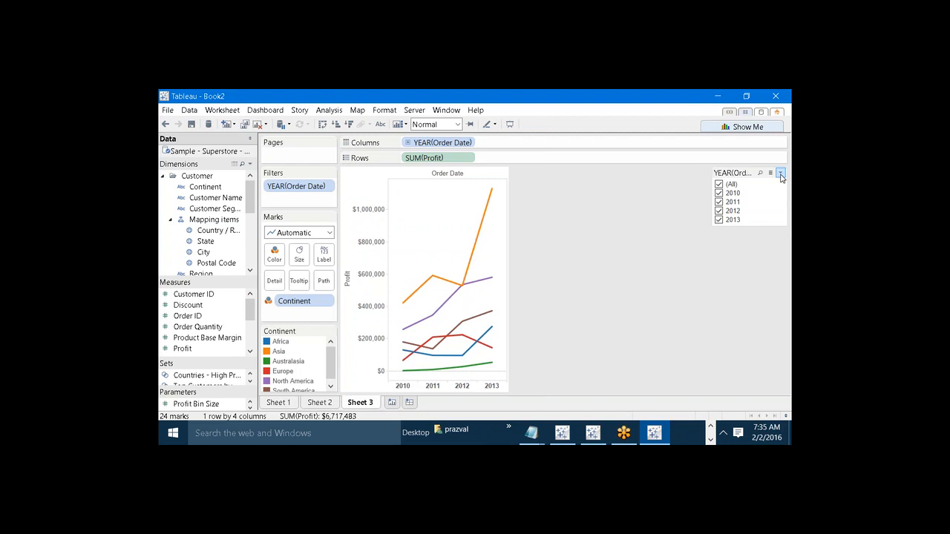
pyautogui.click(780, 174)
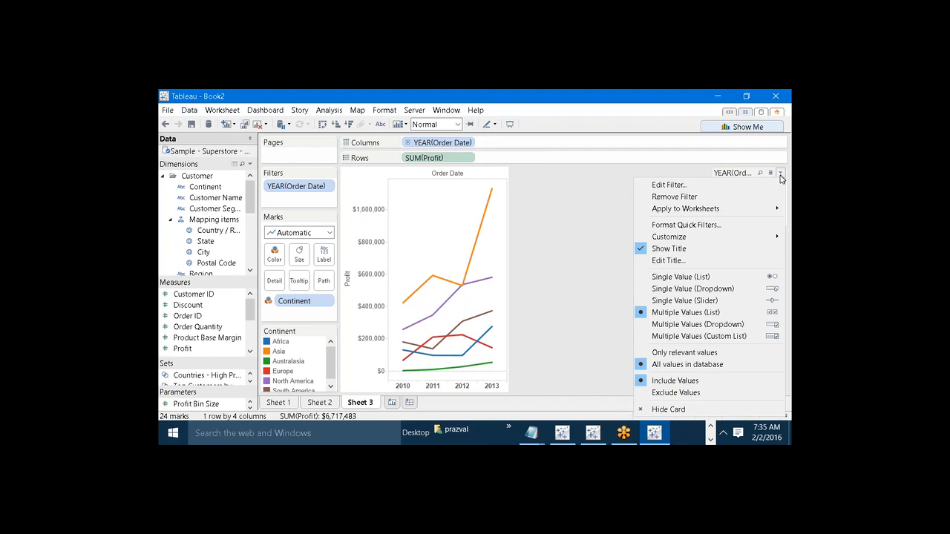
pyautogui.moveTo(744, 209)
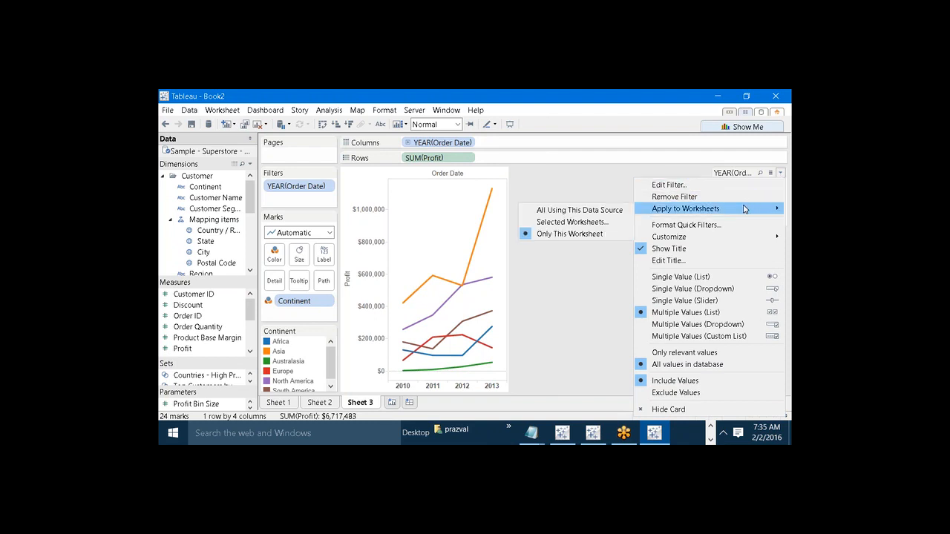
pyautogui.click(611, 216)
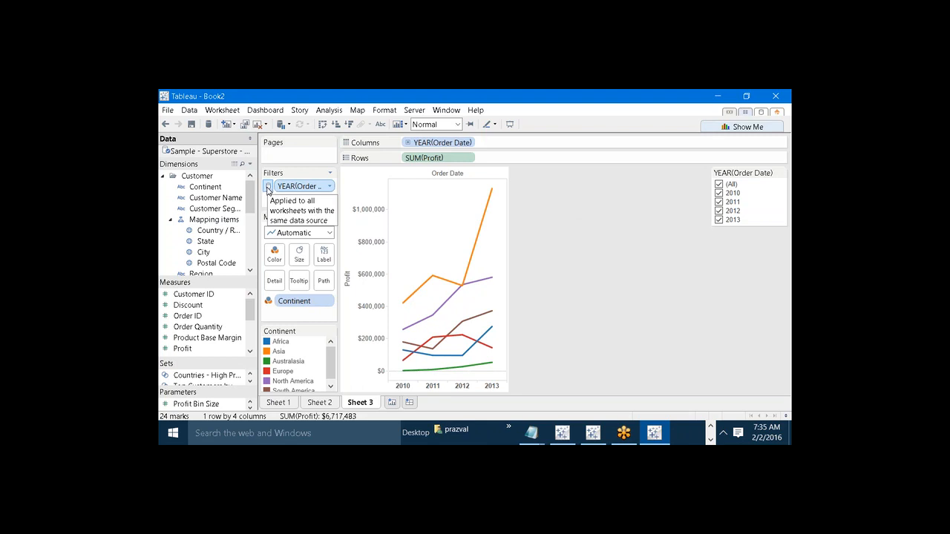
# Filter Sheet 3 to the year 2010 only and check the shared year filter on Sheets 1 and 2
pyautogui.click(719, 184)
pyautogui.click(719, 193)
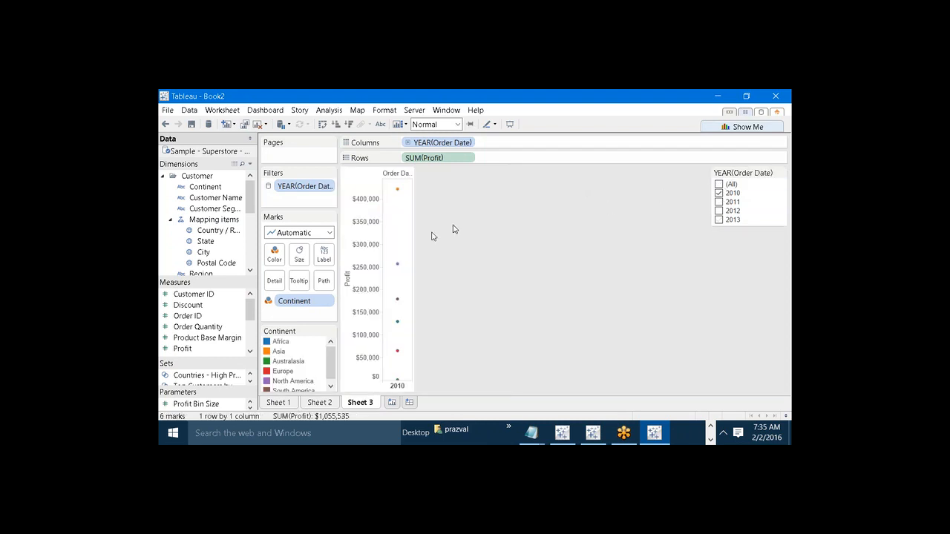
pyautogui.click(277, 402)
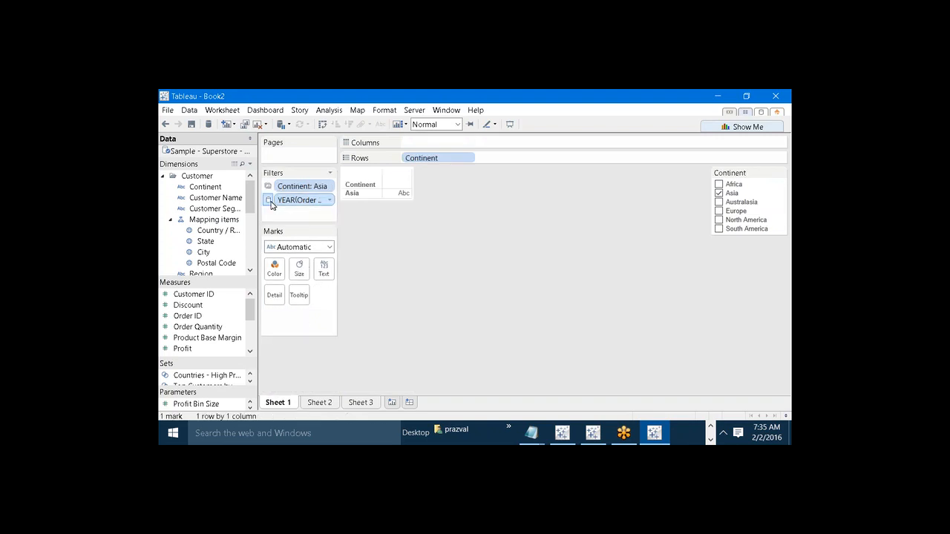
pyautogui.moveTo(274, 208)
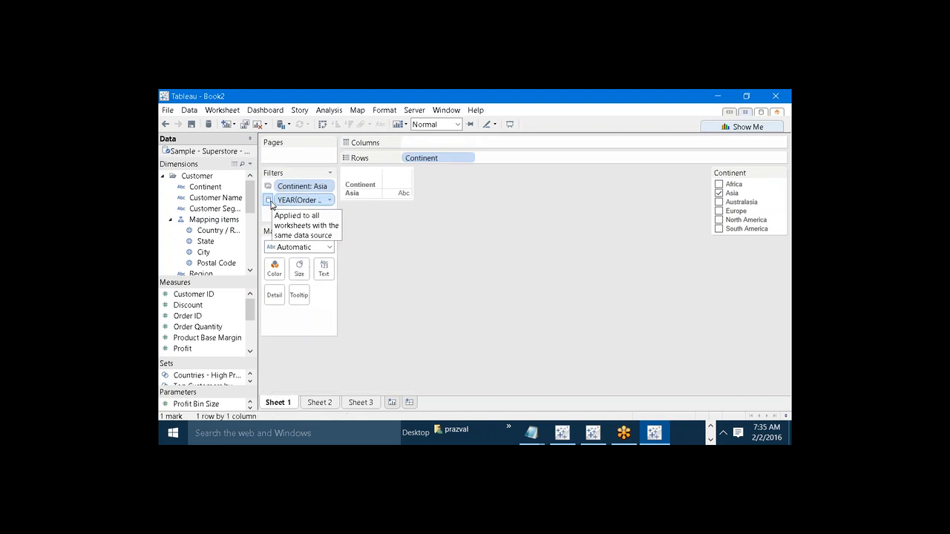
pyautogui.click(320, 402)
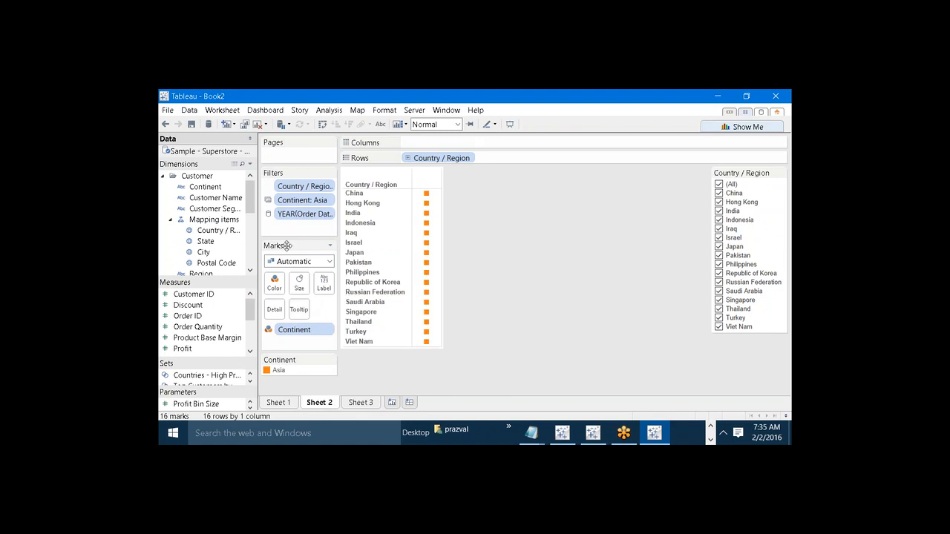
pyautogui.click(361, 403)
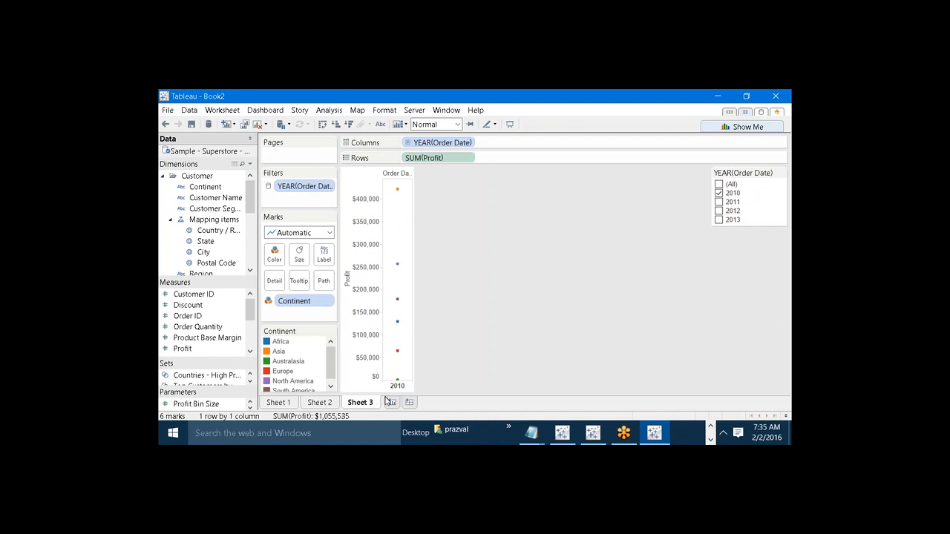
# Create a fourth worksheet with Region in rows to test the shared year filter
pyautogui.click(392, 404)
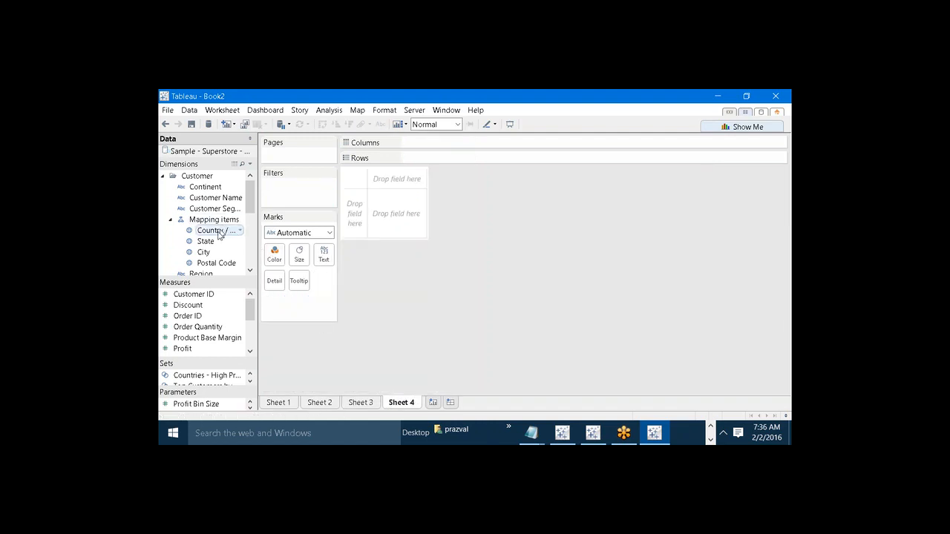
pyautogui.moveTo(201, 273); pyautogui.dragTo(432, 156)
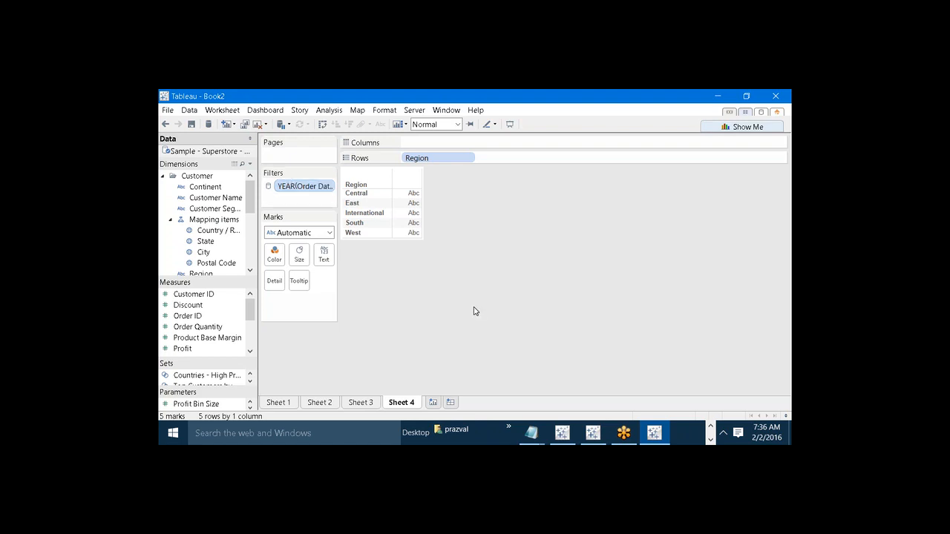
# Switch to the Notepad notes and start a "Task1:-" entry below them with the line "Sheet 1-->country"
pyautogui.moveTo(532, 433)
pyautogui.click(470, 390)
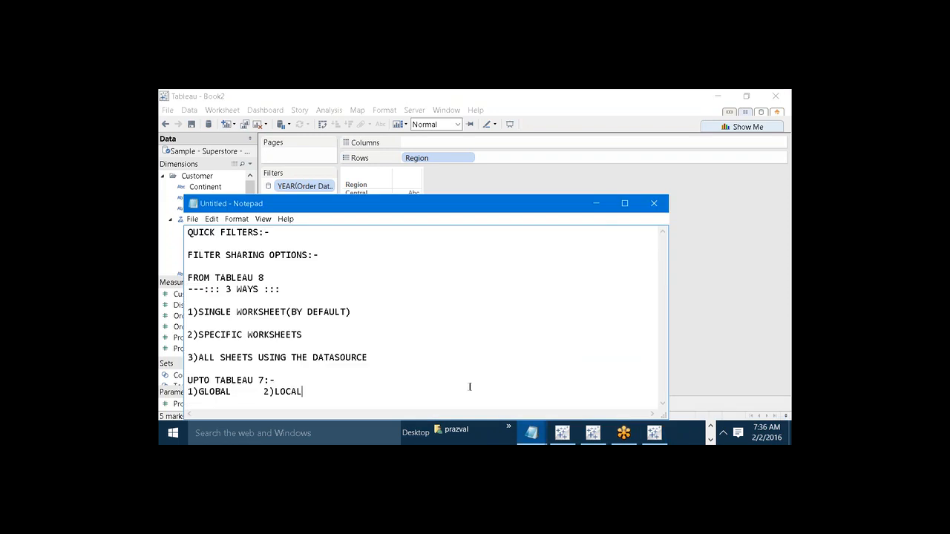
pyautogui.click(625, 202)
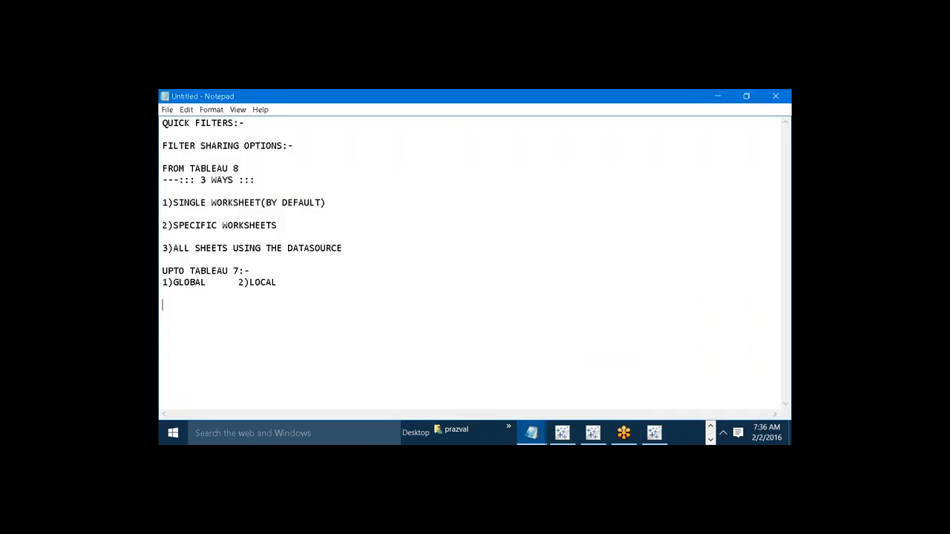
pyautogui.write('Task1:-')
pyautogui.press('Return')
pyautogui.write('Sheet 1-->country')
pyautogui.press('Return')
# Add the lines "Sheet 2-->state" and "Sheet 3==>City" to the Task1 entry
pyautogui.write('Sheet ')
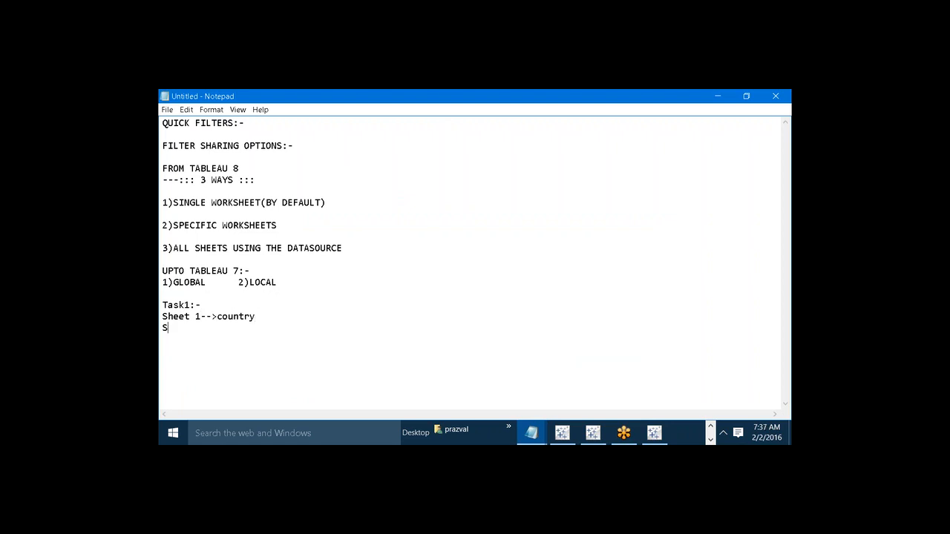
pyautogui.write('2-->state')
pyautogui.press('Return')
pyautogui.write('Sheet 3==>')
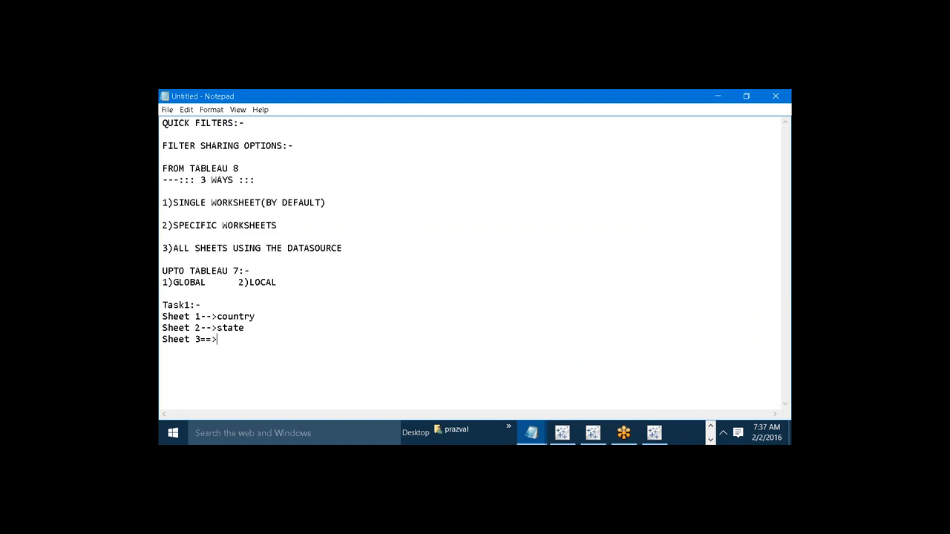
pyautogui.write('City')
pyautogui.click(256, 316)
pyautogui.click(246, 328)
# Switch back to Tableau, create a new worksheet with Country / Region in rows and rename it Country
pyautogui.moveTo(653, 433)
pyautogui.click(646, 363)
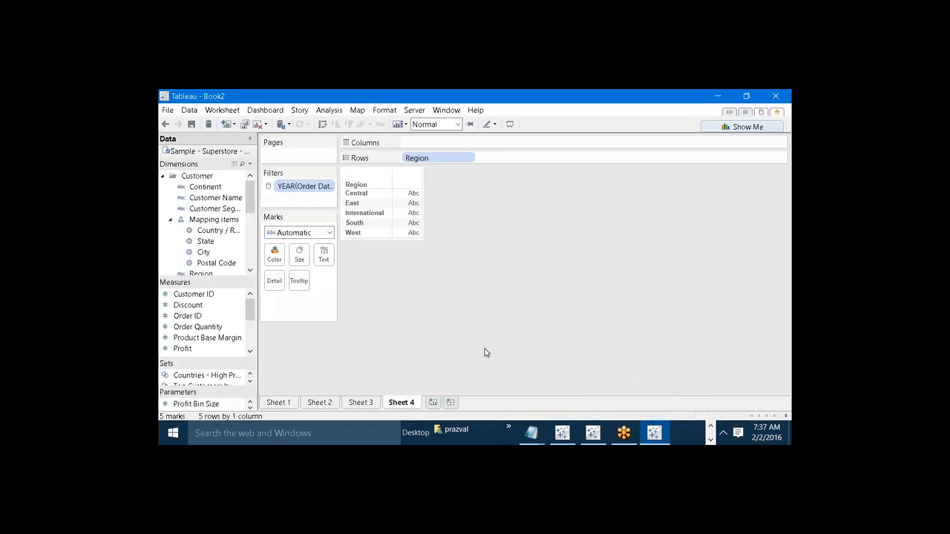
pyautogui.click(432, 403)
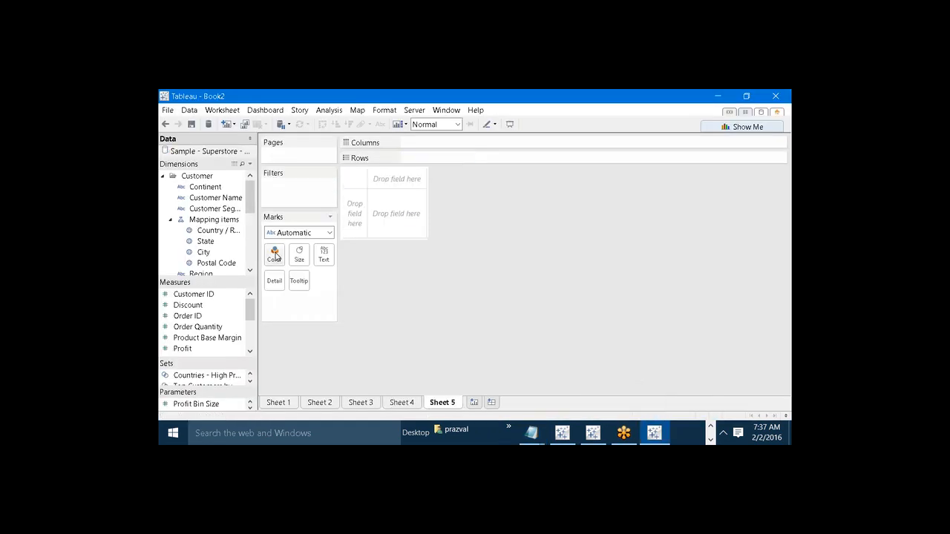
pyautogui.moveTo(216, 230); pyautogui.dragTo(424, 160)
pyautogui.rightClick(447, 407)
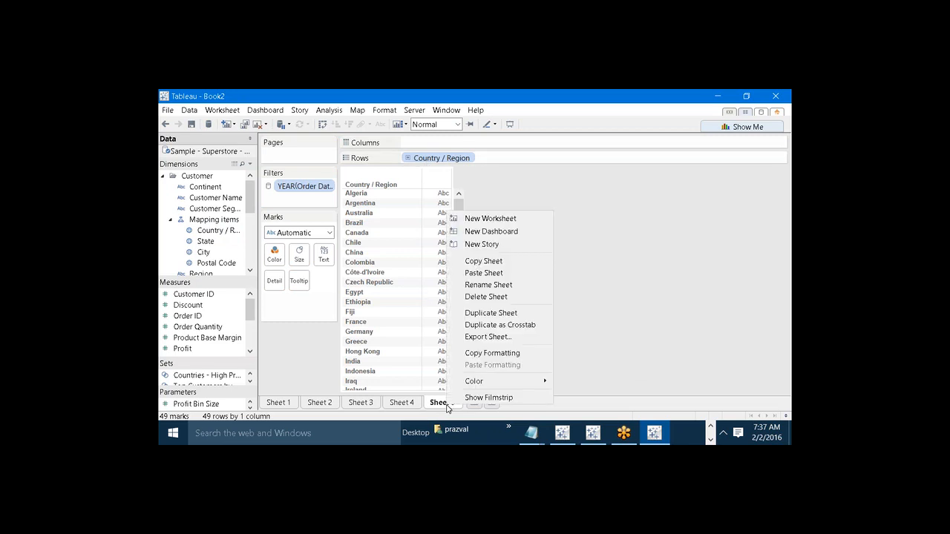
pyautogui.click(488, 289)
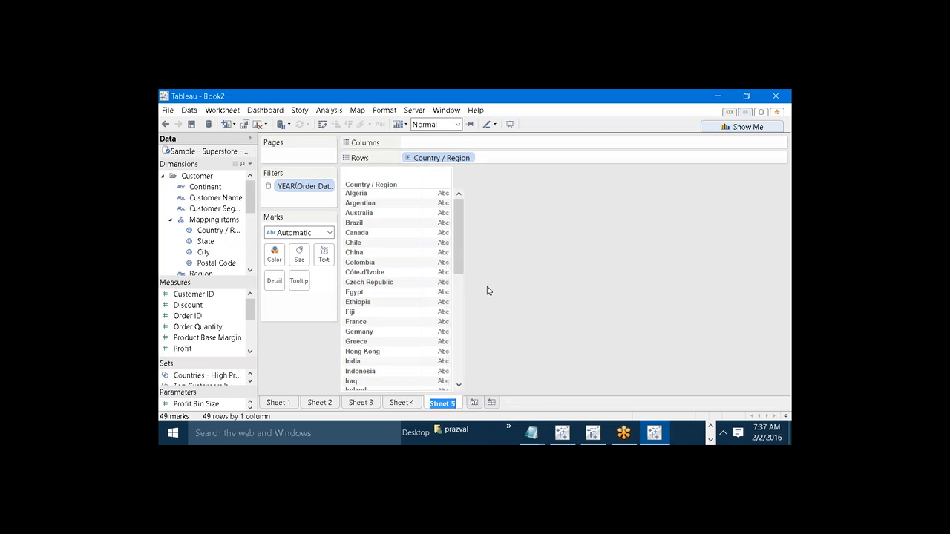
pyautogui.write('Country')
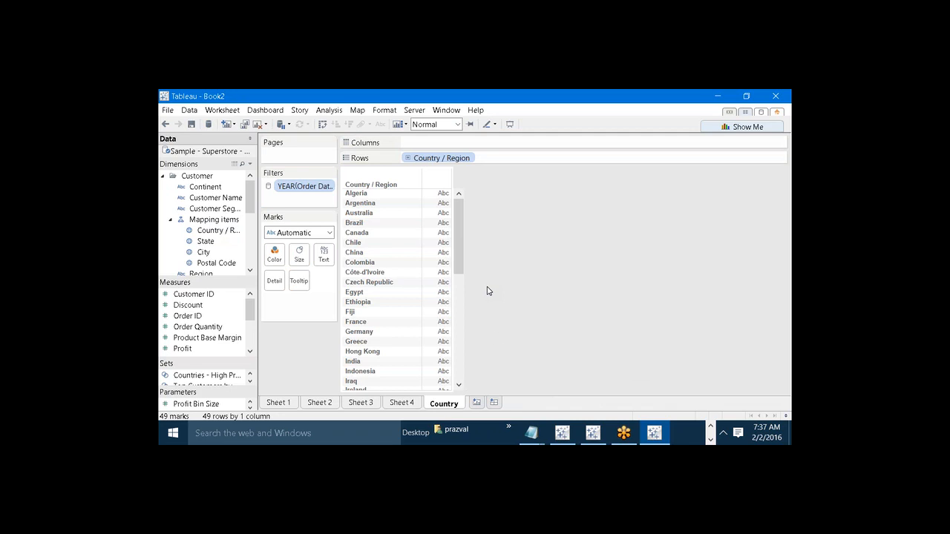
# Create a new worksheet with State in rows and rename it State
pyautogui.click(477, 403)
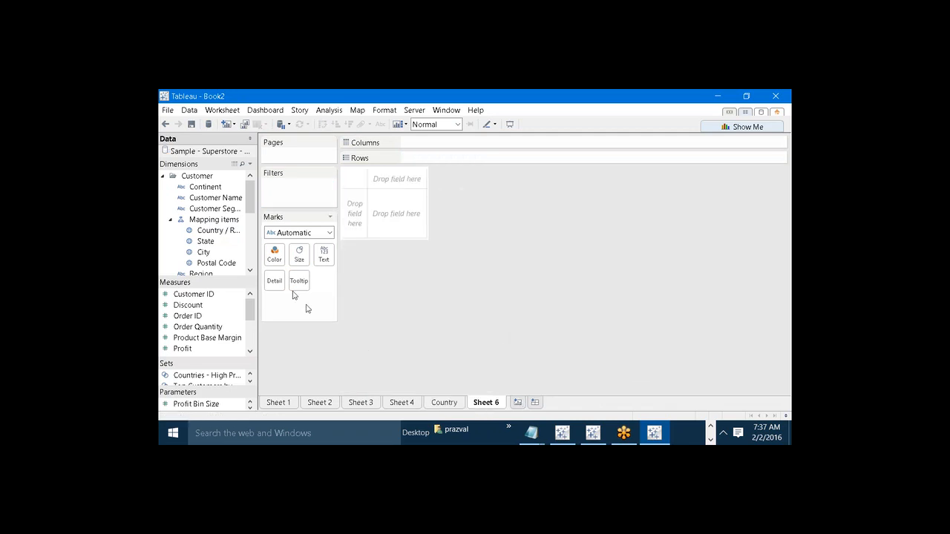
pyautogui.moveTo(220, 244); pyautogui.dragTo(454, 159)
pyautogui.rightClick(495, 402)
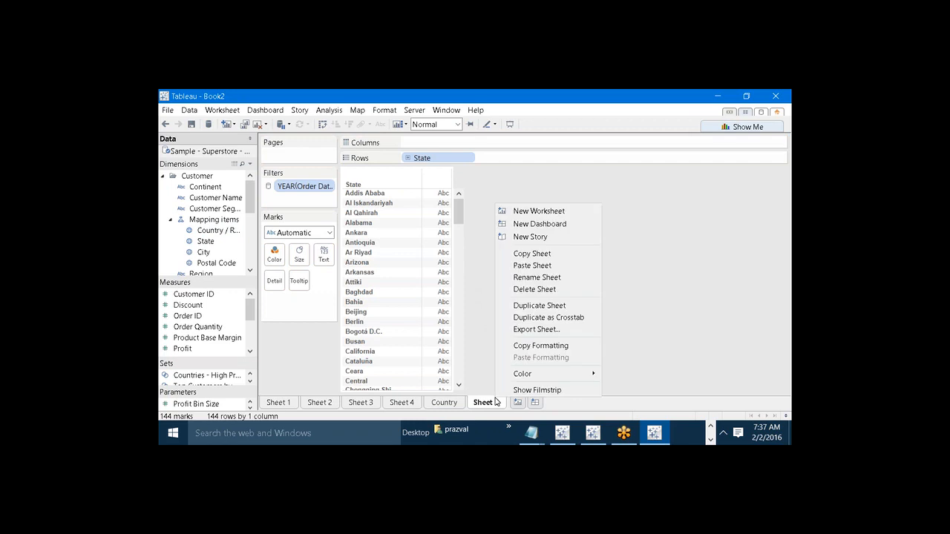
pyautogui.click(531, 277)
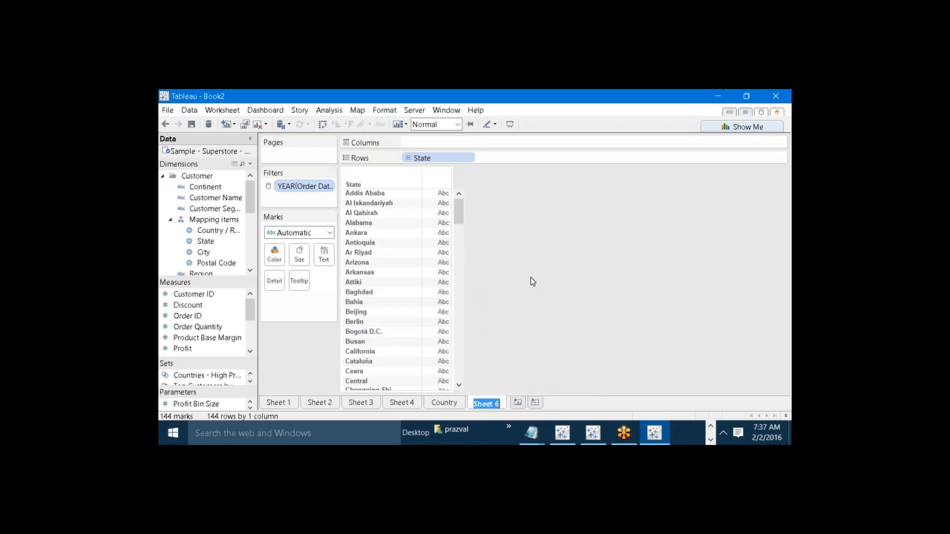
pyautogui.write('State')
pyautogui.press('Return')
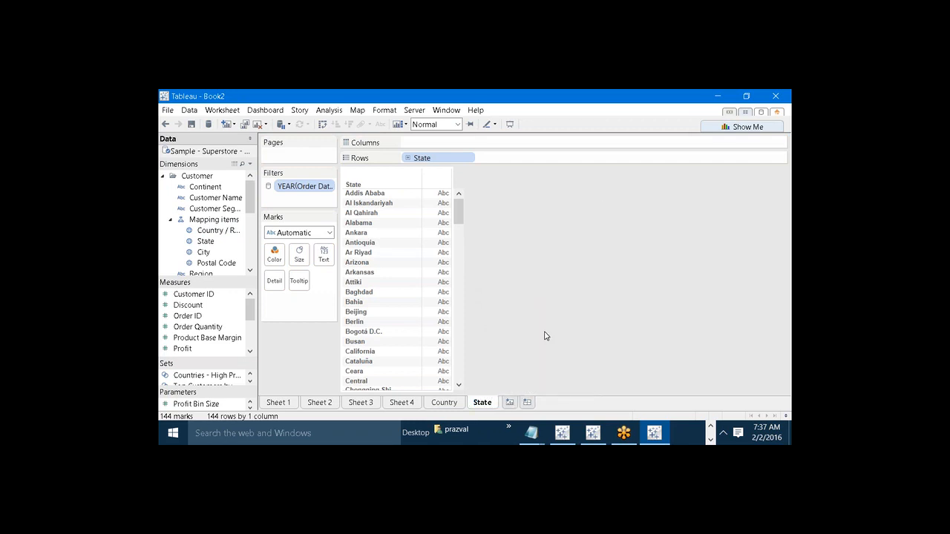
# Create a new worksheet with all members of City in rows and rename it City
pyautogui.click(507, 404)
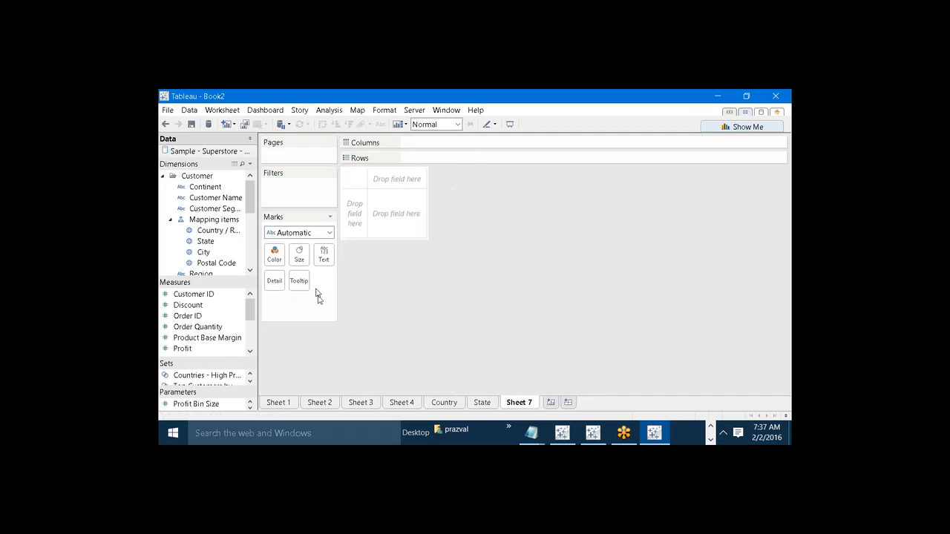
pyautogui.moveTo(216, 252); pyautogui.dragTo(477, 156)
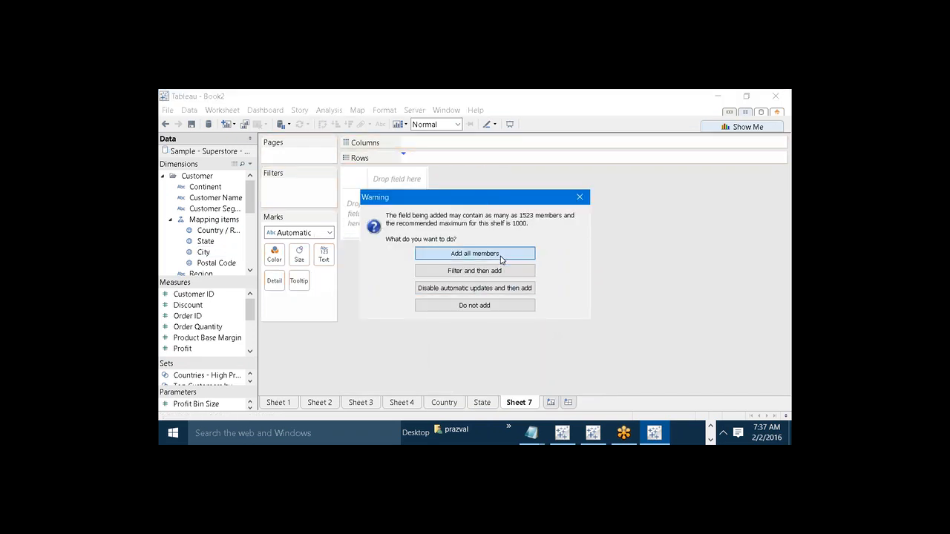
pyautogui.click(500, 254)
pyautogui.rightClick(524, 404)
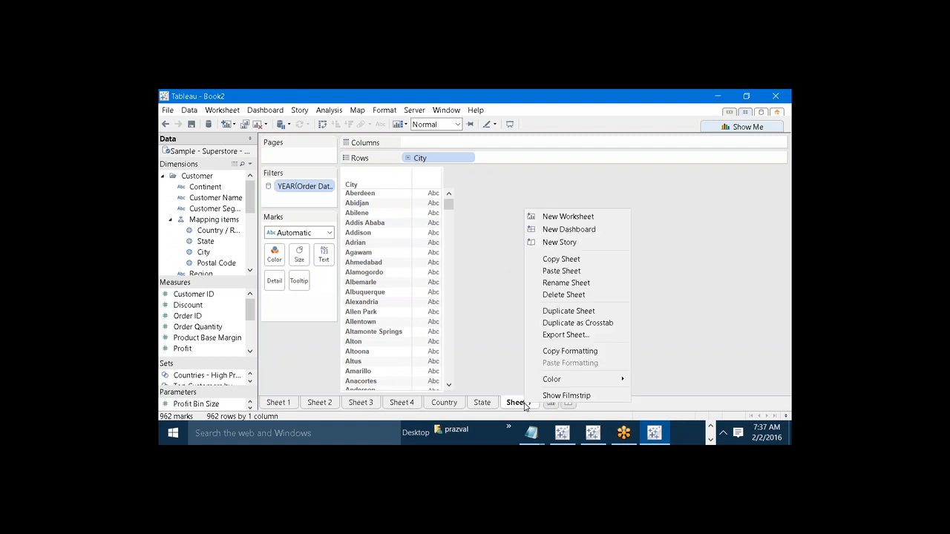
pyautogui.click(571, 283)
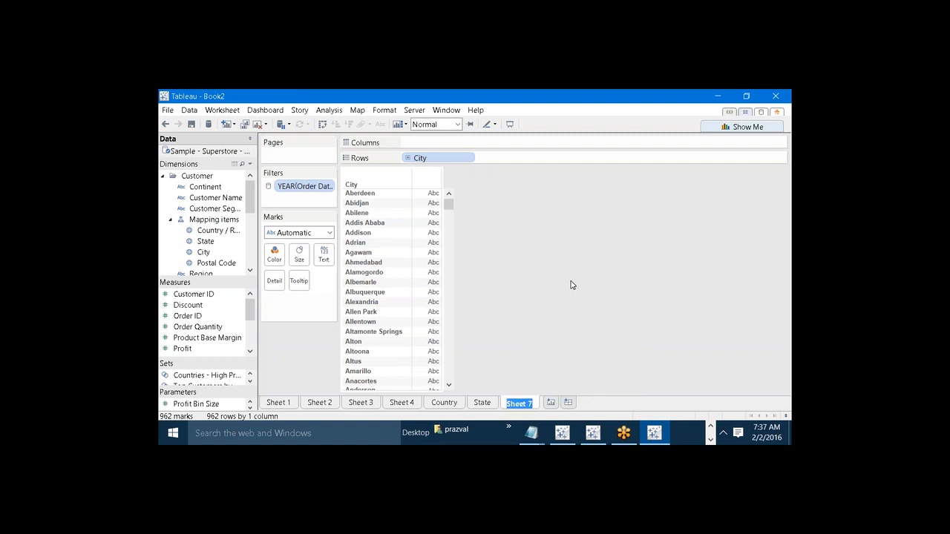
pyautogui.write('City')
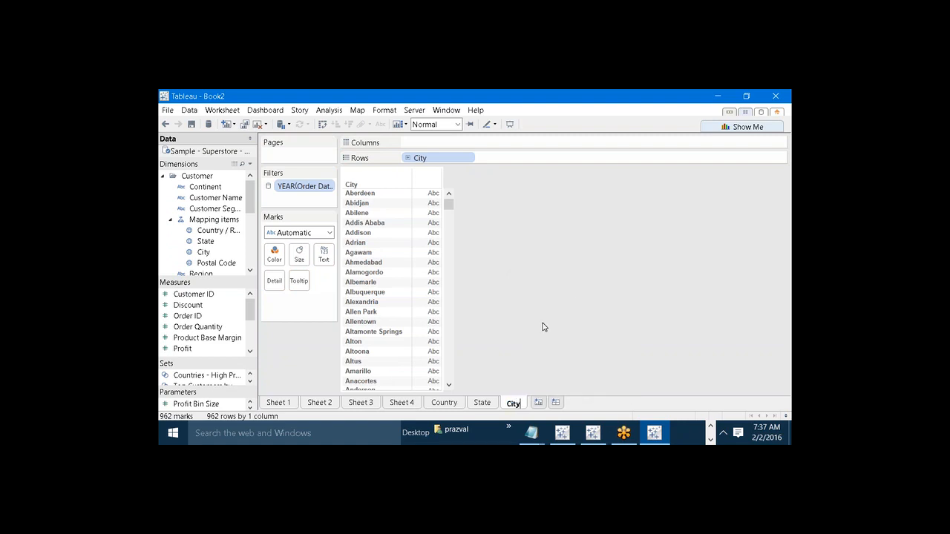
# Look through the Country, State and City sheets and show the Country / Region quick filter on the Country sheet
pyautogui.click(448, 403)
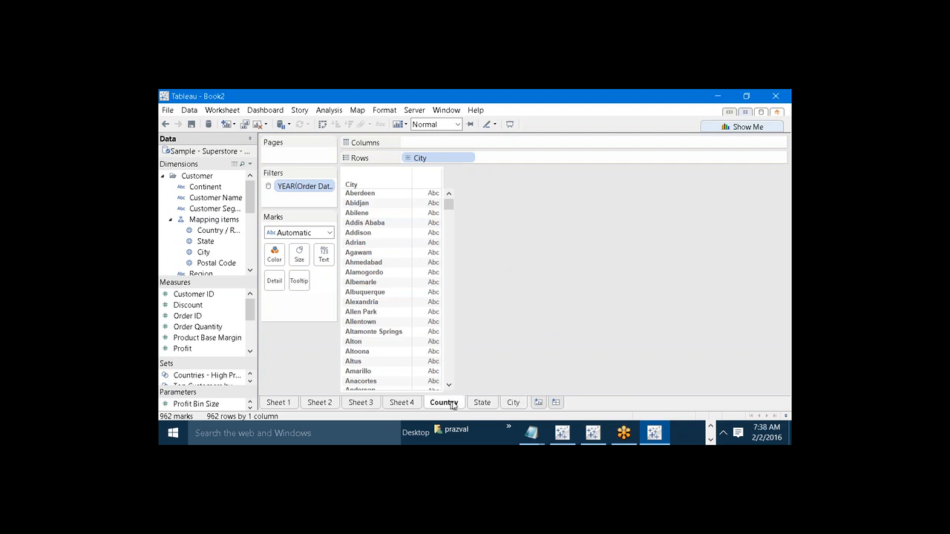
pyautogui.click(480, 404)
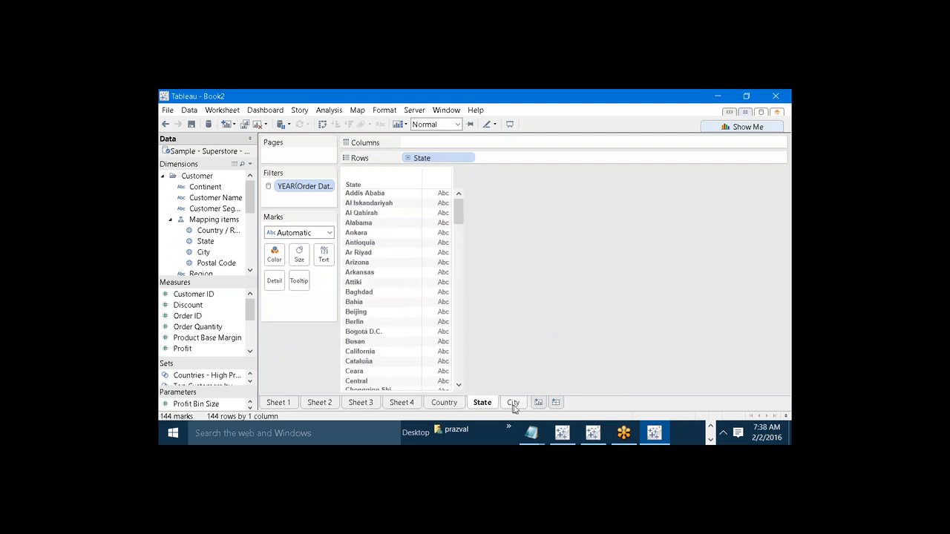
pyautogui.click(513, 404)
pyautogui.click(452, 403)
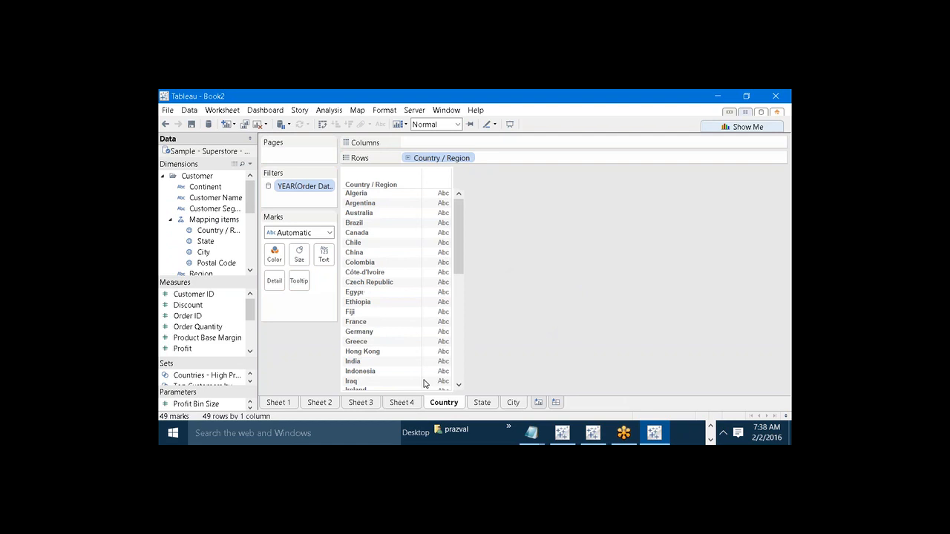
pyautogui.rightClick(447, 158)
pyautogui.click(468, 179)
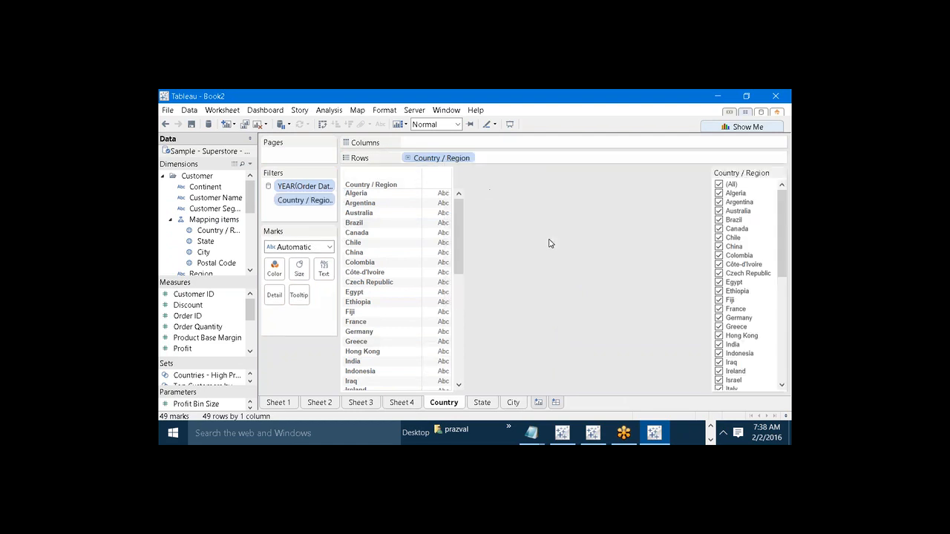
# Show the State quick filter on the State sheet and the City quick filter on the City sheet
pyautogui.click(488, 403)
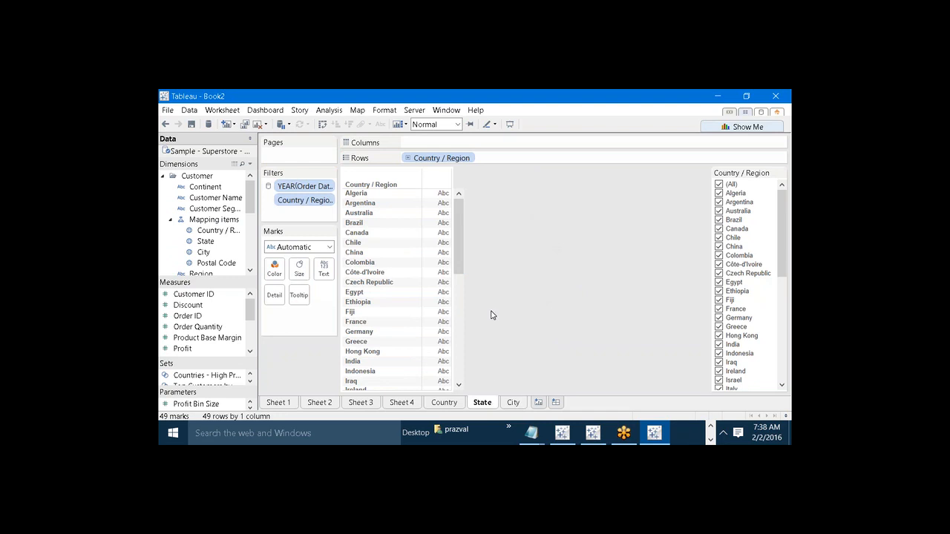
pyautogui.rightClick(441, 164)
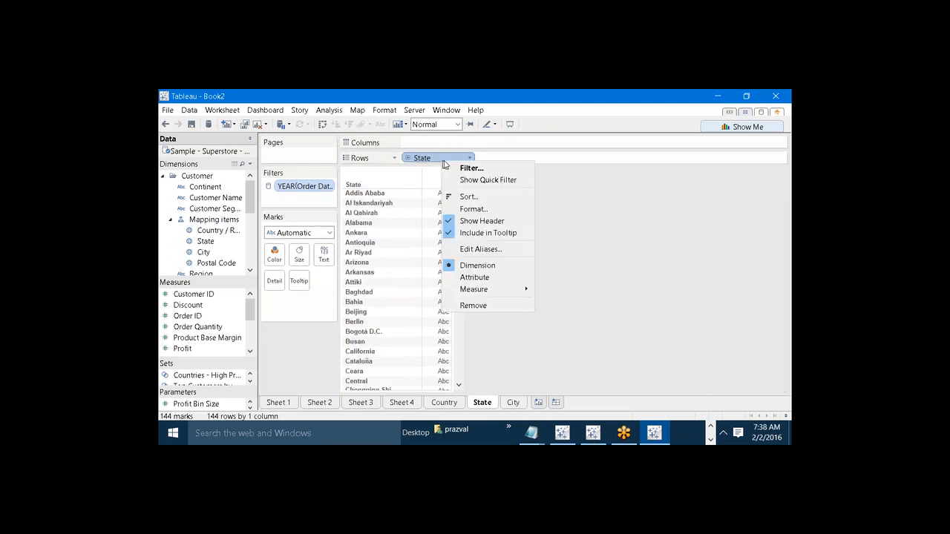
pyautogui.click(465, 181)
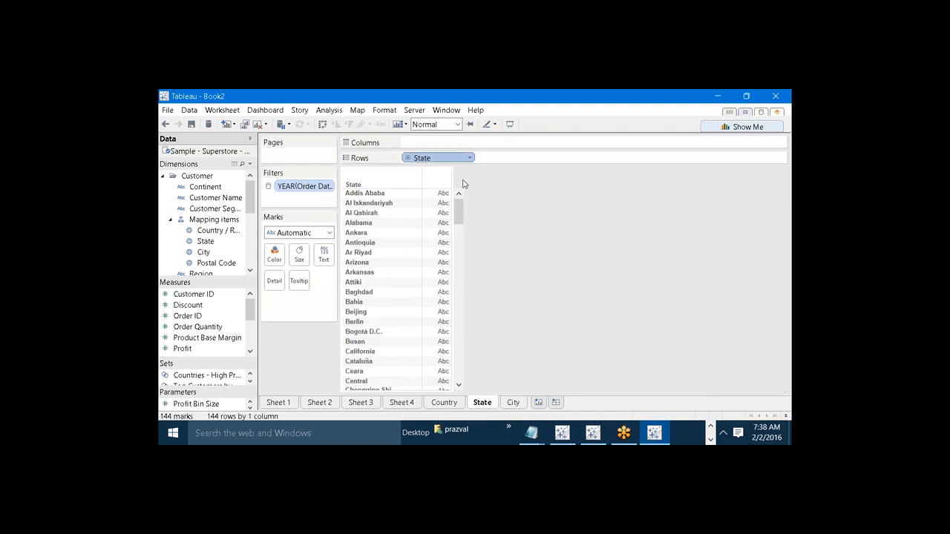
pyautogui.click(517, 401)
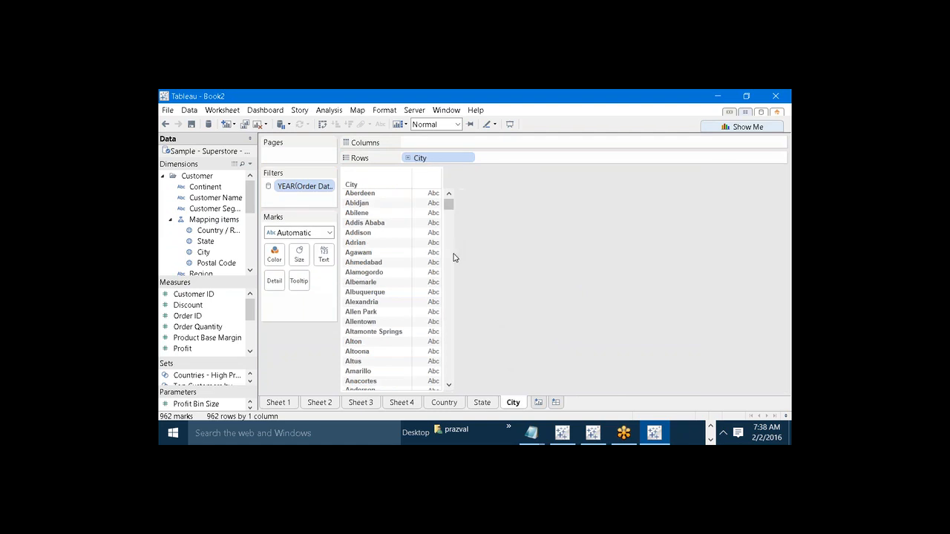
pyautogui.rightClick(436, 162)
pyautogui.click(452, 181)
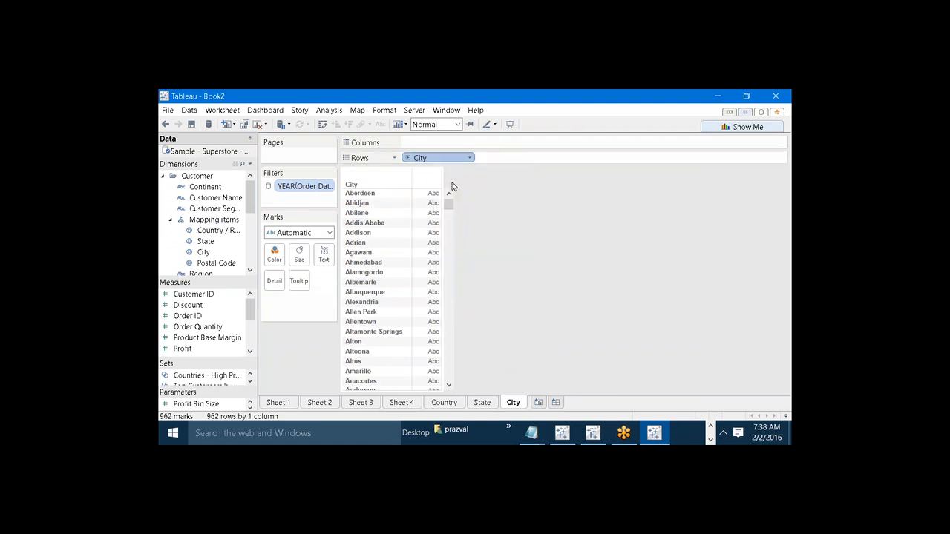
# Check the quick filters on the three sheets and change the City filter to Multiple Values (List)
pyautogui.click(451, 402)
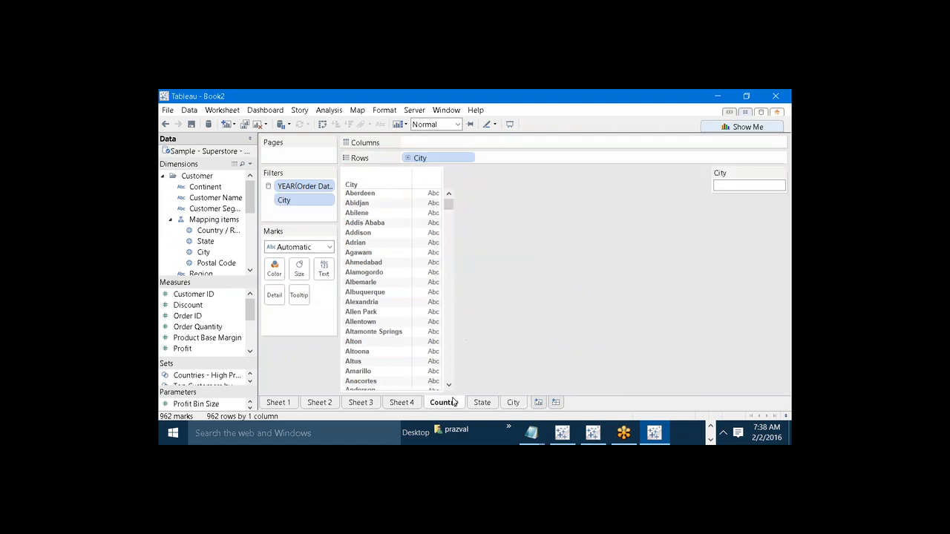
pyautogui.click(483, 403)
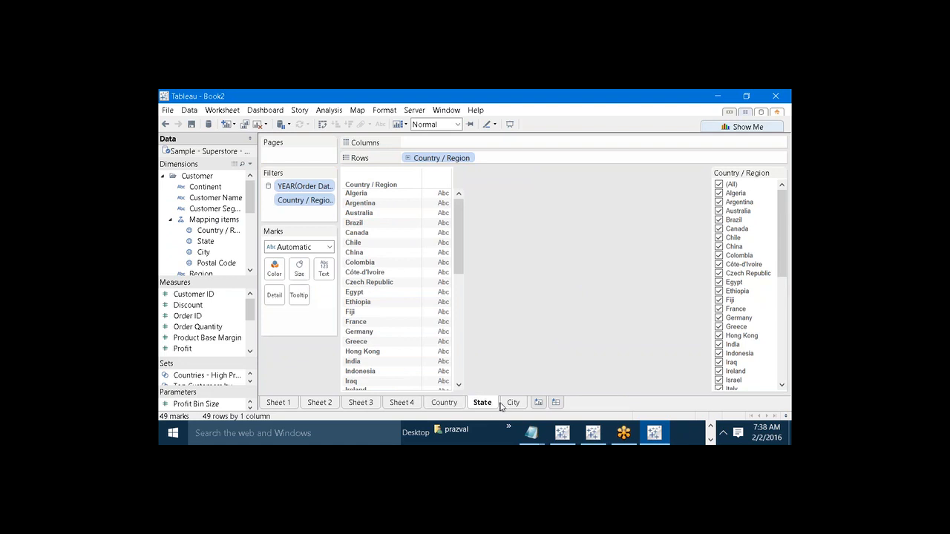
pyautogui.click(513, 403)
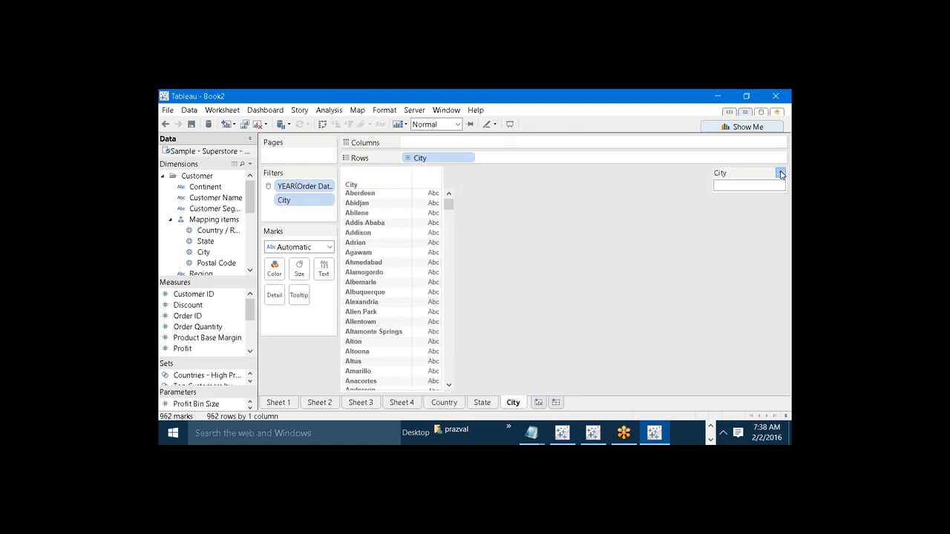
pyautogui.click(781, 174)
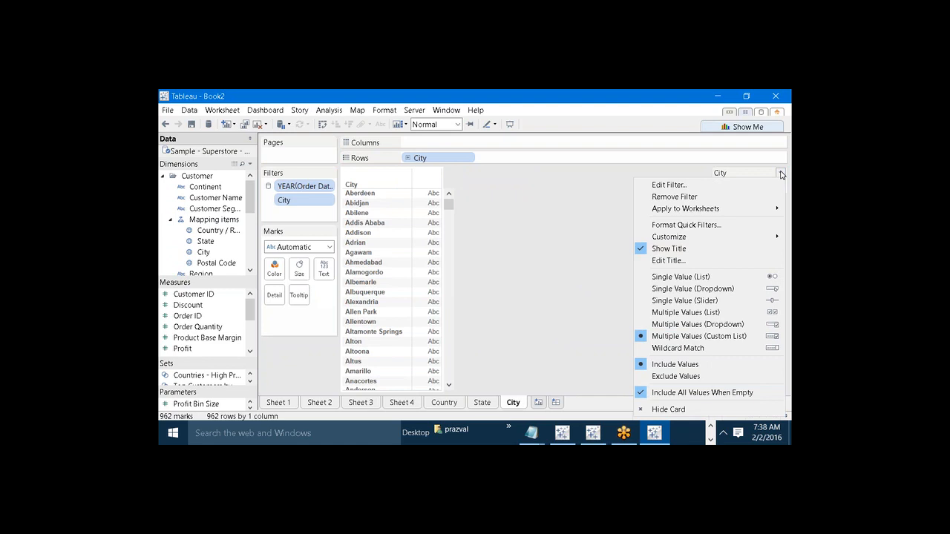
pyautogui.click(725, 315)
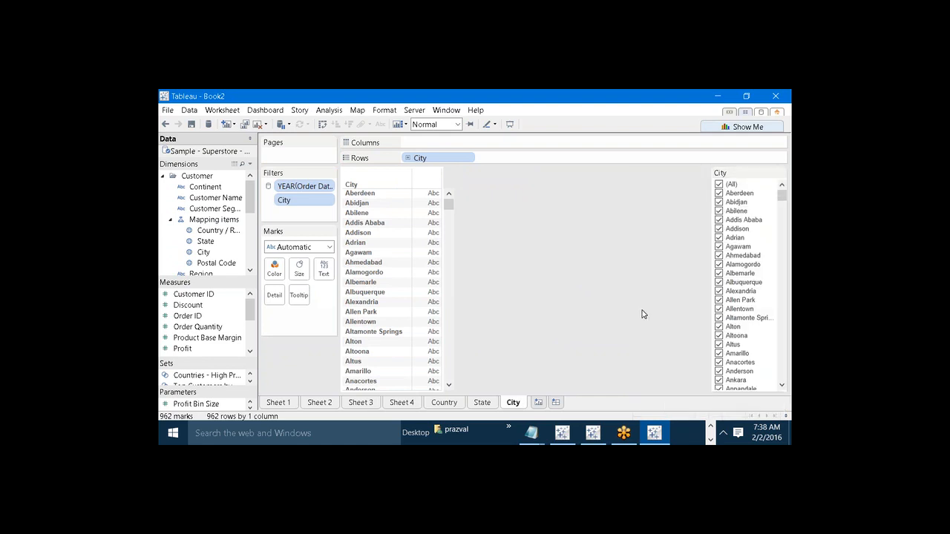
# Filter the Country sheet to India only with its Country / Region quick filter
pyautogui.click(448, 402)
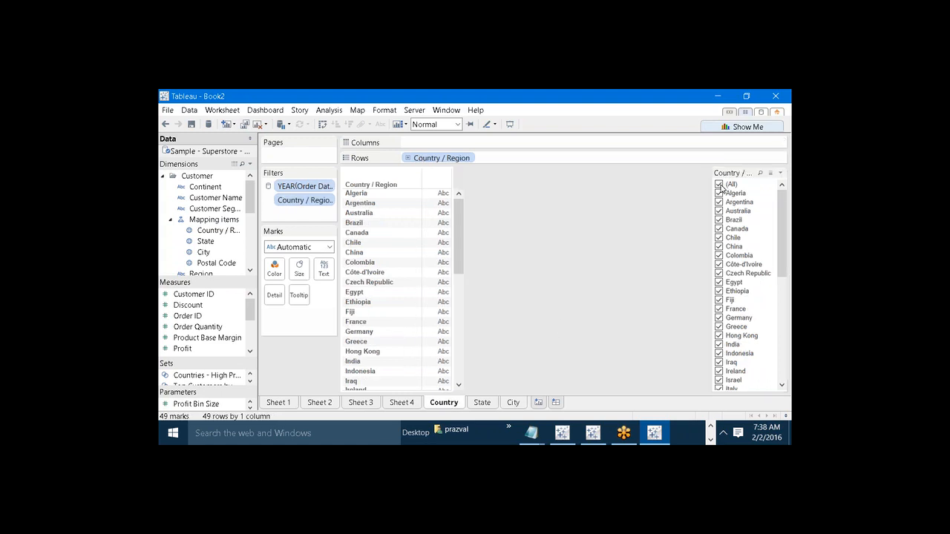
pyautogui.click(719, 184)
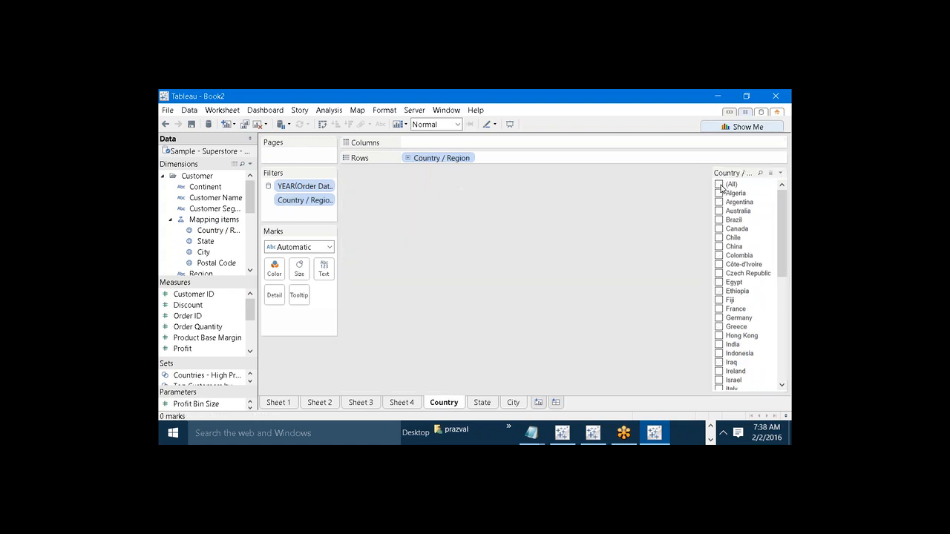
pyautogui.click(718, 345)
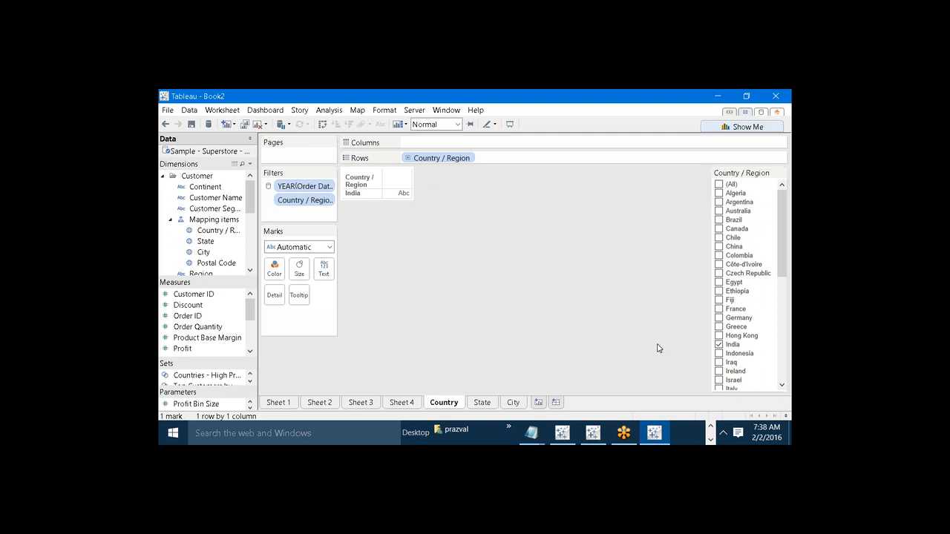
# Compare the State and City sheets with the Country sheet to see whether the India filter affects them
pyautogui.click(483, 402)
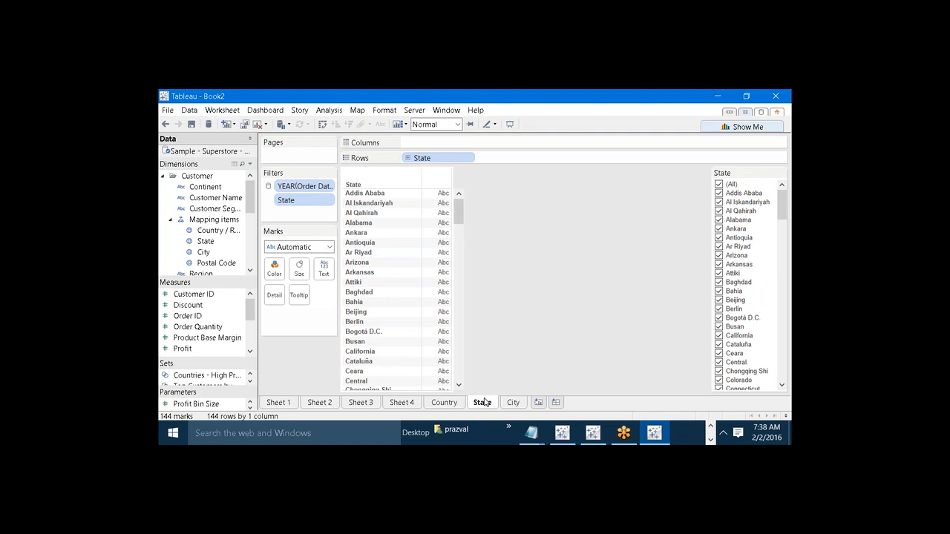
pyautogui.click(510, 405)
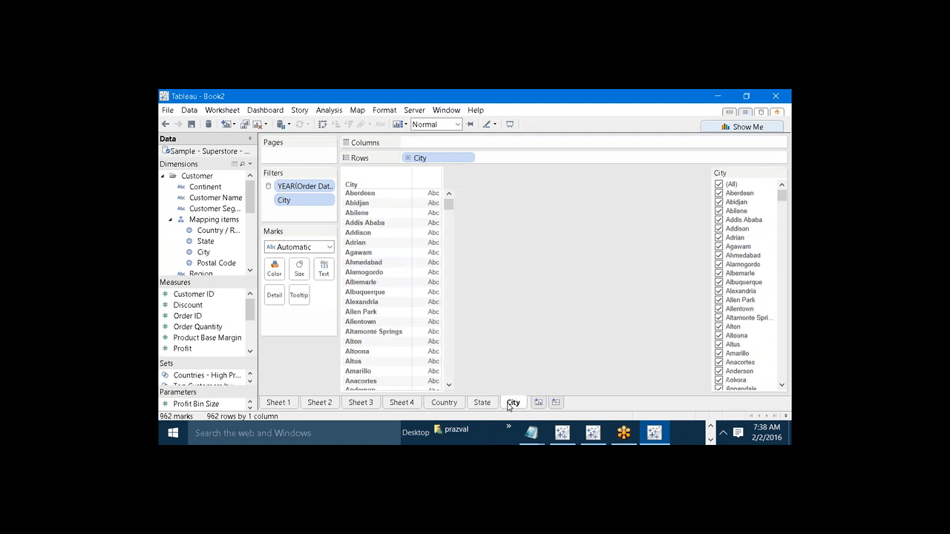
pyautogui.click(484, 404)
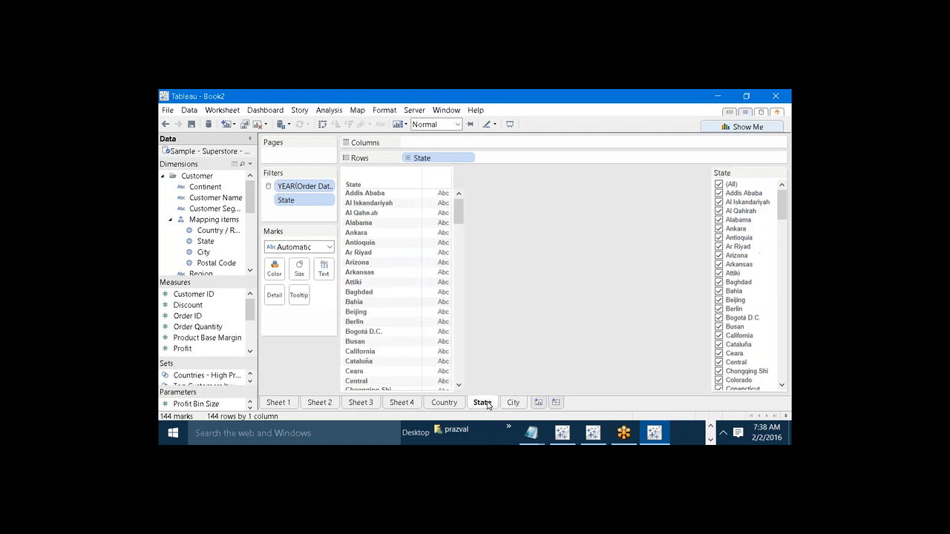
pyautogui.click(516, 402)
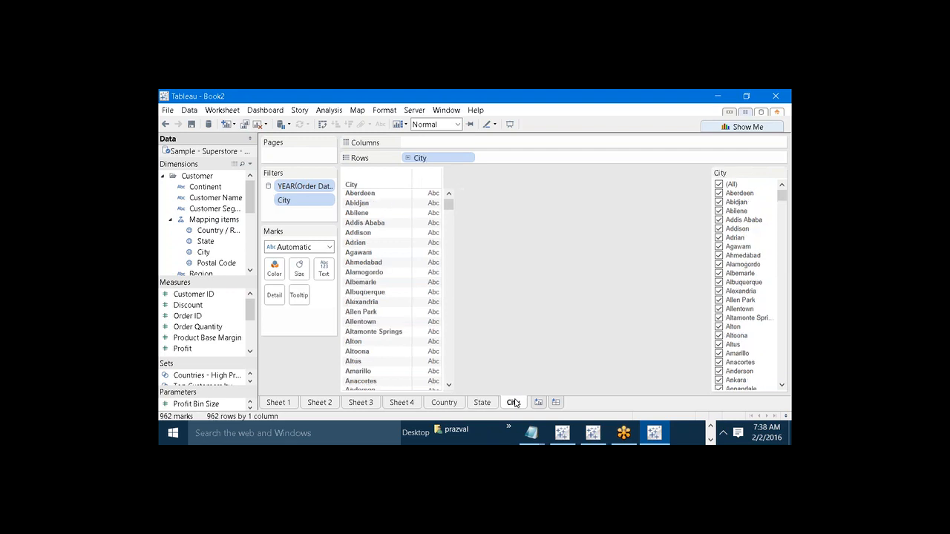
pyautogui.click(489, 402)
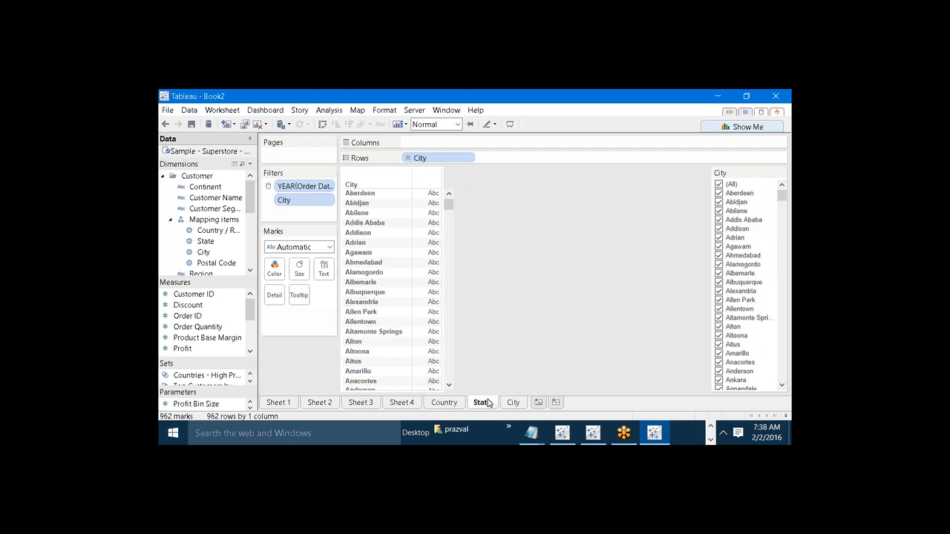
pyautogui.click(449, 402)
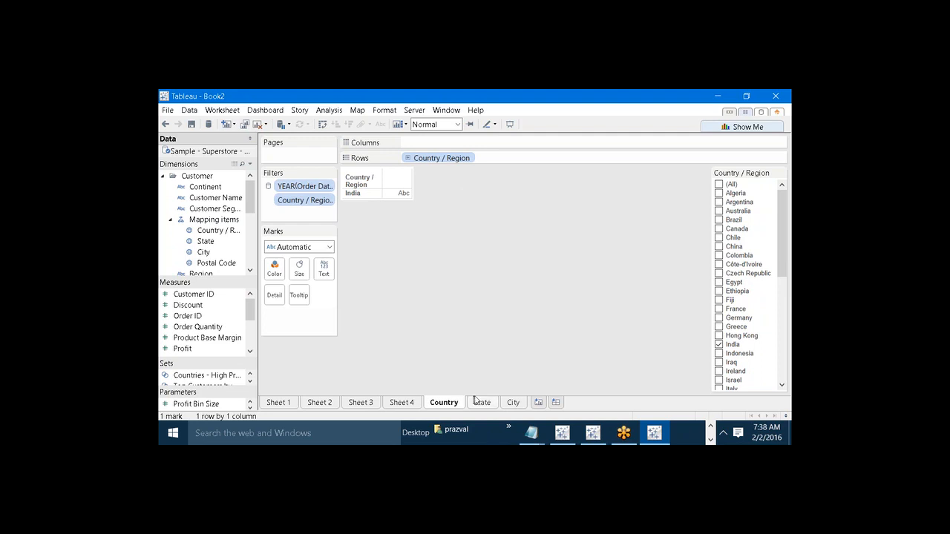
pyautogui.click(484, 402)
pyautogui.click(512, 403)
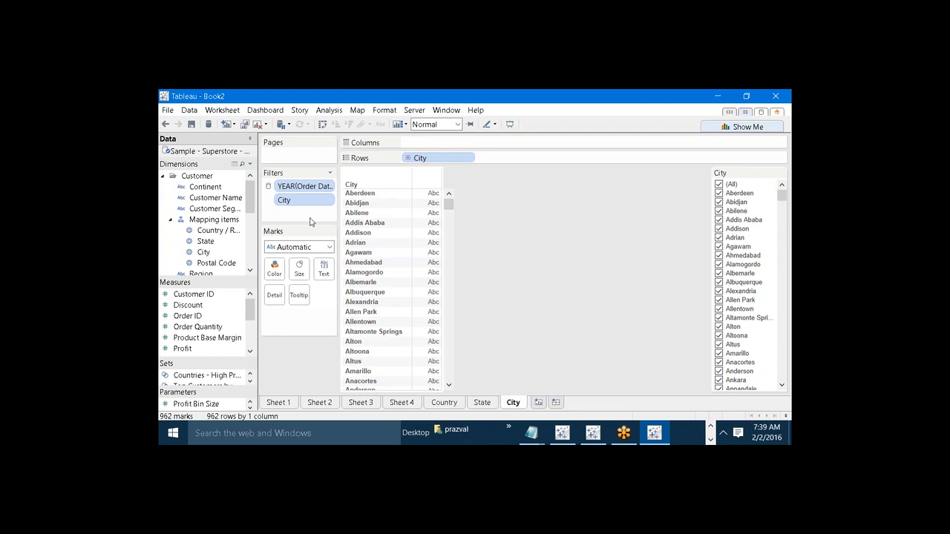
# Apply the Country sheet's Country / Region filter to the State and City worksheets as well
pyautogui.click(444, 402)
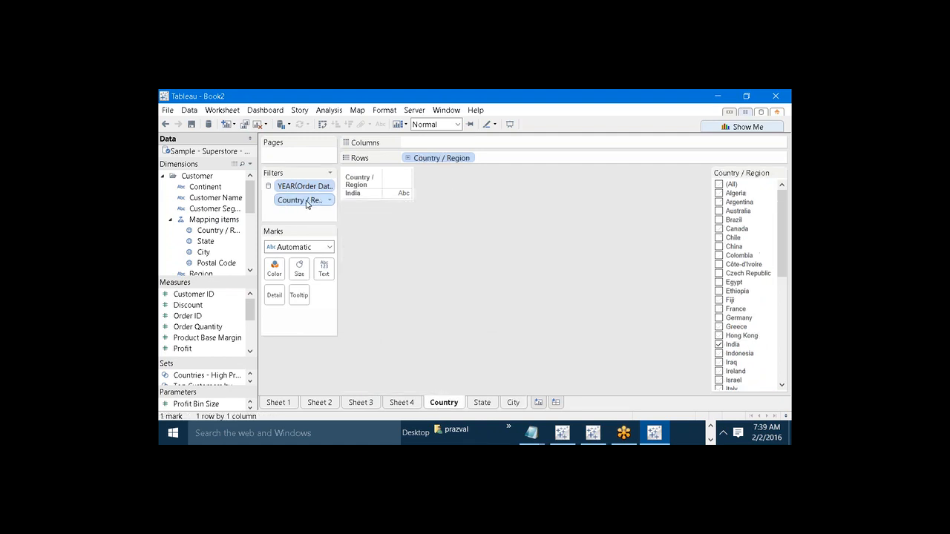
pyautogui.rightClick(307, 205)
pyautogui.moveTo(400, 242)
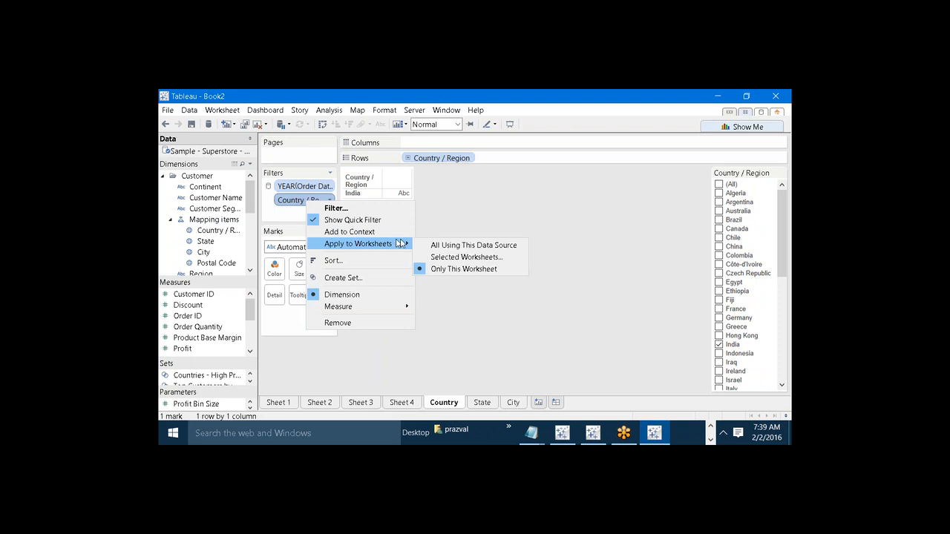
pyautogui.click(441, 257)
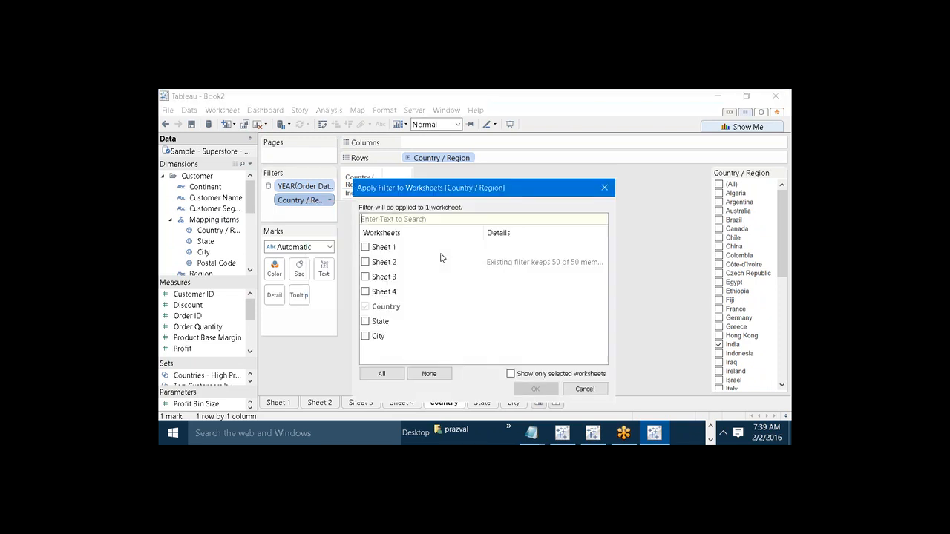
pyautogui.click(367, 323)
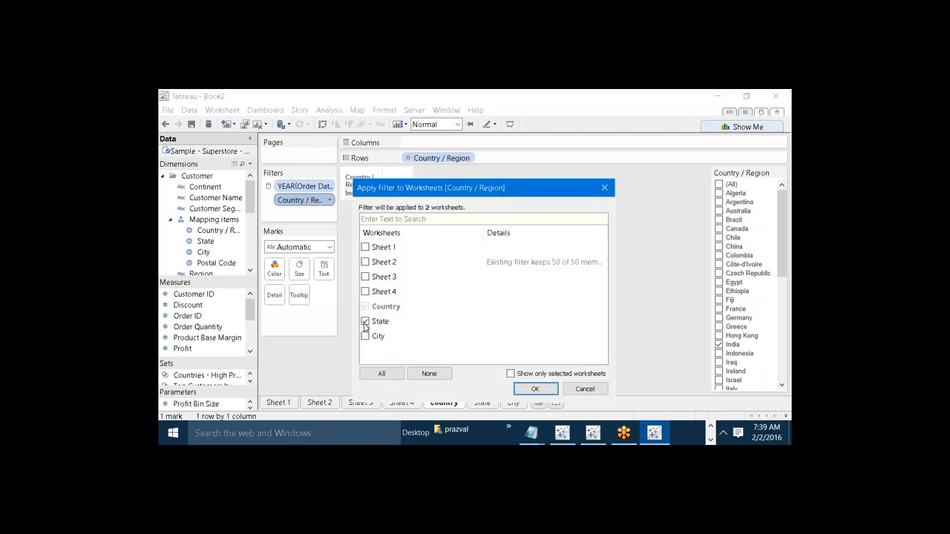
pyautogui.click(545, 389)
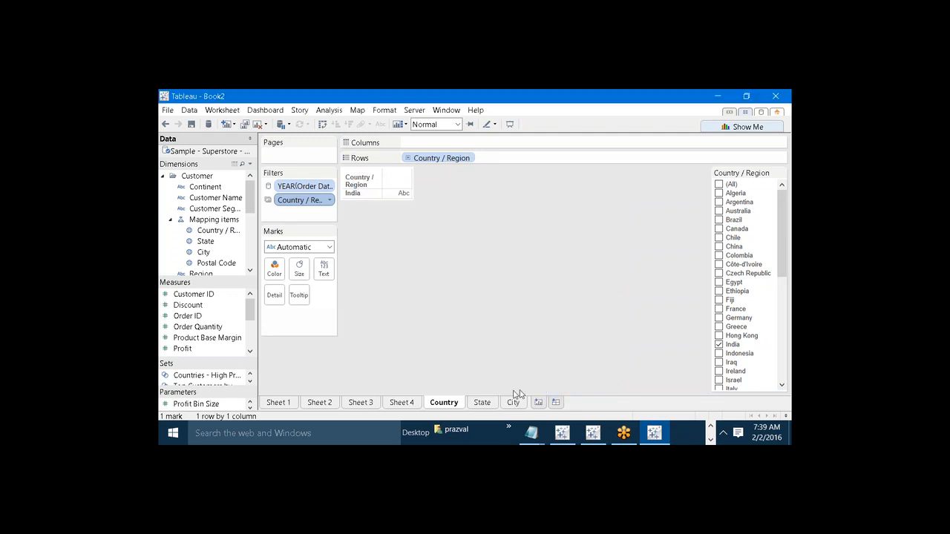
# Check the State and City sheets for the shared country filter, and filter the State sheet to Karnataka only
pyautogui.click(481, 403)
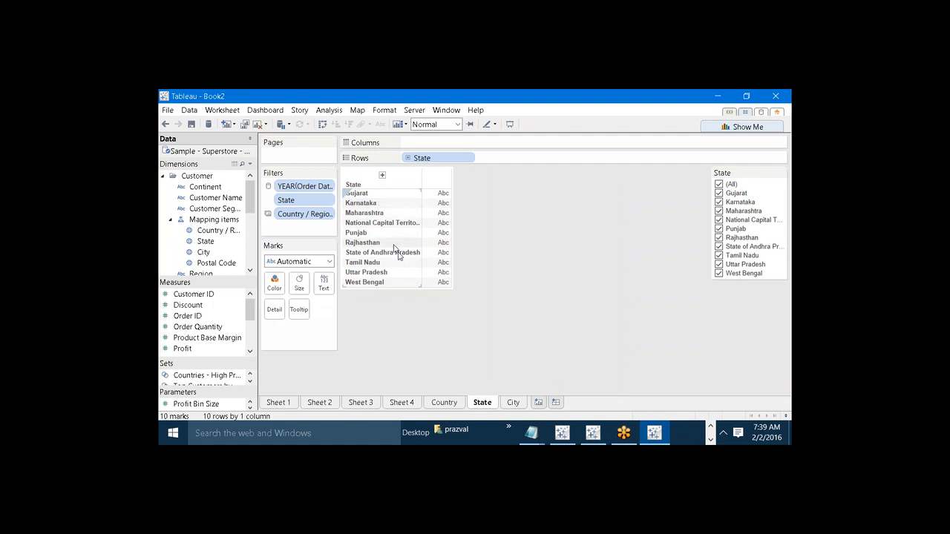
pyautogui.click(513, 402)
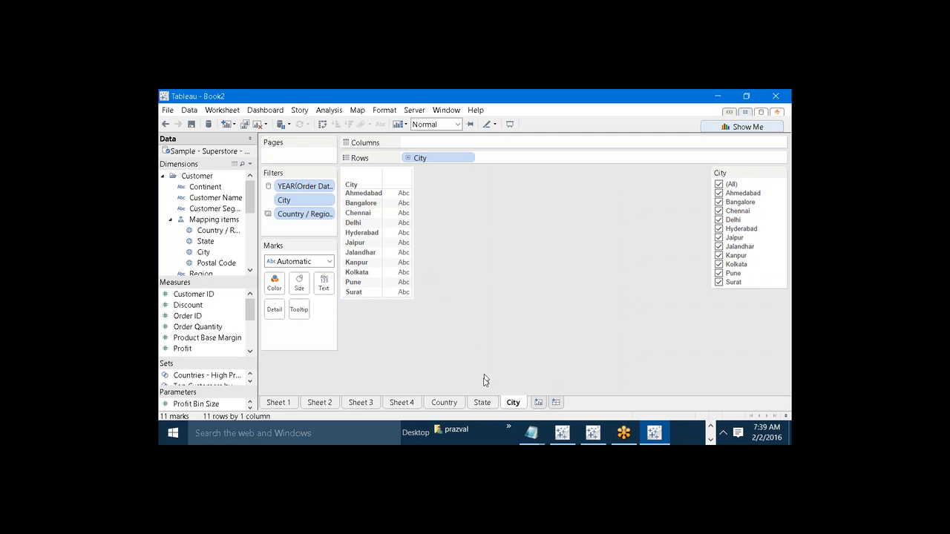
pyautogui.click(482, 402)
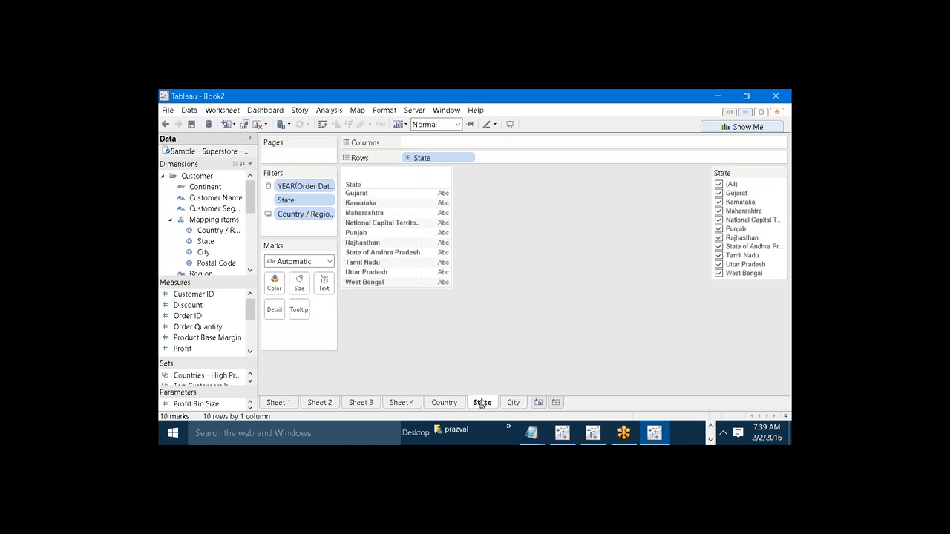
pyautogui.click(719, 184)
pyautogui.click(718, 202)
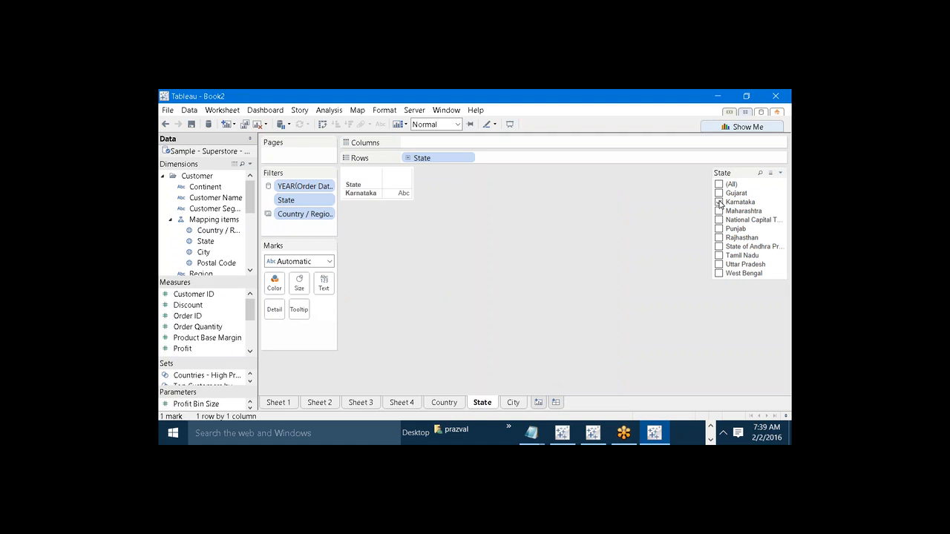
# Apply the State sheet's State filter to the City worksheet too, checking the City sheet before and after
pyautogui.click(513, 404)
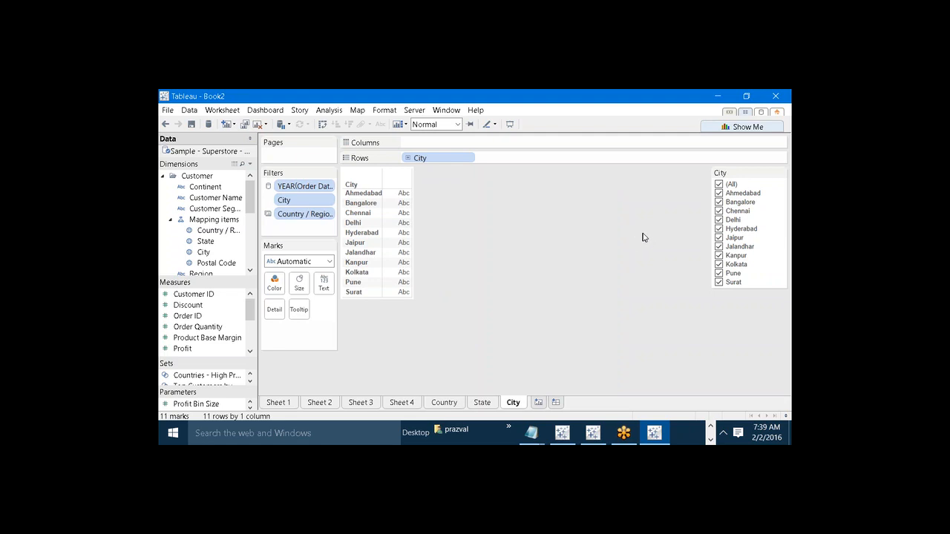
pyautogui.click(484, 402)
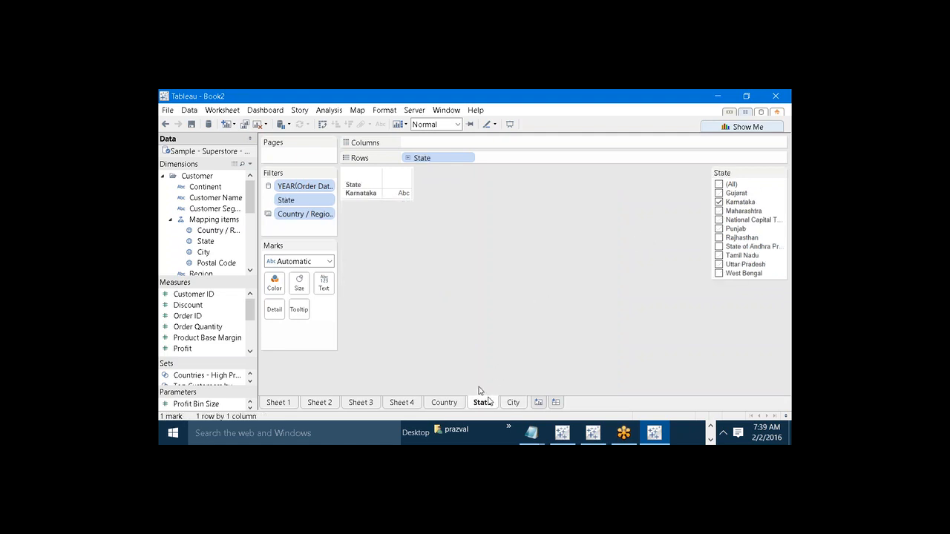
pyautogui.rightClick(311, 204)
pyautogui.moveTo(393, 244)
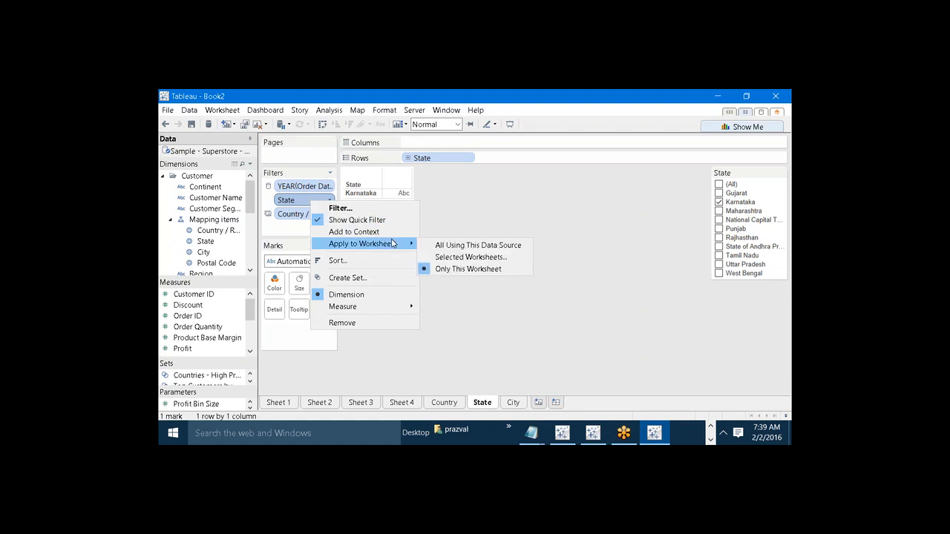
pyautogui.click(438, 258)
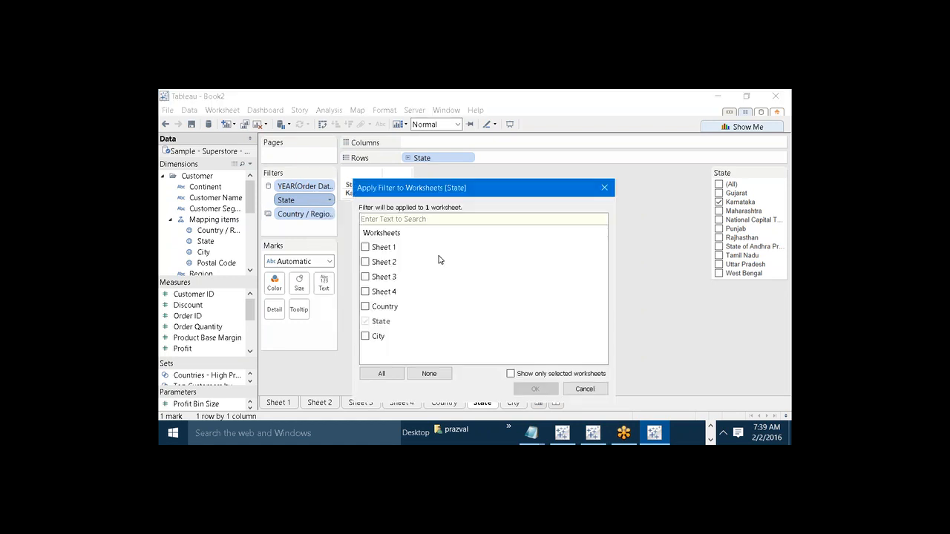
pyautogui.click(367, 338)
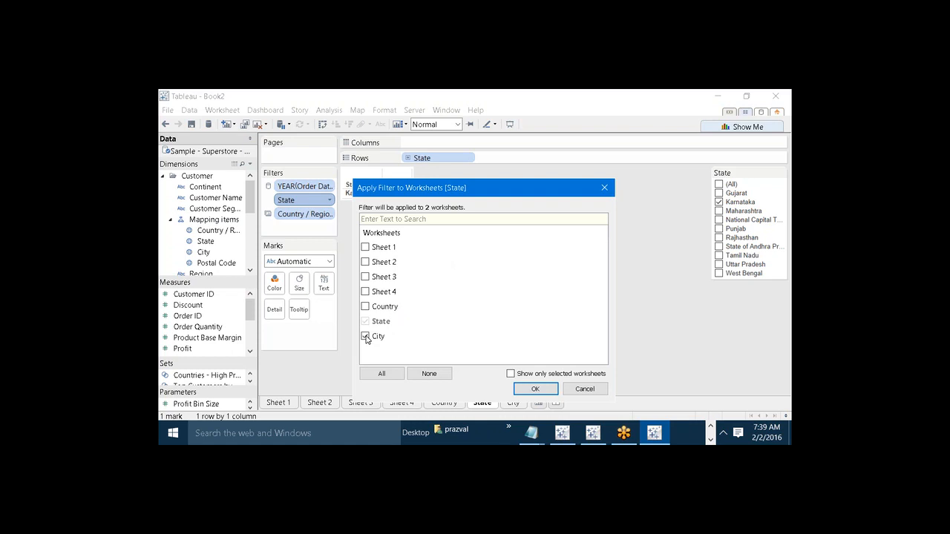
pyautogui.click(552, 389)
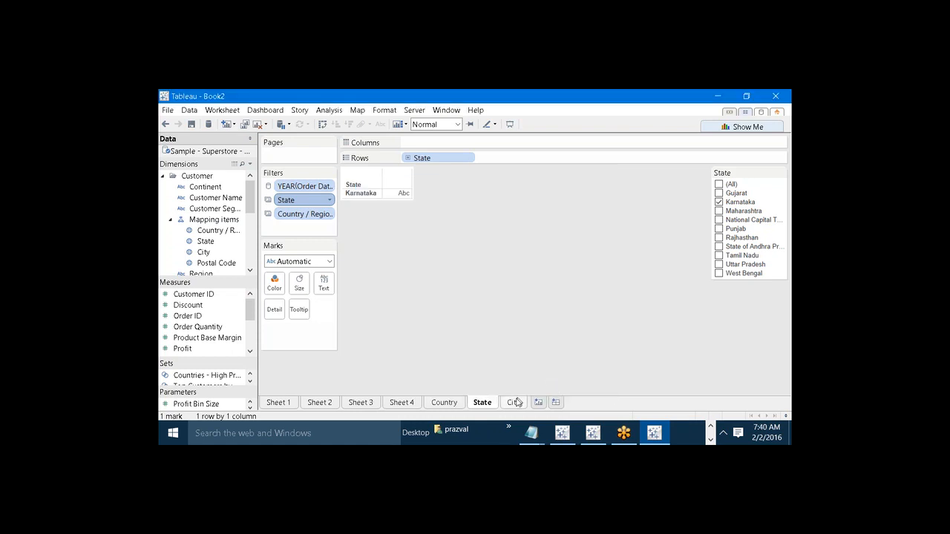
pyautogui.click(512, 403)
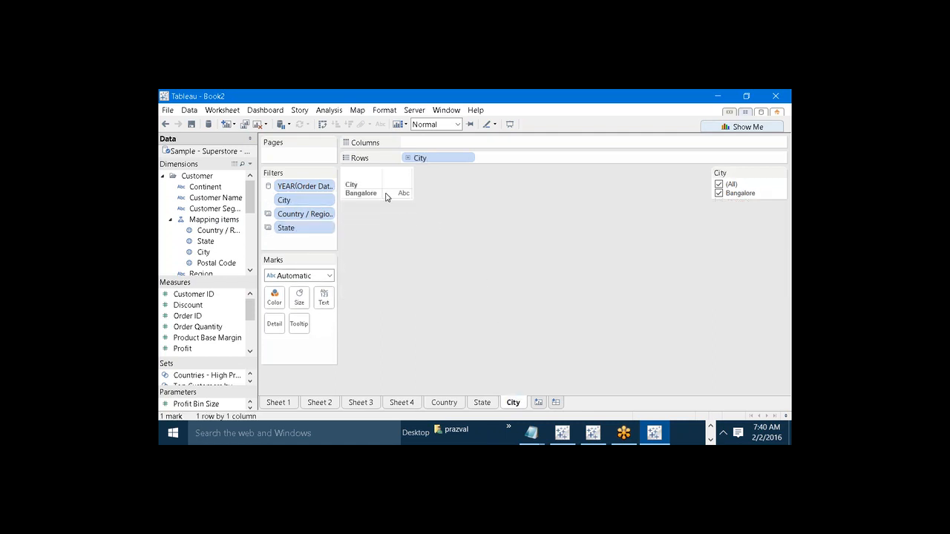
pyautogui.moveTo(389, 198)
# Connect to the Excel workbook Sample - Superstore Subset (Excel).xlsx in the Datasources Archive folder, using its Orders sheet
pyautogui.moveTo(256, 183); pyautogui.dragTo(314, 198)
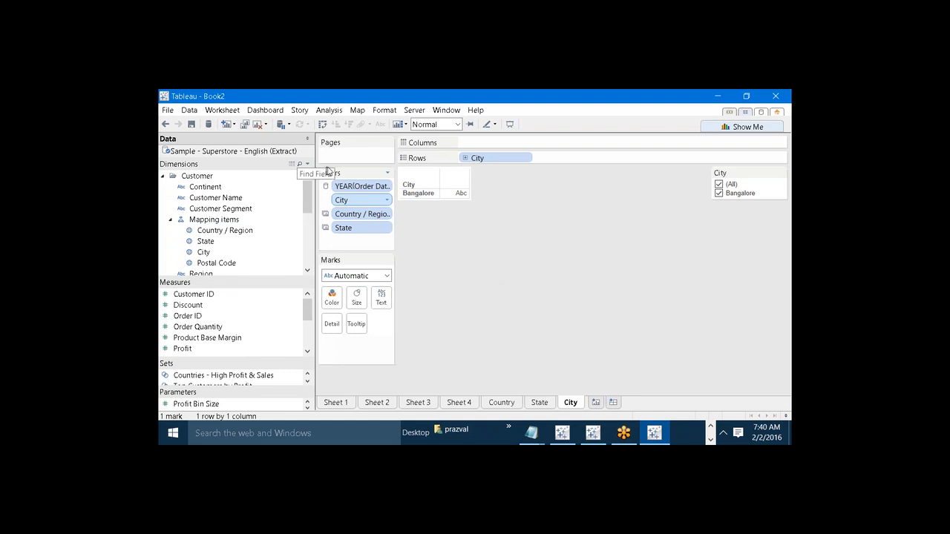
pyautogui.click(209, 125)
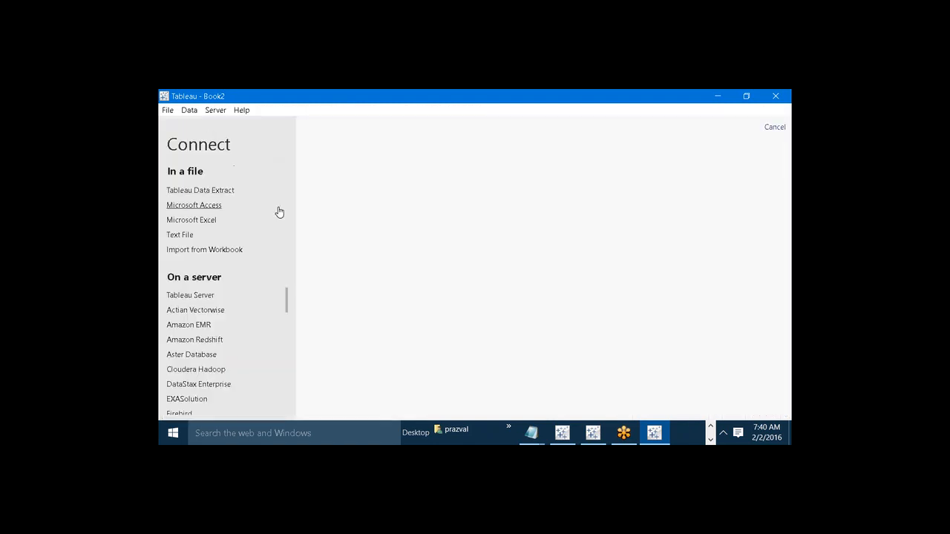
pyautogui.click(203, 224)
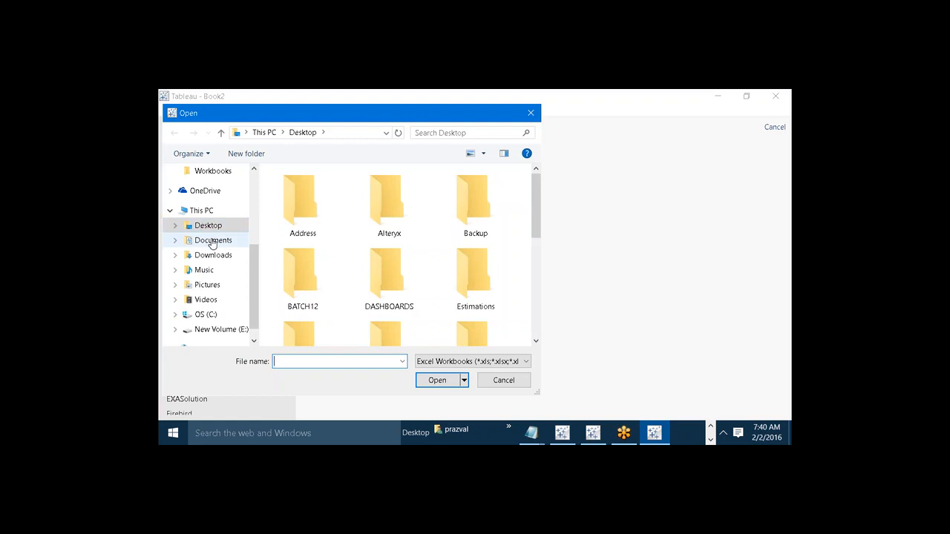
pyautogui.click(211, 242)
pyautogui.doubleClick(312, 300)
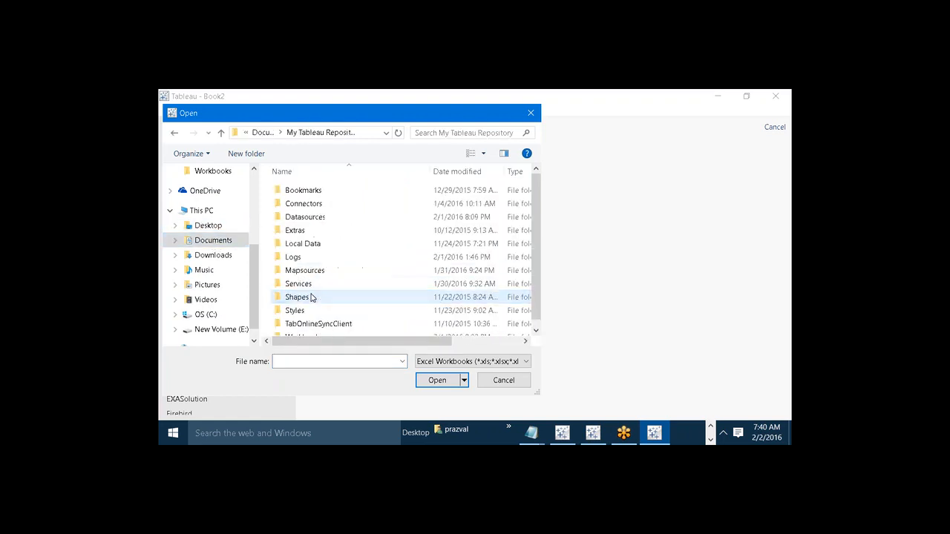
pyautogui.click(342, 224)
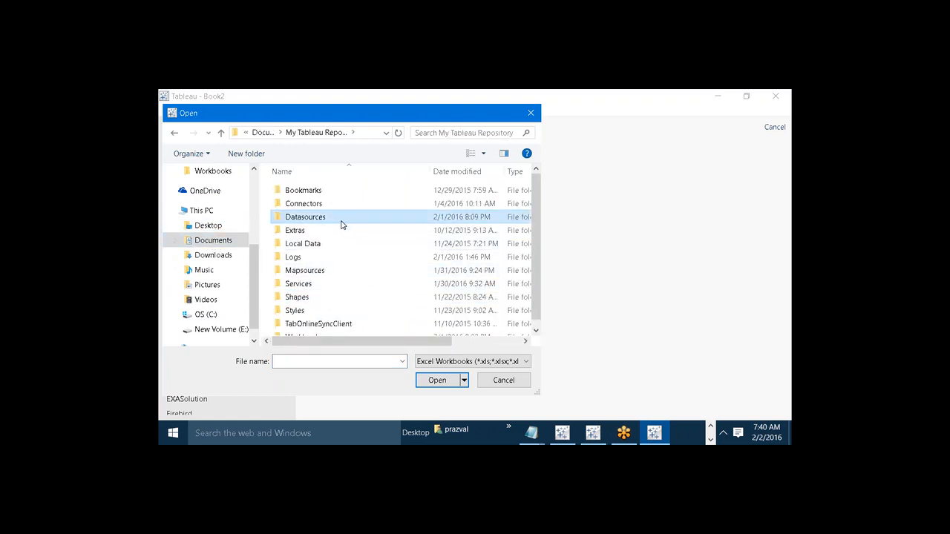
pyautogui.doubleClick(342, 221)
pyautogui.doubleClick(392, 236)
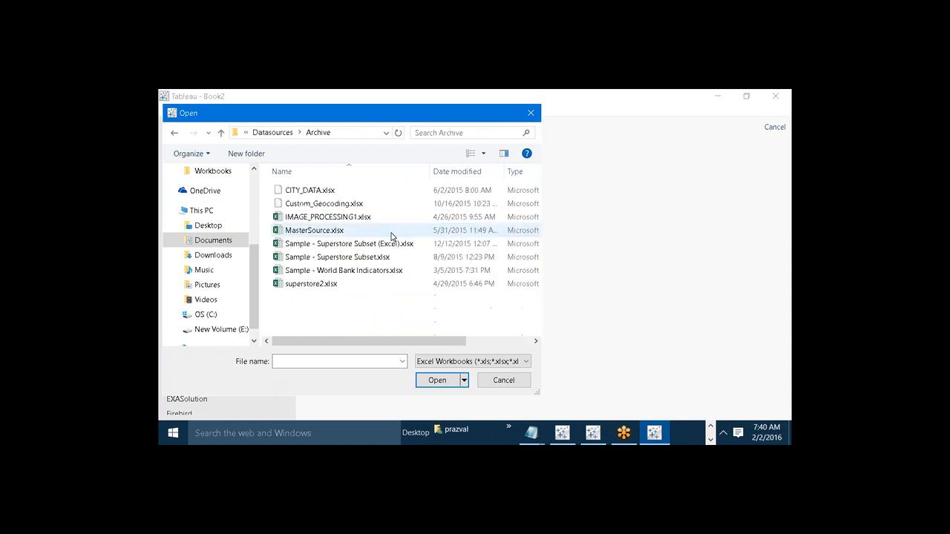
pyautogui.click(366, 251)
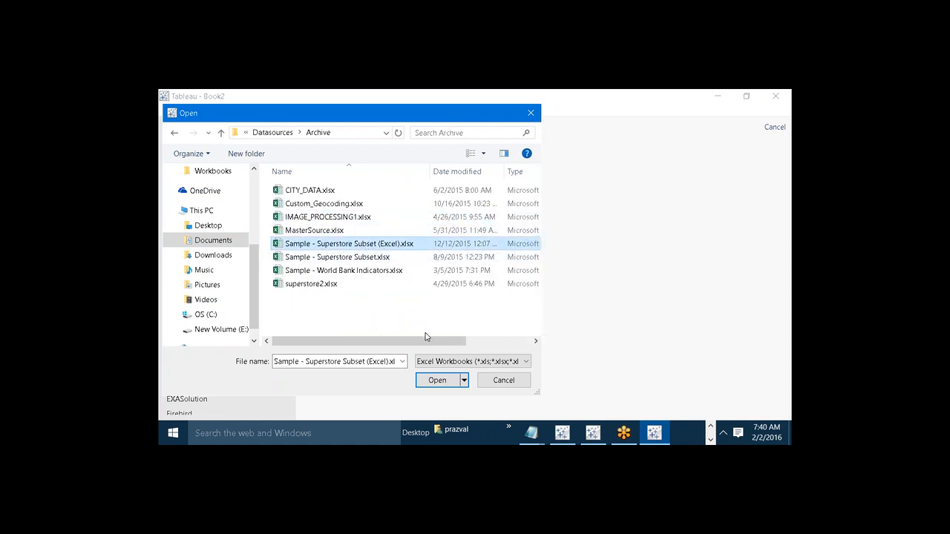
pyautogui.click(437, 380)
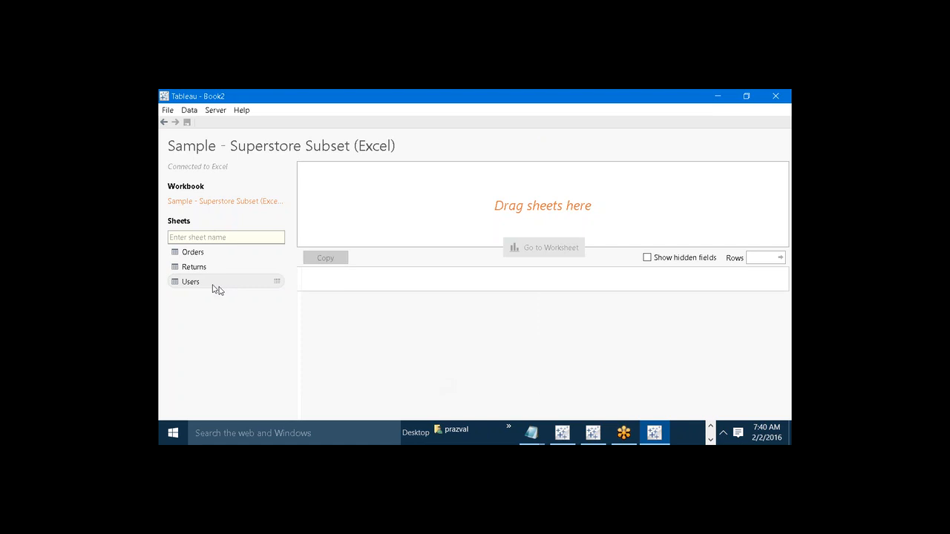
pyautogui.click(532, 253)
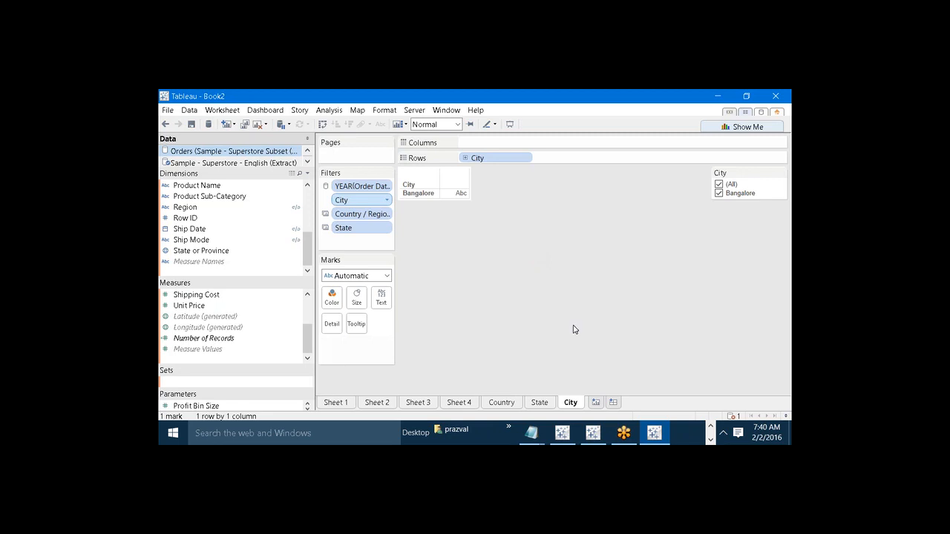
# Add a new worksheet and place State or Province from the Orders (Sample - Superstore Subset (Excel)) source on Rows
pyautogui.click(595, 403)
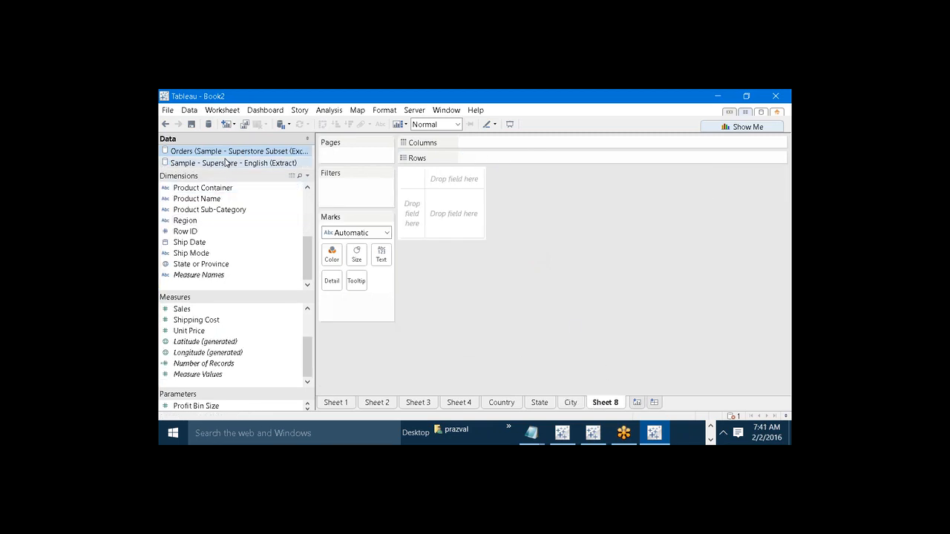
pyautogui.moveTo(314, 157); pyautogui.dragTo(338, 158)
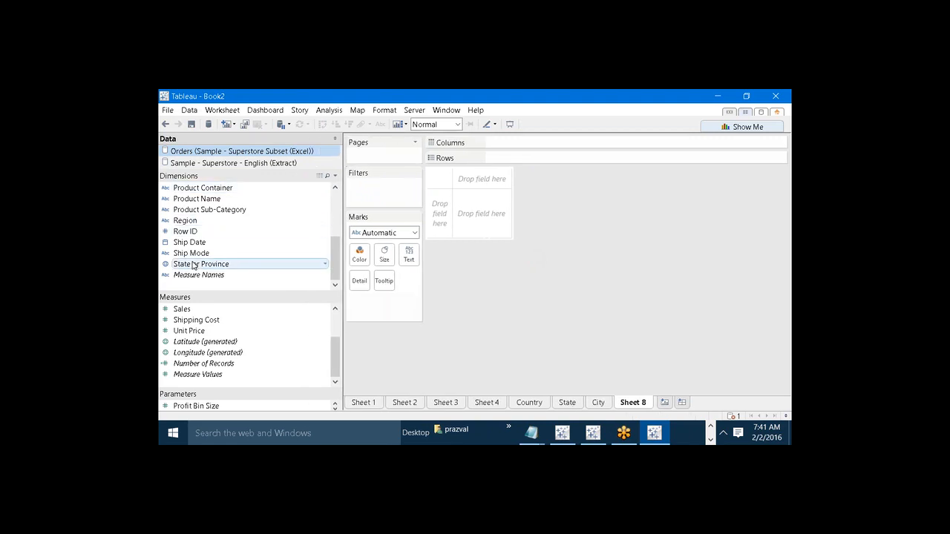
pyautogui.moveTo(193, 264); pyautogui.dragTo(499, 158)
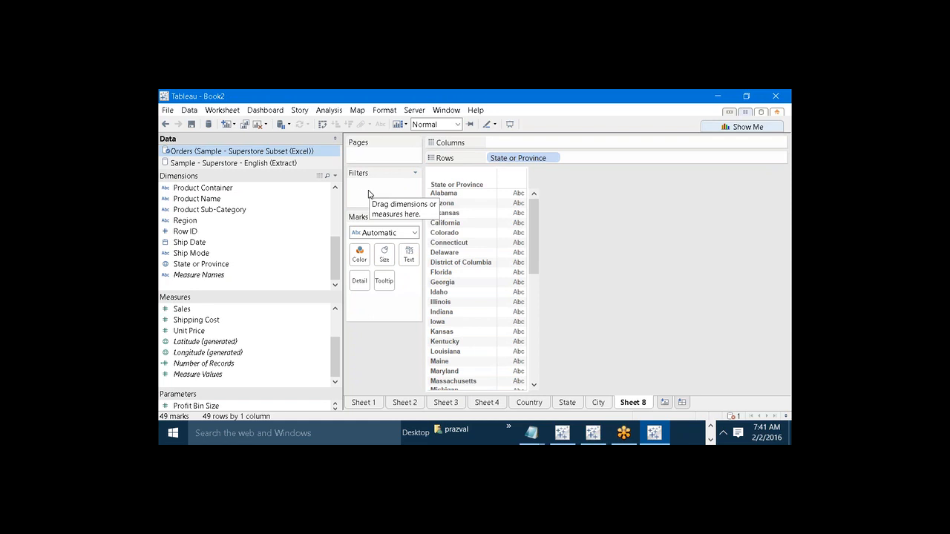
# Compare the City sheet's YEAR(Order Date) data source filter with the filters on Sheet 8
pyautogui.click(599, 403)
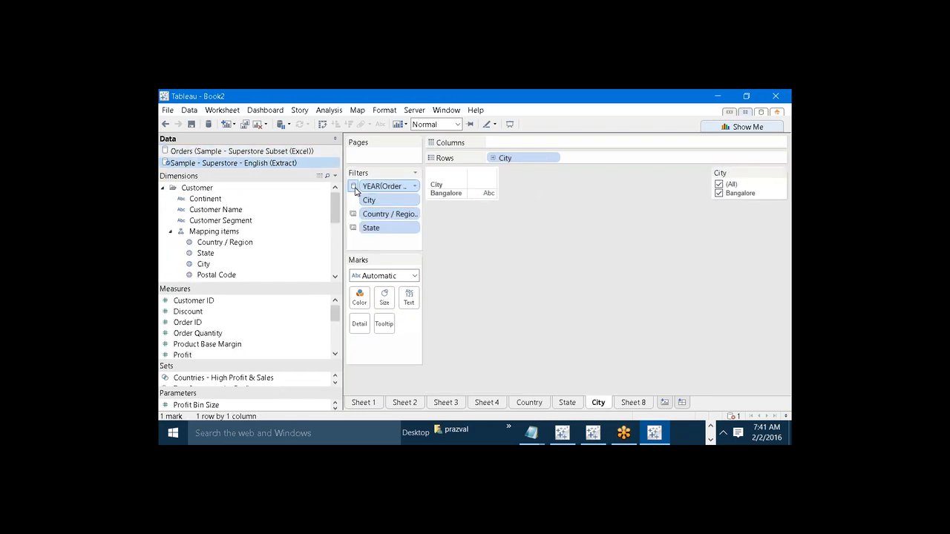
pyautogui.moveTo(355, 190)
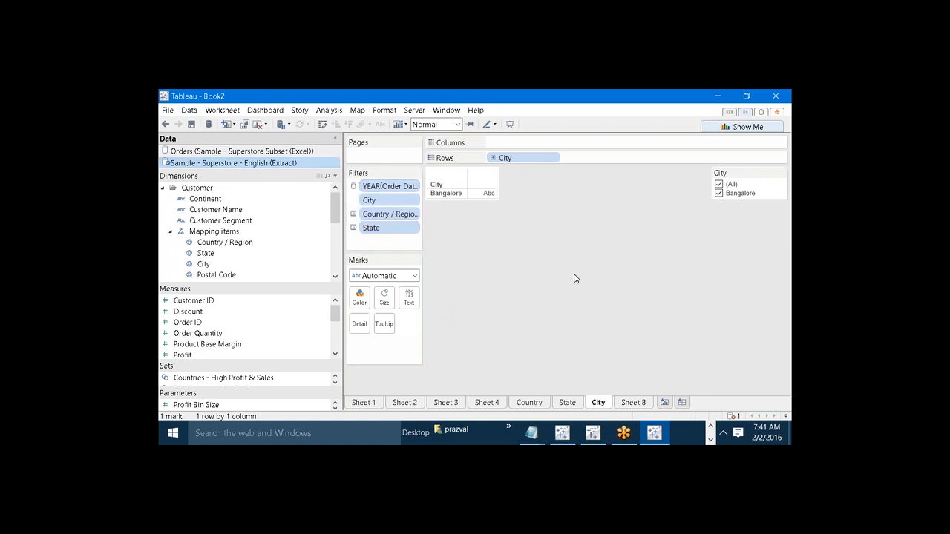
pyautogui.click(637, 402)
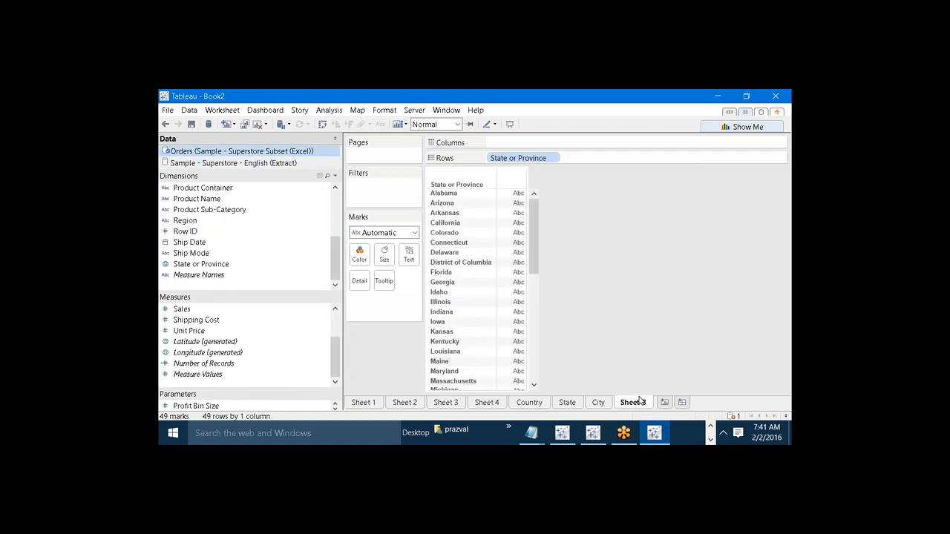